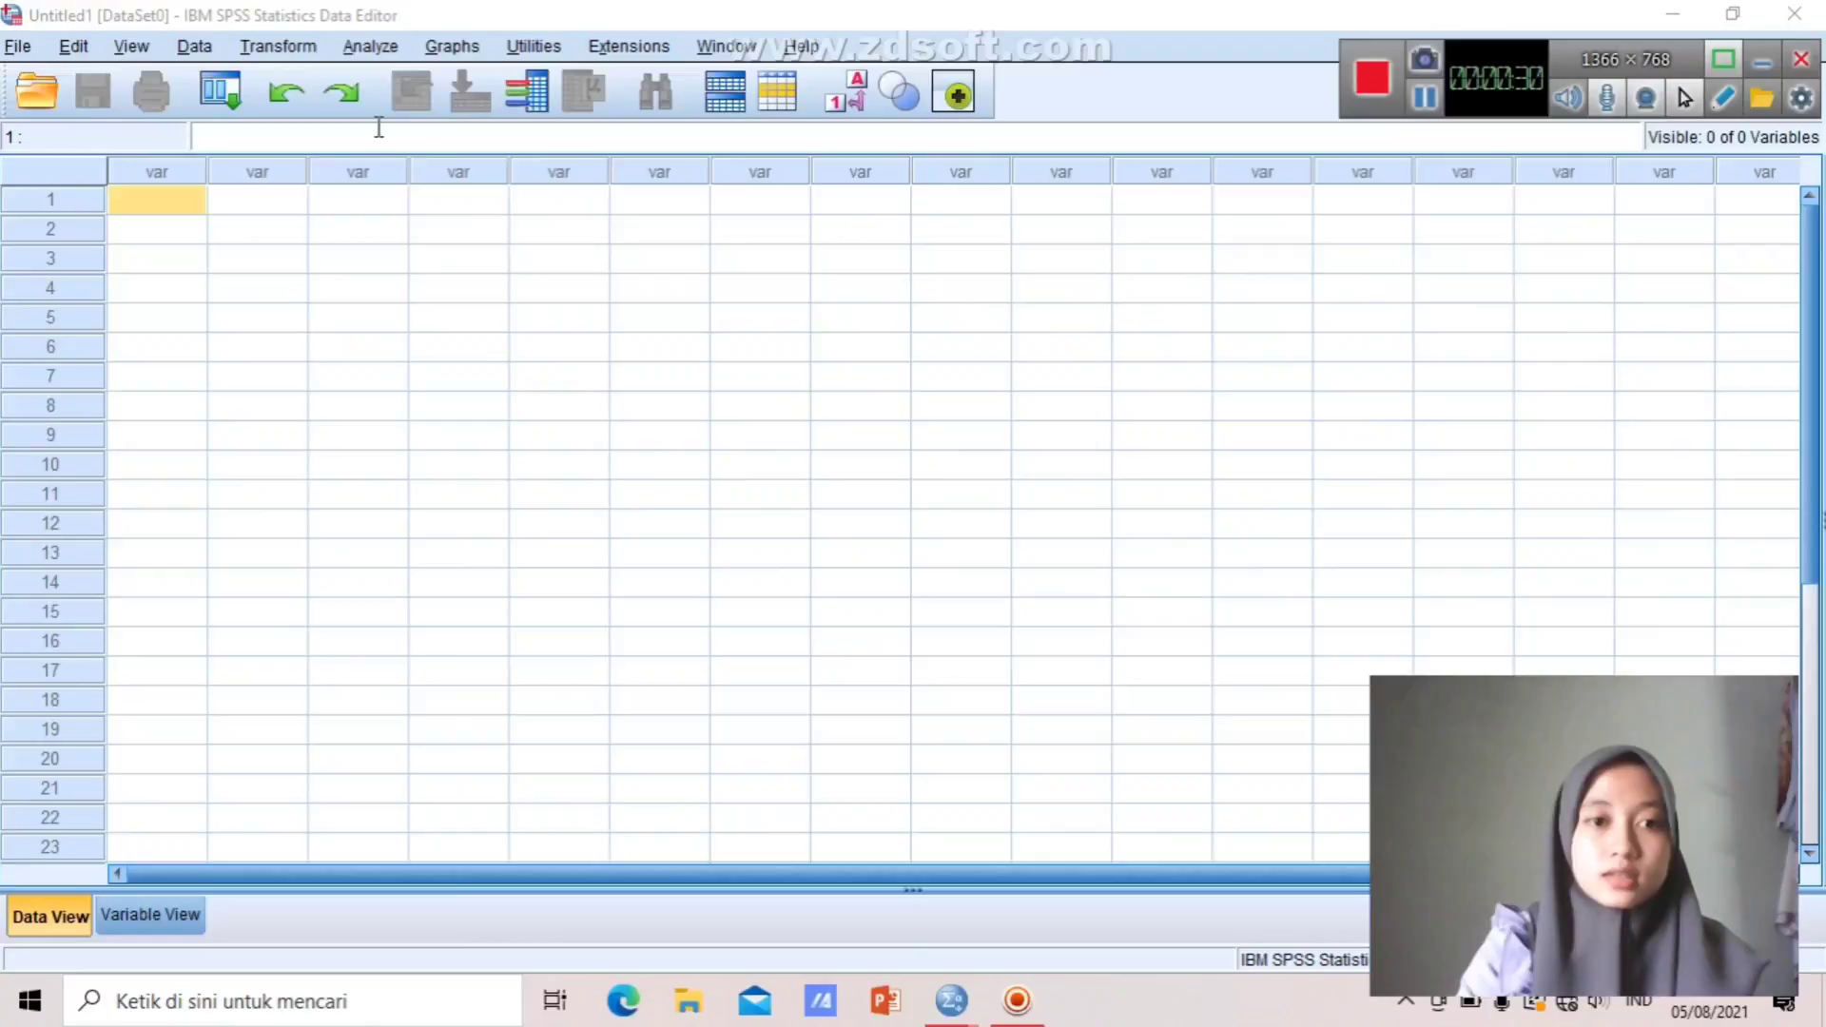
Import the Excel file anilisis statistik.xlsx, reading Sheet1 [A1:B16] with variable names from the first row.
{"action": "left_click", "coordinate": [259, 50]}
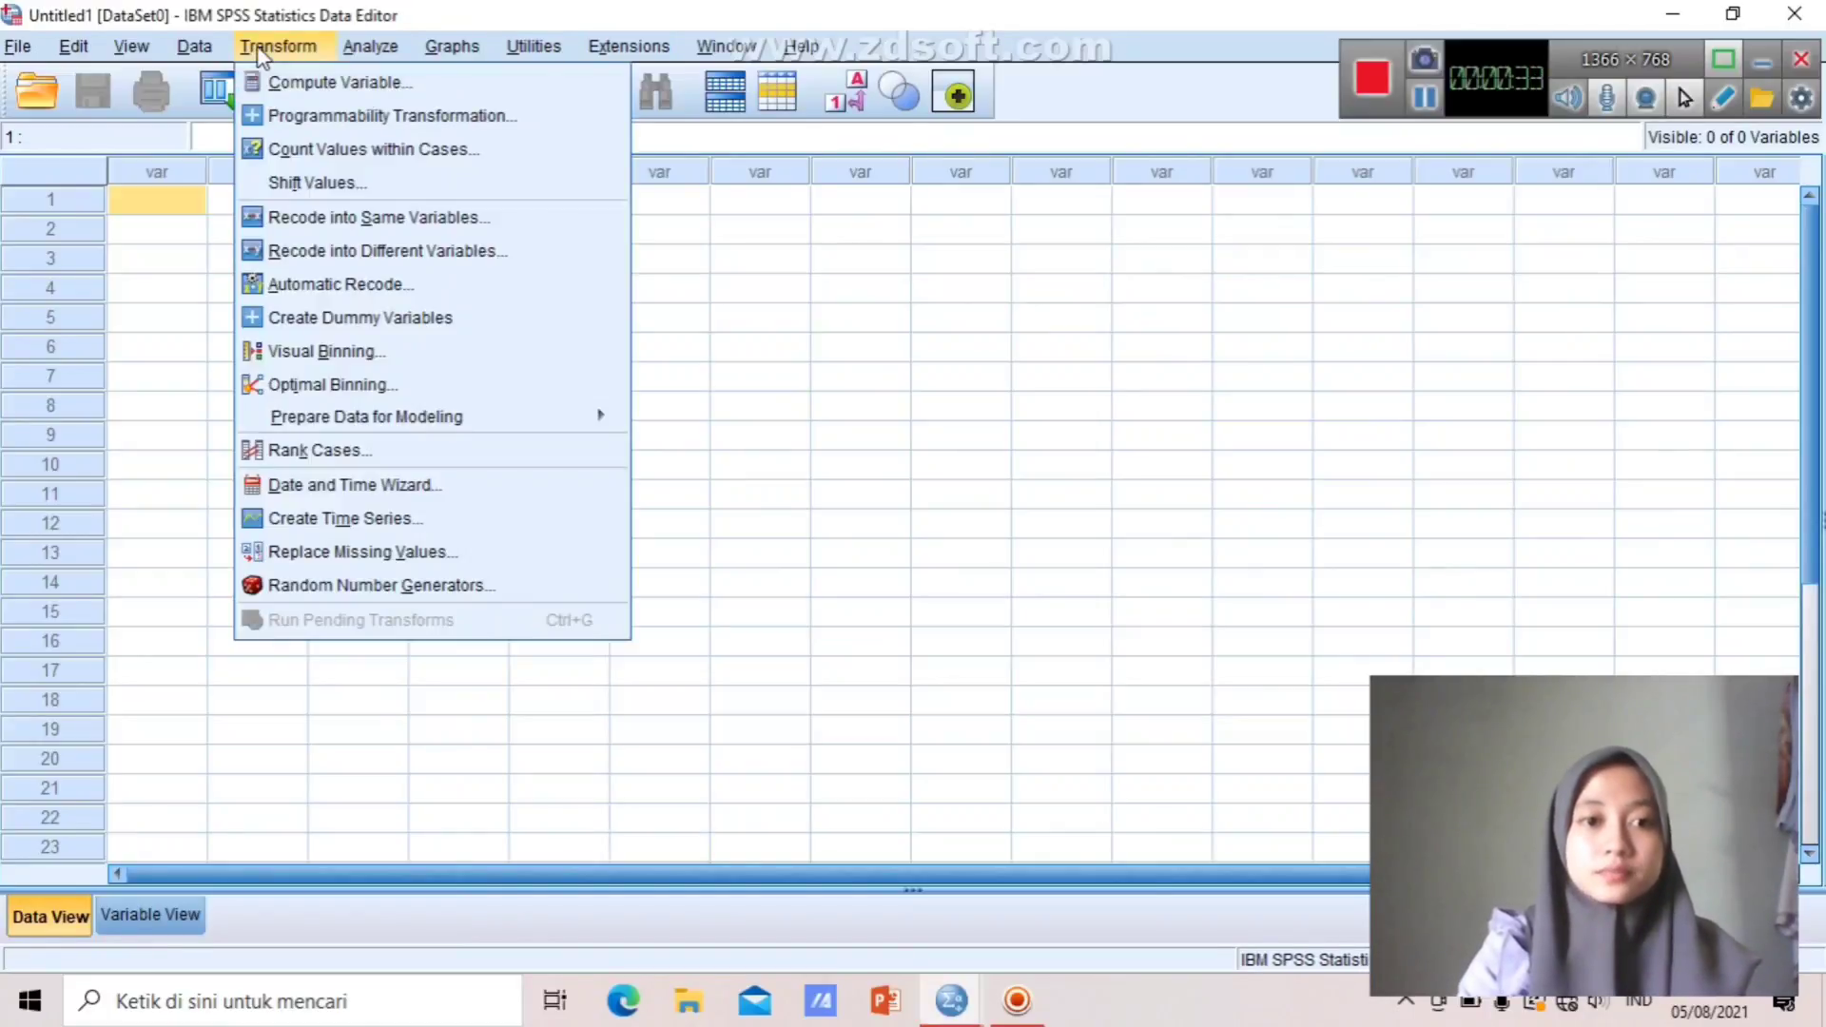
{"action": "left_click", "coordinate": [298, 87]}
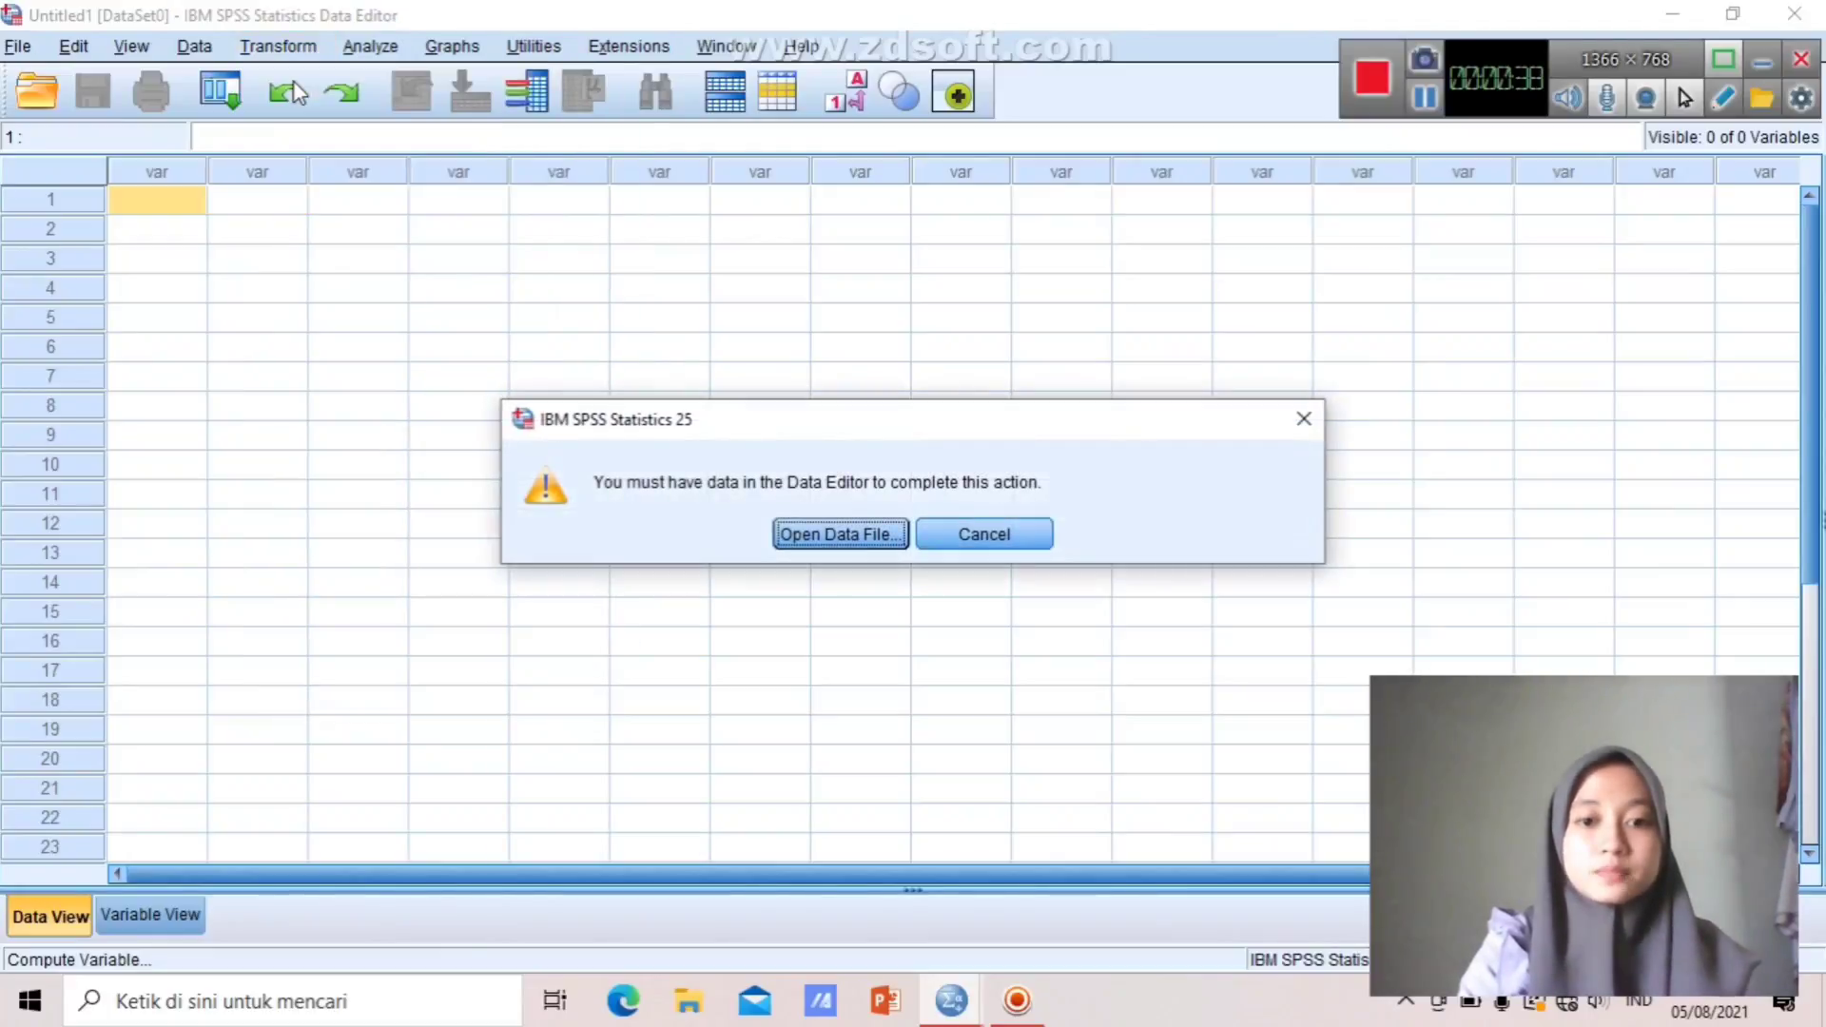
{"action": "left_click", "coordinate": [815, 535]}
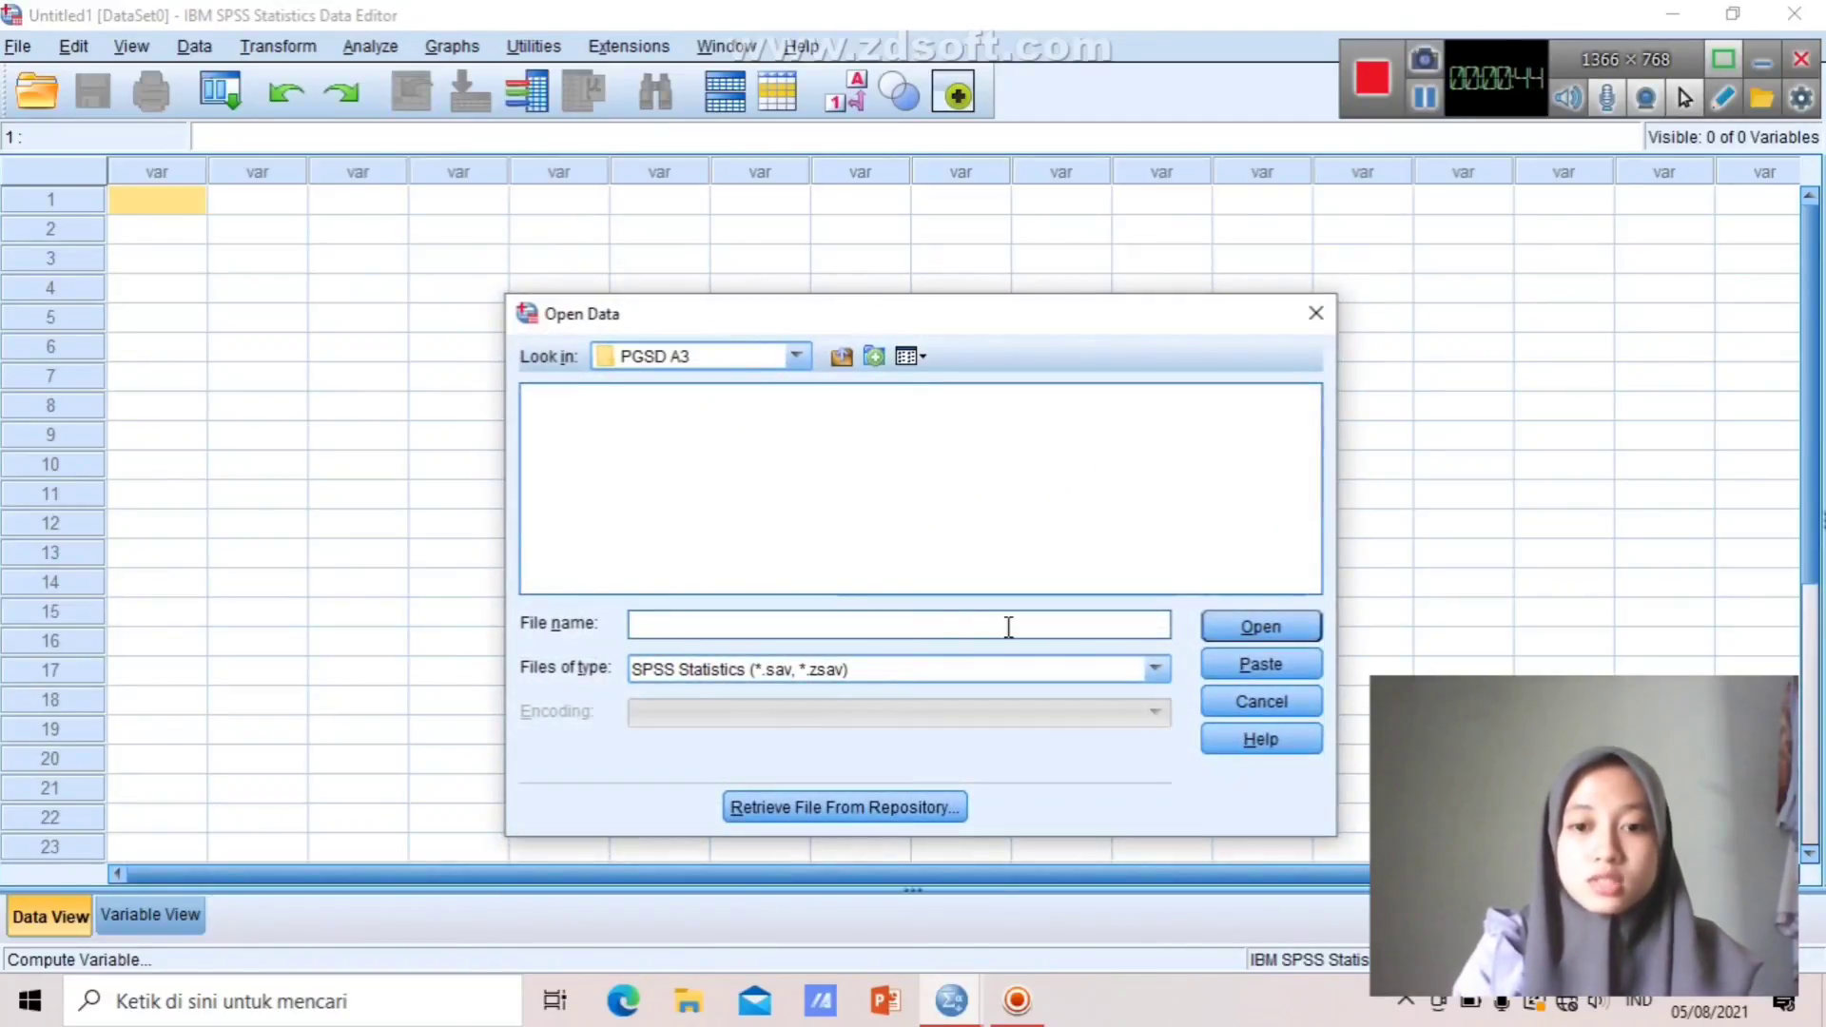
{"action": "left_click", "coordinate": [1156, 670]}
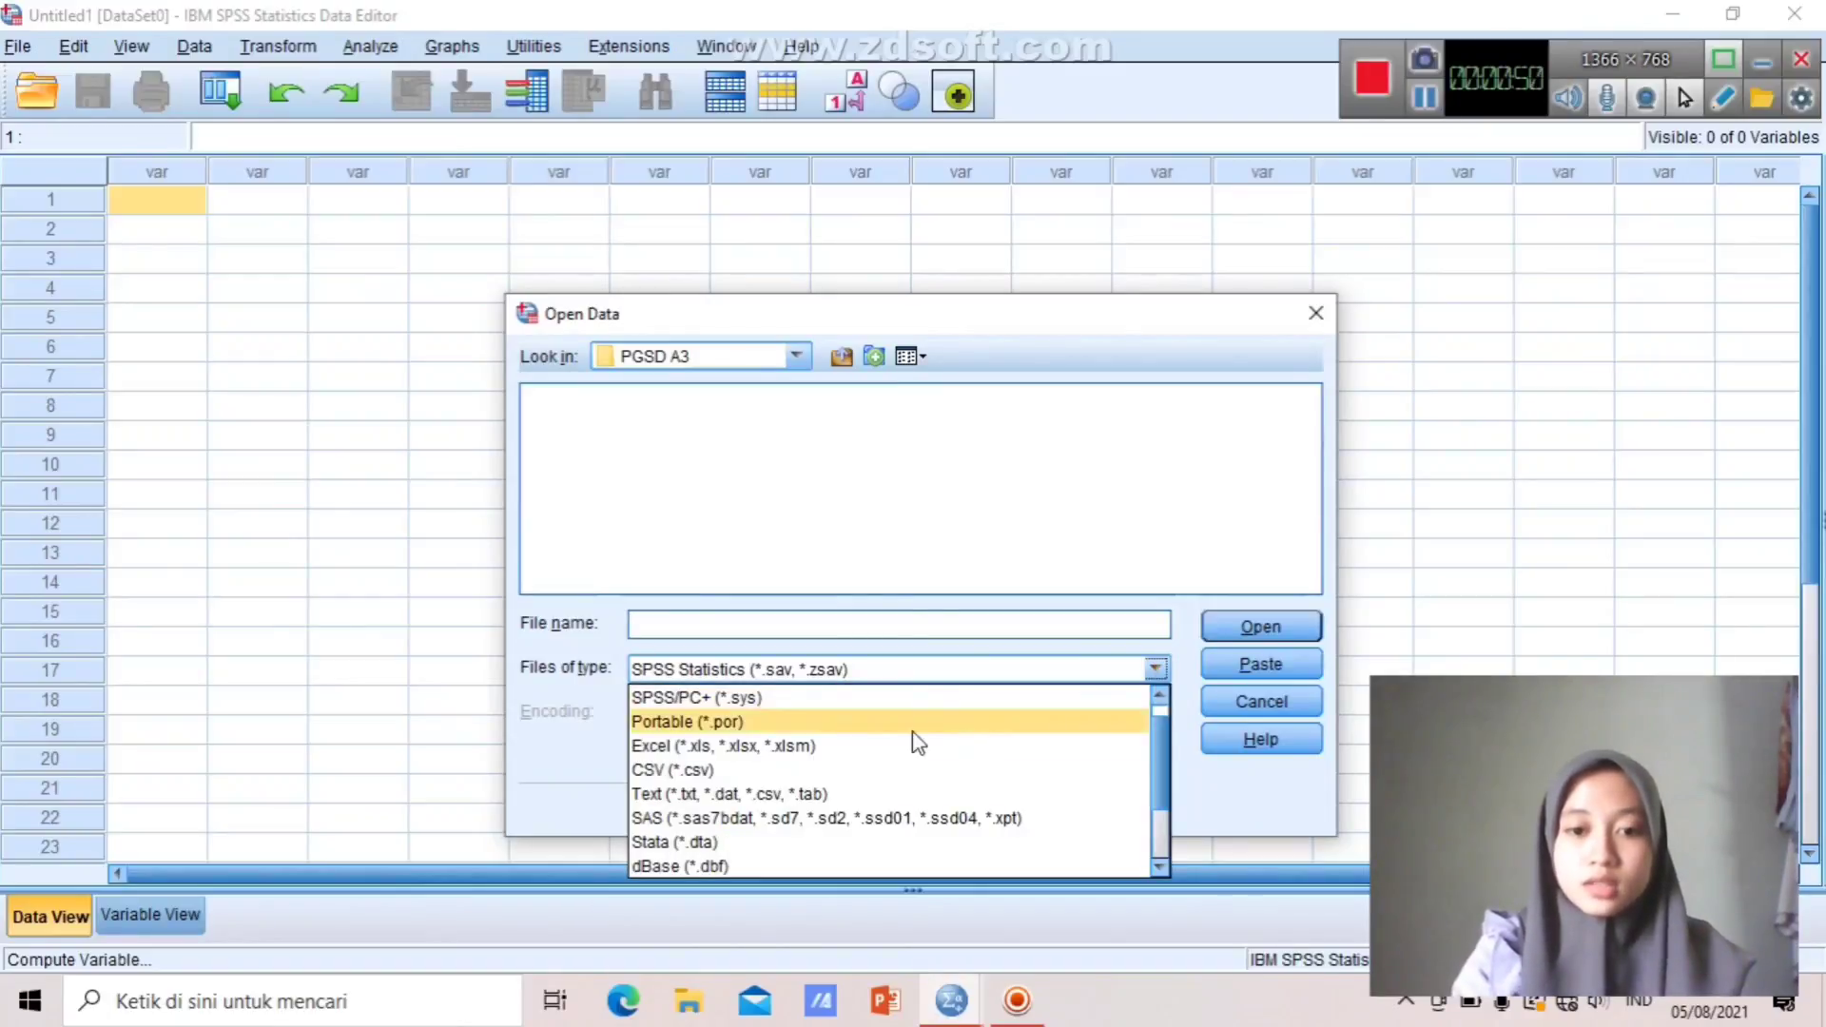
{"action": "left_click", "coordinate": [770, 753]}
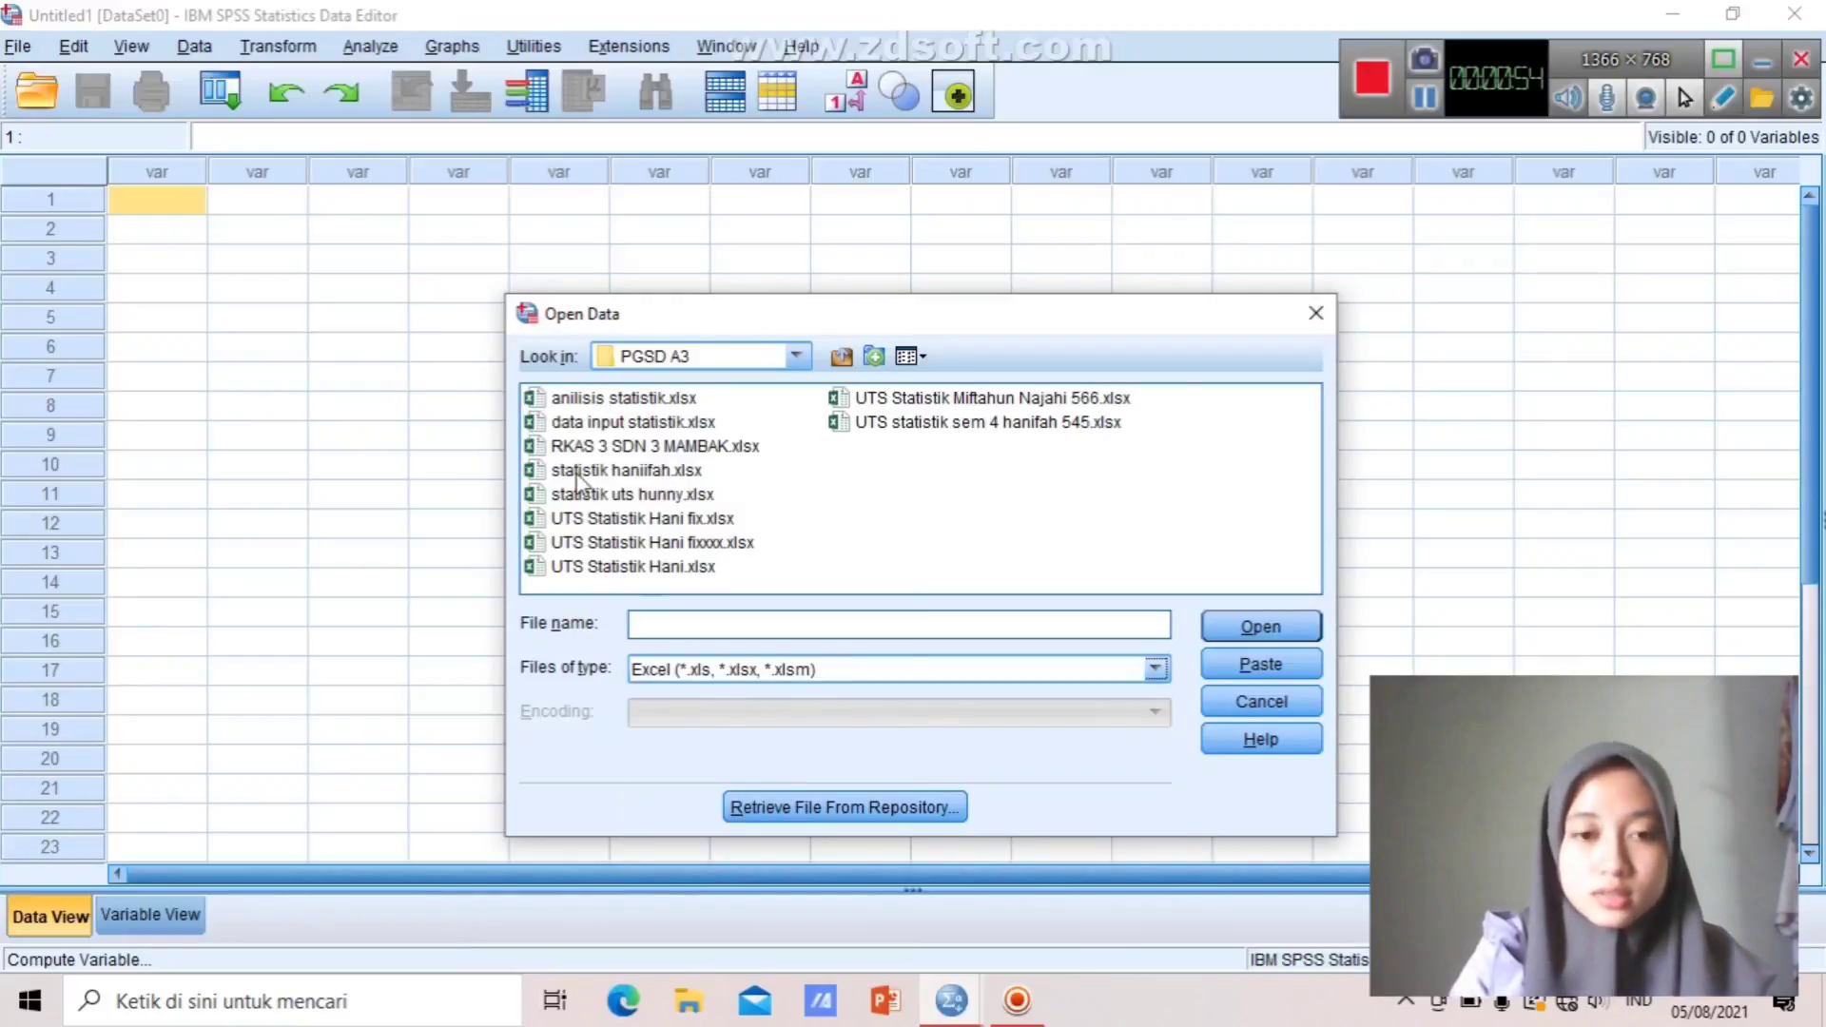
{"action": "left_click", "coordinate": [620, 404]}
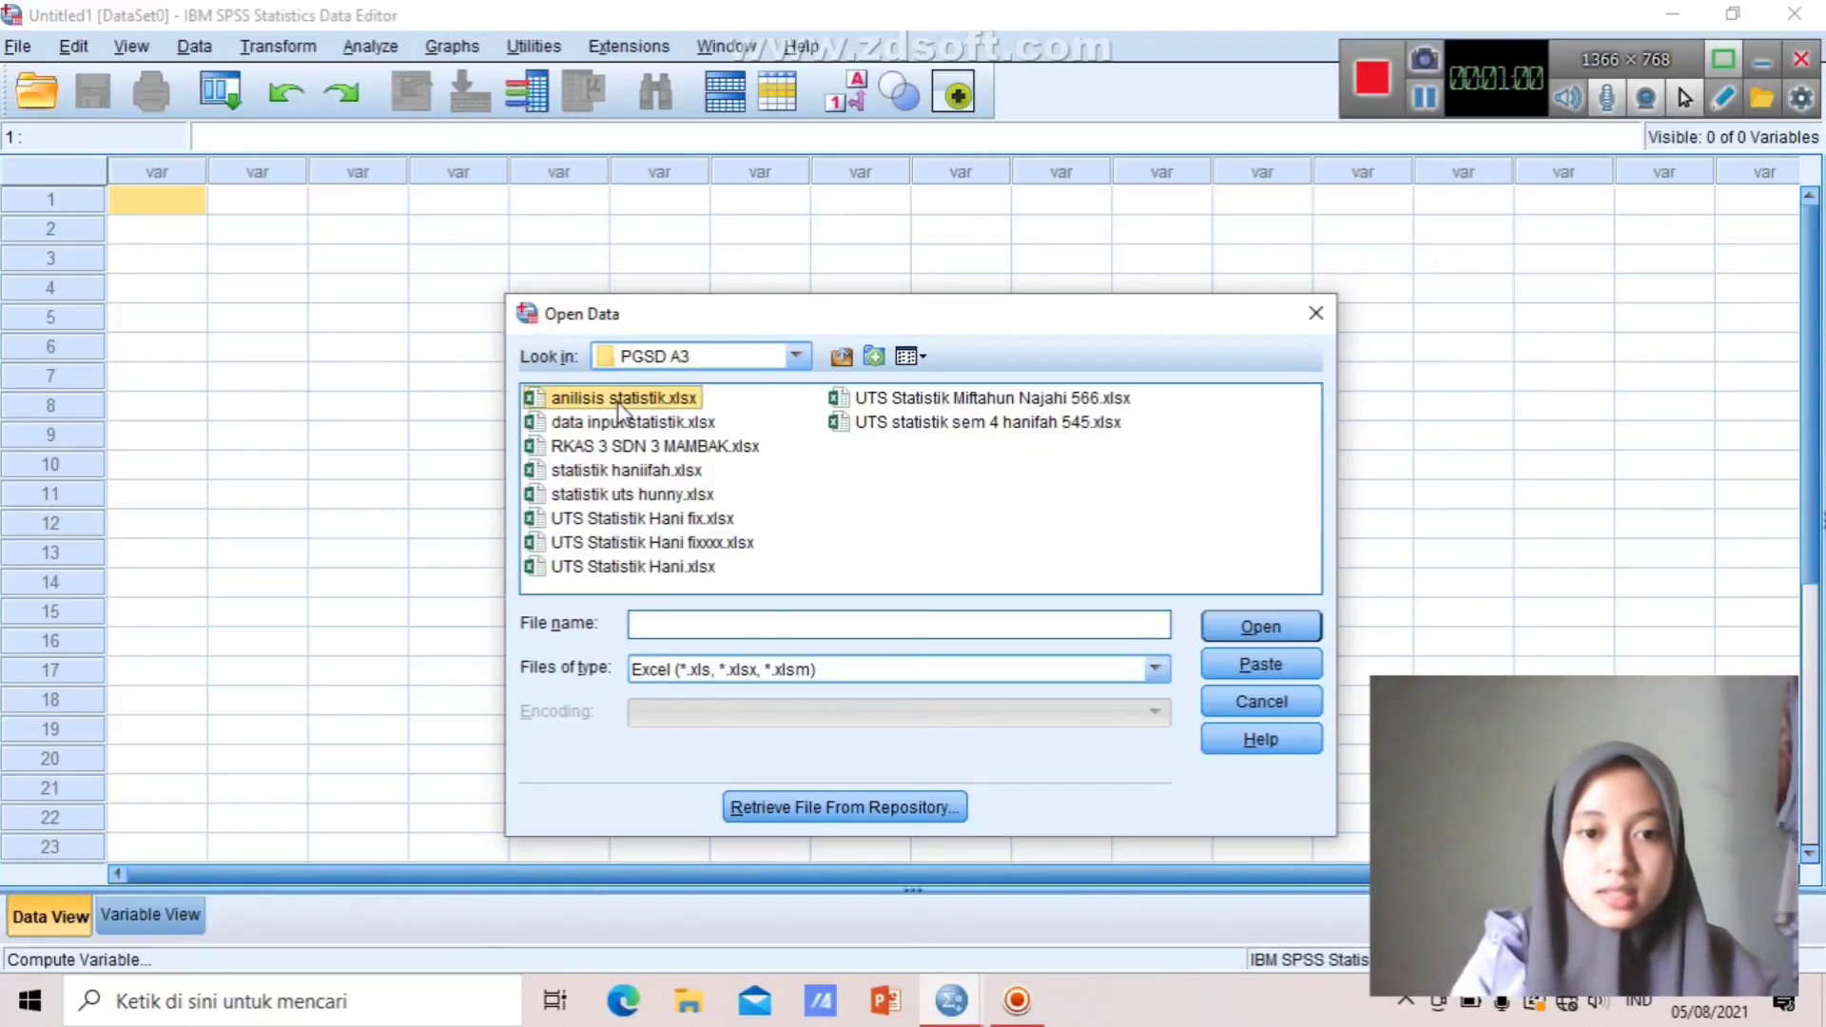
{"action": "left_click", "coordinate": [1258, 631]}
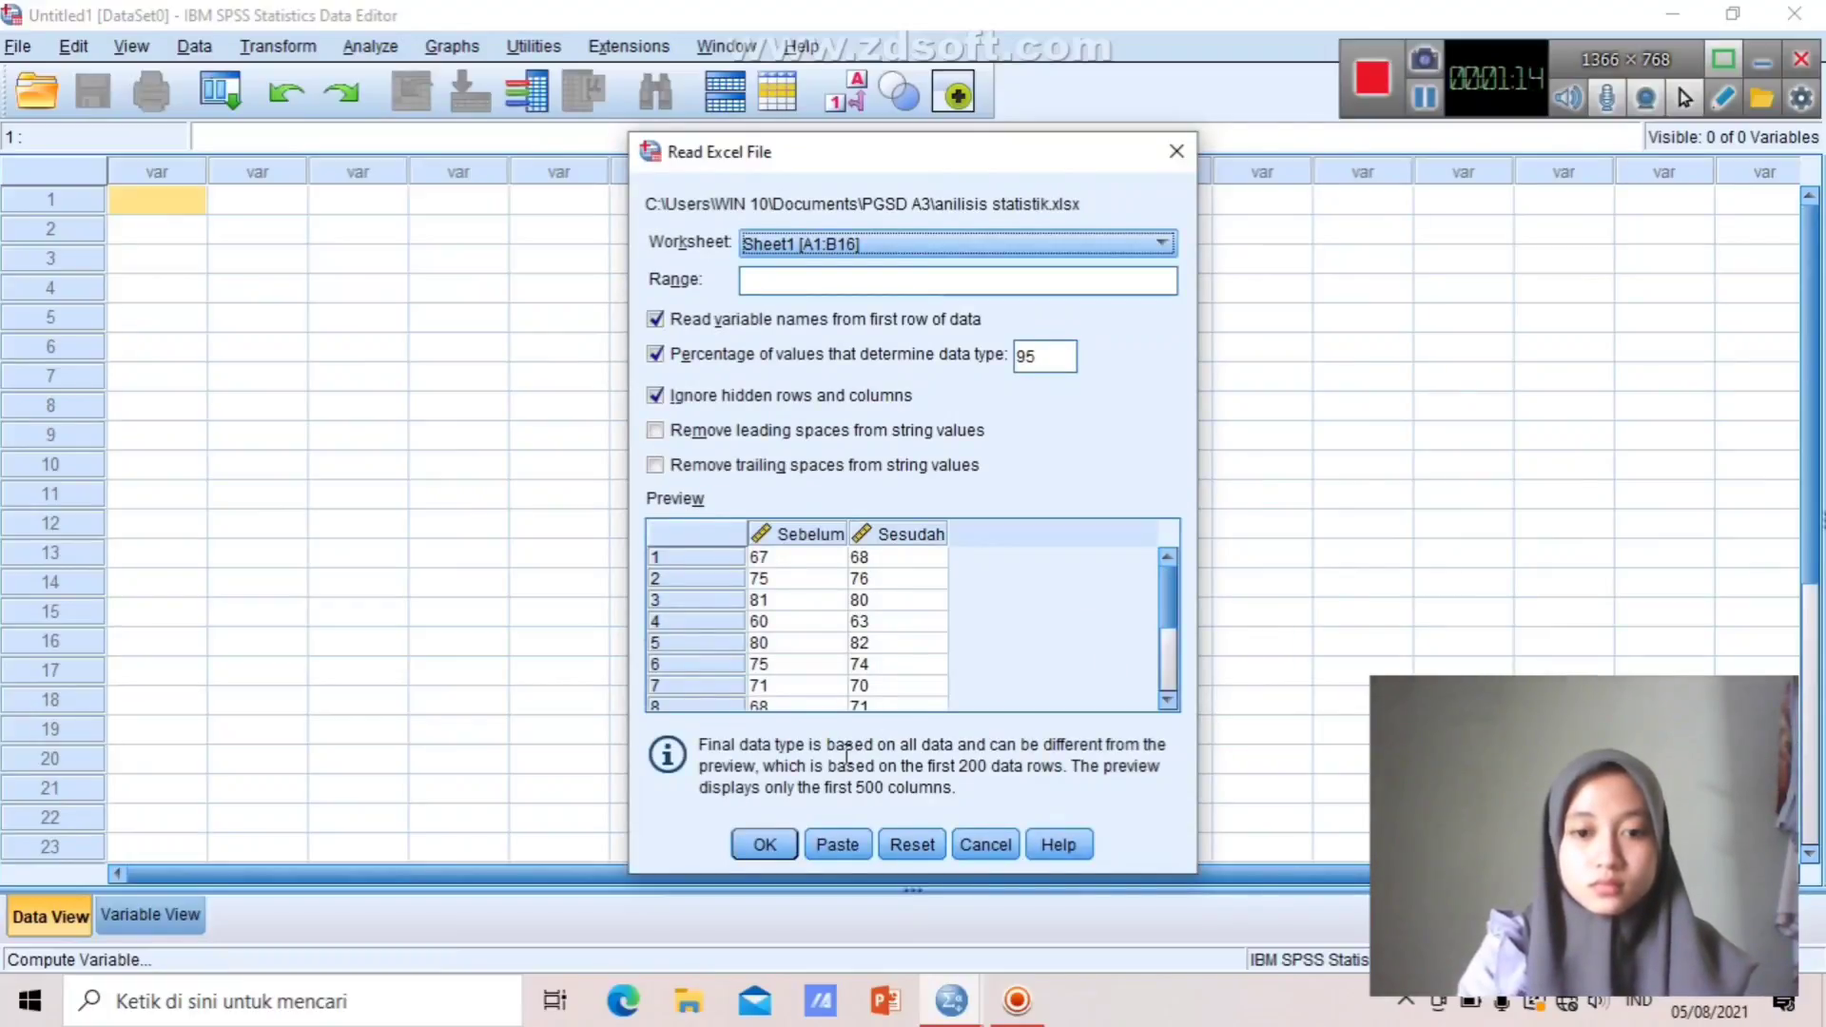
{"action": "left_click", "coordinate": [765, 844]}
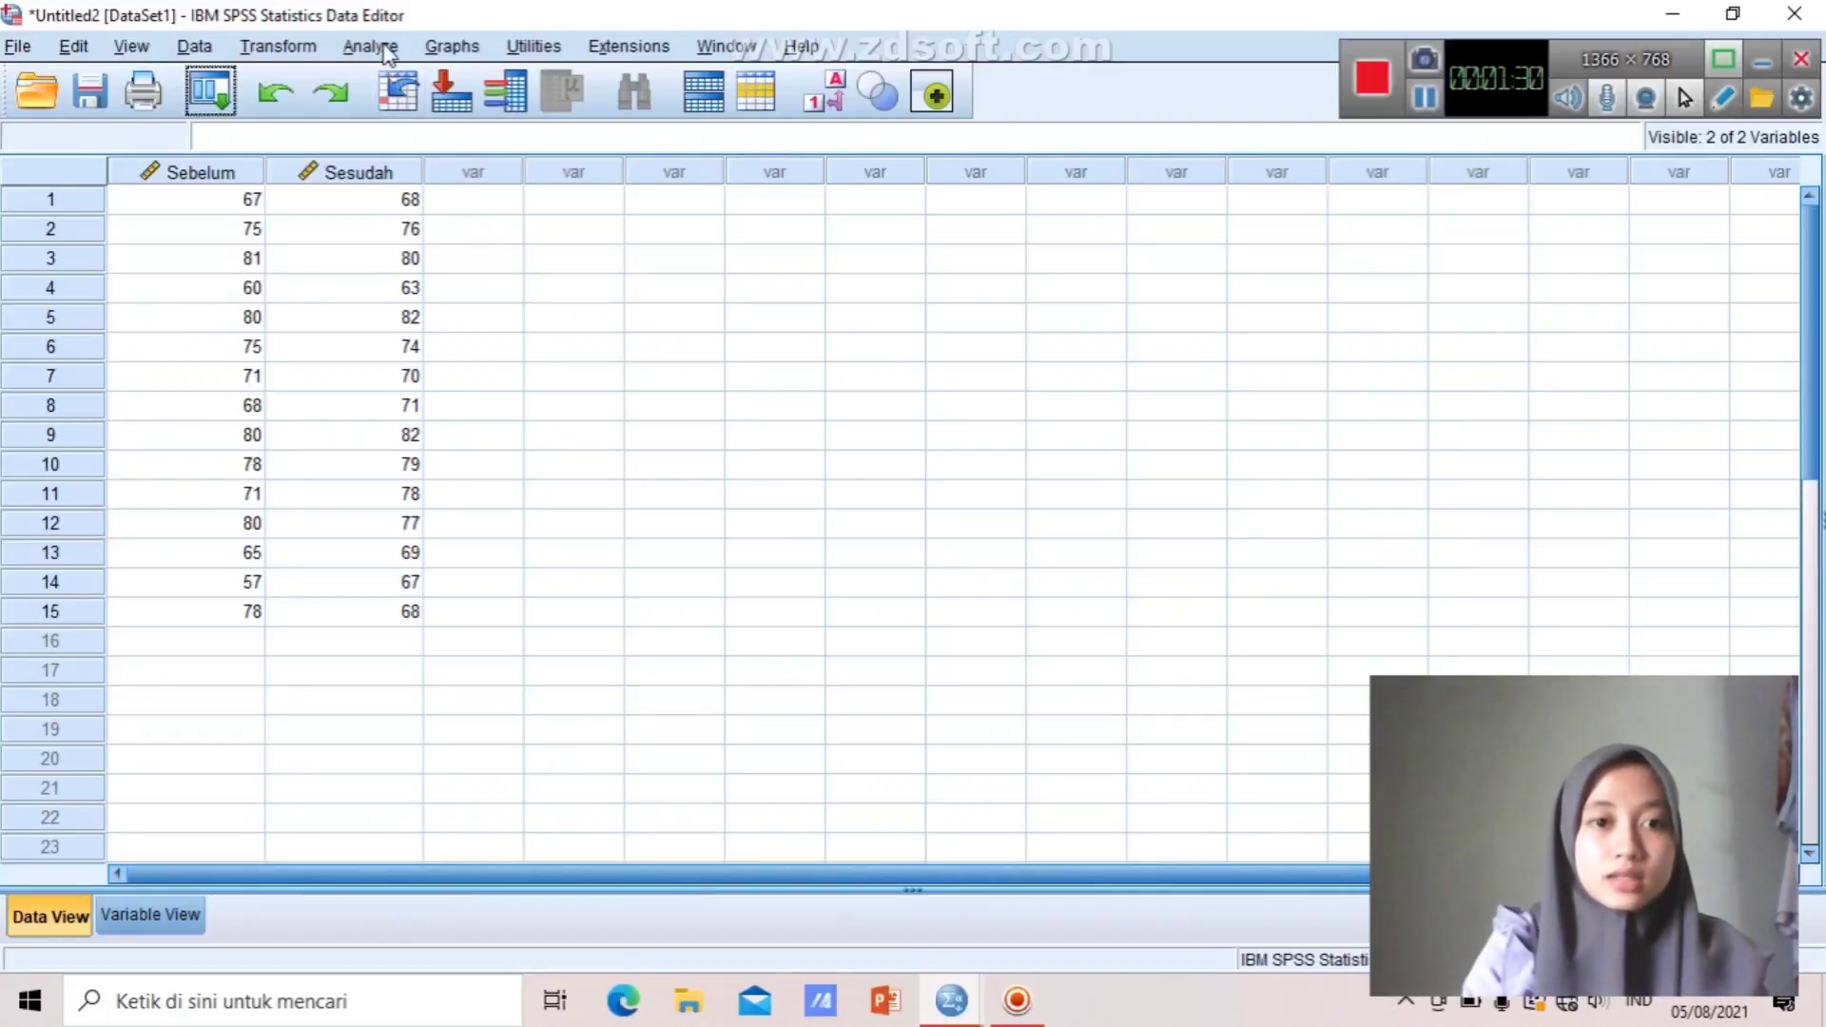
{"action": "left_click", "coordinate": [382, 47]}
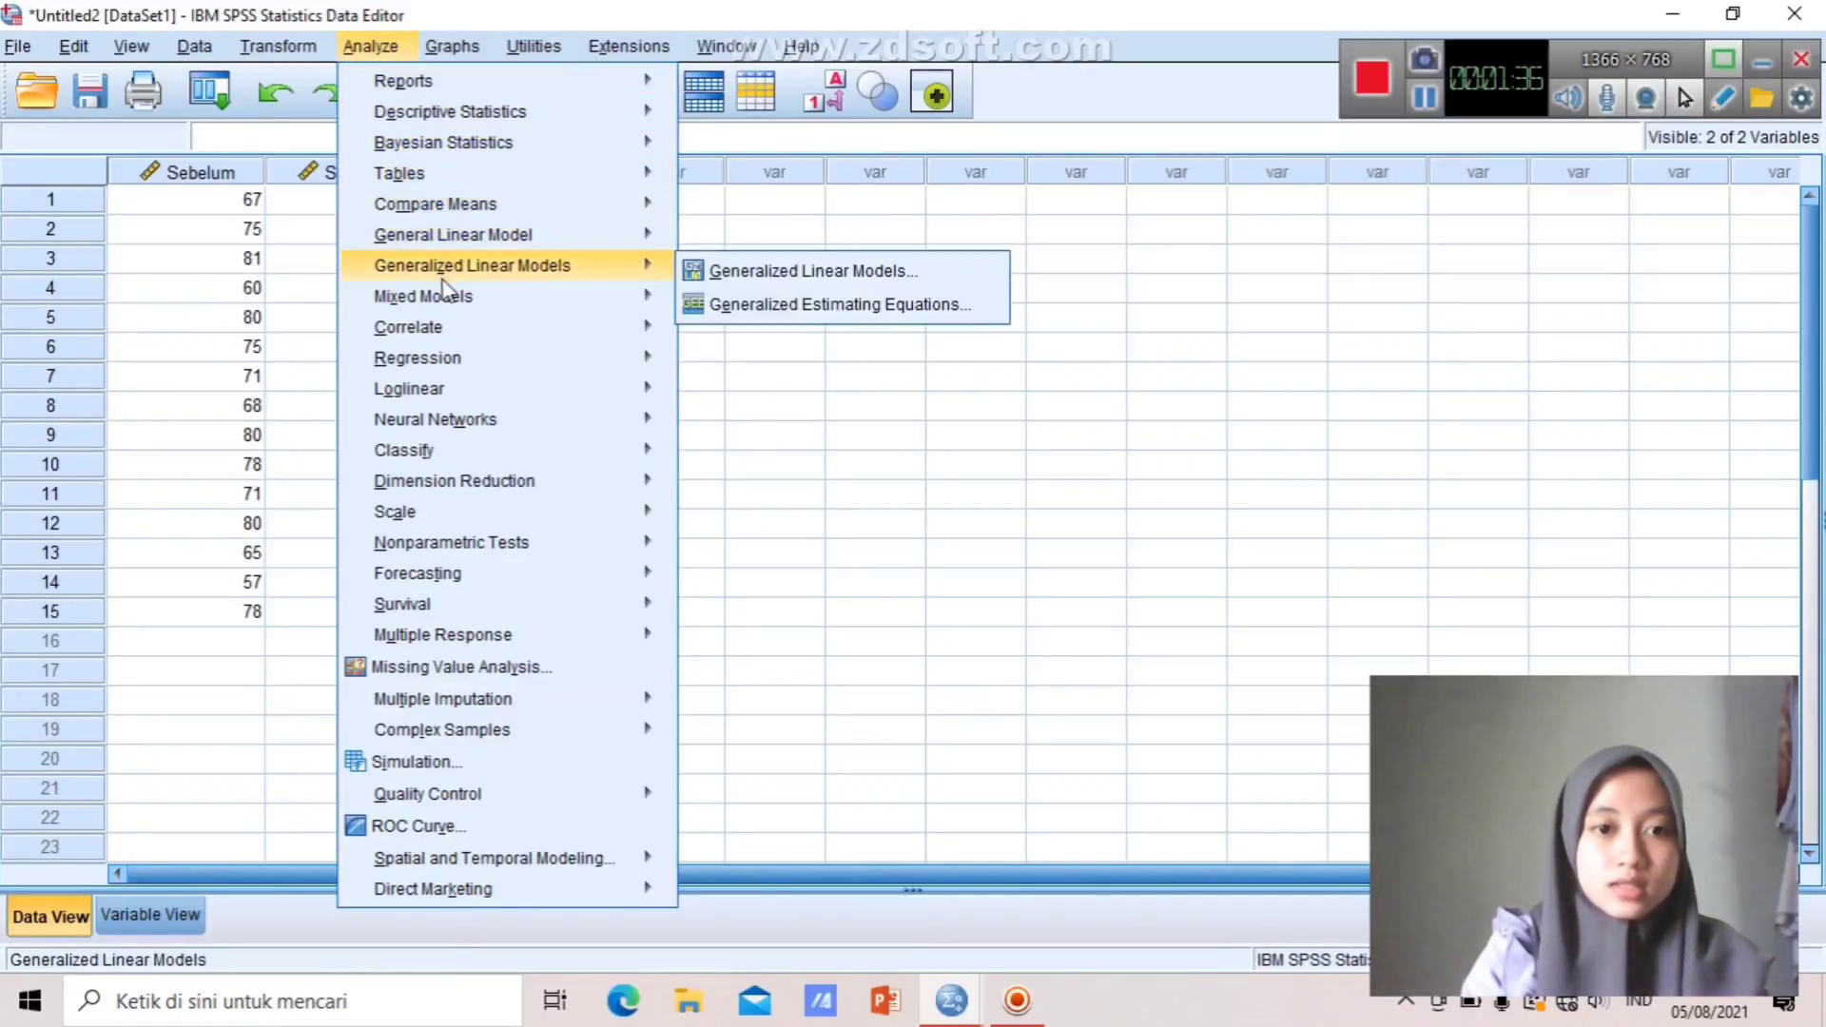
{"action": "mouse_move", "coordinate": [435, 392]}
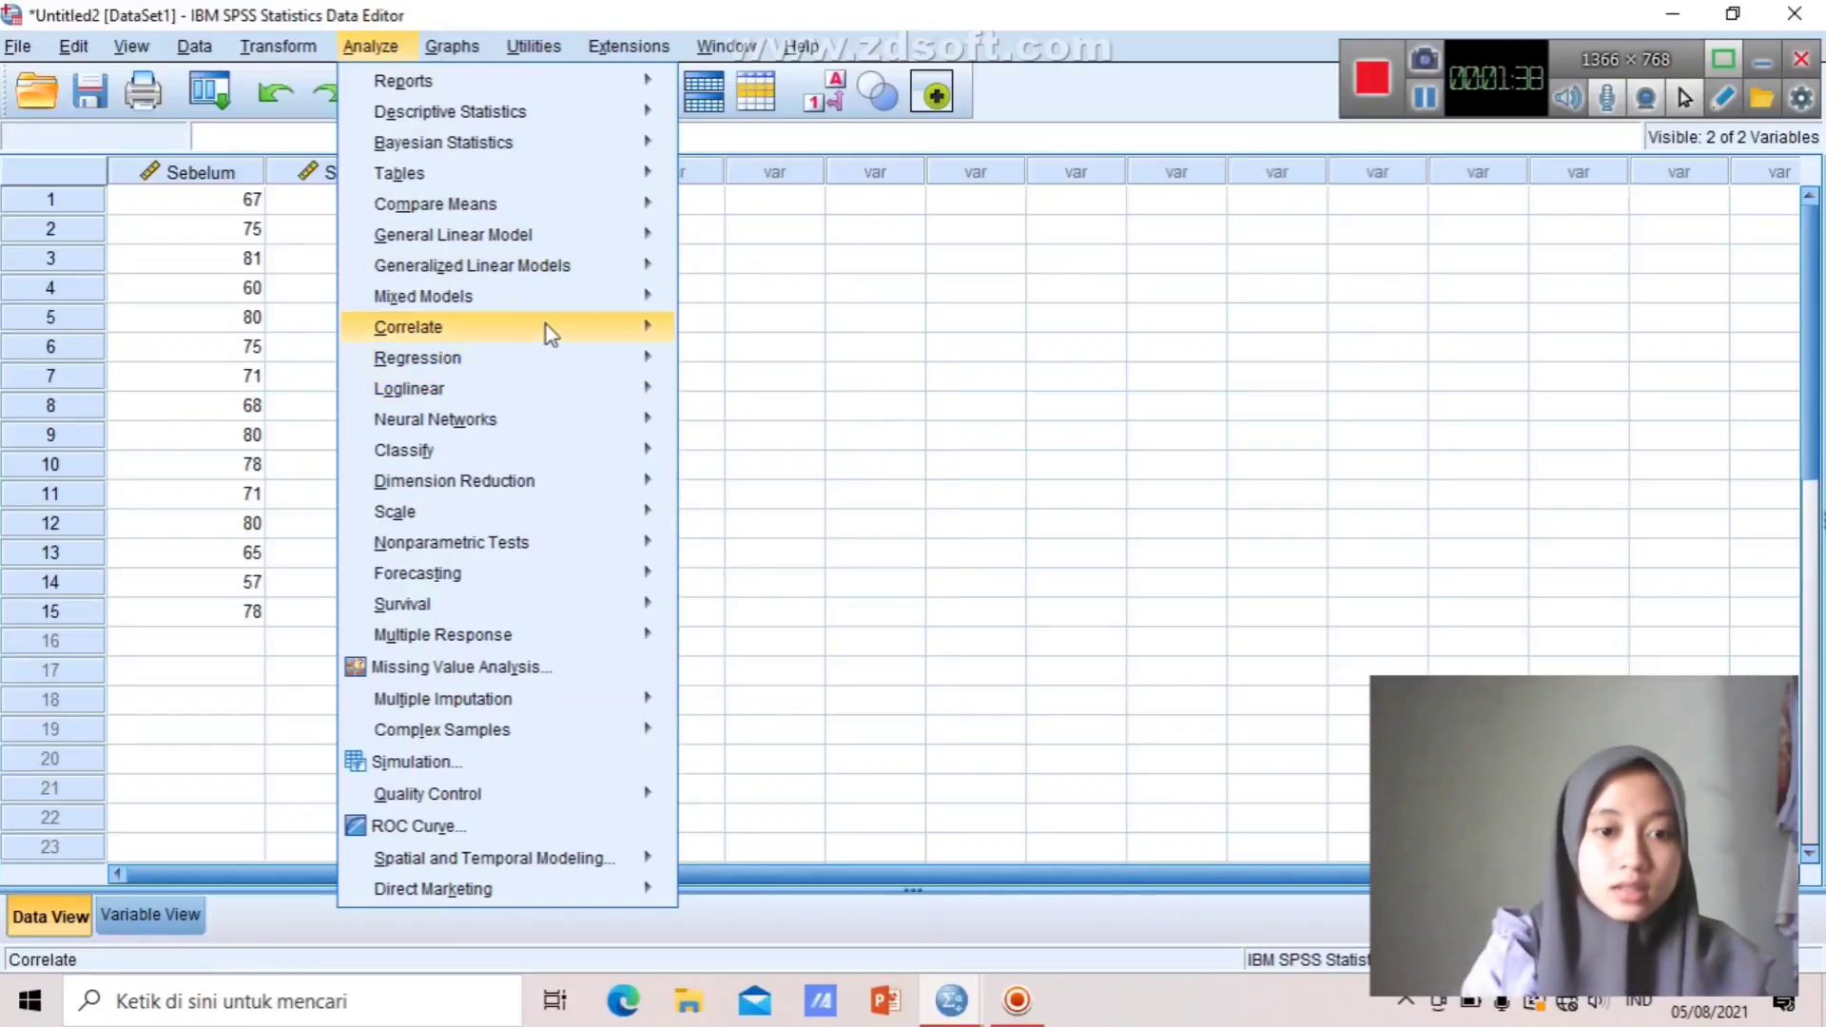
{"action": "left_click", "coordinate": [1410, 93]}
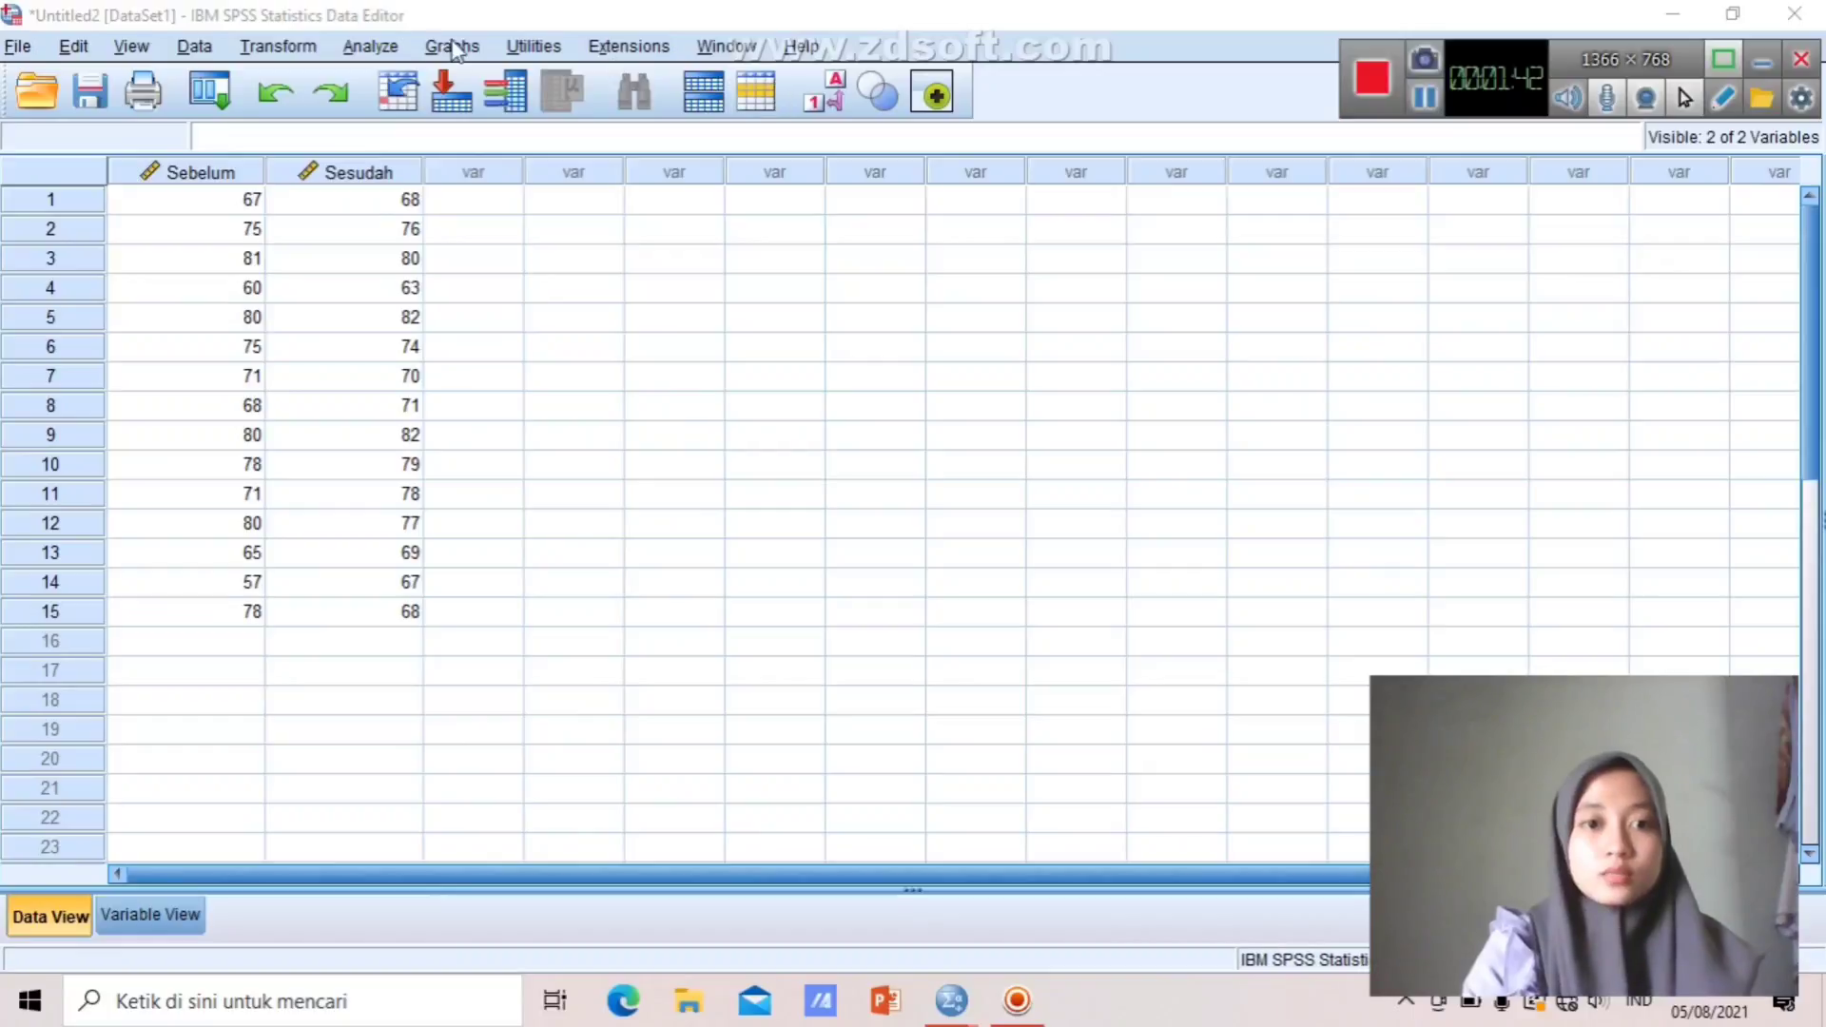
Run a legacy nonparametric One-Sample Kolmogorov-Smirnov test on Sebelum and Sesudah against the Normal distribution.
{"action": "left_click", "coordinate": [375, 50]}
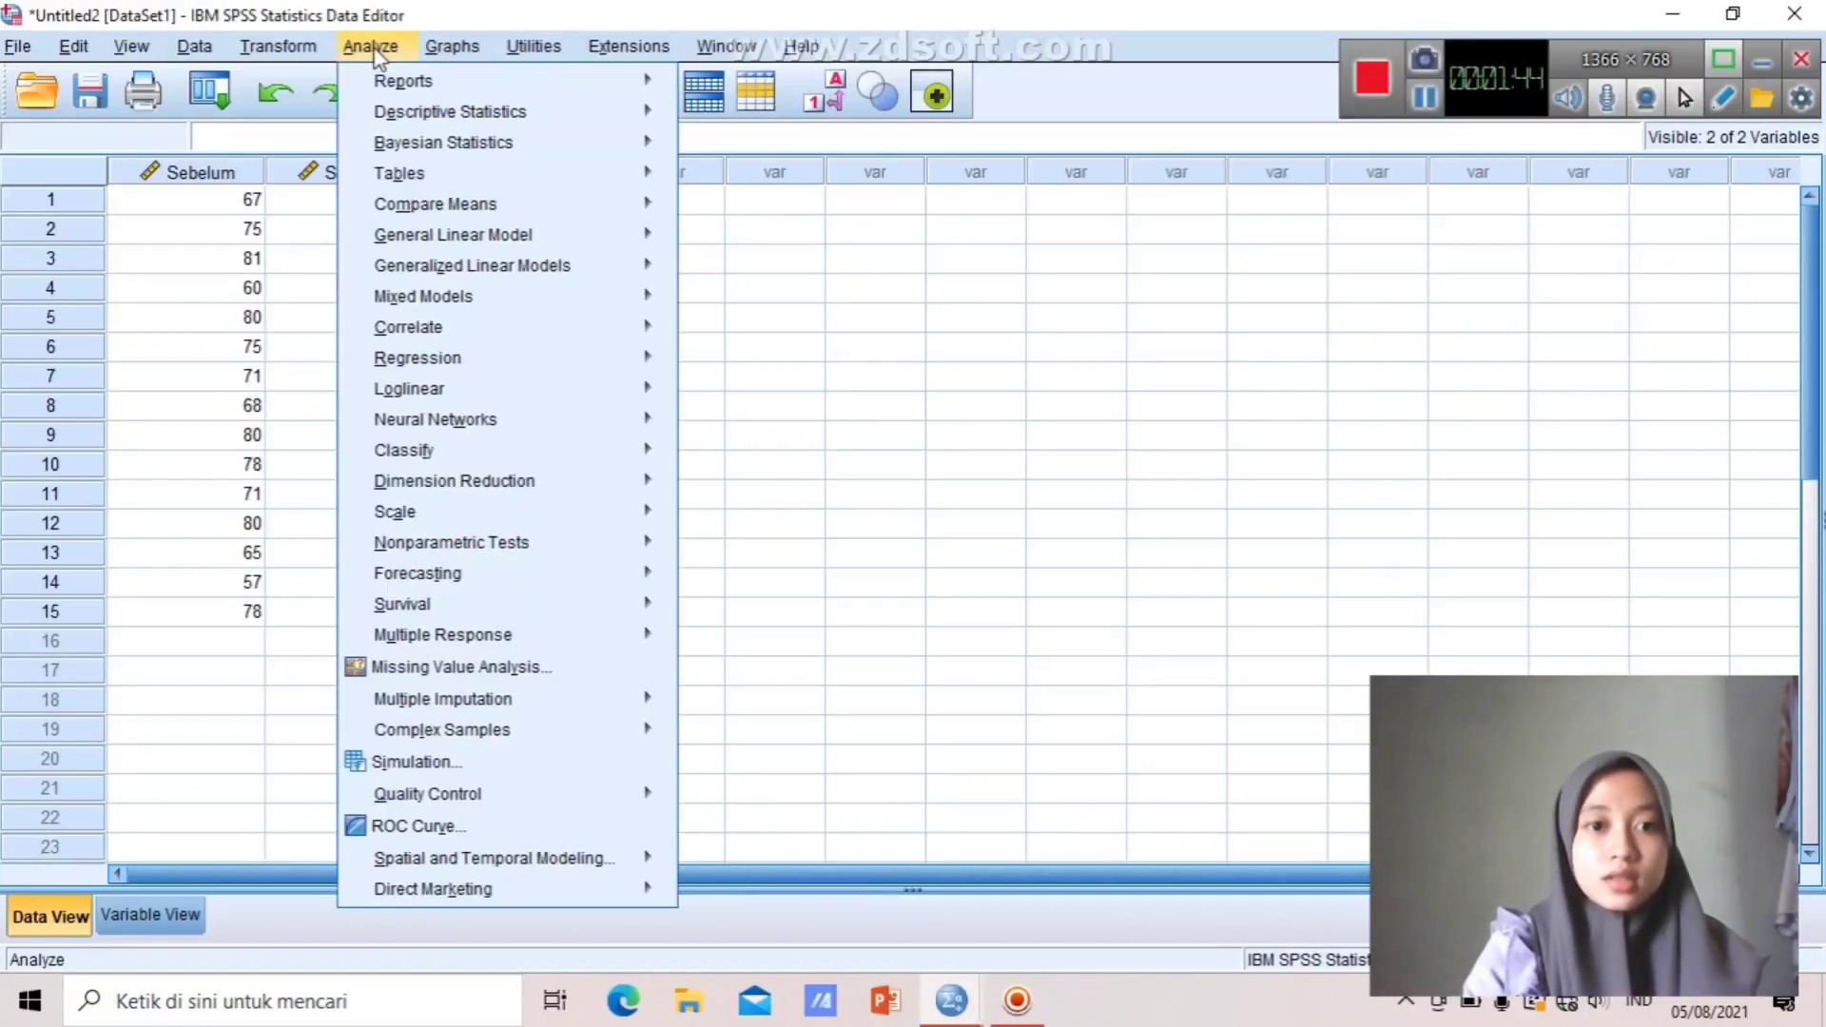
{"action": "mouse_move", "coordinate": [455, 550]}
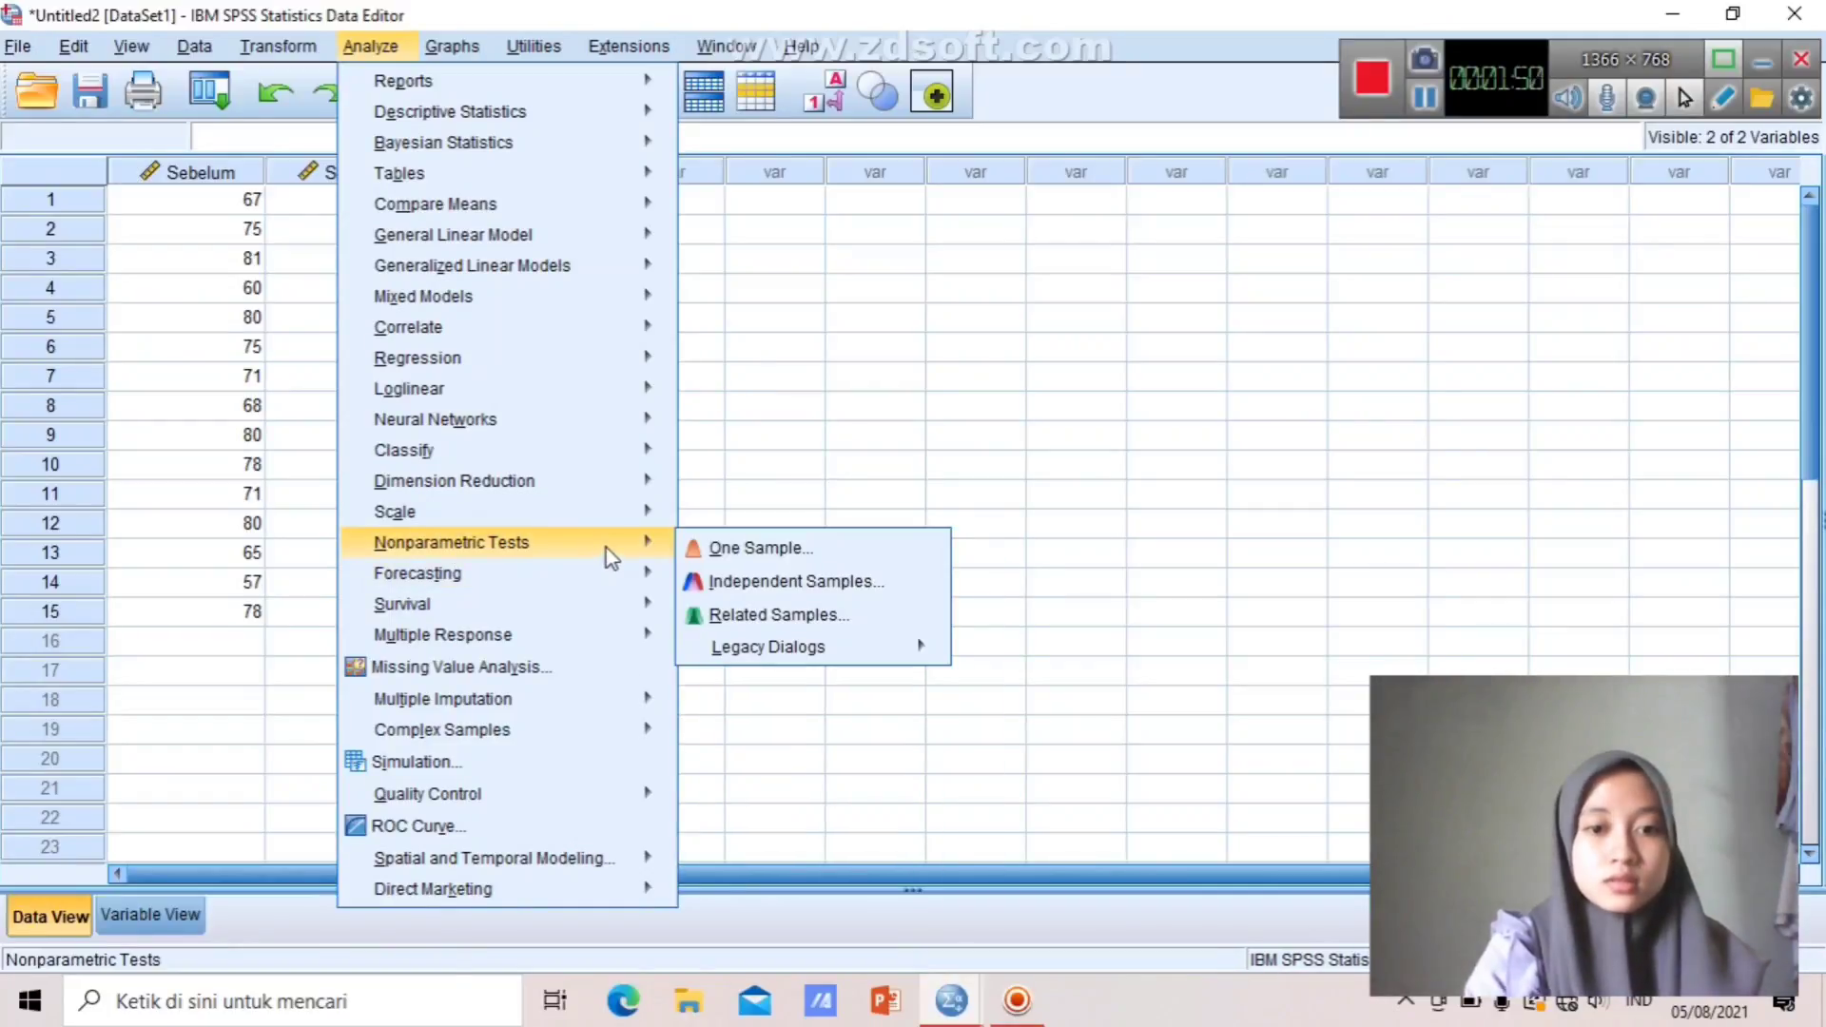
{"action": "mouse_move", "coordinate": [740, 656]}
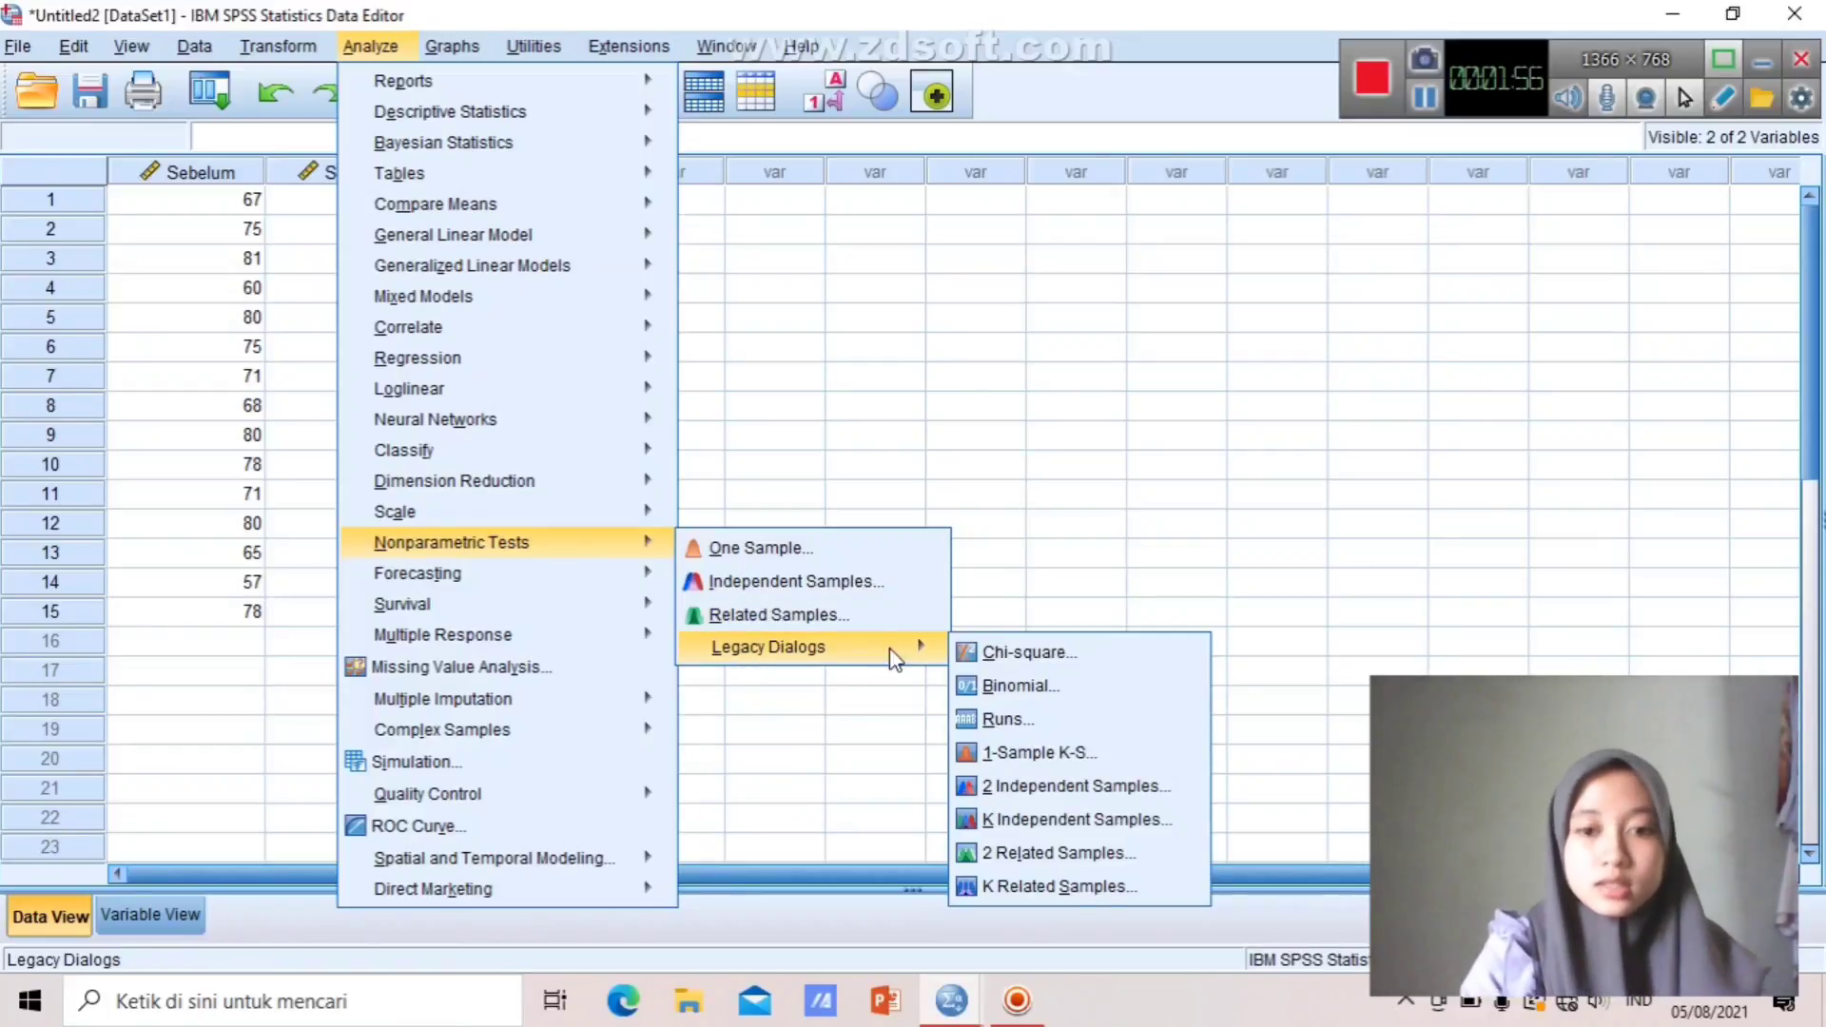
{"action": "left_click", "coordinate": [1021, 754]}
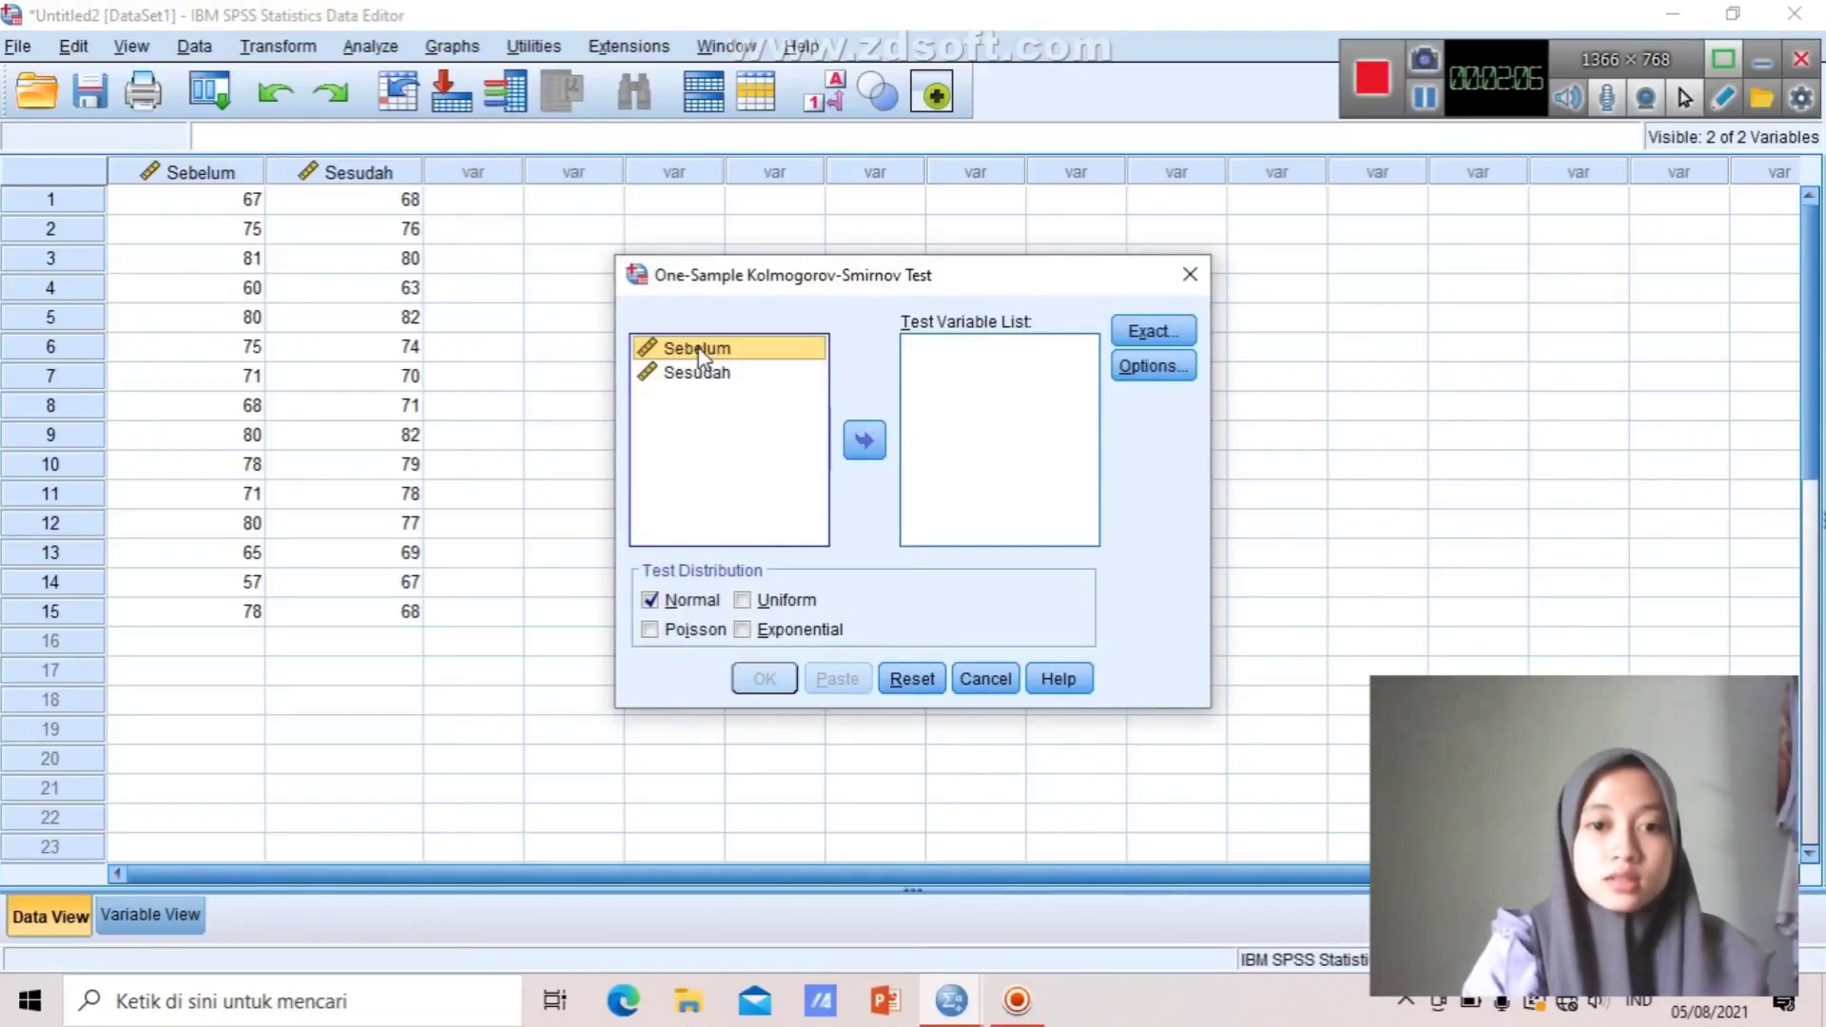
{"action": "left_click", "coordinate": [871, 442]}
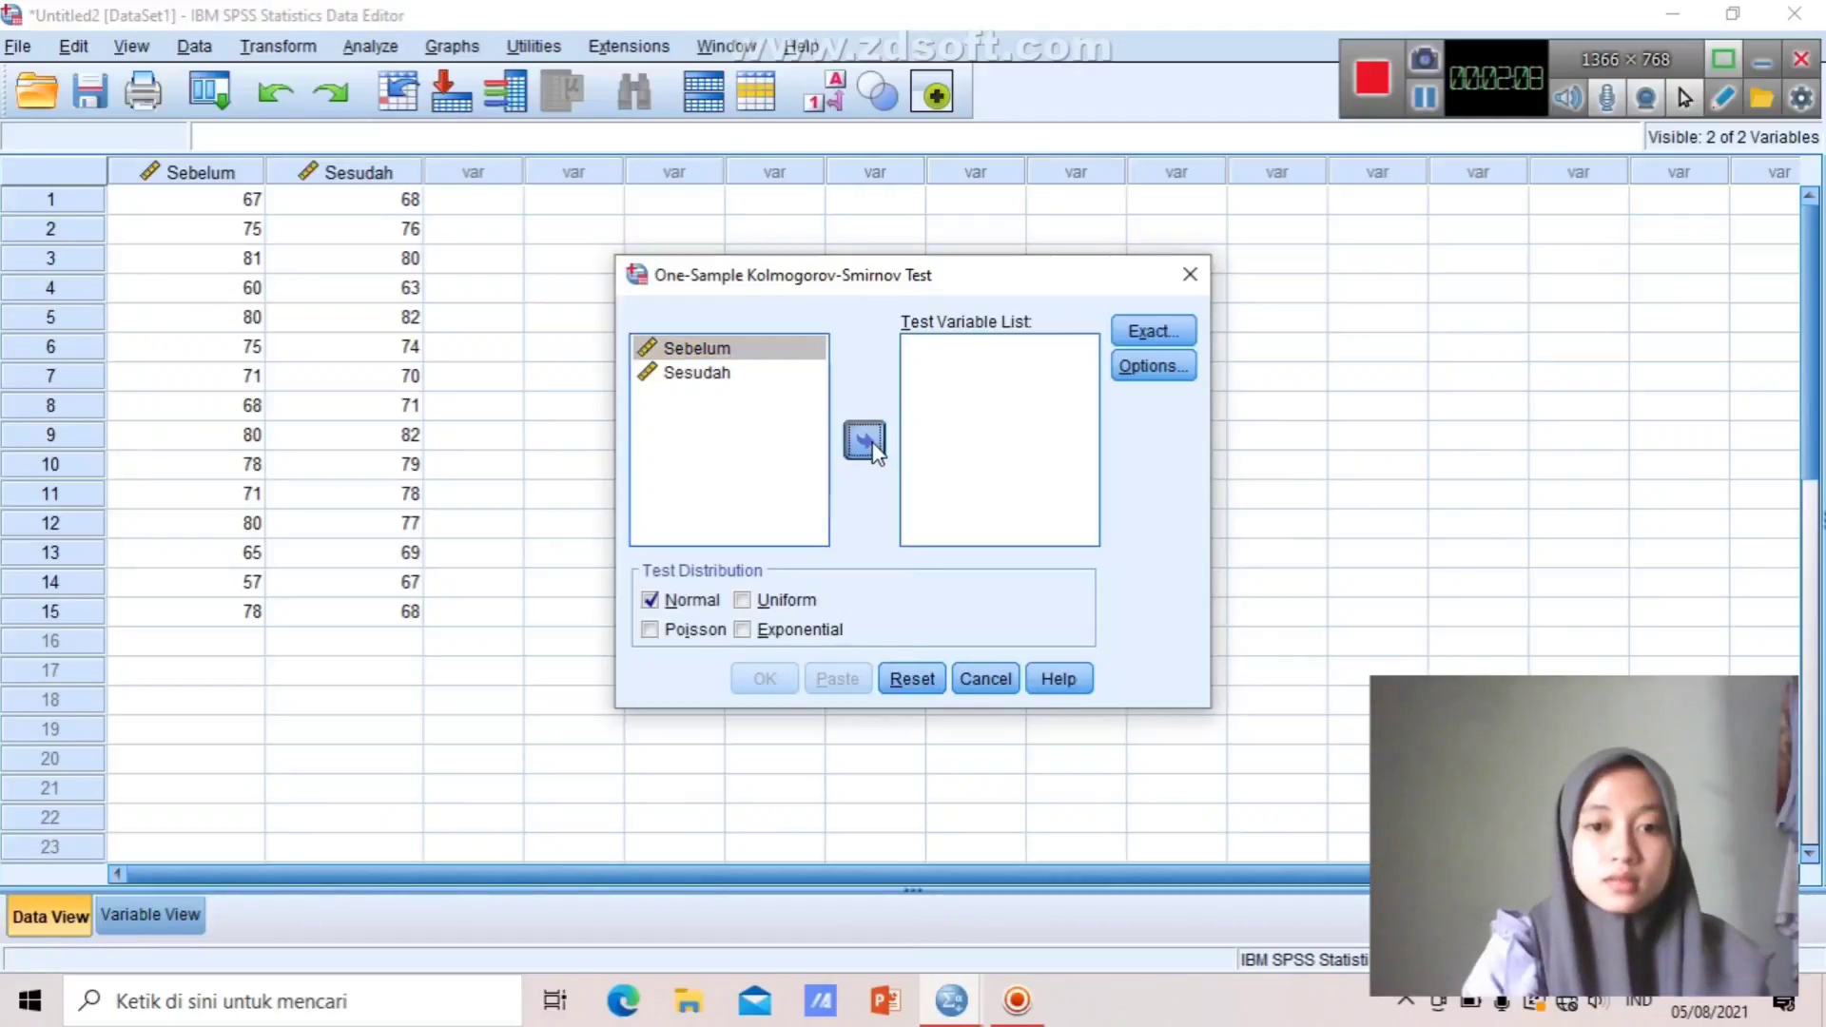
{"action": "left_click", "coordinate": [702, 349]}
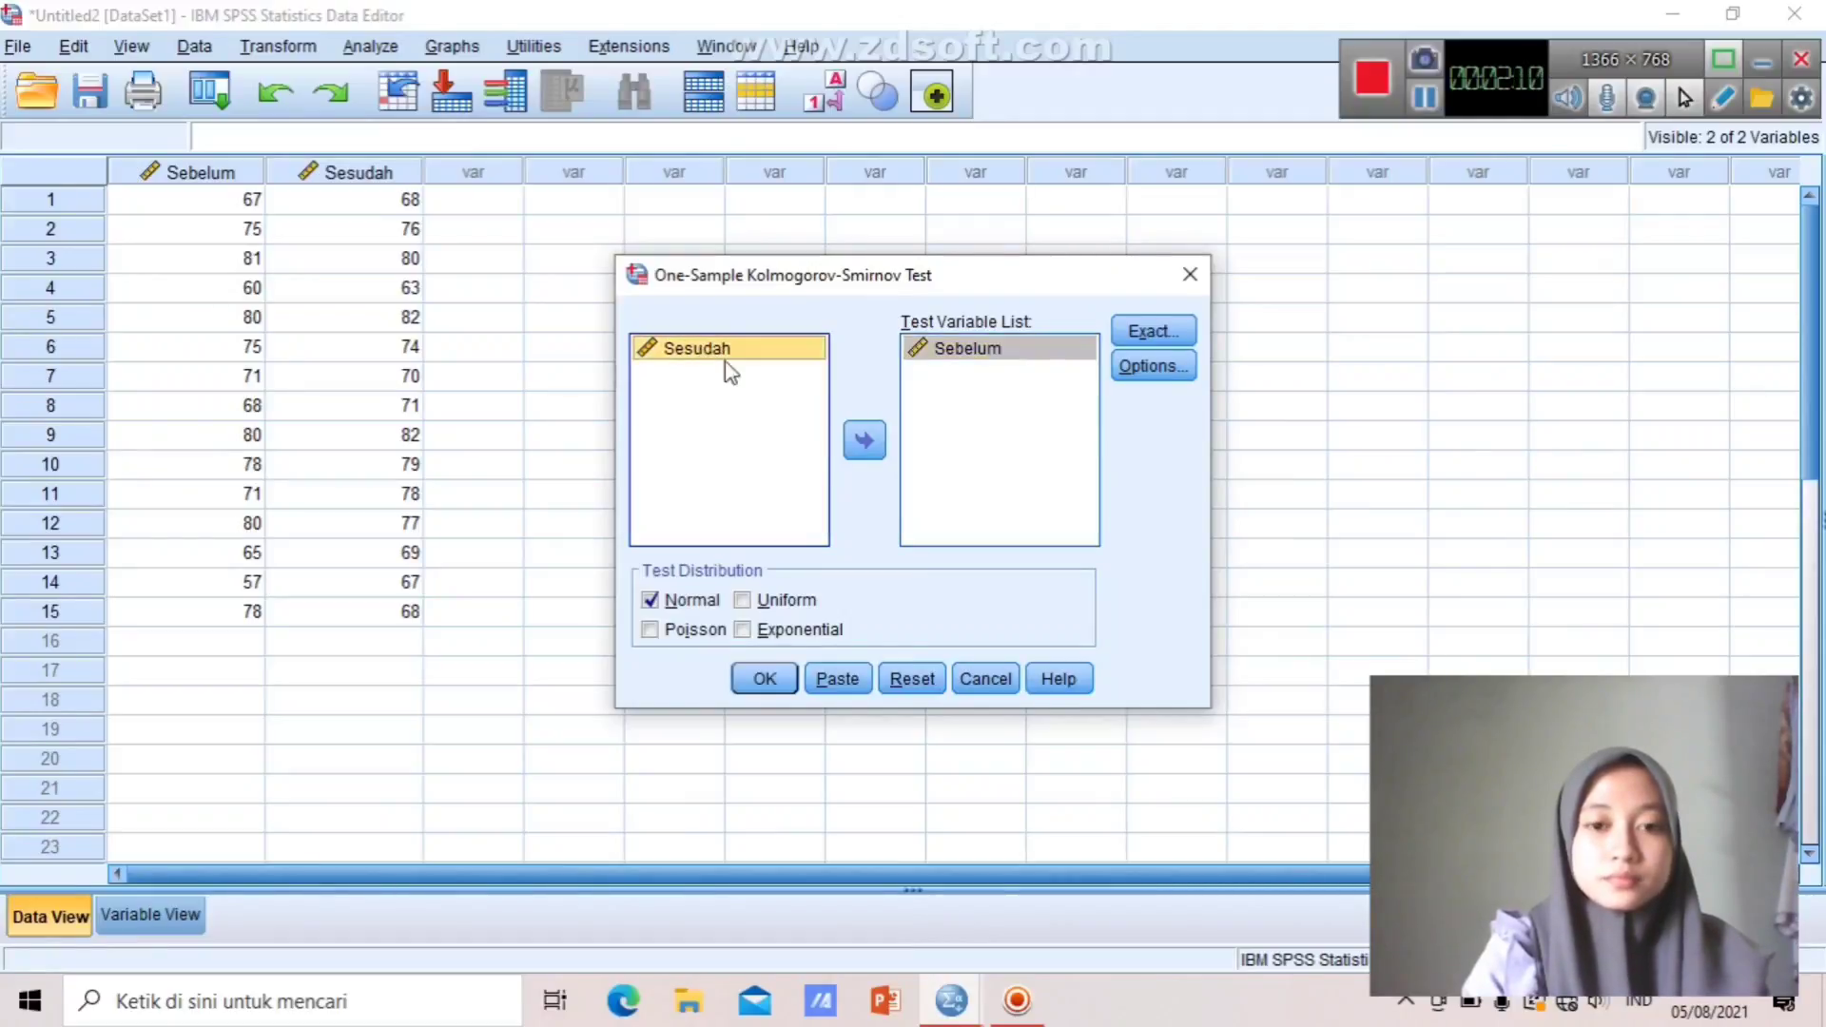
{"action": "left_click", "coordinate": [859, 460]}
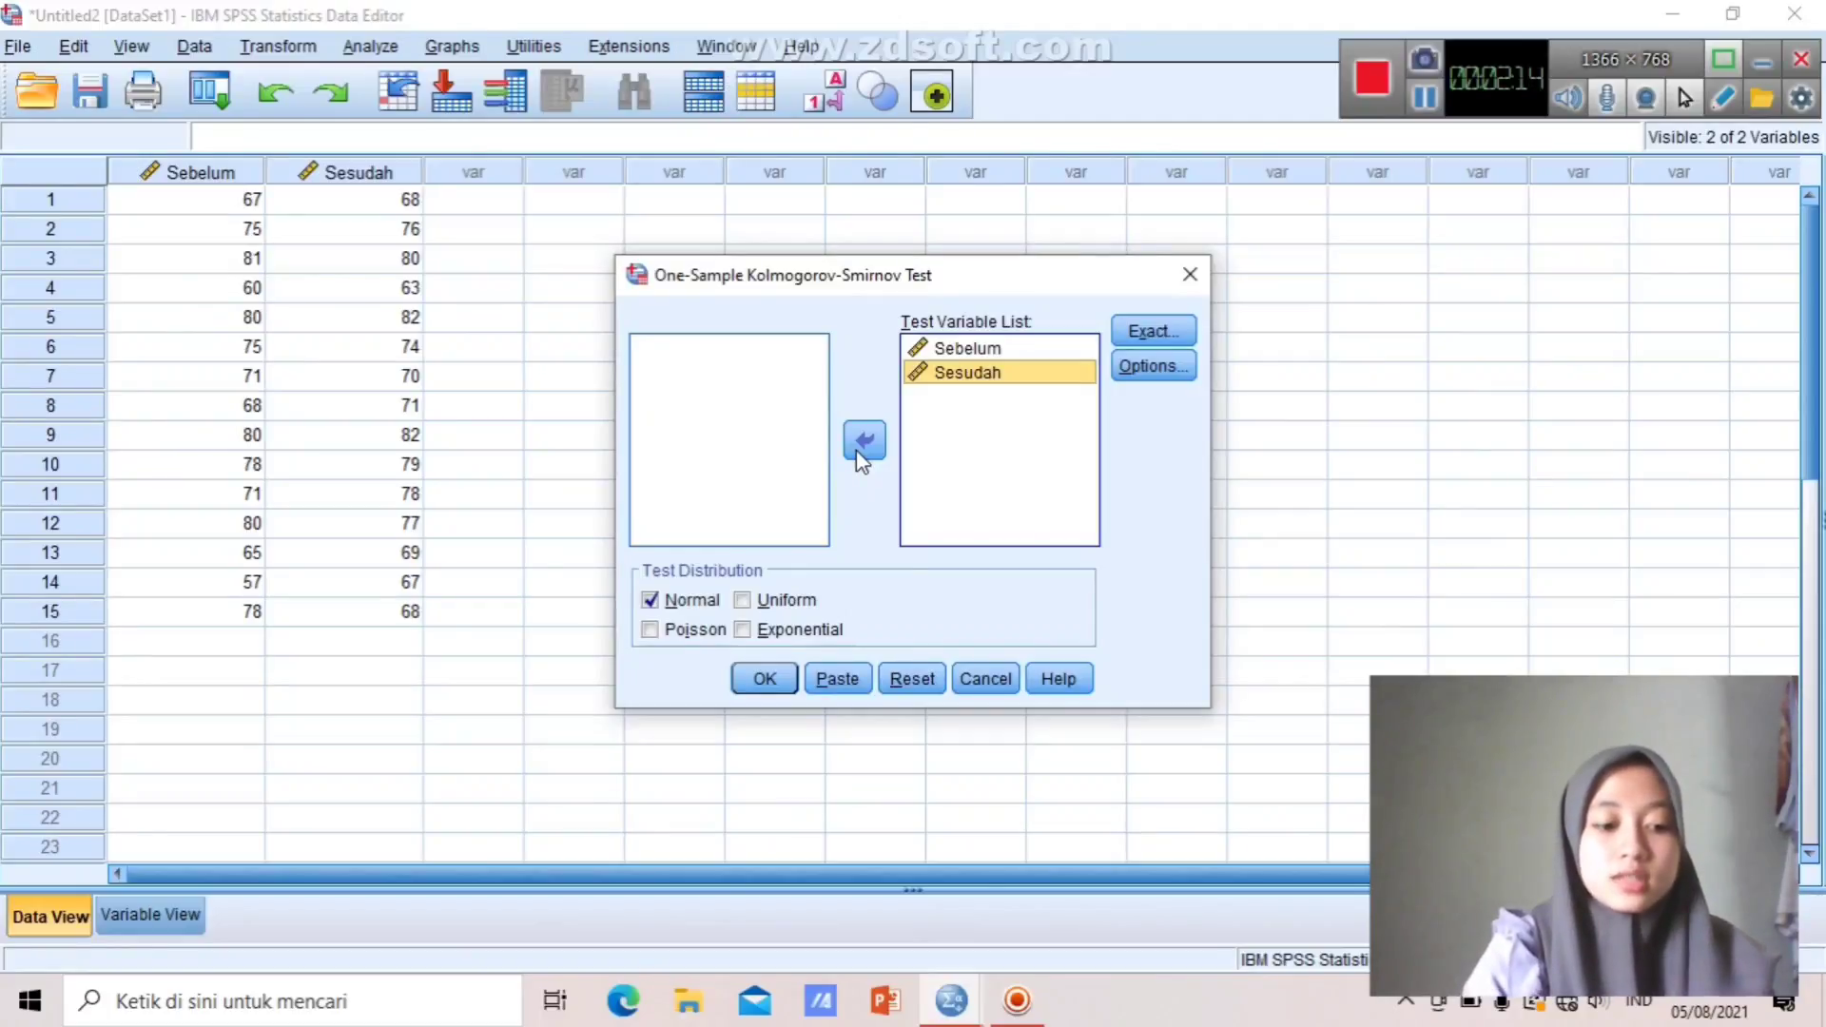
{"action": "left_click", "coordinate": [761, 681]}
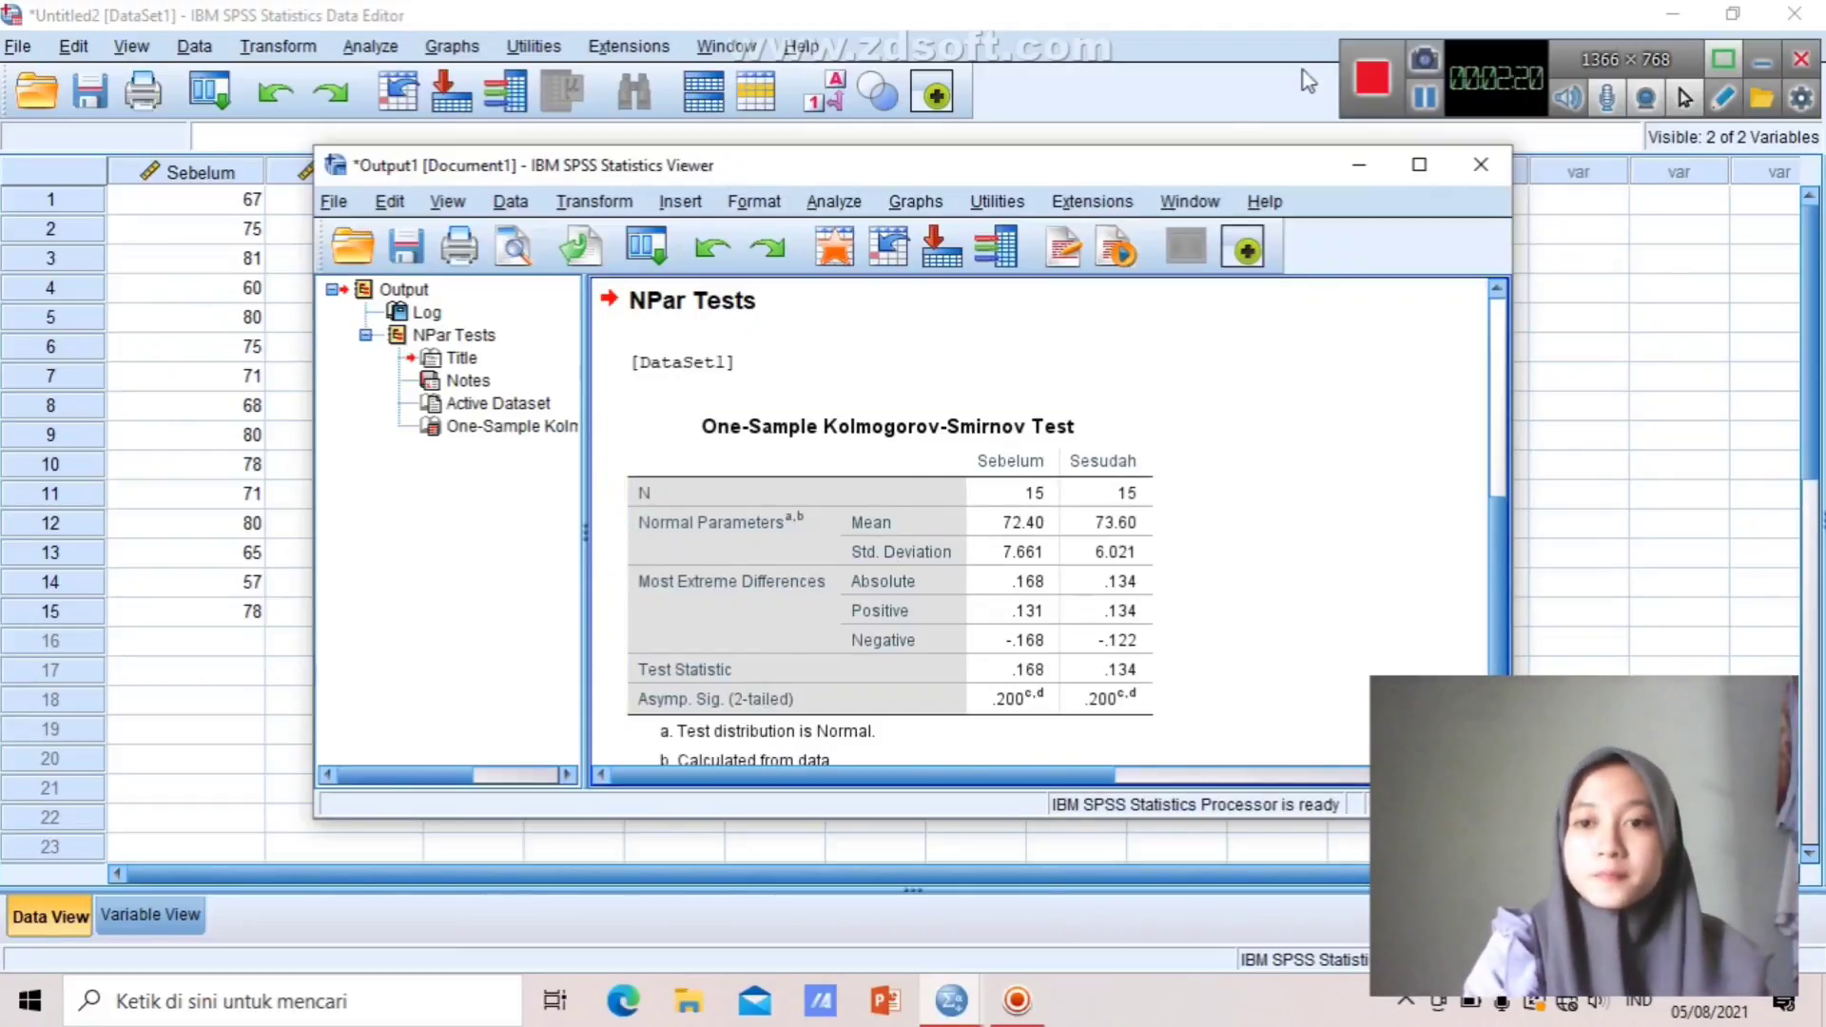
{"action": "left_click", "coordinate": [1426, 99]}
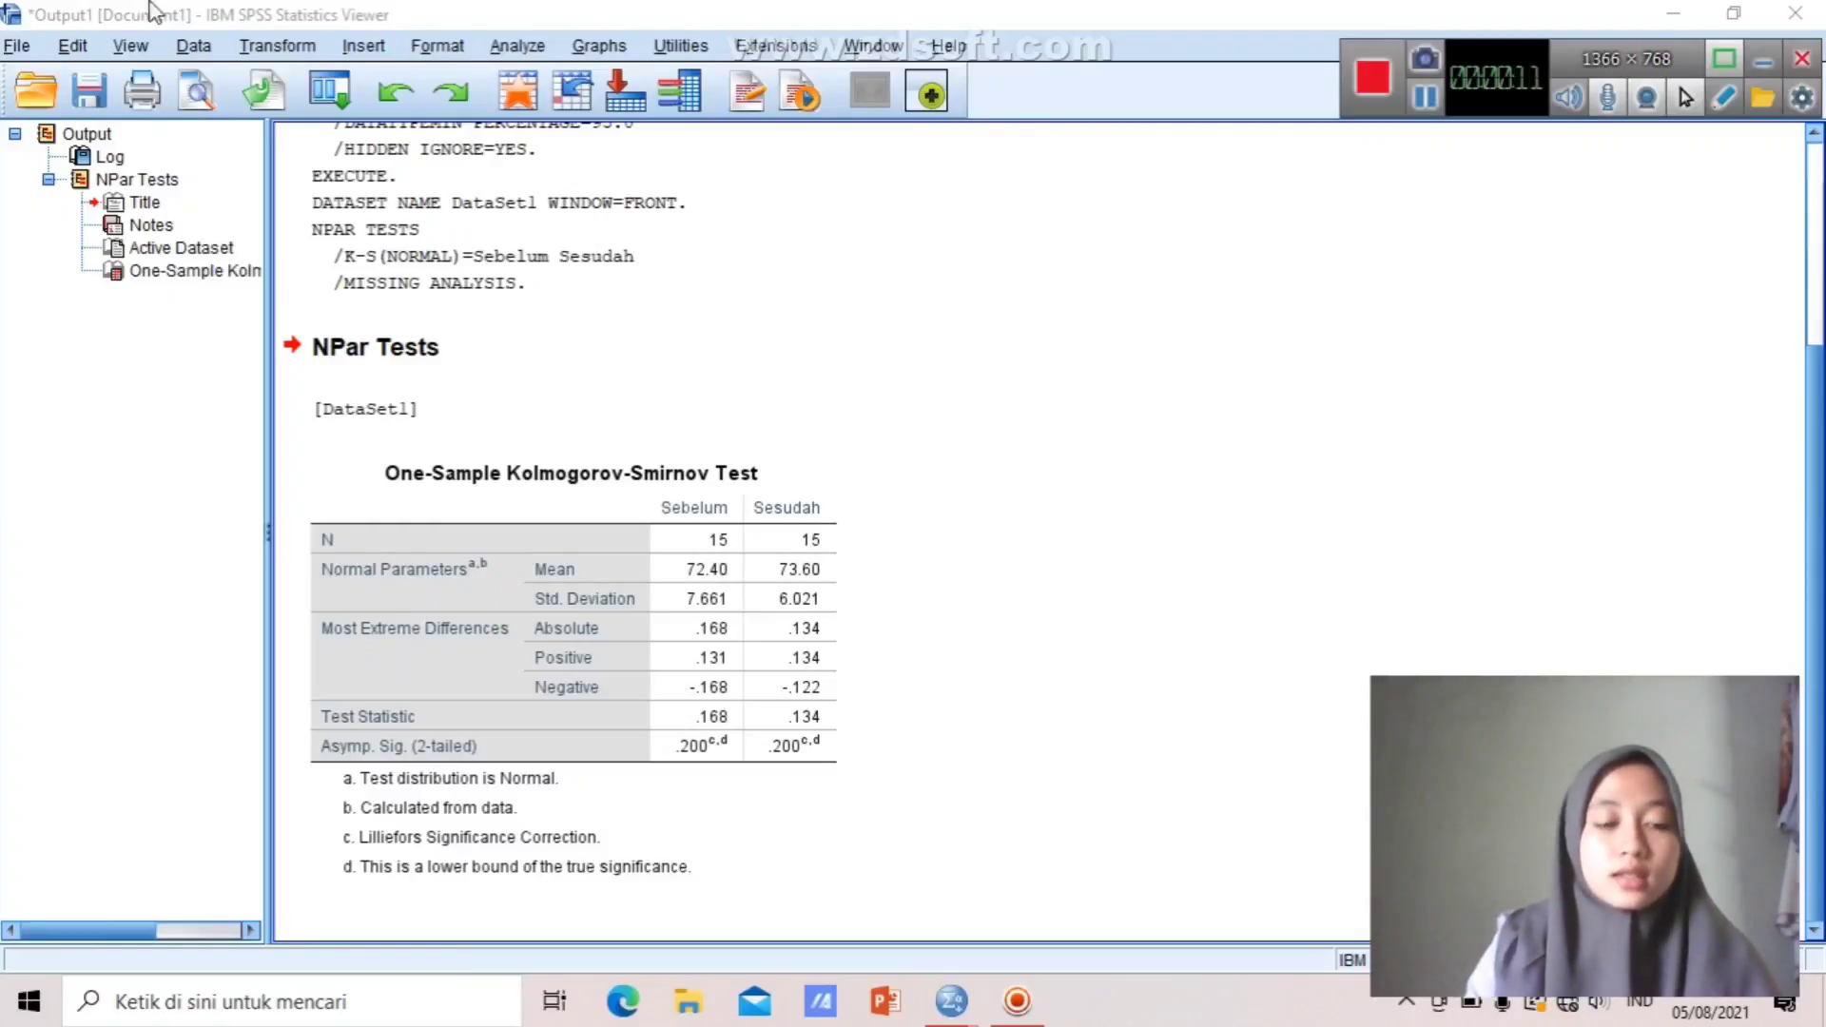
Set up a linear regression with Sesudah as the dependent variable and Sebelum as the independent variable.
{"action": "left_click", "coordinate": [496, 55]}
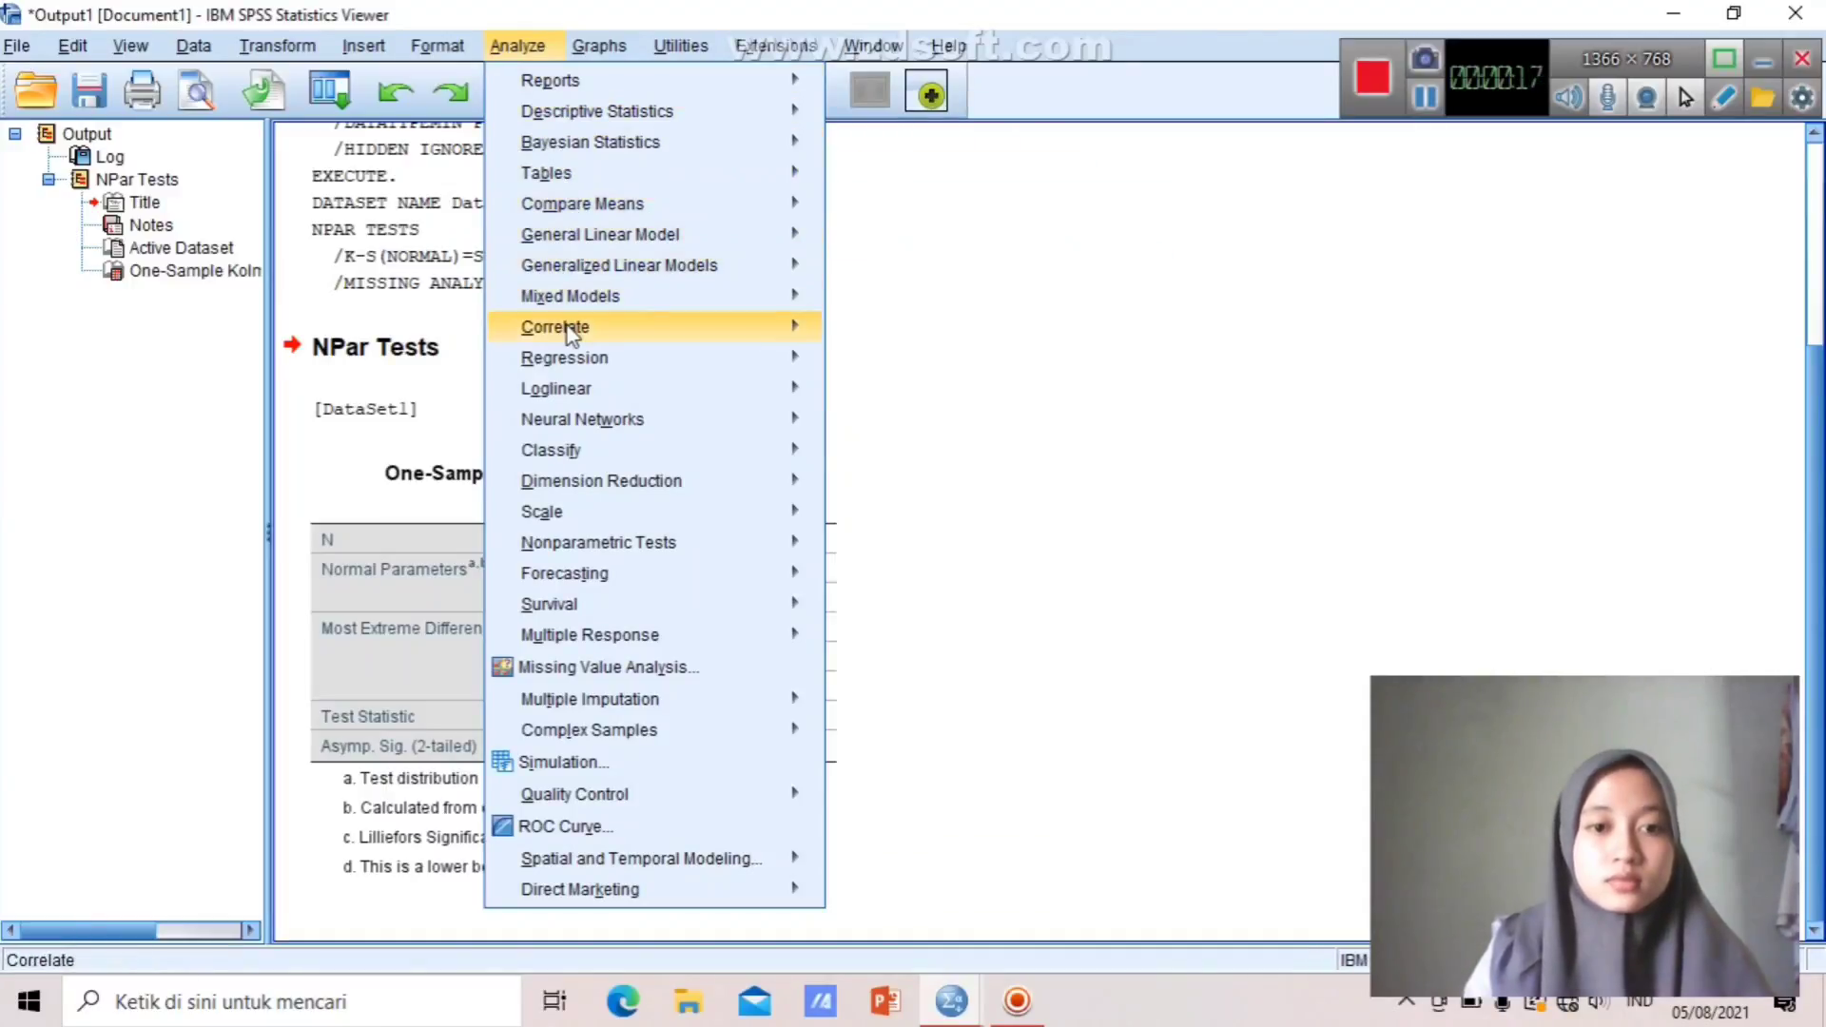
{"action": "mouse_move", "coordinate": [569, 361]}
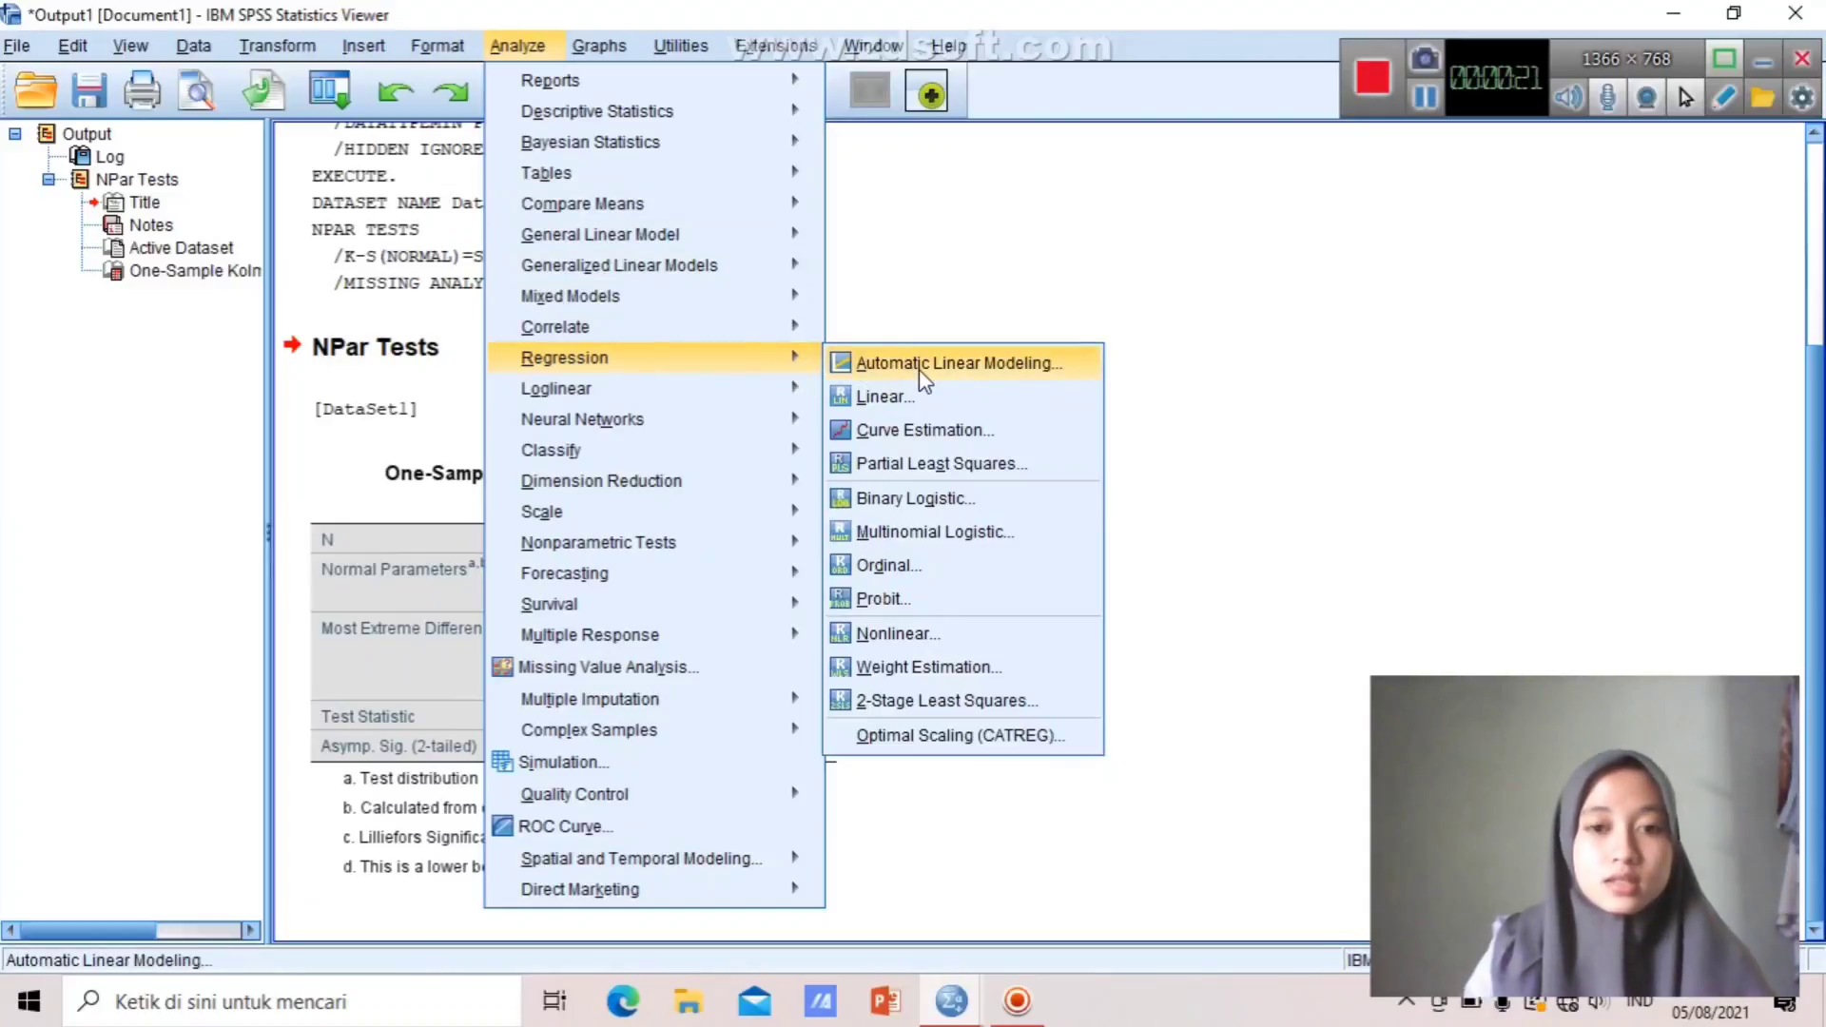
{"action": "left_click", "coordinate": [919, 411]}
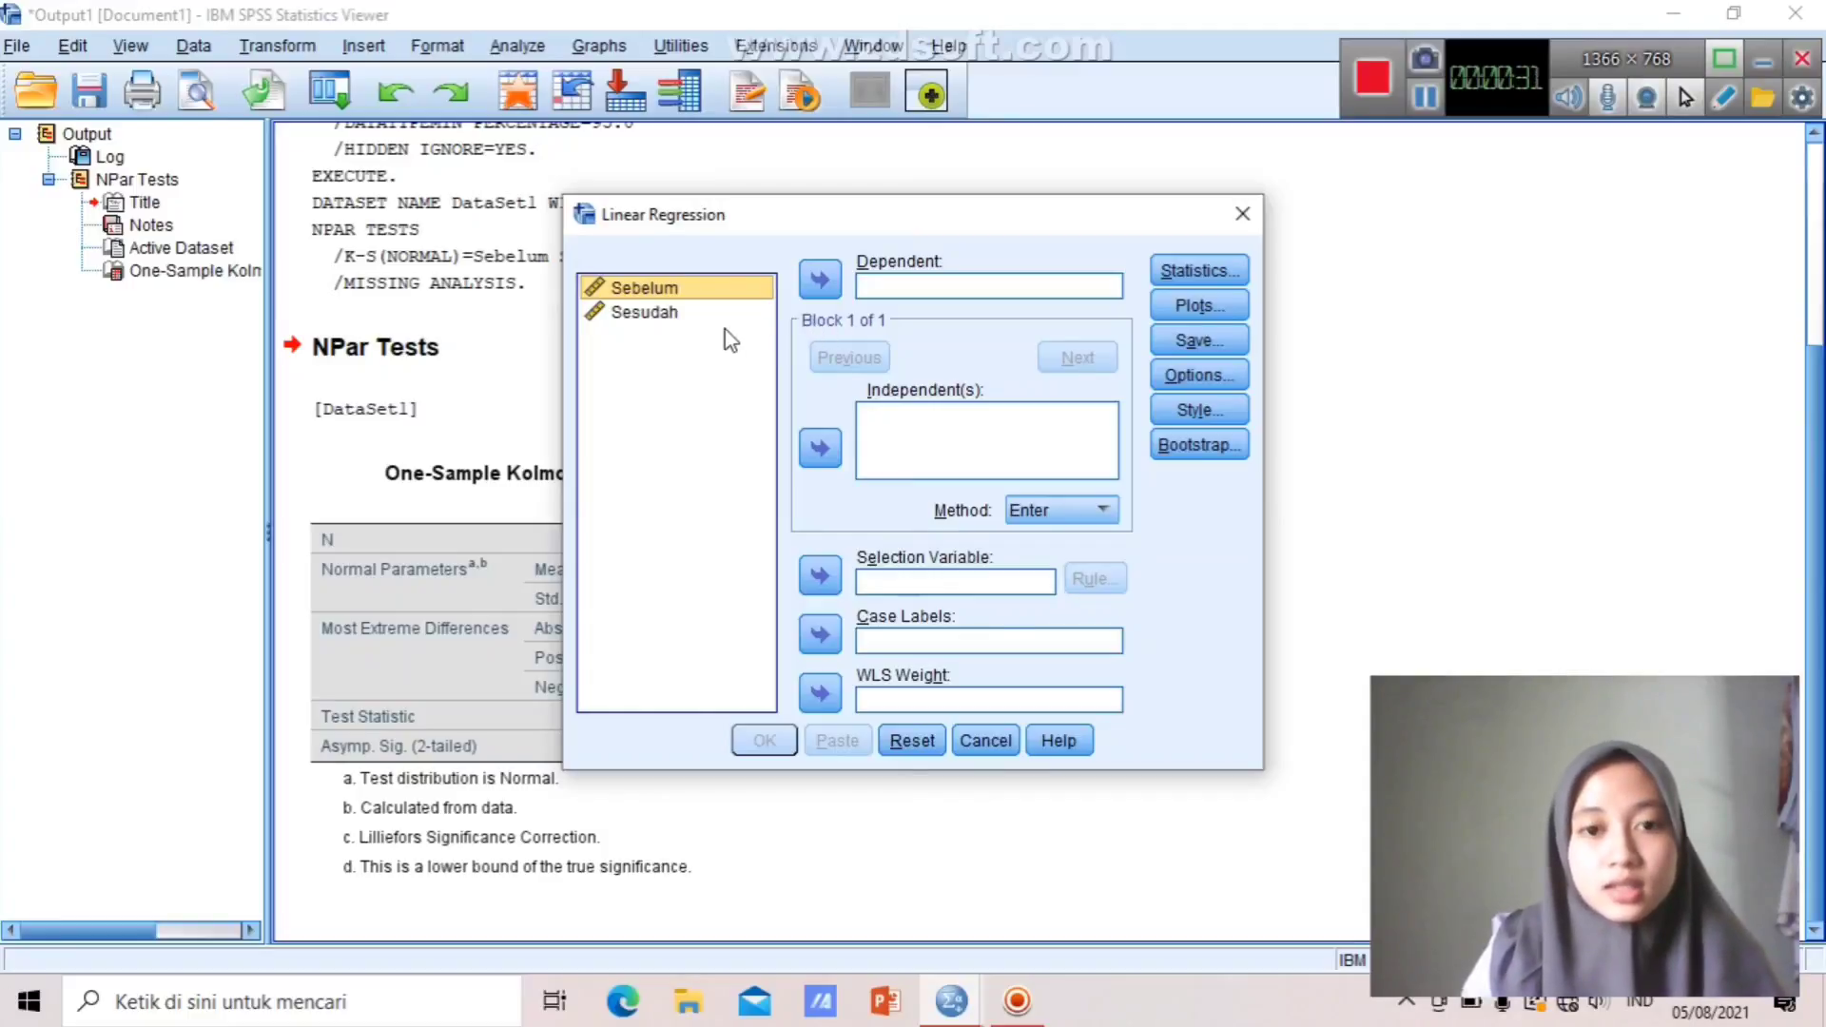
{"action": "left_click", "coordinate": [639, 314]}
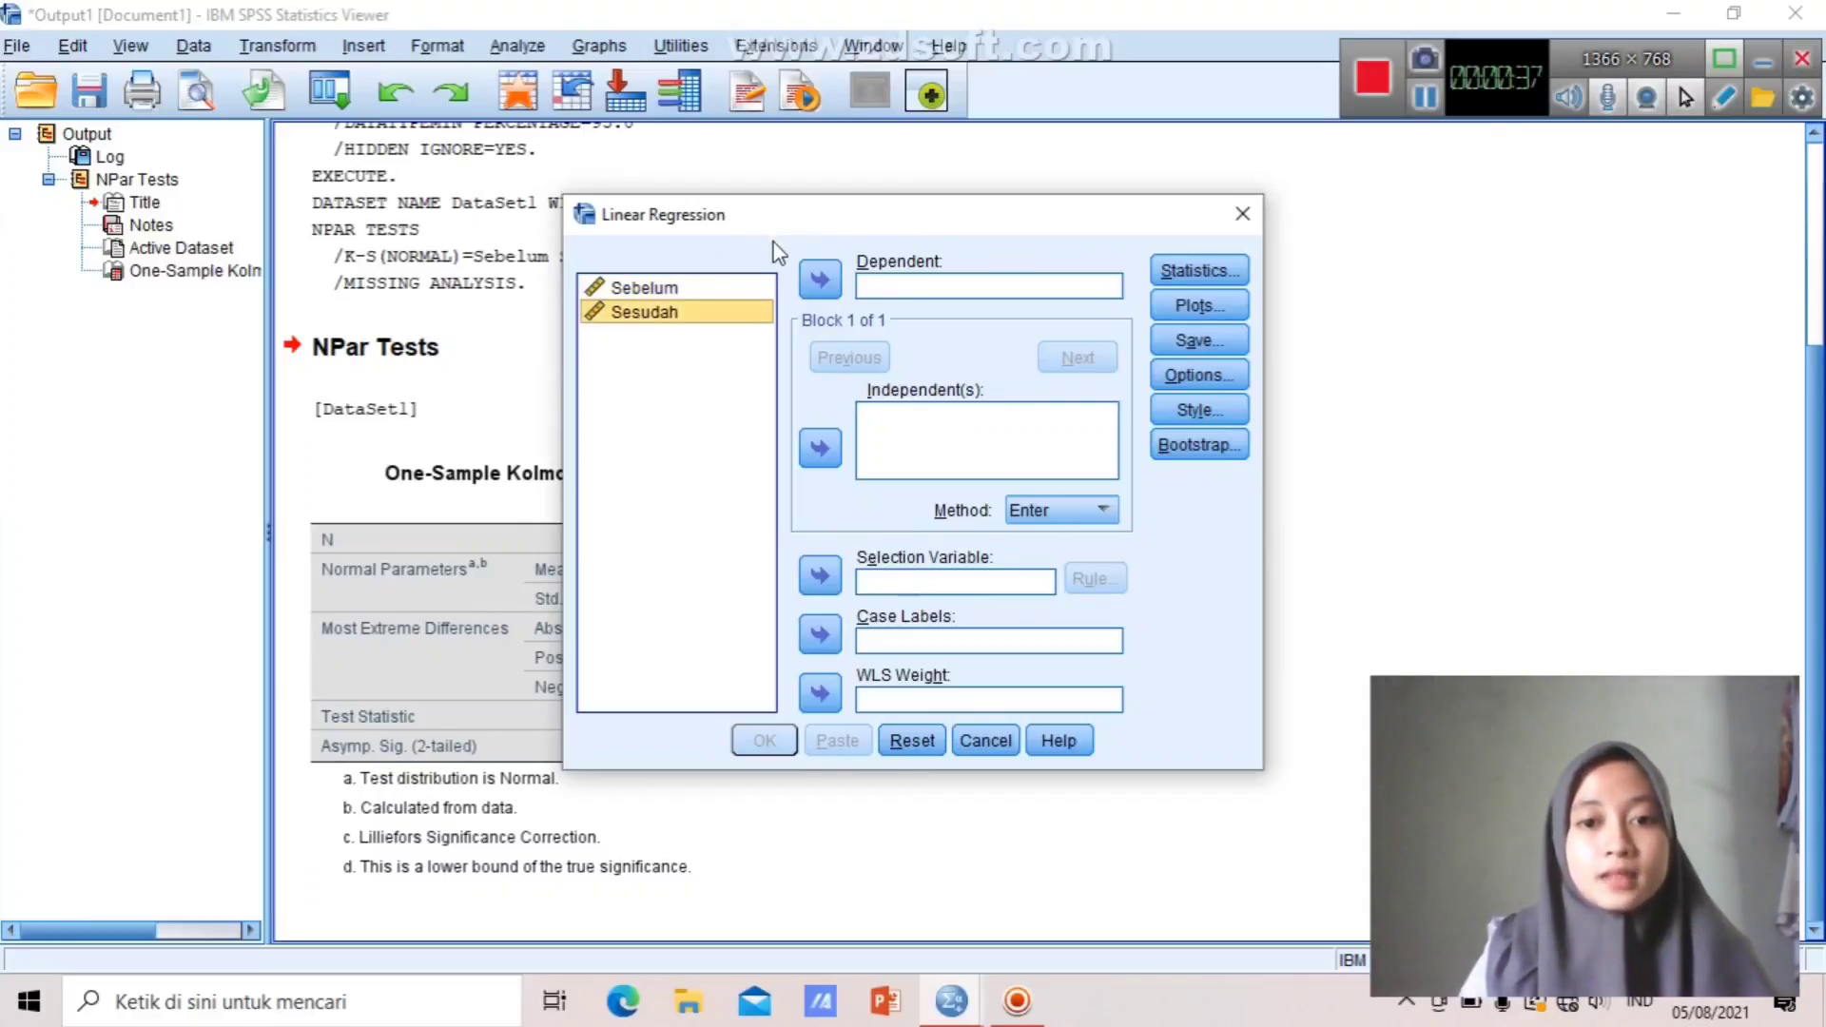
{"action": "left_click", "coordinate": [820, 280]}
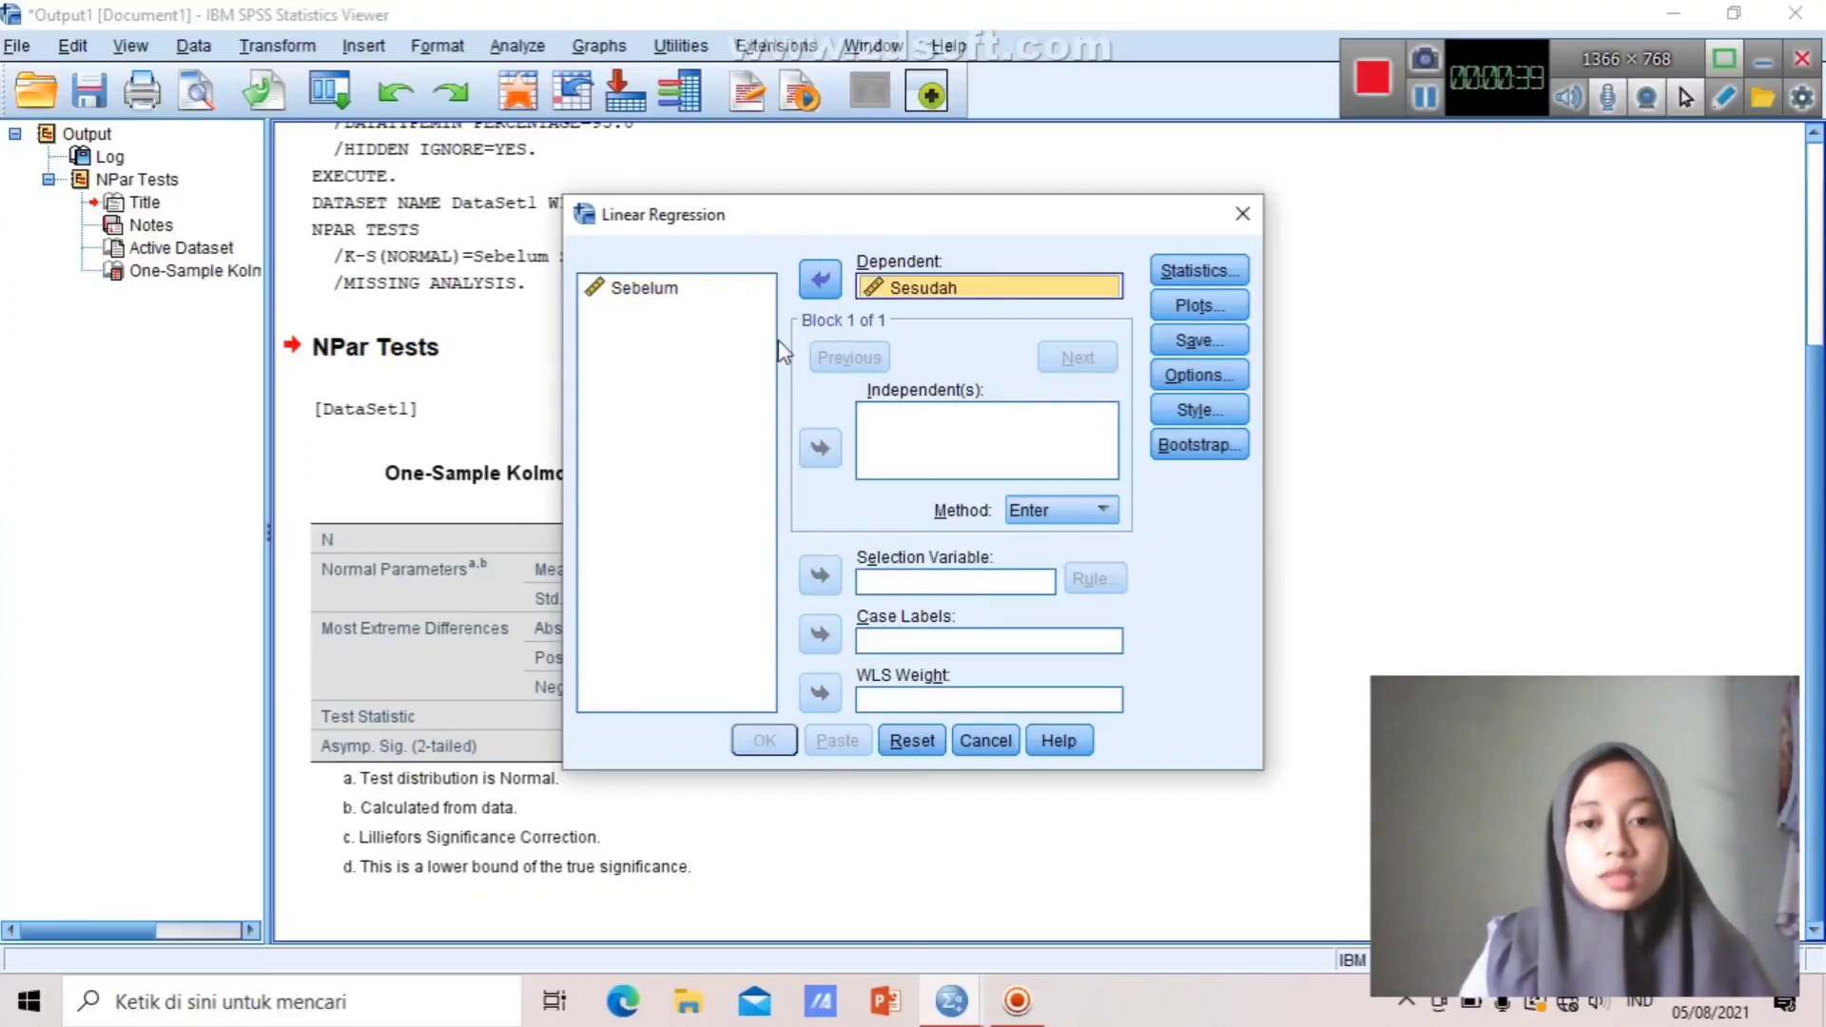
{"action": "left_click", "coordinate": [668, 290]}
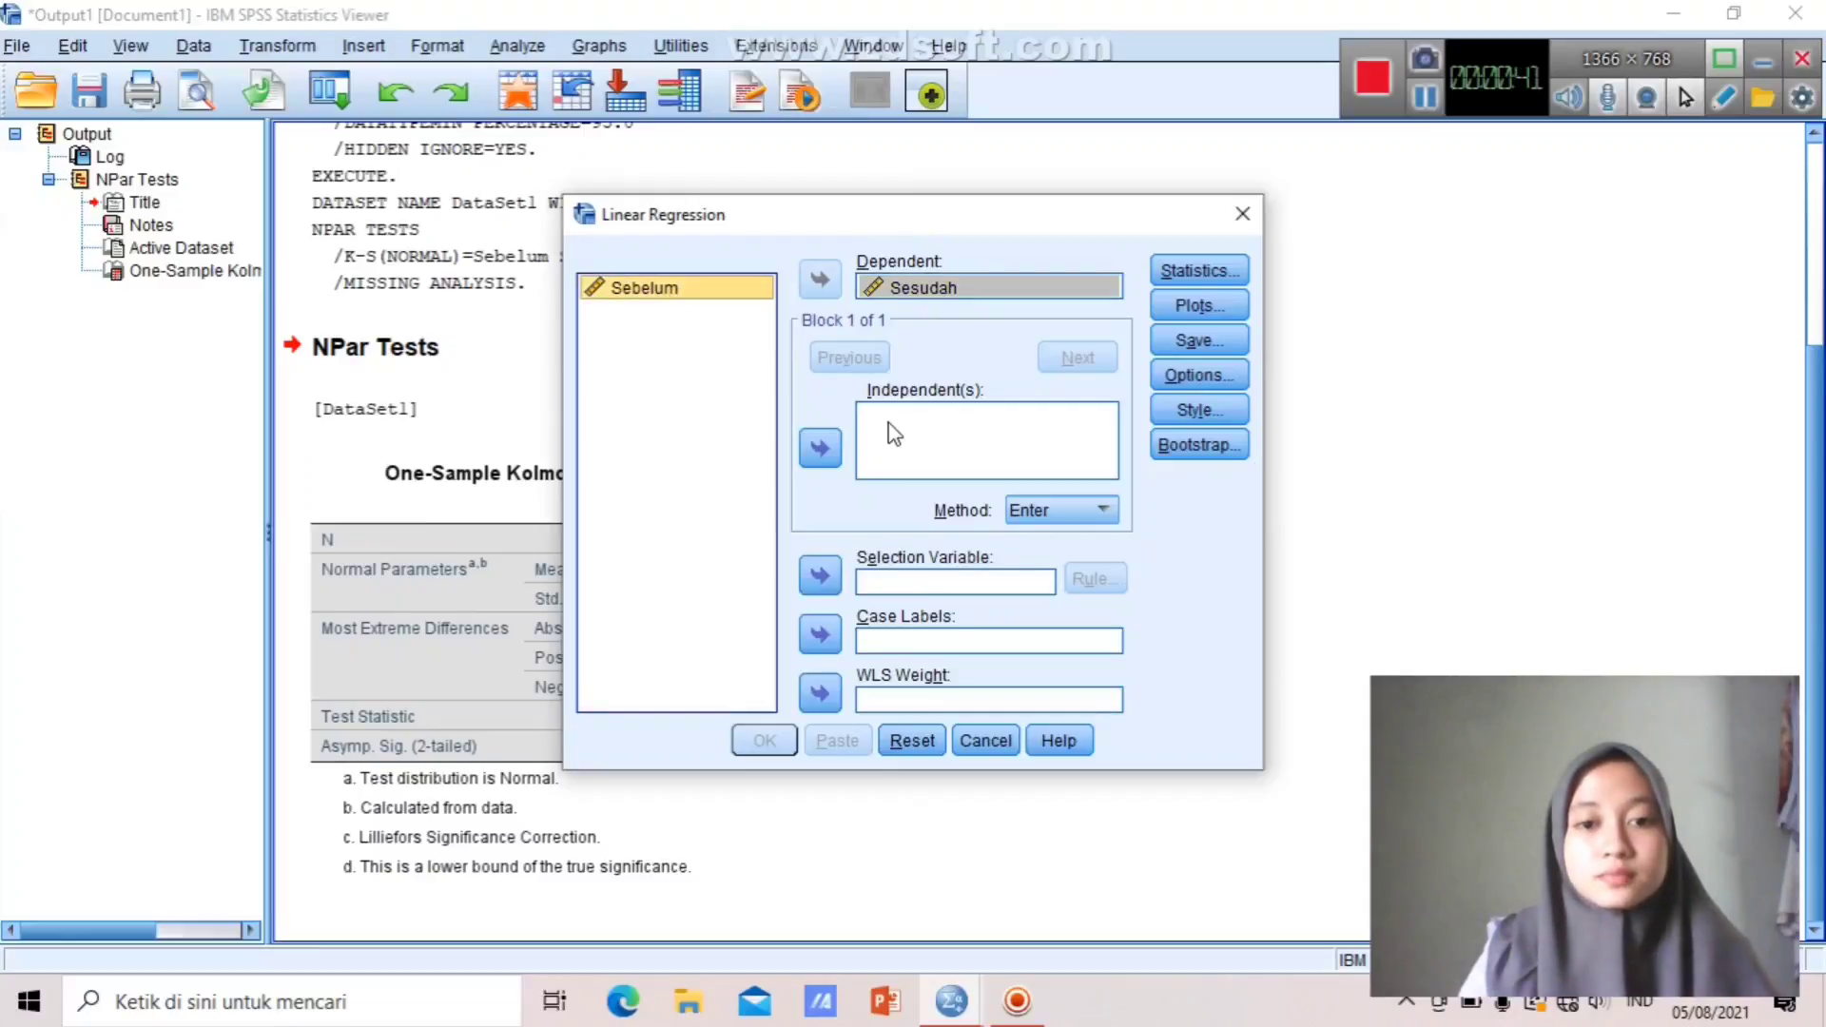
{"action": "left_click", "coordinate": [820, 447]}
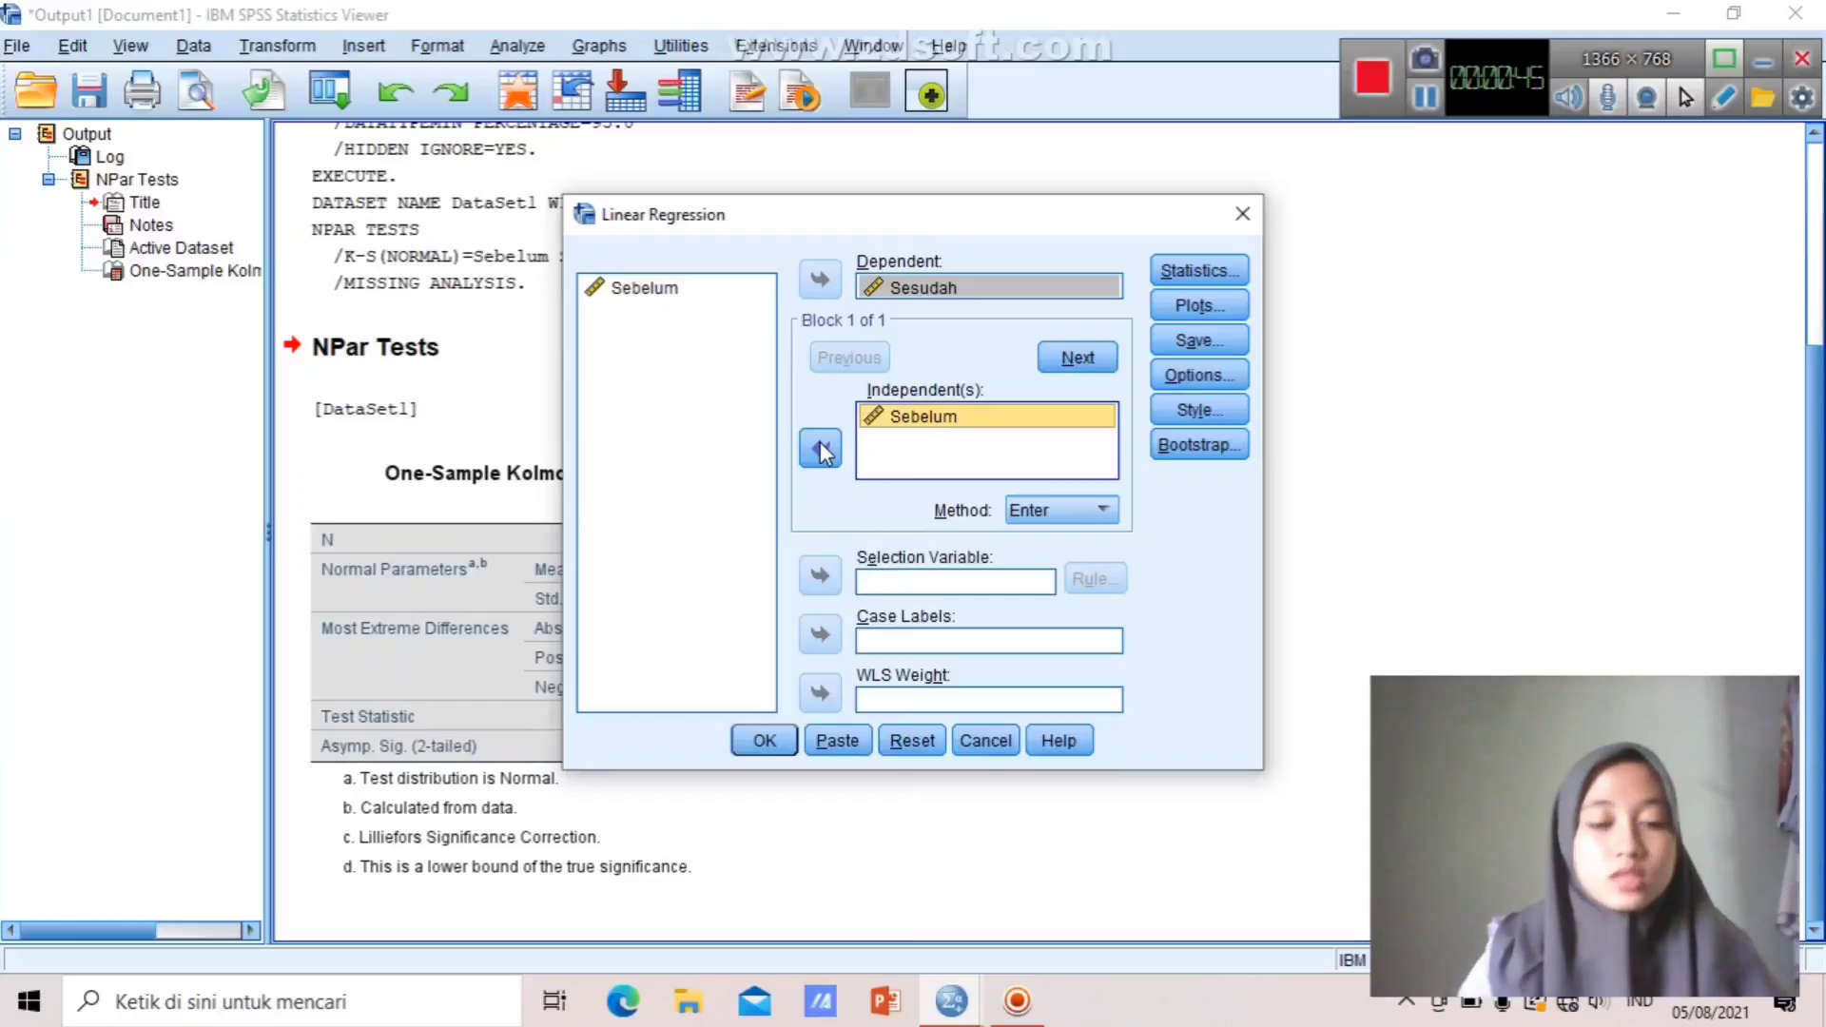
Add R squared change, descriptives, part and partial correlations, and collinearity diagnostics to the regression statistics.
{"action": "left_click", "coordinate": [1185, 272]}
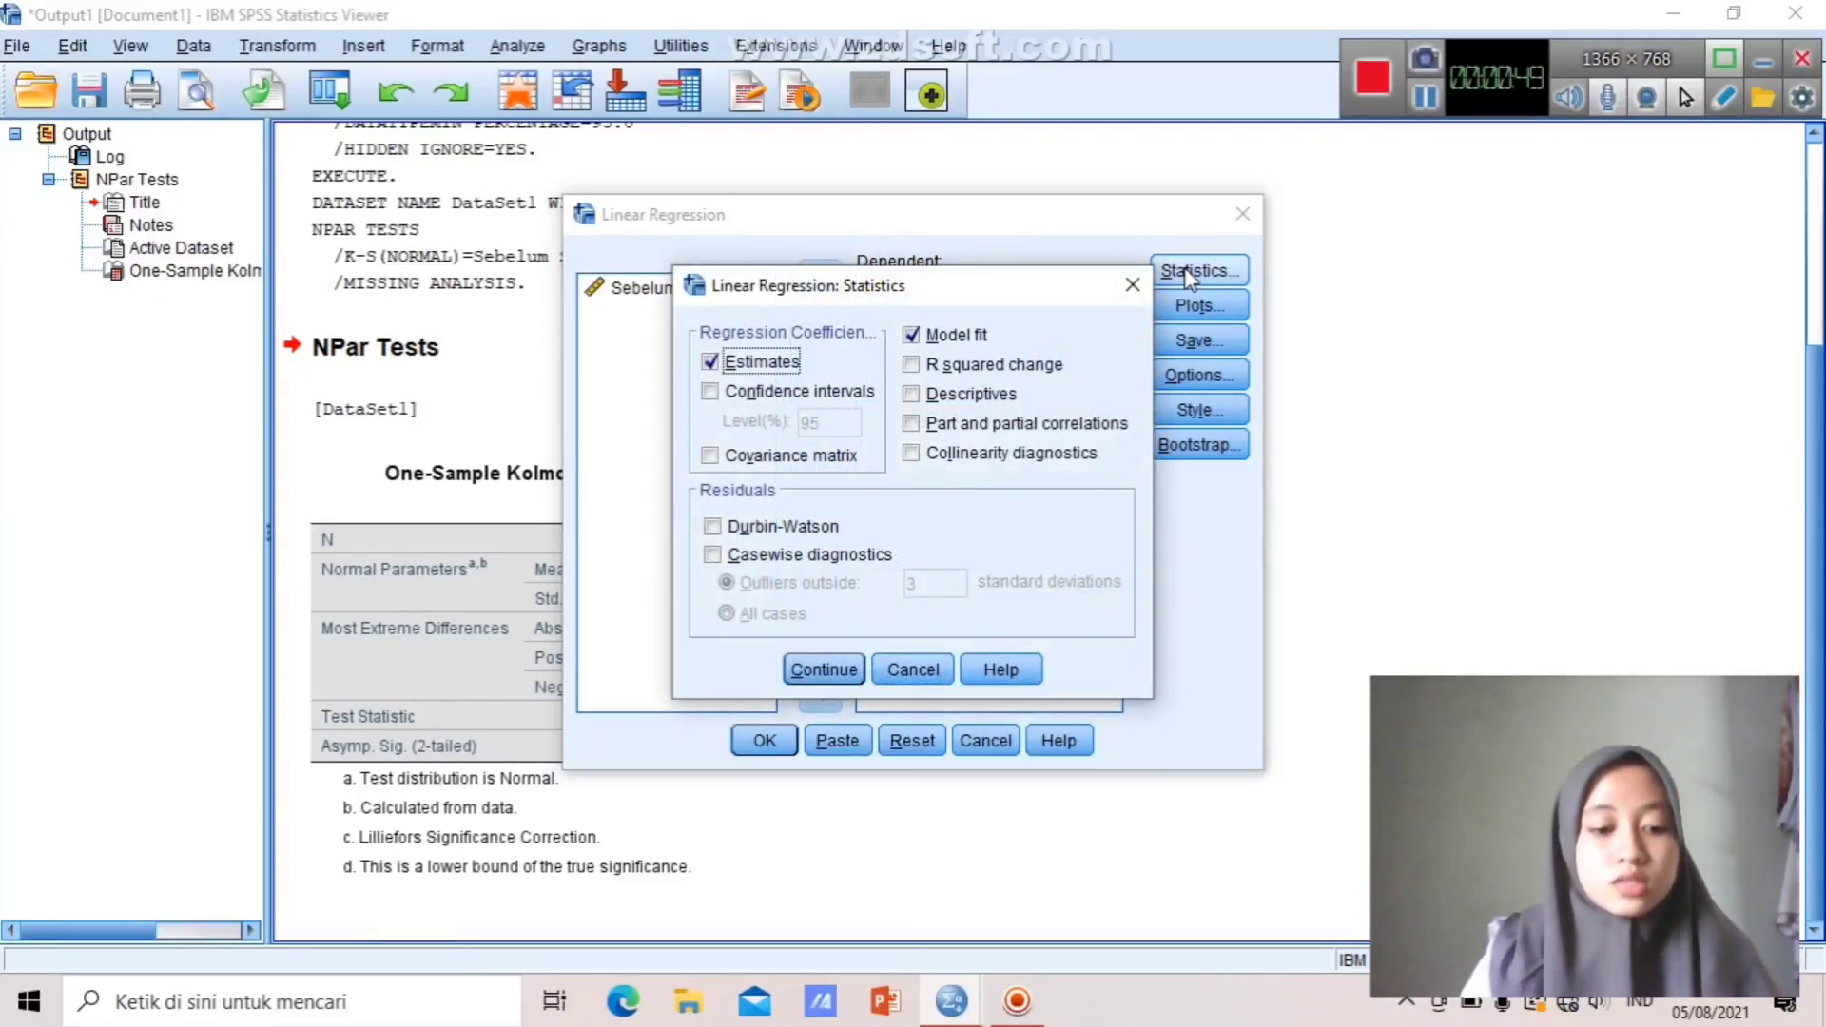
{"action": "left_click", "coordinate": [905, 365]}
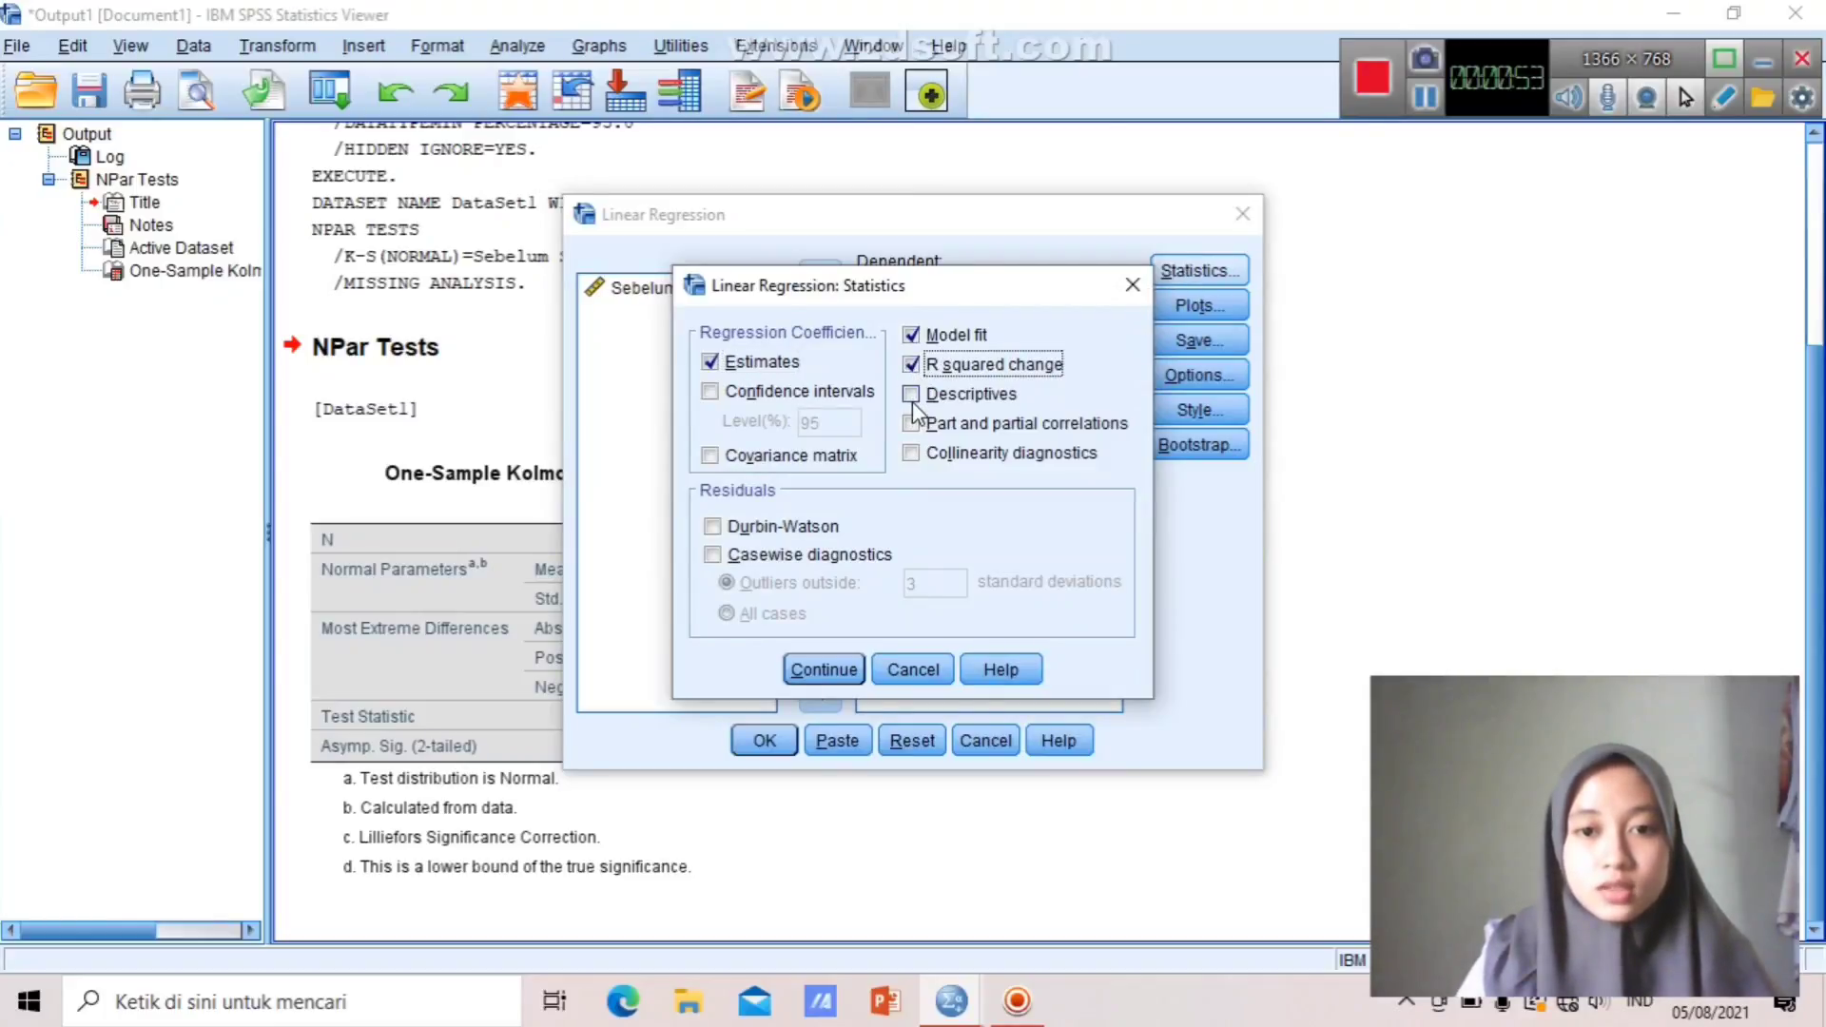
{"action": "left_click", "coordinate": [912, 395]}
{"action": "left_click", "coordinate": [913, 424]}
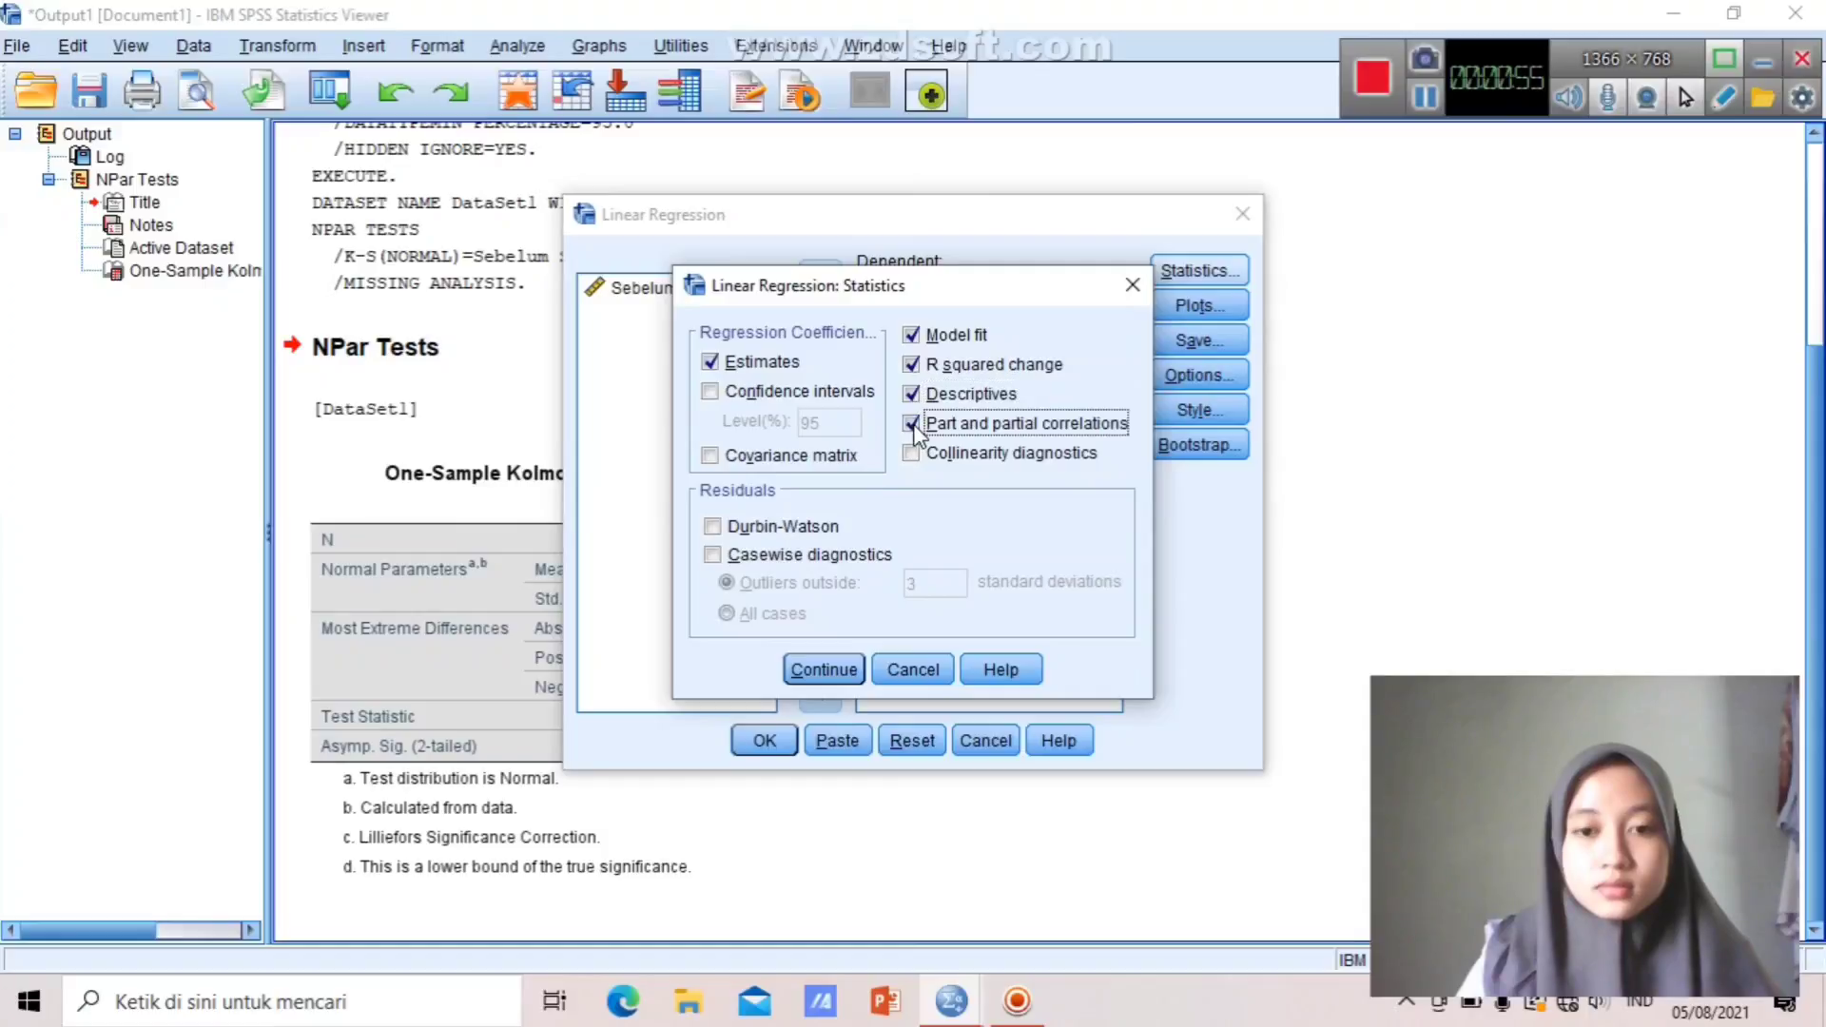
{"action": "left_click", "coordinate": [913, 454]}
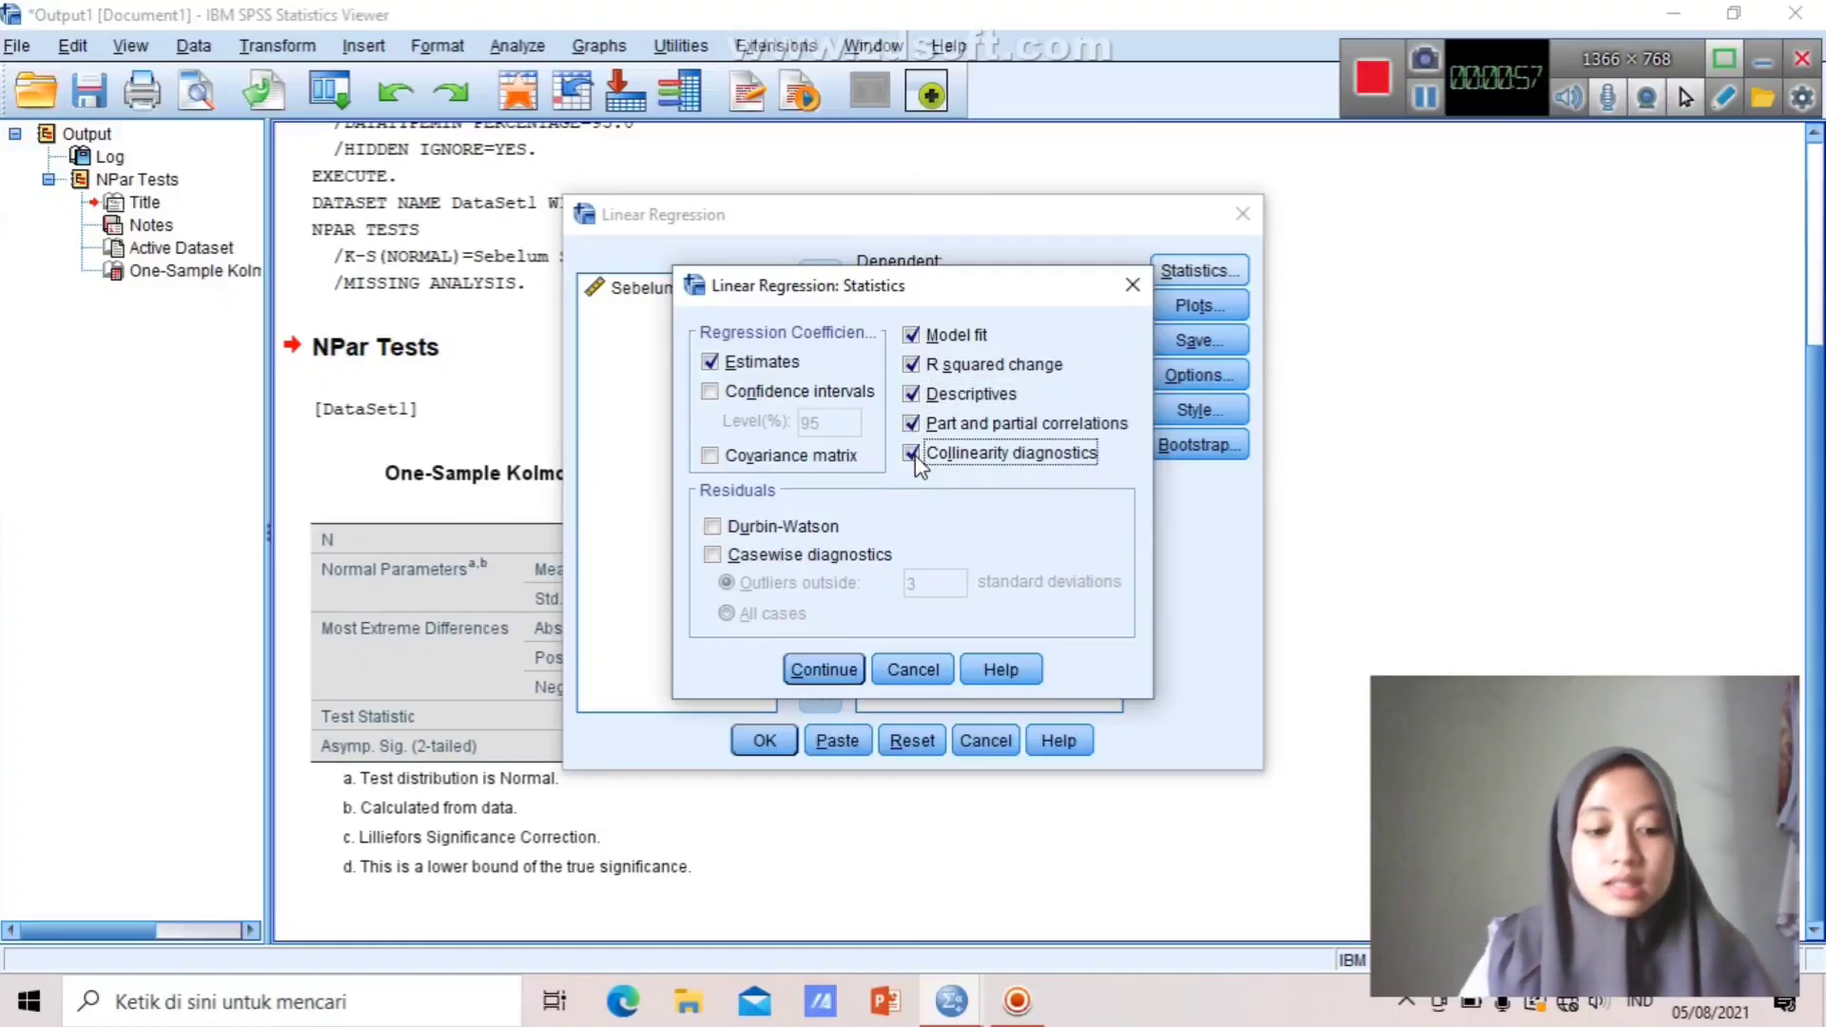
{"action": "left_click", "coordinate": [807, 671]}
Set up a regression residual scatterplot with *ZRESID as Y and *ZPRED as X, including the histogram and normal probability plot.
{"action": "left_click", "coordinate": [1196, 307]}
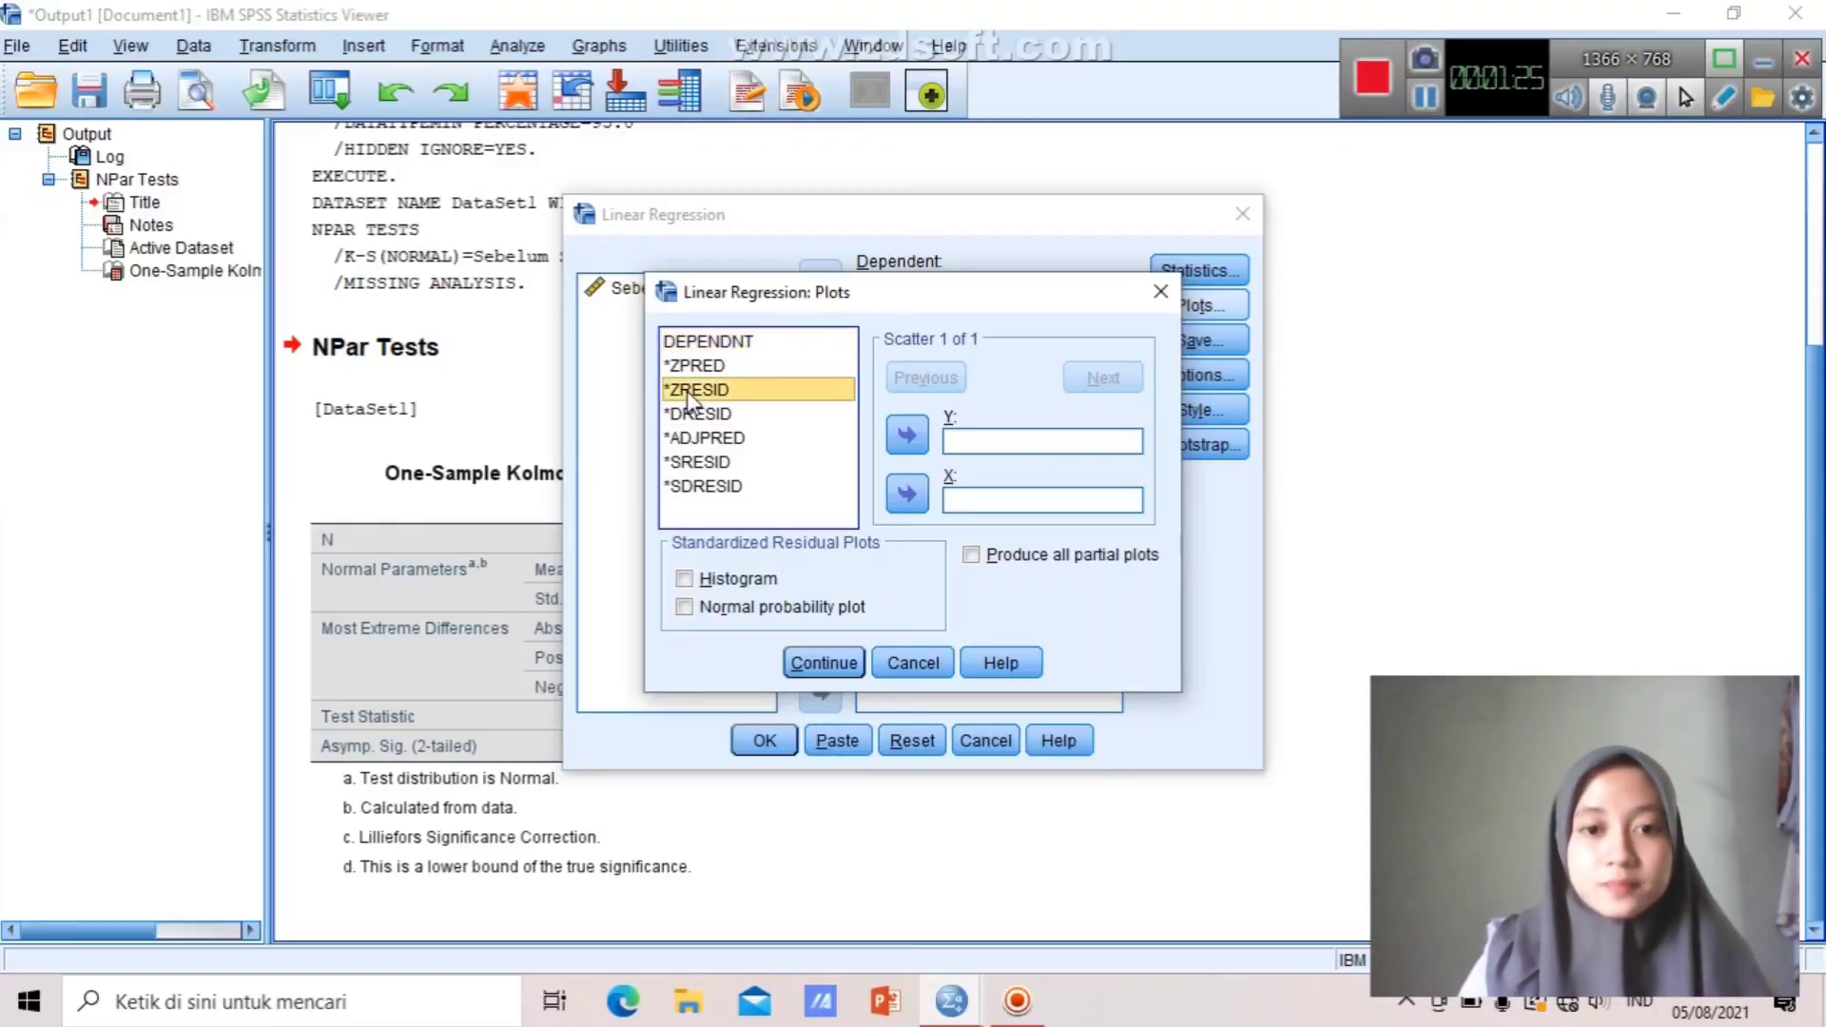
{"action": "left_click", "coordinate": [691, 392]}
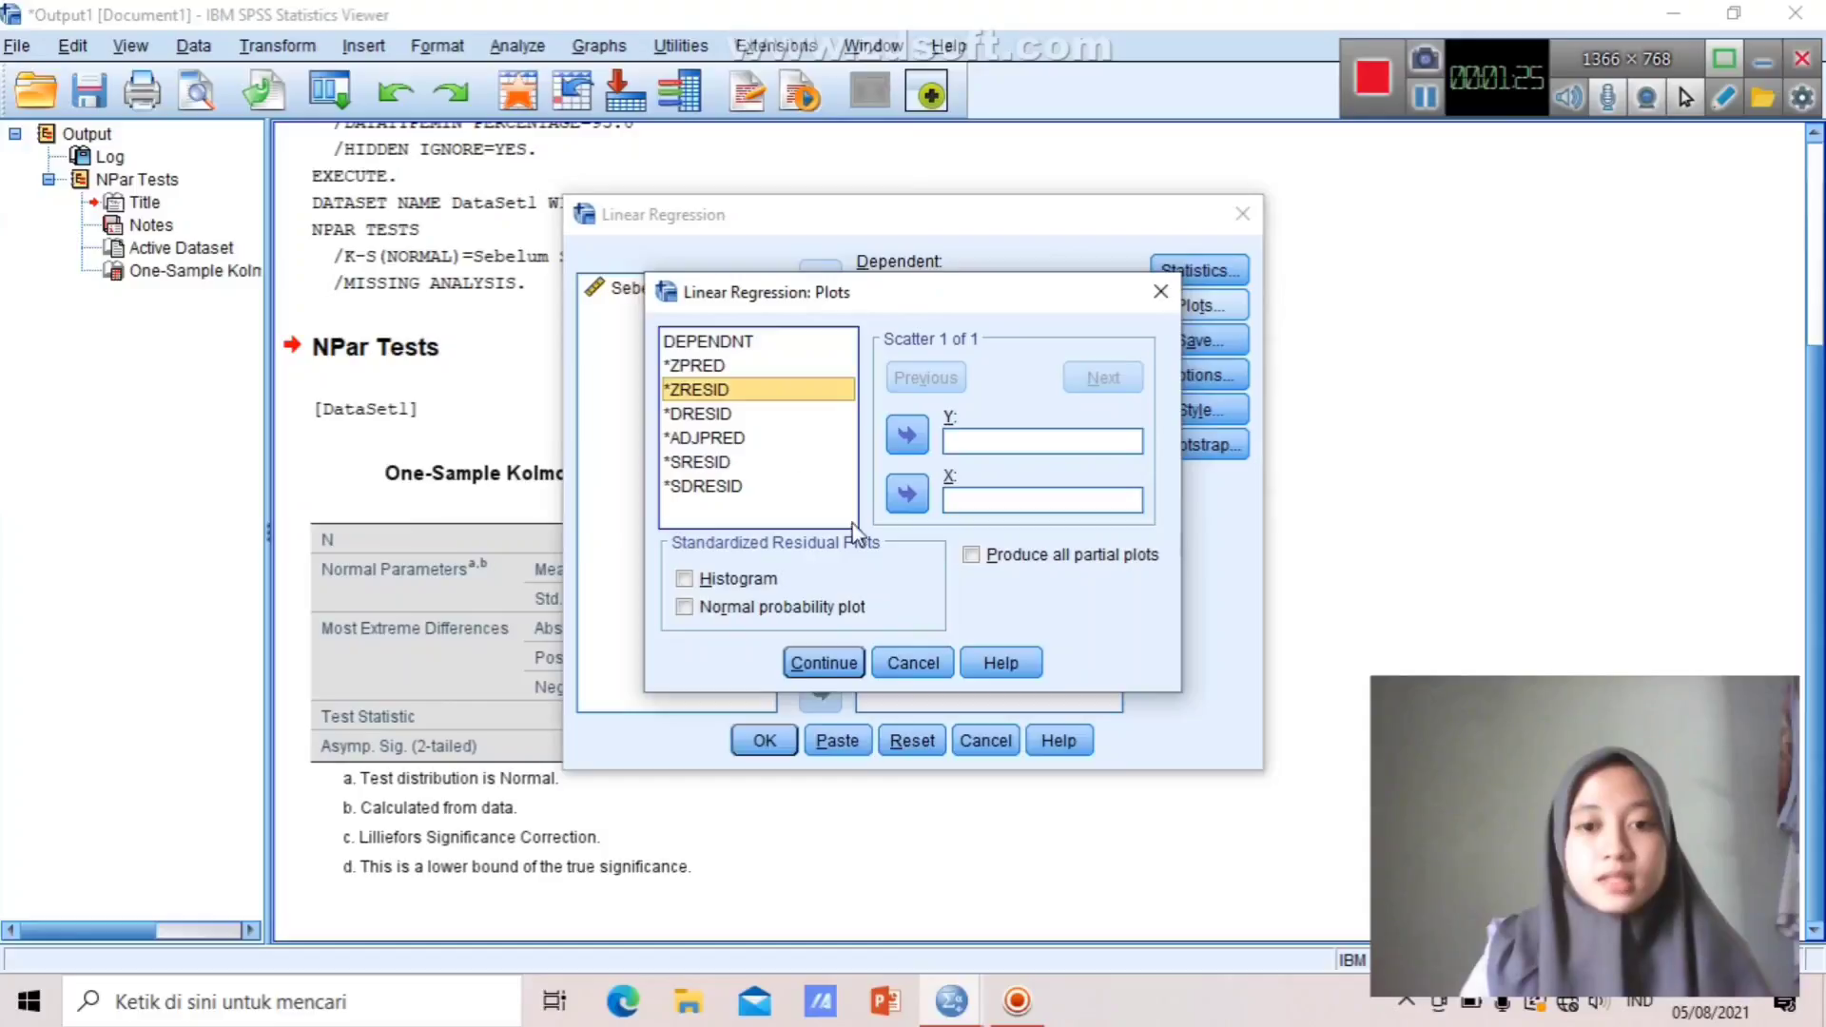
{"action": "left_click", "coordinate": [909, 428]}
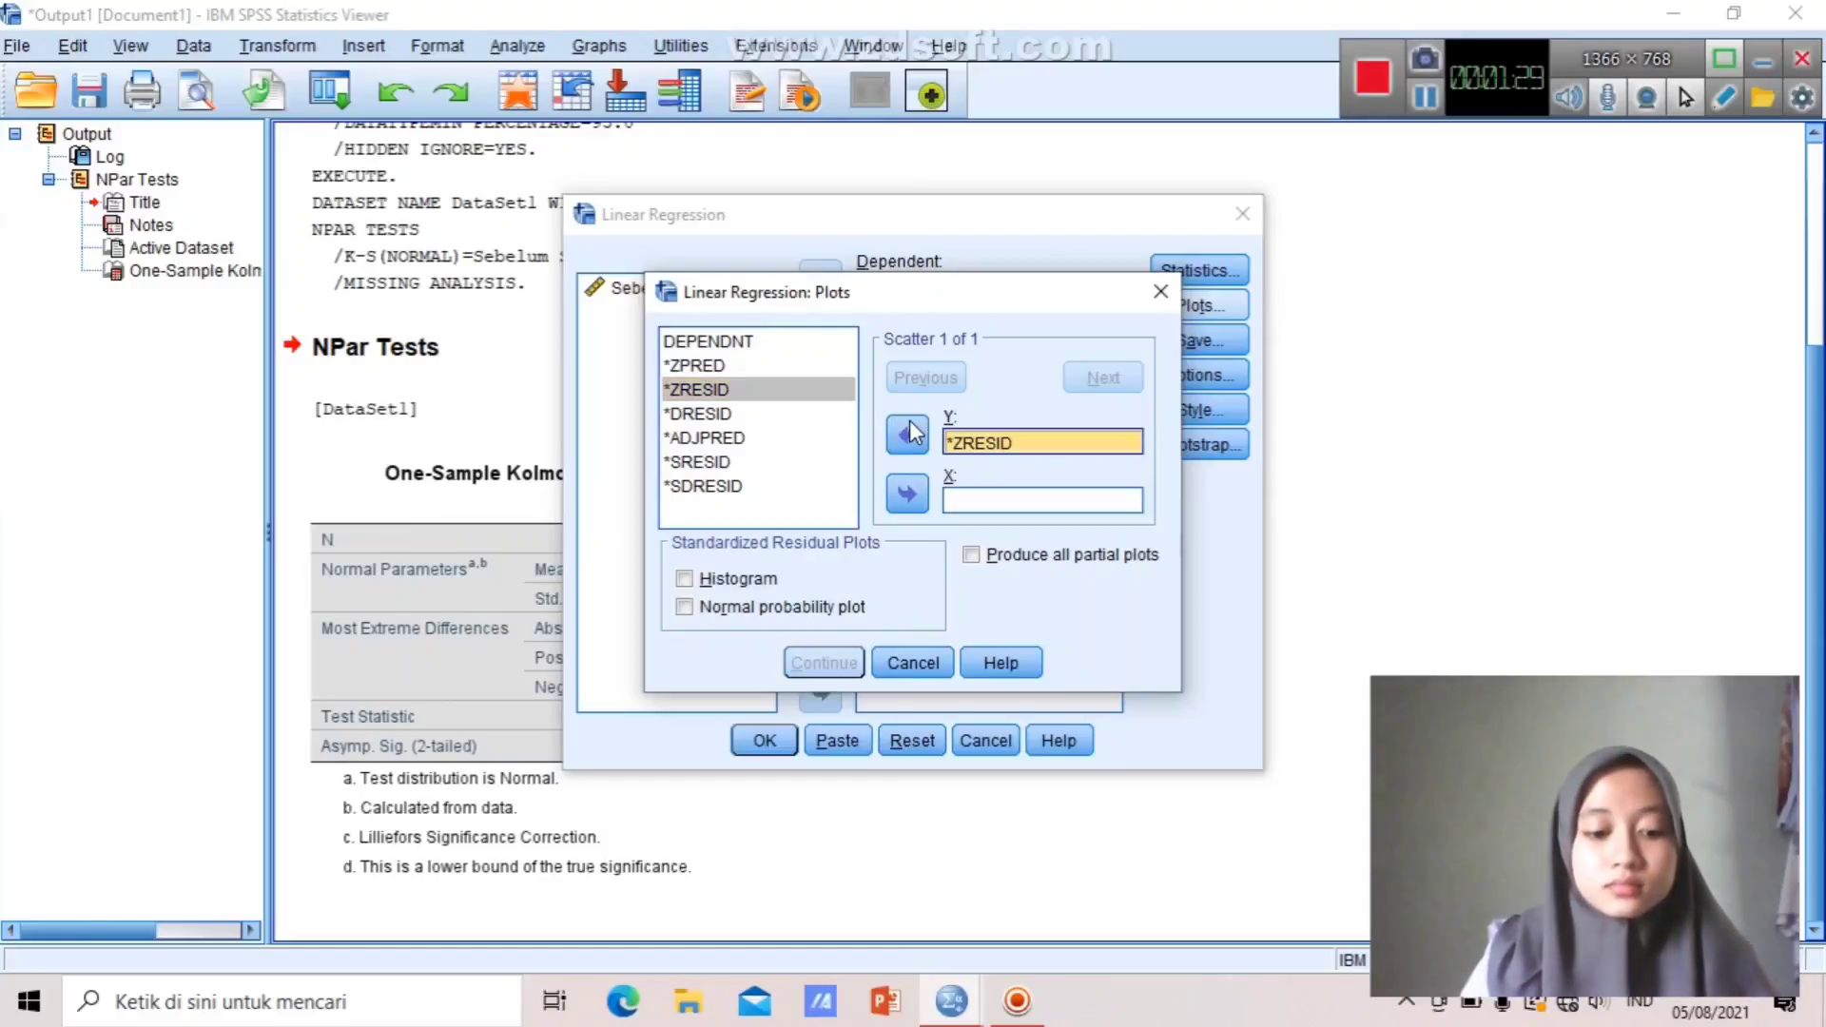
{"action": "left_click", "coordinate": [707, 369]}
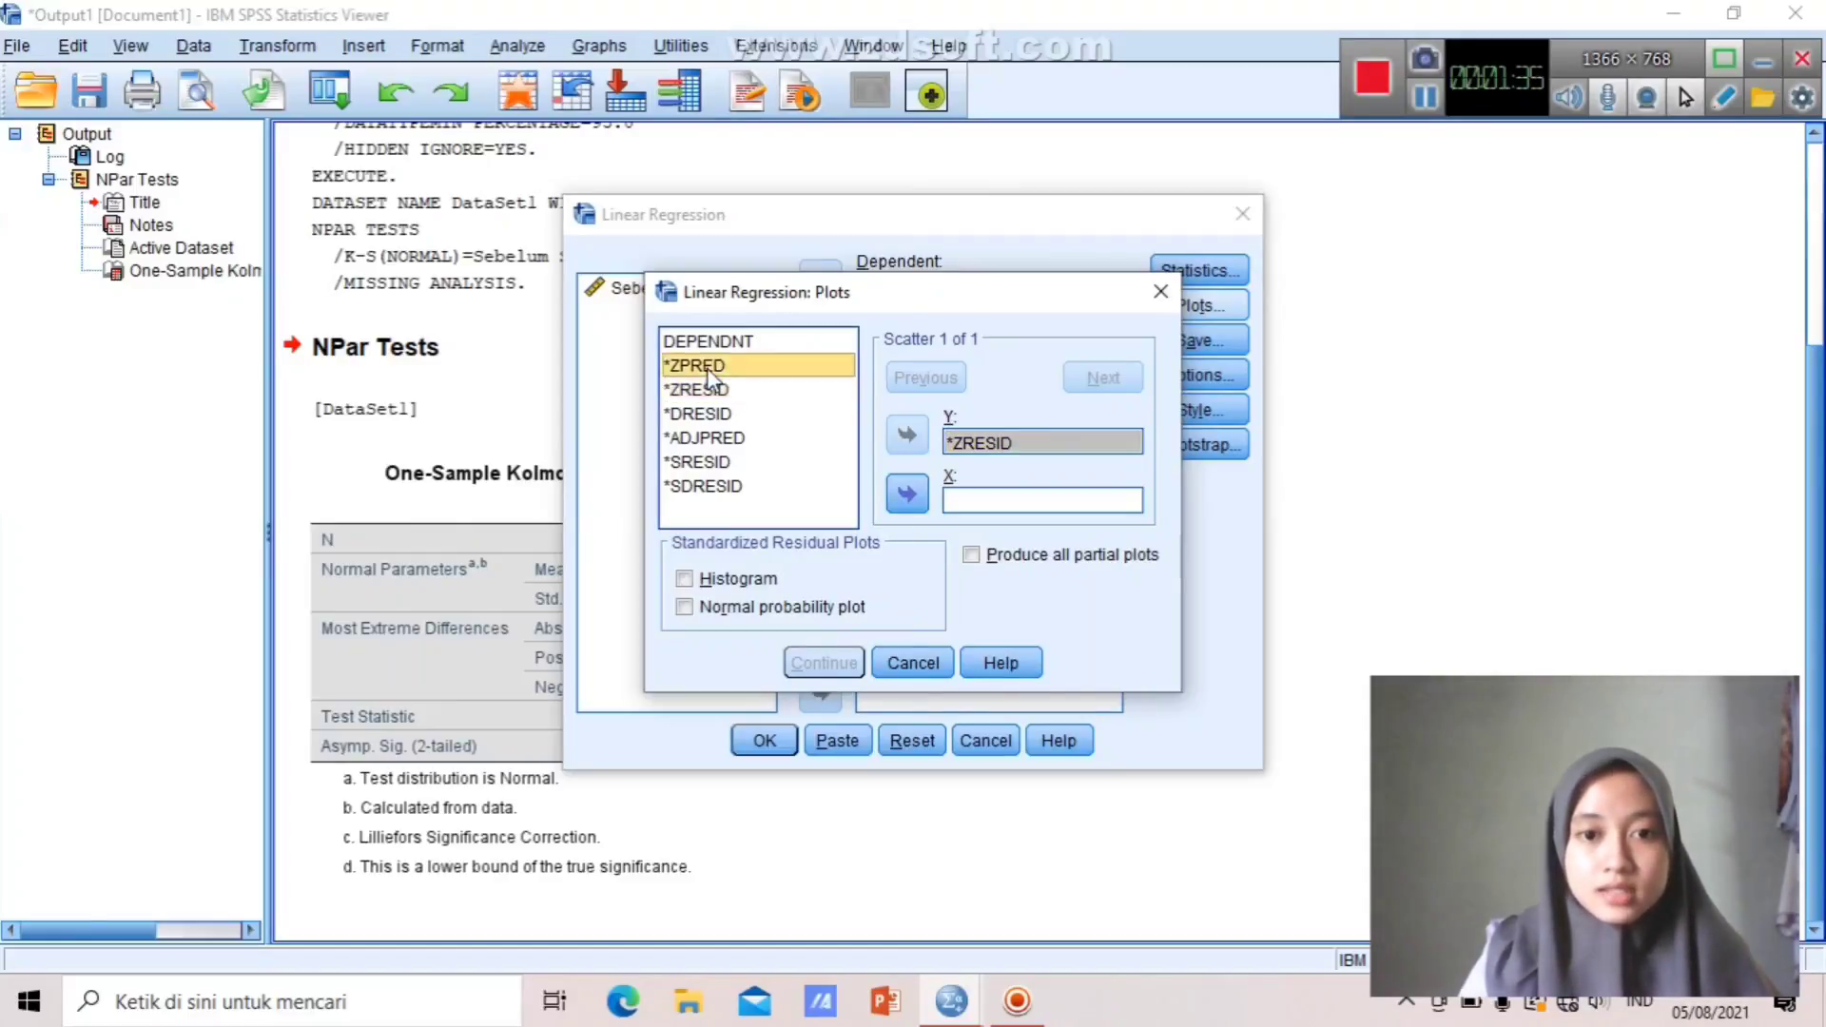
{"action": "left_click", "coordinate": [908, 494]}
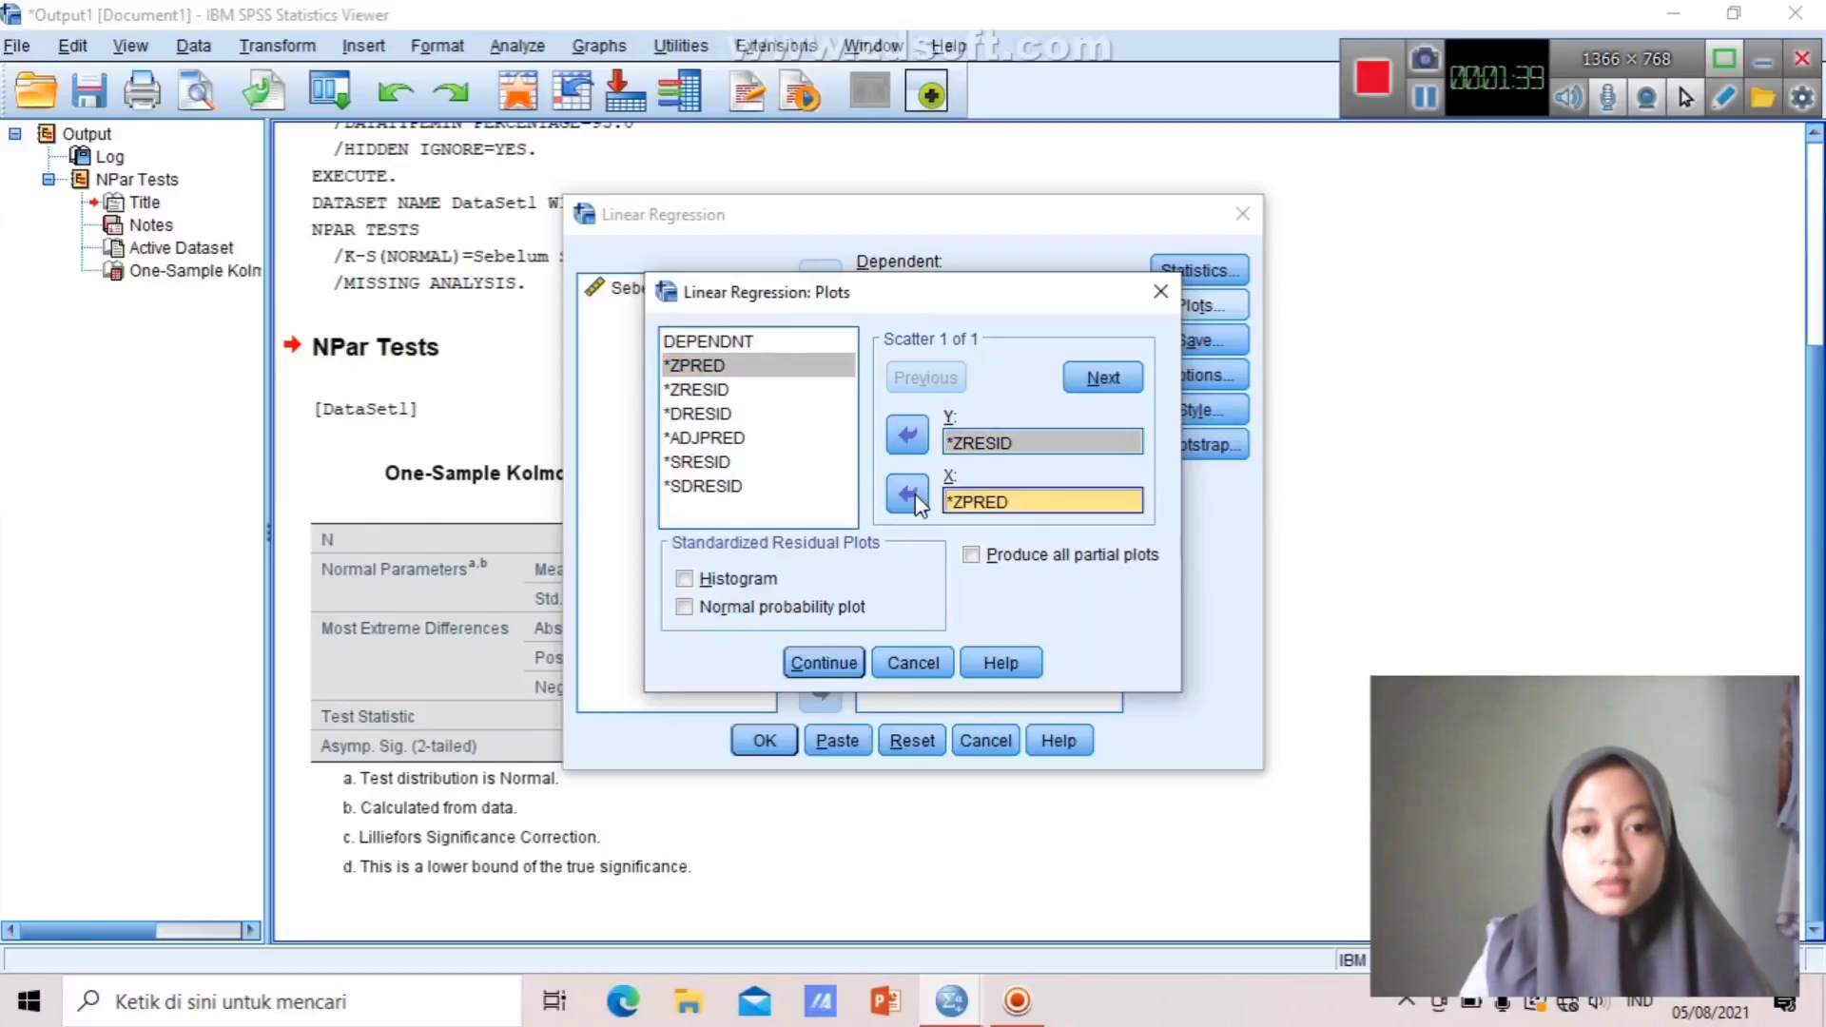
{"action": "left_click", "coordinate": [684, 608]}
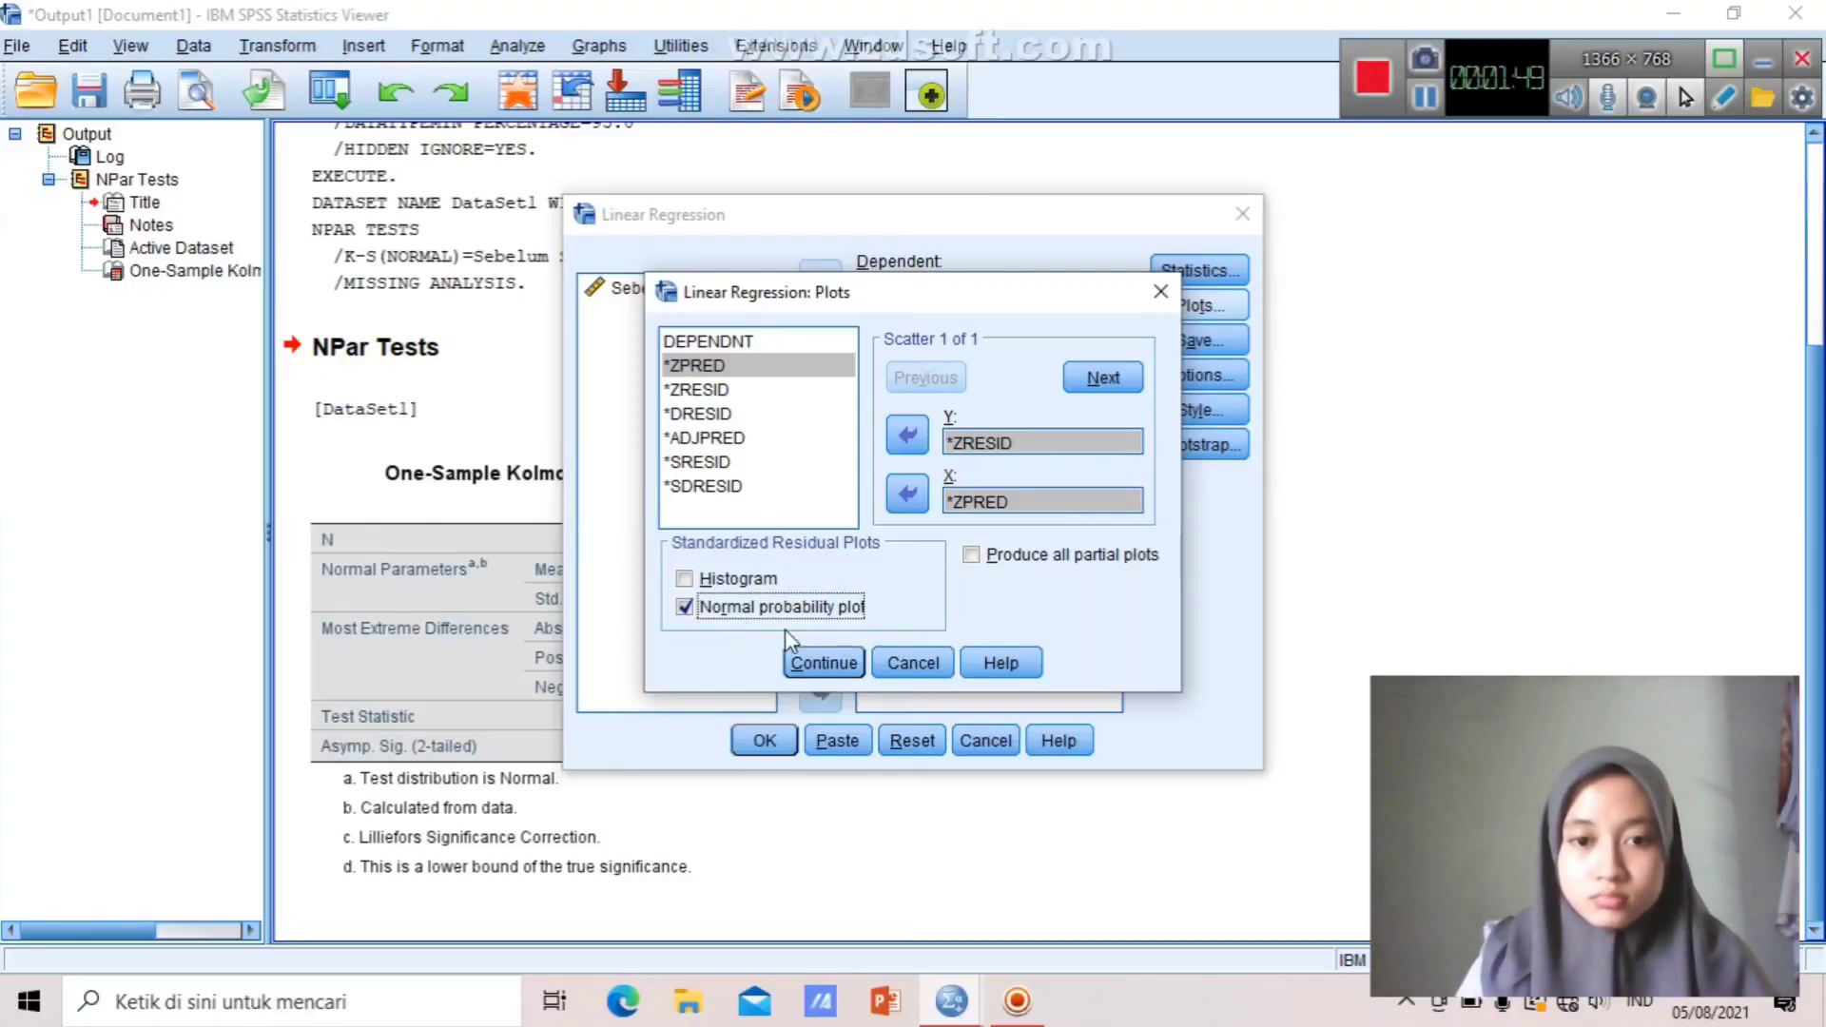
{"action": "left_click", "coordinate": [685, 579]}
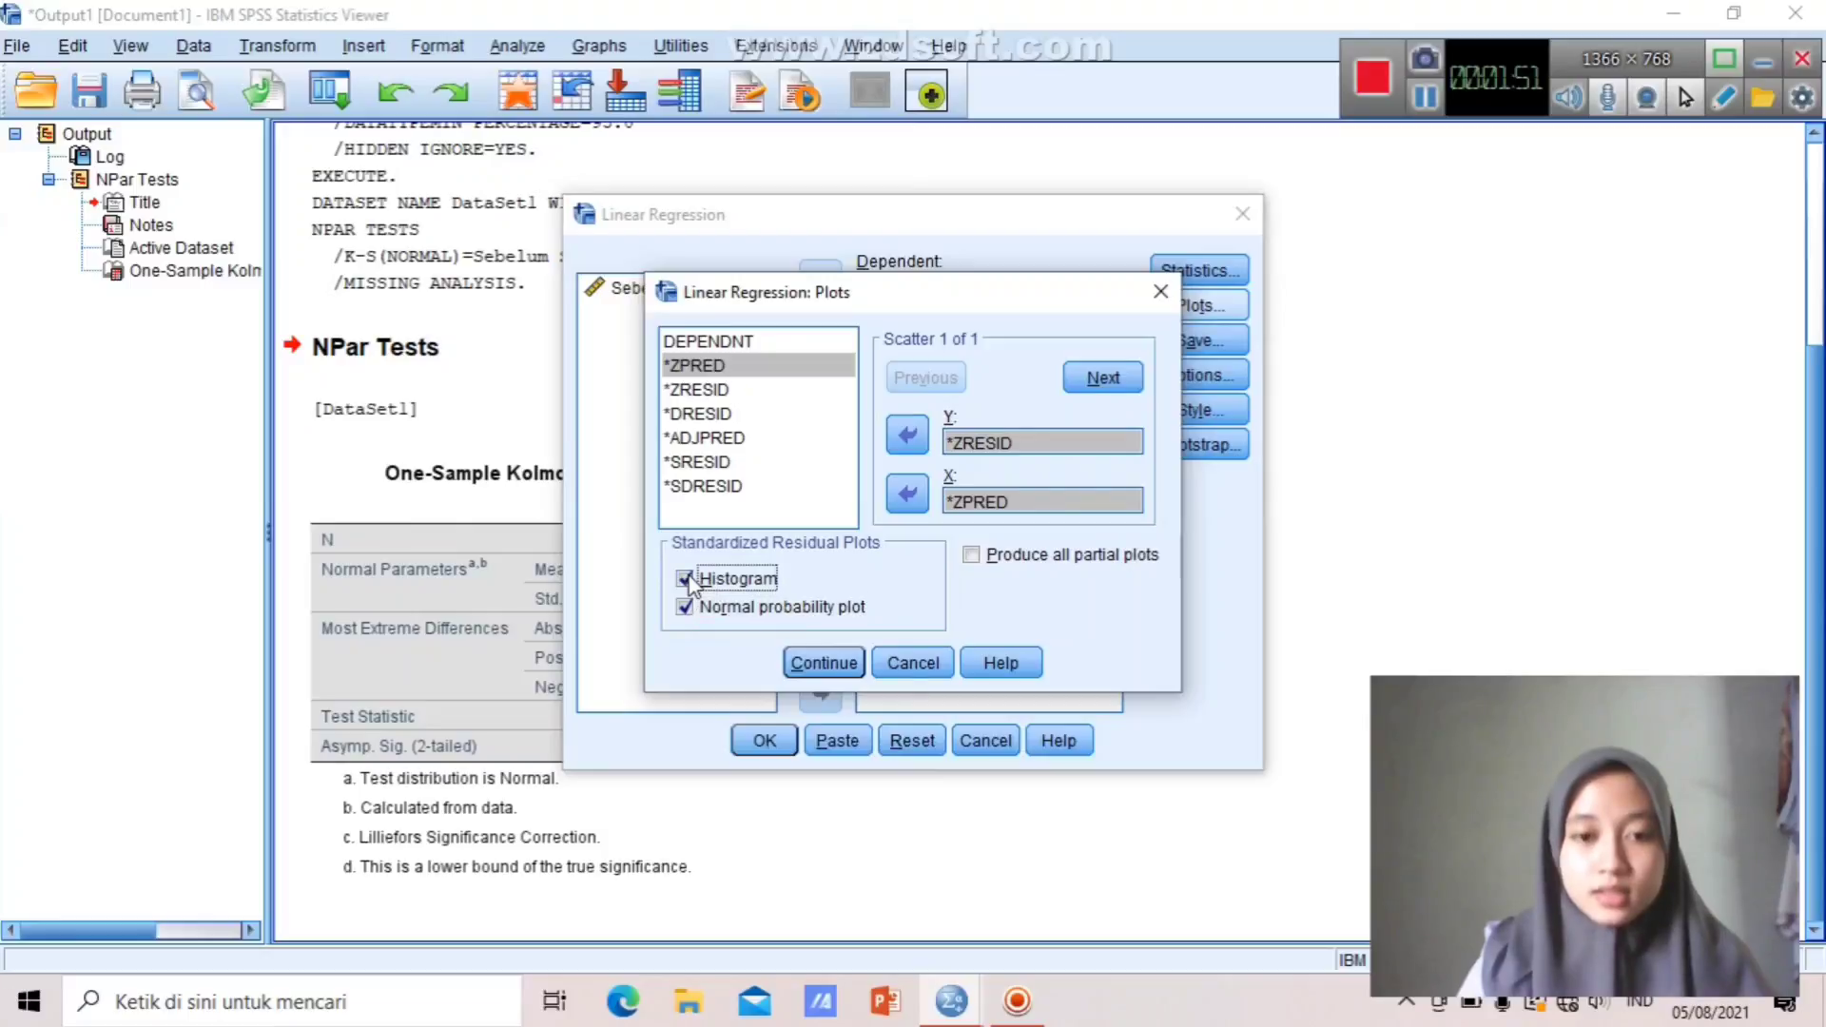
{"action": "left_click", "coordinate": [826, 666]}
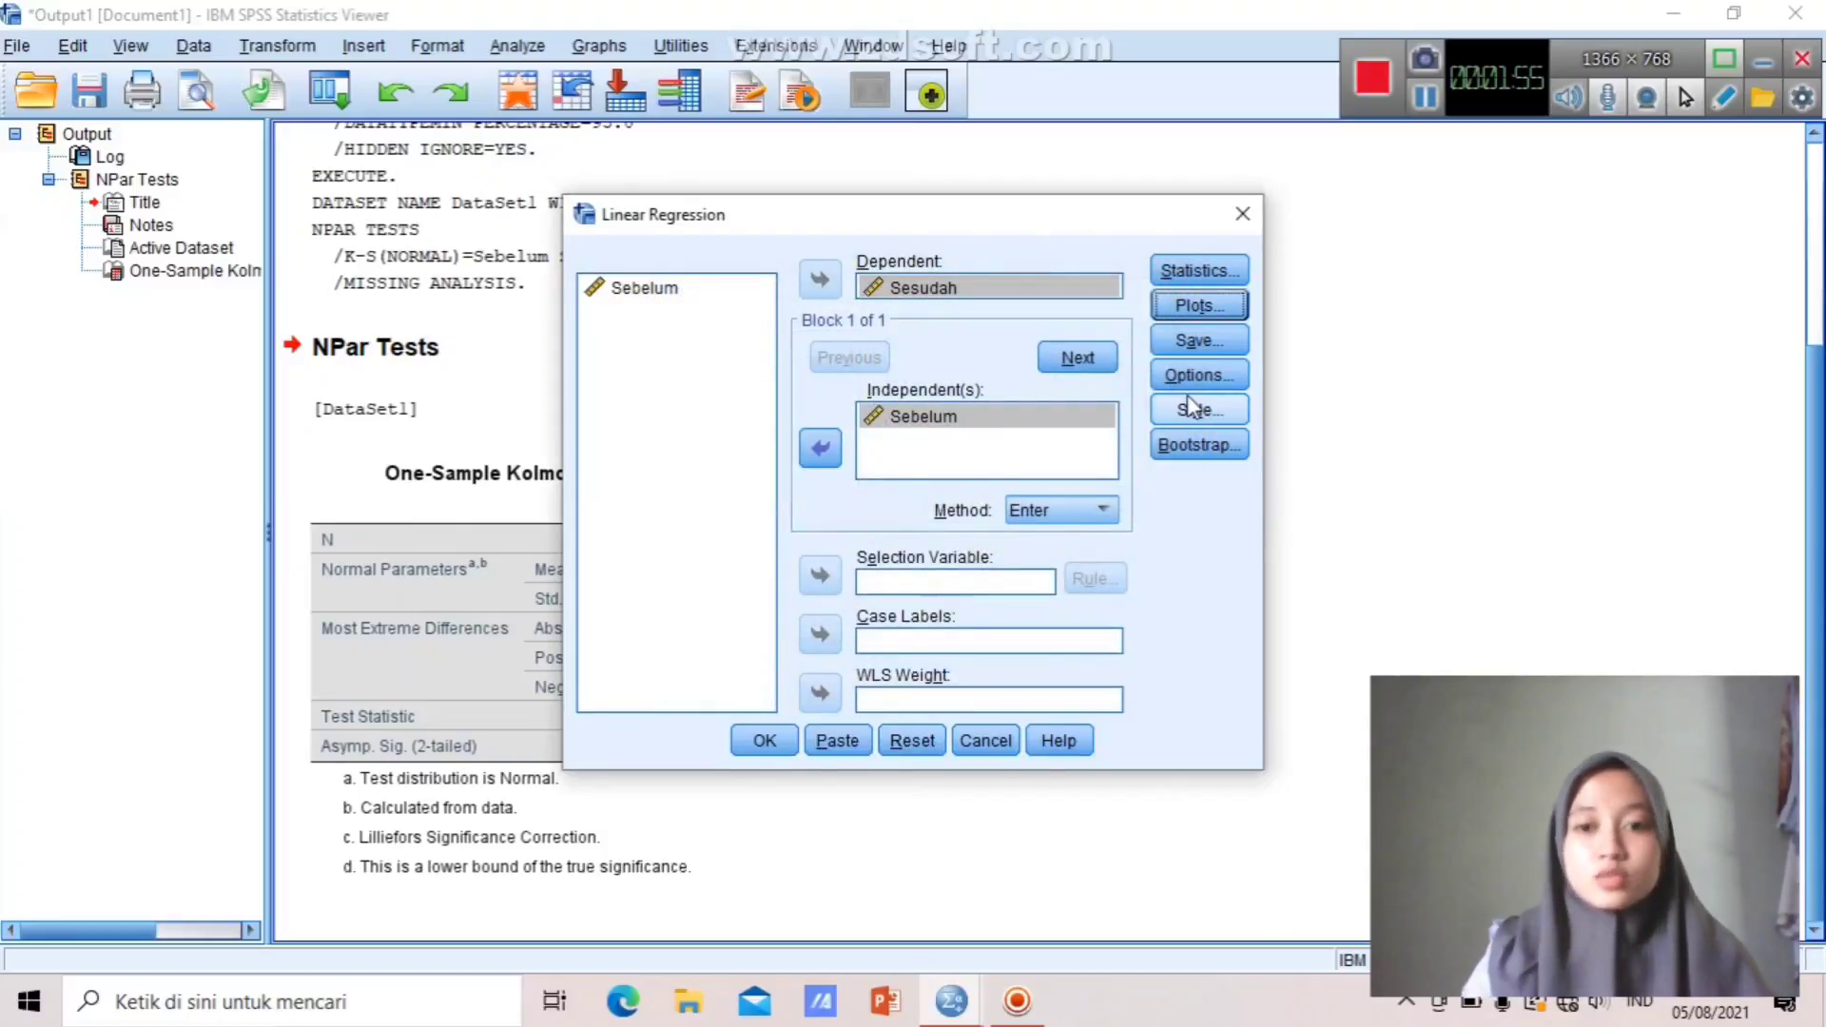
Save the unstandardized and standardized residuals as new variables and run the linear regression.
{"action": "left_click", "coordinate": [1191, 342]}
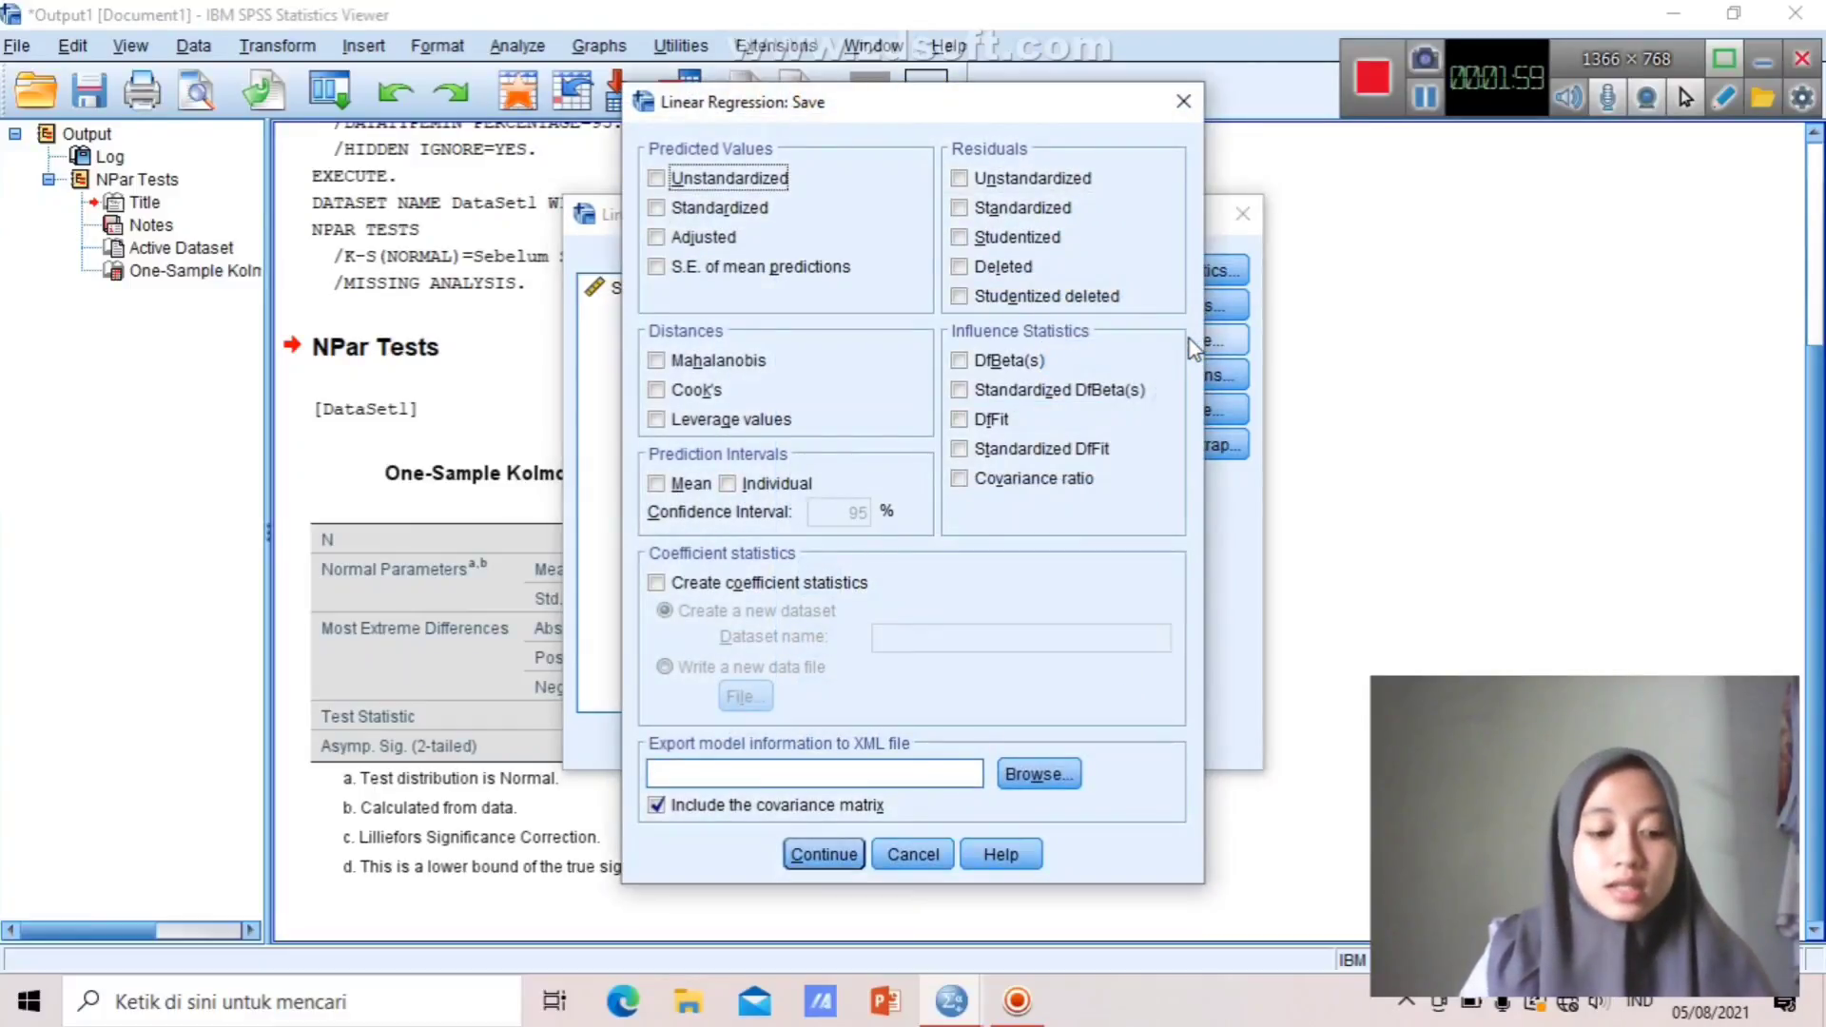
{"action": "left_click", "coordinate": [961, 178]}
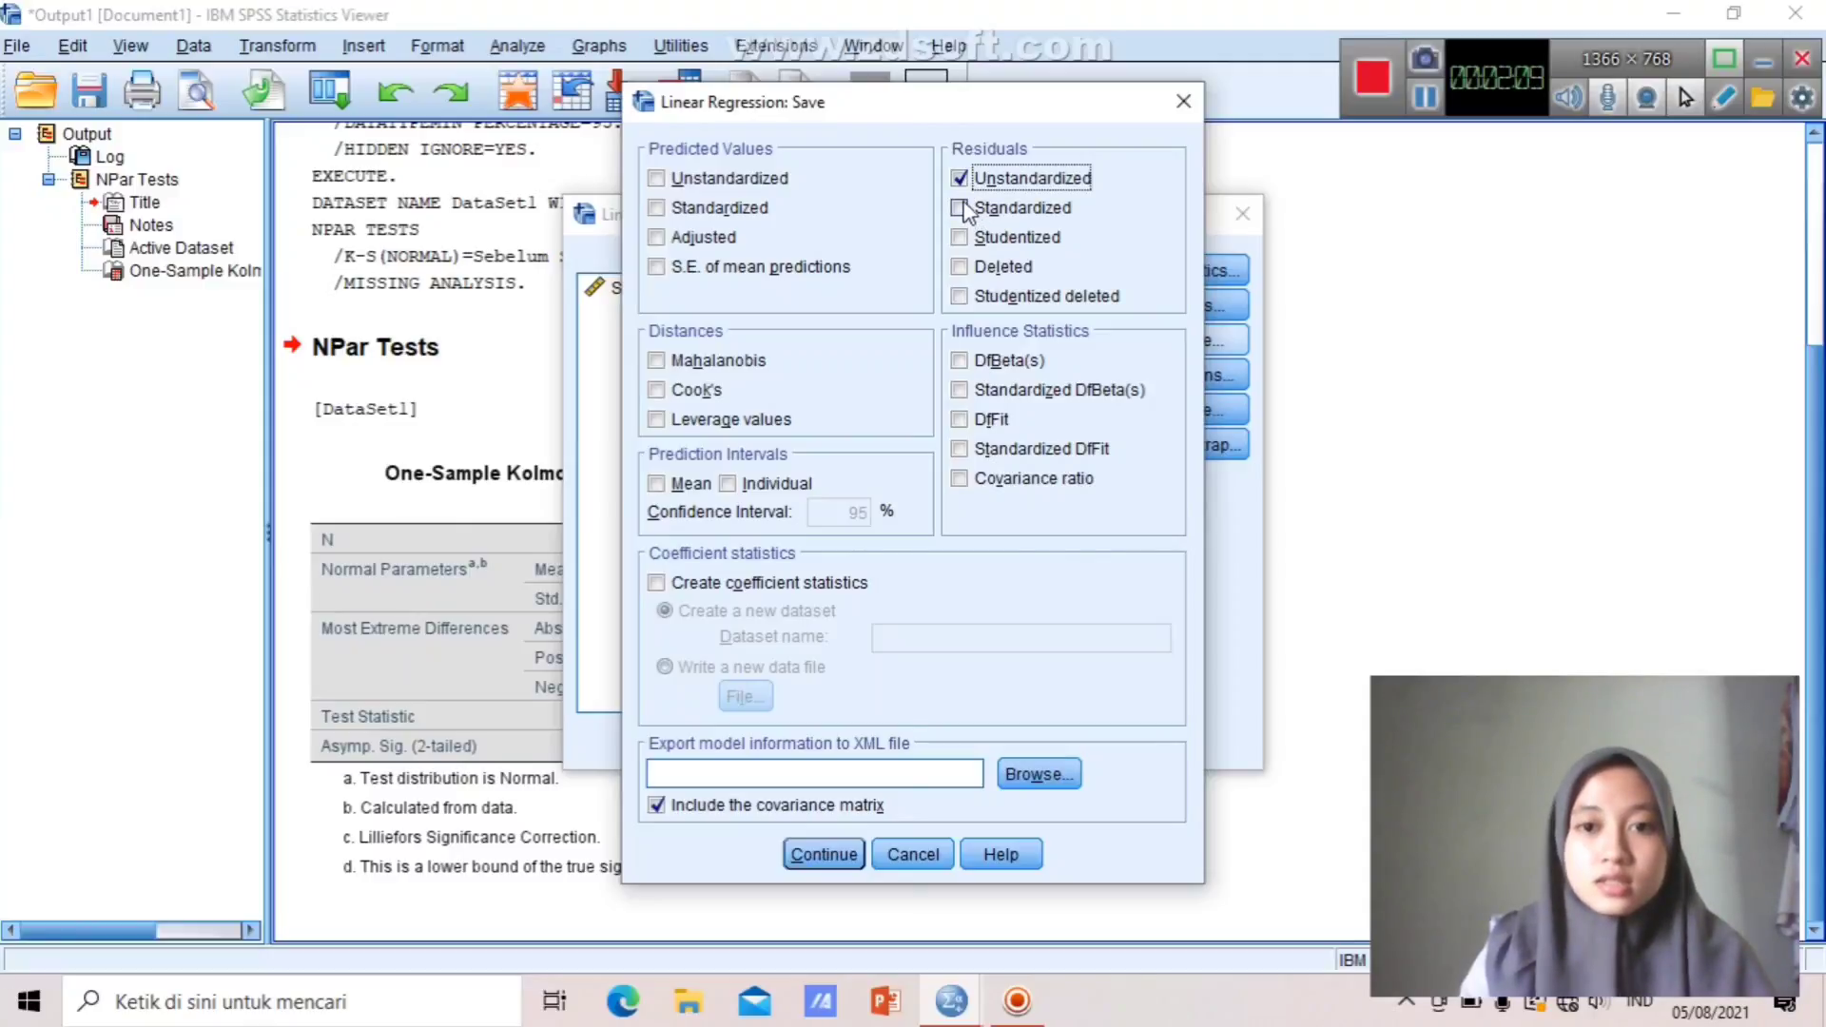
{"action": "left_click", "coordinate": [960, 209]}
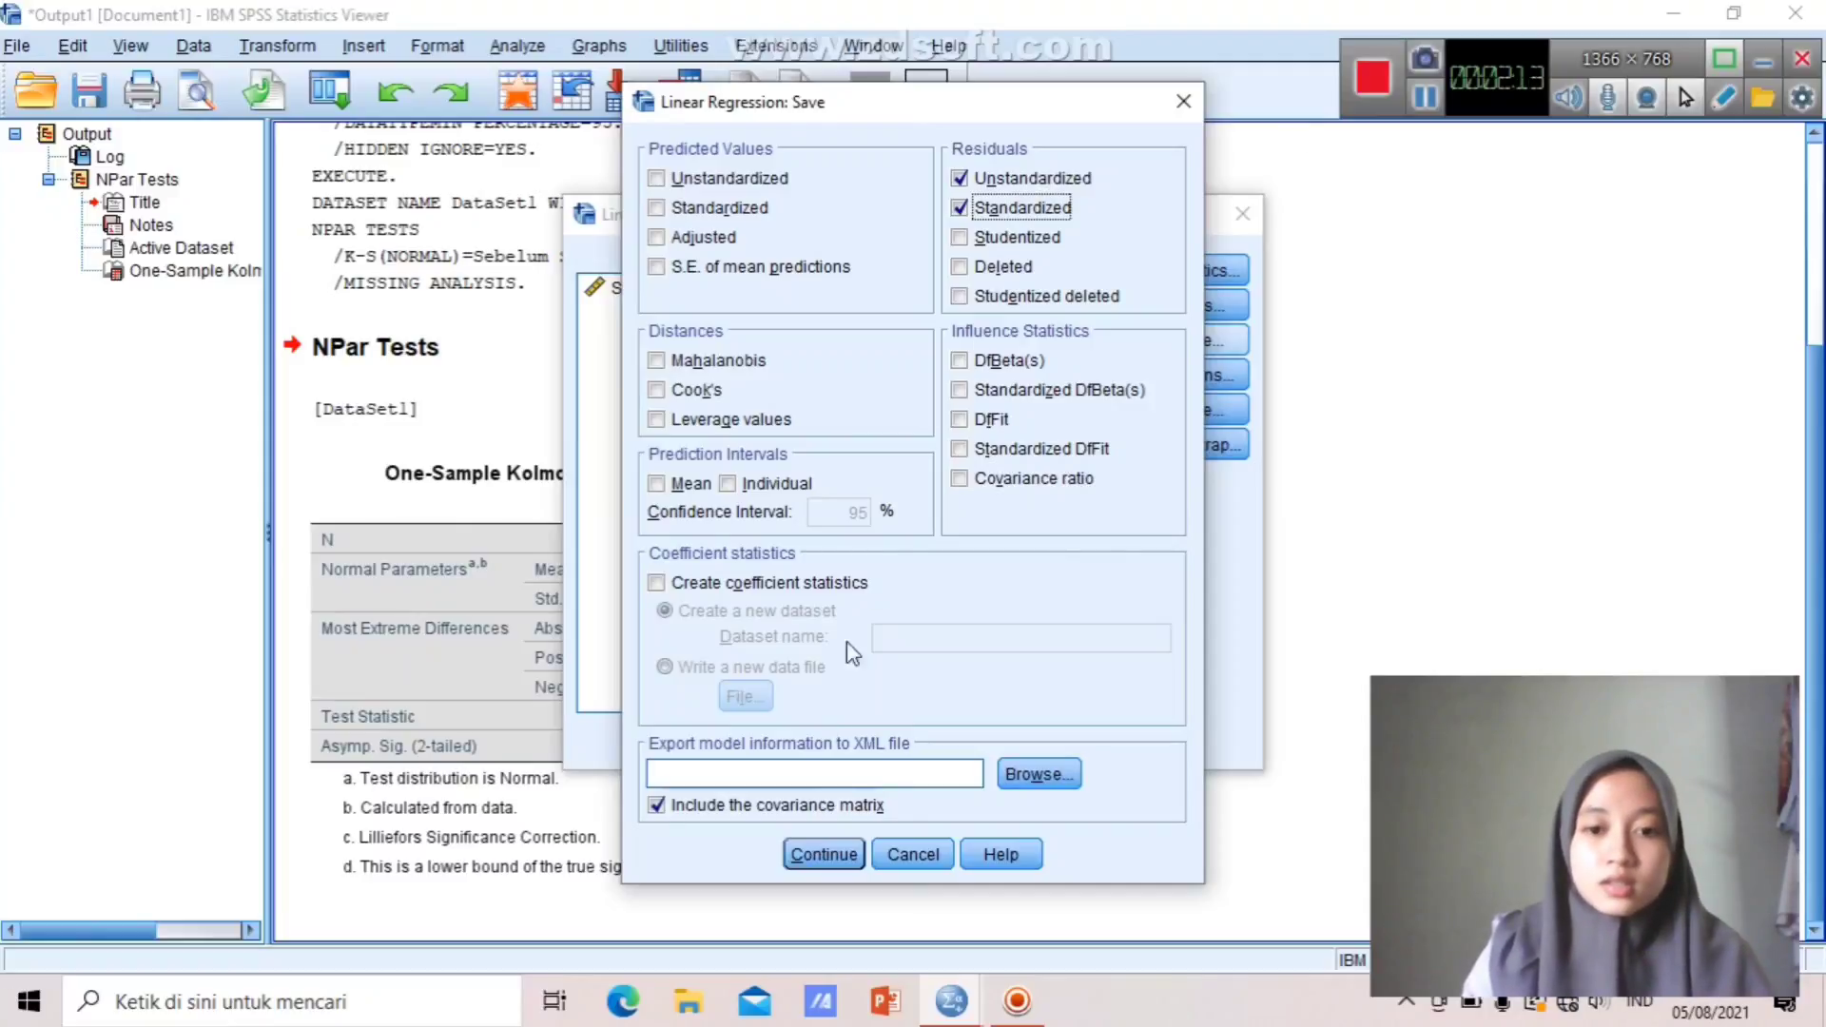
{"action": "left_click", "coordinate": [824, 855]}
{"action": "left_click", "coordinate": [769, 746]}
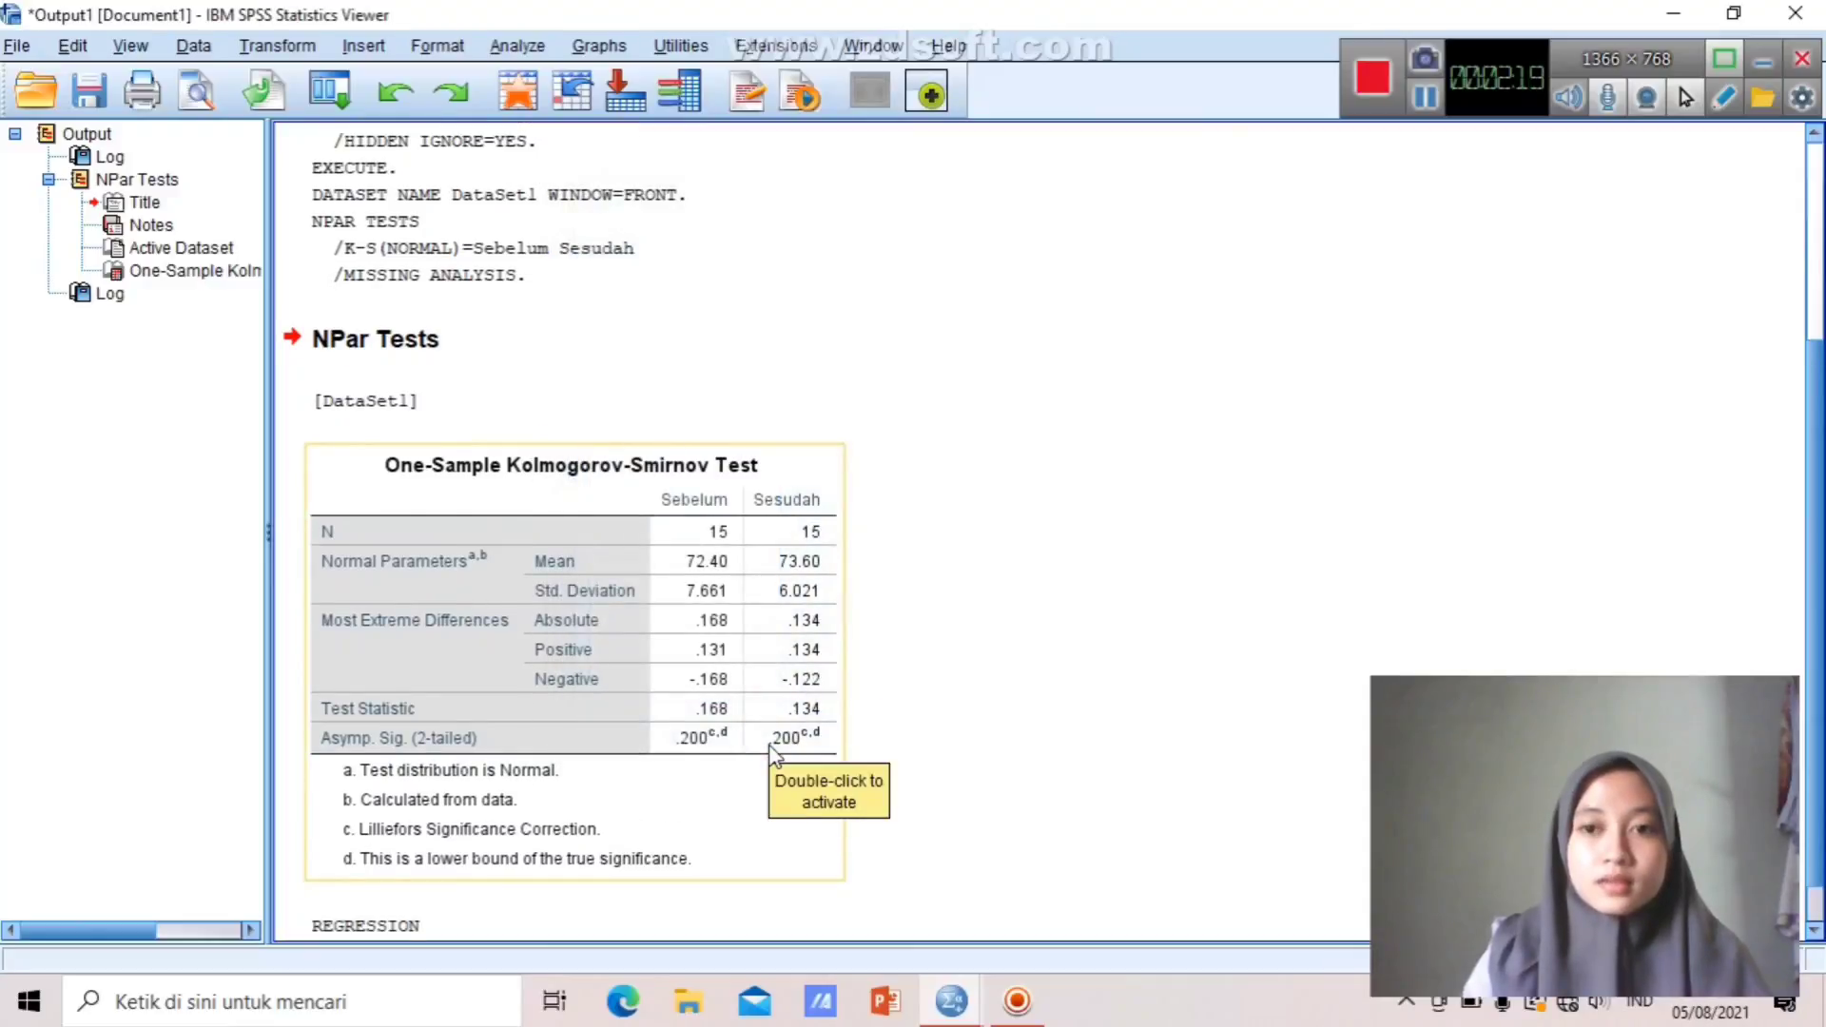
{"action": "left_click", "coordinate": [1367, 237]}
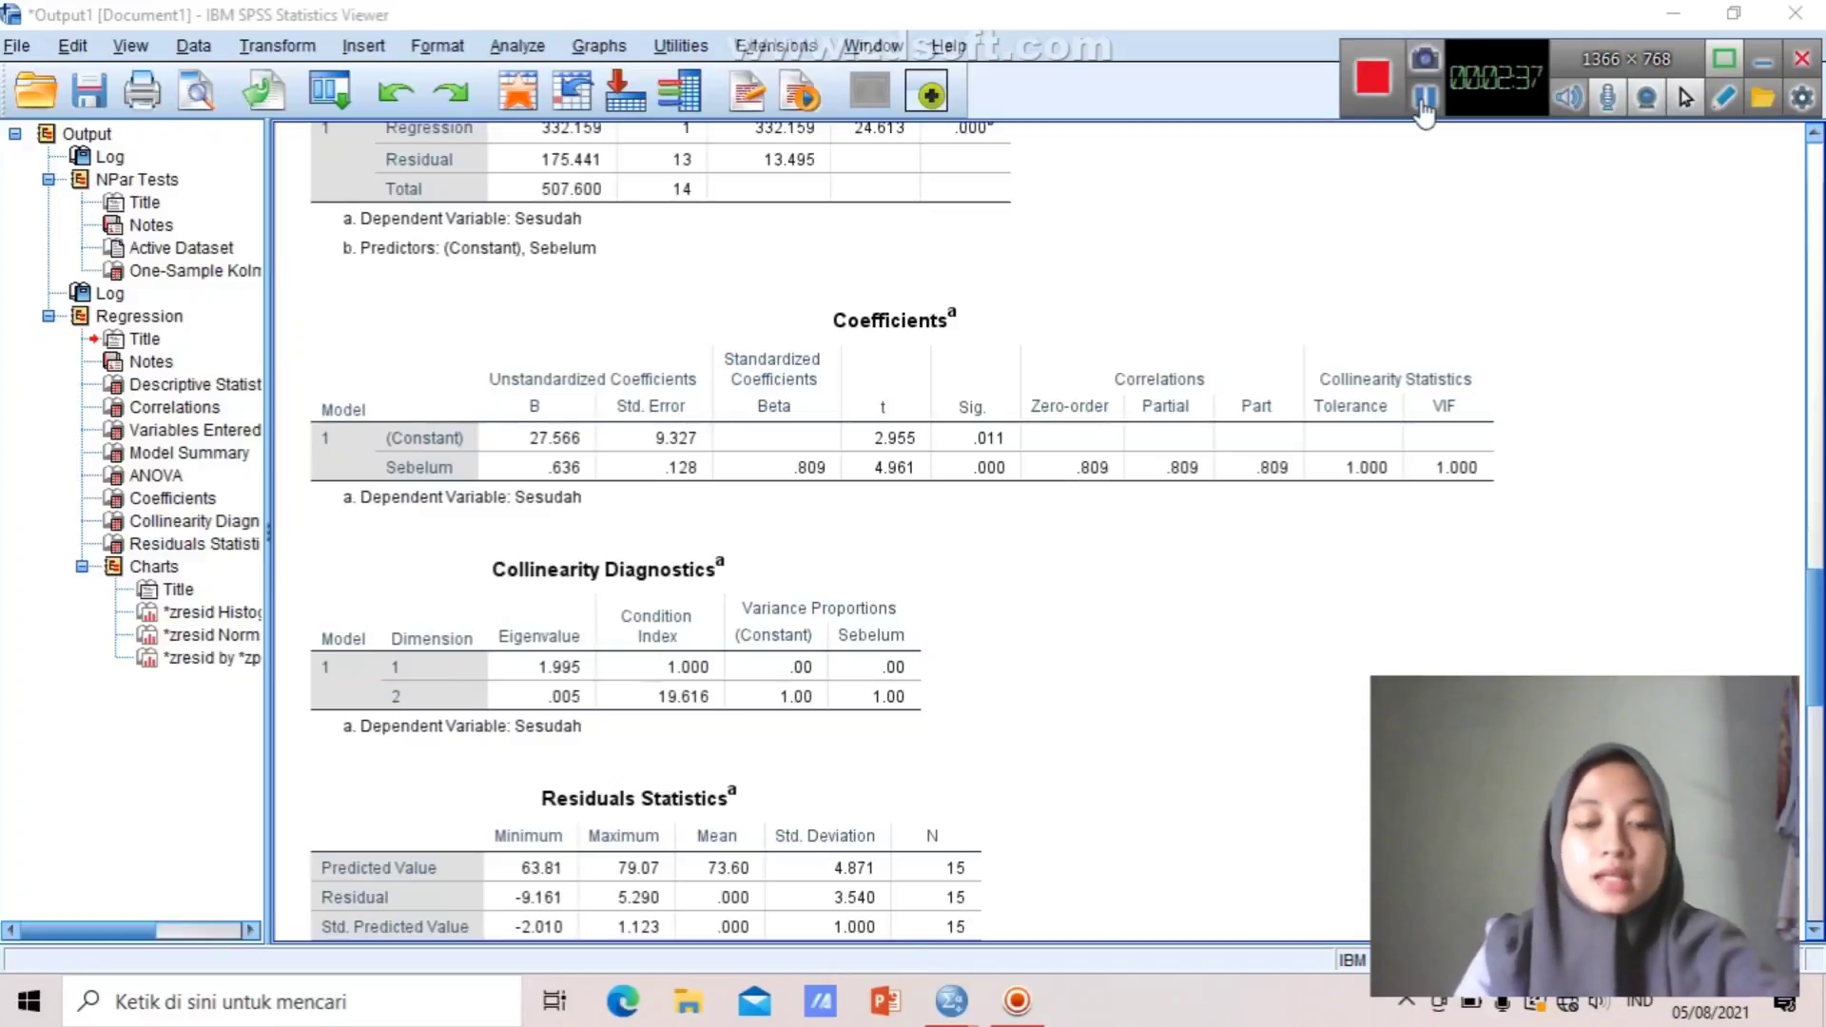
{"action": "left_click", "coordinate": [998, 339]}
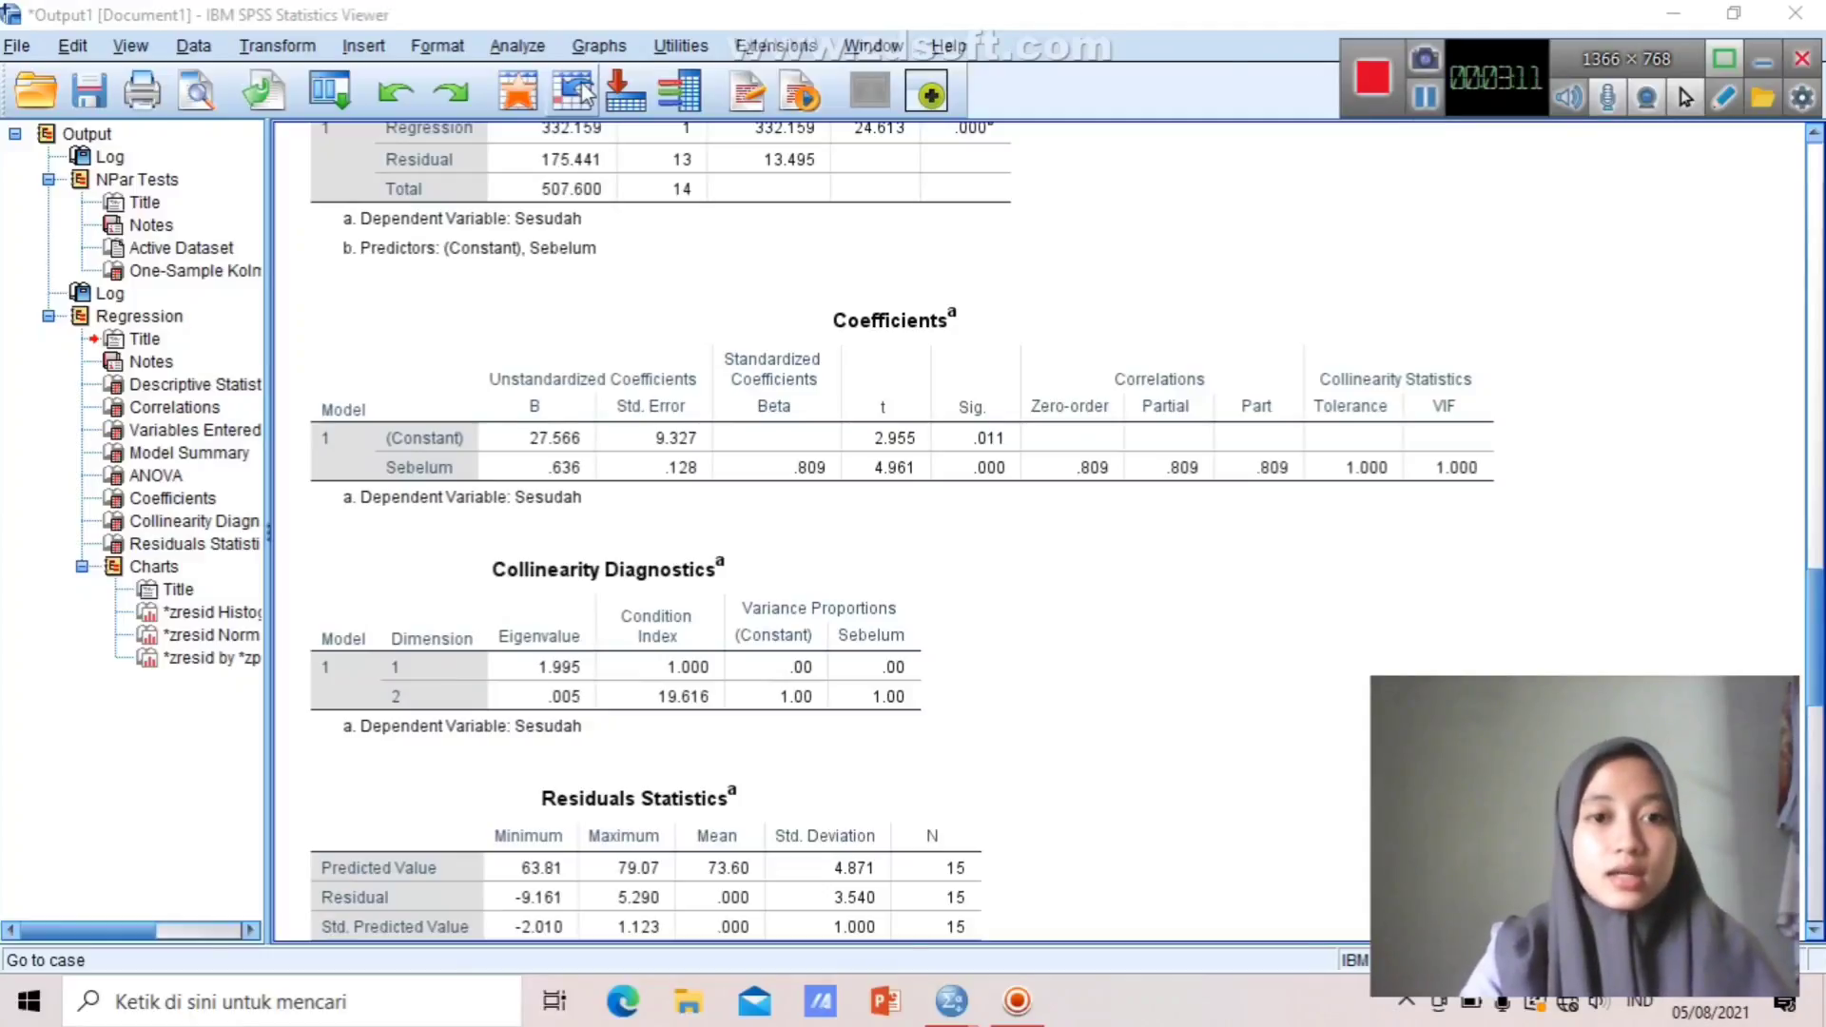
Set up a Compare Means analysis with Sesudah as the dependent variable and Sebelum as the independent variable.
{"action": "left_click", "coordinate": [516, 46]}
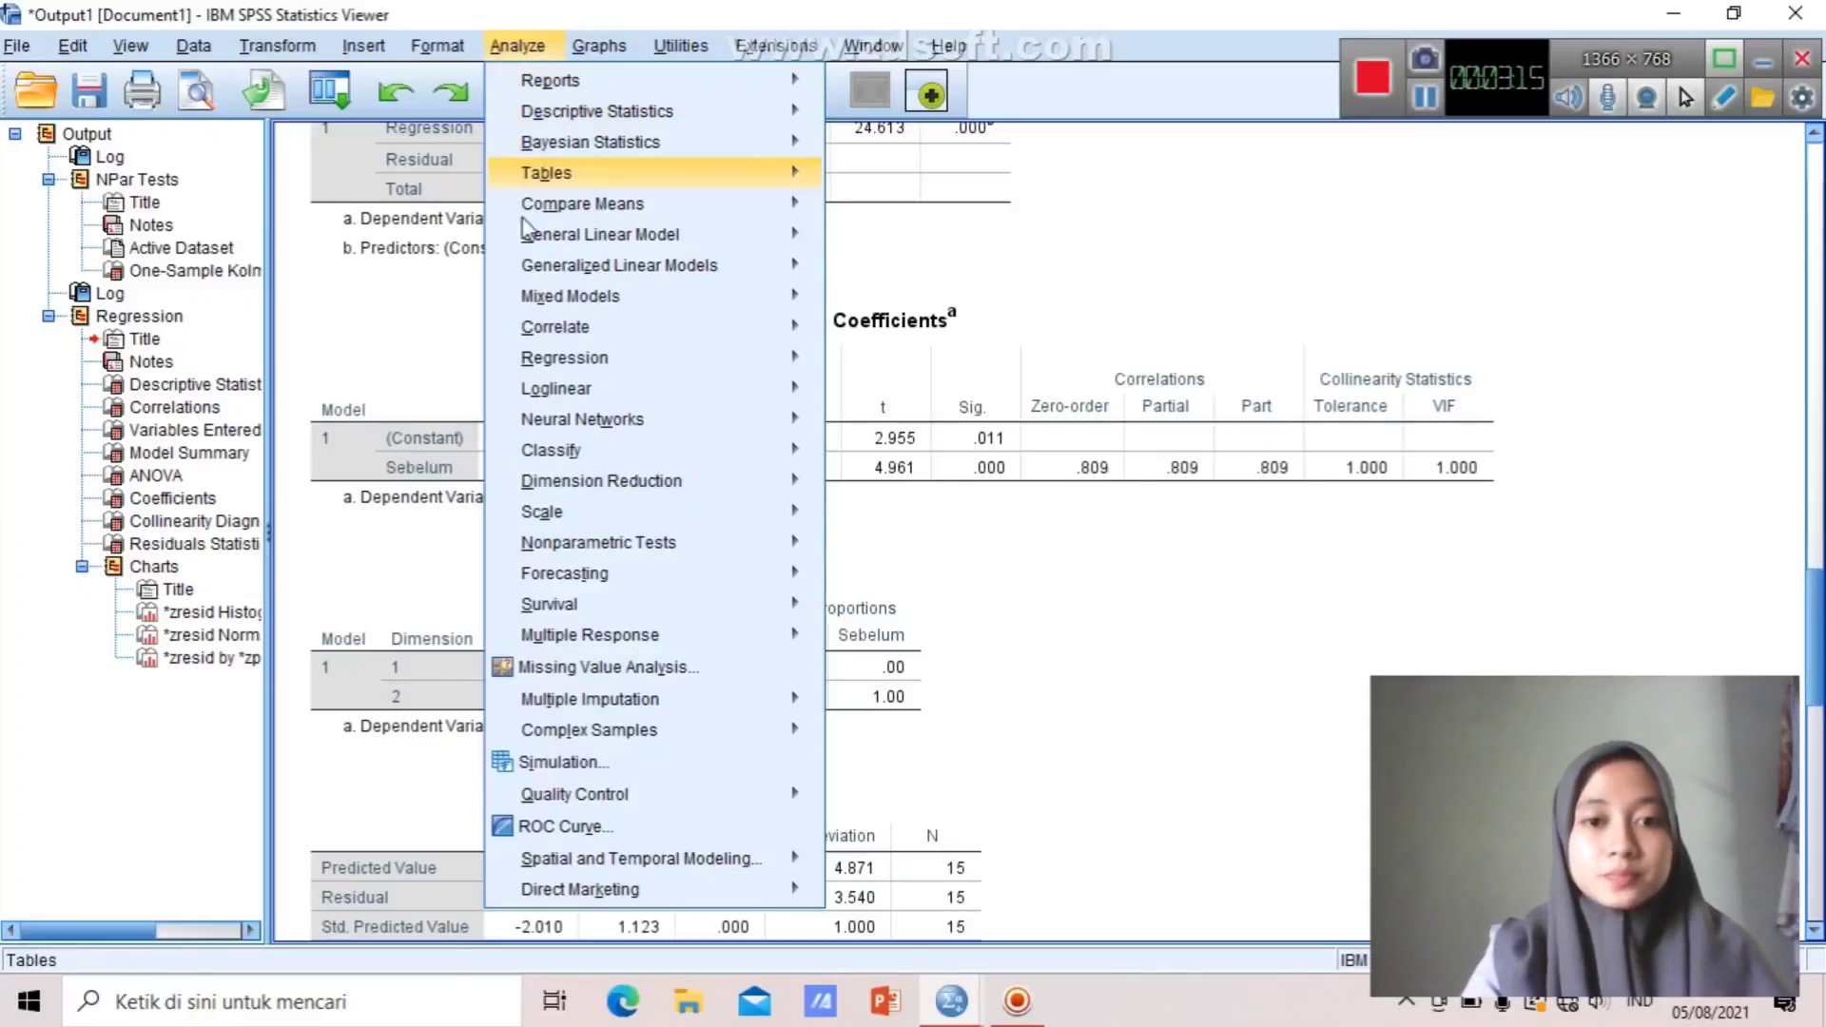
{"action": "mouse_move", "coordinate": [624, 211]}
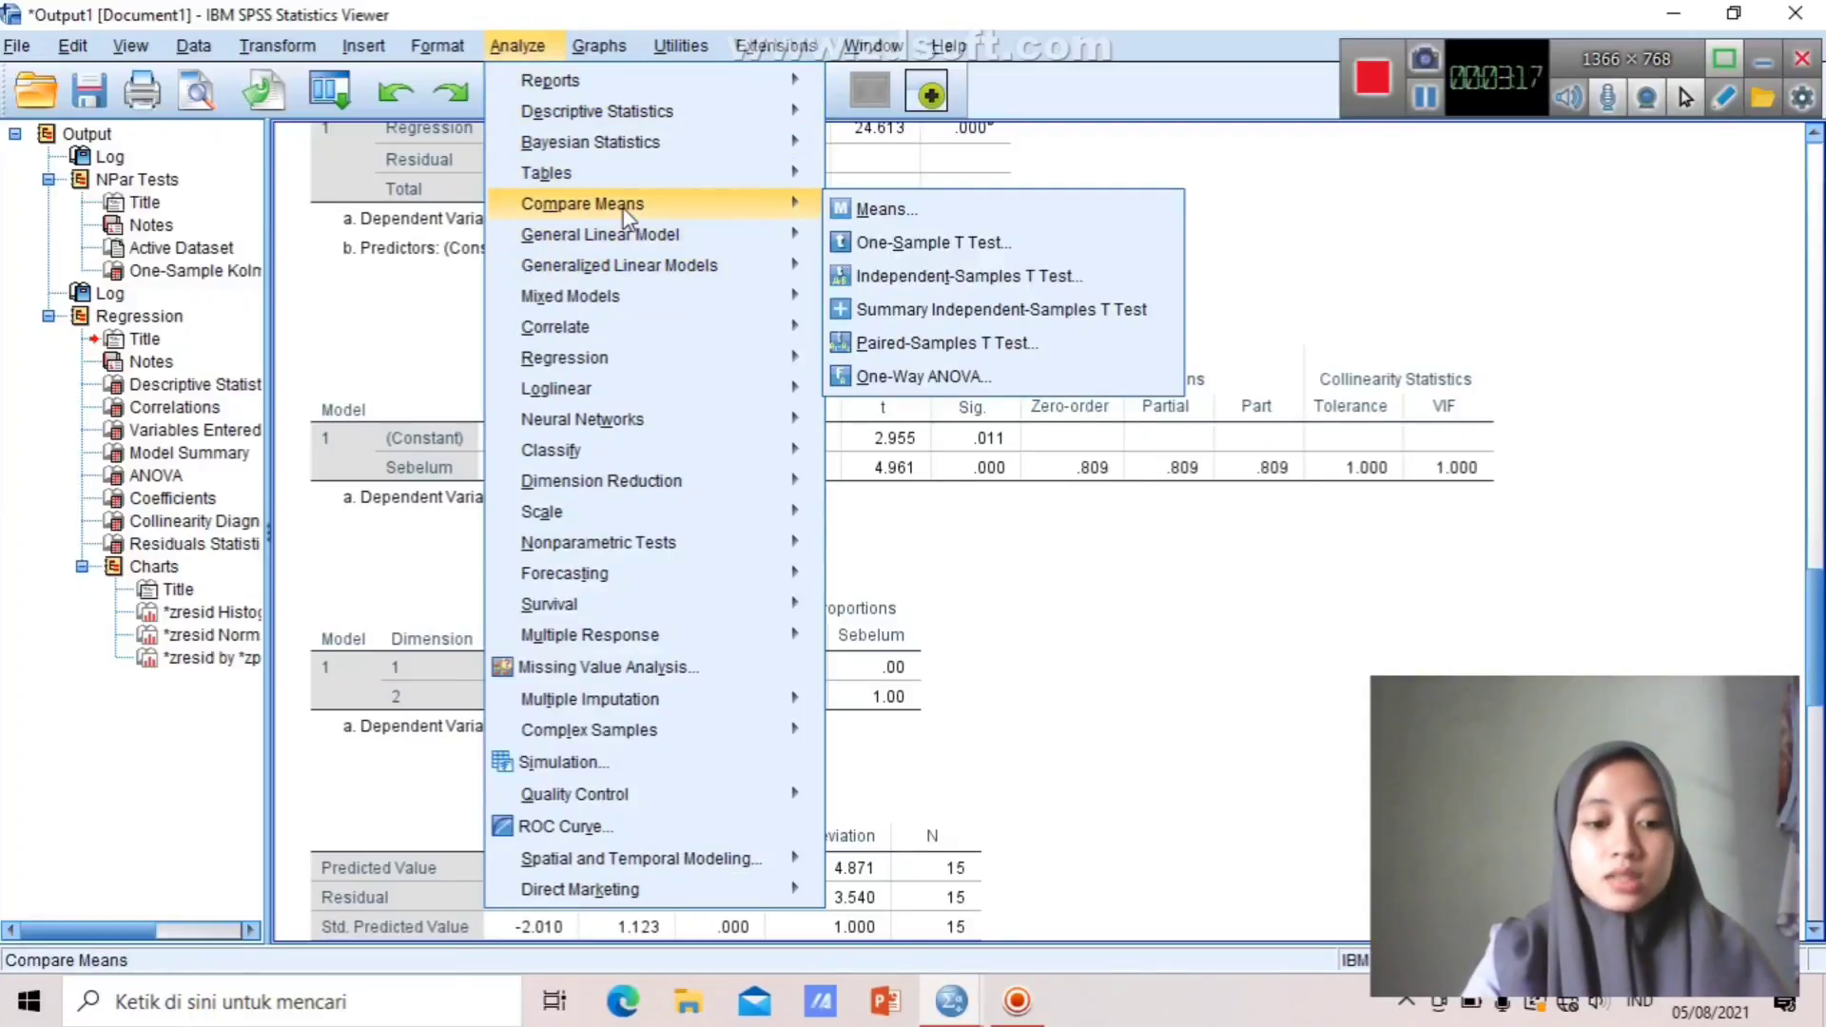
{"action": "left_click", "coordinate": [896, 215]}
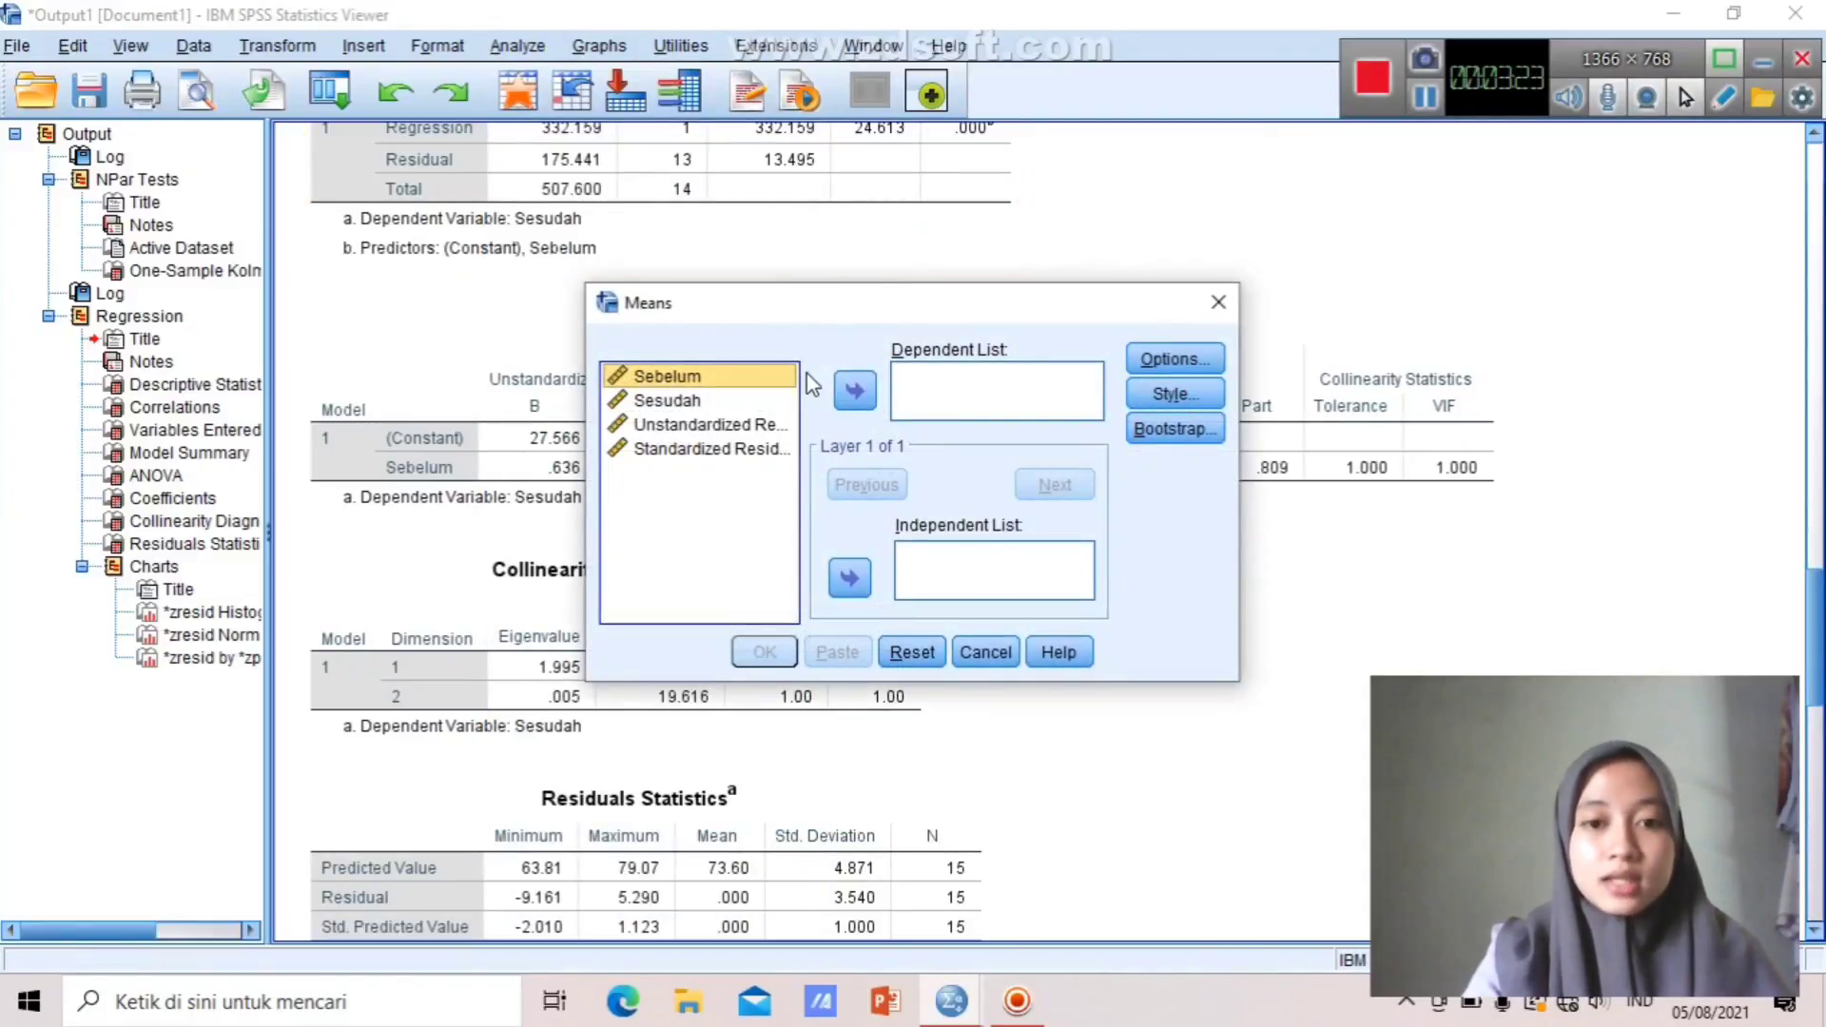
{"action": "left_click", "coordinate": [687, 401]}
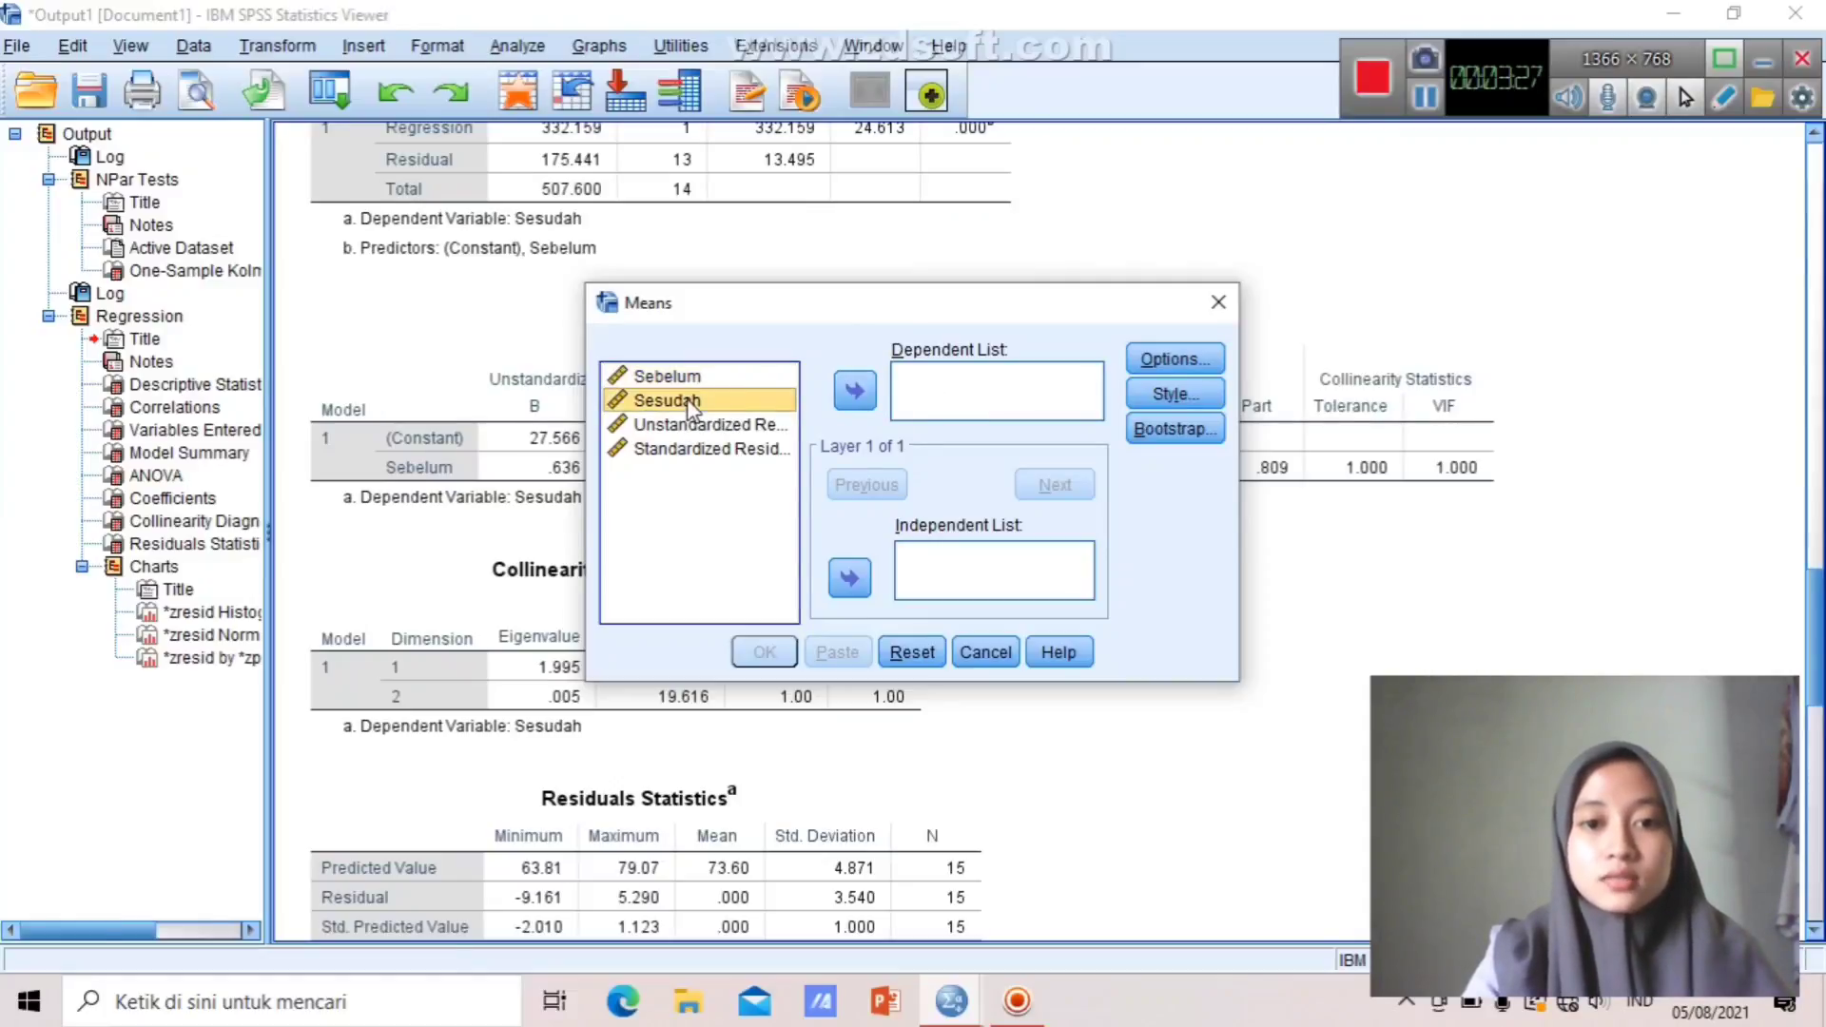
{"action": "left_click", "coordinate": [863, 397]}
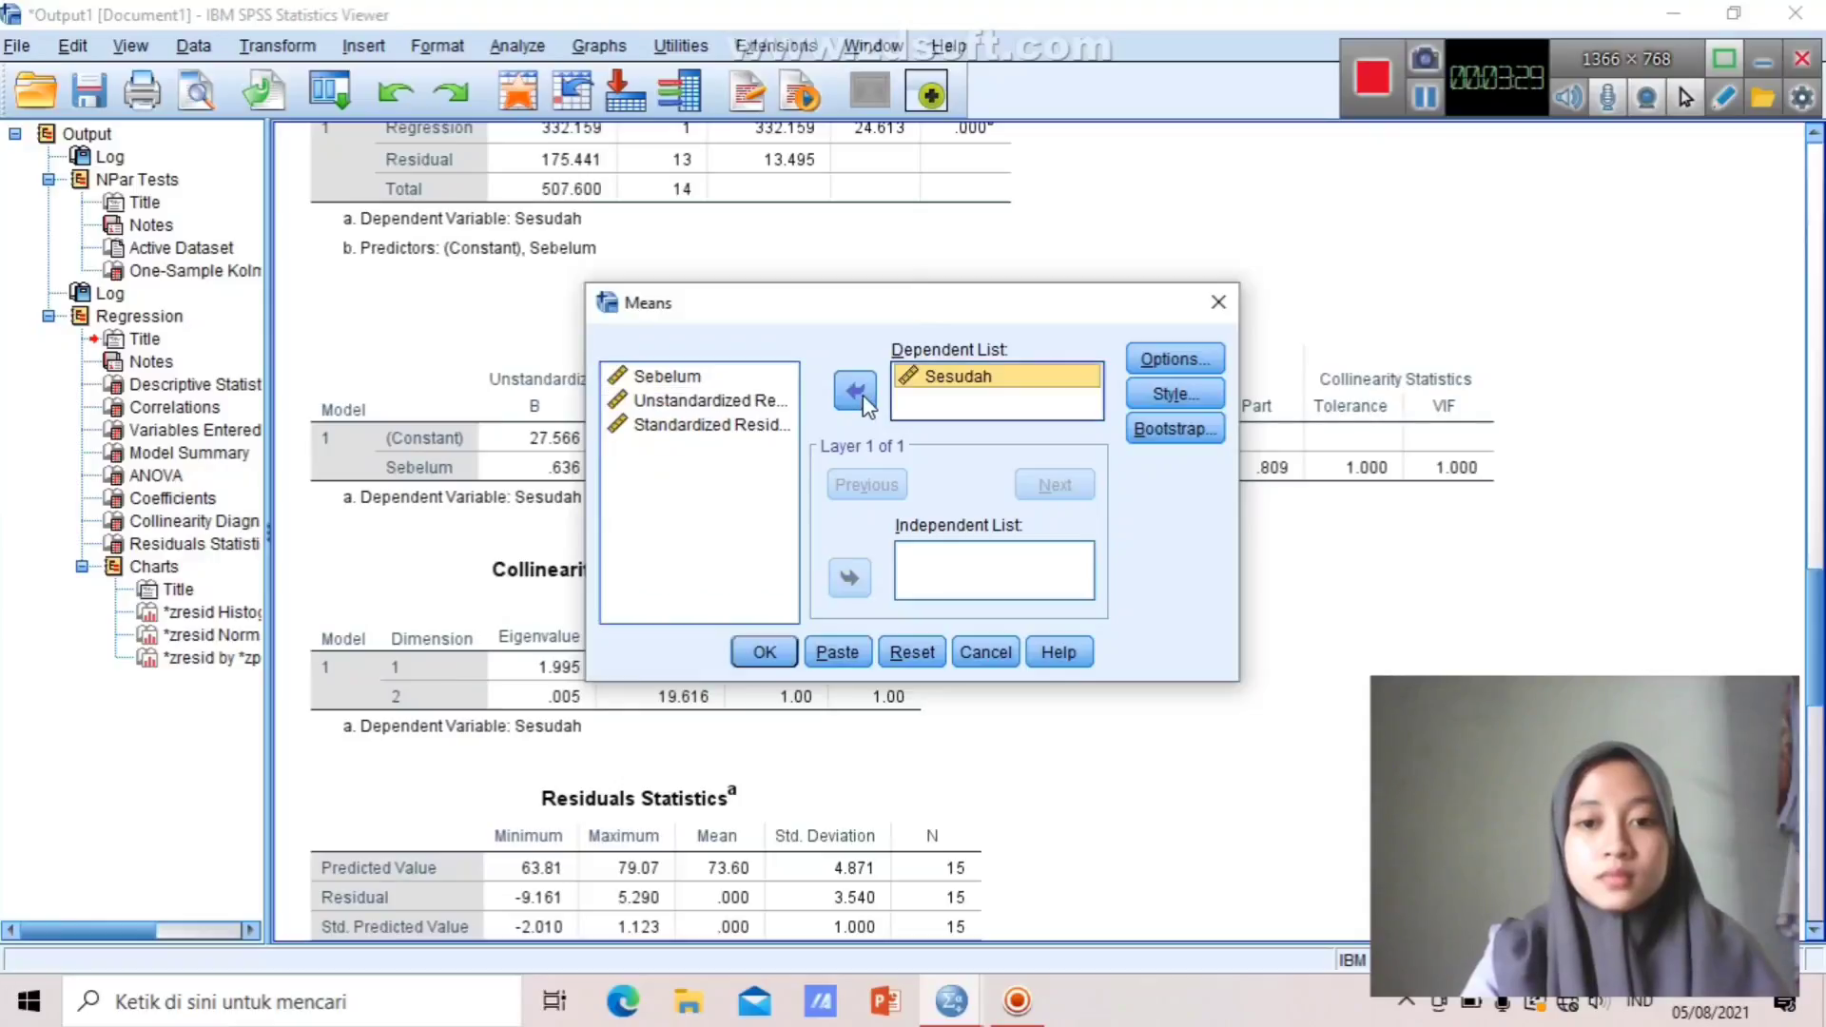
{"action": "left_click", "coordinate": [682, 379]}
{"action": "left_click", "coordinate": [849, 577]}
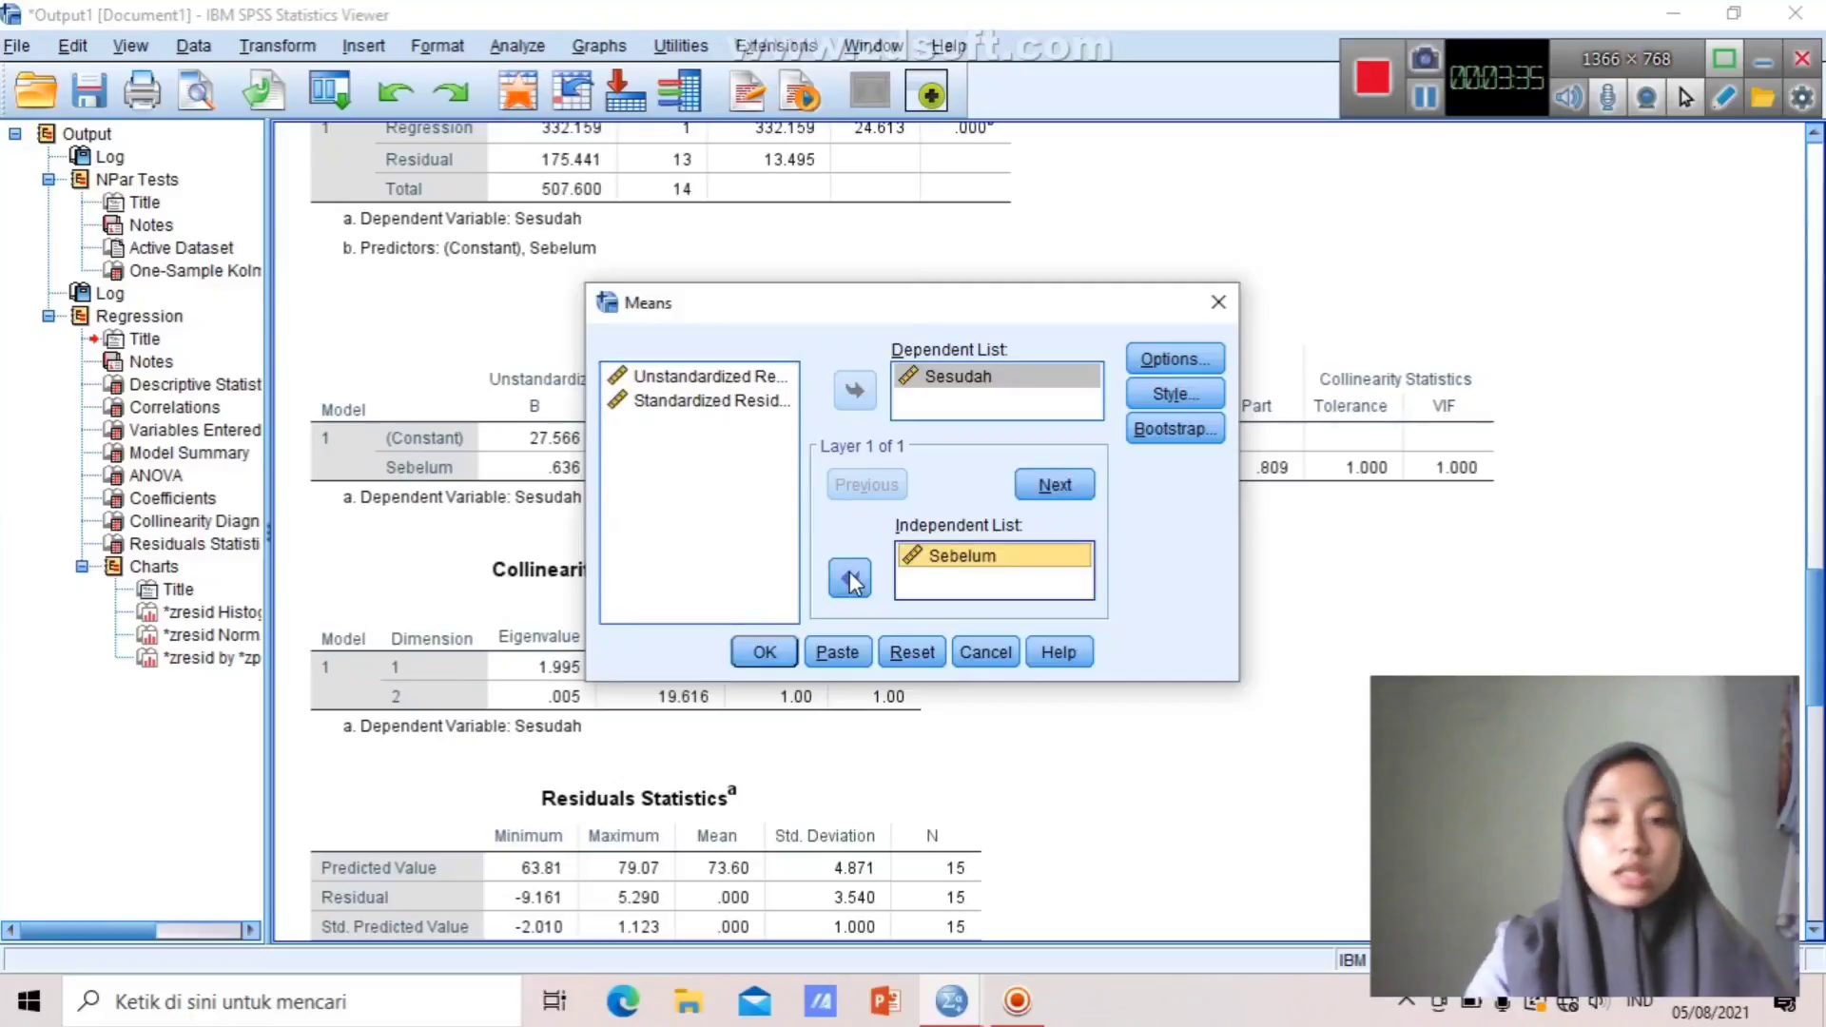
Add the test for linearity to the Means options and run the analysis.
{"action": "left_click", "coordinate": [1156, 363]}
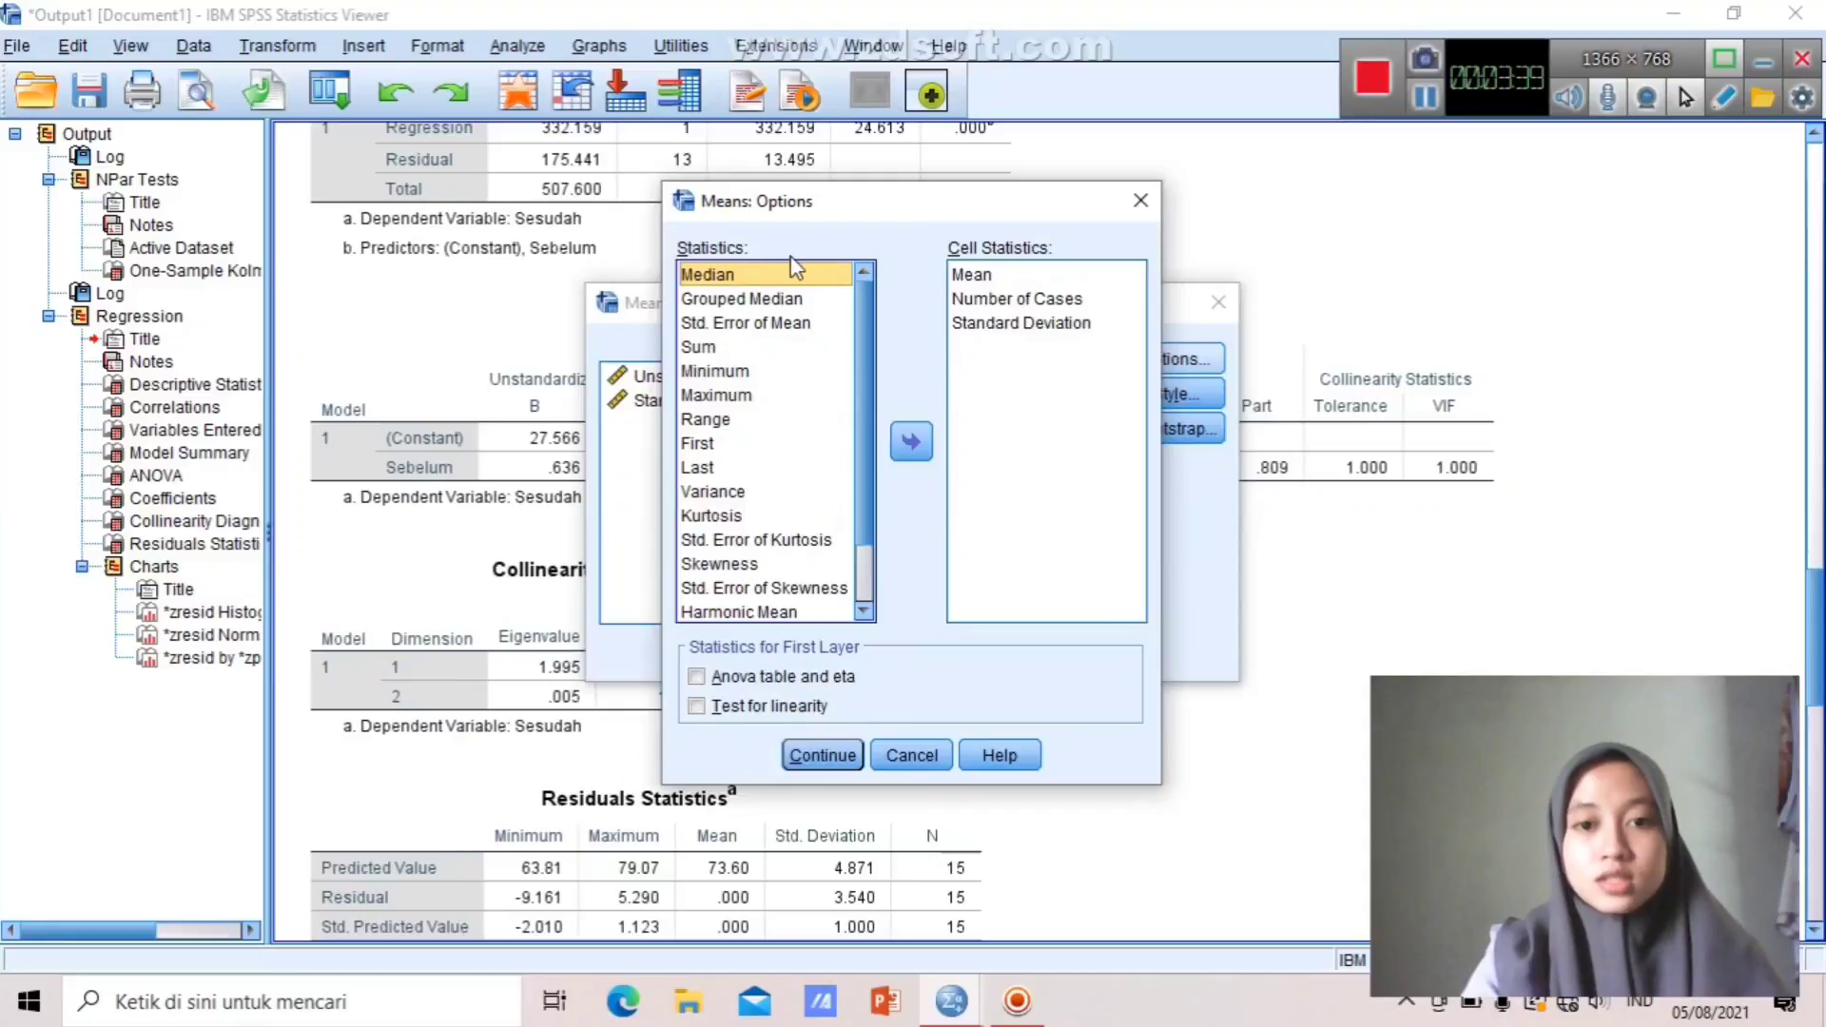
{"action": "left_click", "coordinate": [697, 707]}
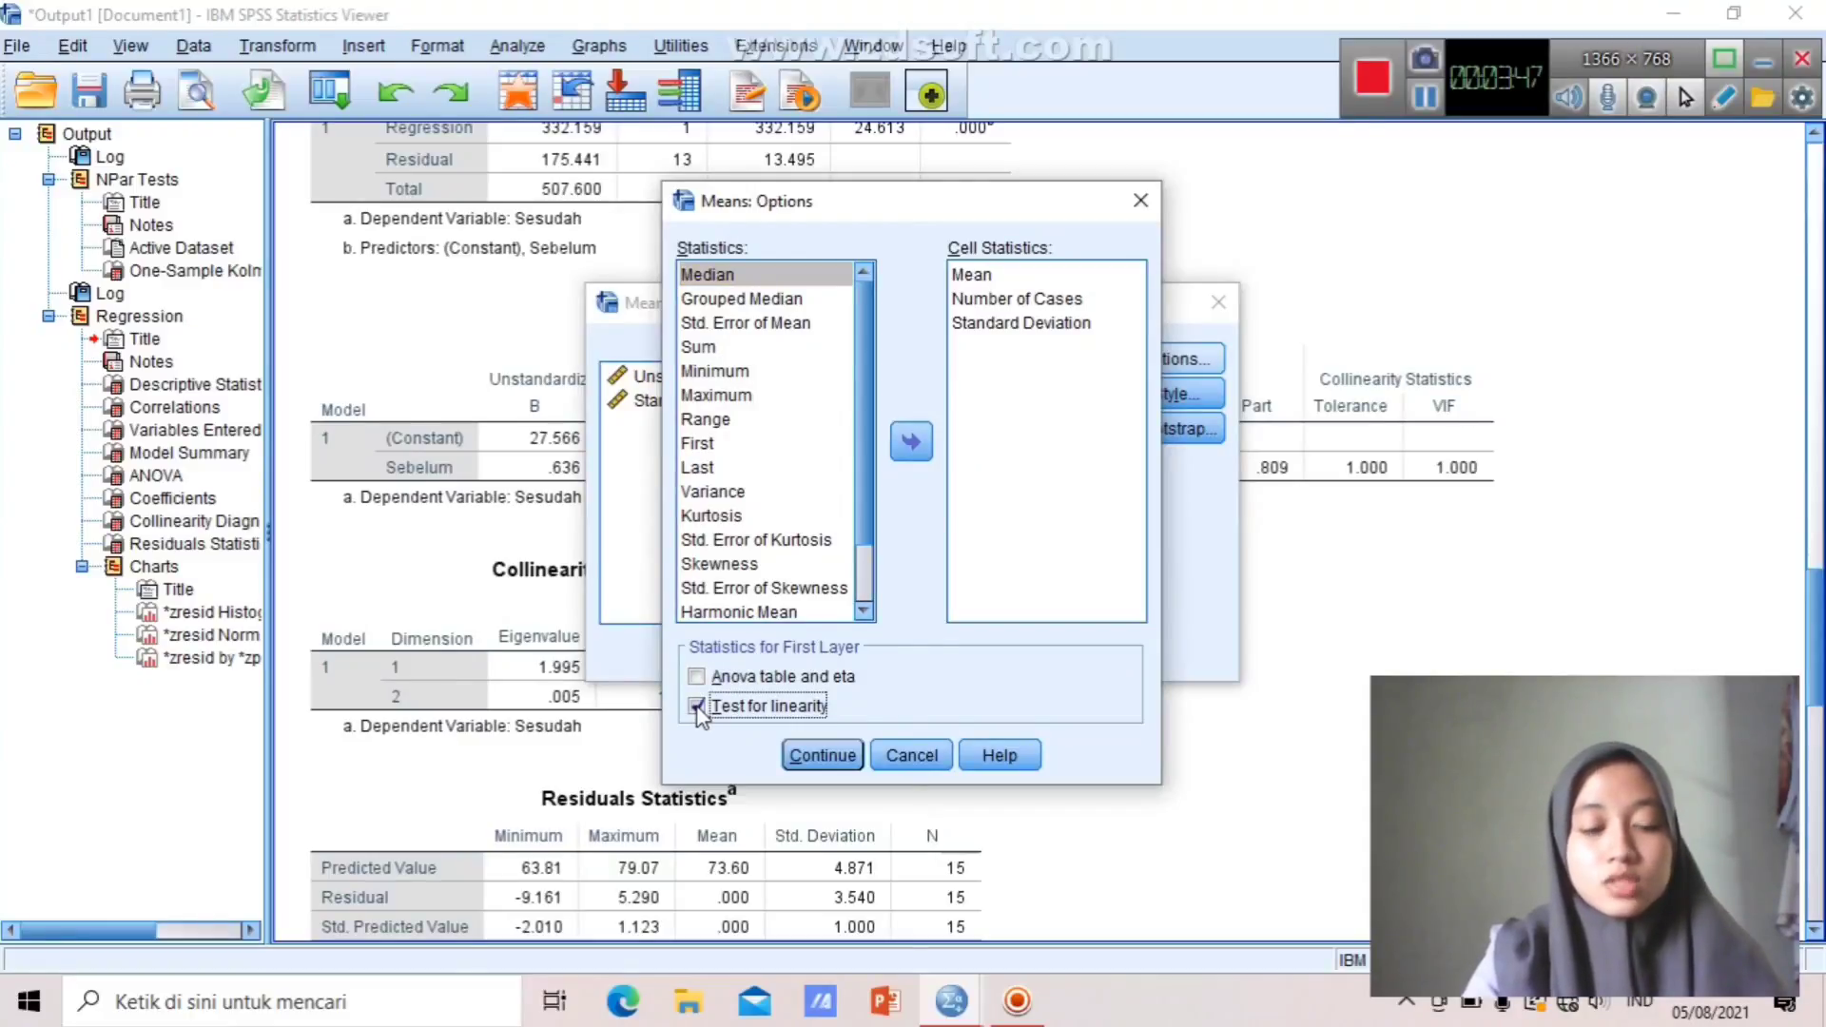
{"action": "left_click", "coordinate": [820, 756]}
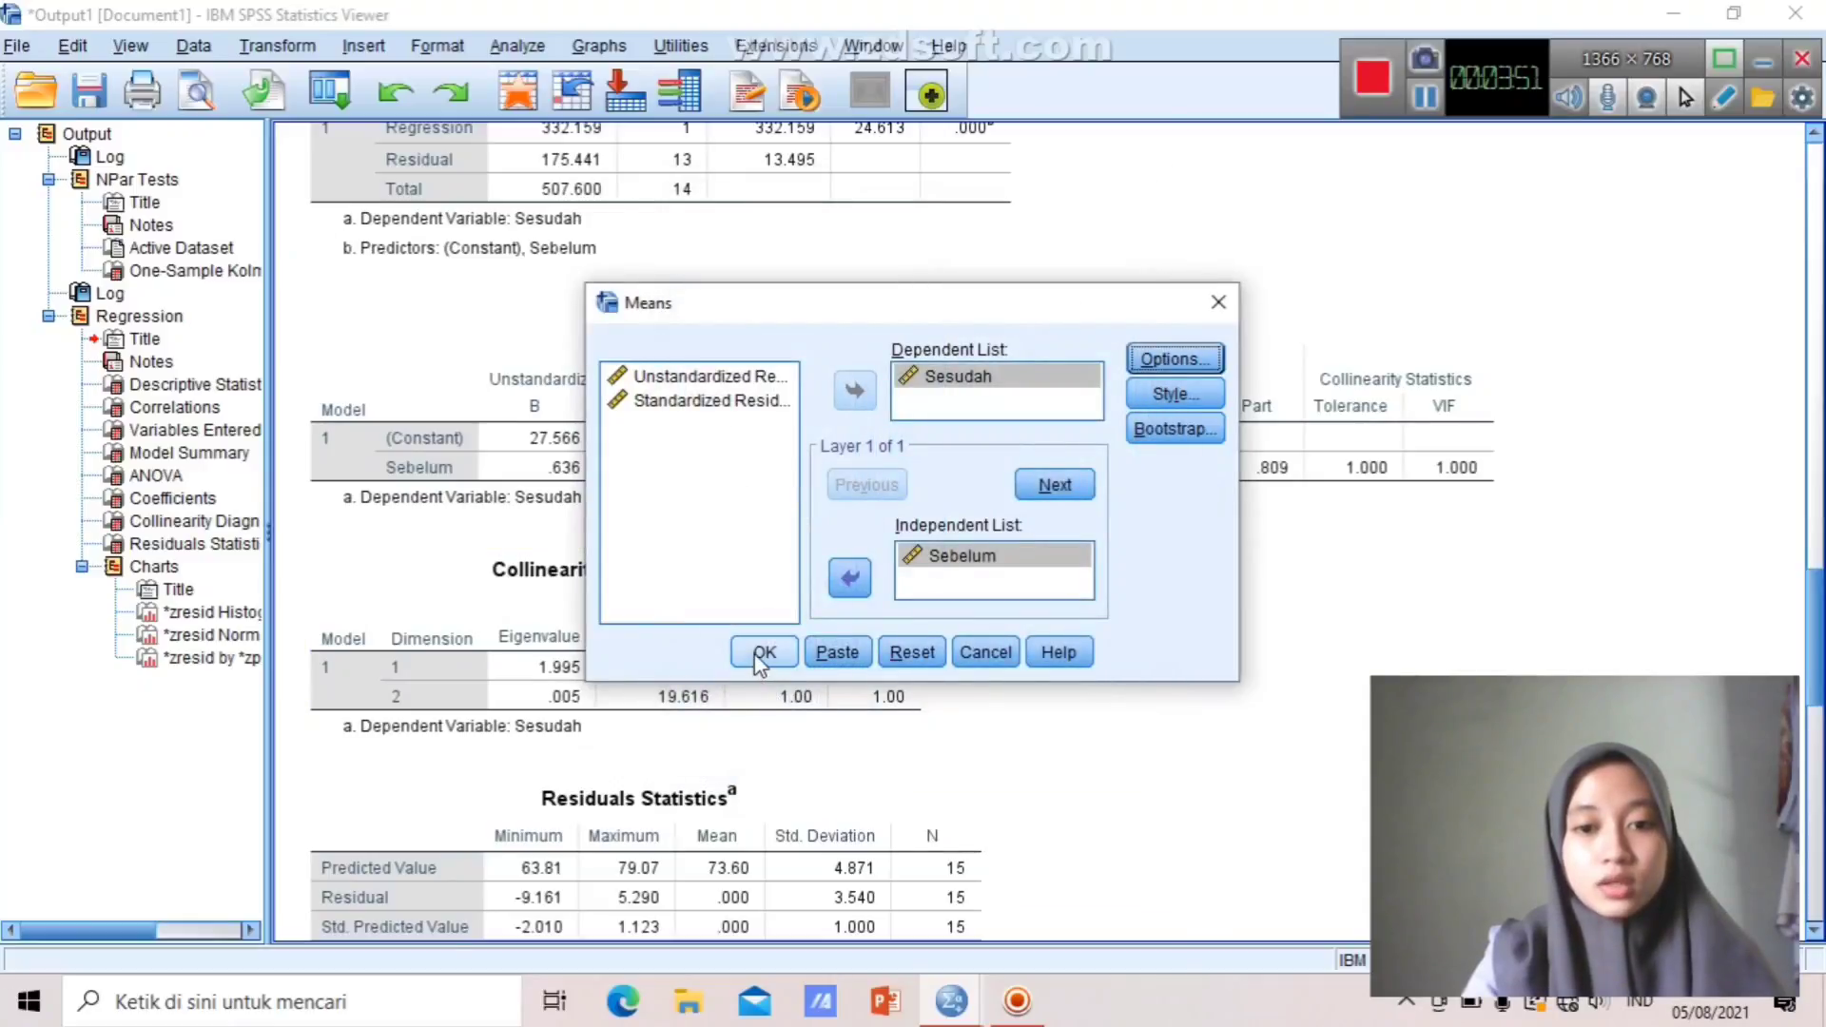
{"action": "left_click", "coordinate": [757, 653]}
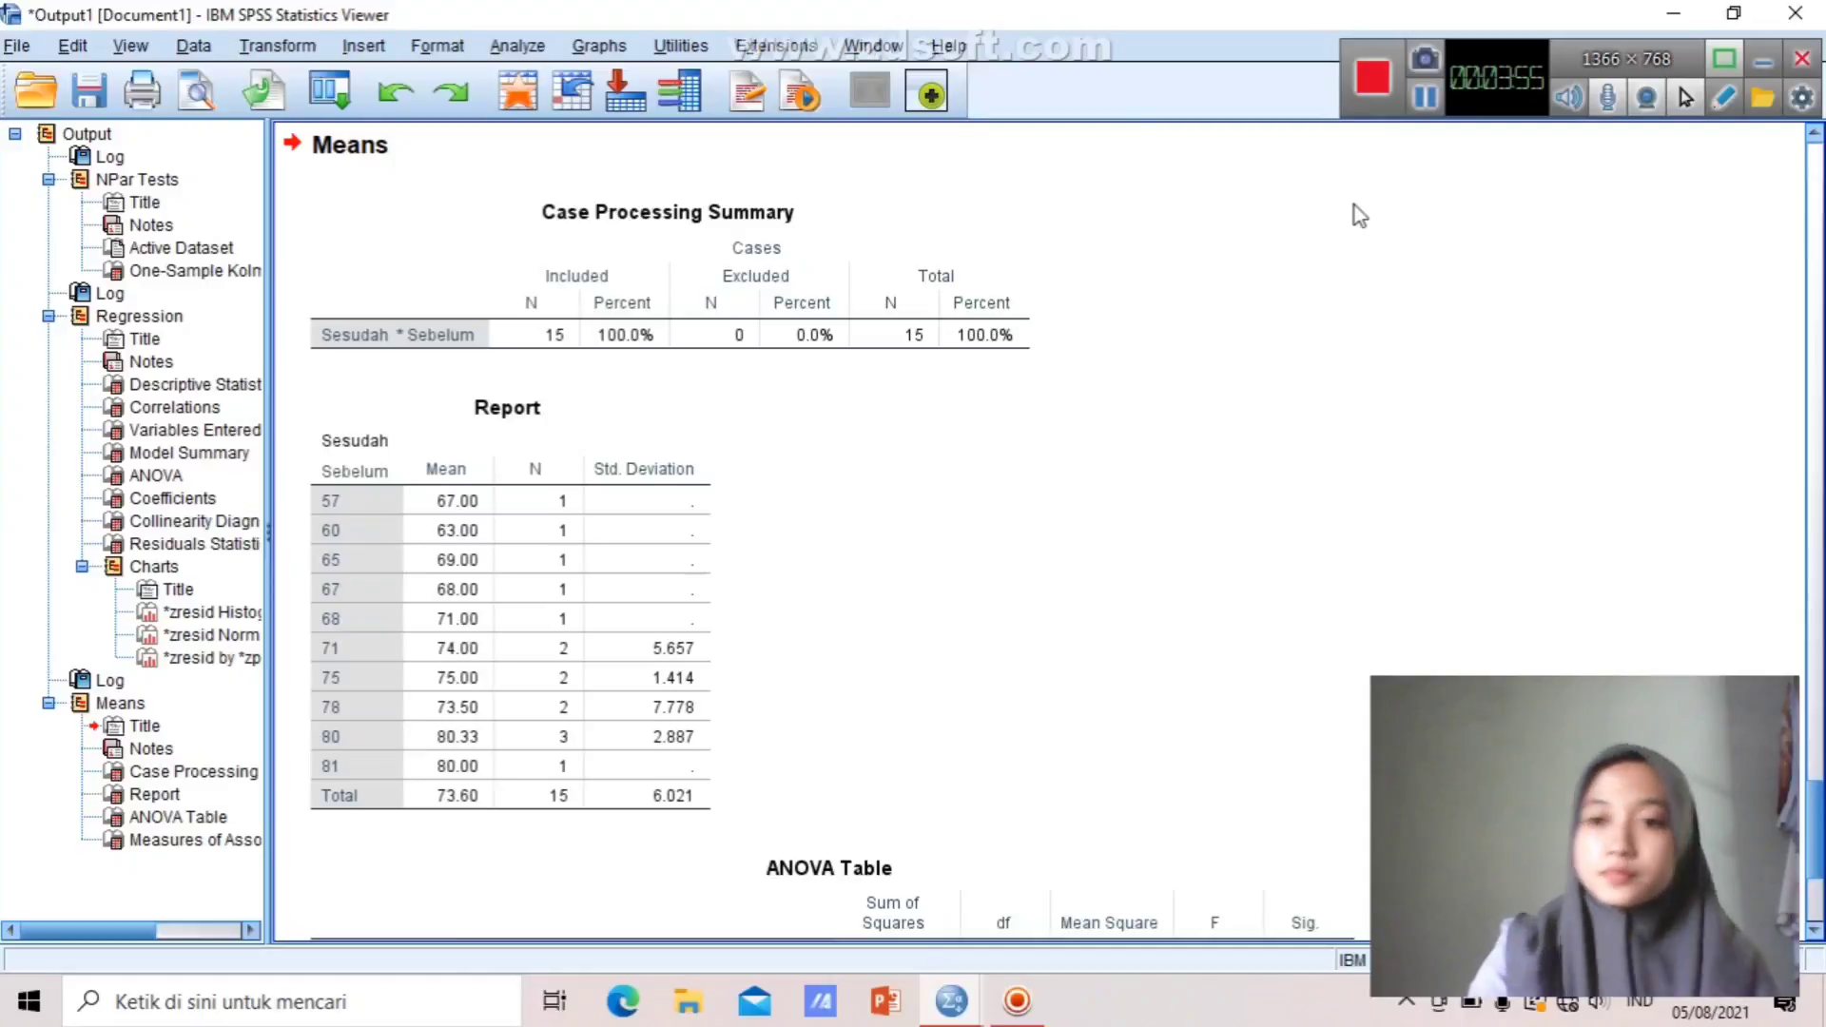
Examine the Means ANOVA table for linearity, the regression Model Summary, ANOVA and Coefficients tables, and the residual scatterplot.
{"action": "left_click", "coordinate": [1426, 103]}
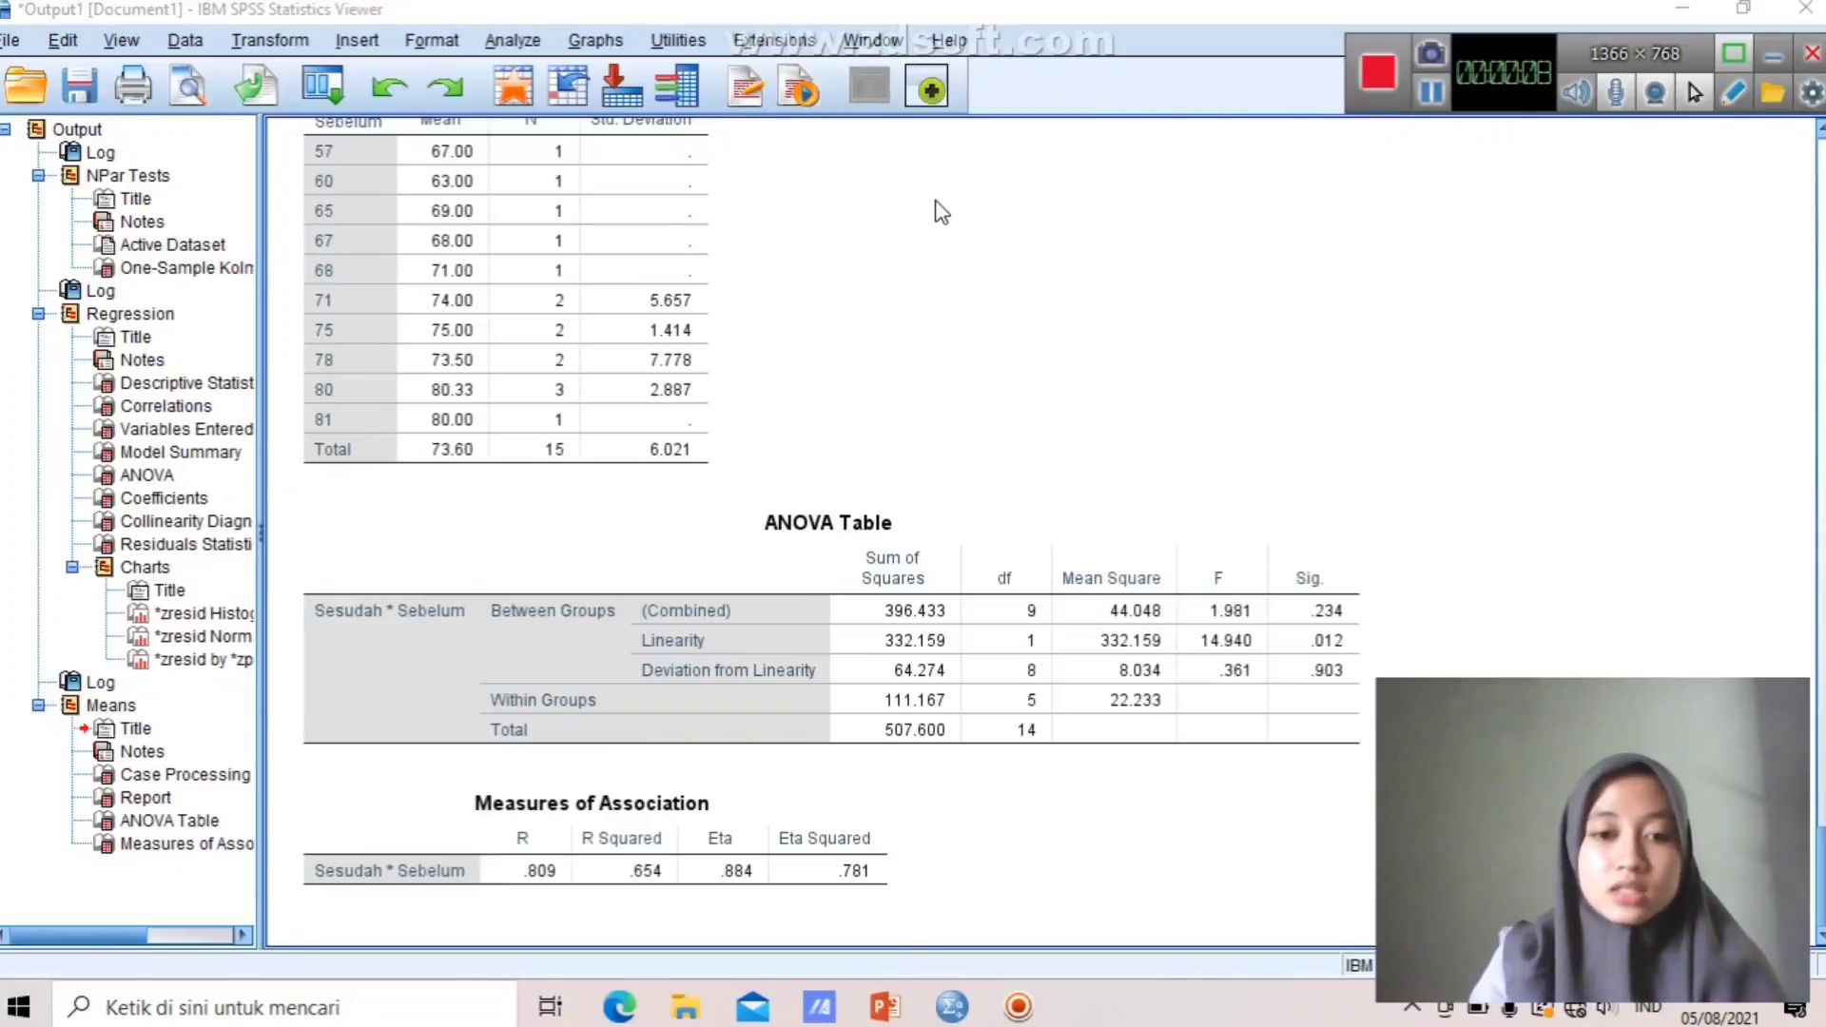
{"action": "left_click", "coordinate": [820, 618]}
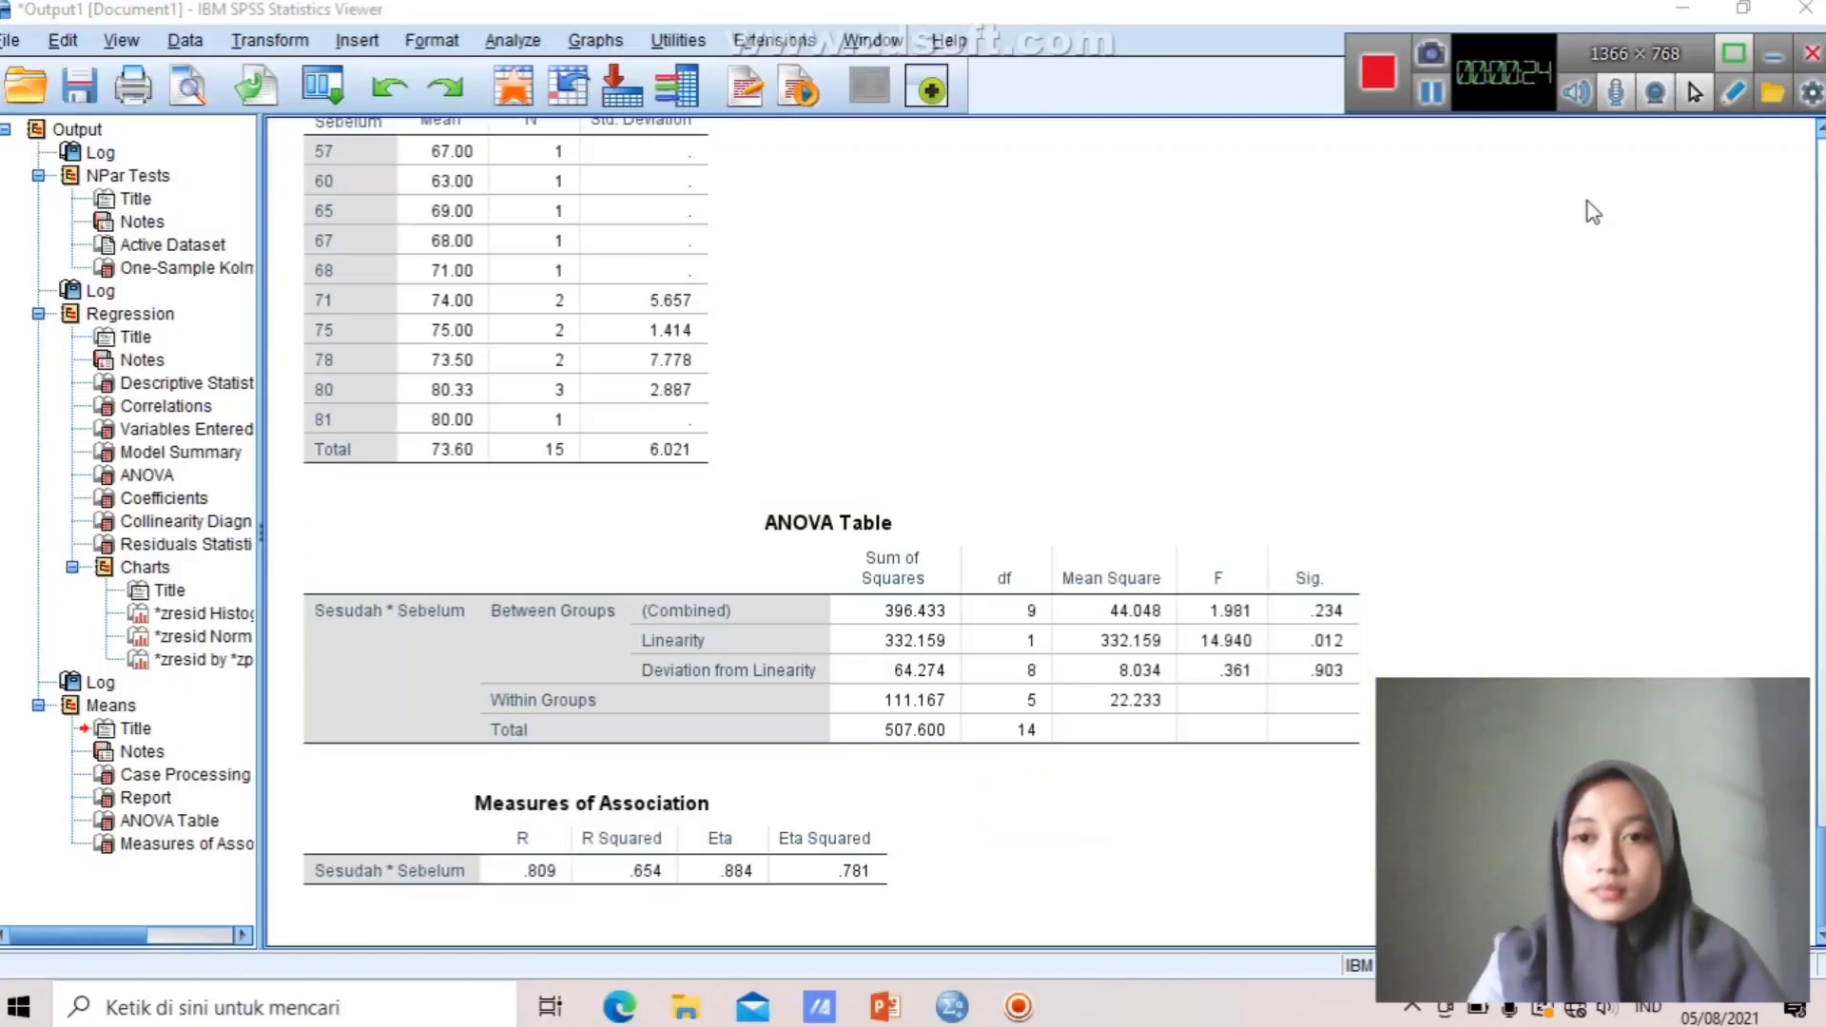
{"action": "left_click", "coordinate": [1431, 96]}
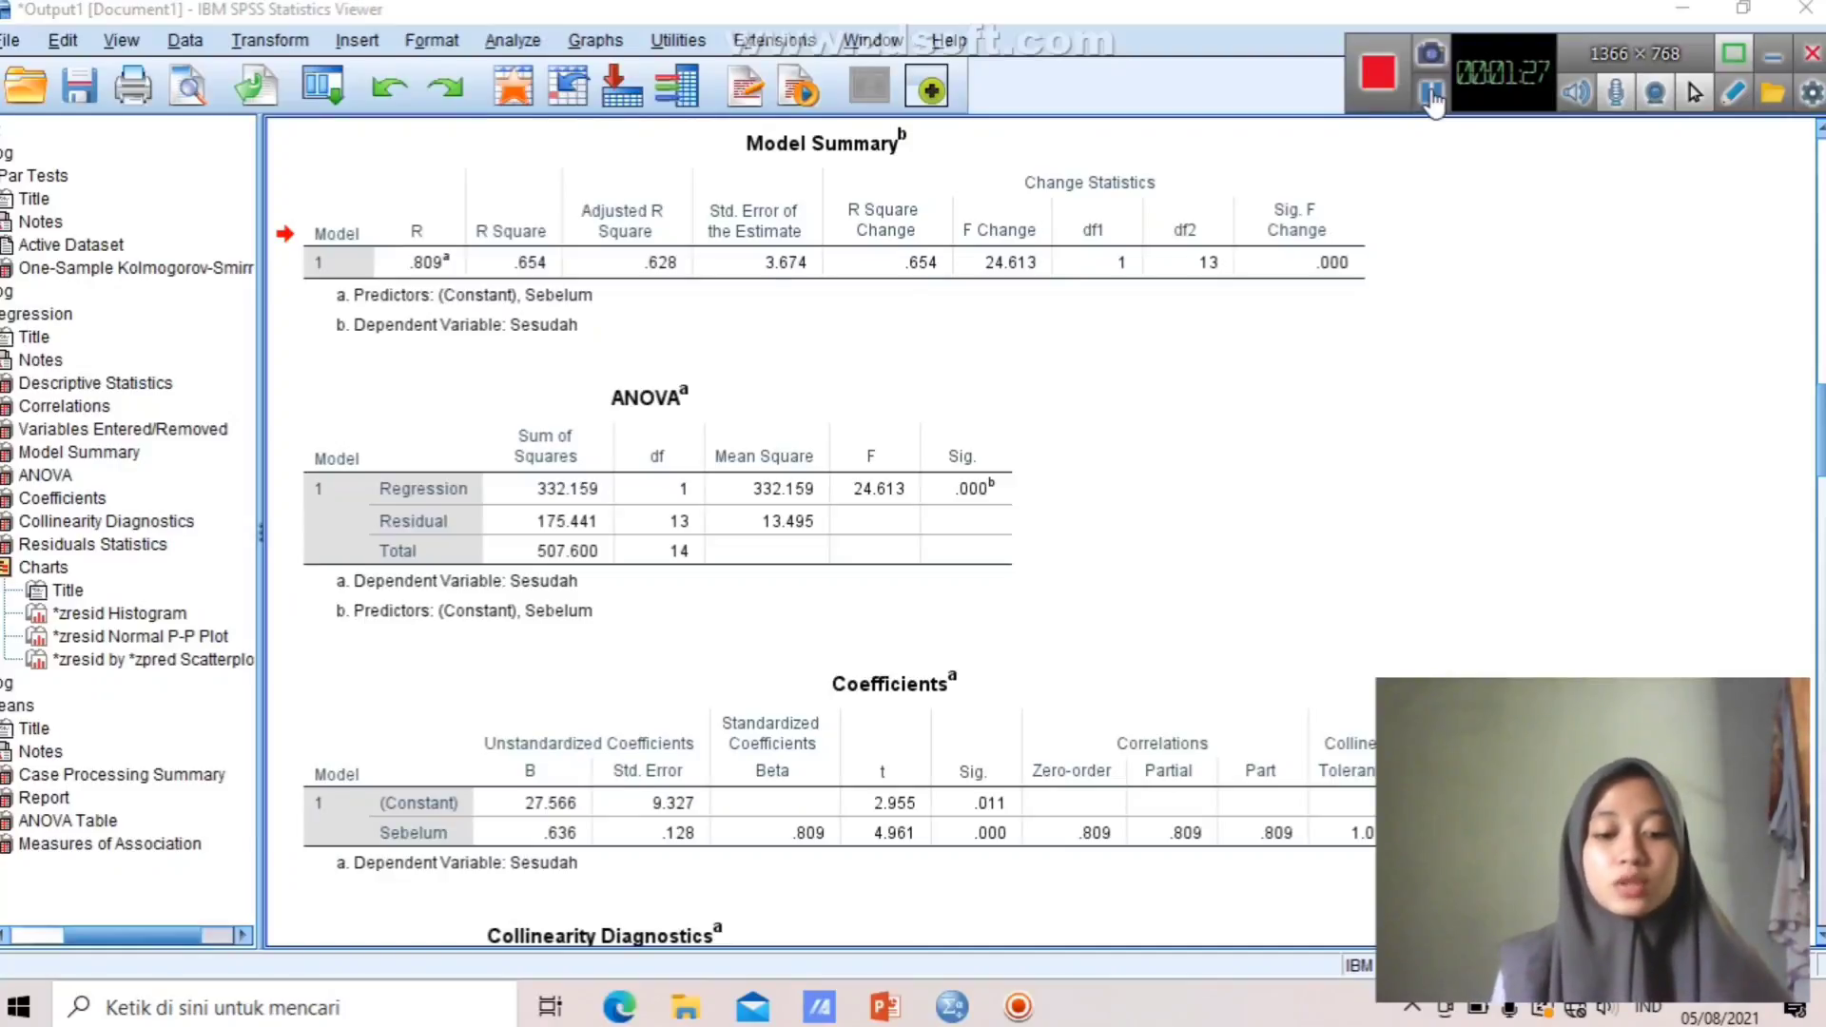
{"action": "left_click", "coordinate": [1247, 152]}
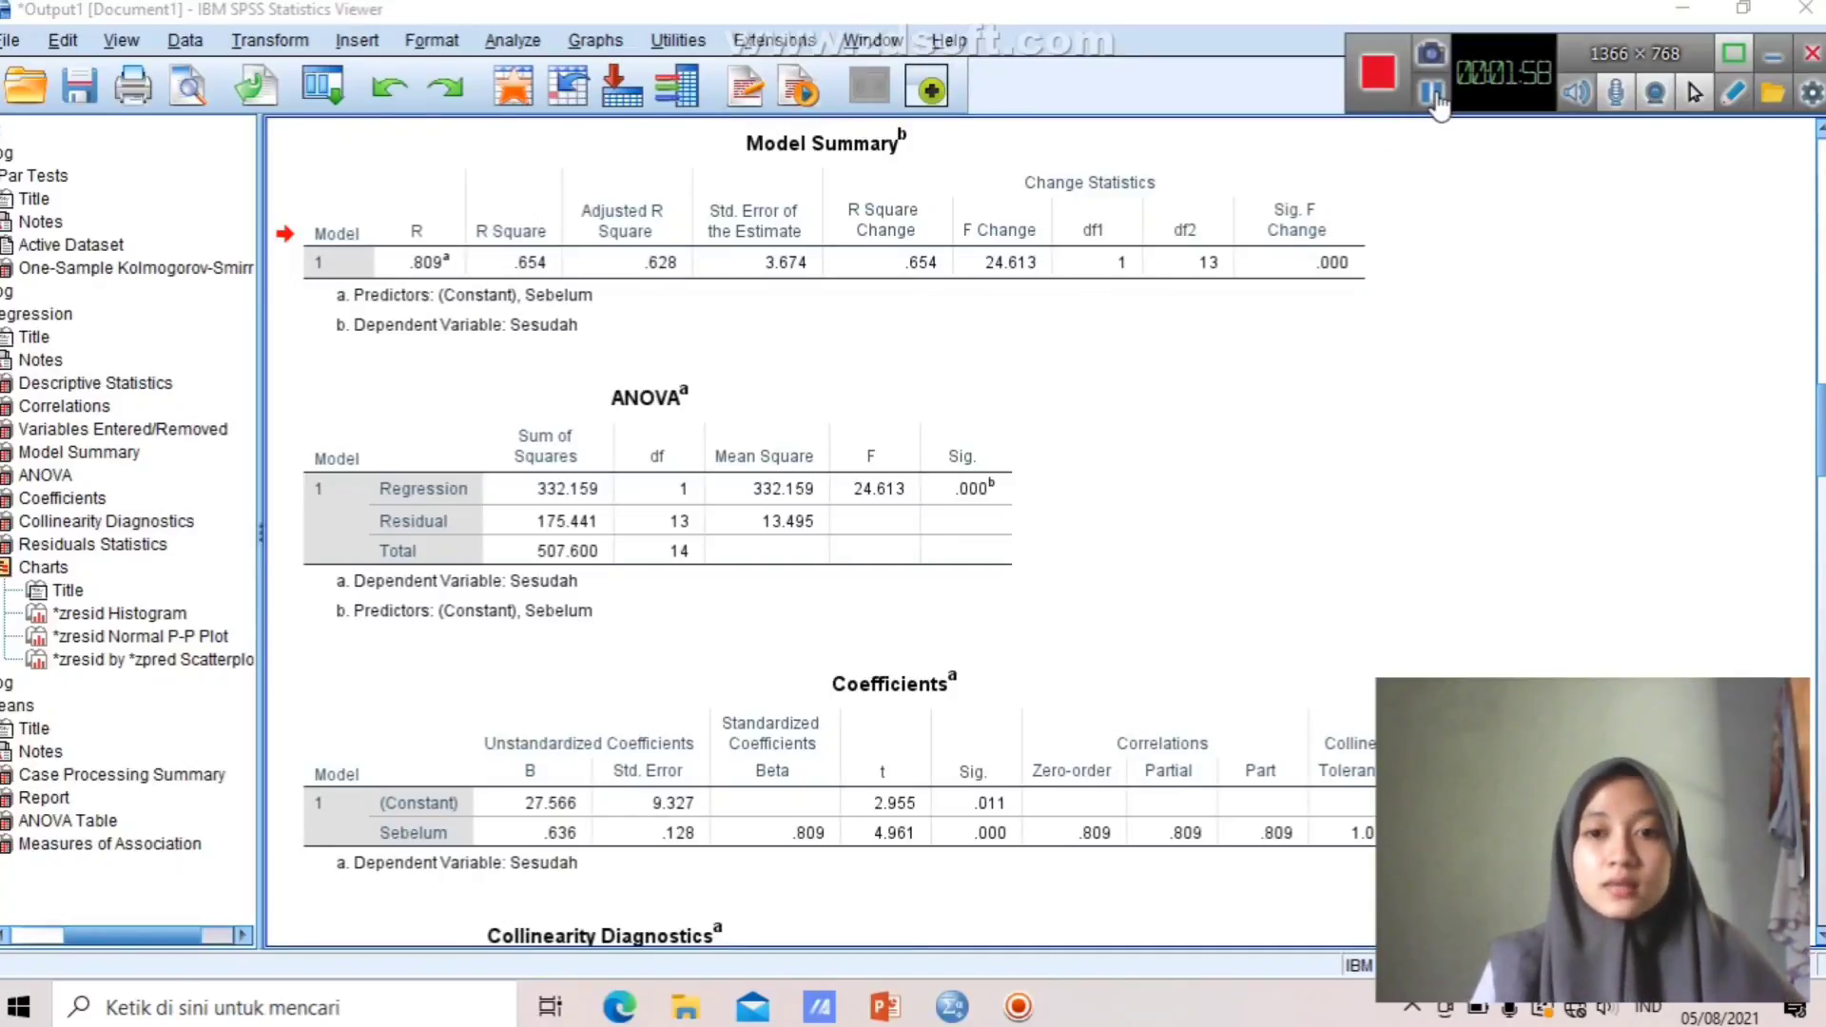
{"action": "left_click", "coordinate": [859, 421]}
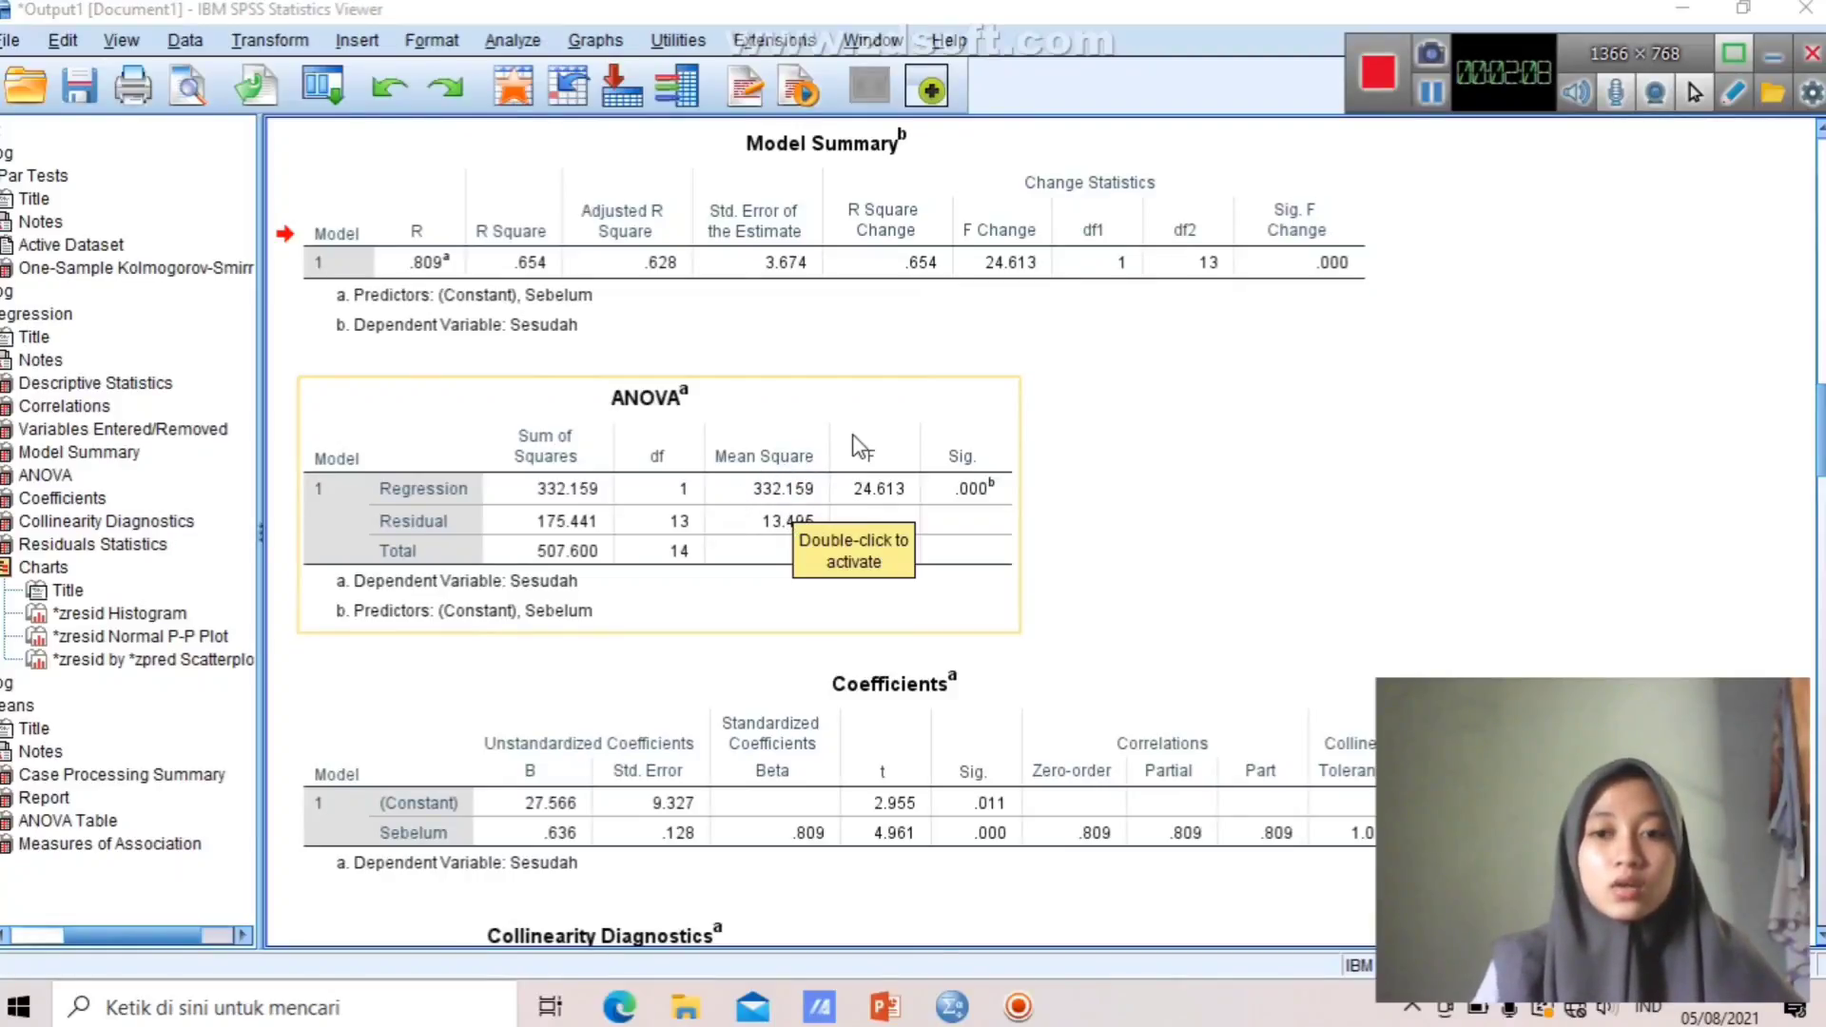
{"action": "left_click", "coordinate": [1110, 341]}
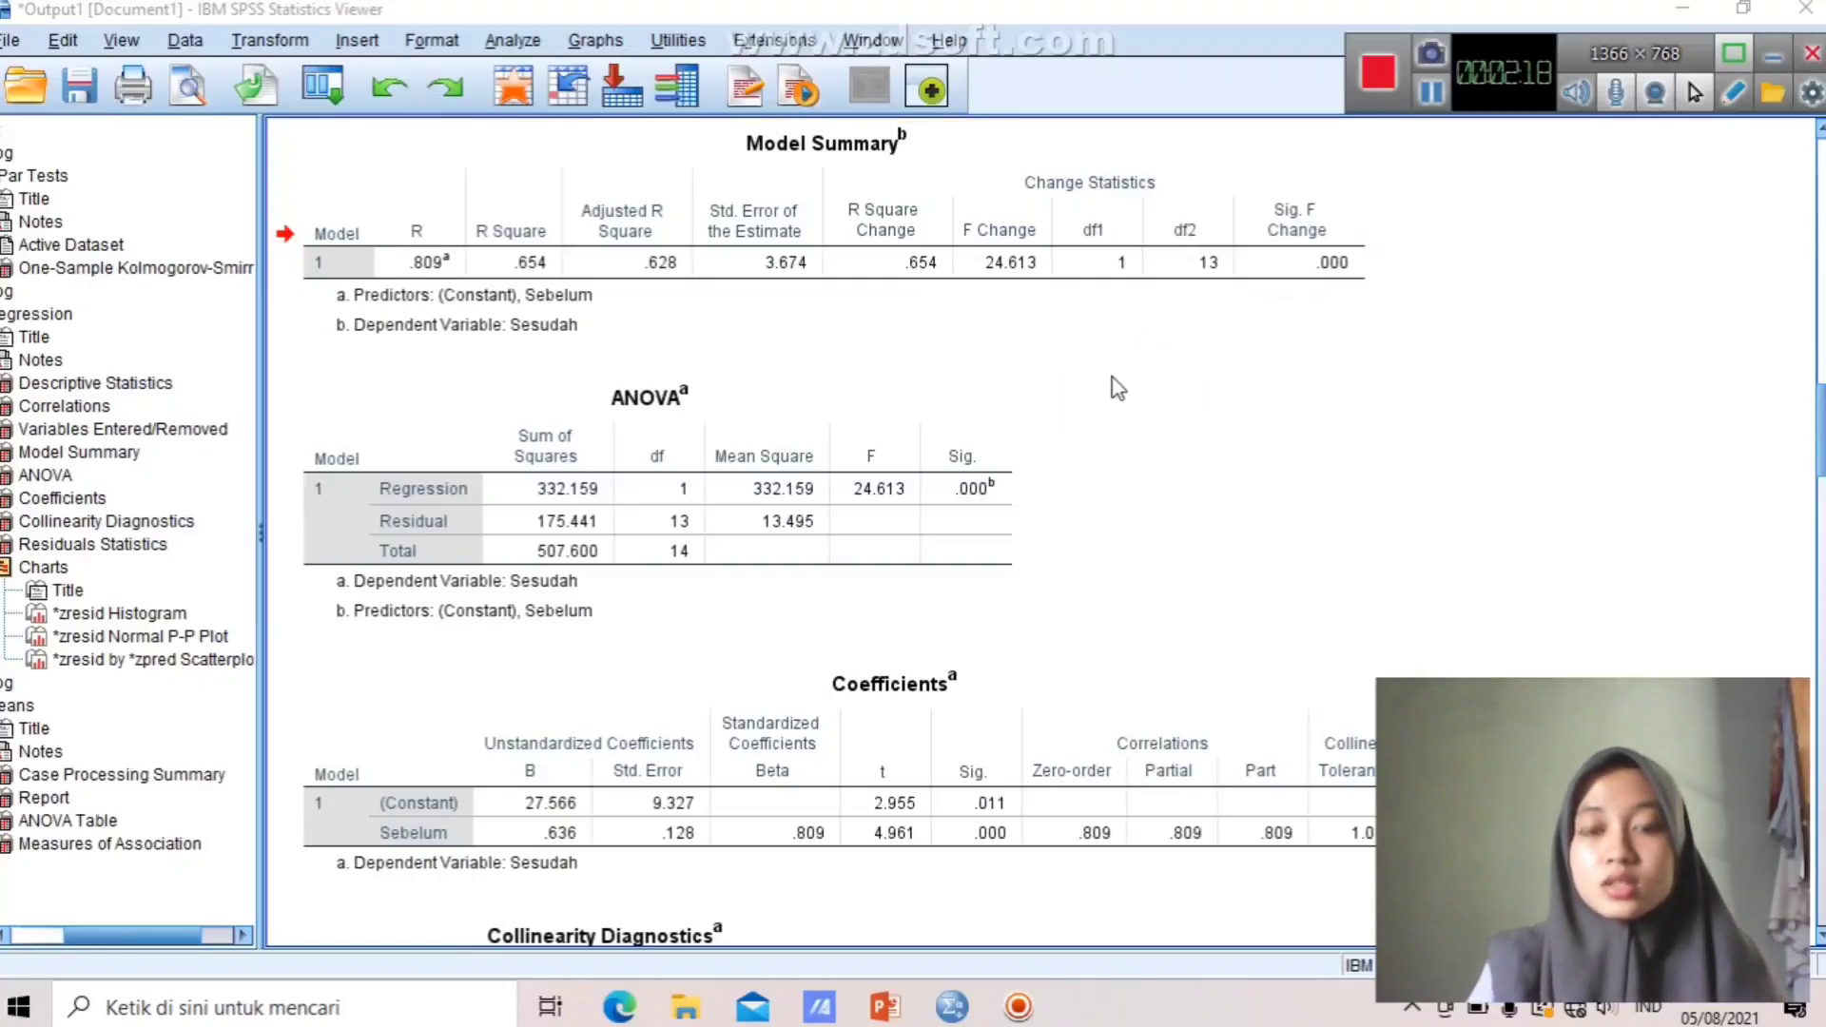
{"action": "left_click", "coordinate": [1426, 98]}
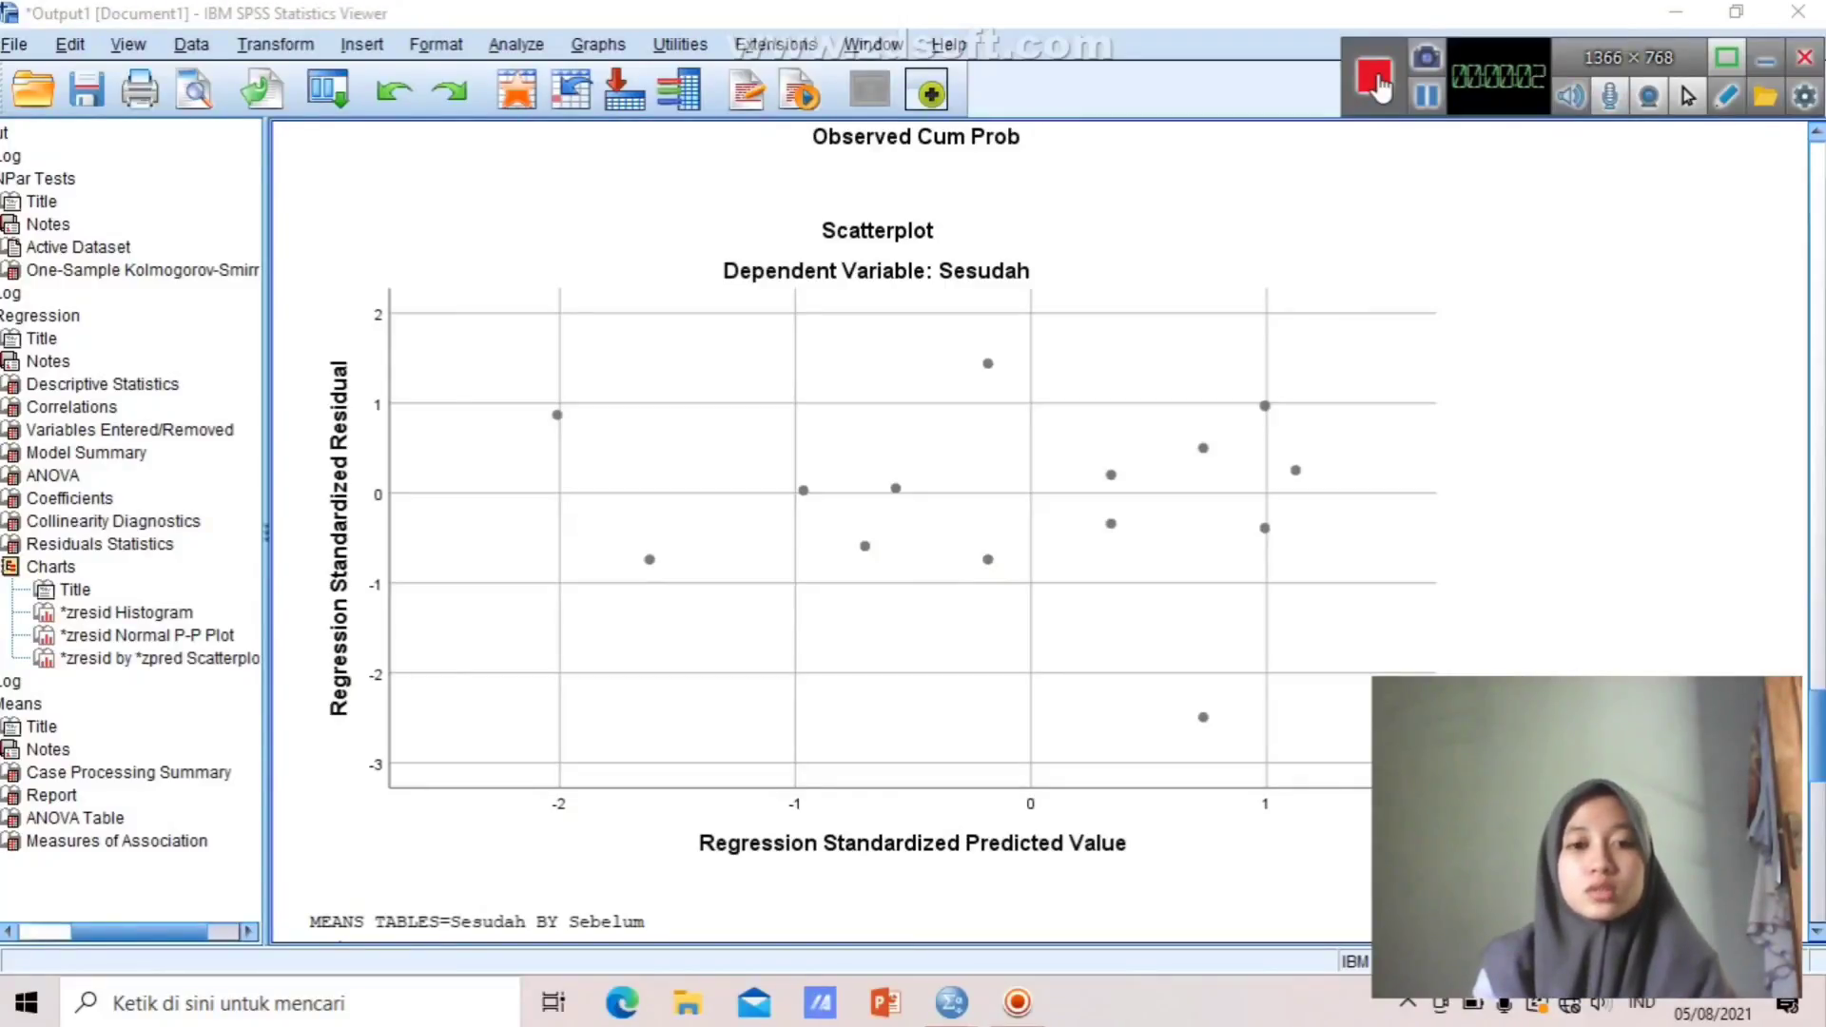
{"action": "left_click", "coordinate": [1320, 373]}
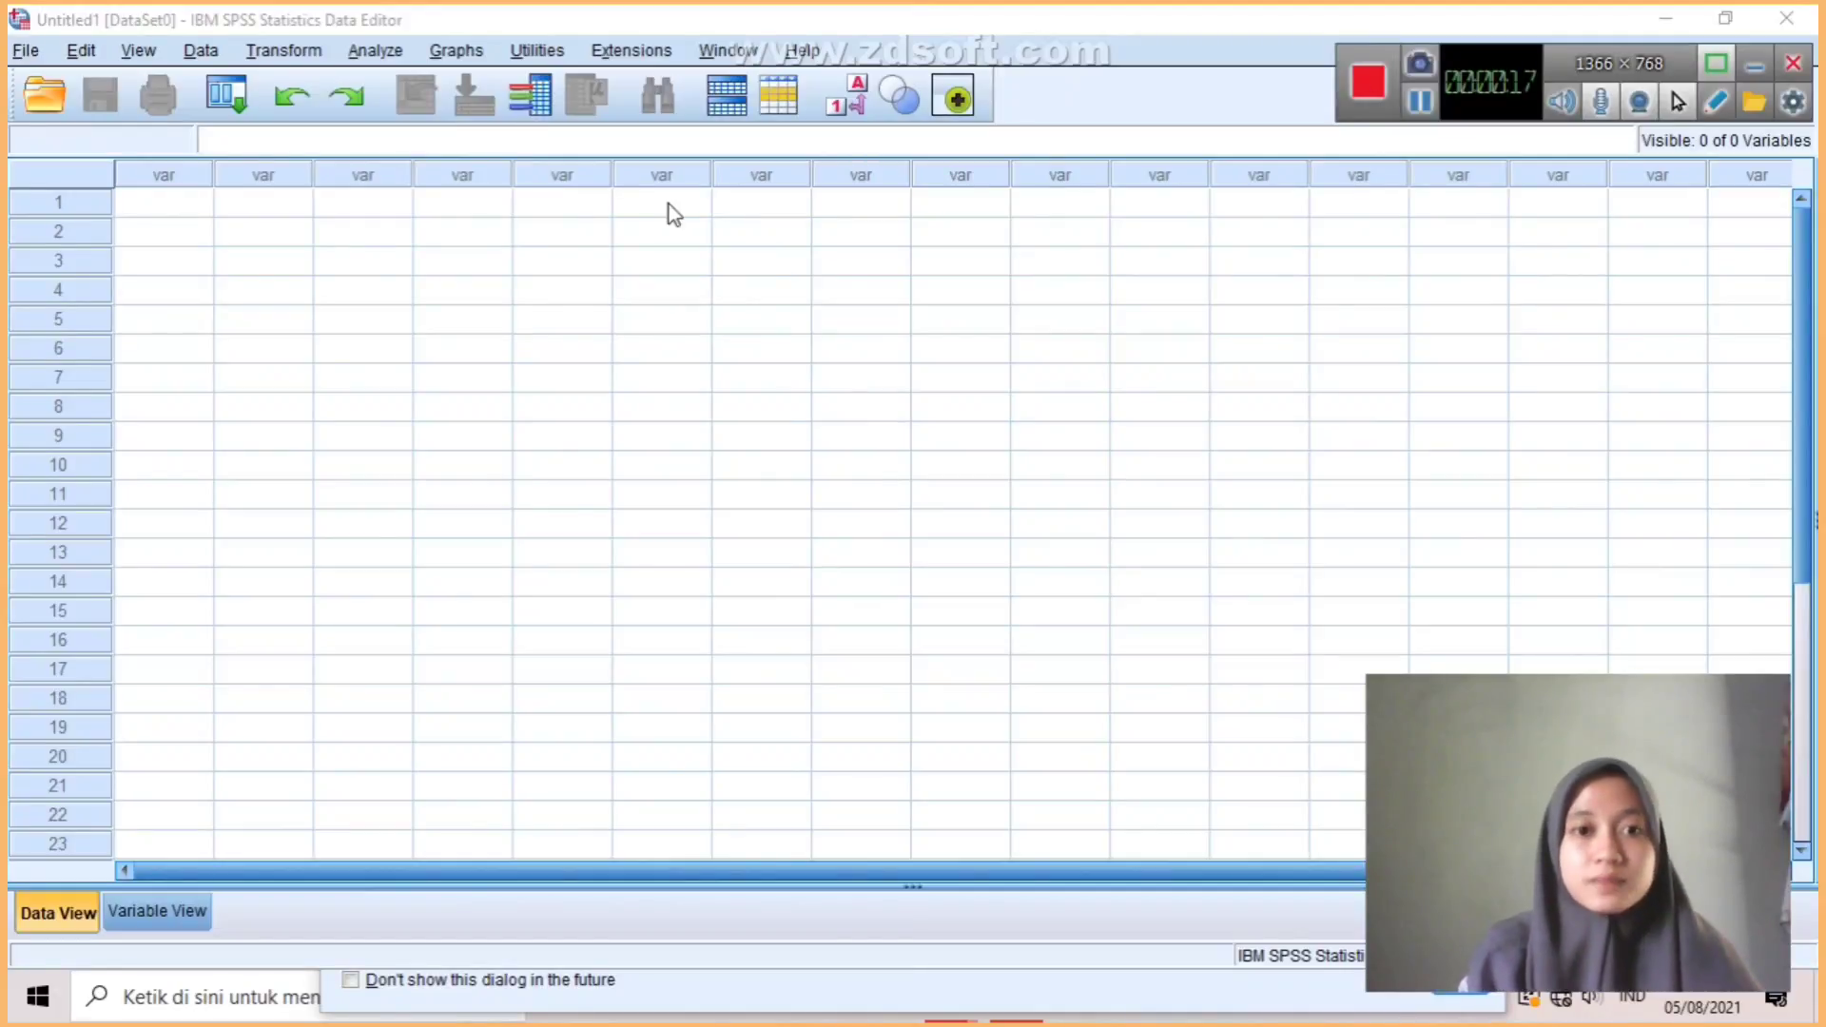
Import Sheet1 of the Excel file data input statistik.xlsx from the PGSD A3 folder, reading variable names from the first row.
{"action": "left_click", "coordinate": [284, 61]}
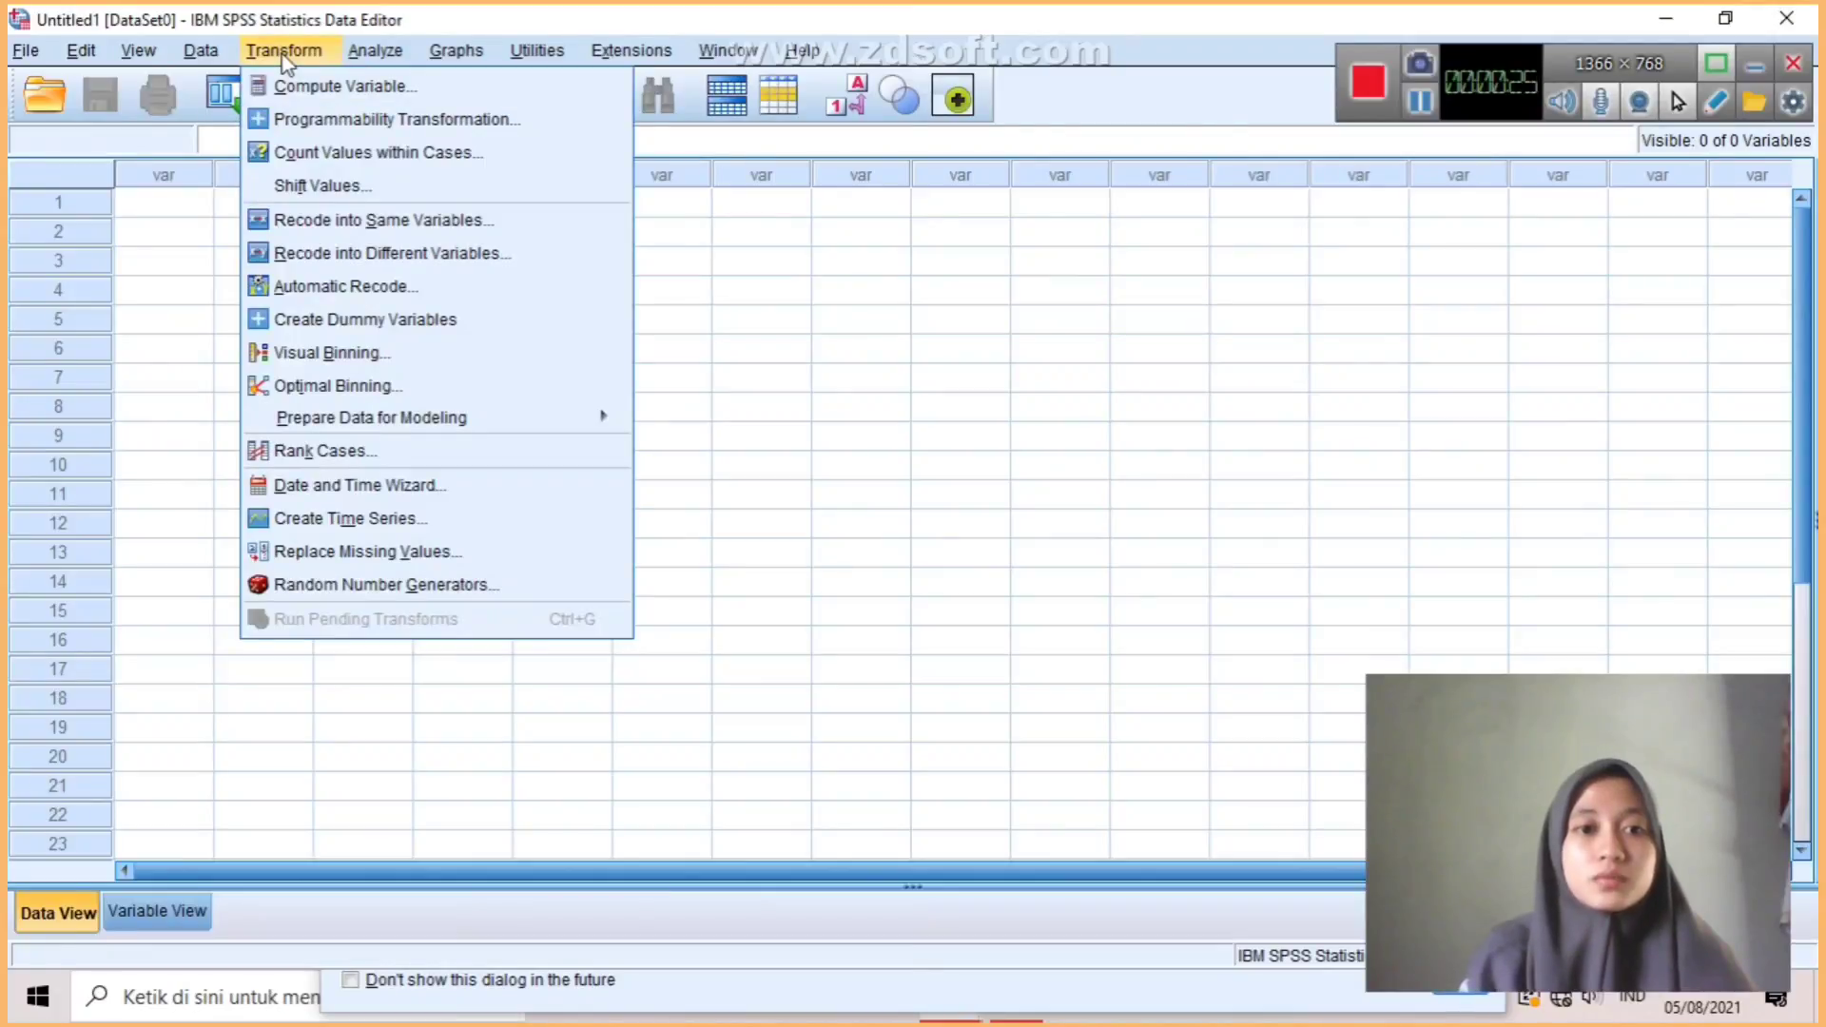
{"action": "left_click", "coordinate": [315, 89]}
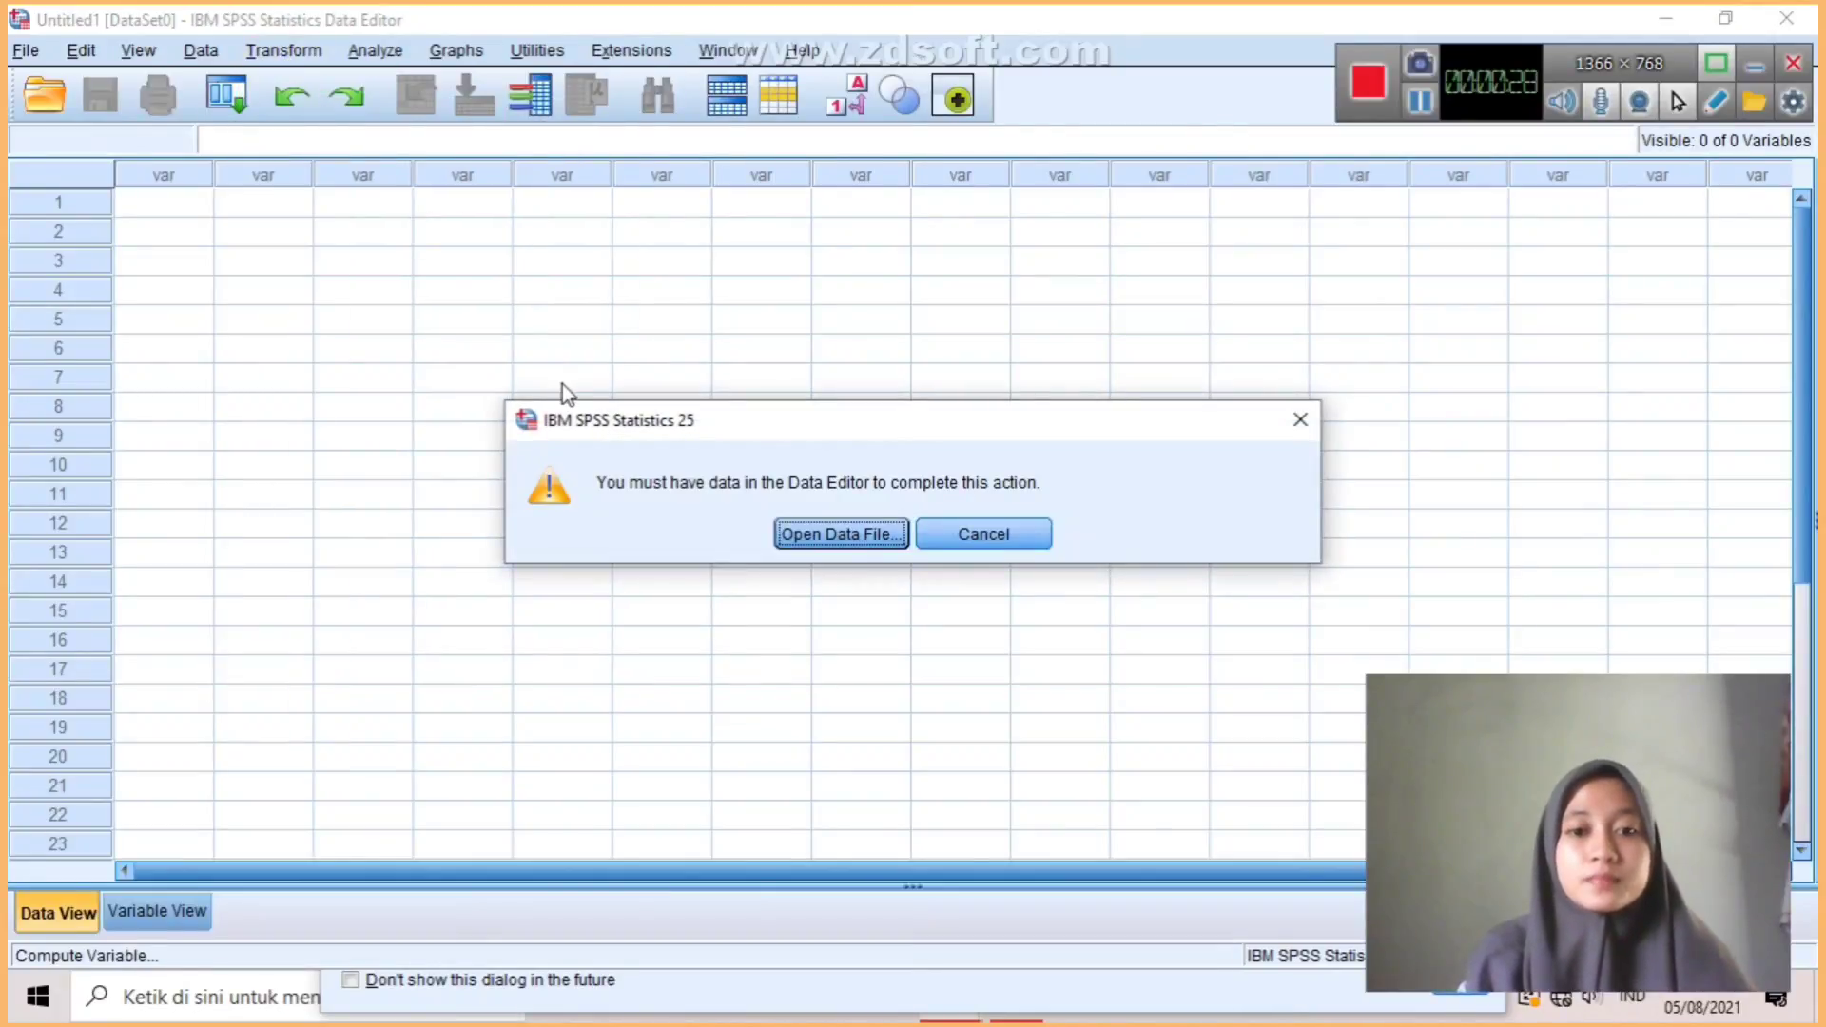
{"action": "left_click", "coordinate": [814, 553]}
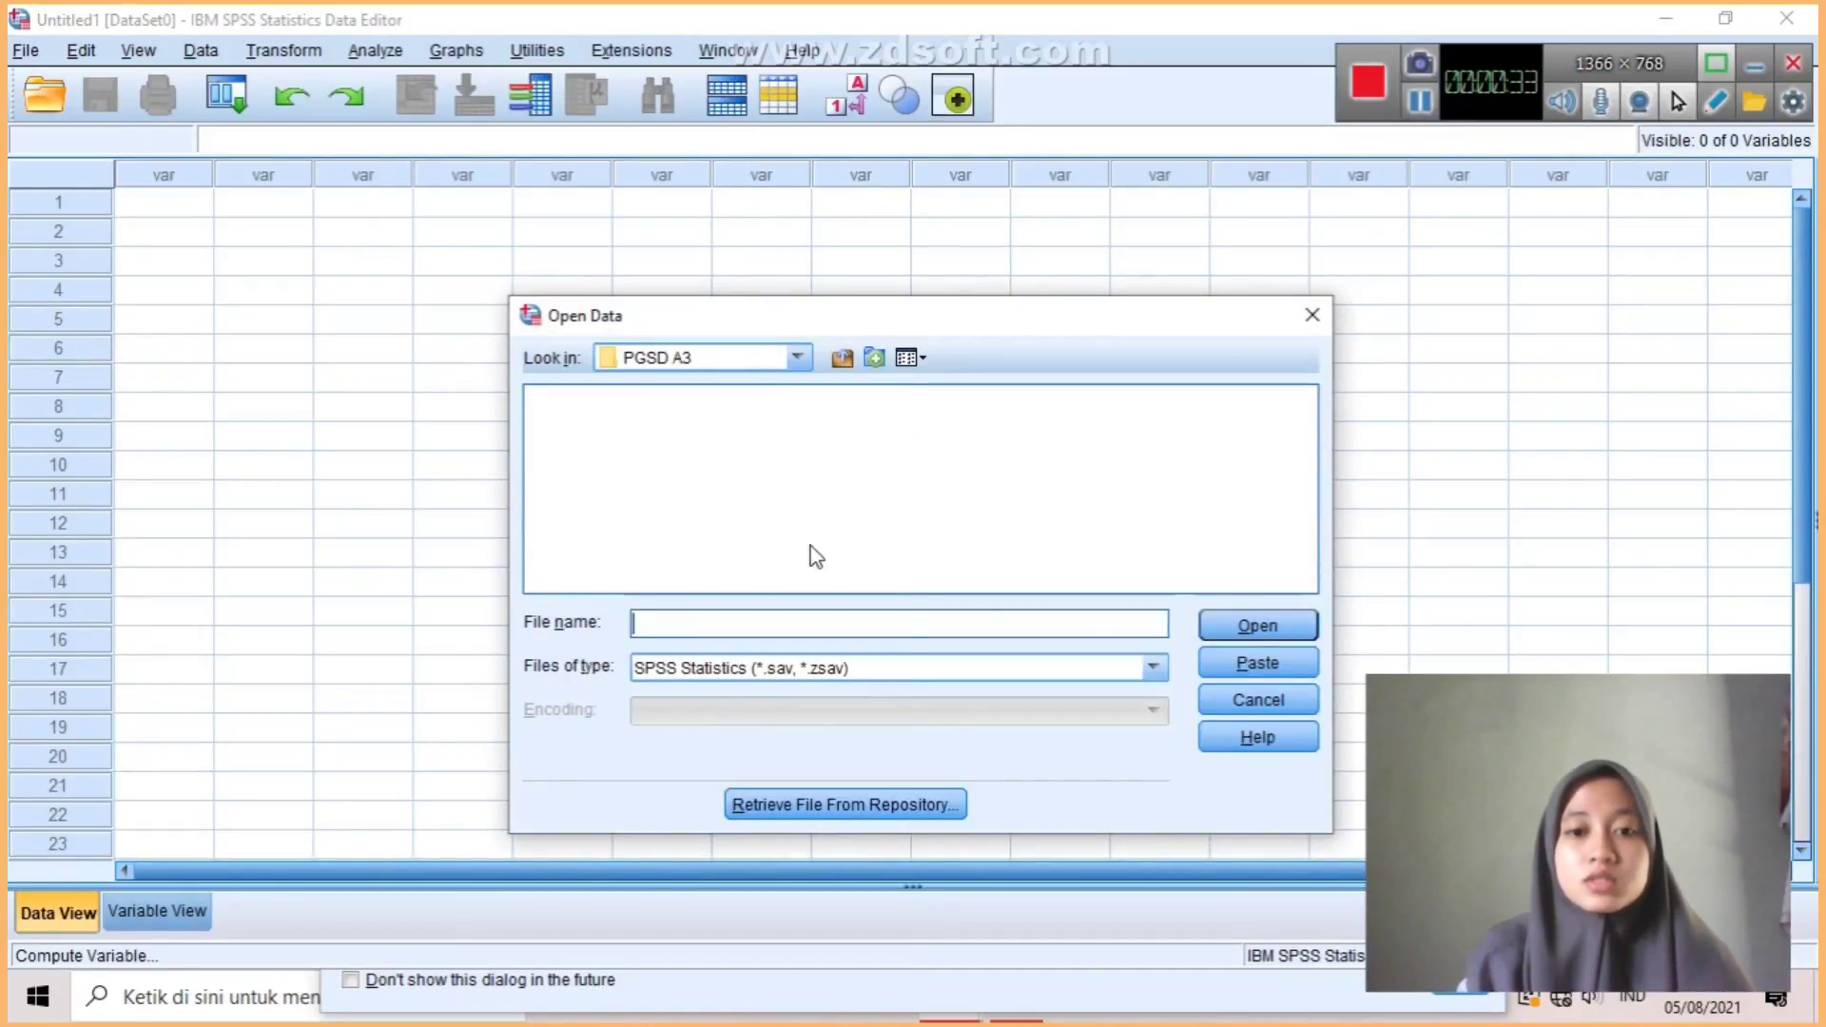
{"action": "left_click", "coordinate": [1154, 669]}
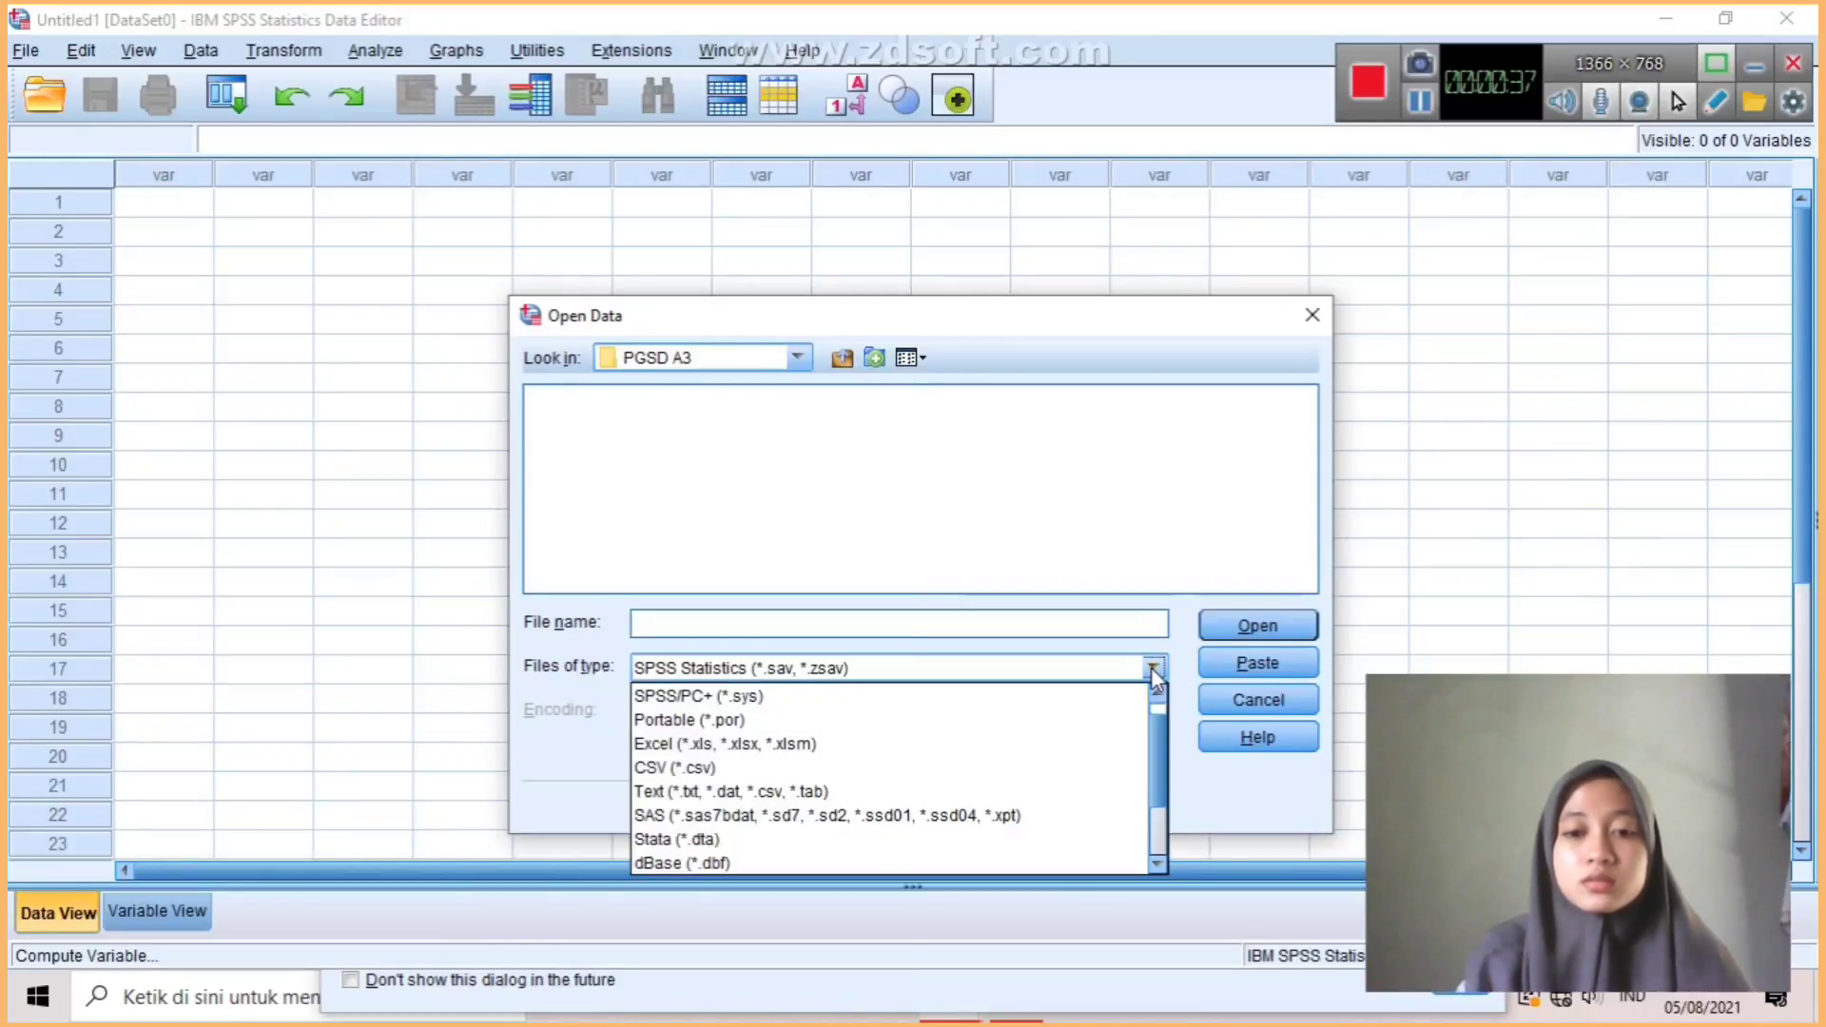
{"action": "left_click", "coordinate": [681, 749]}
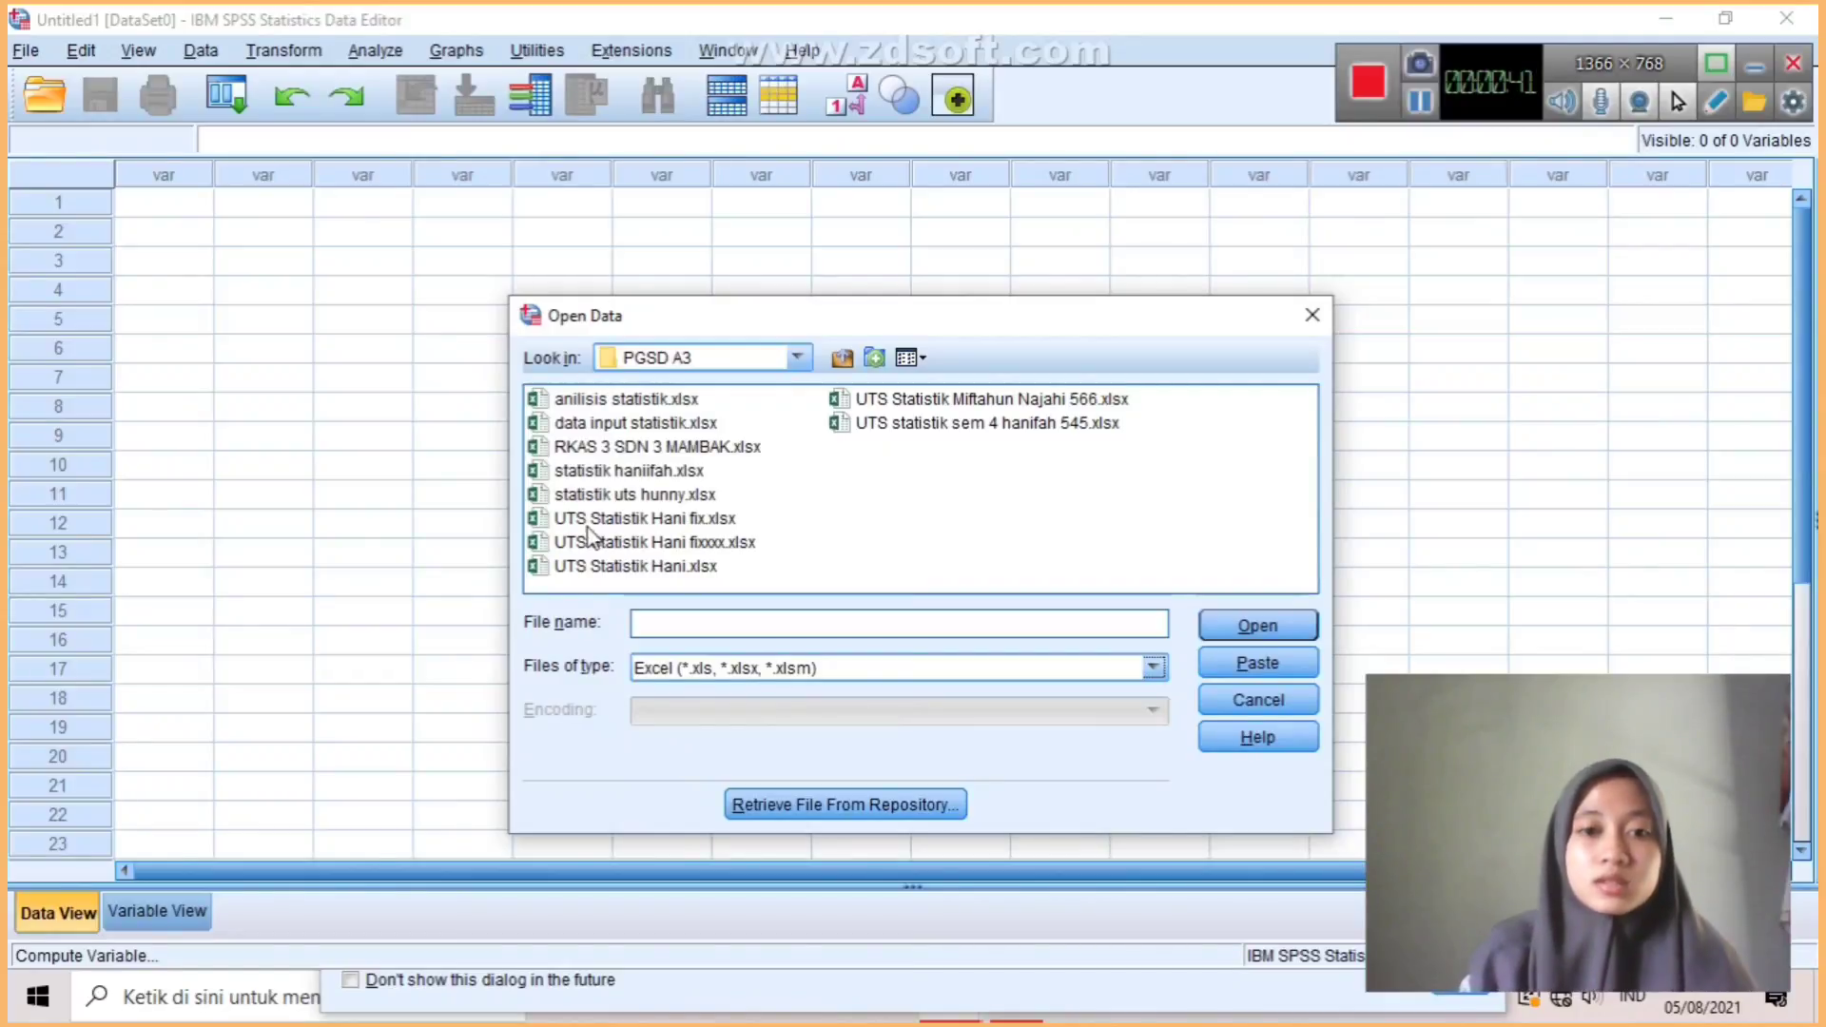
{"action": "left_click", "coordinate": [599, 426]}
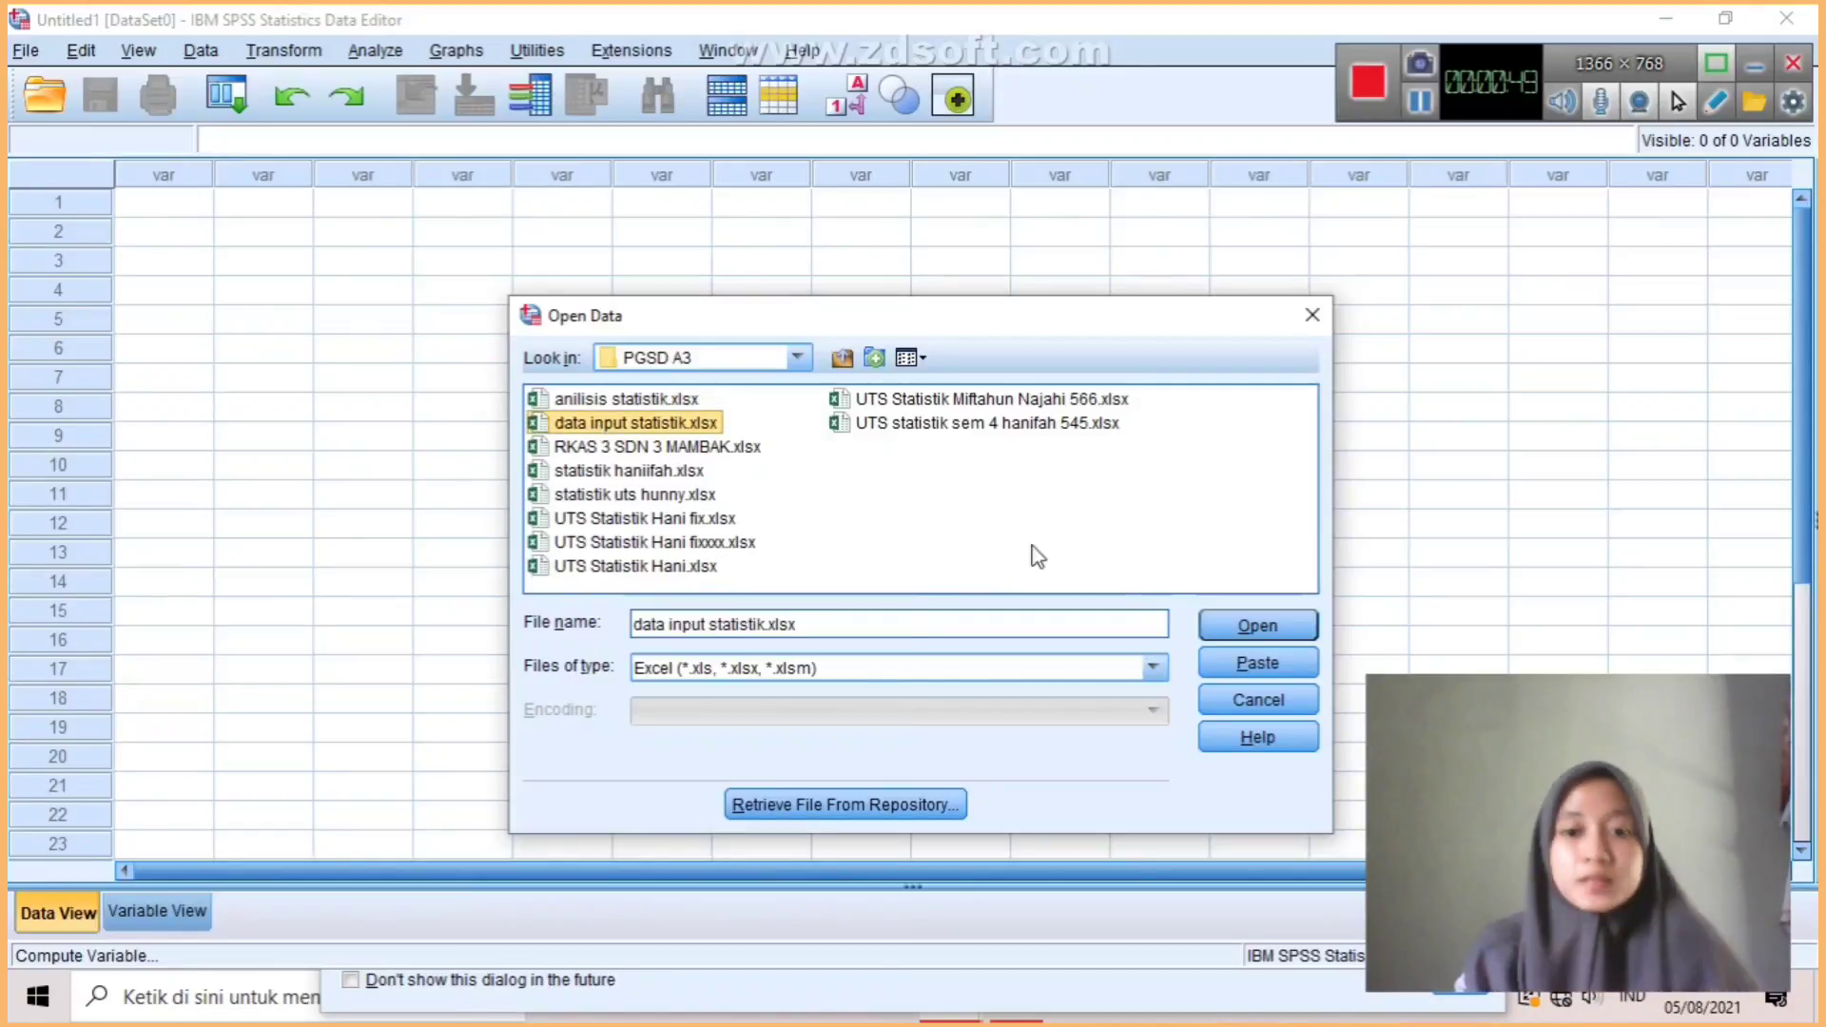
{"action": "left_click", "coordinate": [1230, 629]}
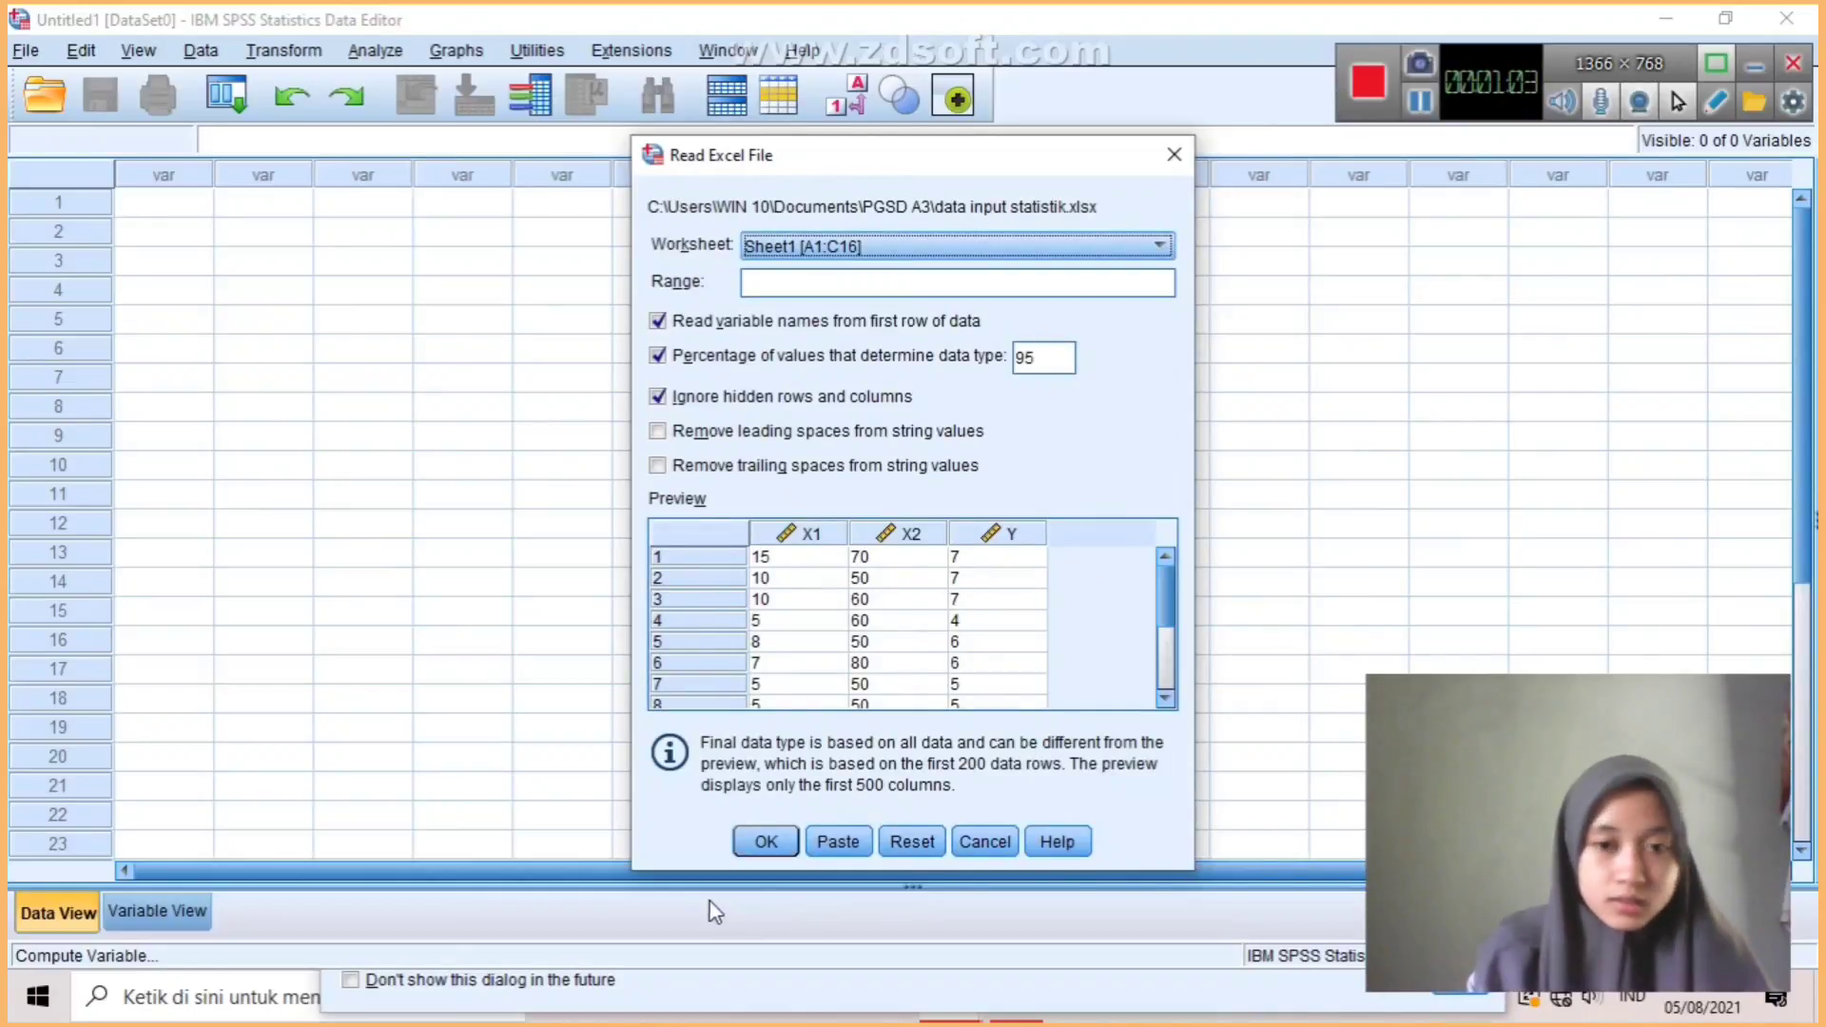
{"action": "left_click", "coordinate": [763, 843]}
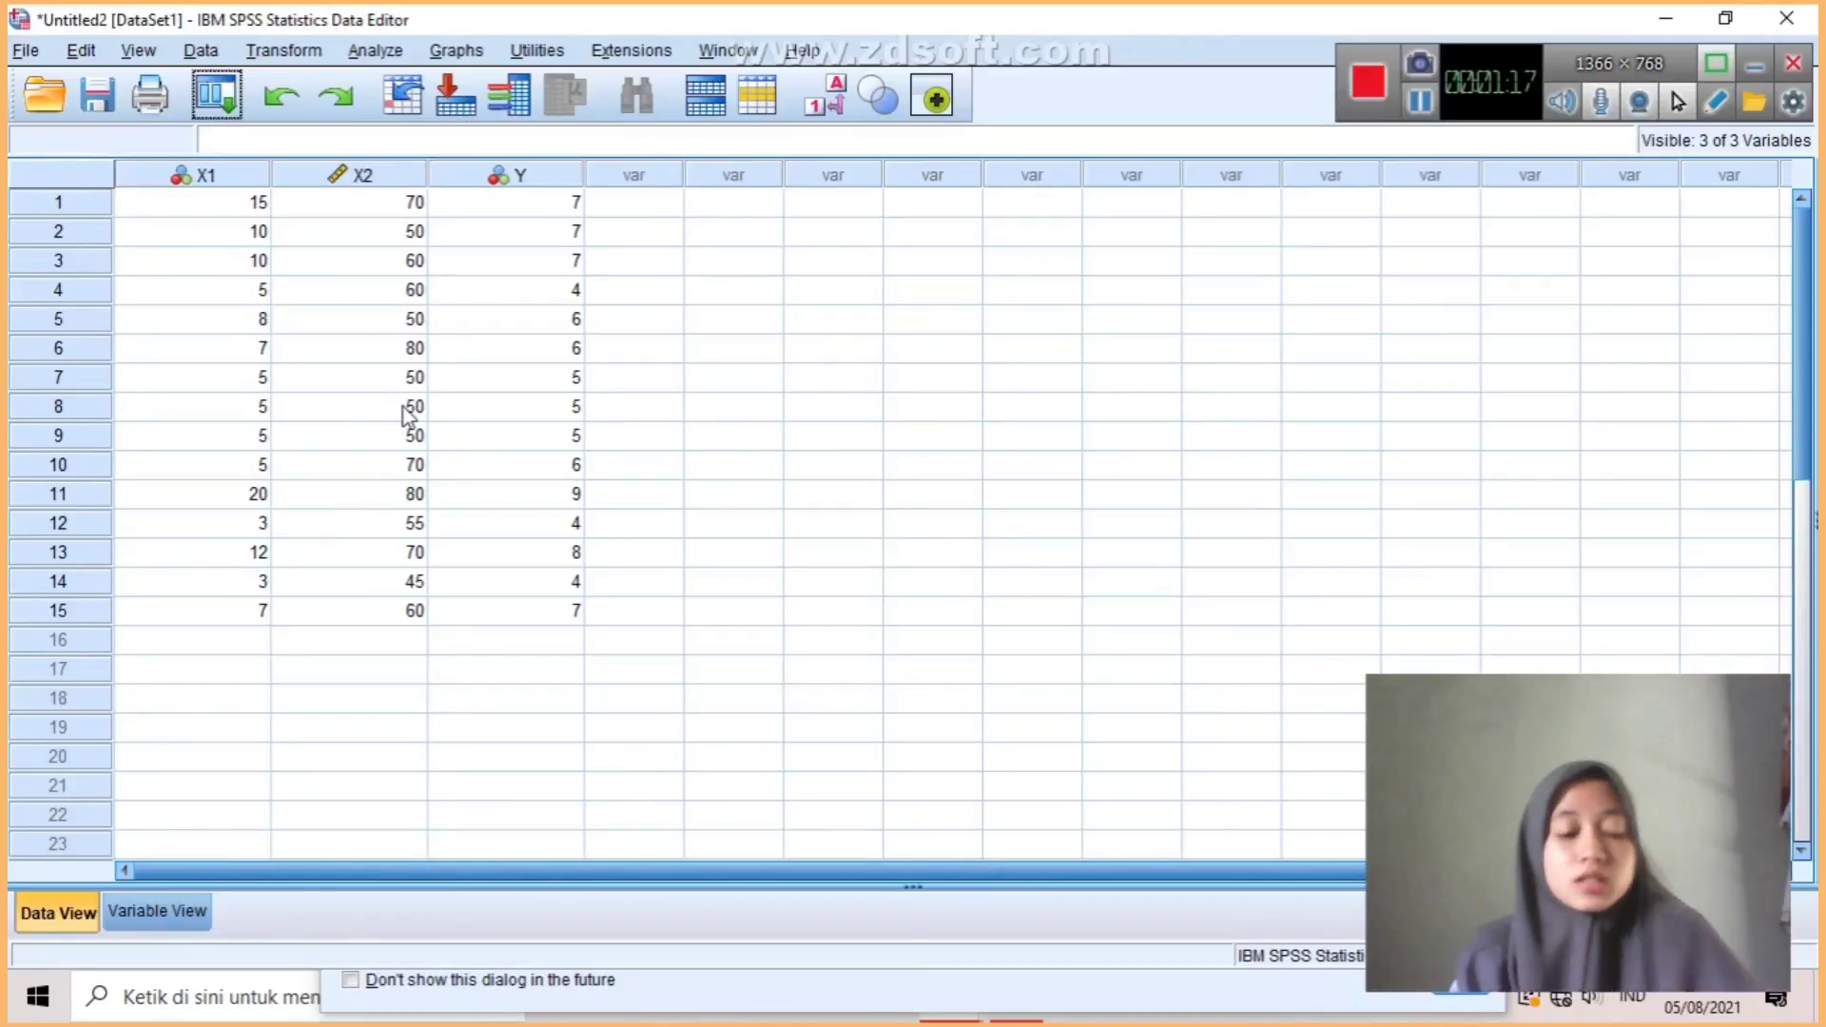
{"action": "left_click", "coordinate": [1415, 109]}
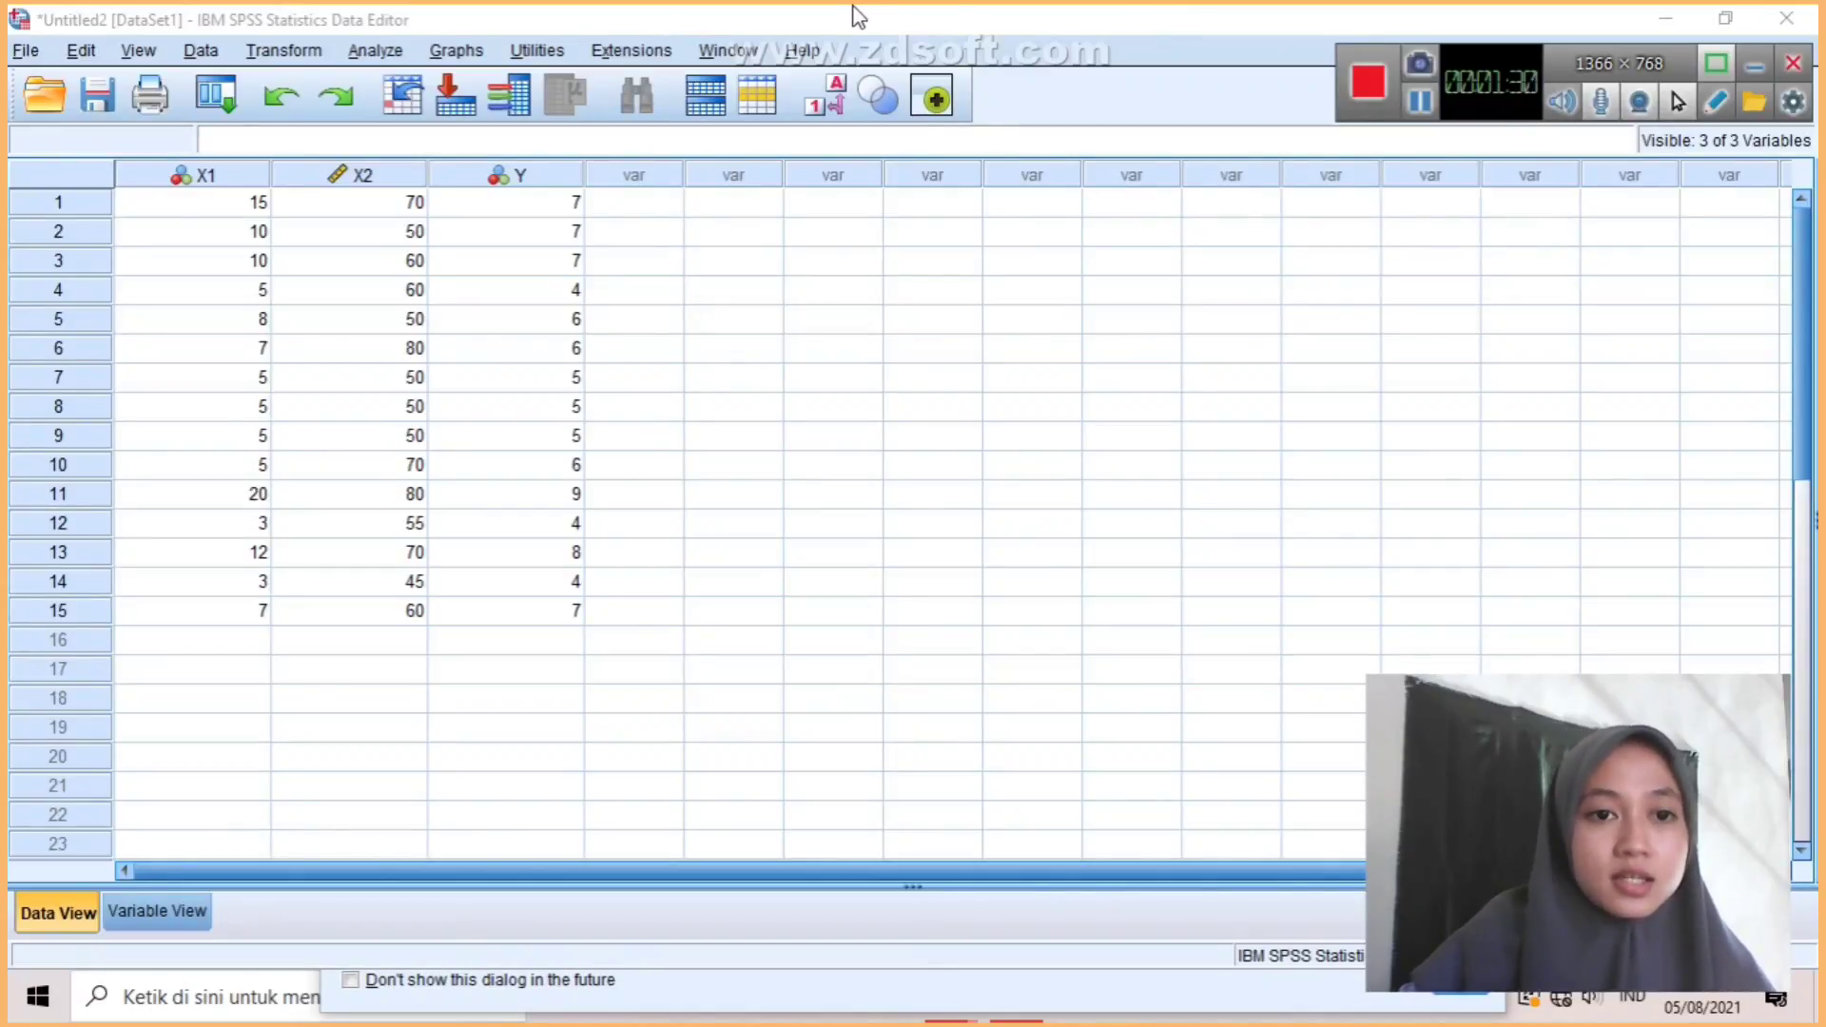
Set up a Compare Means analysis with Y as the dependent variable and X1 and X2 as the independent variables.
{"action": "left_click", "coordinate": [379, 53]}
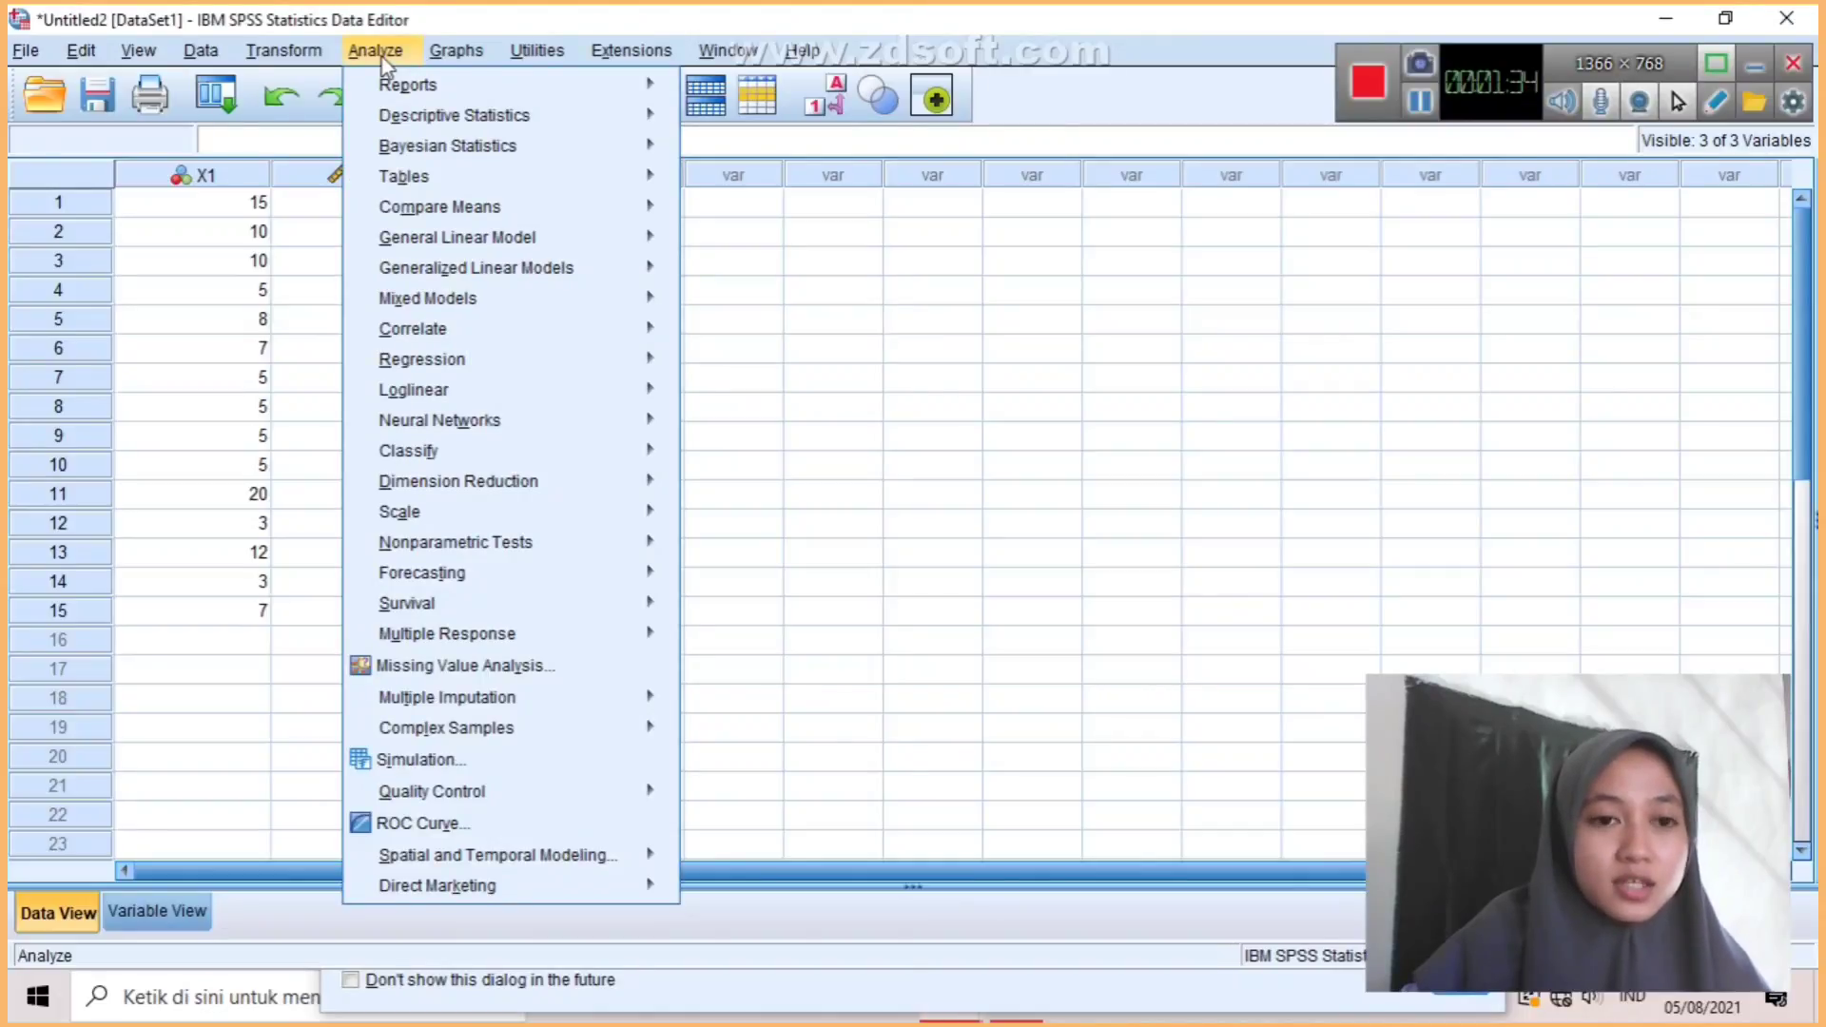
{"action": "mouse_move", "coordinate": [412, 369]}
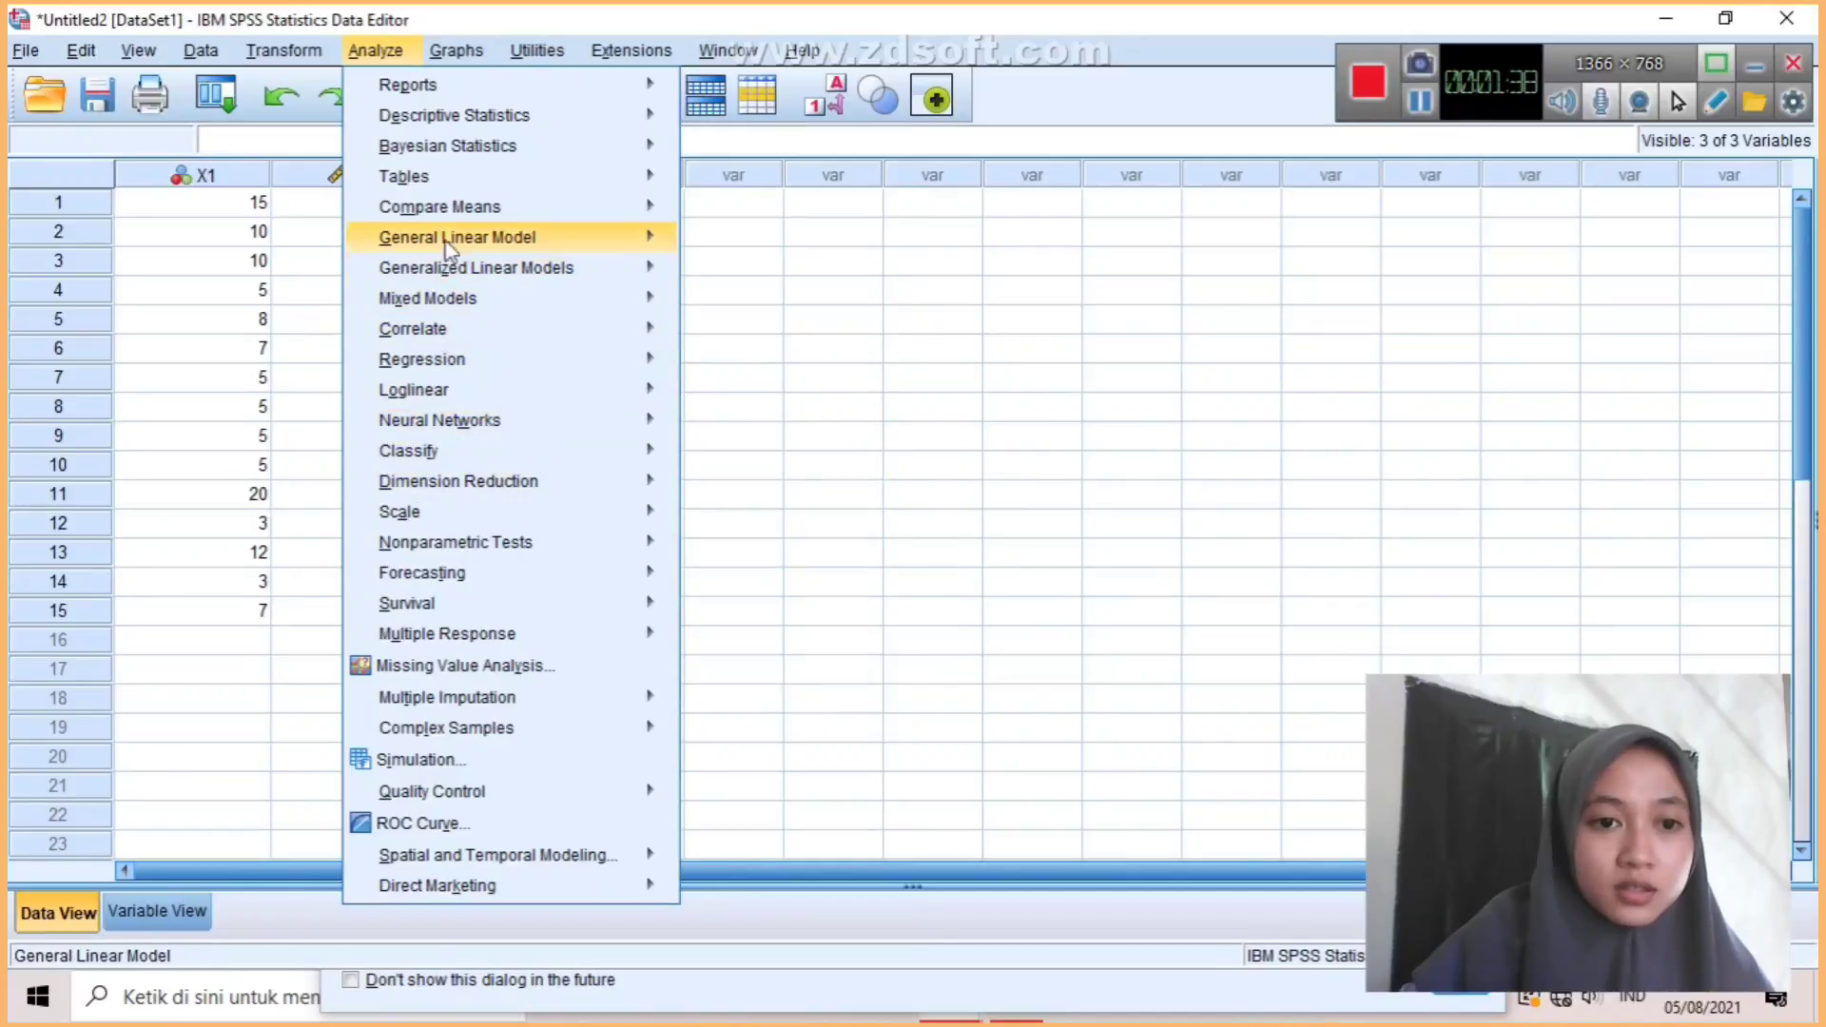
{"action": "mouse_move", "coordinate": [450, 213]}
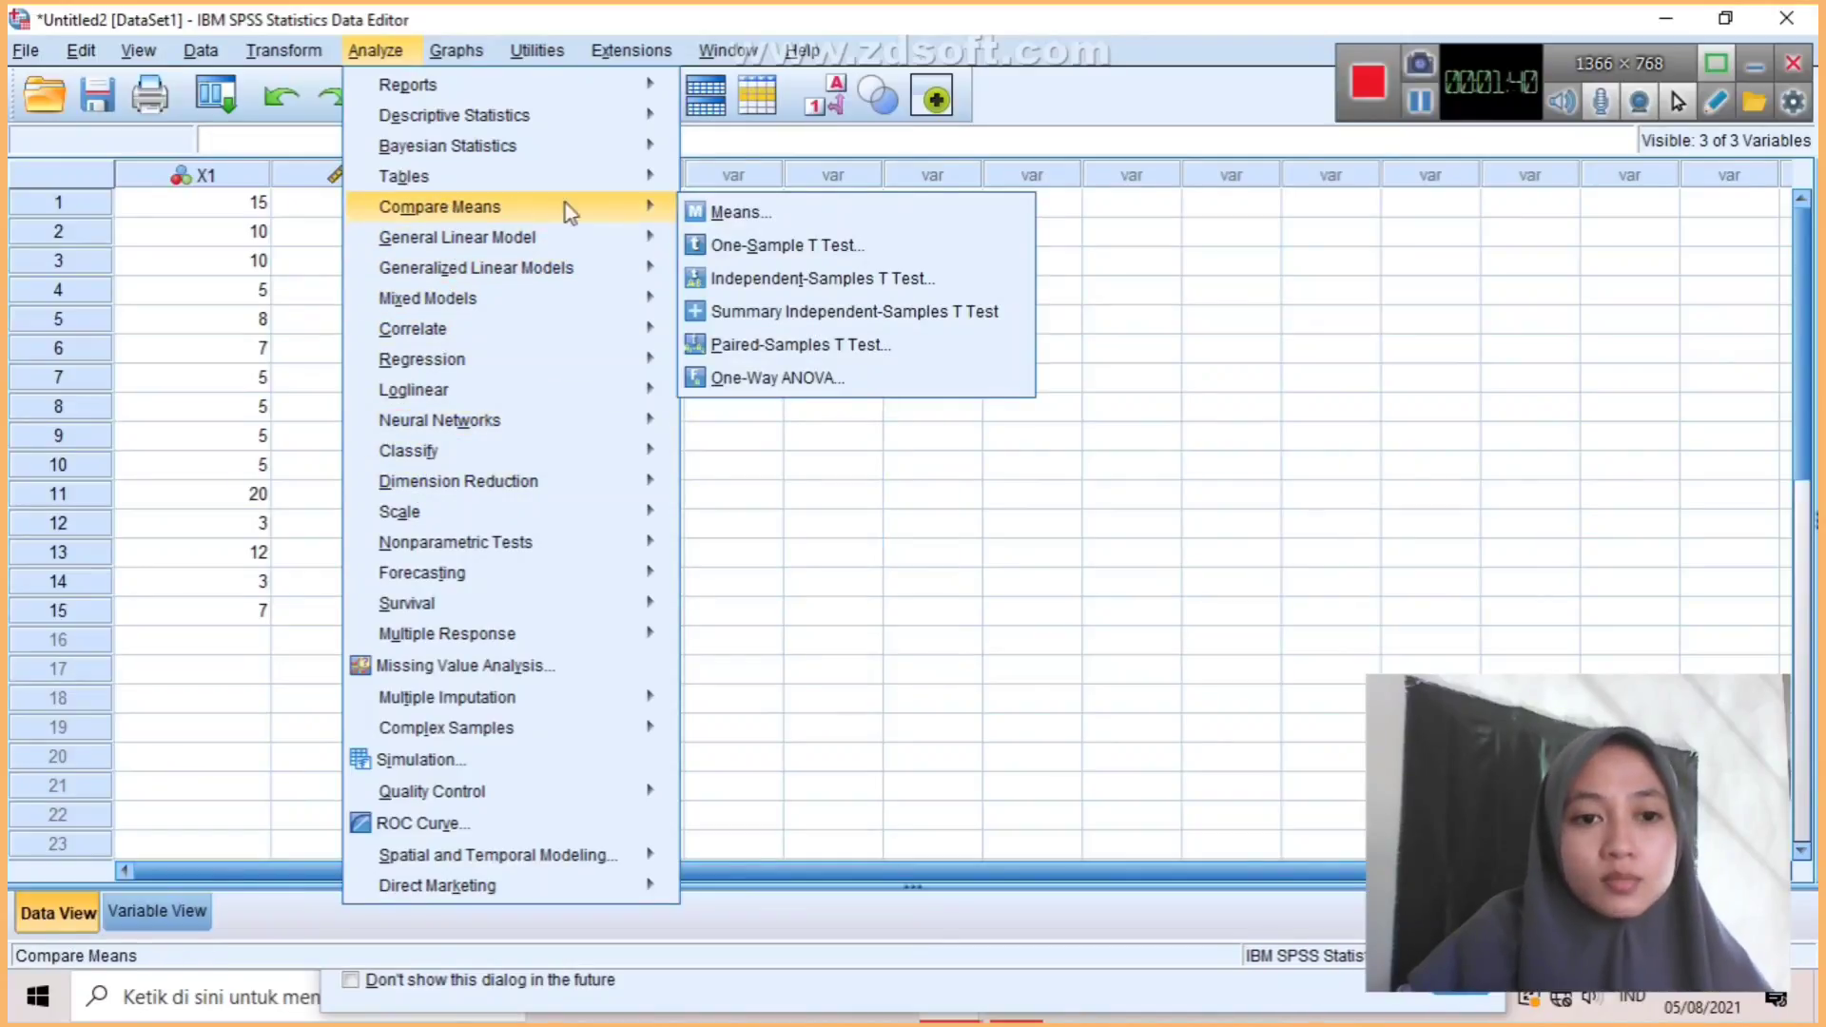
{"action": "left_click", "coordinate": [729, 211]}
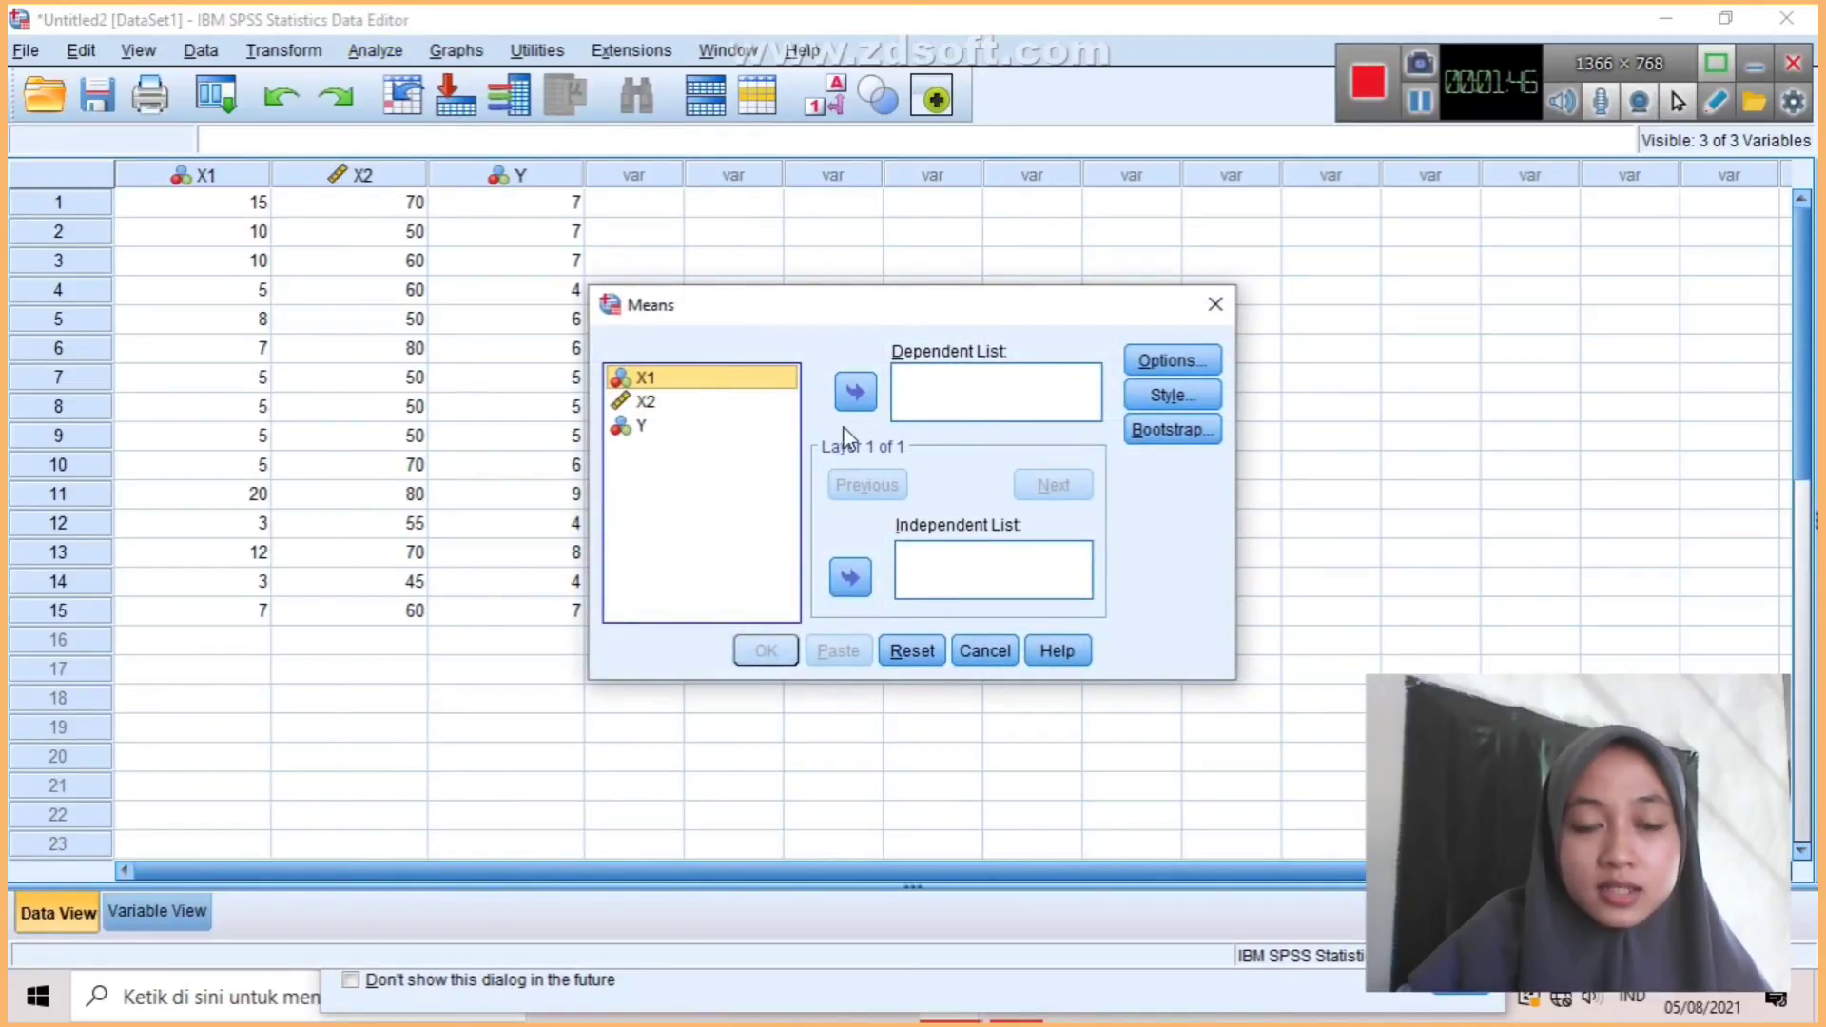
{"action": "left_click", "coordinate": [639, 427]}
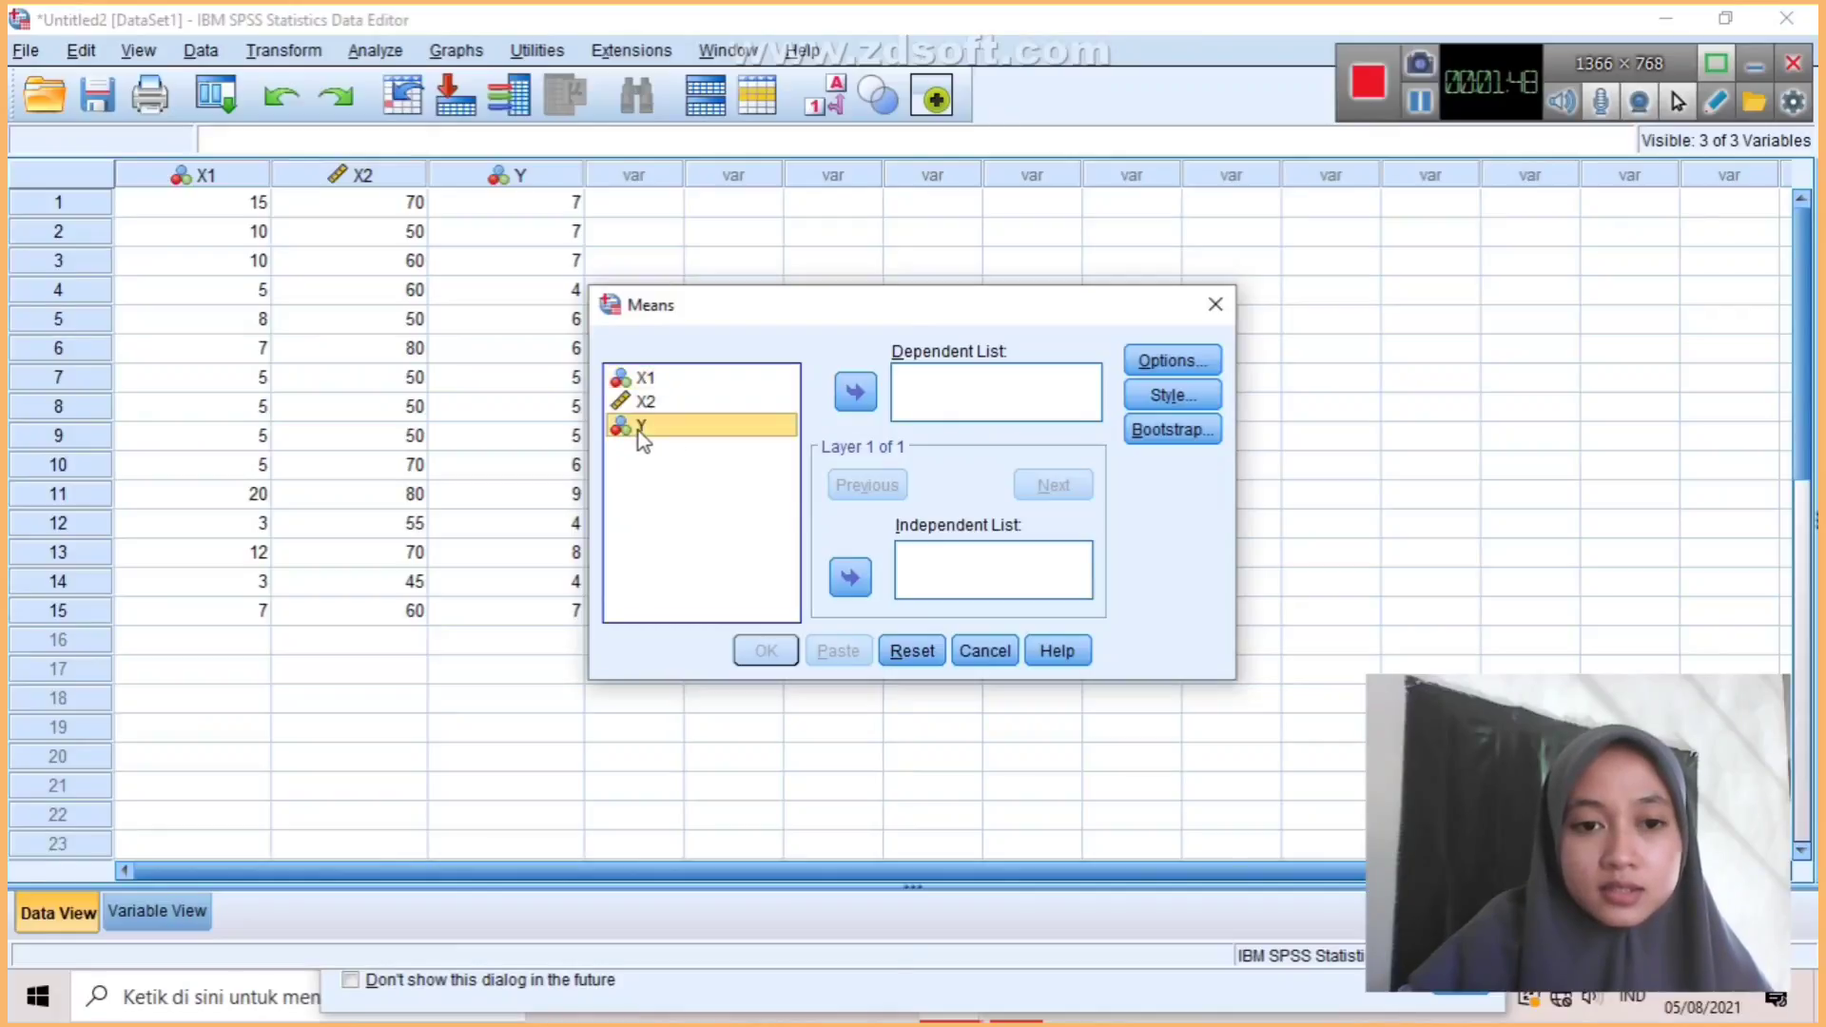
{"action": "left_click", "coordinate": [858, 393]}
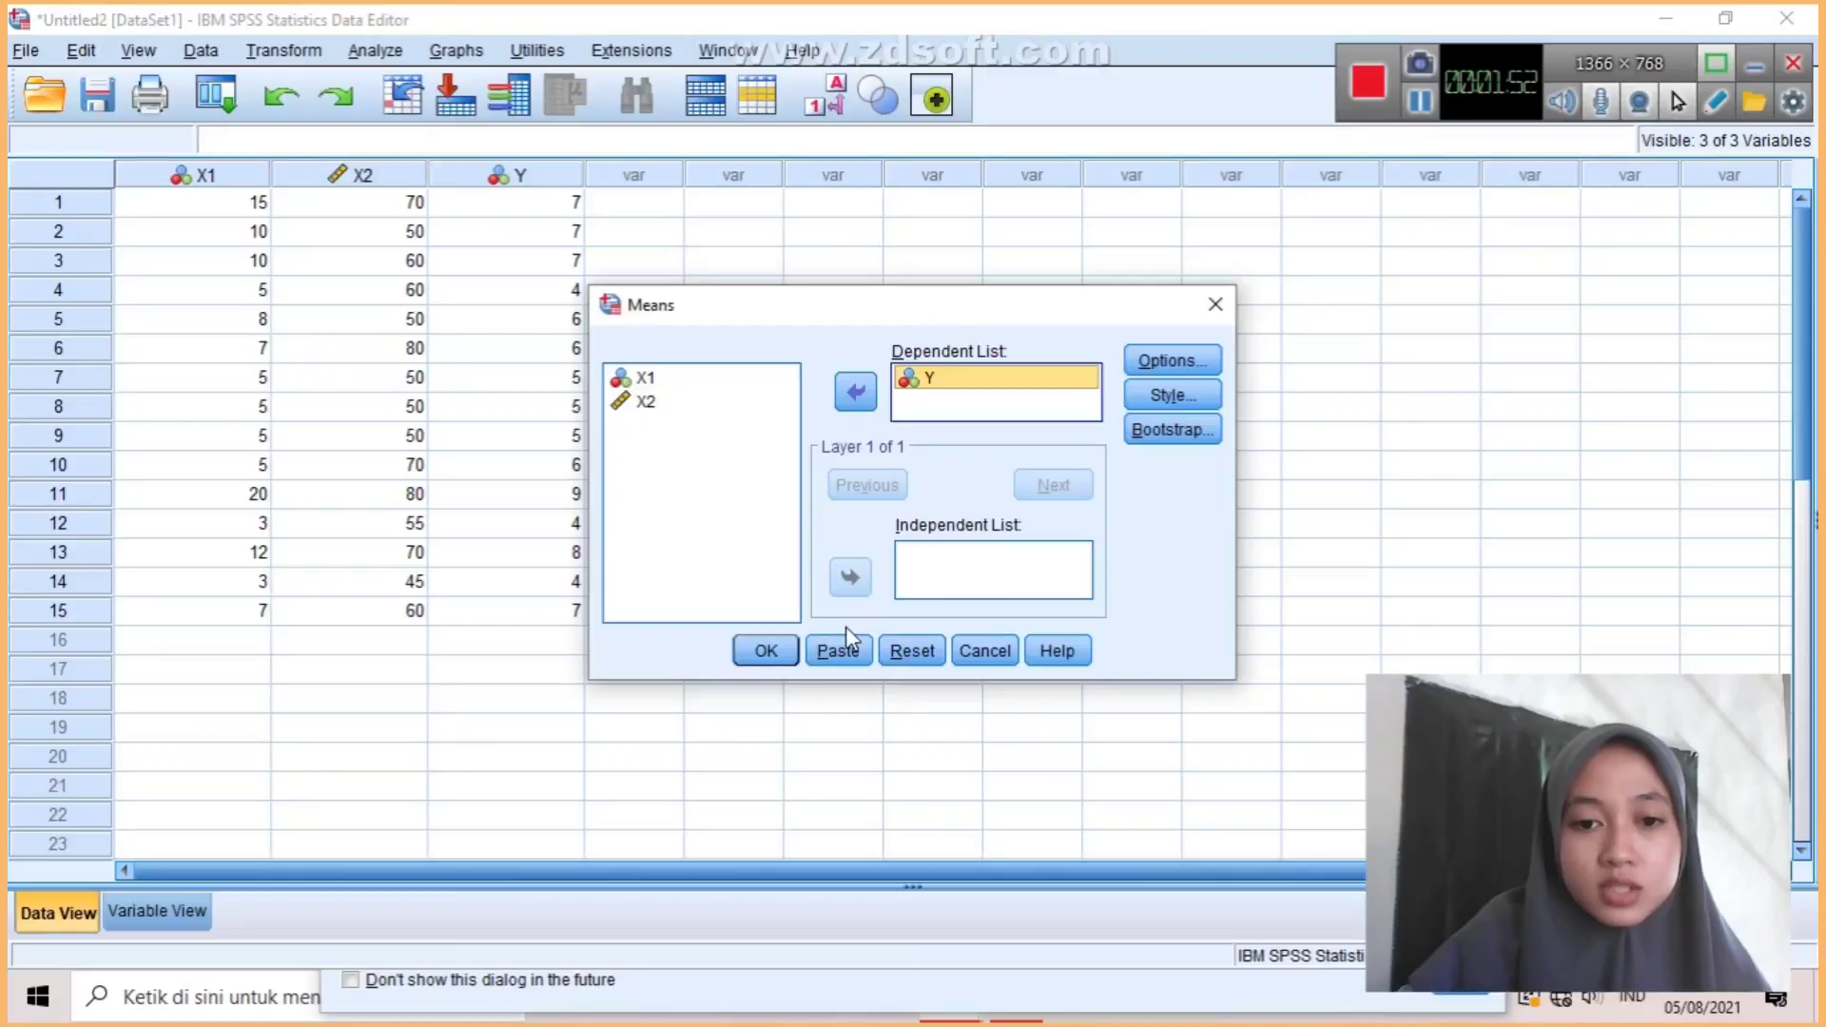
{"action": "left_click", "coordinate": [650, 378]}
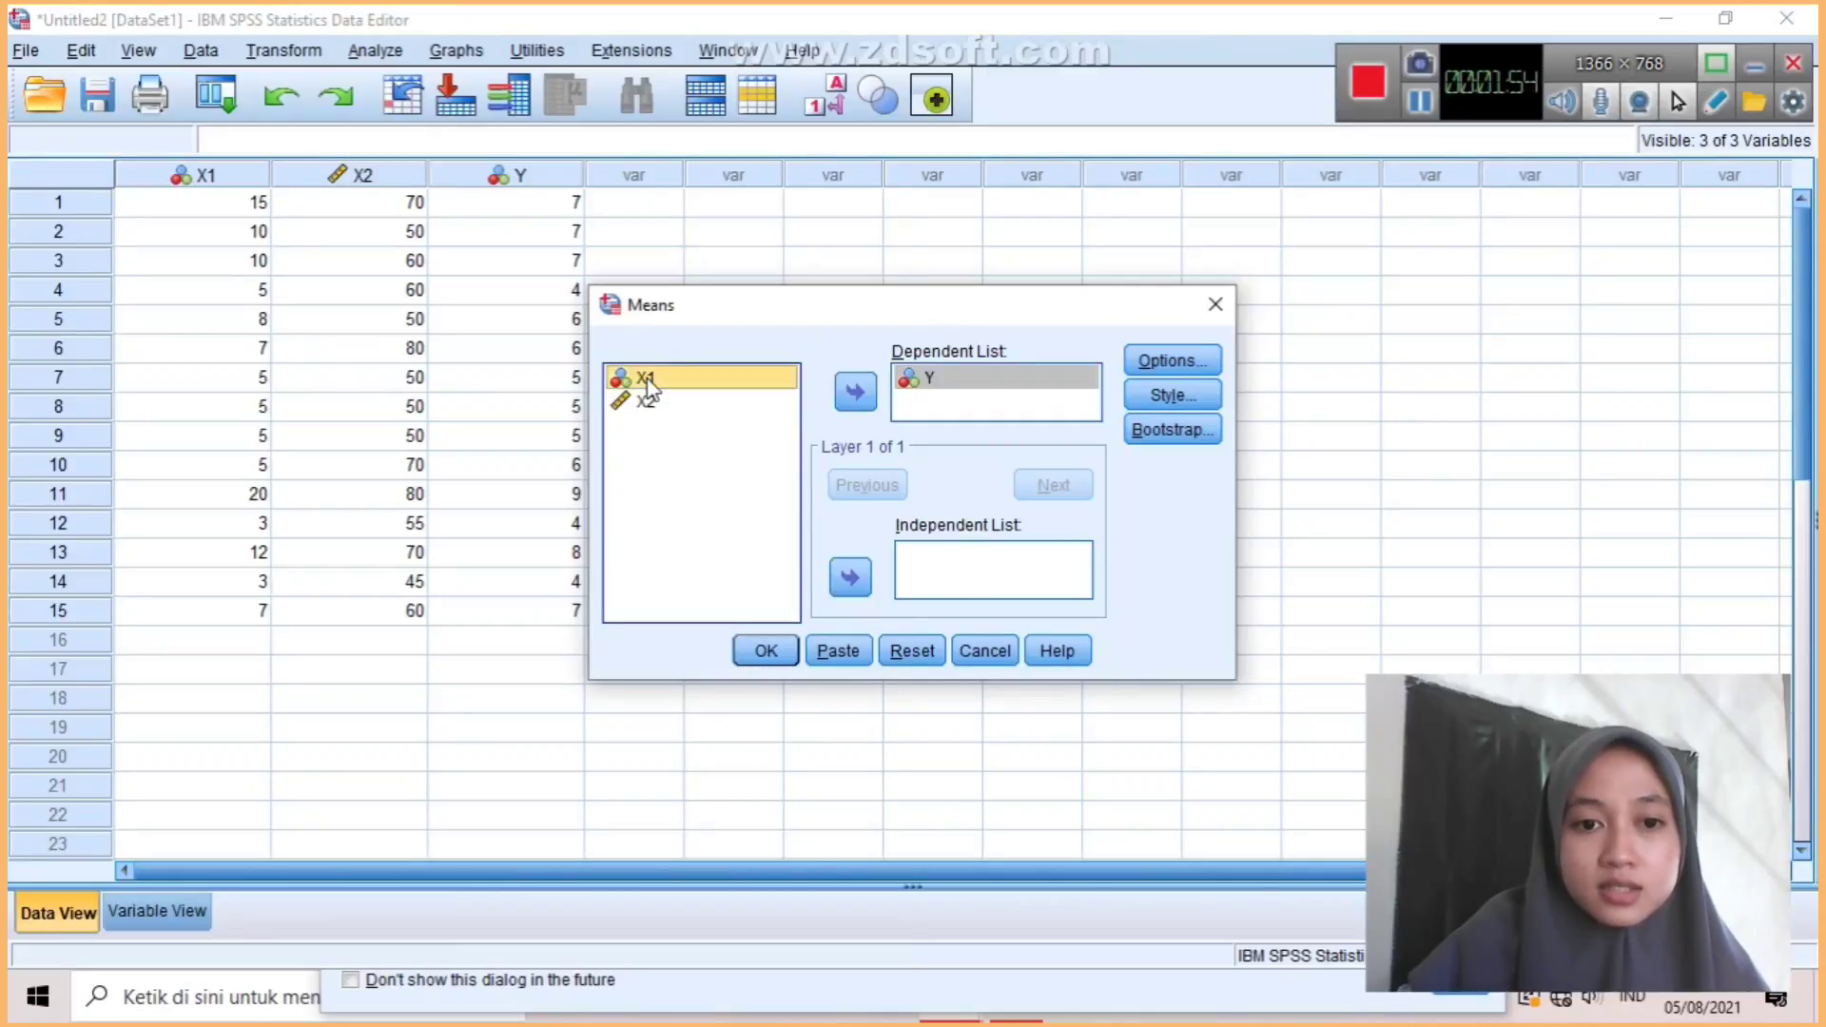
{"action": "left_click", "coordinate": [850, 579]}
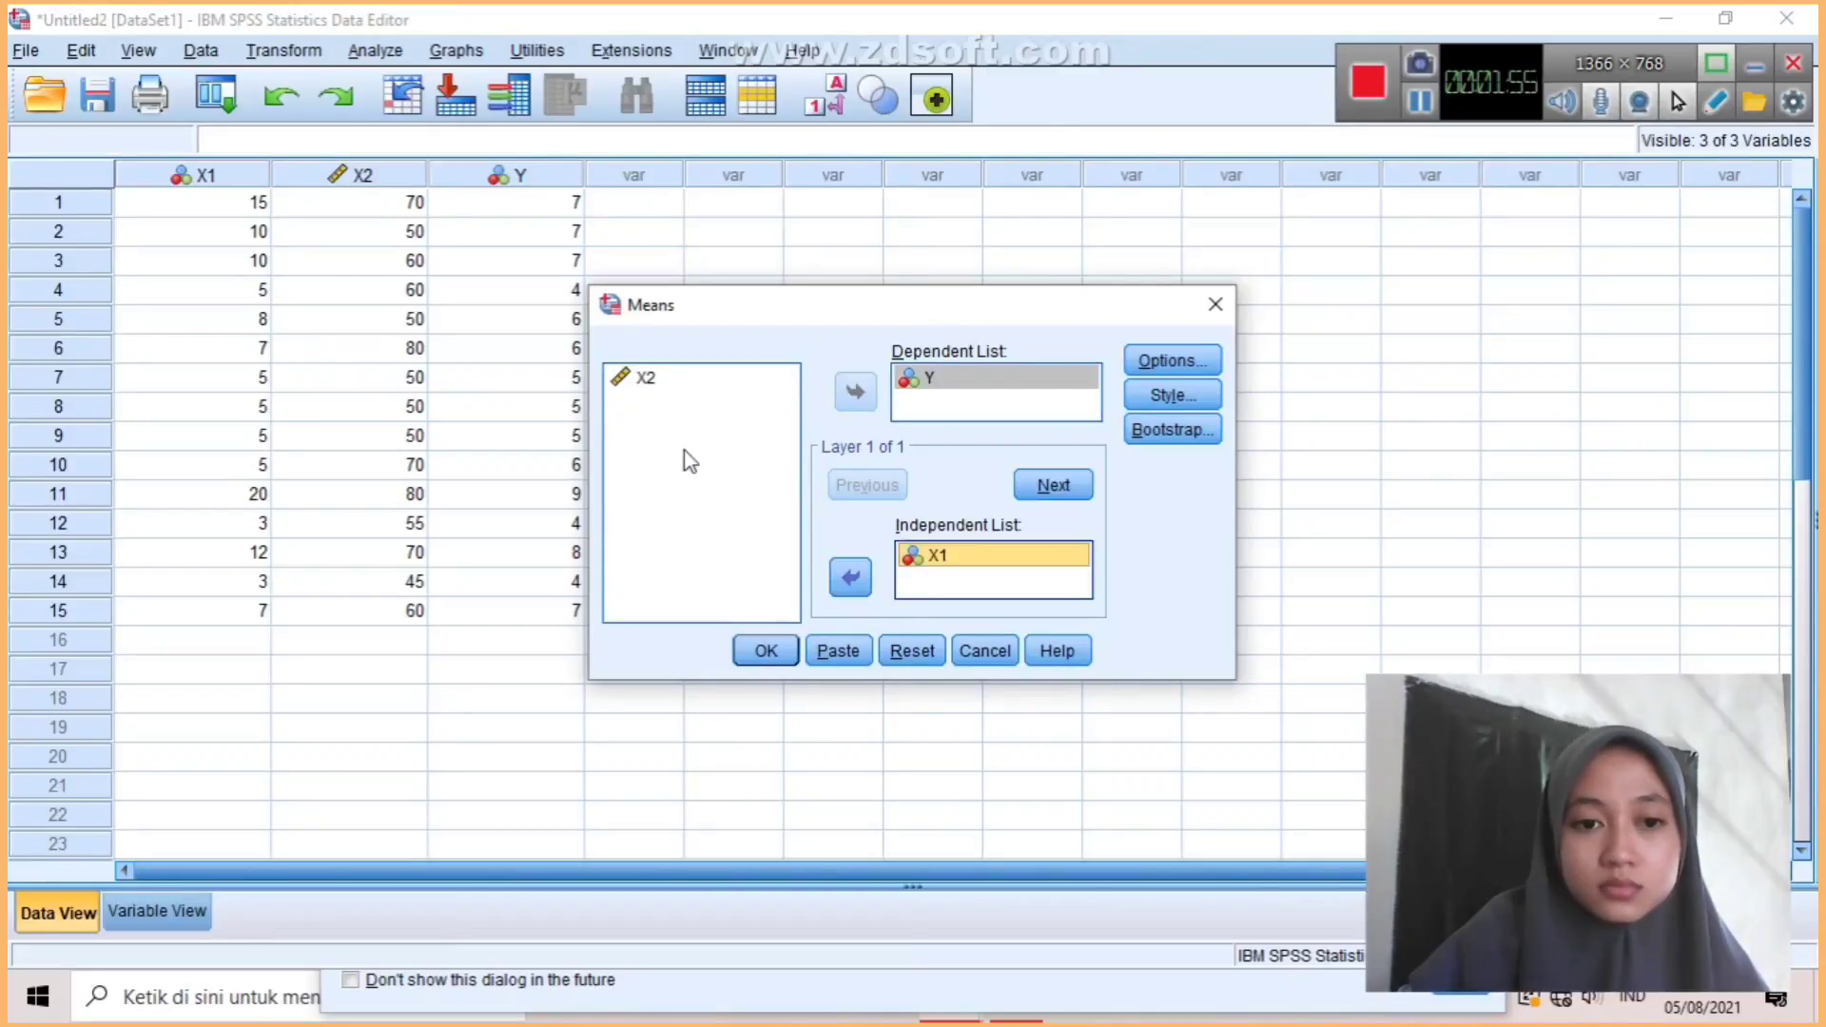
{"action": "left_click", "coordinate": [663, 383]}
{"action": "left_click", "coordinate": [852, 579]}
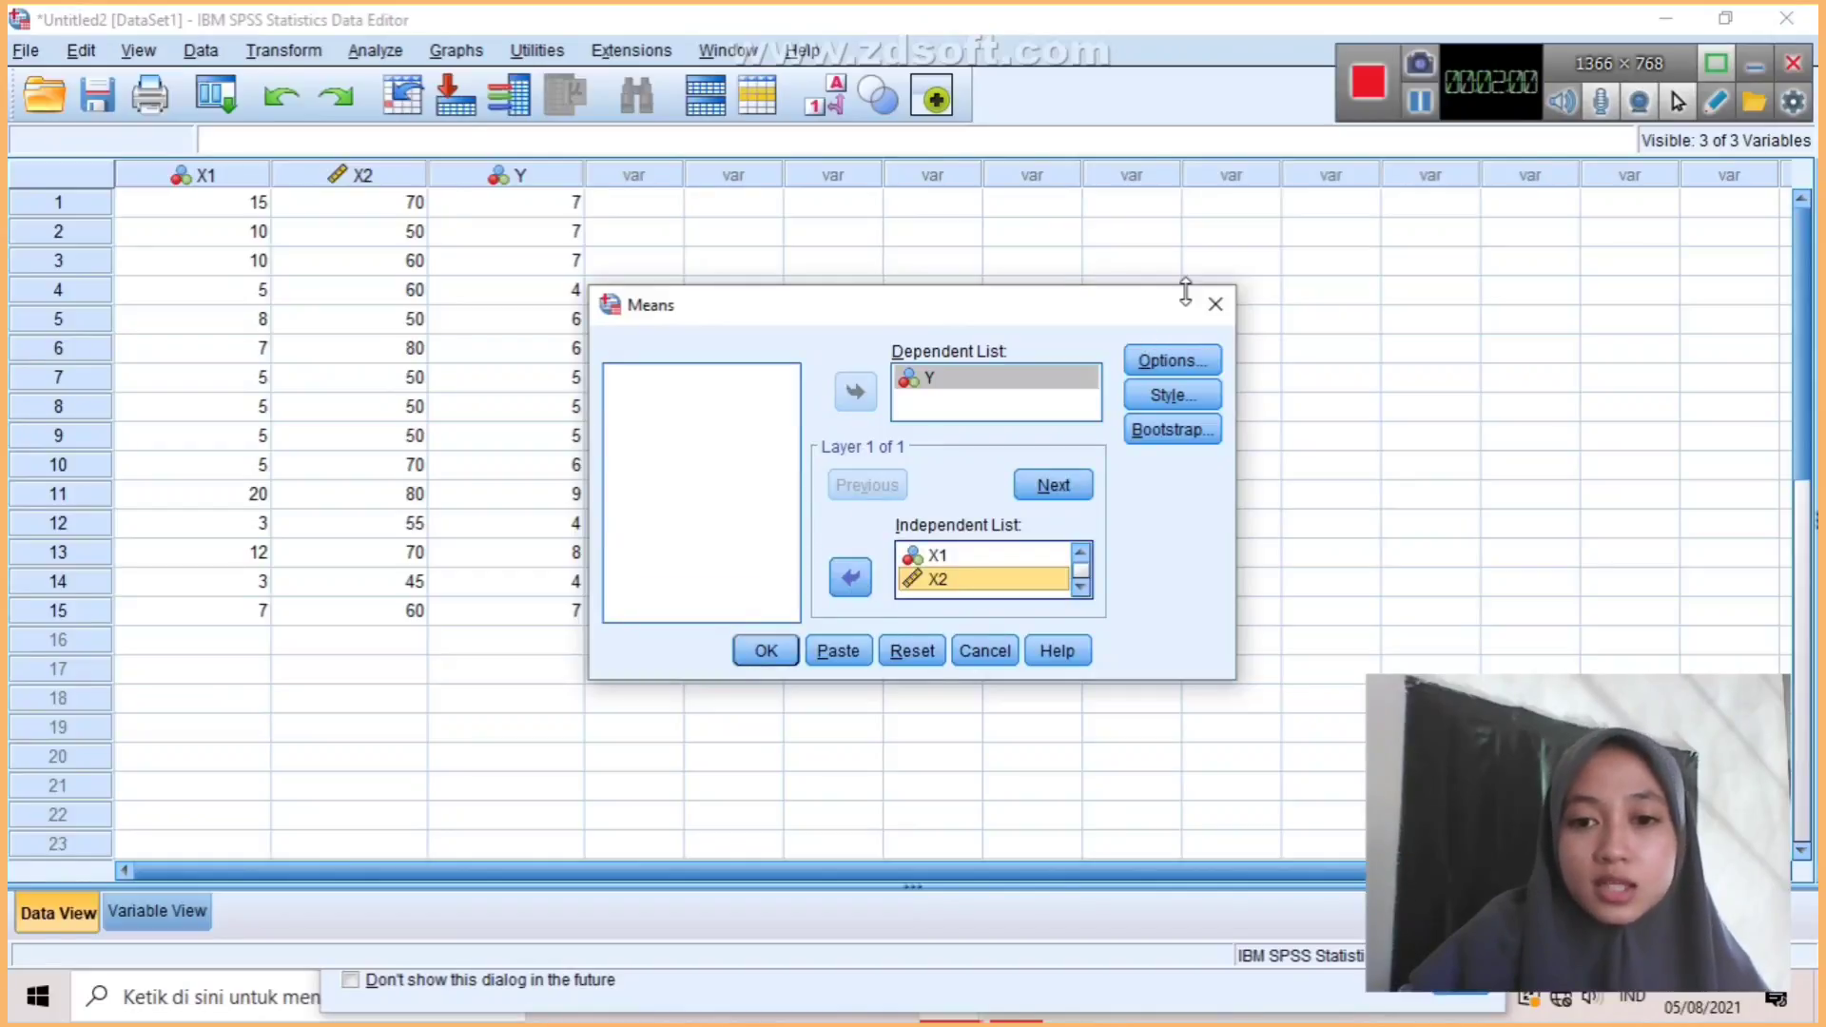
Include the test for linearity in the Means statistics, run the analysis and review the Y * X1 and Y * X2 tables.
{"action": "left_click", "coordinate": [1168, 362]}
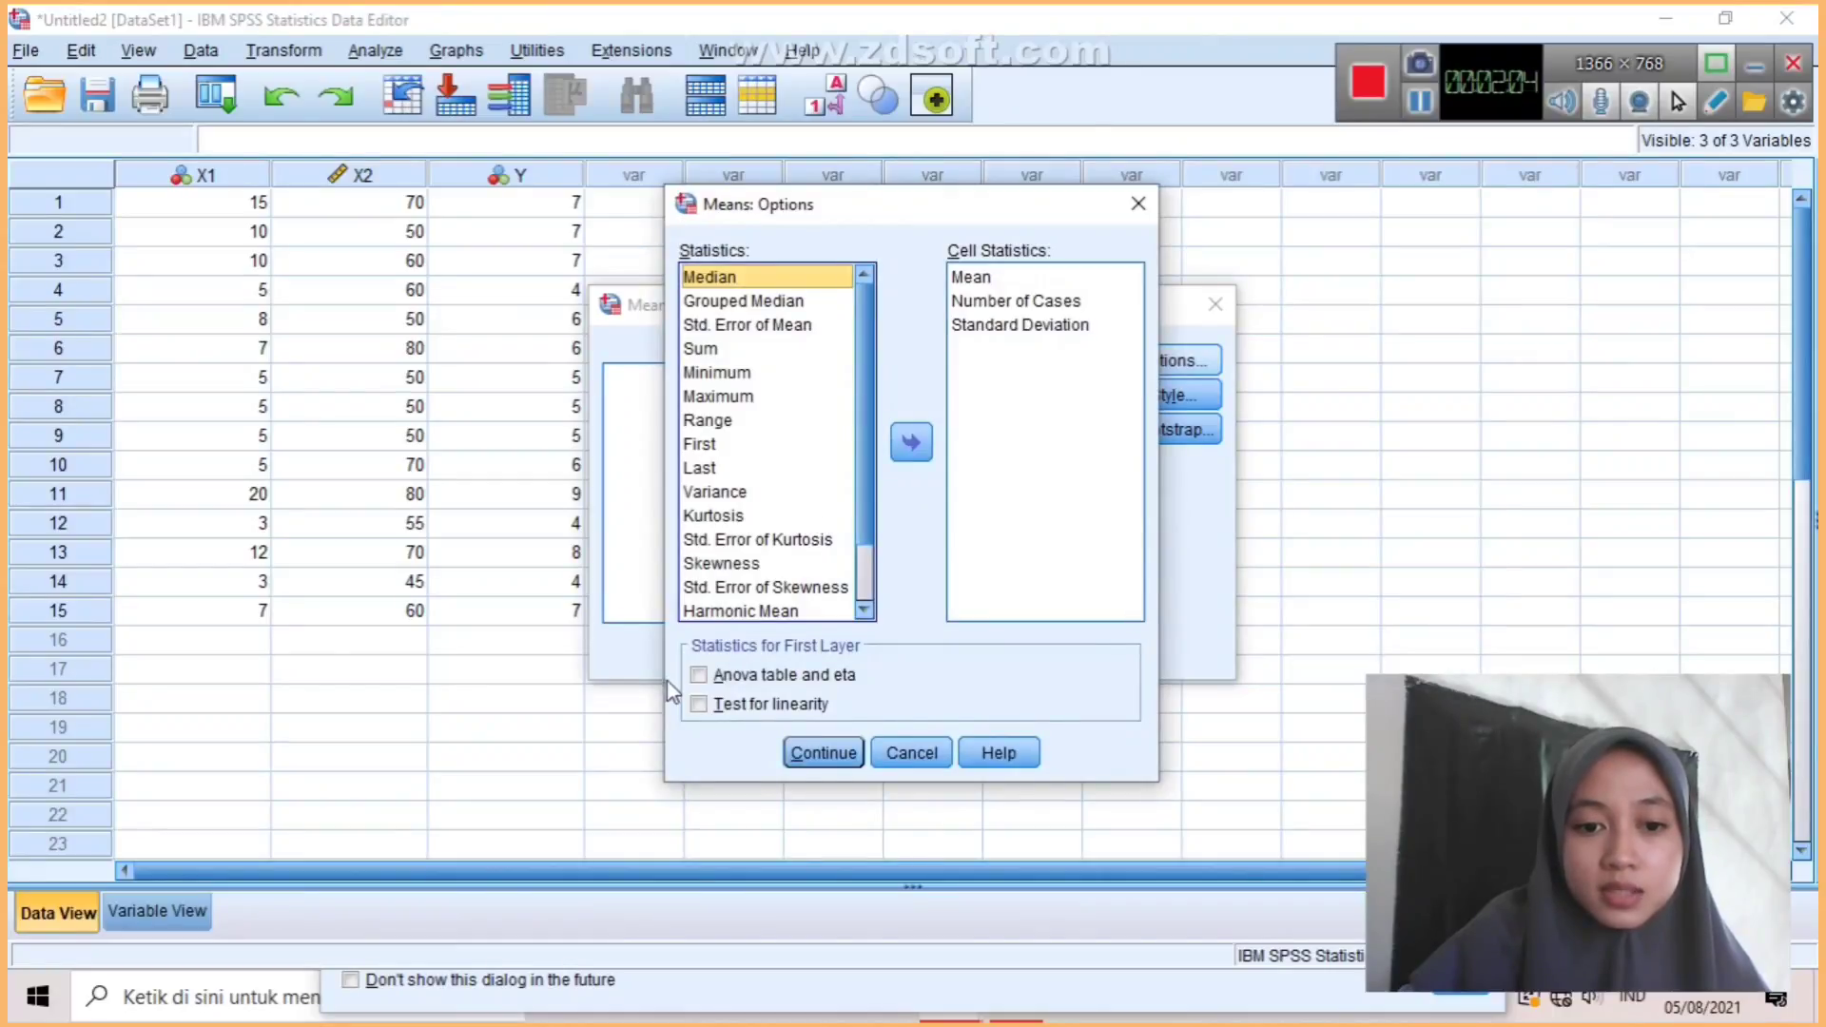
{"action": "left_click", "coordinate": [700, 706]}
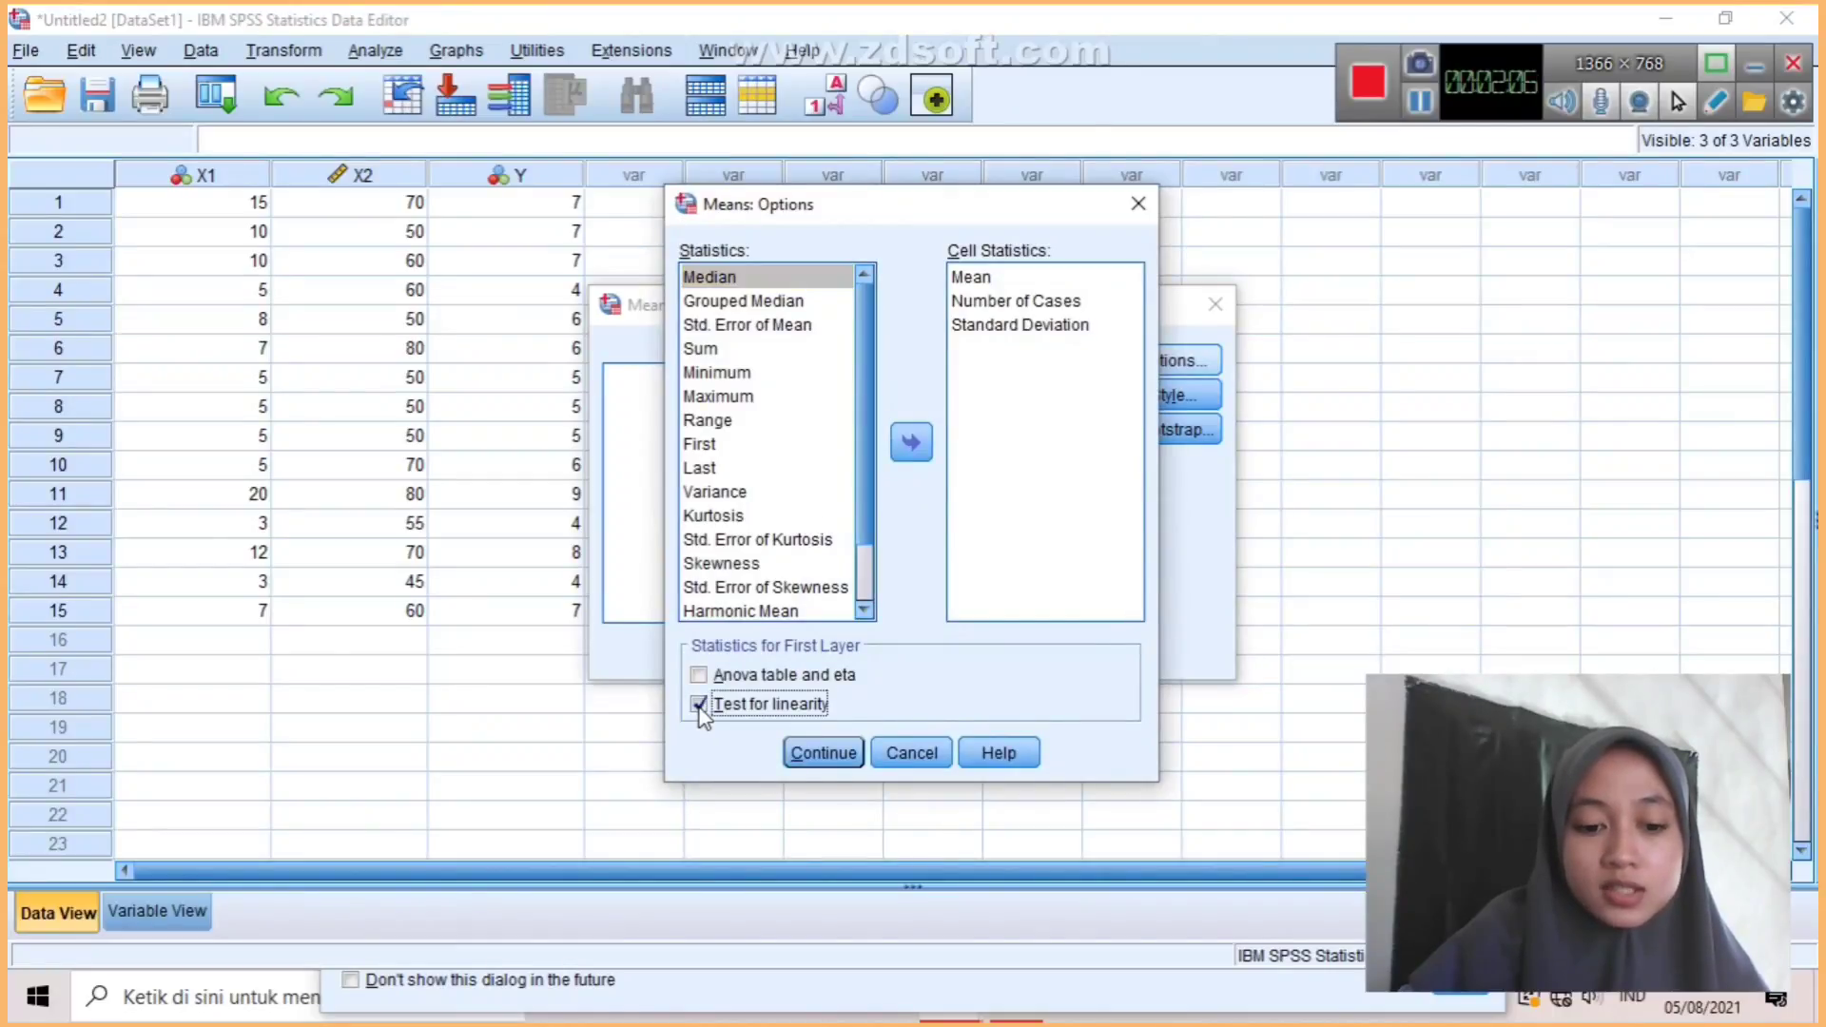
{"action": "left_click", "coordinate": [815, 758]}
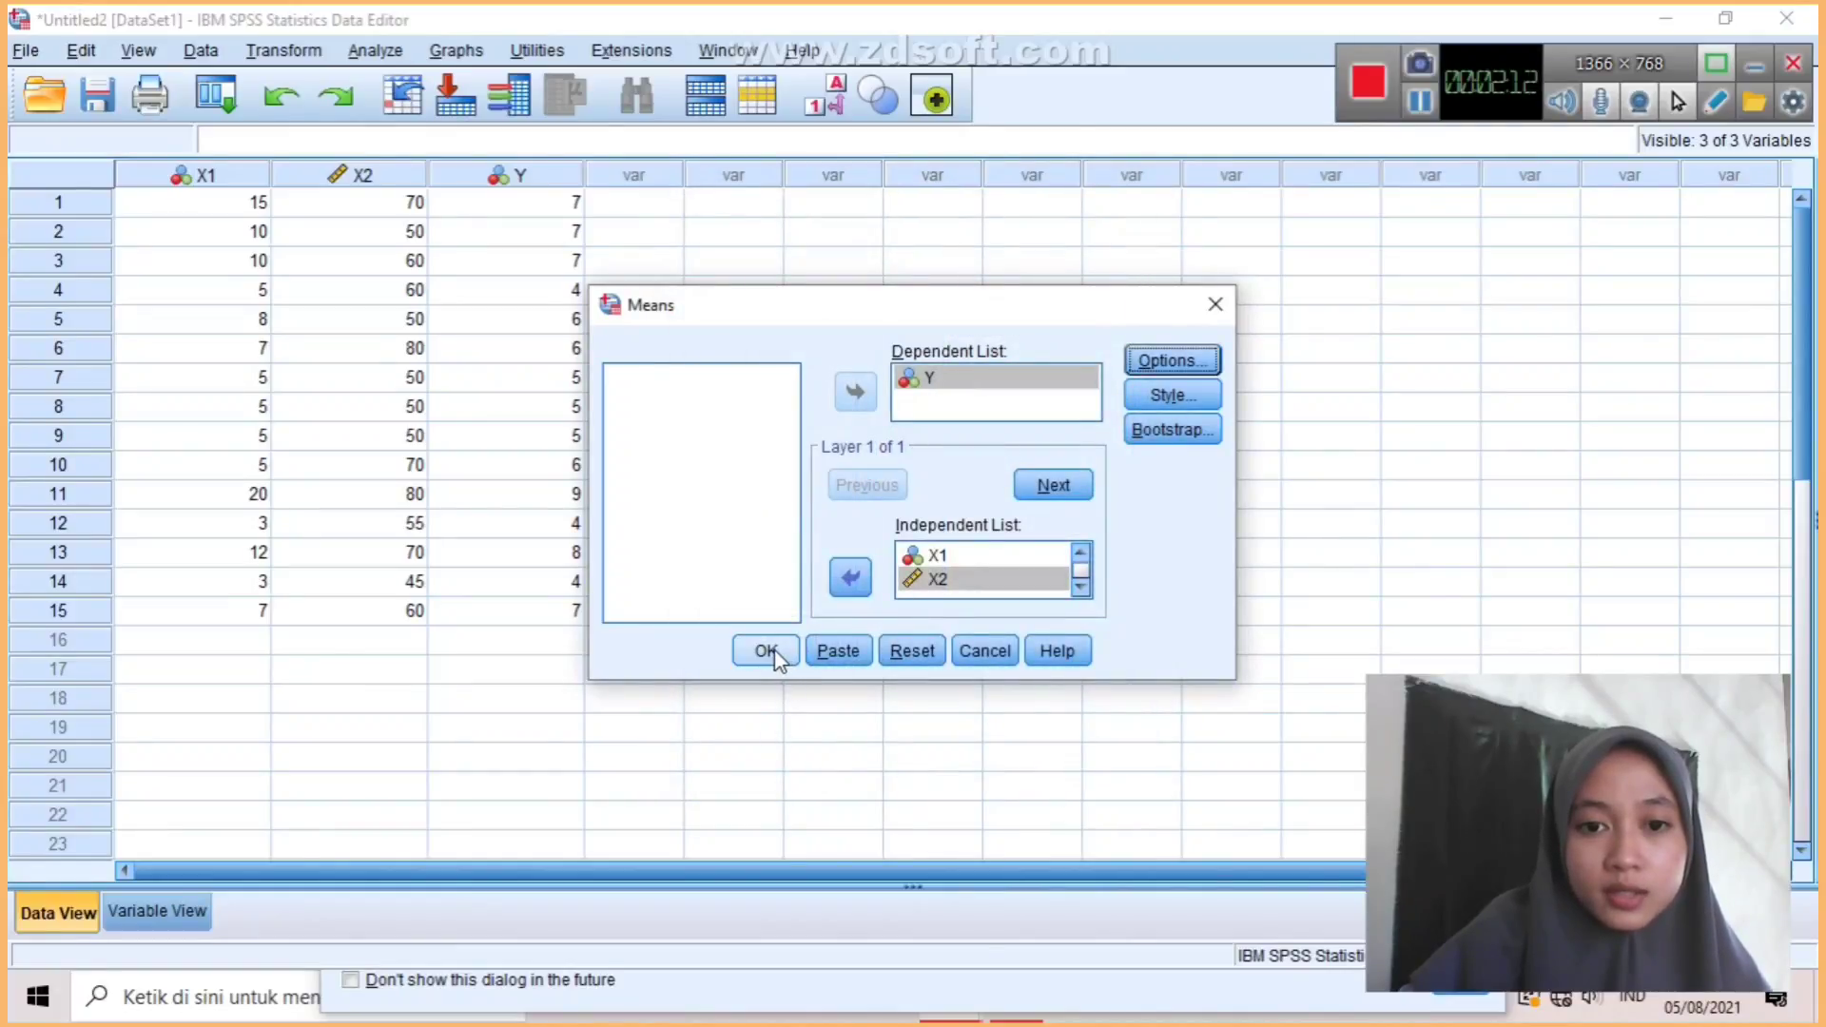
{"action": "left_click", "coordinate": [767, 651]}
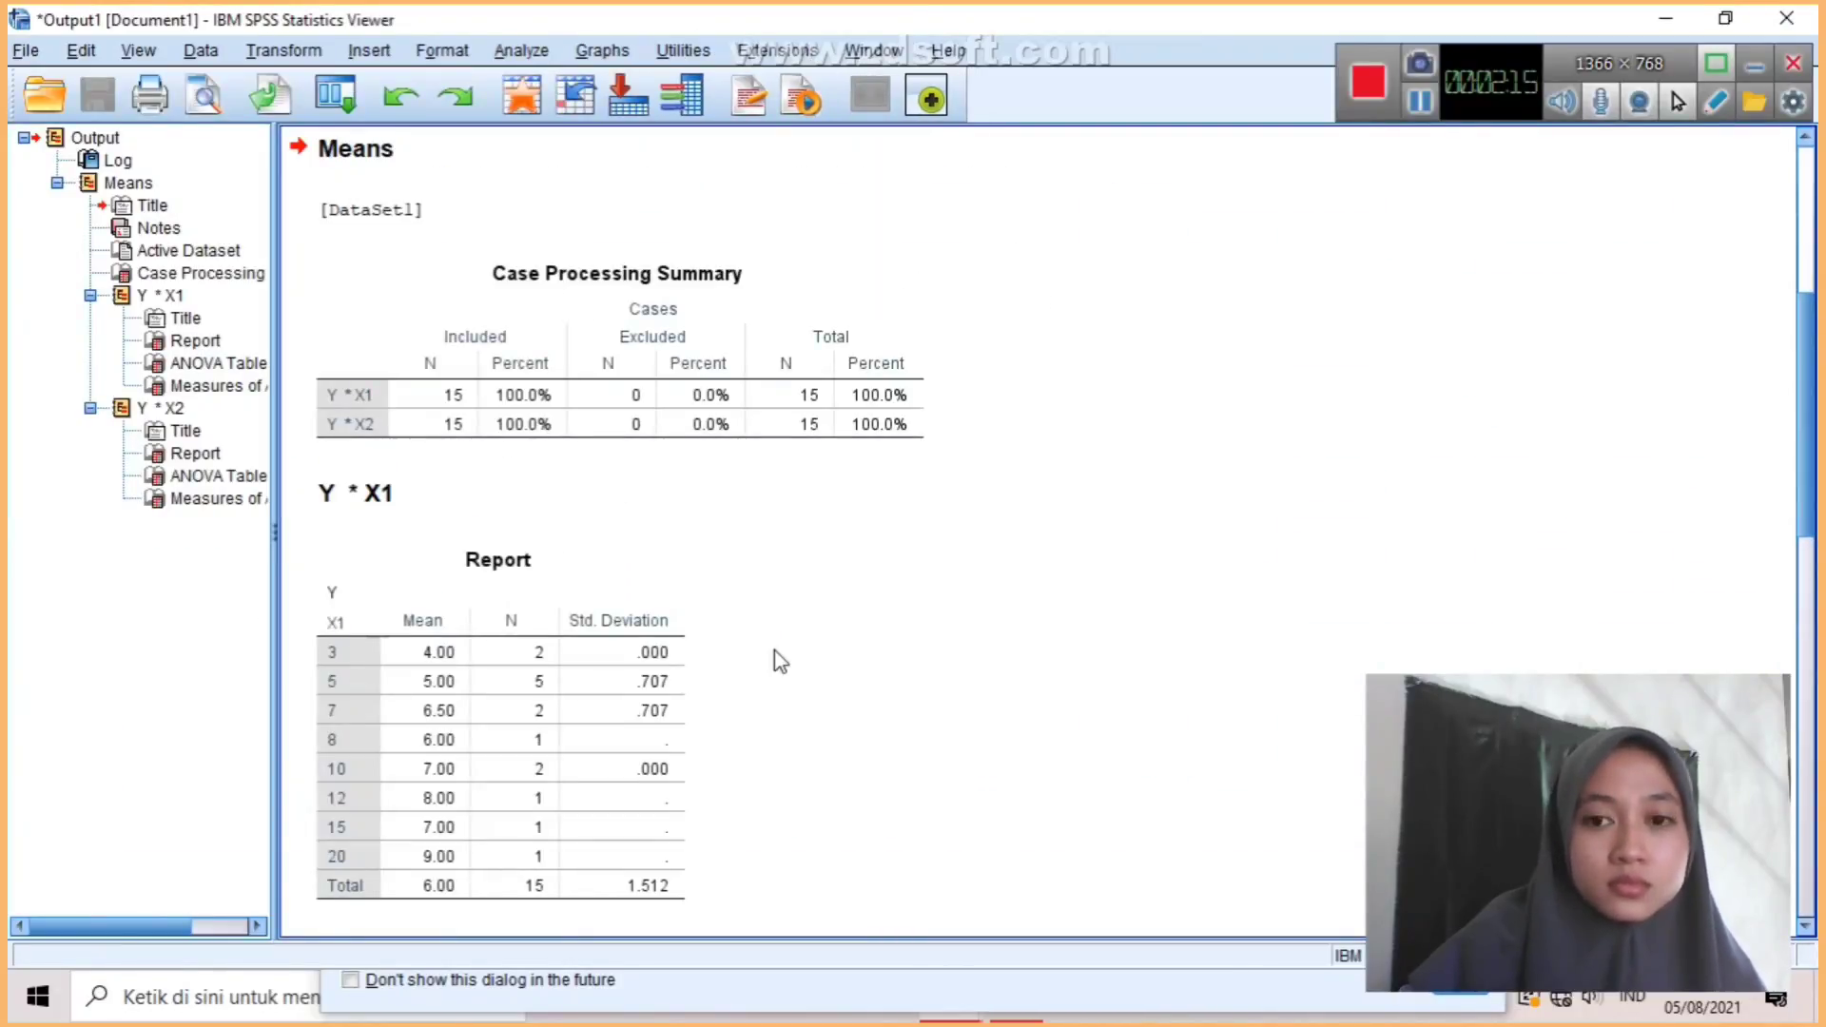
{"action": "left_click", "coordinate": [1422, 109]}
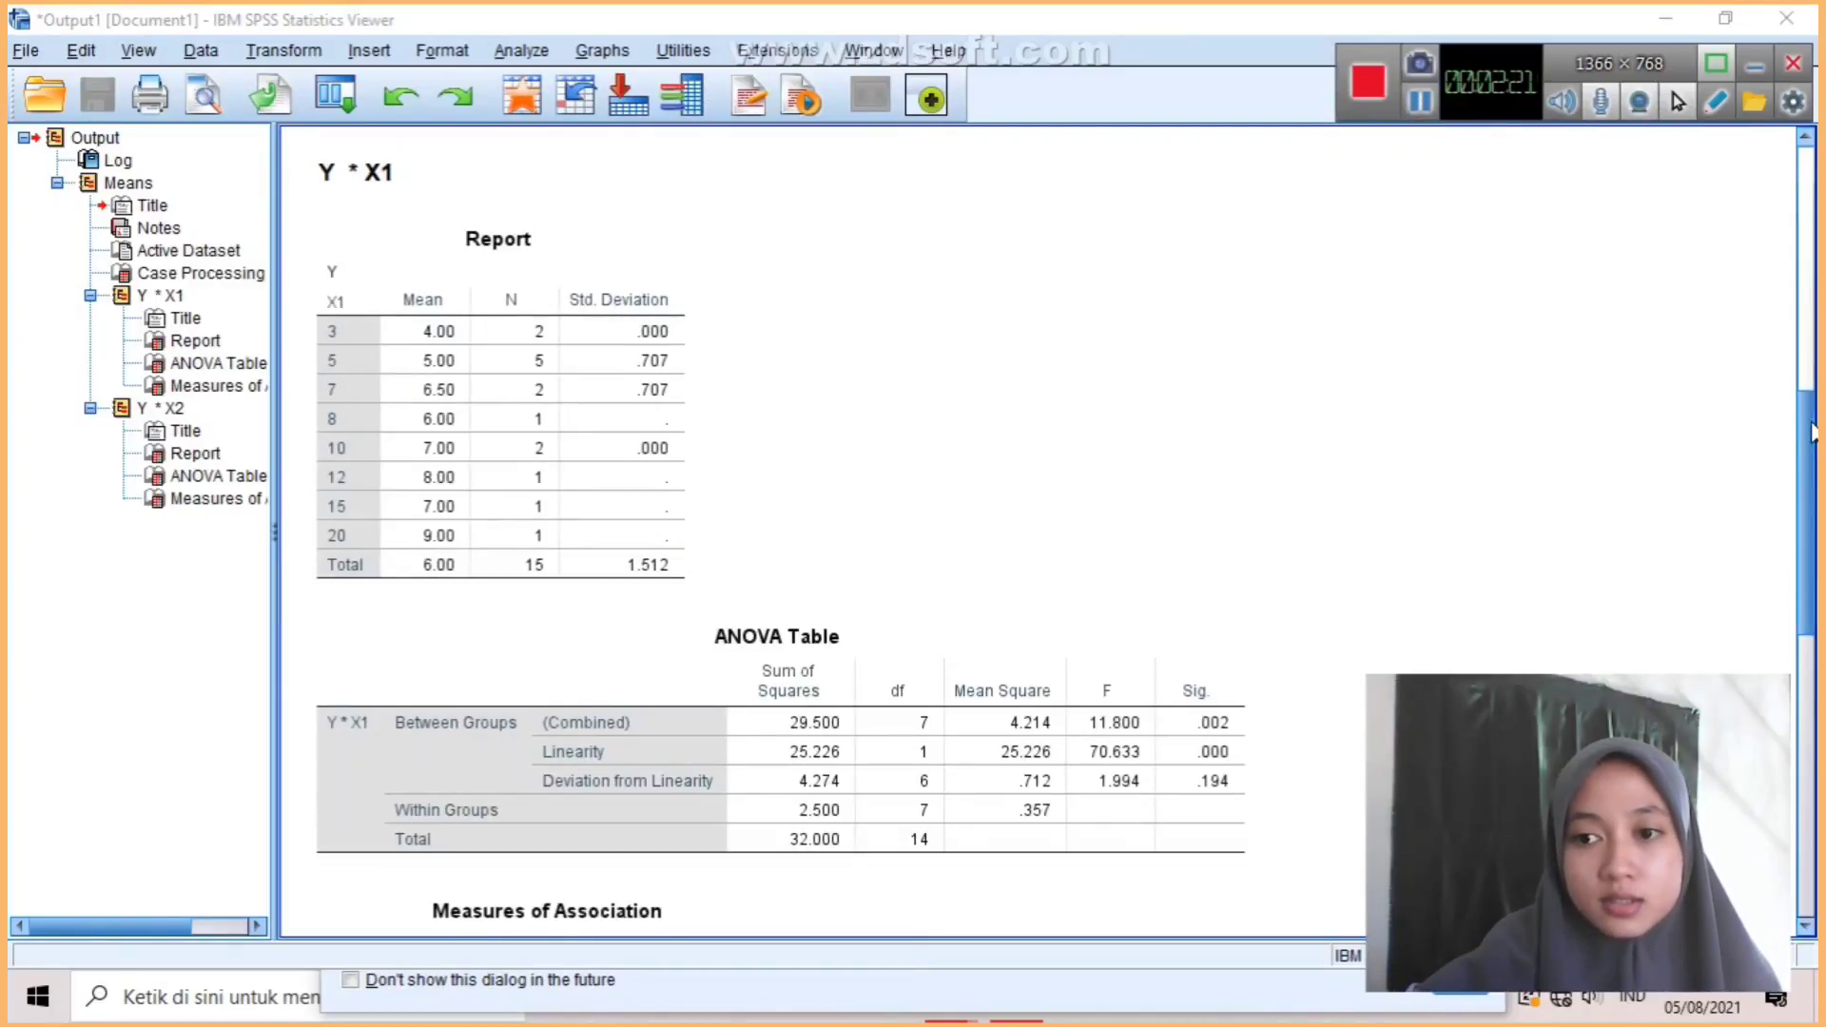
{"action": "left_click_drag", "start_coordinate": [1805, 424], "coordinate": [1763, 921]}
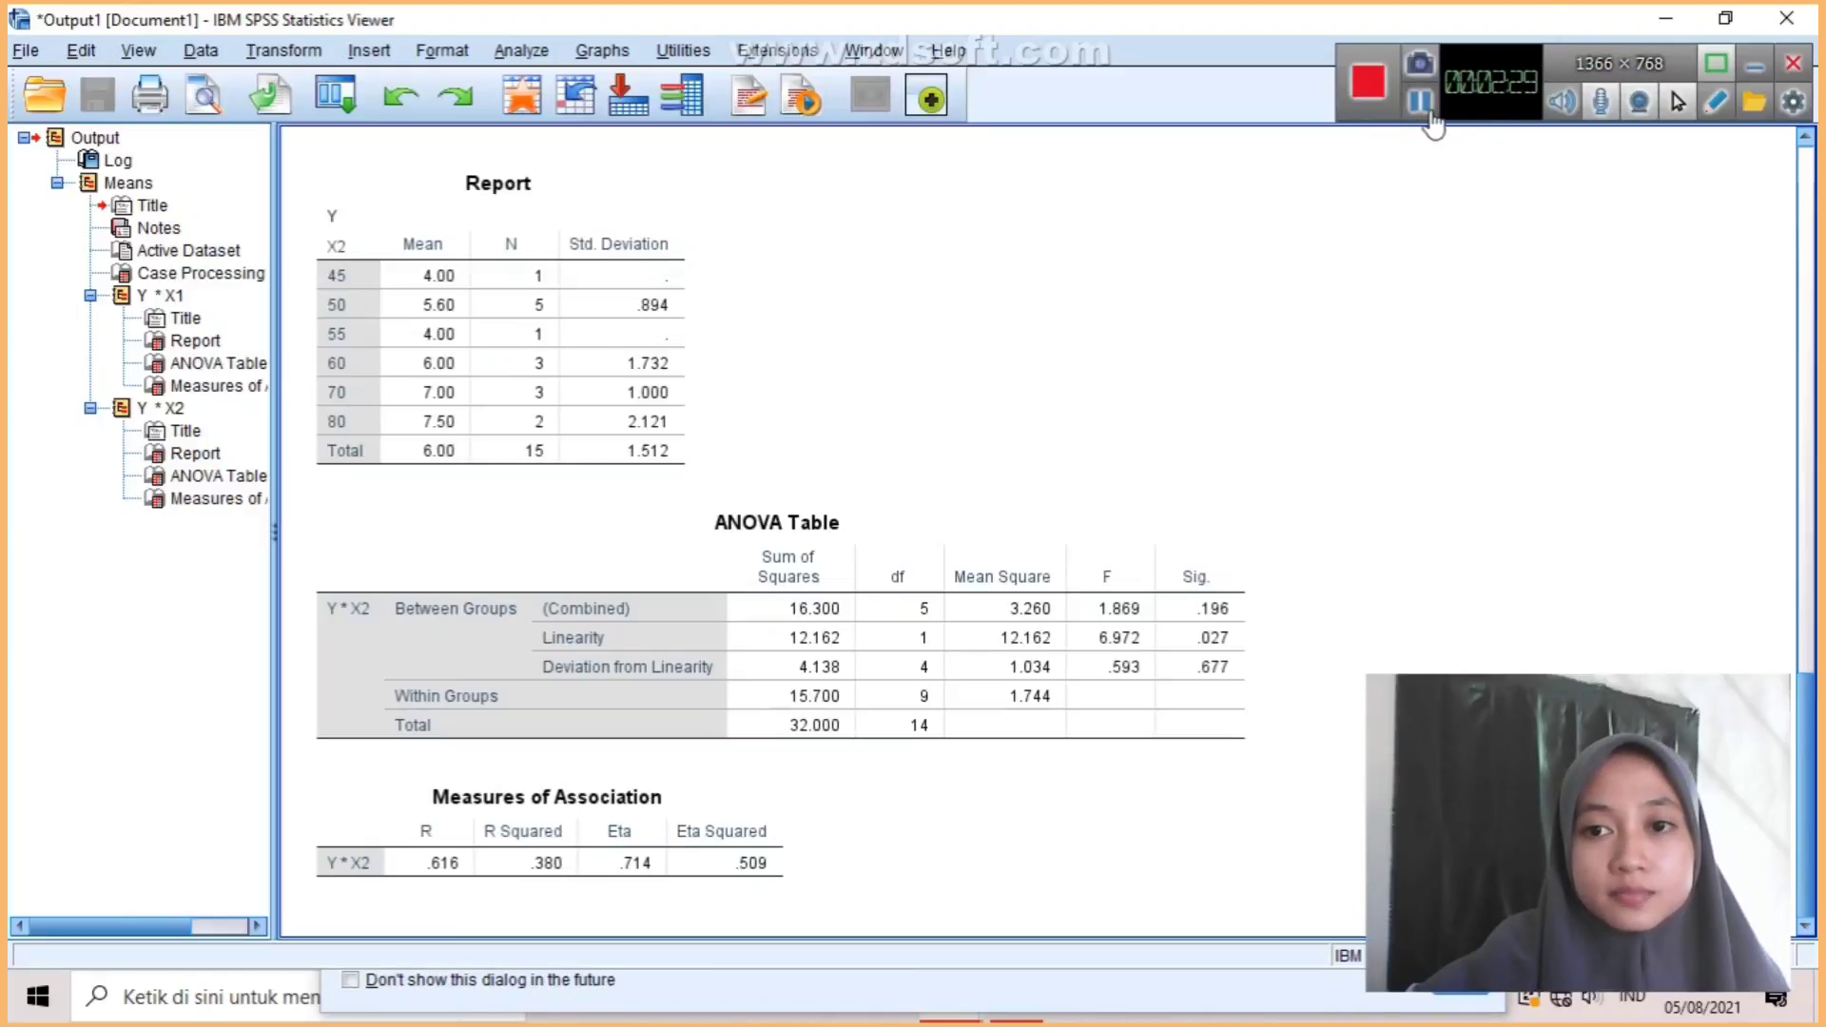
Start a linear regression with Y as the dependent variable.
{"action": "left_click", "coordinate": [469, 176]}
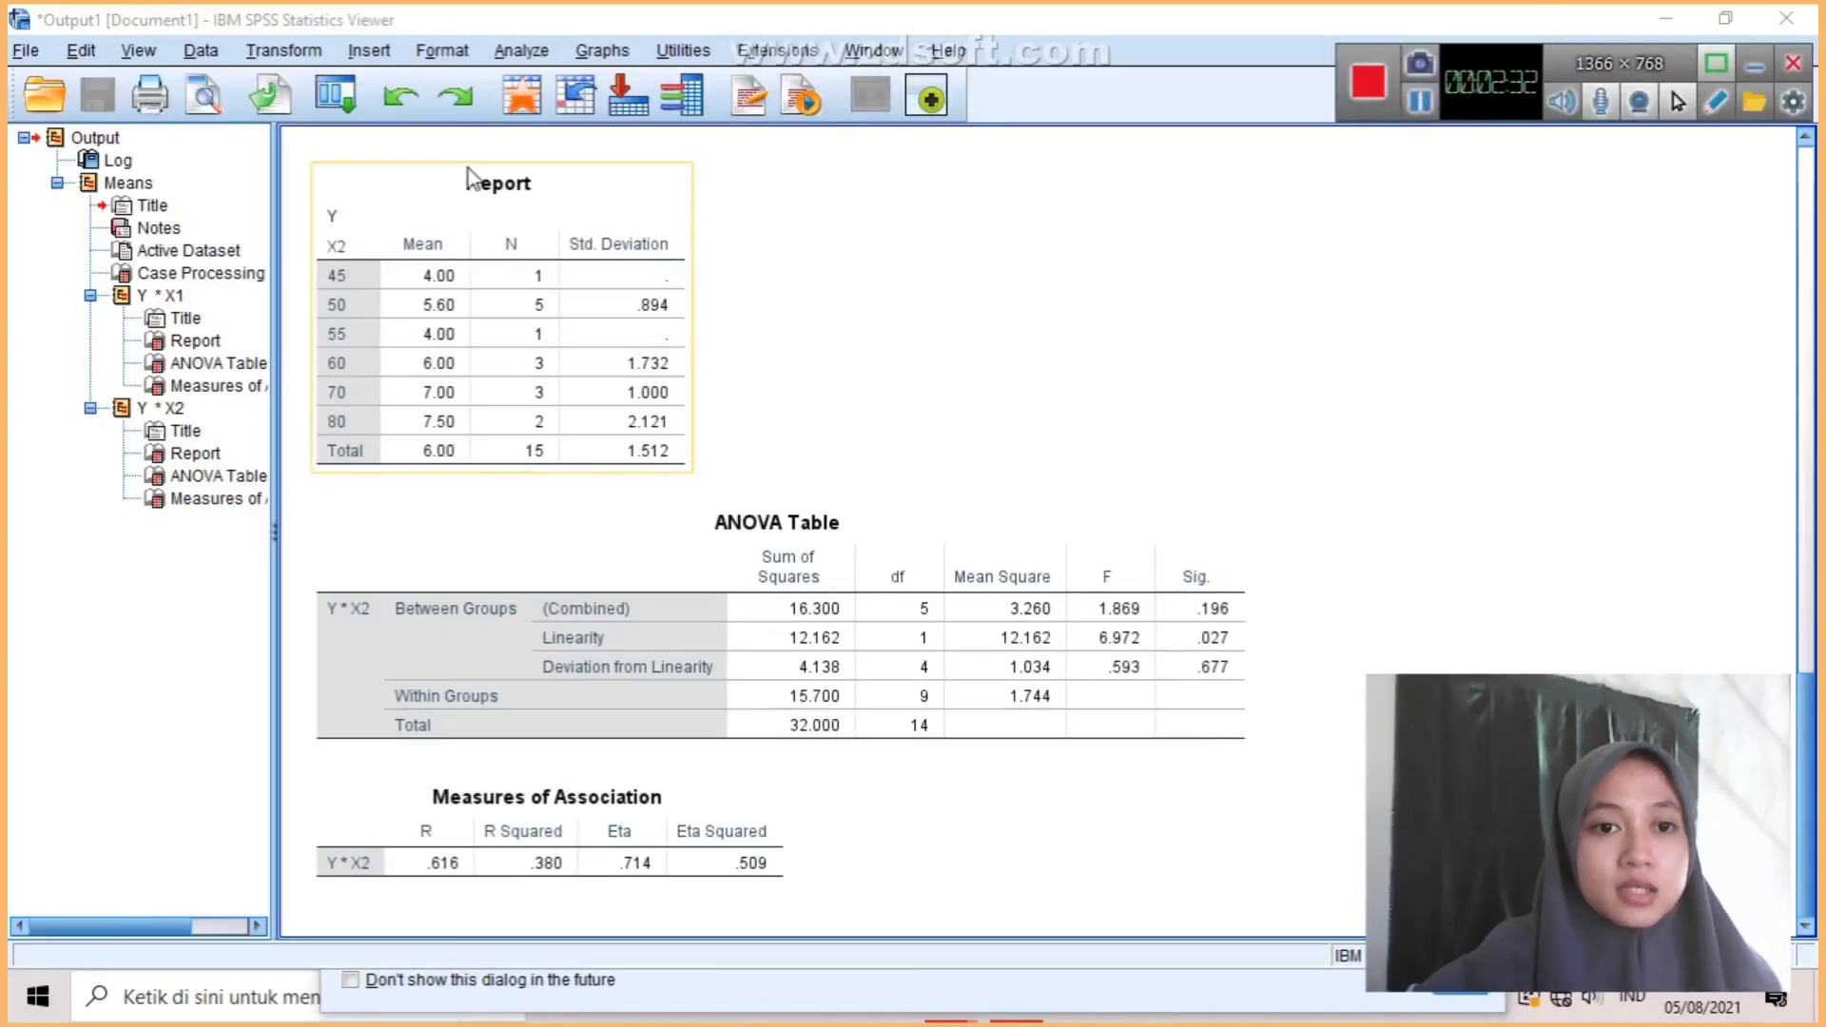
{"action": "left_click", "coordinate": [528, 50]}
{"action": "left_click", "coordinate": [529, 57]}
{"action": "mouse_move", "coordinate": [574, 397]}
{"action": "mouse_move", "coordinate": [587, 361]}
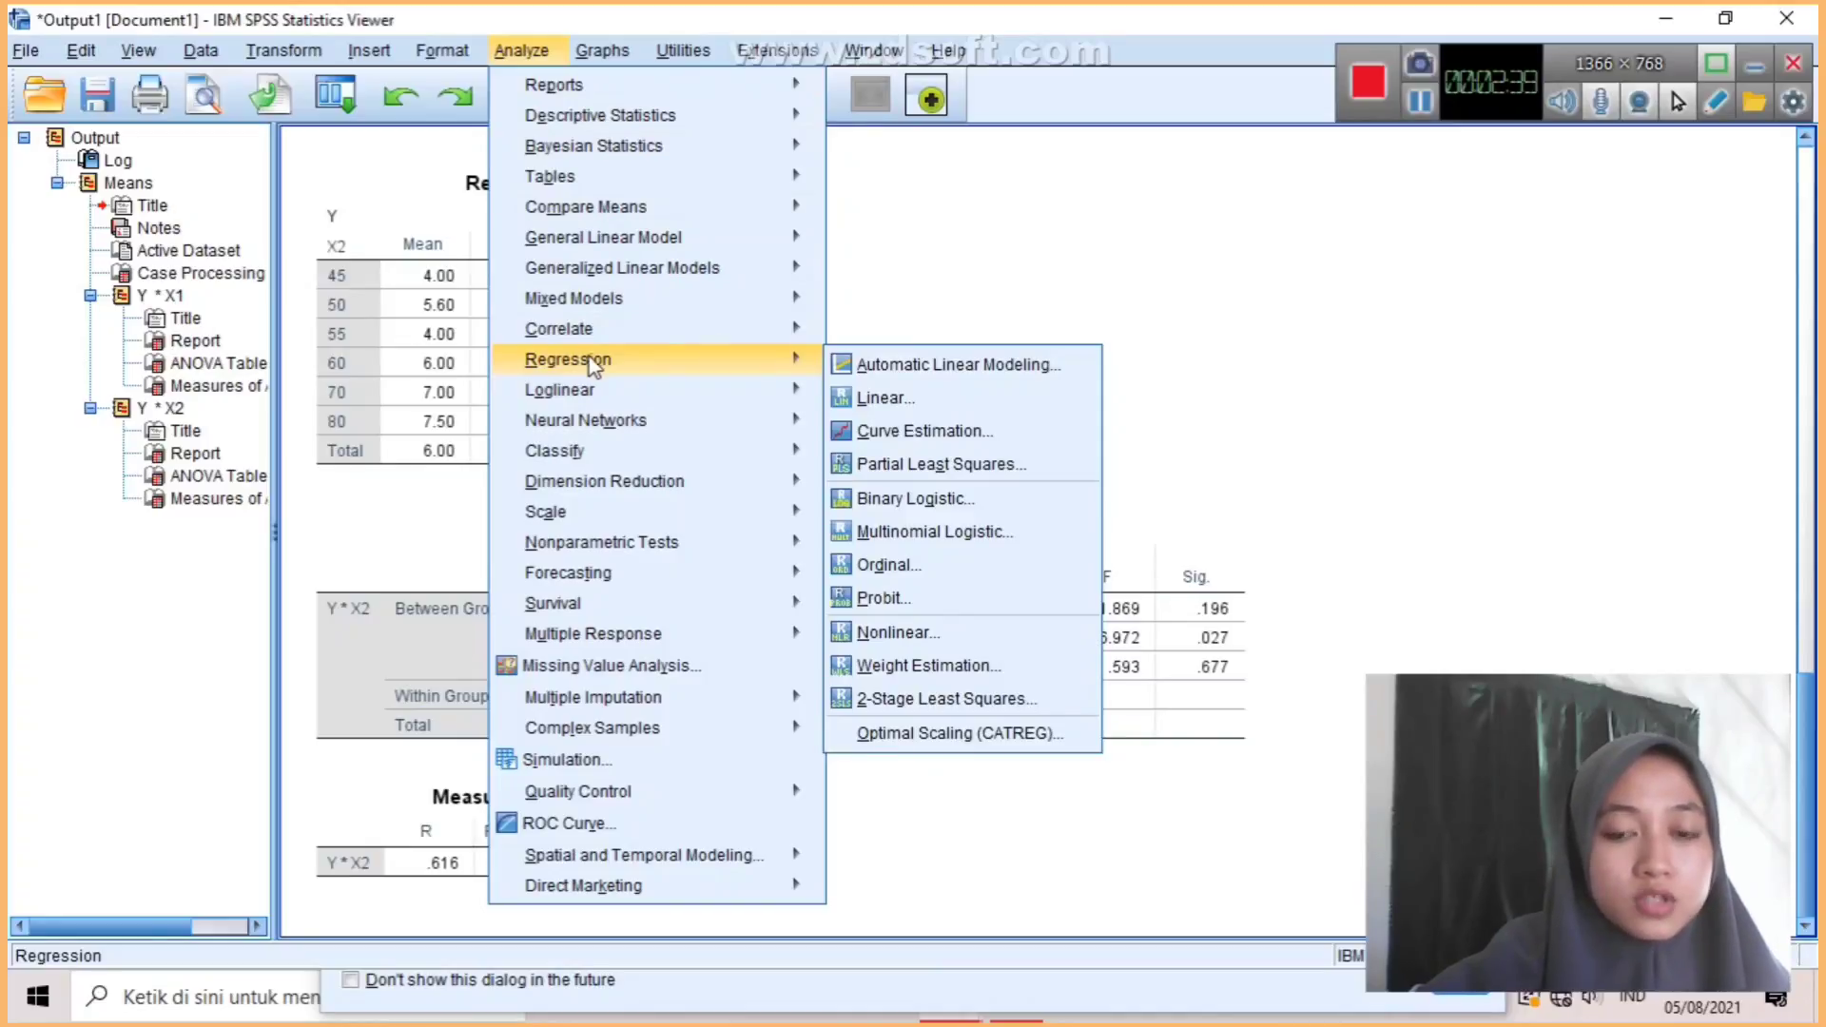
{"action": "mouse_move", "coordinate": [584, 328]}
{"action": "mouse_move", "coordinate": [733, 358]}
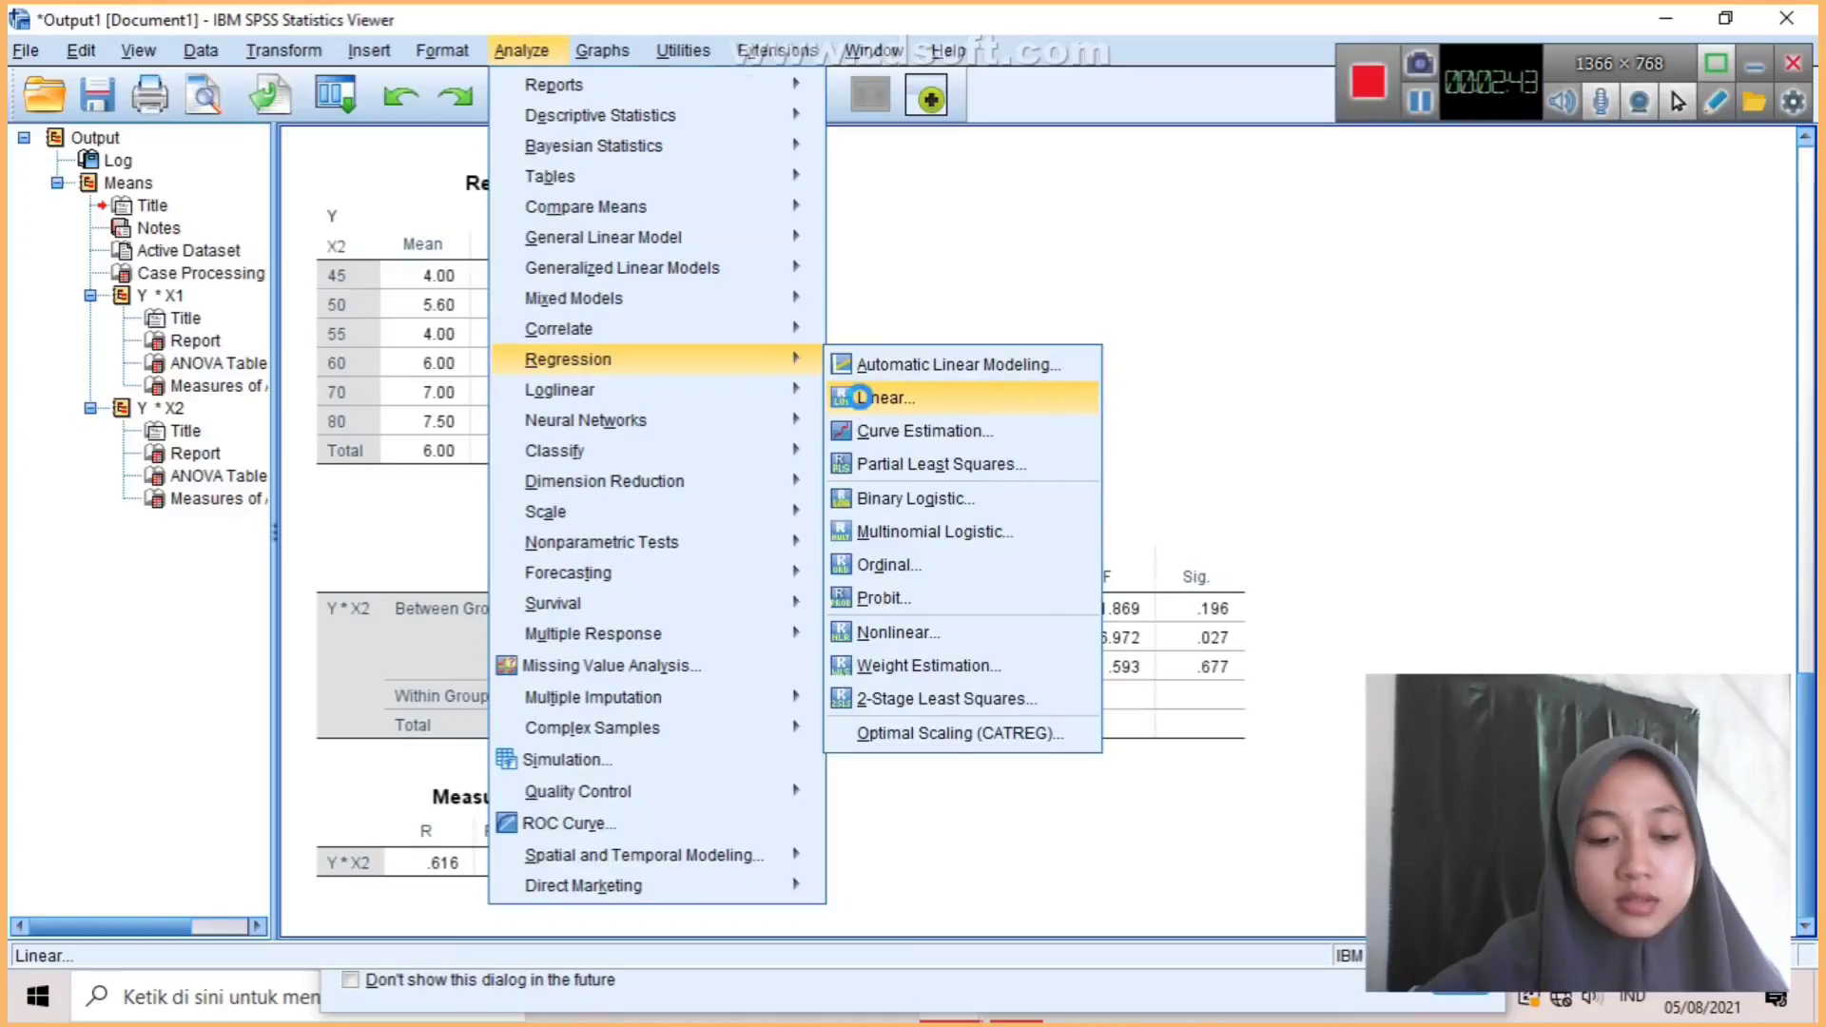
{"action": "left_click", "coordinate": [865, 406]}
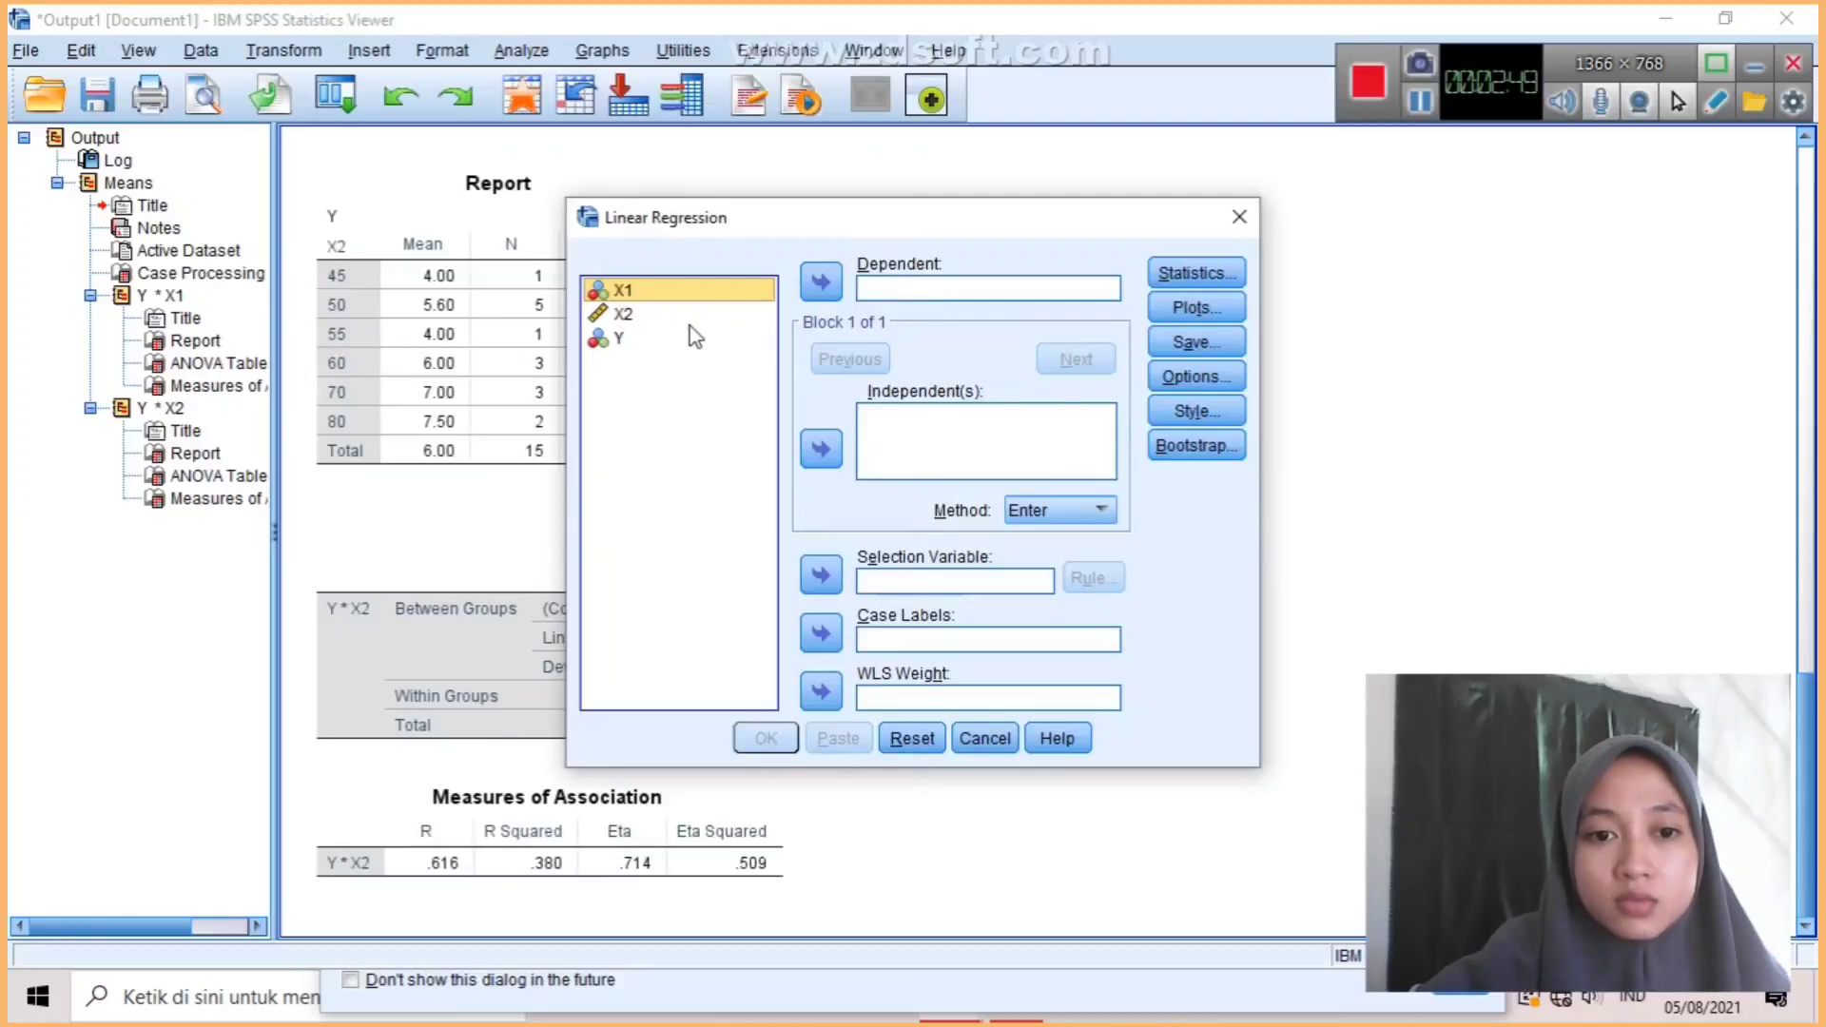
{"action": "left_click", "coordinate": [612, 344]}
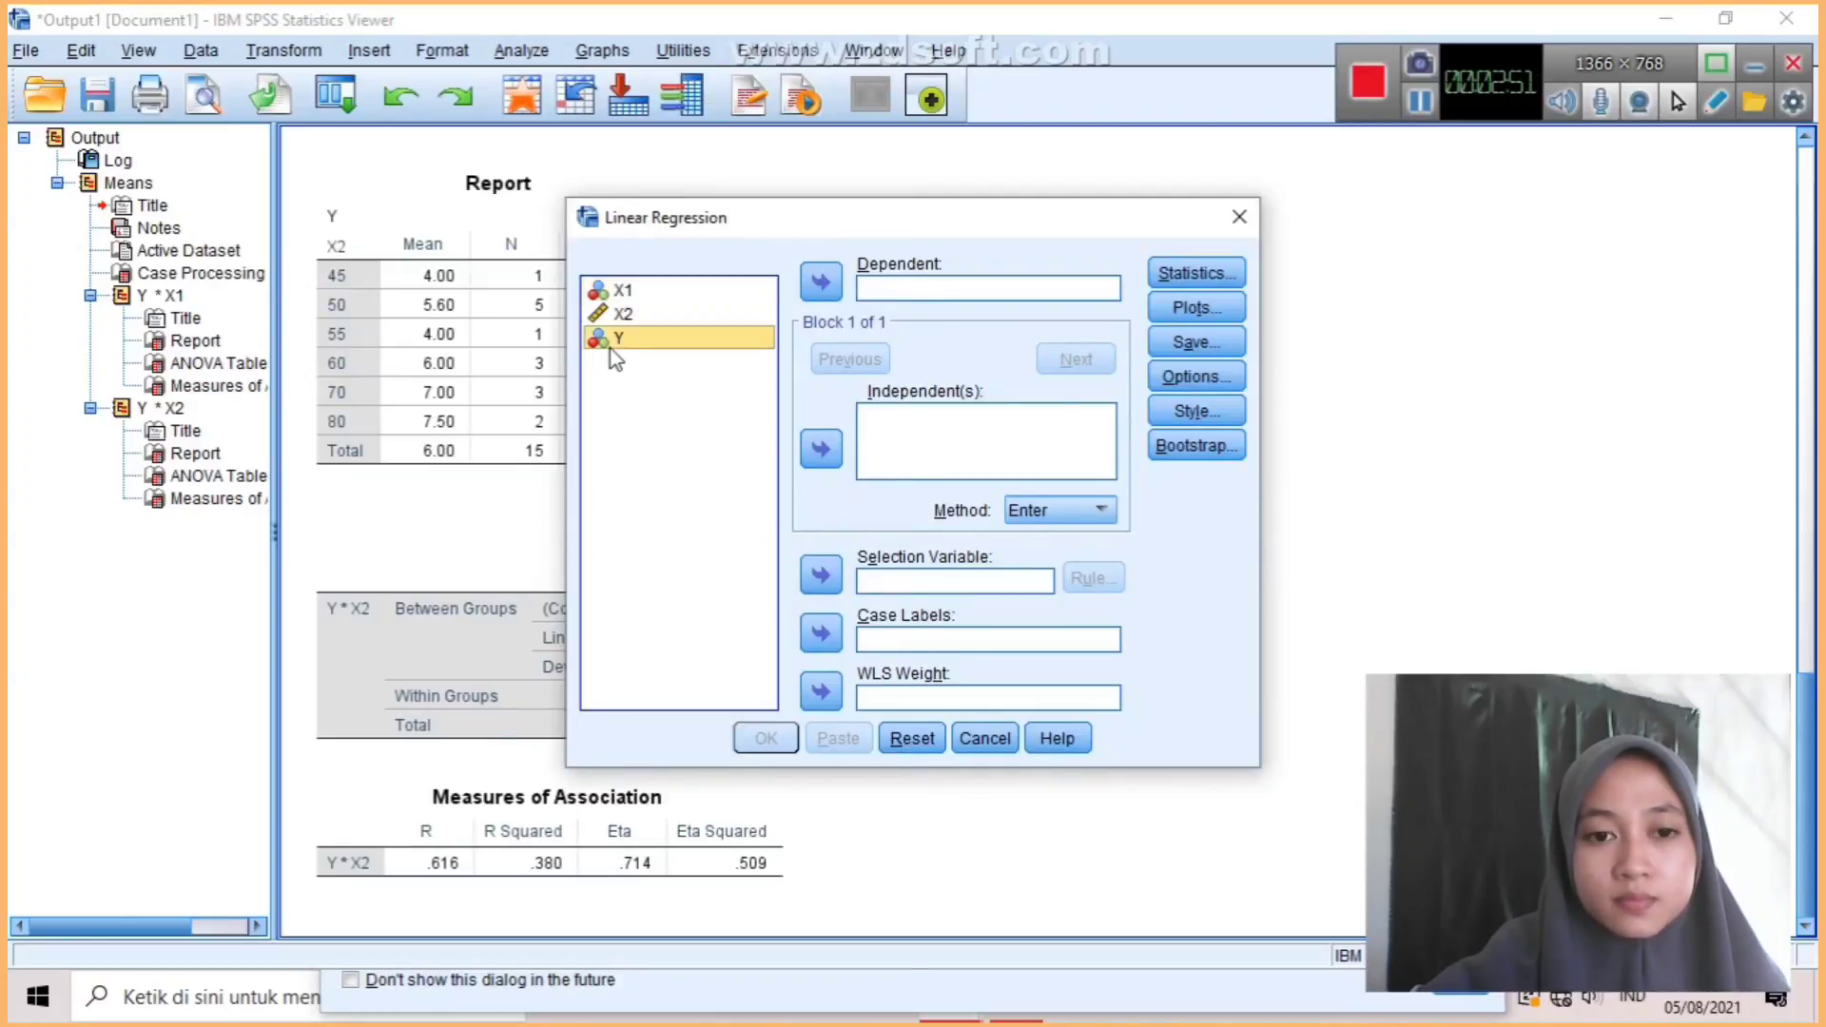
{"action": "left_click", "coordinate": [829, 288]}
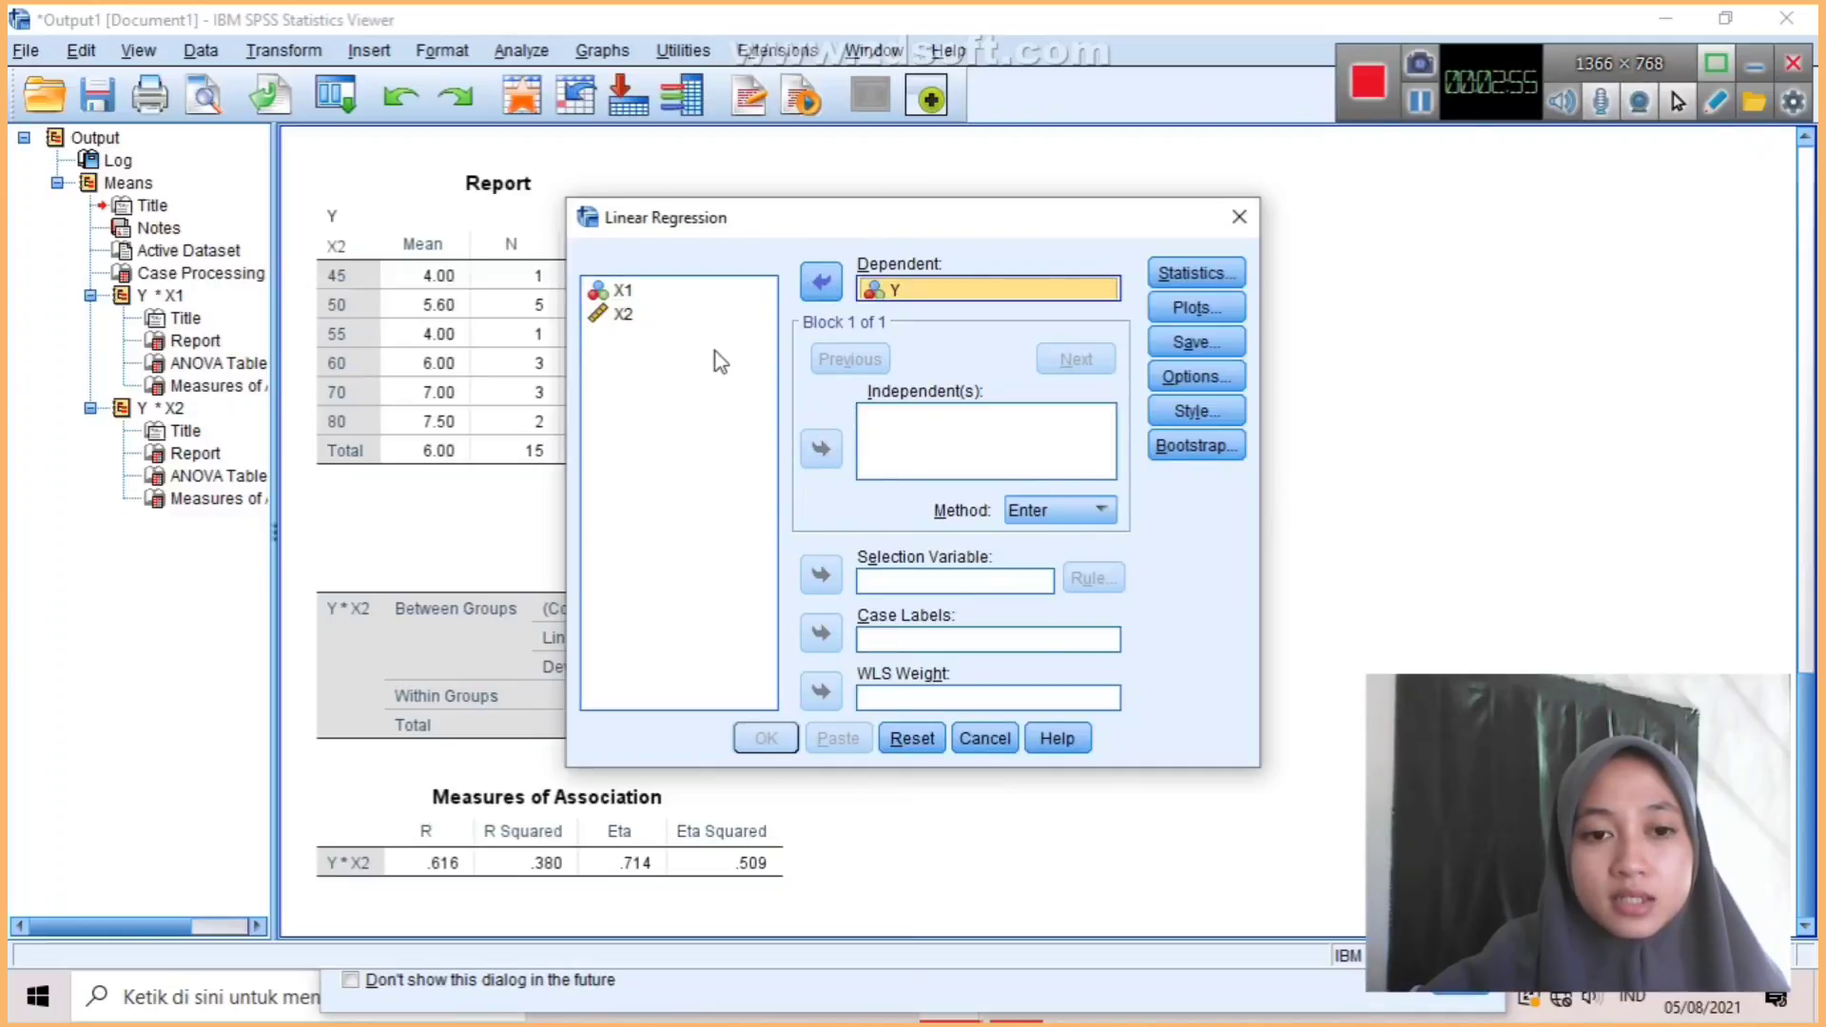
Add X1 and X2 as the independent variables of the linear regression.
{"action": "left_click", "coordinate": [622, 292]}
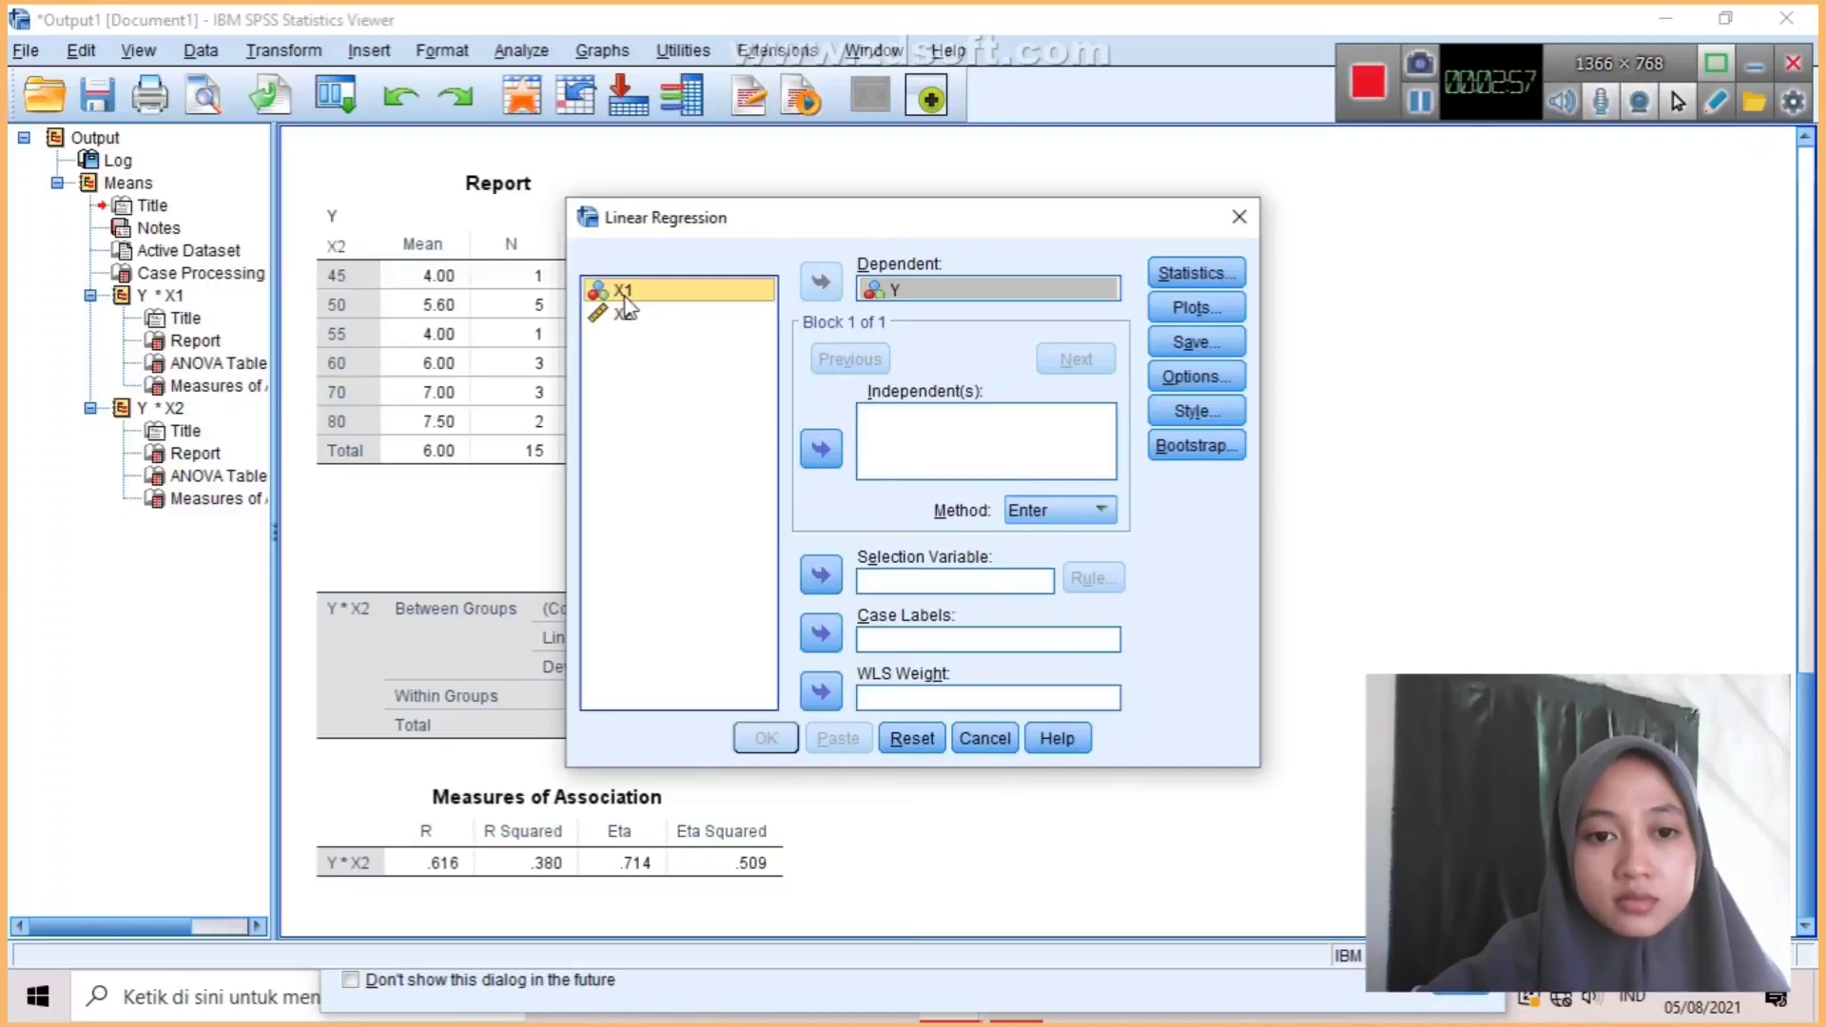
{"action": "left_click", "coordinate": [820, 451]}
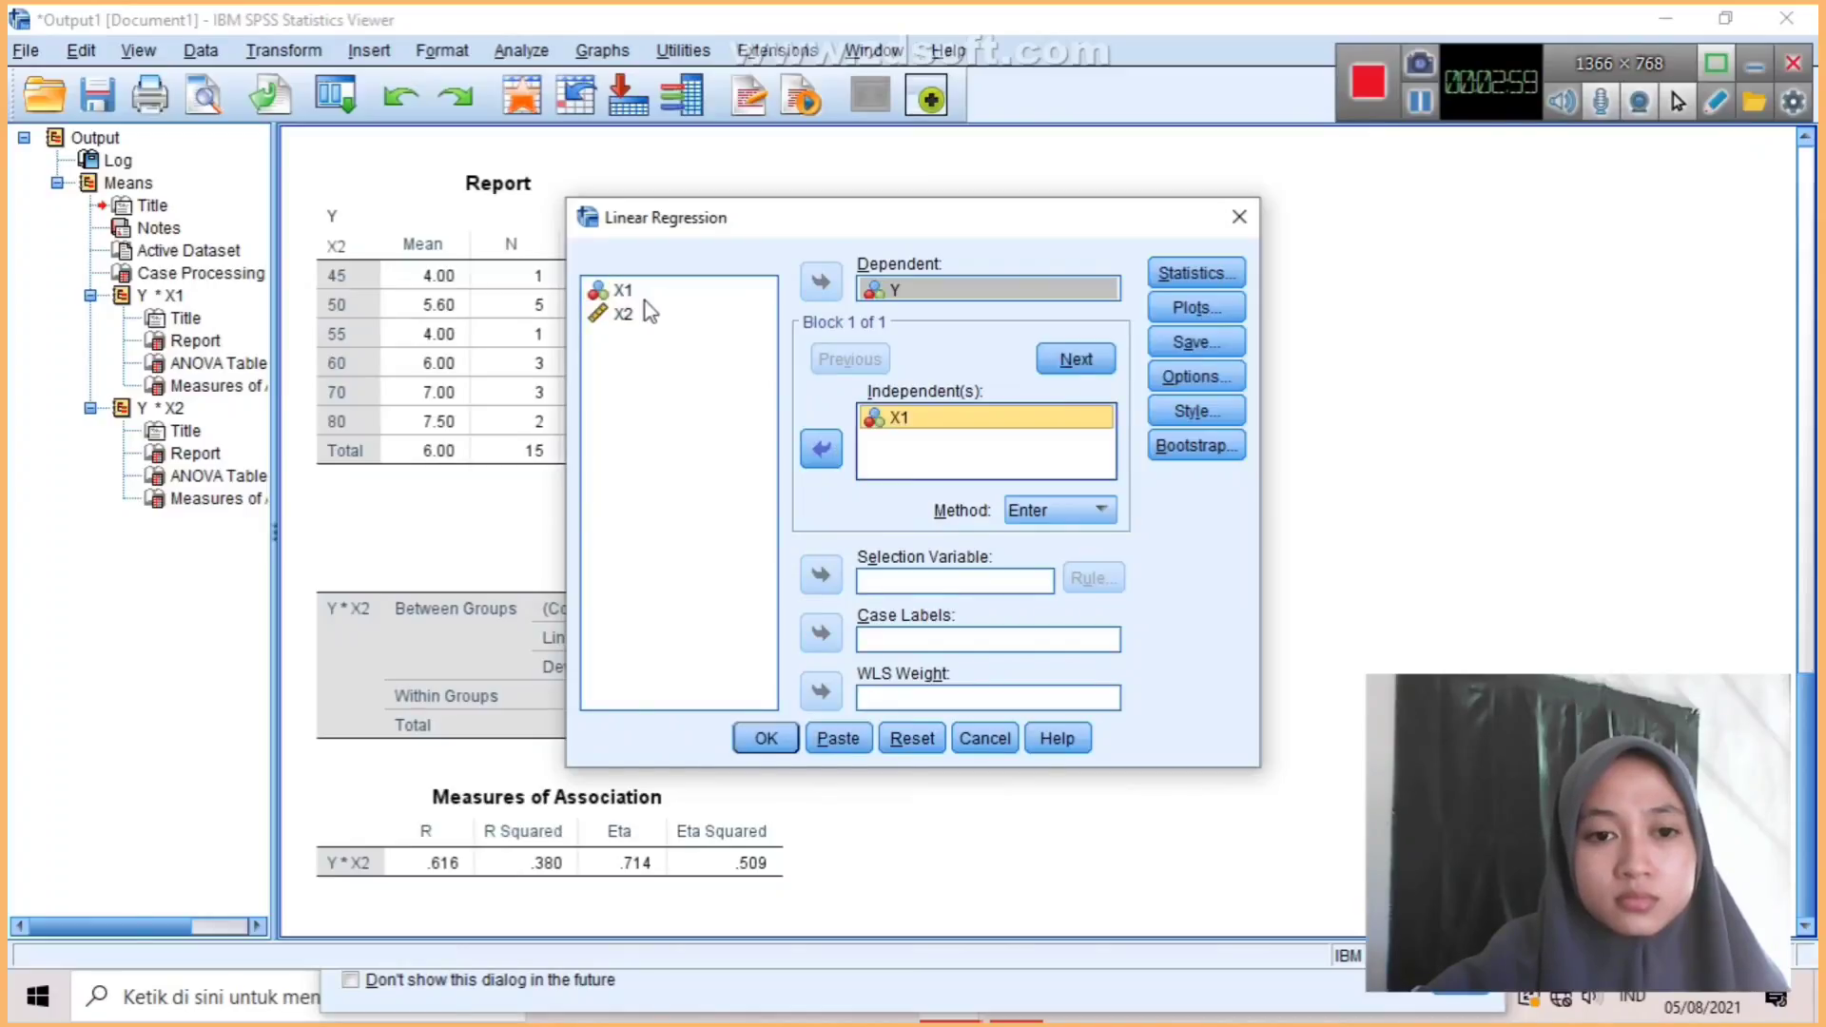
{"action": "left_click", "coordinate": [625, 316]}
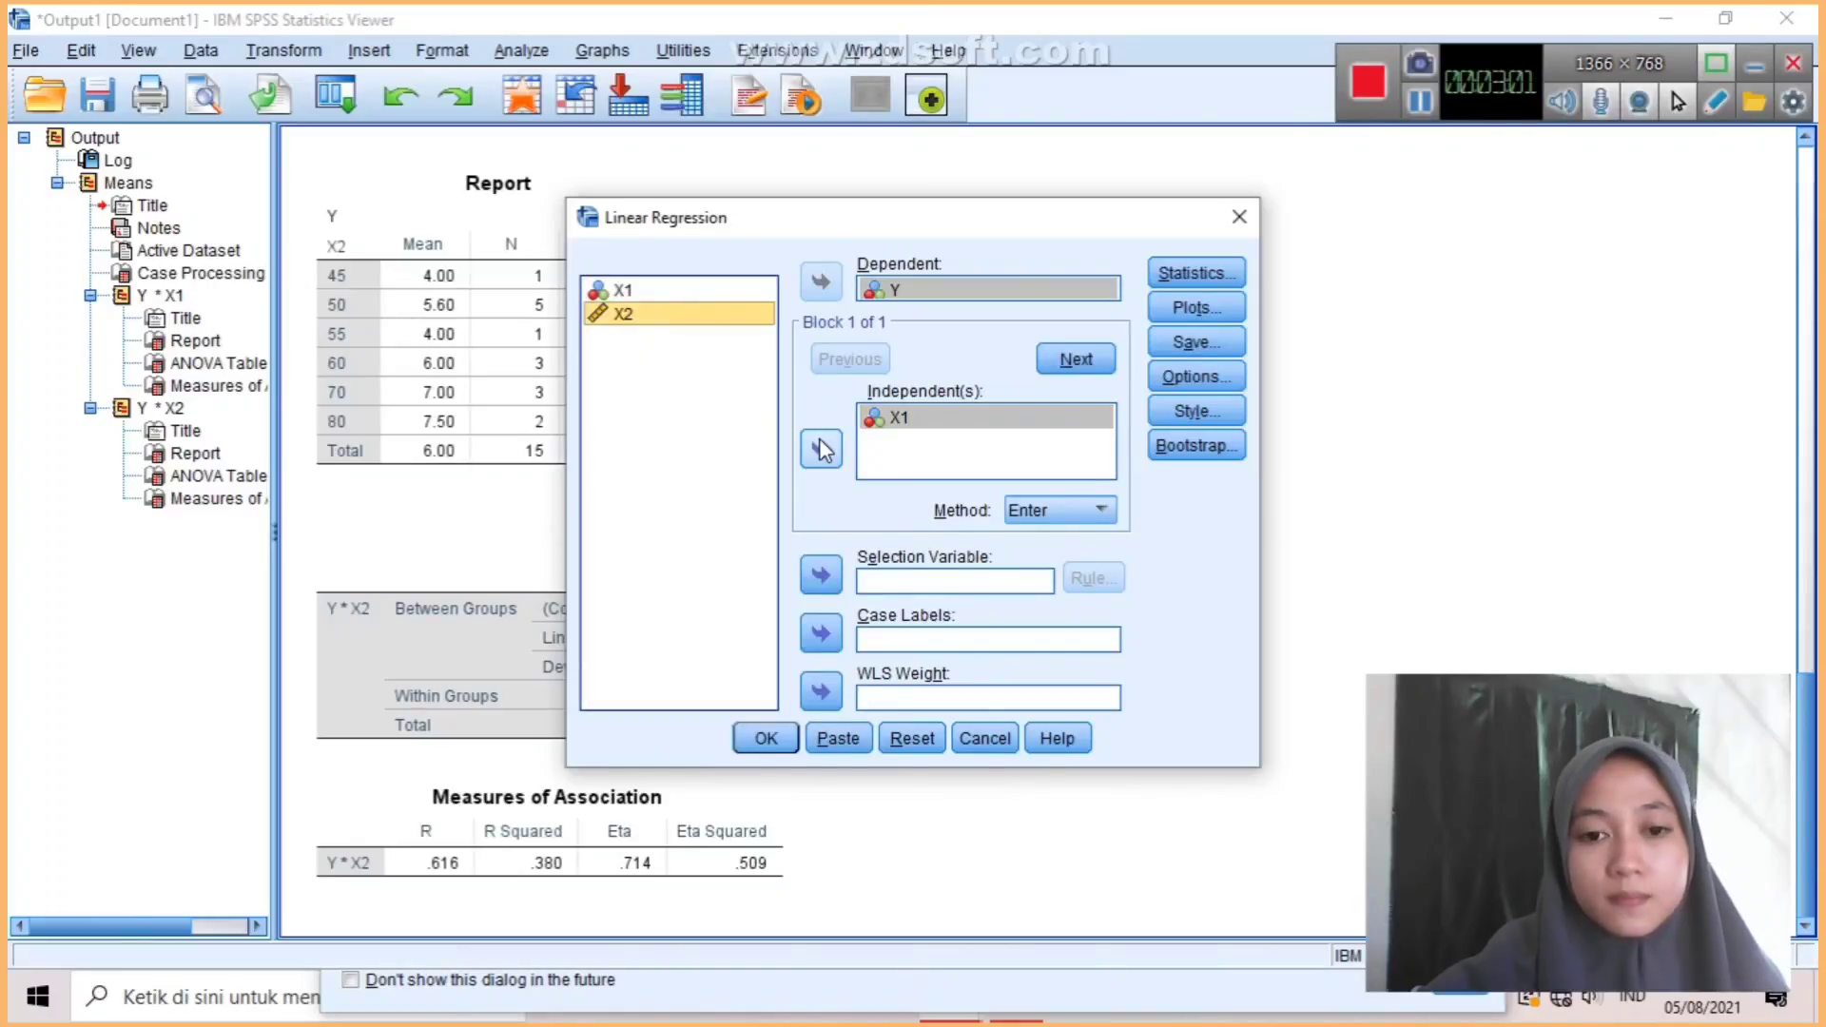
{"action": "left_click", "coordinate": [820, 440]}
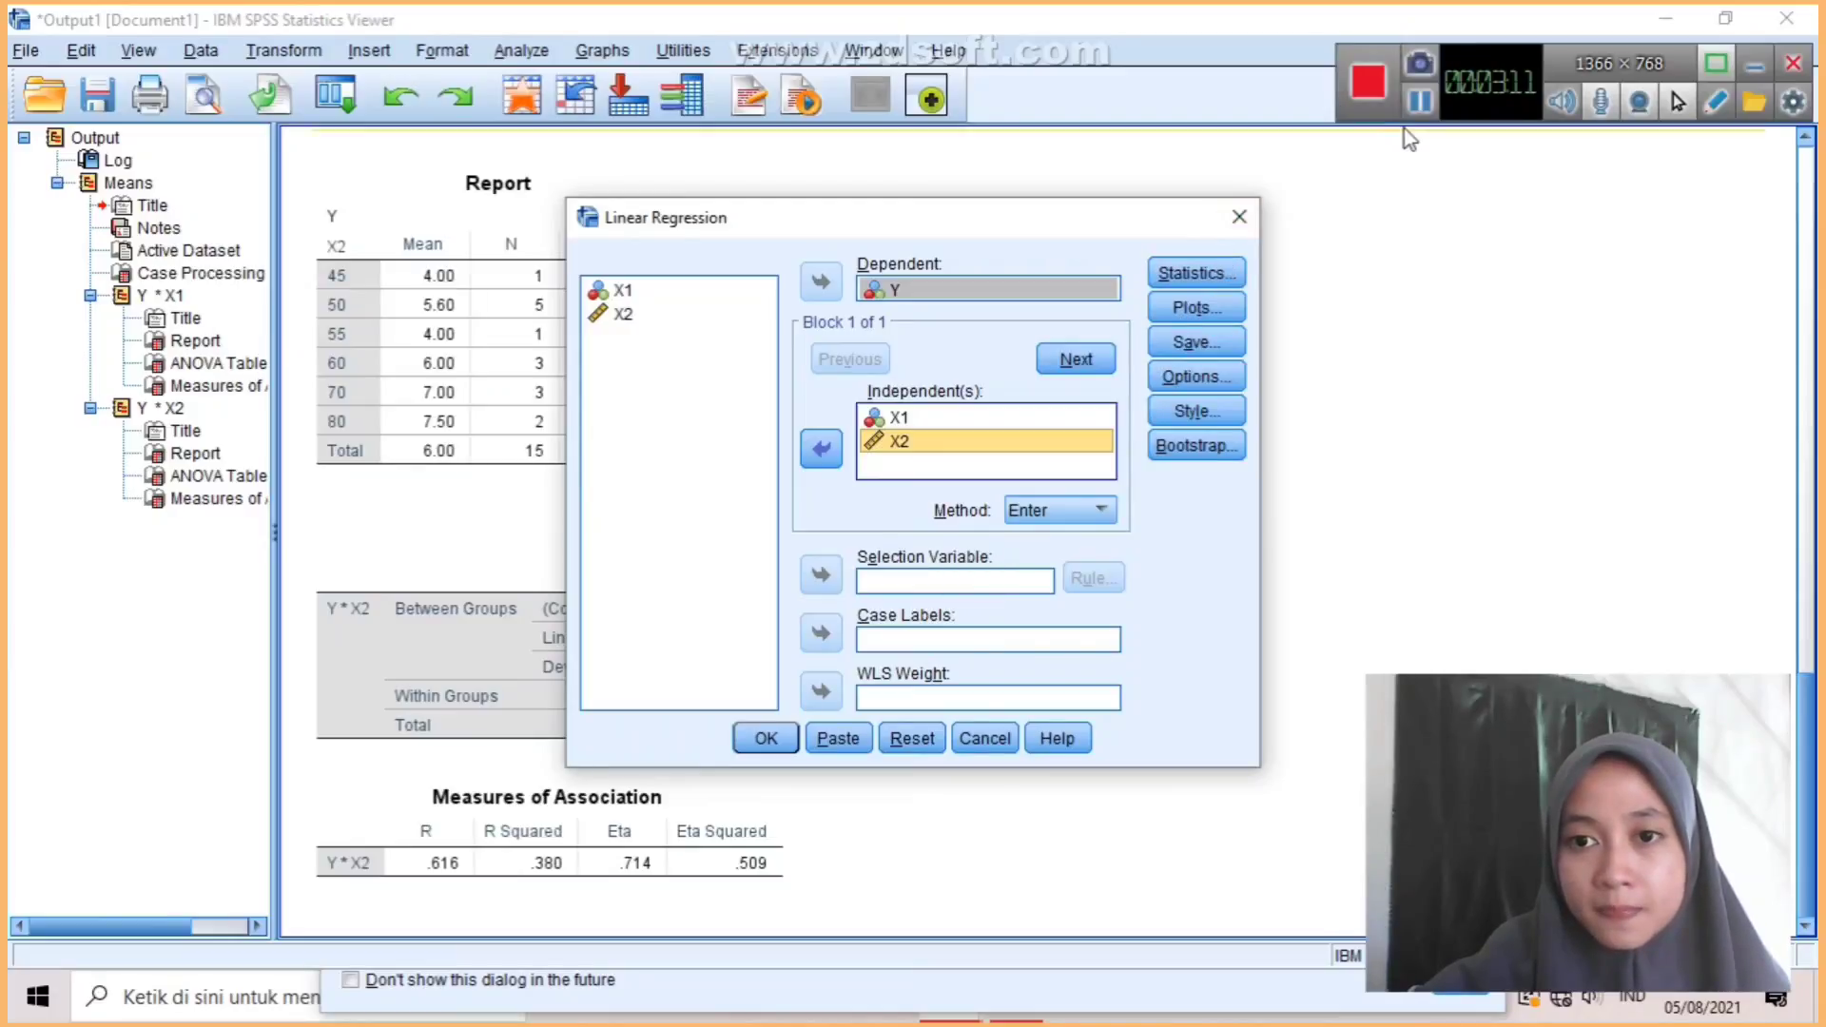
{"action": "left_click", "coordinate": [1421, 110]}
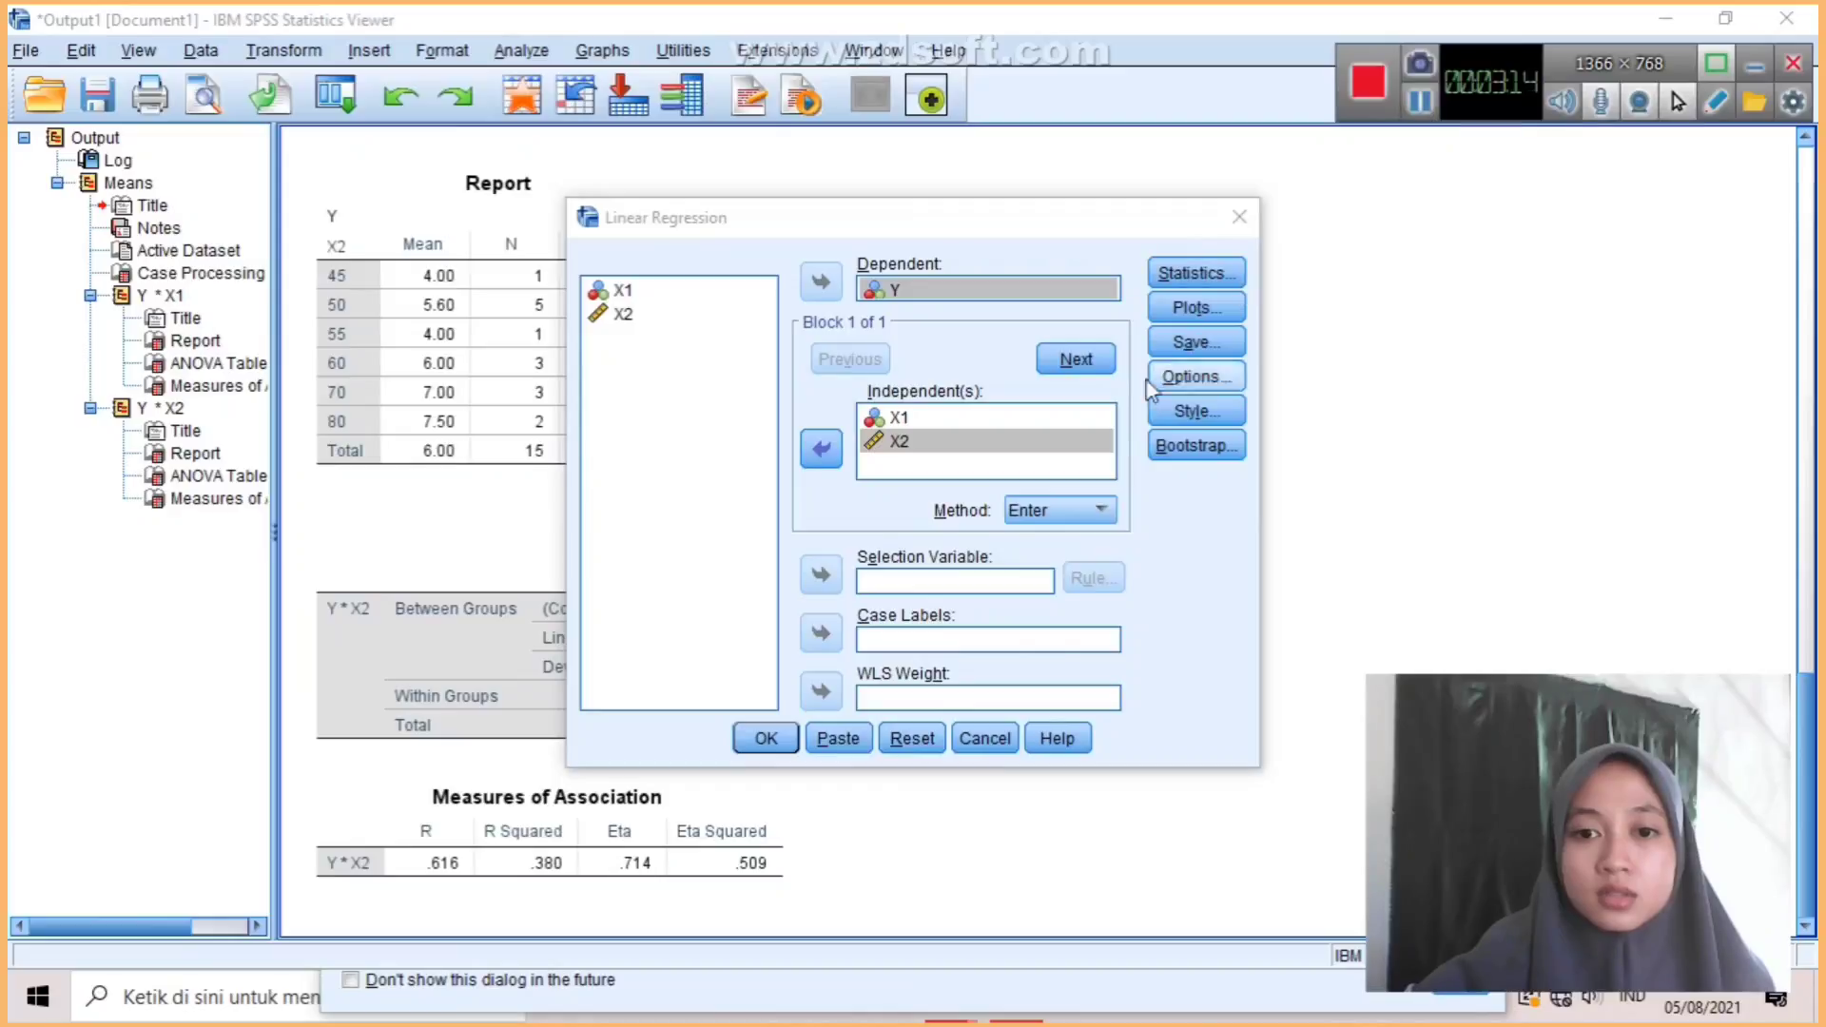
Keep the Enter method and add the covariance matrix and collinearity diagnostics to the regression statistics.
{"action": "left_click", "coordinate": [1049, 509]}
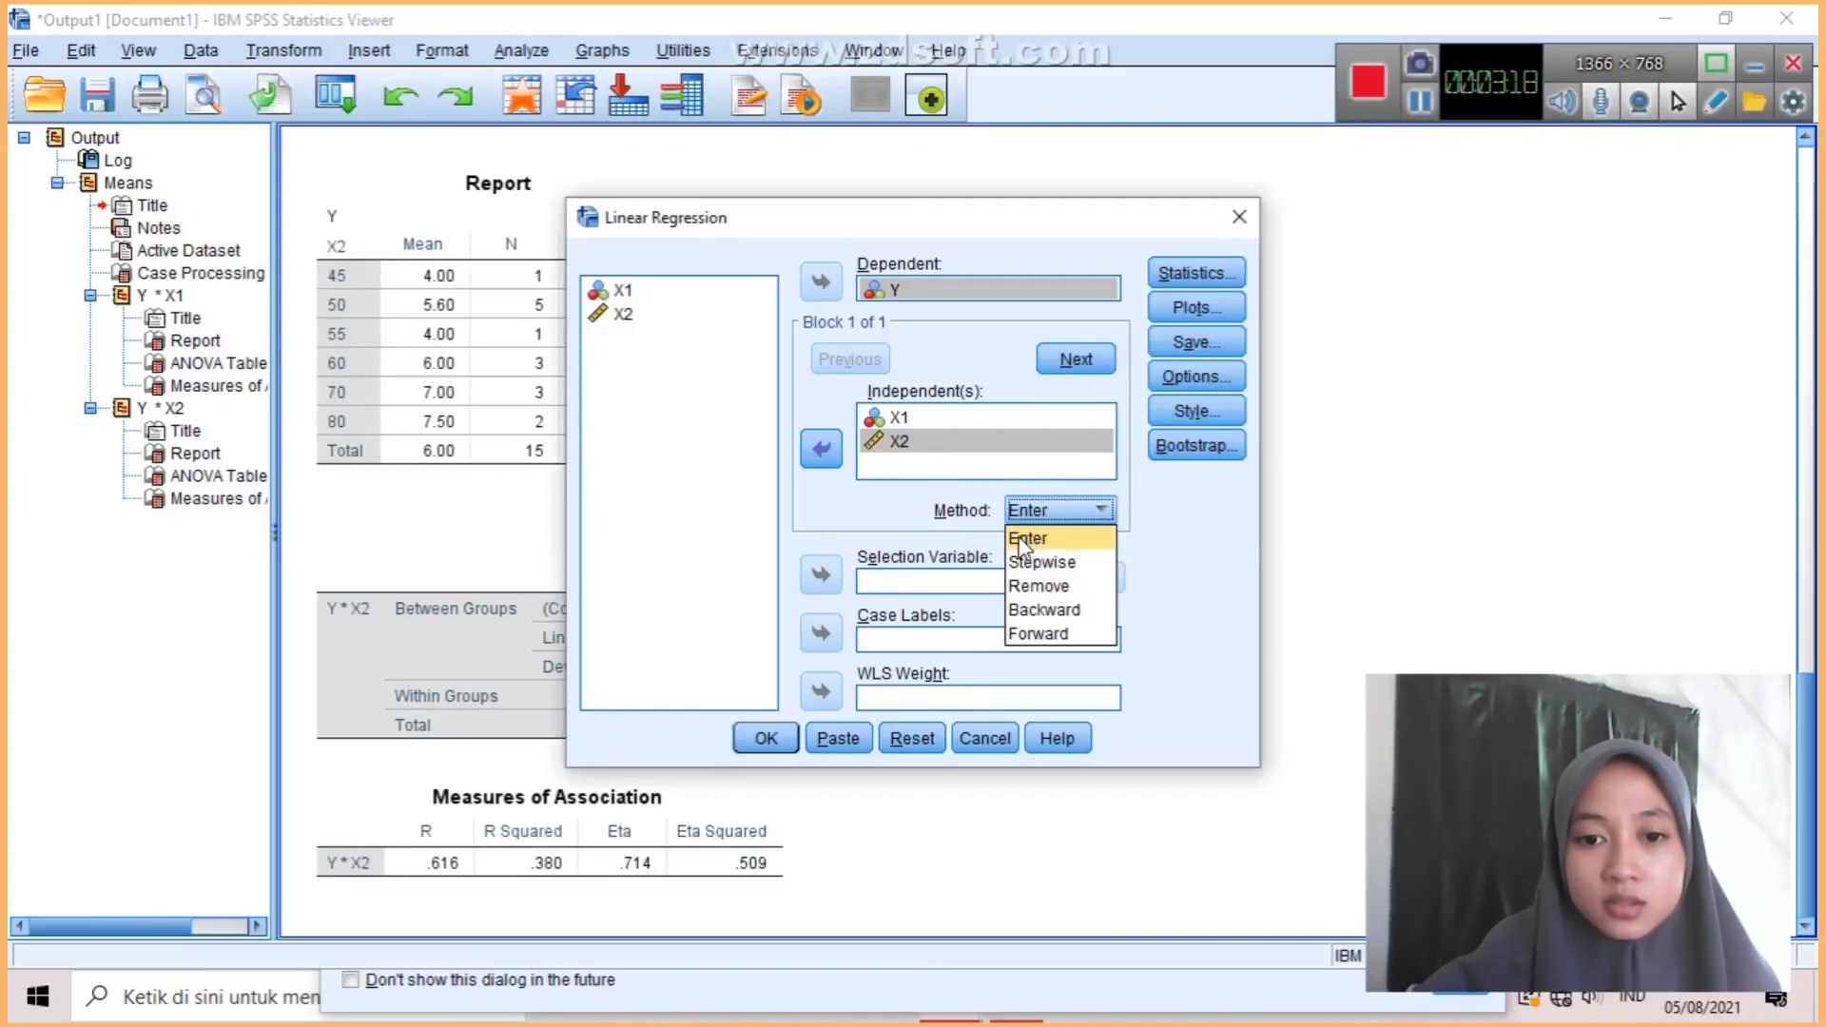
{"action": "left_click", "coordinate": [1022, 539]}
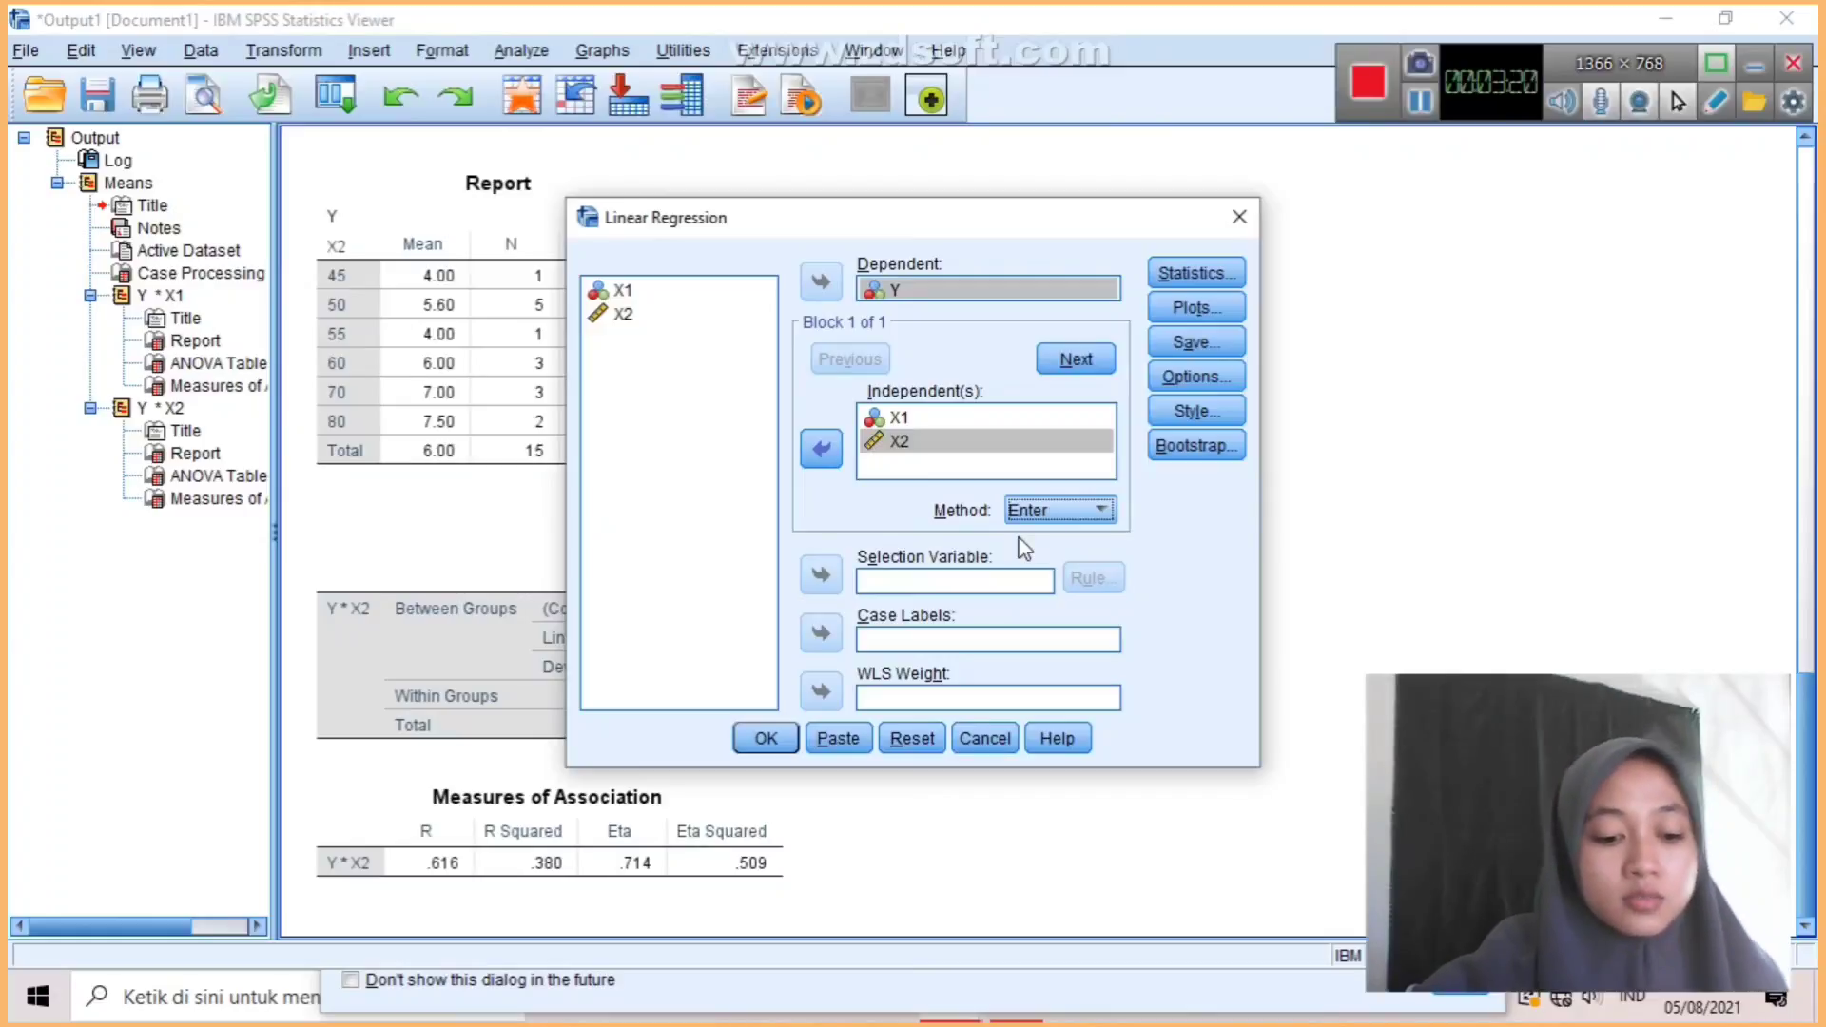
{"action": "left_click", "coordinate": [1189, 274]}
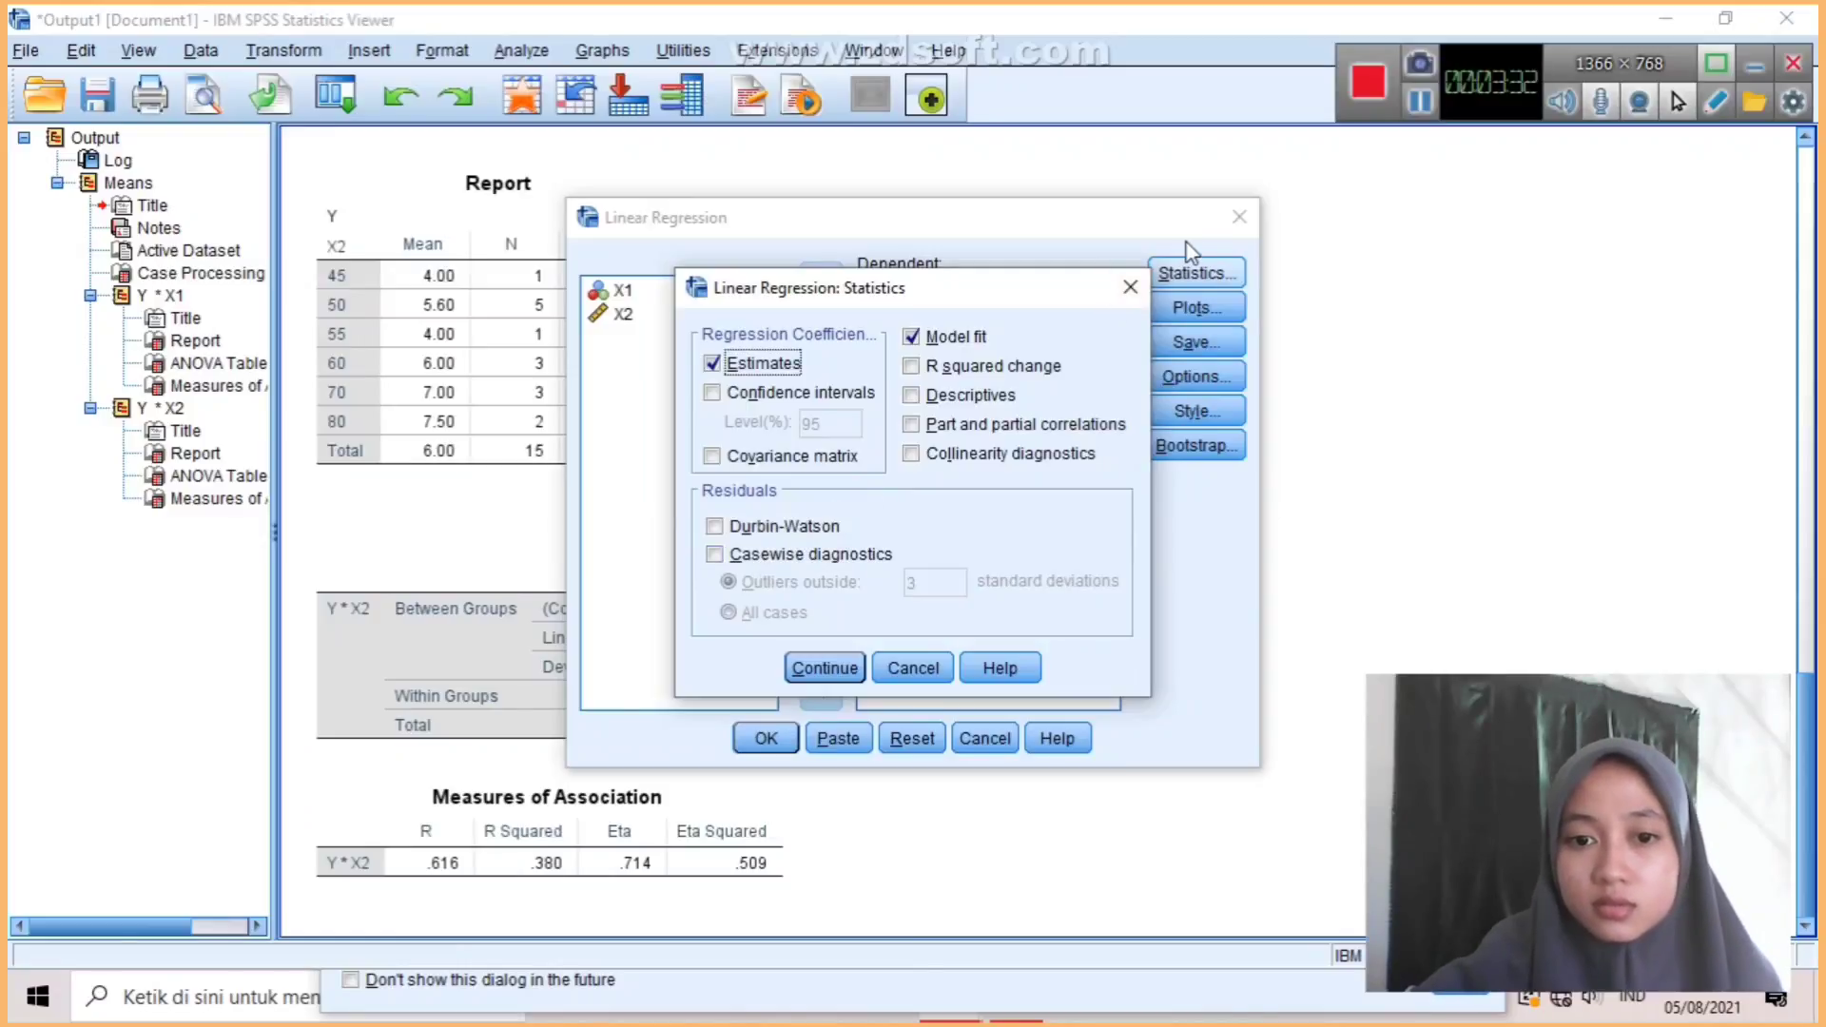
{"action": "left_click", "coordinate": [1420, 103]}
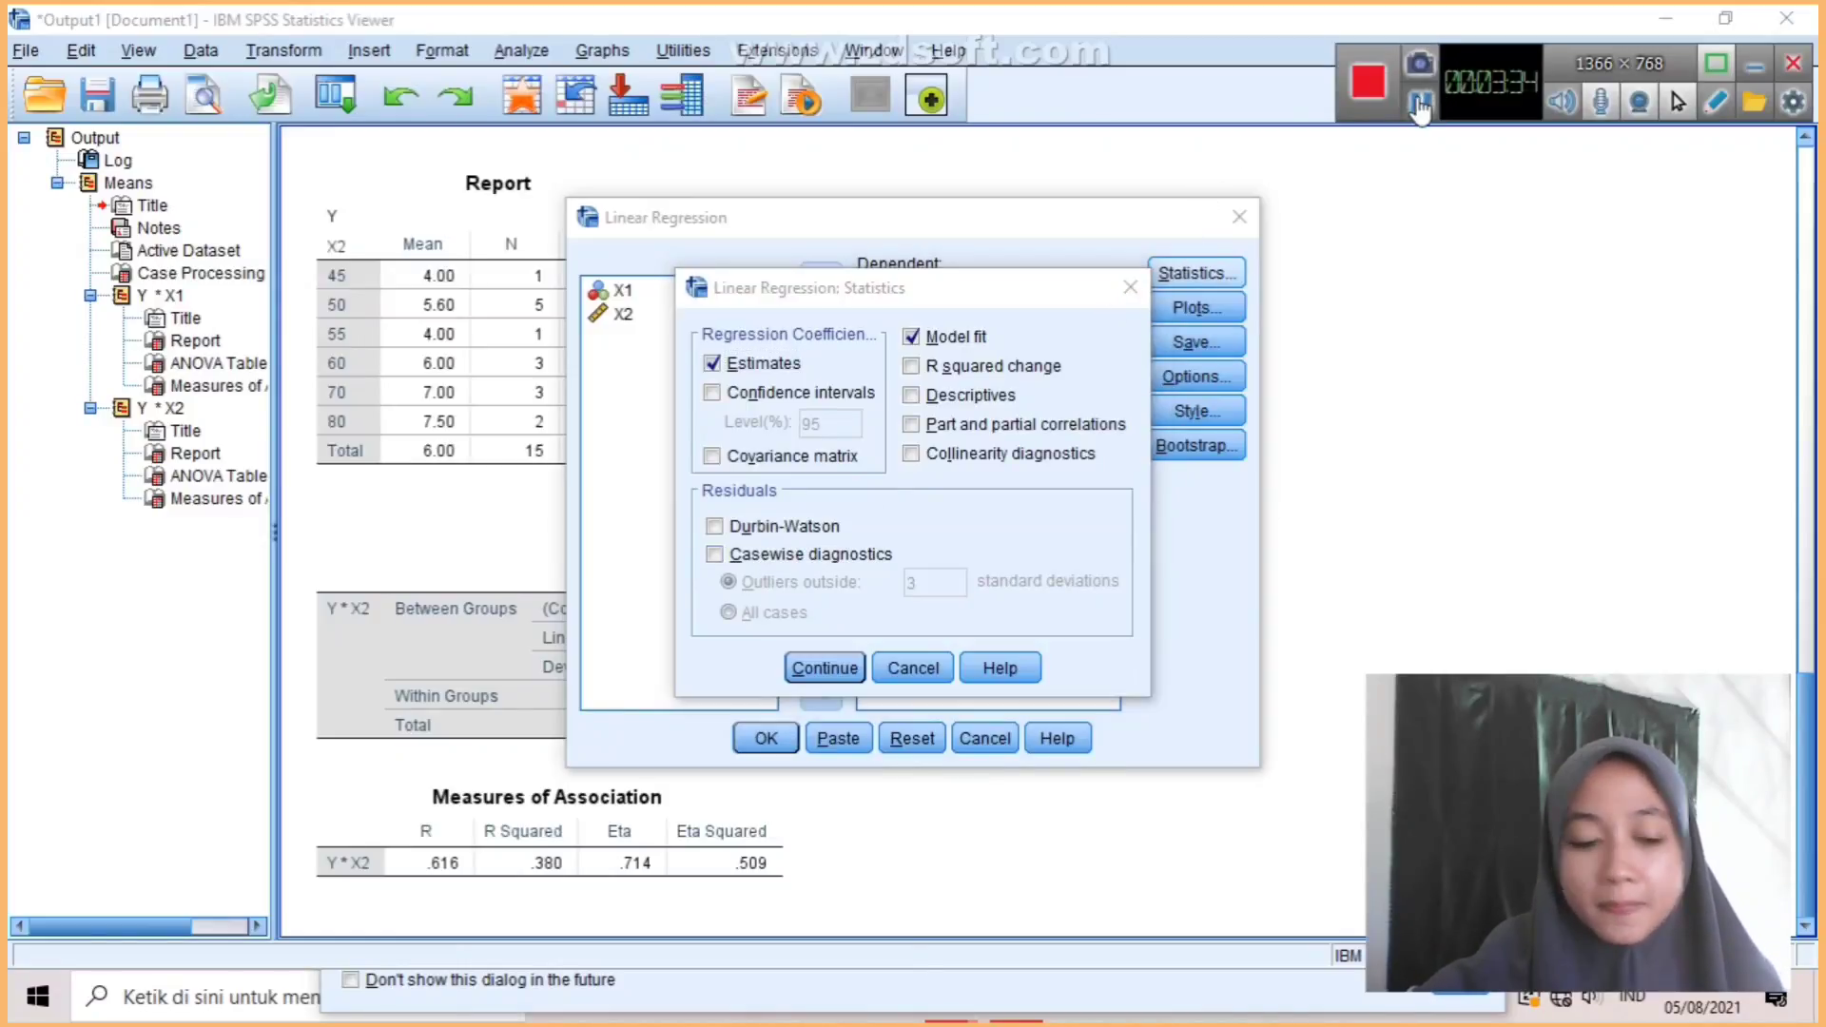
{"action": "left_click", "coordinate": [713, 457]}
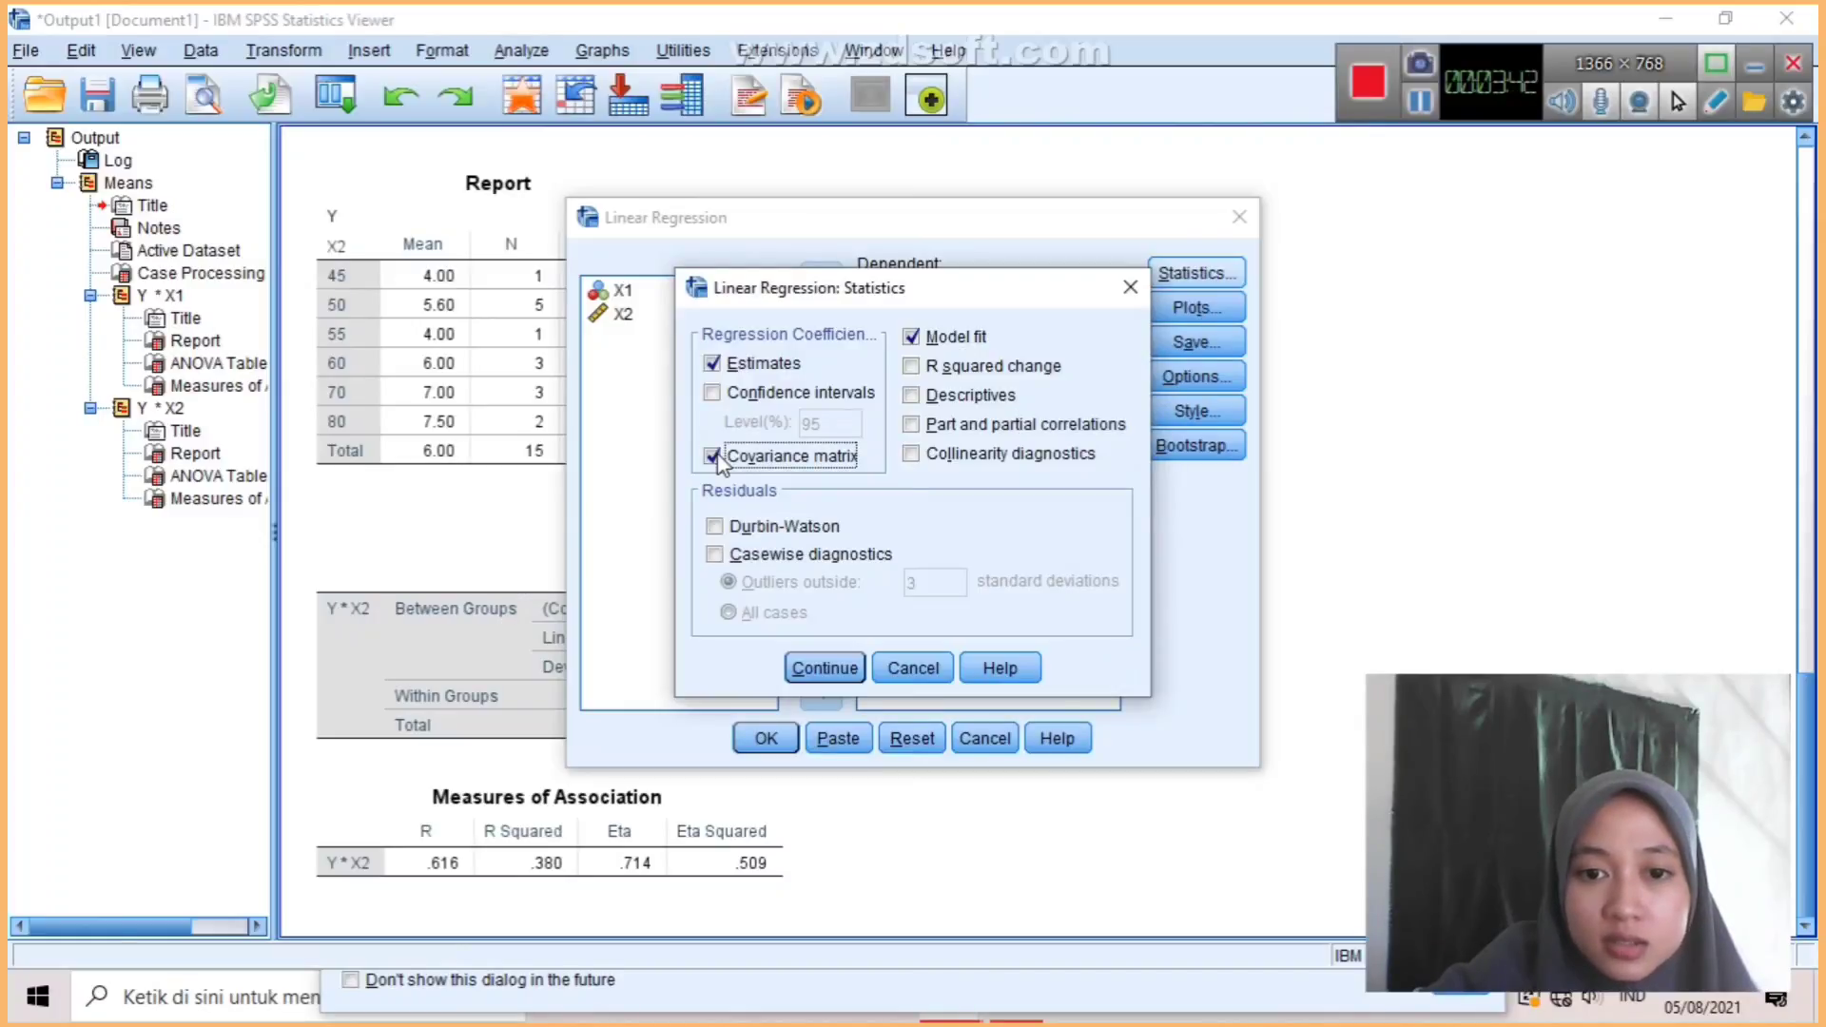
{"action": "left_click", "coordinate": [912, 457]}
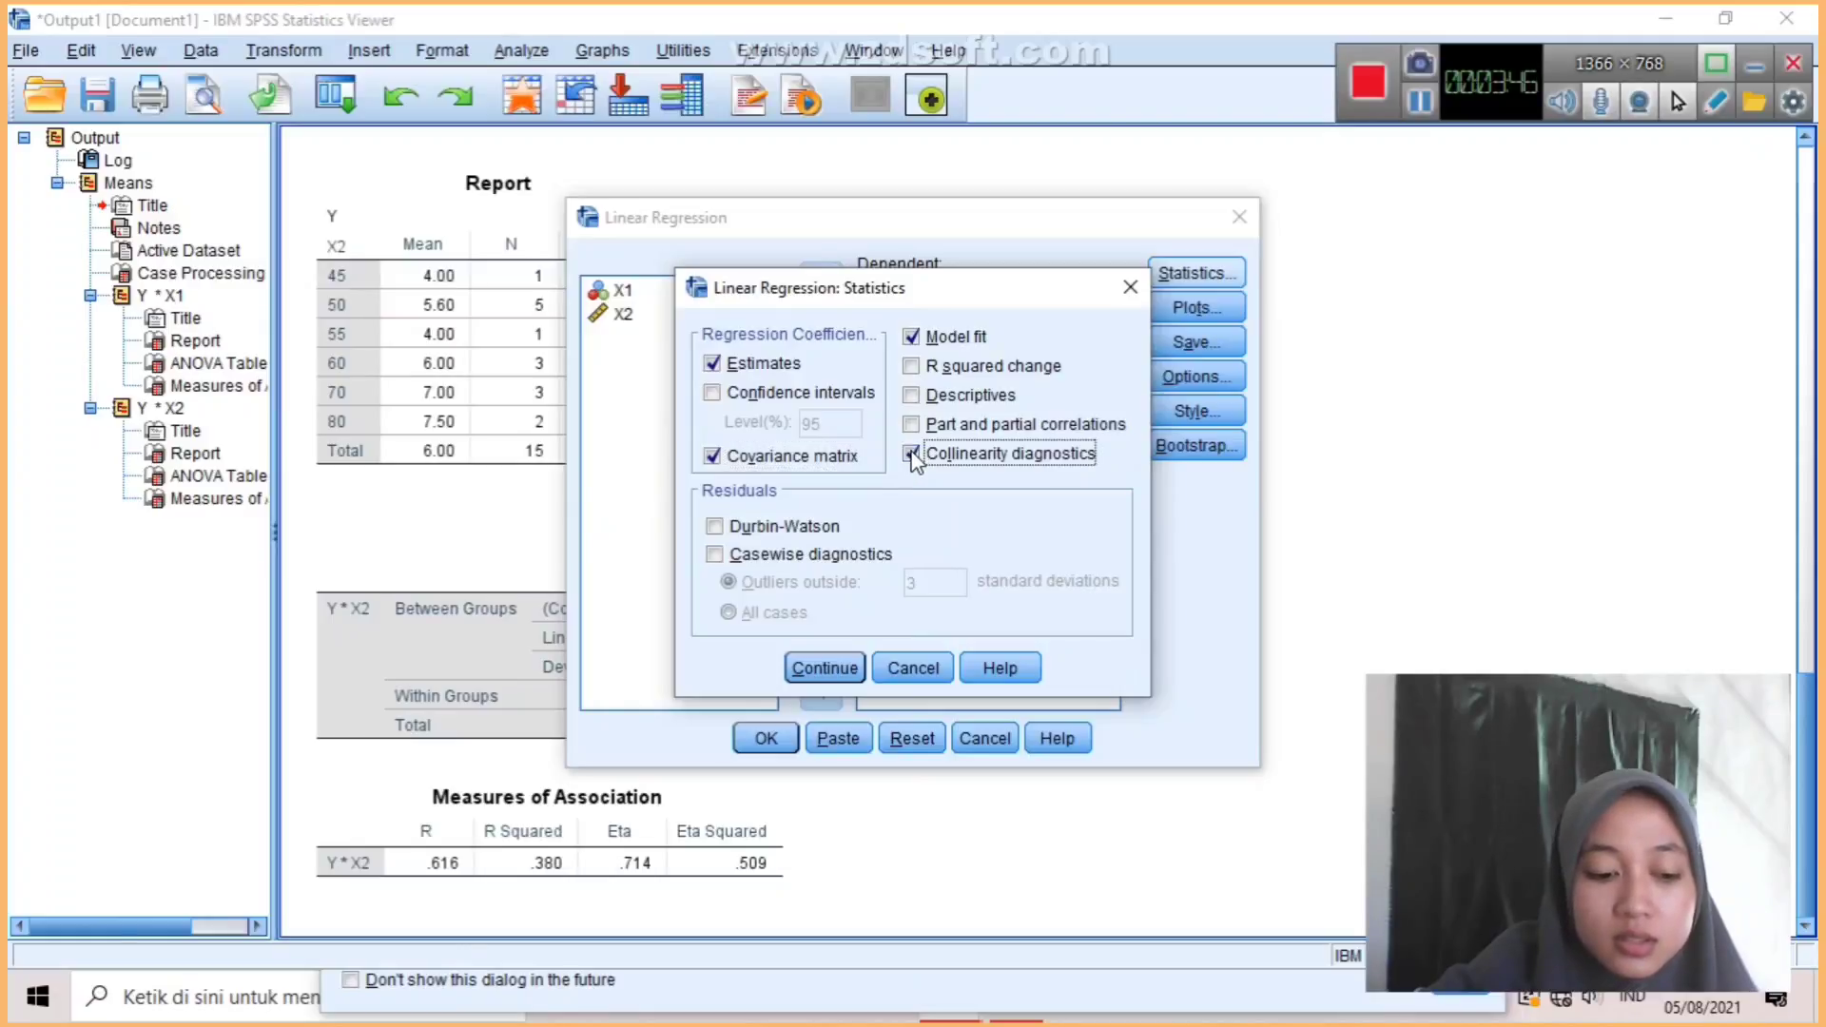
{"action": "left_click", "coordinate": [806, 669]}
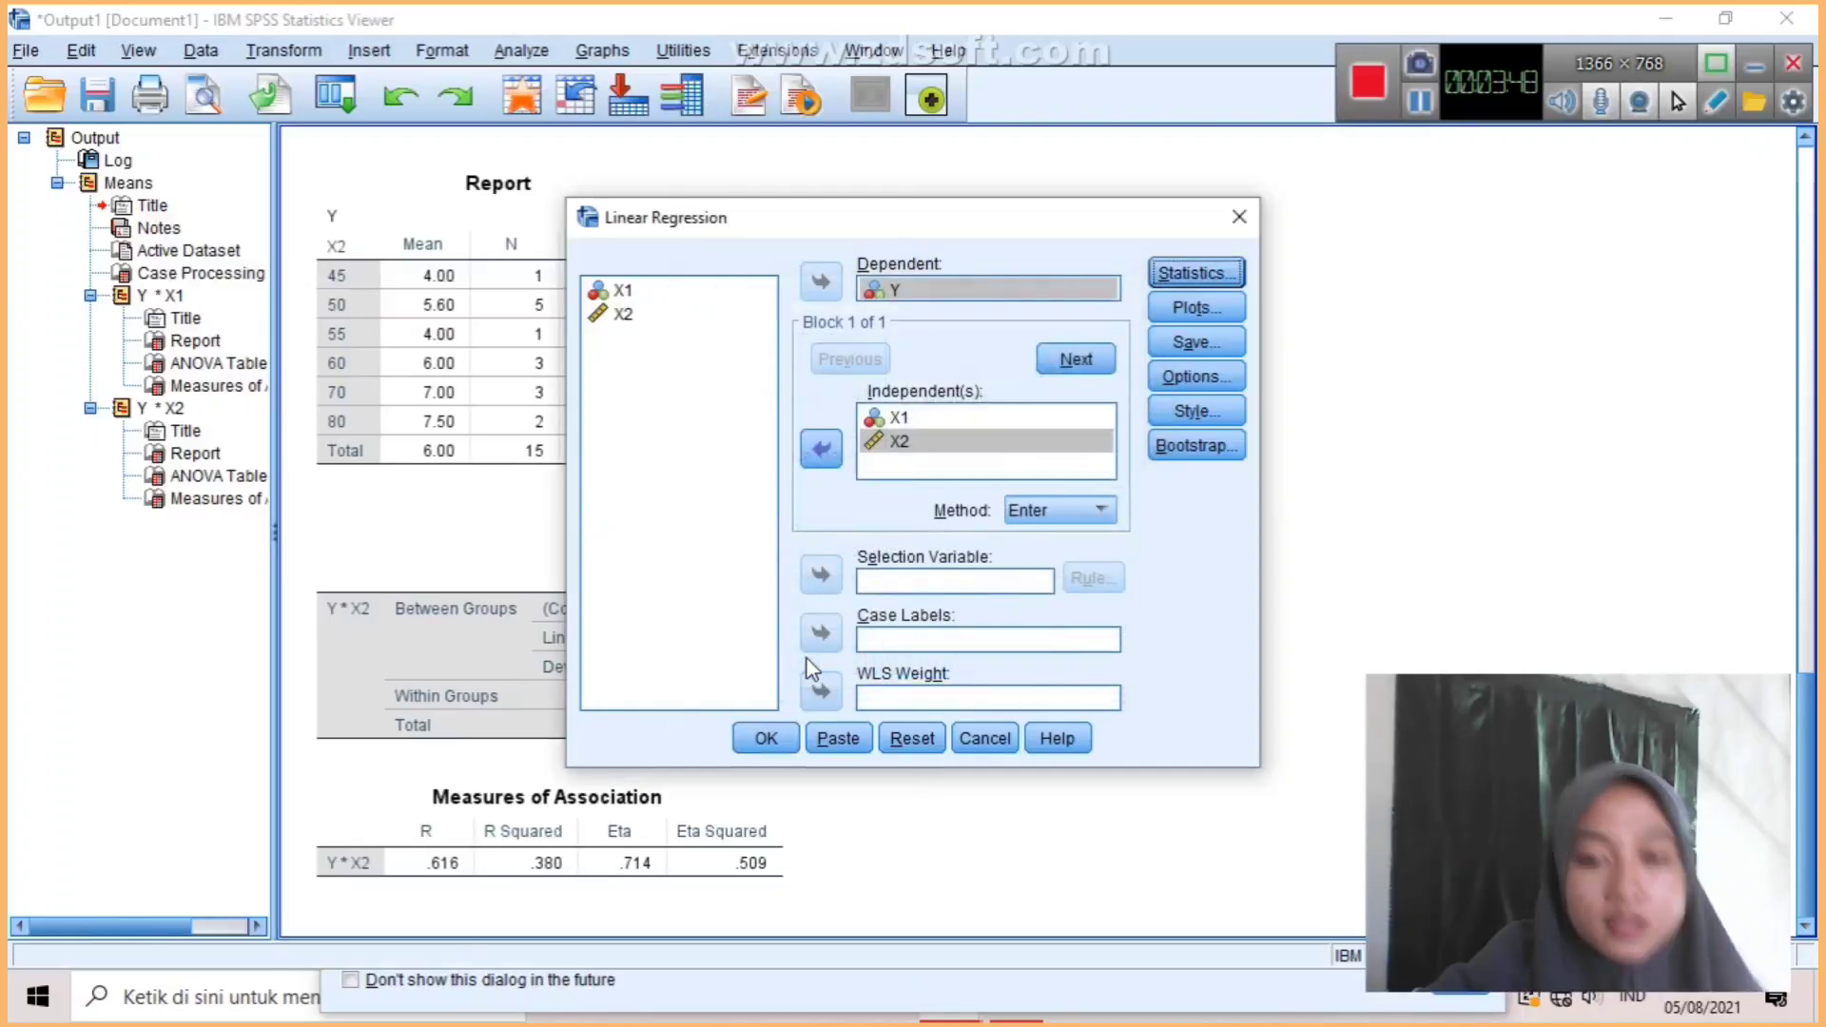
Run the linear regression and review its output down to the Collinearity Diagnostics table.
{"action": "left_click", "coordinate": [774, 738]}
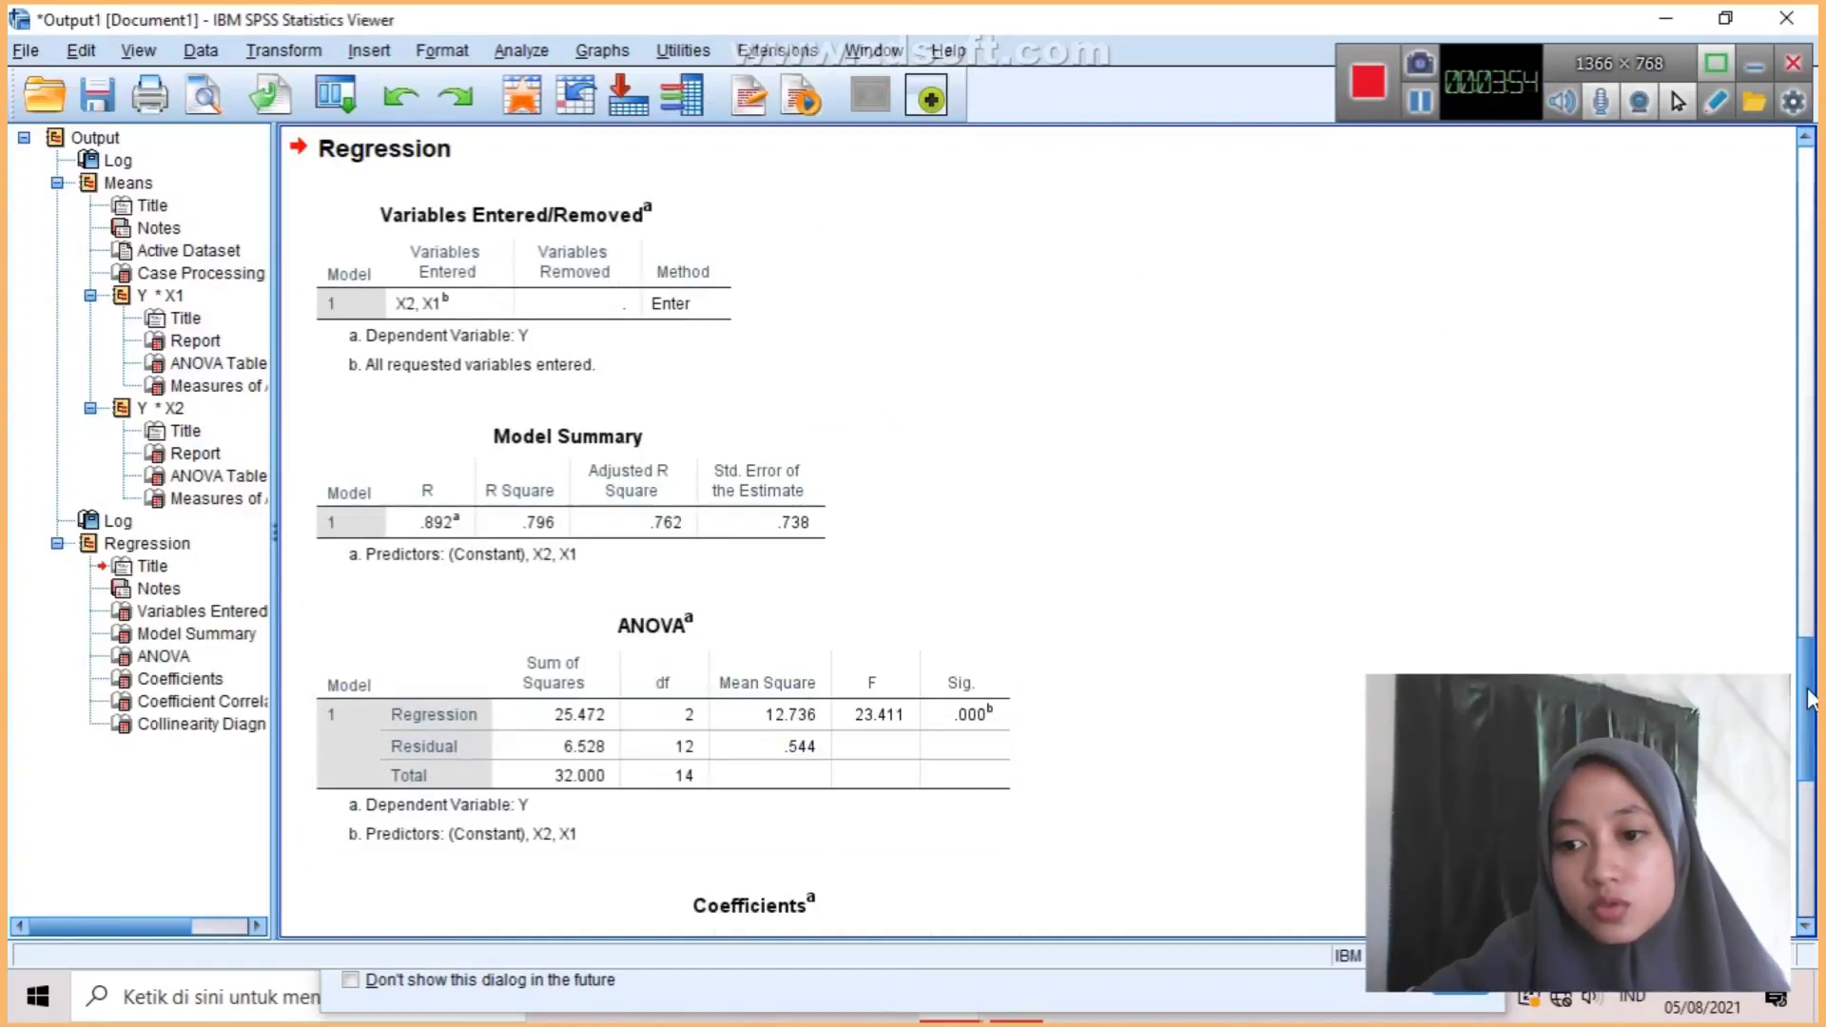
{"action": "left_click_drag", "start_coordinate": [1806, 698], "coordinate": [1804, 863]}
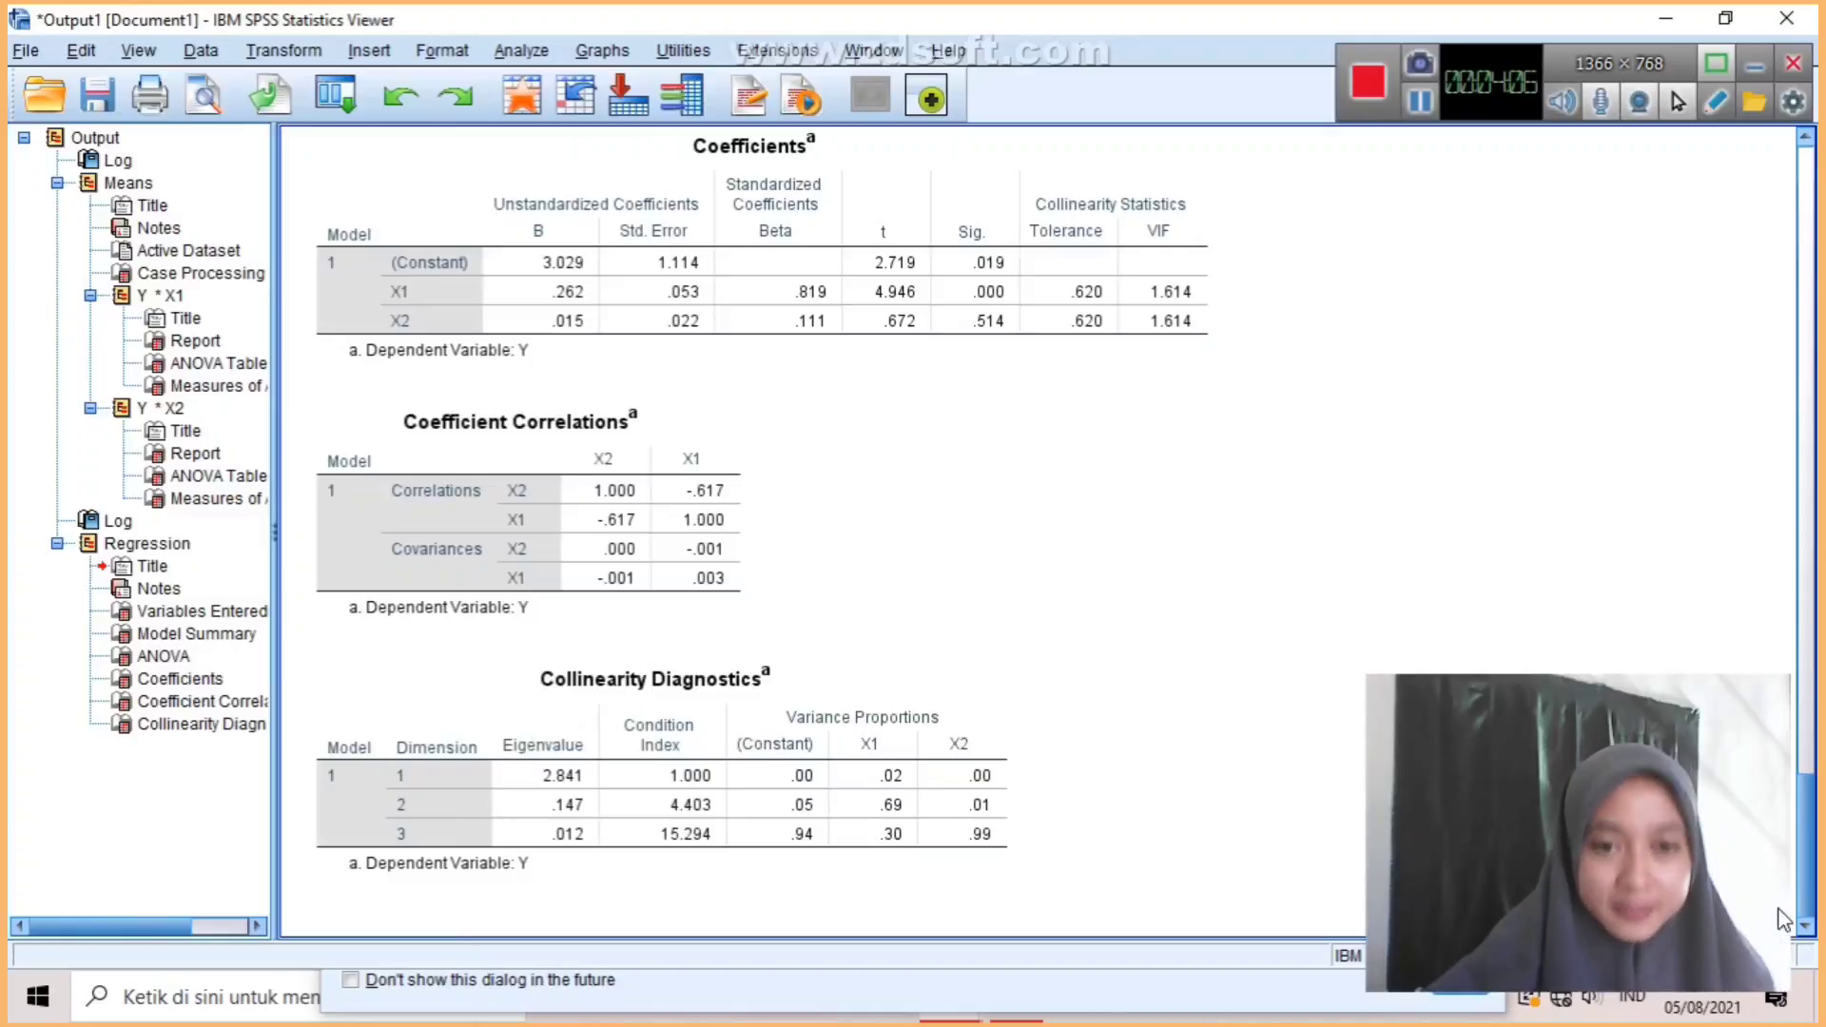
{"action": "left_click", "coordinate": [578, 500]}
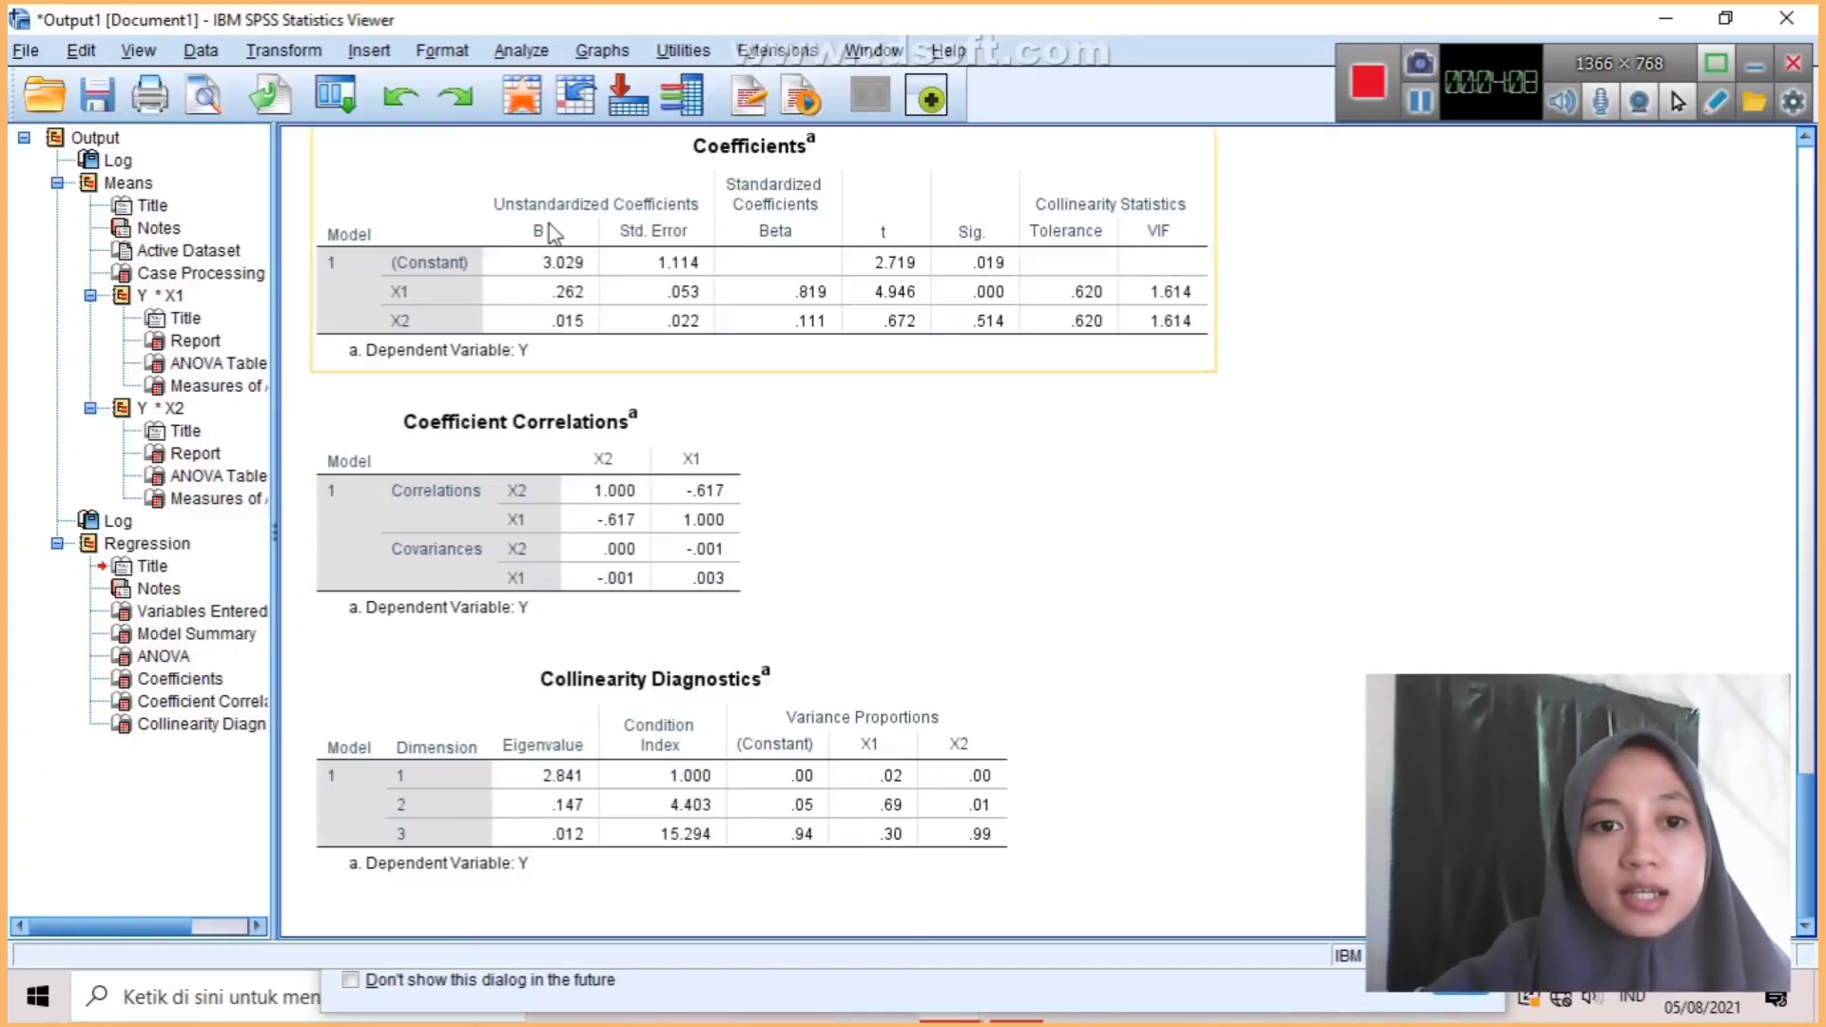
Start another linear regression of Y on X1 and X2 with the Enter method.
{"action": "left_click", "coordinate": [521, 53]}
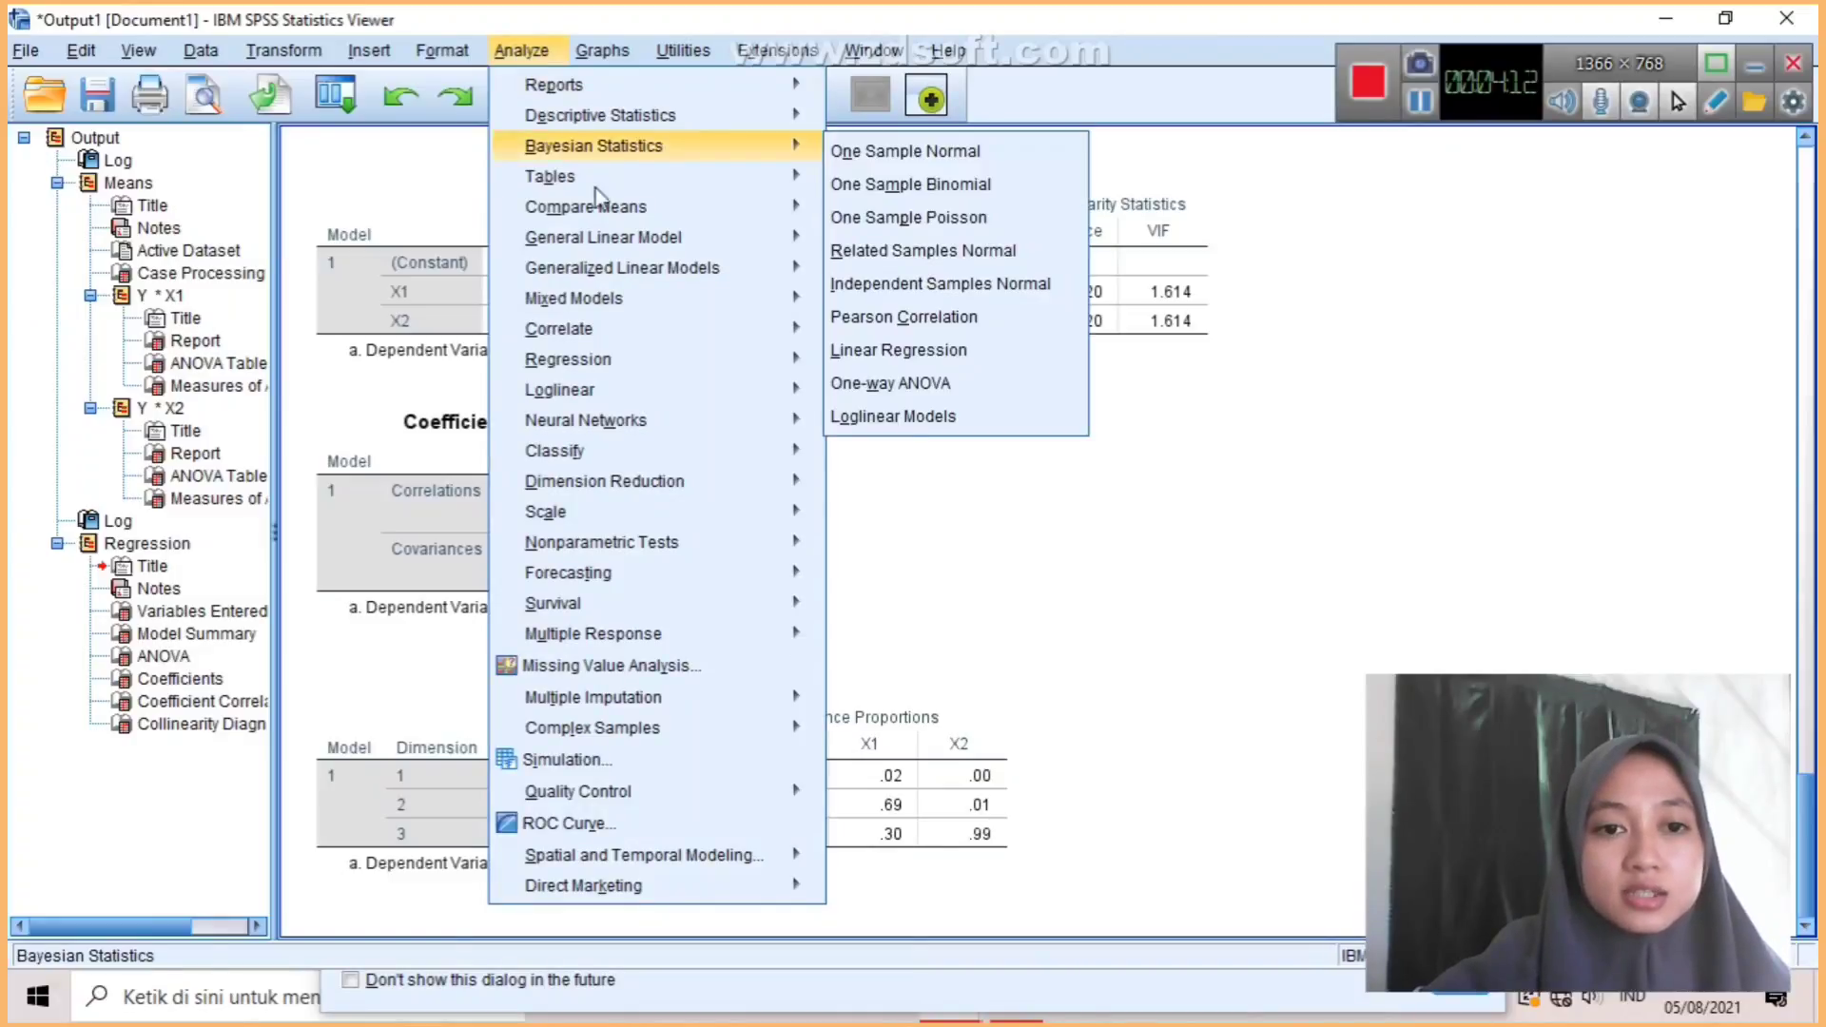
{"action": "mouse_move", "coordinate": [564, 366]}
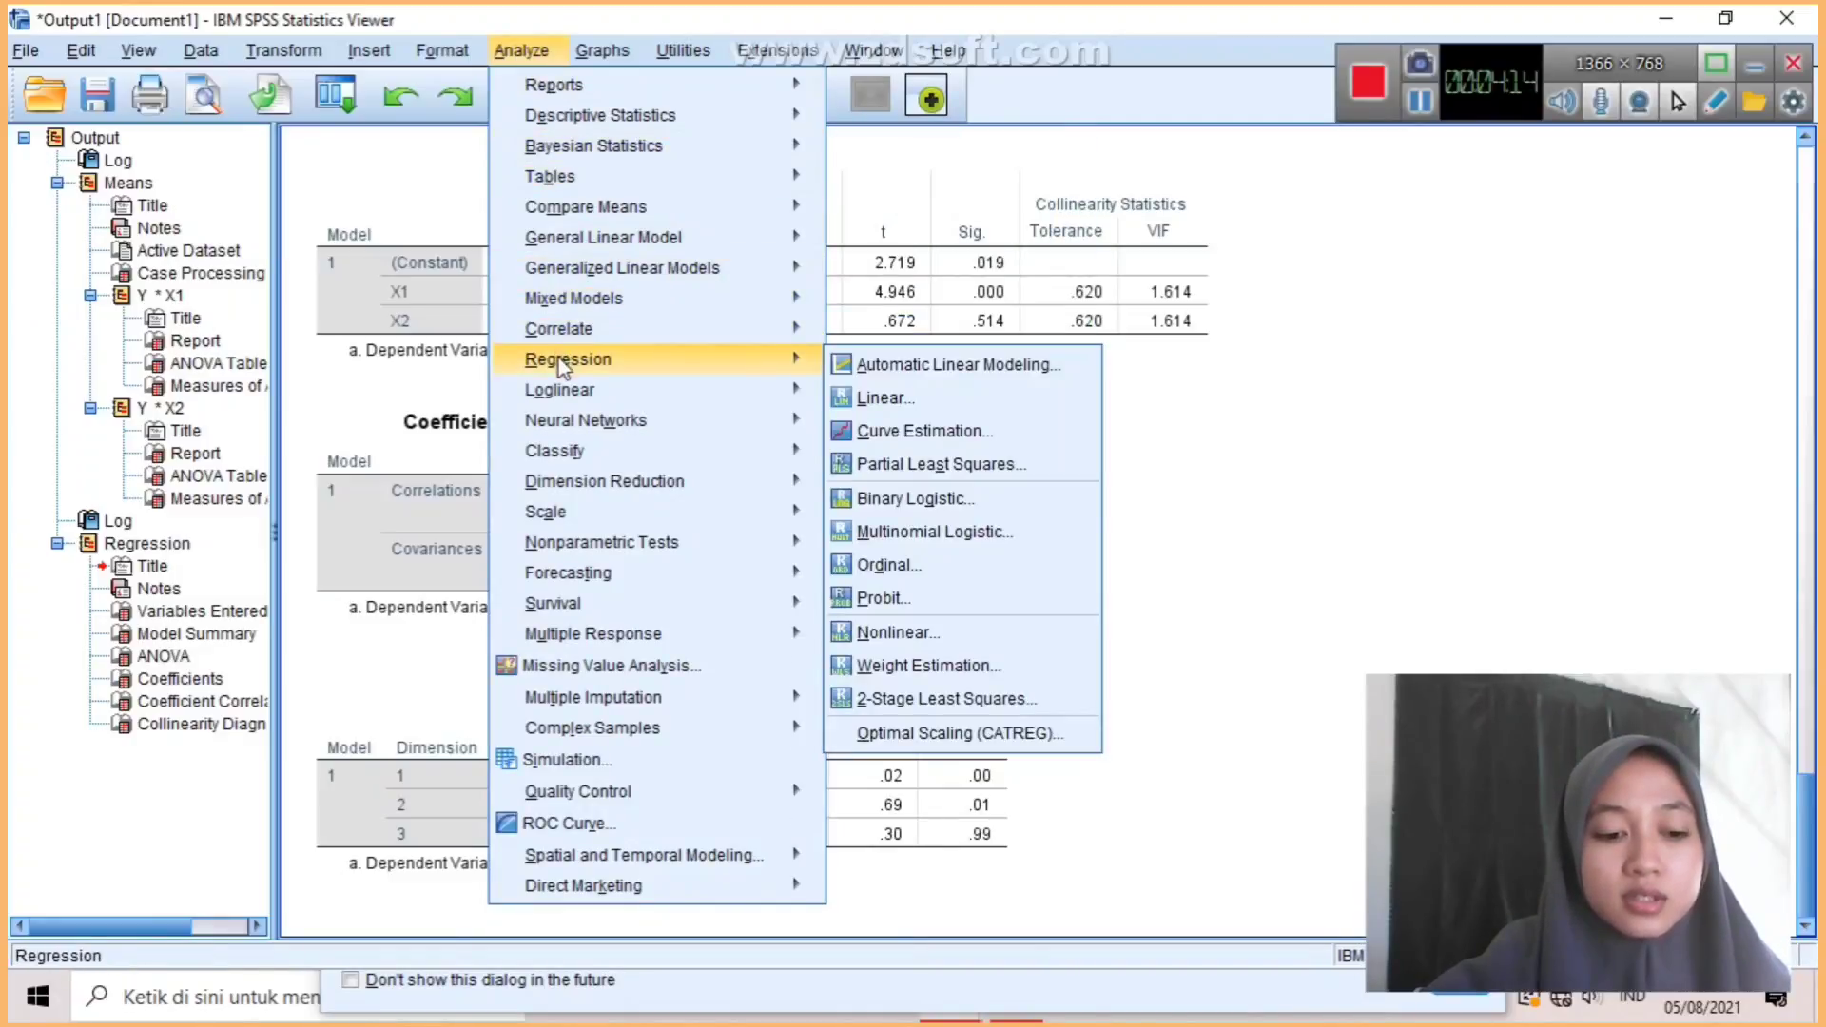
{"action": "mouse_move", "coordinate": [803, 420]}
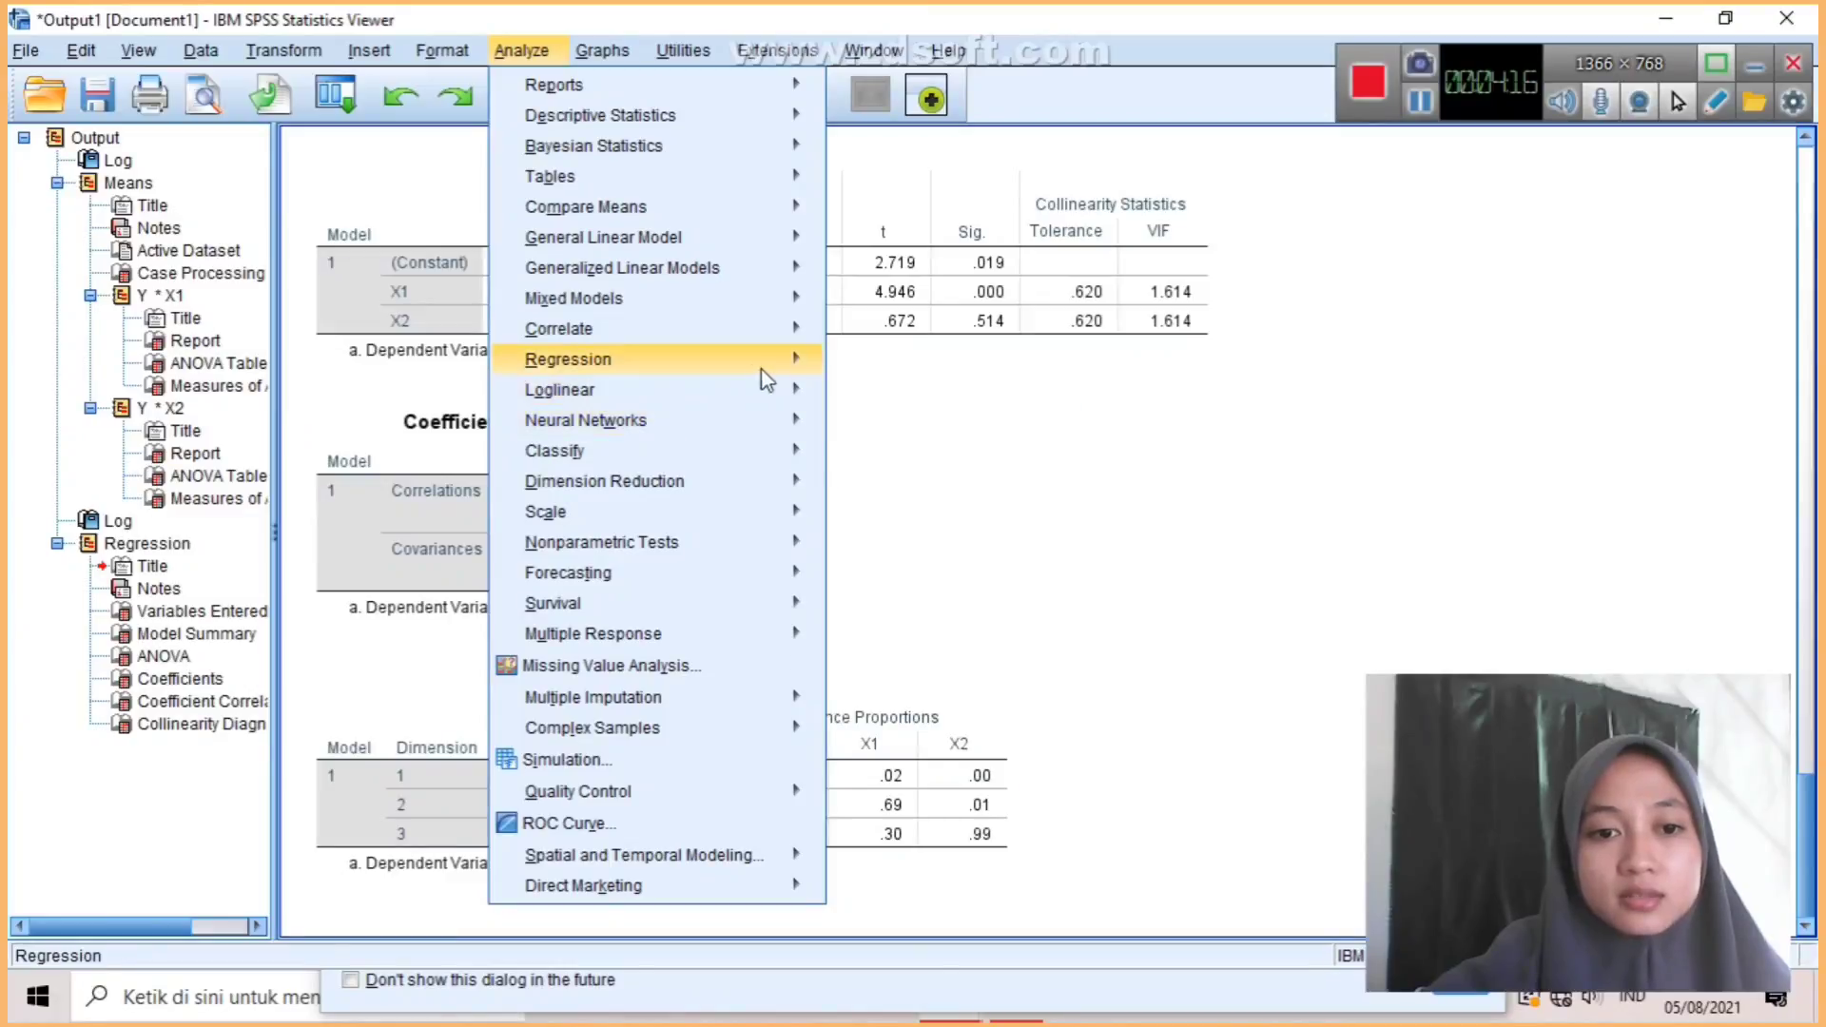
{"action": "mouse_move", "coordinate": [808, 360]}
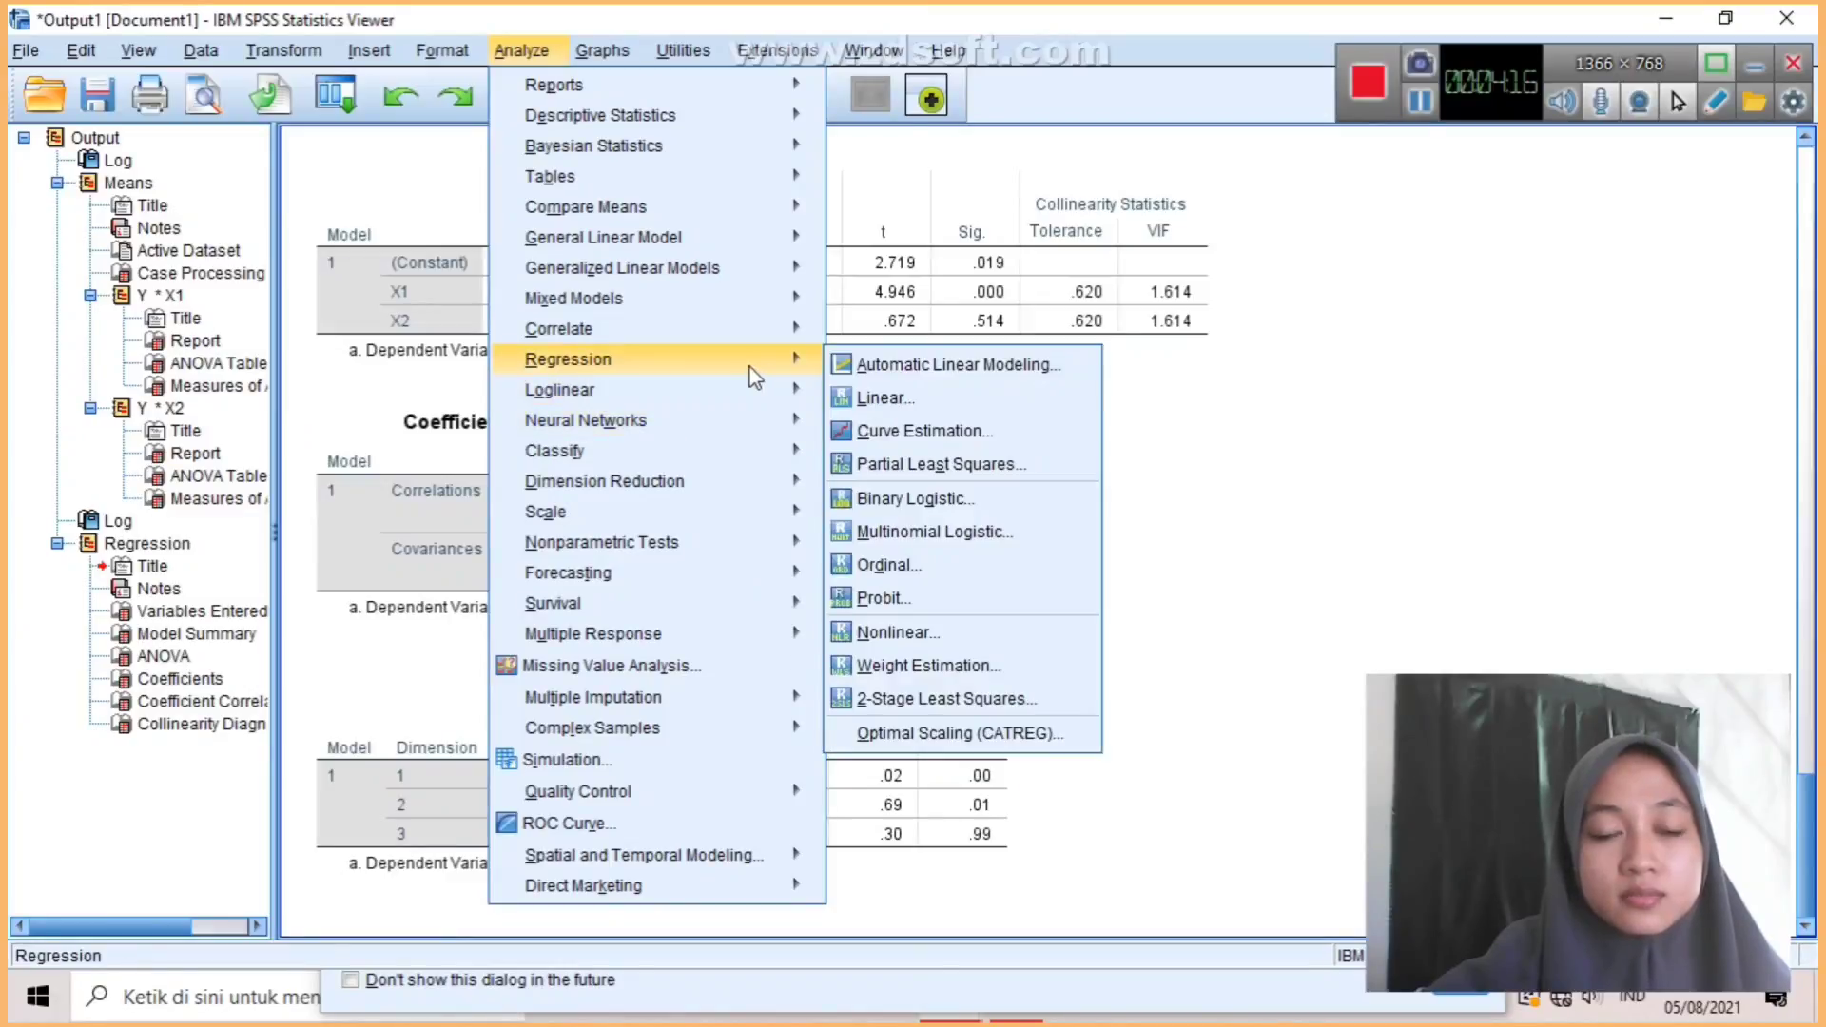
{"action": "left_click", "coordinate": [886, 394]}
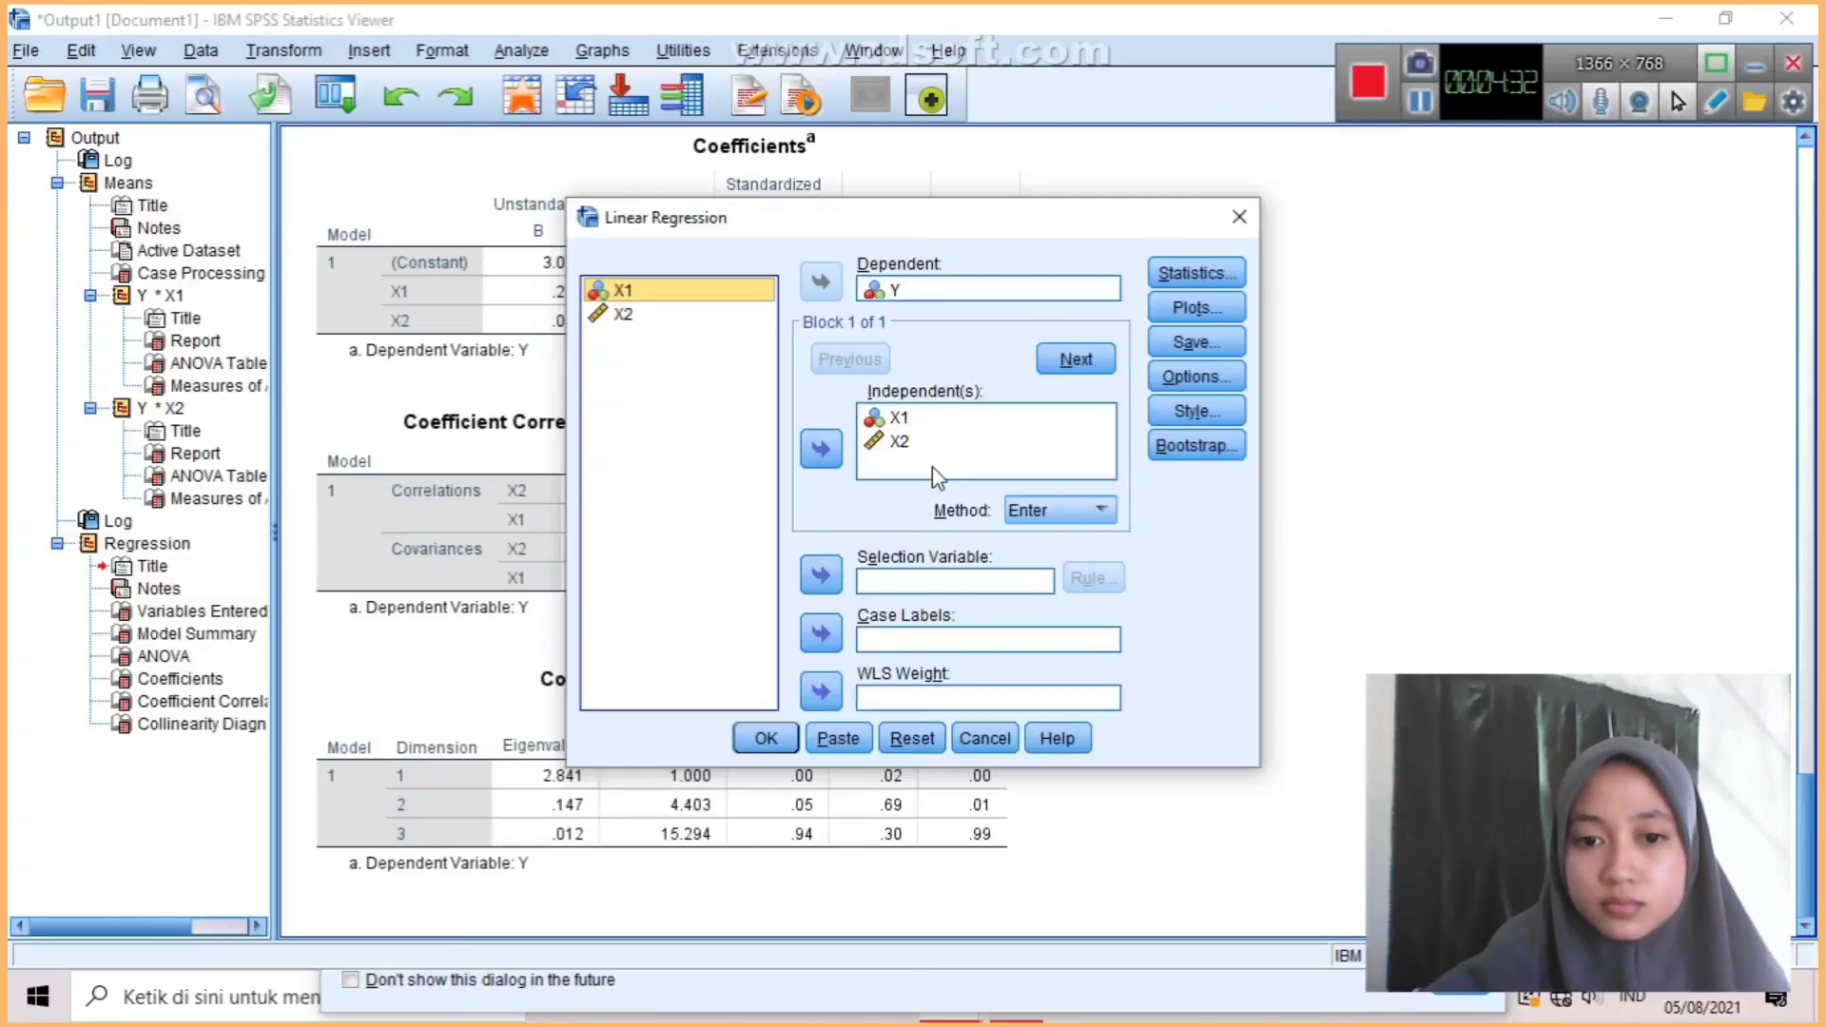
{"action": "left_click", "coordinate": [1067, 513]}
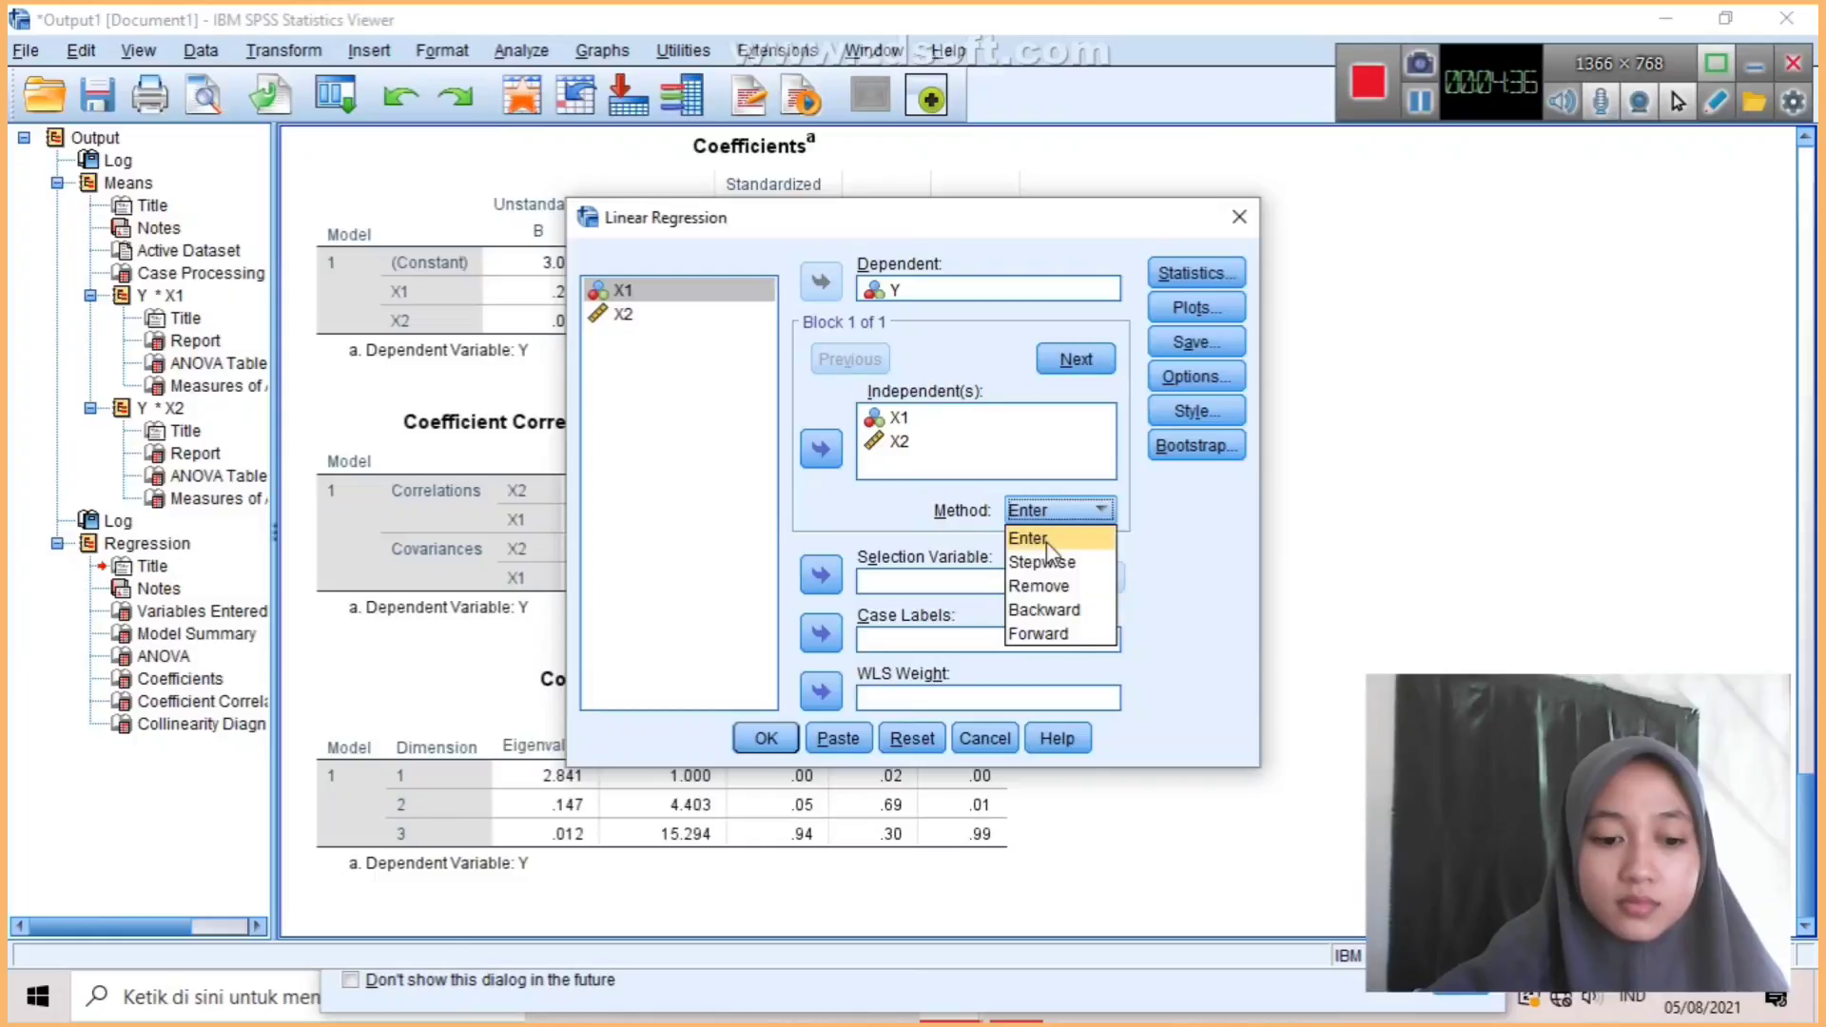
{"action": "left_click", "coordinate": [1046, 540]}
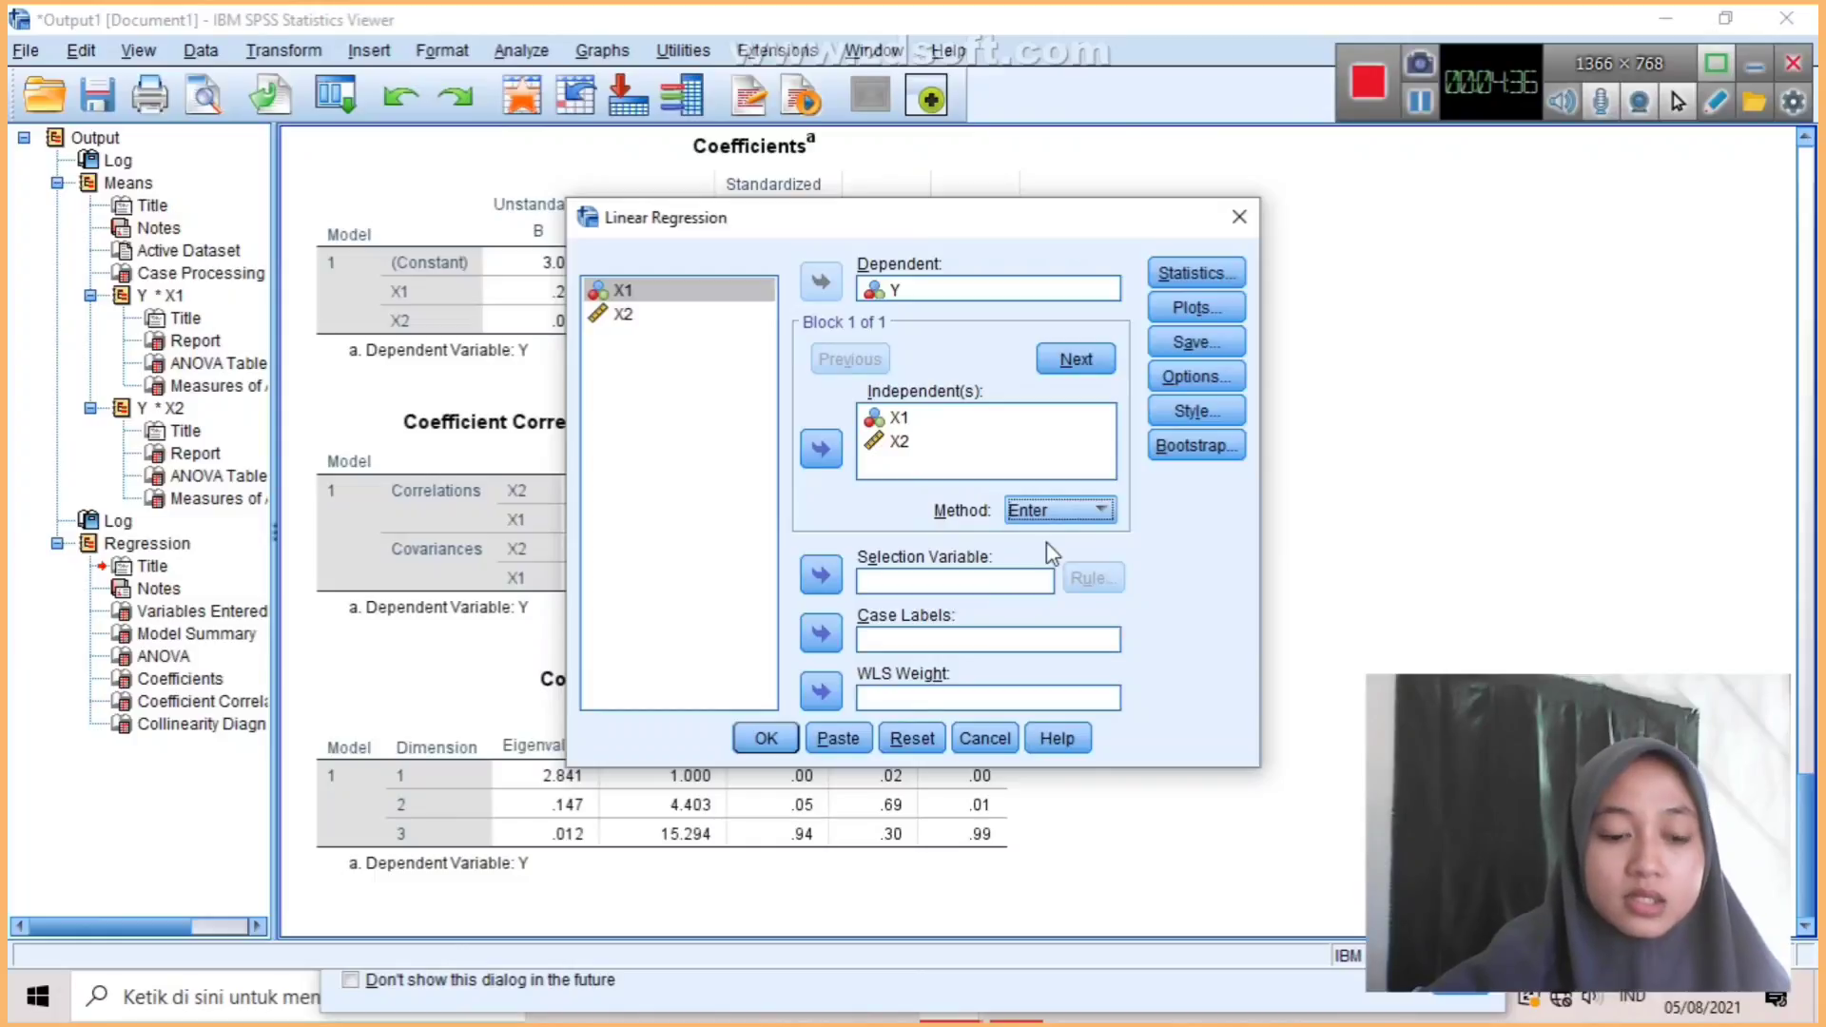
Save the unstandardized residuals as a variable, run the regression and review the output down to Residuals Statistics.
{"action": "left_click", "coordinate": [1194, 342]}
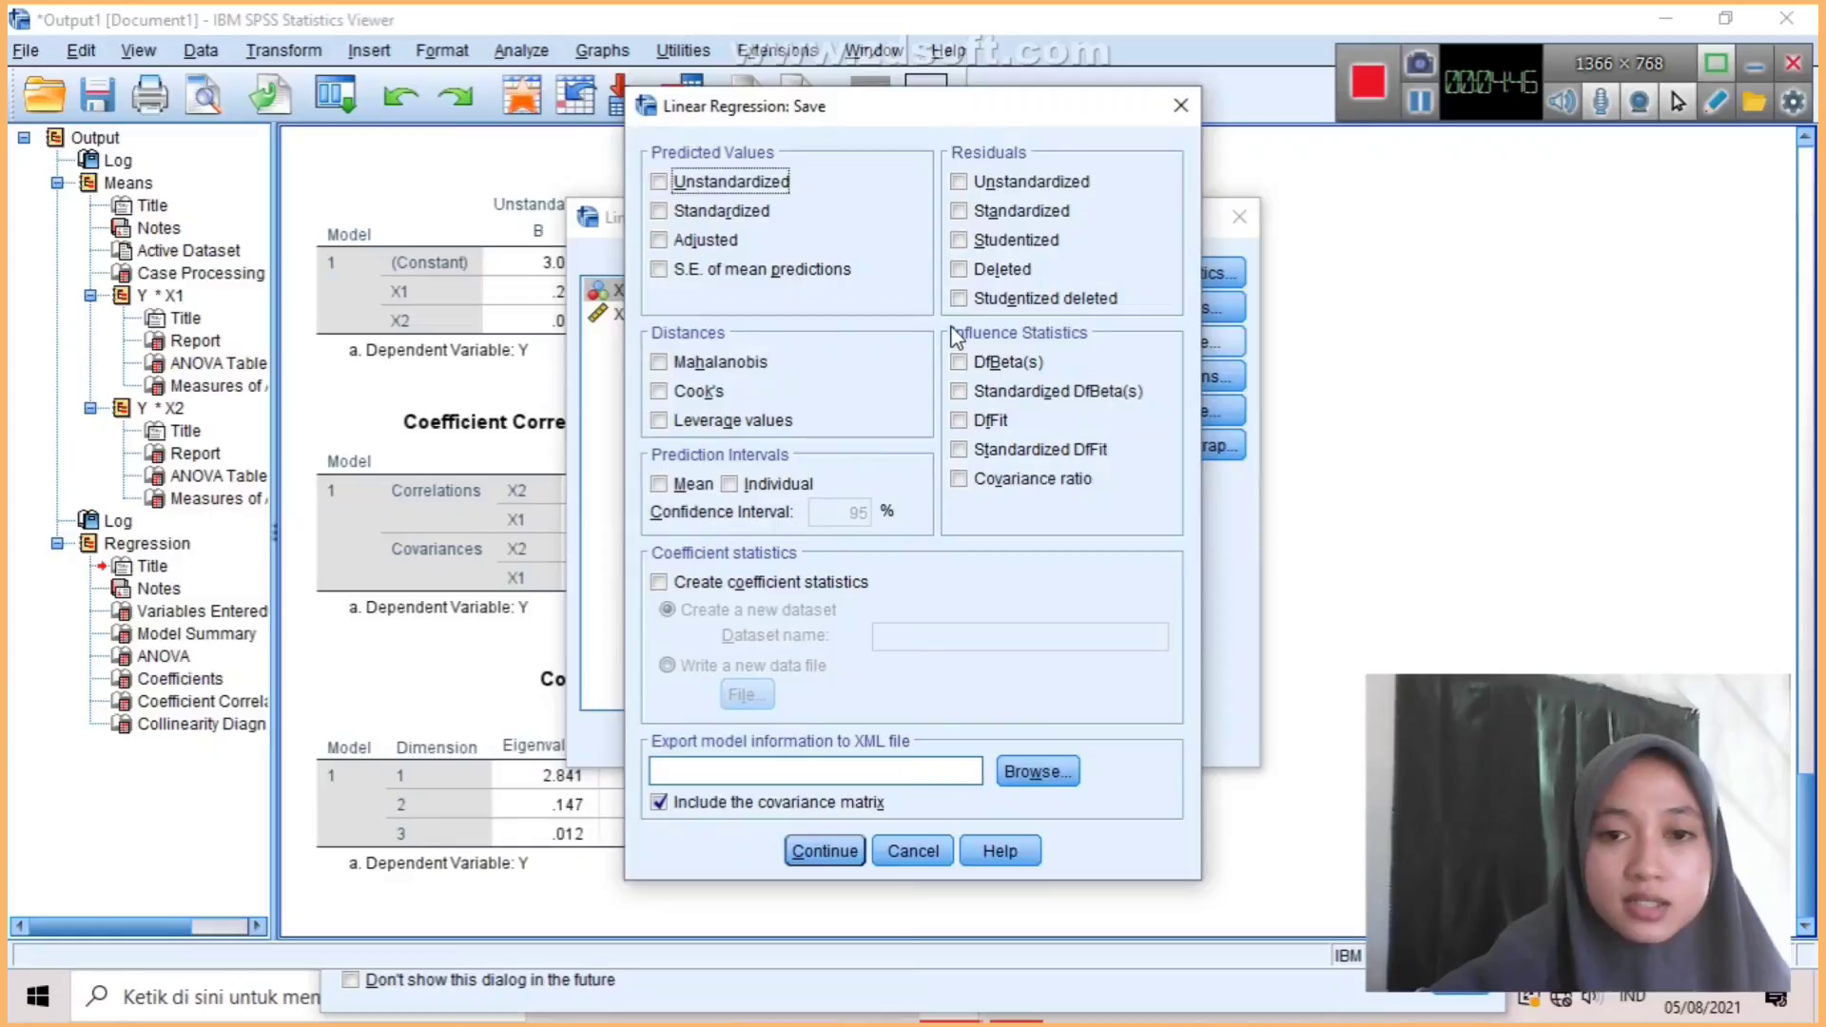
{"action": "left_click", "coordinate": [960, 183]}
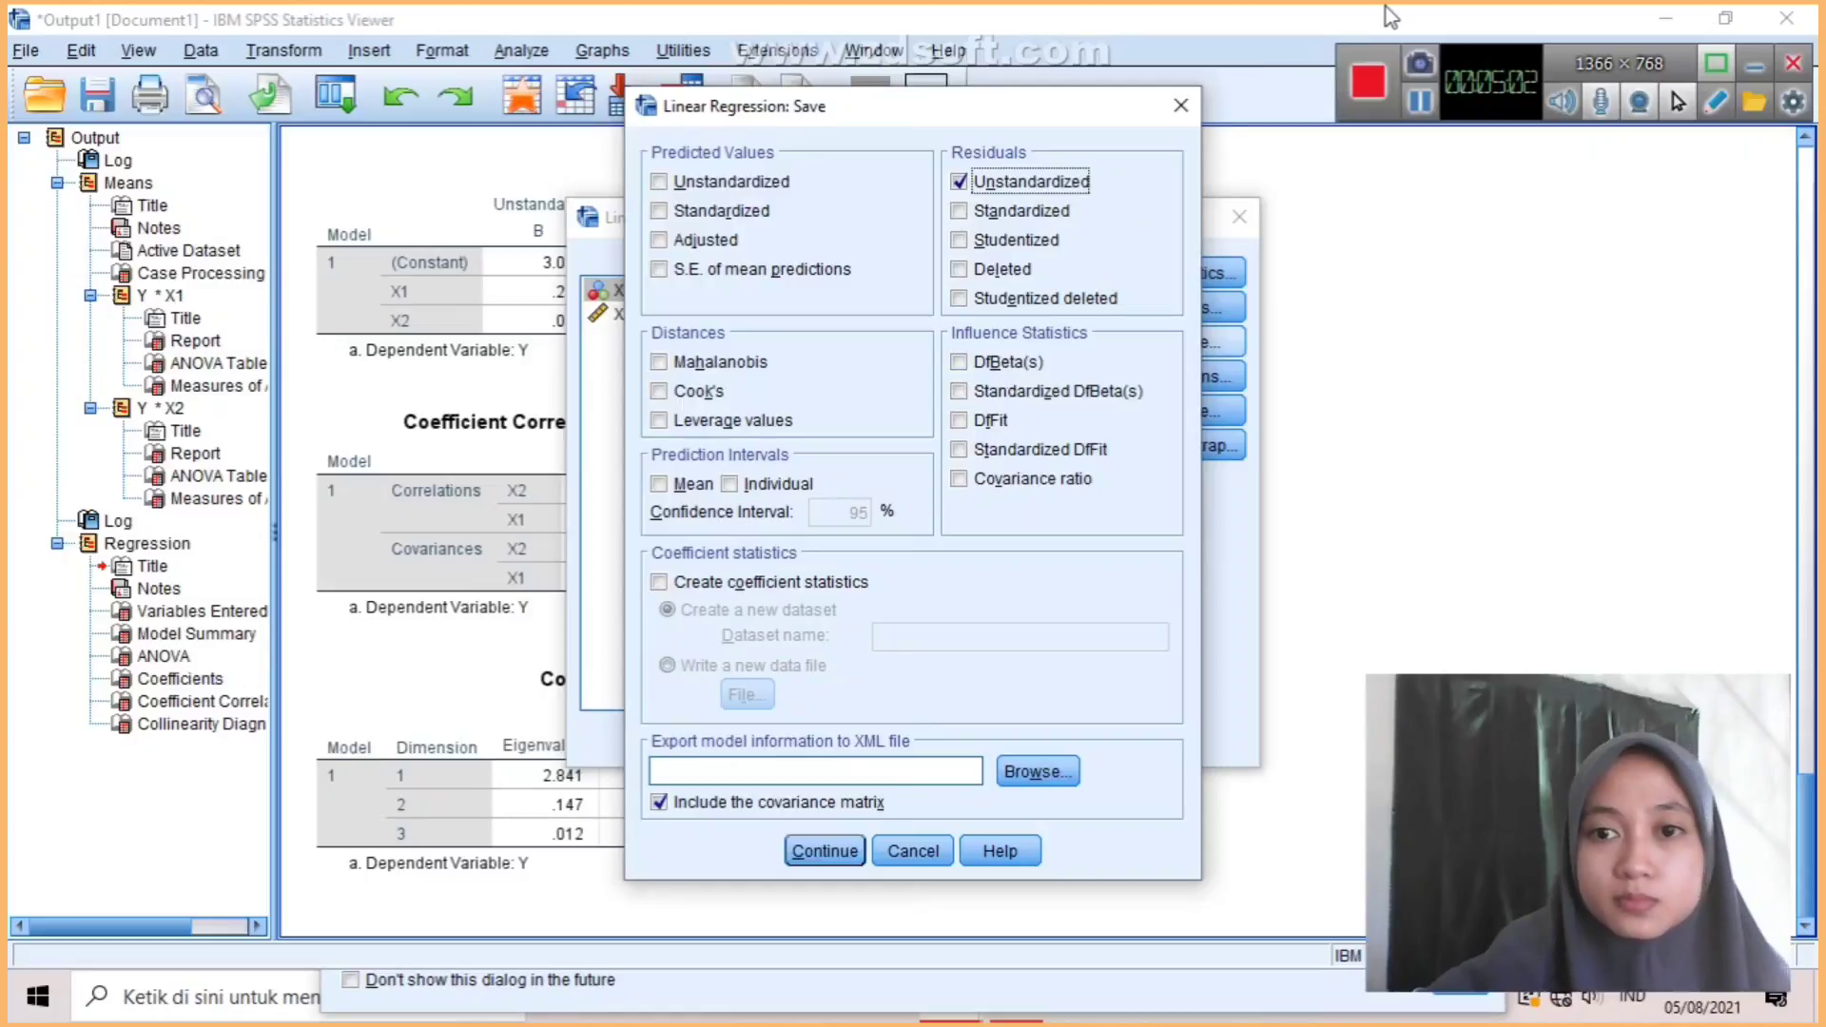
{"action": "left_click", "coordinate": [1419, 105]}
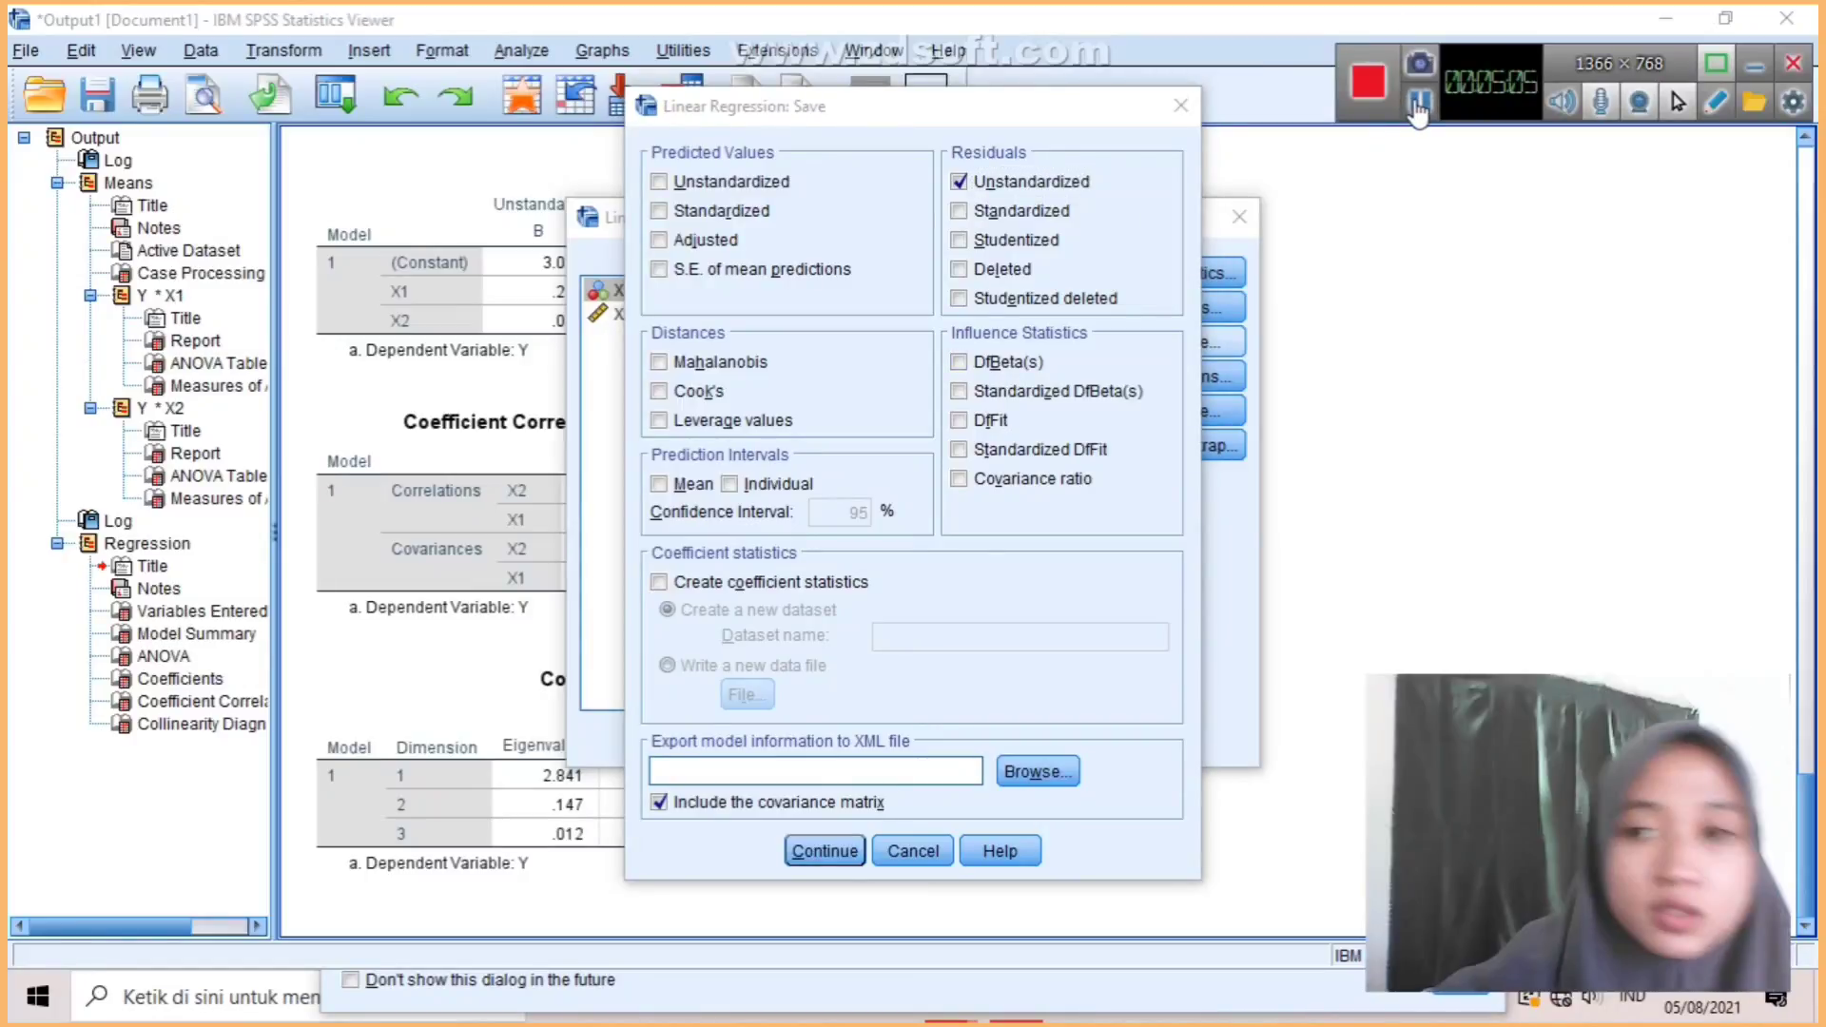
{"action": "left_click", "coordinate": [824, 850]}
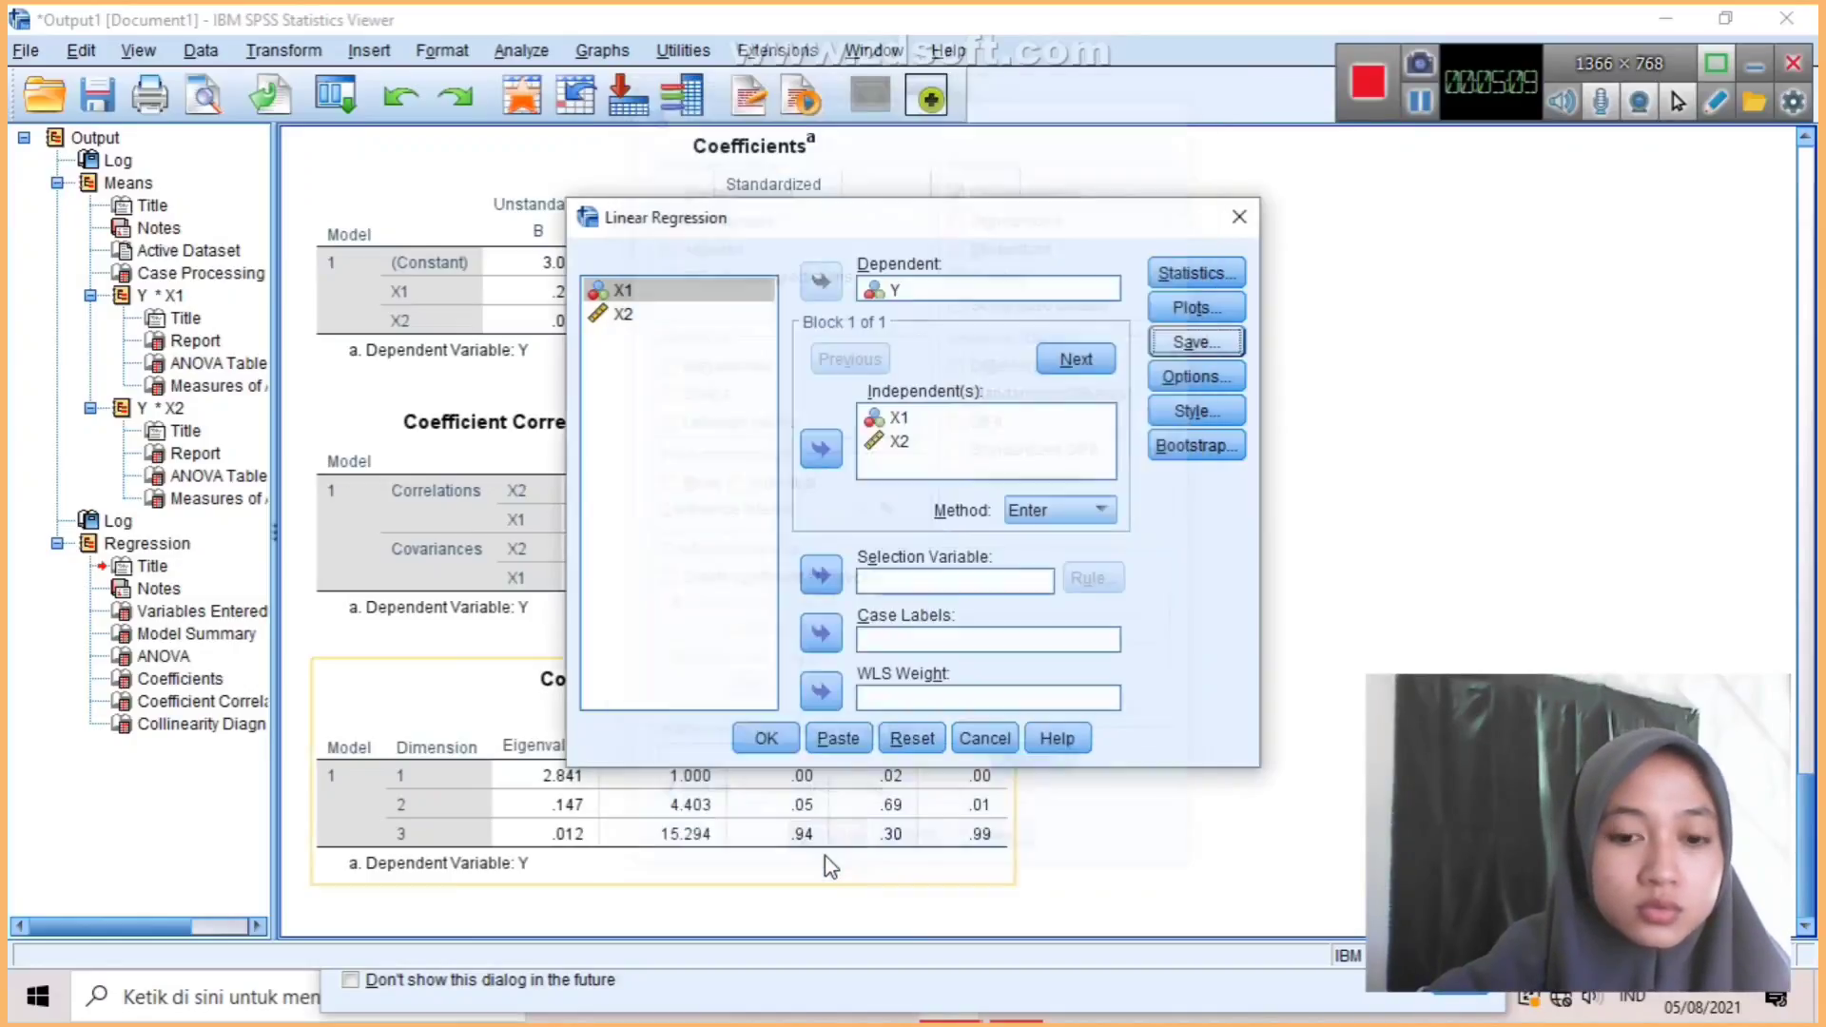
{"action": "left_click", "coordinate": [768, 737]}
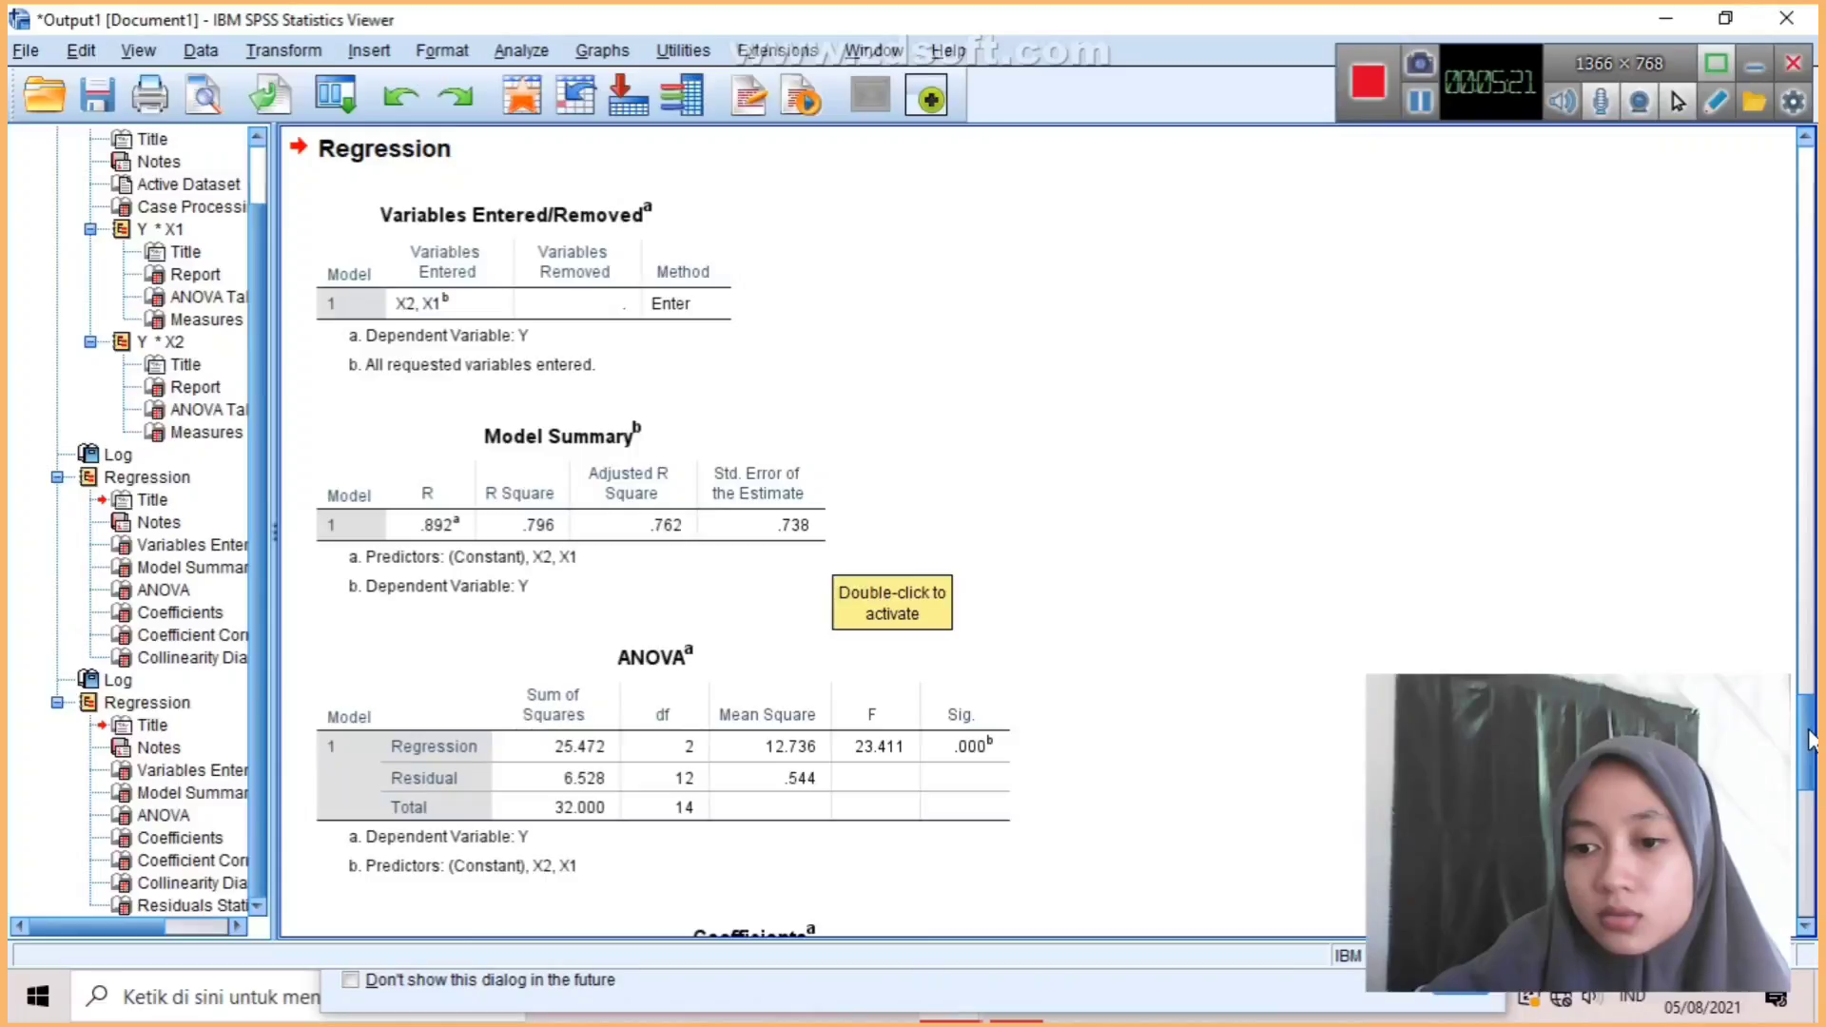
{"action": "left_click_drag", "start_coordinate": [1811, 740], "coordinate": [1811, 898]}
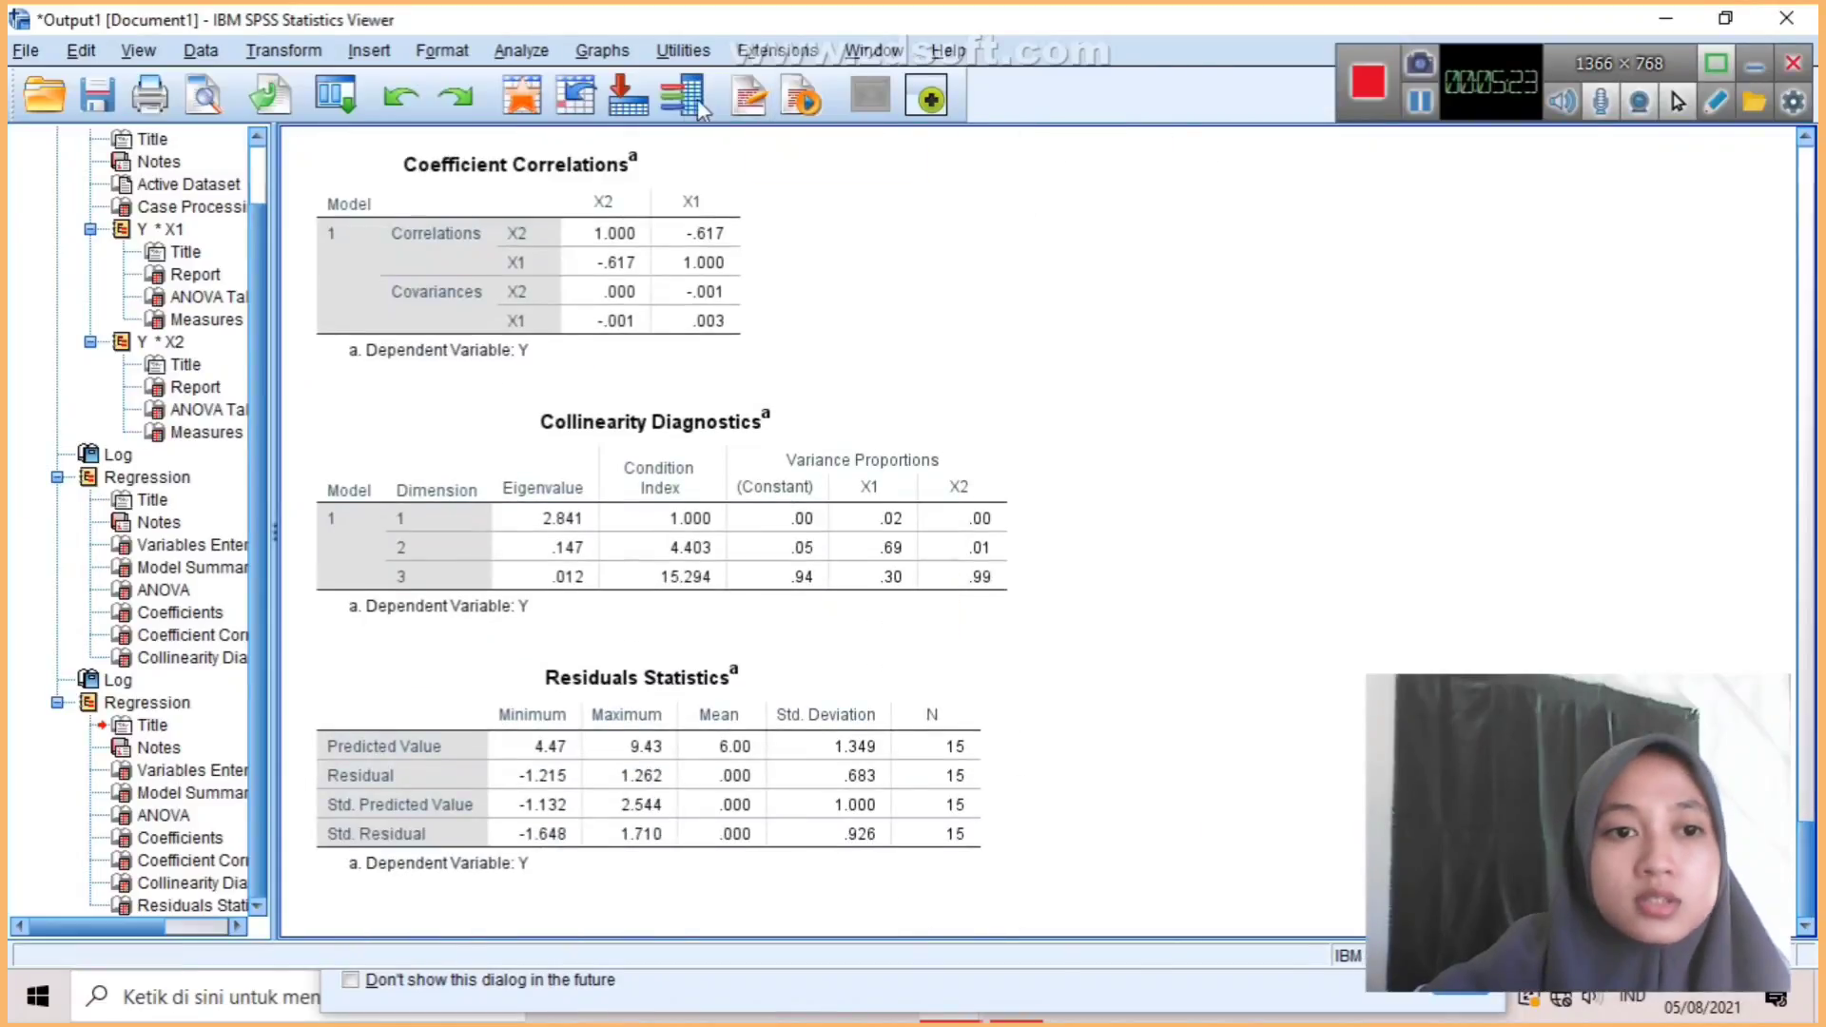
Start computing a new variable with Abs_RES as the target variable.
{"action": "left_click", "coordinate": [301, 56]}
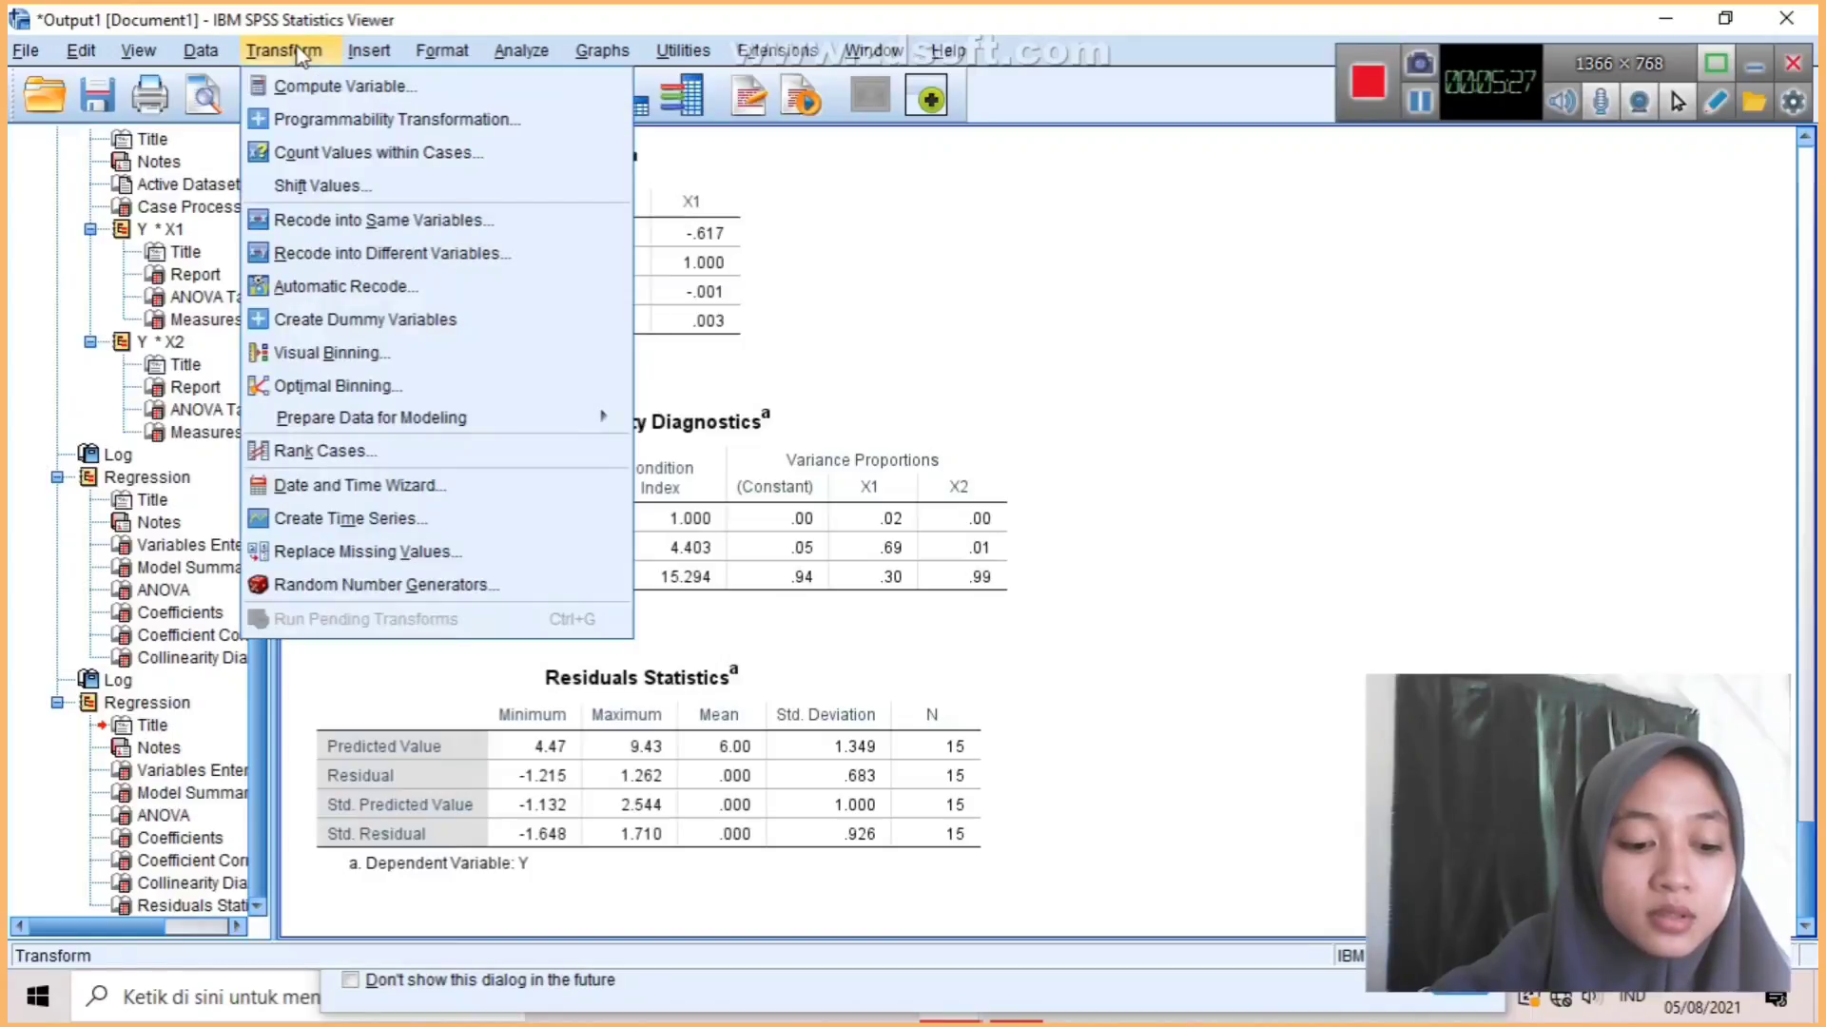
{"action": "left_click", "coordinate": [330, 87]}
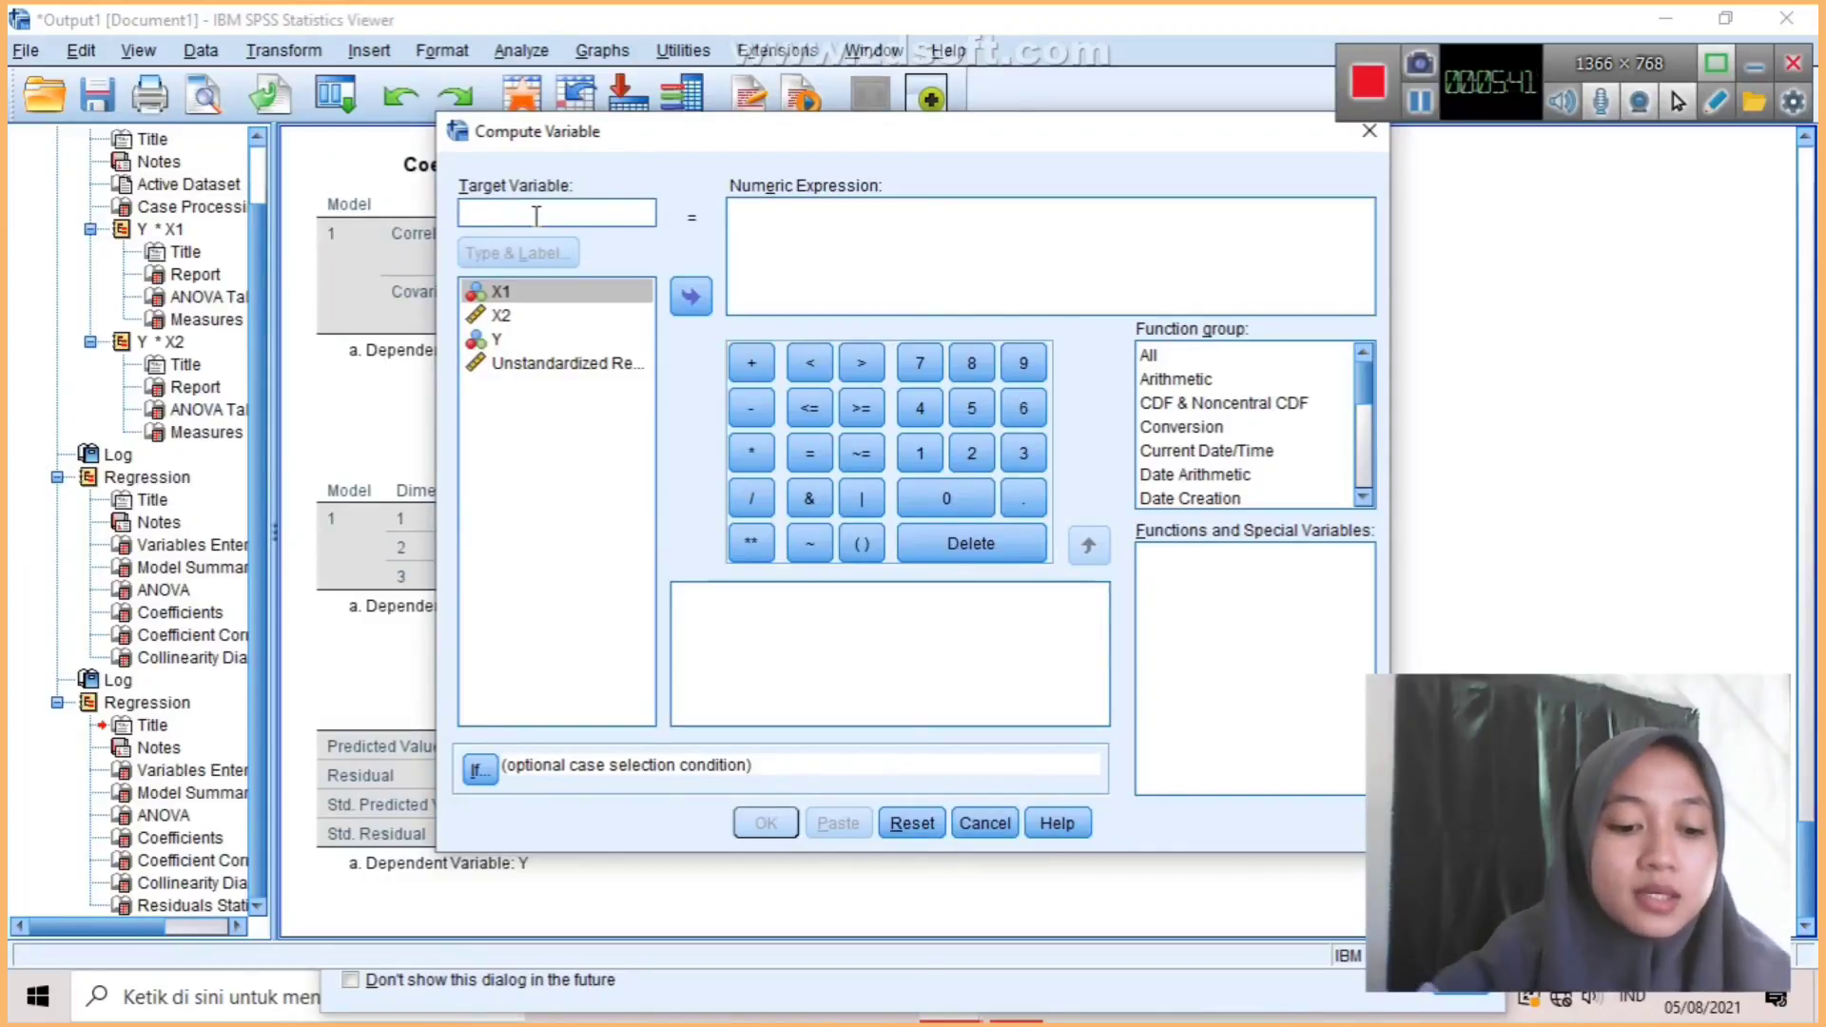
{"action": "type", "text": "Abs_RES"}
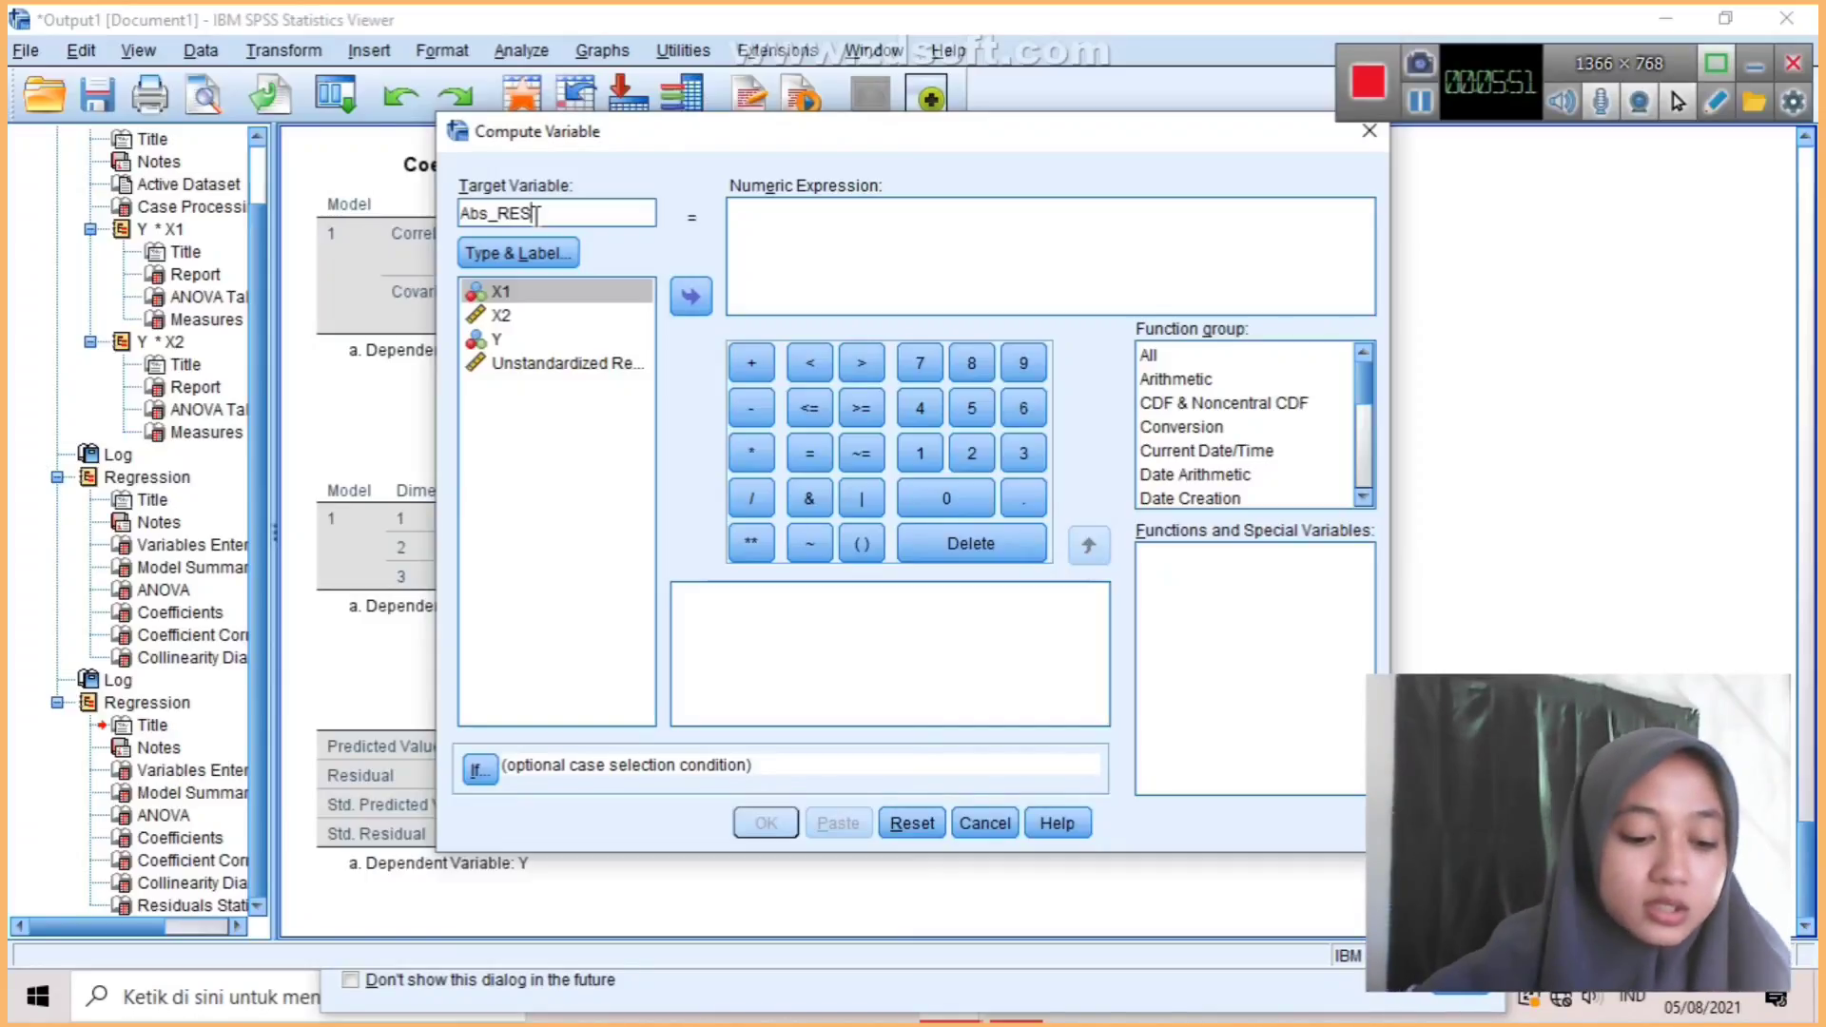
{"action": "left_click", "coordinate": [753, 229]}
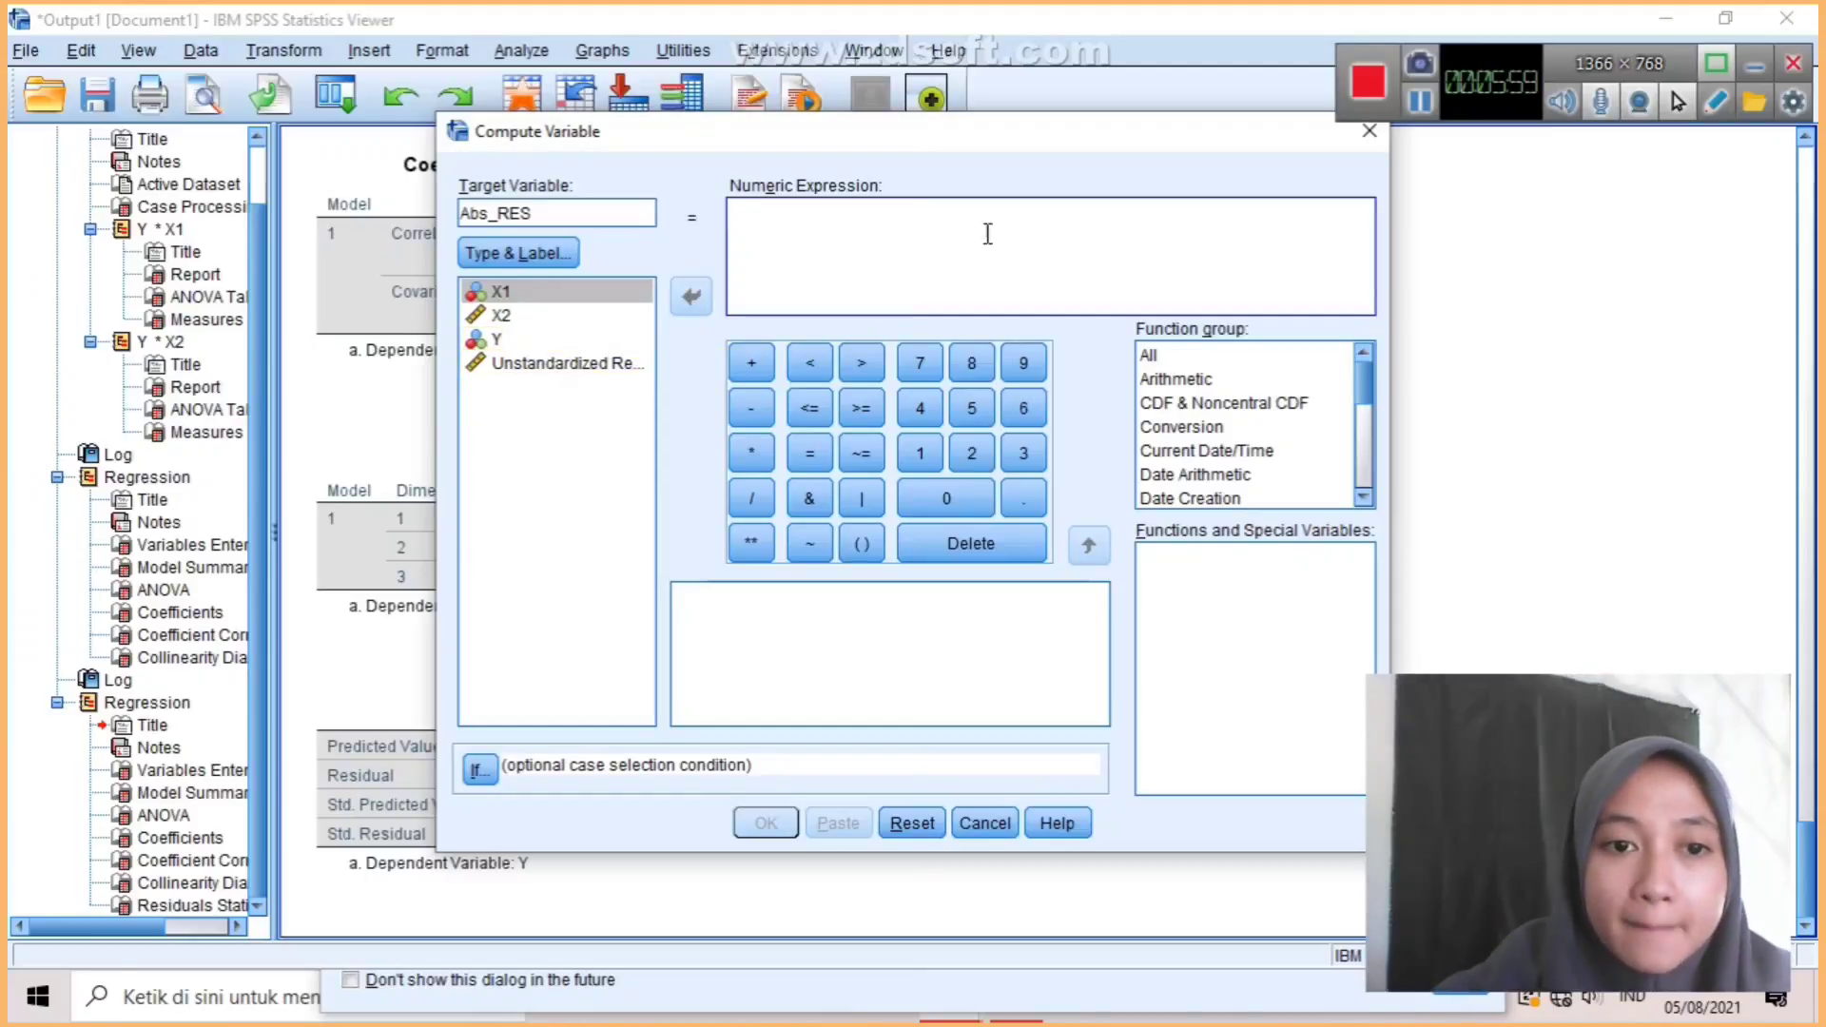
{"action": "left_click", "coordinate": [1423, 104]}
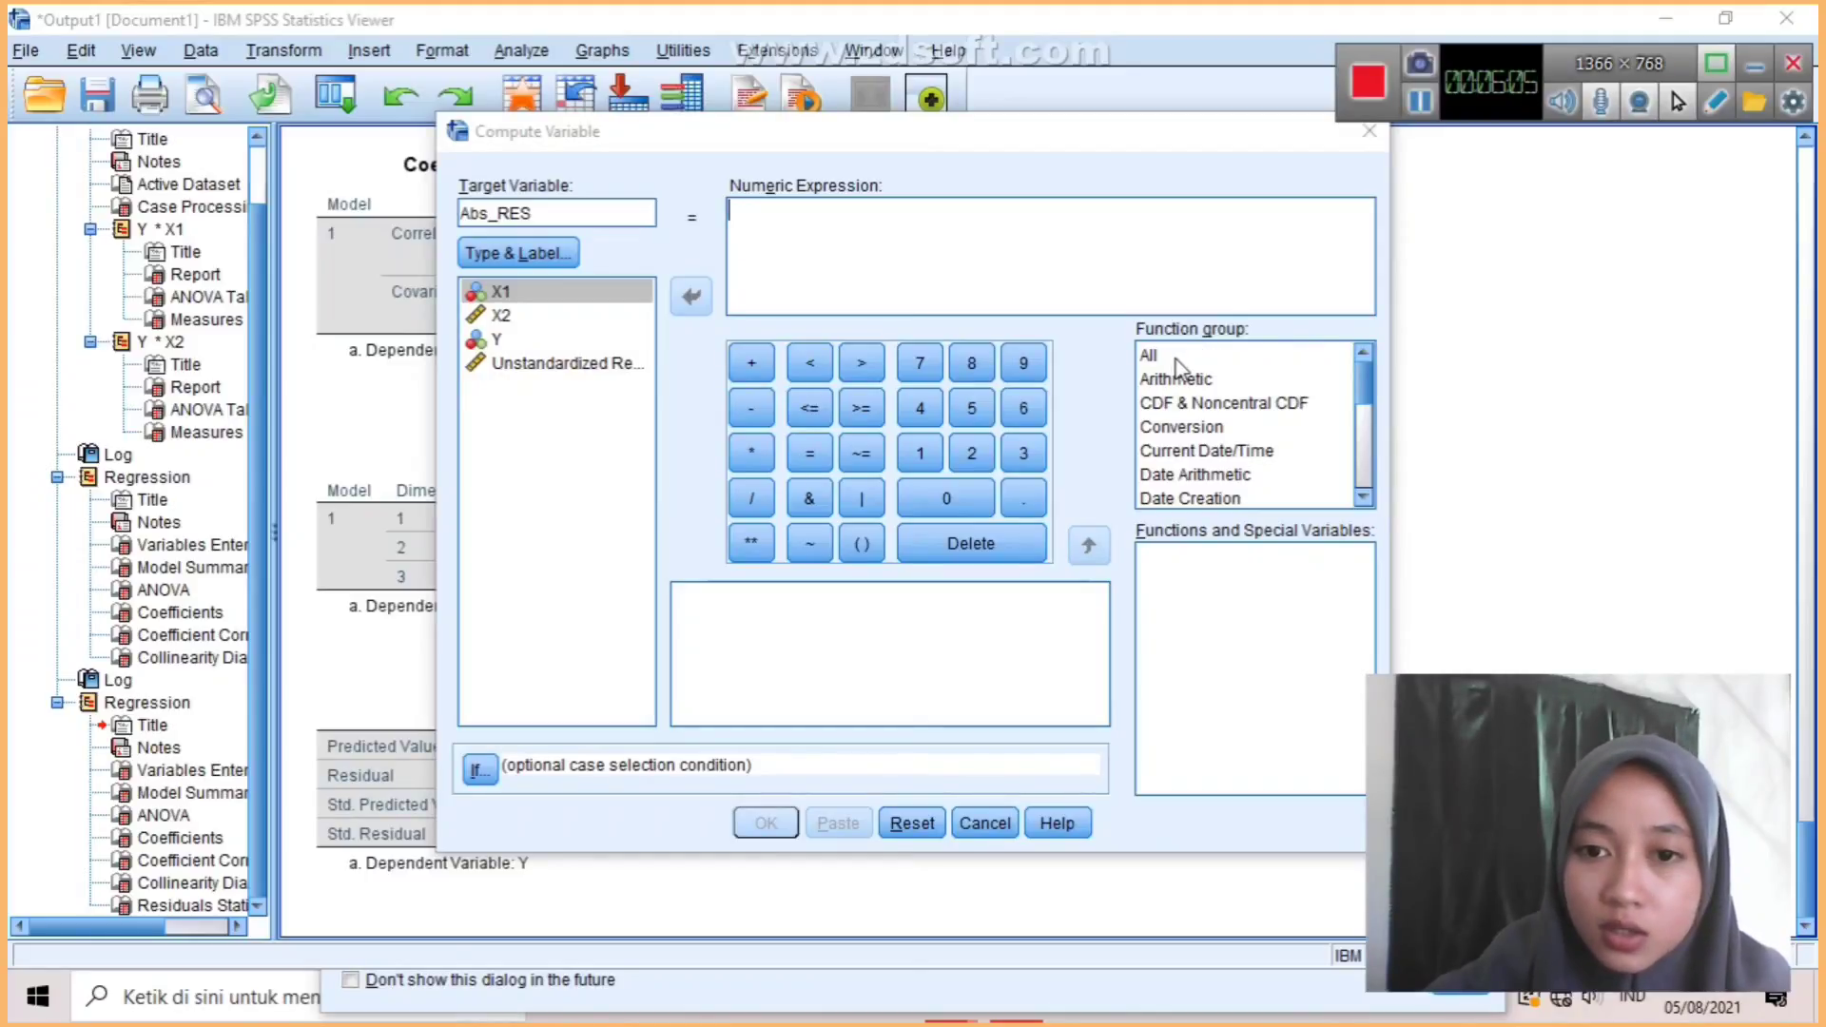
Define the numeric expression as ABS(RES_1) using the Abs function and the unstandardized residual, and compute the variable.
{"action": "left_click", "coordinate": [1150, 355]}
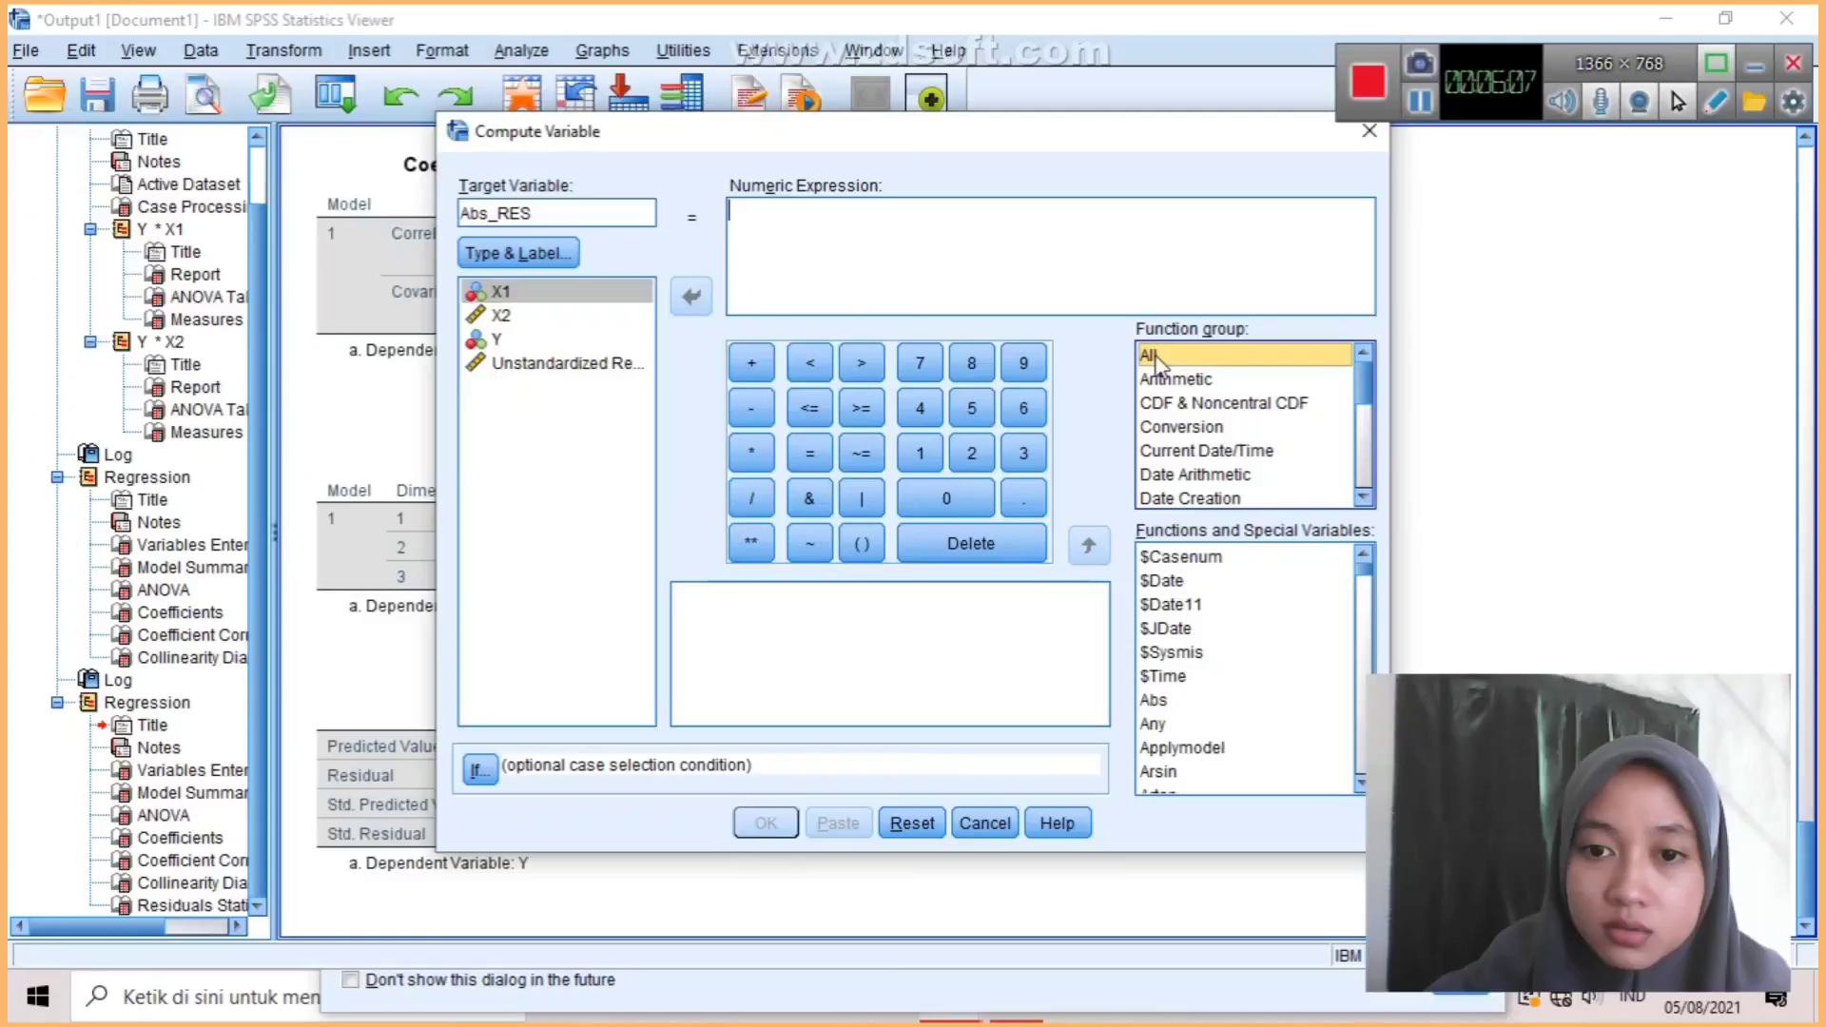
{"action": "double_click", "coordinate": [1153, 701]}
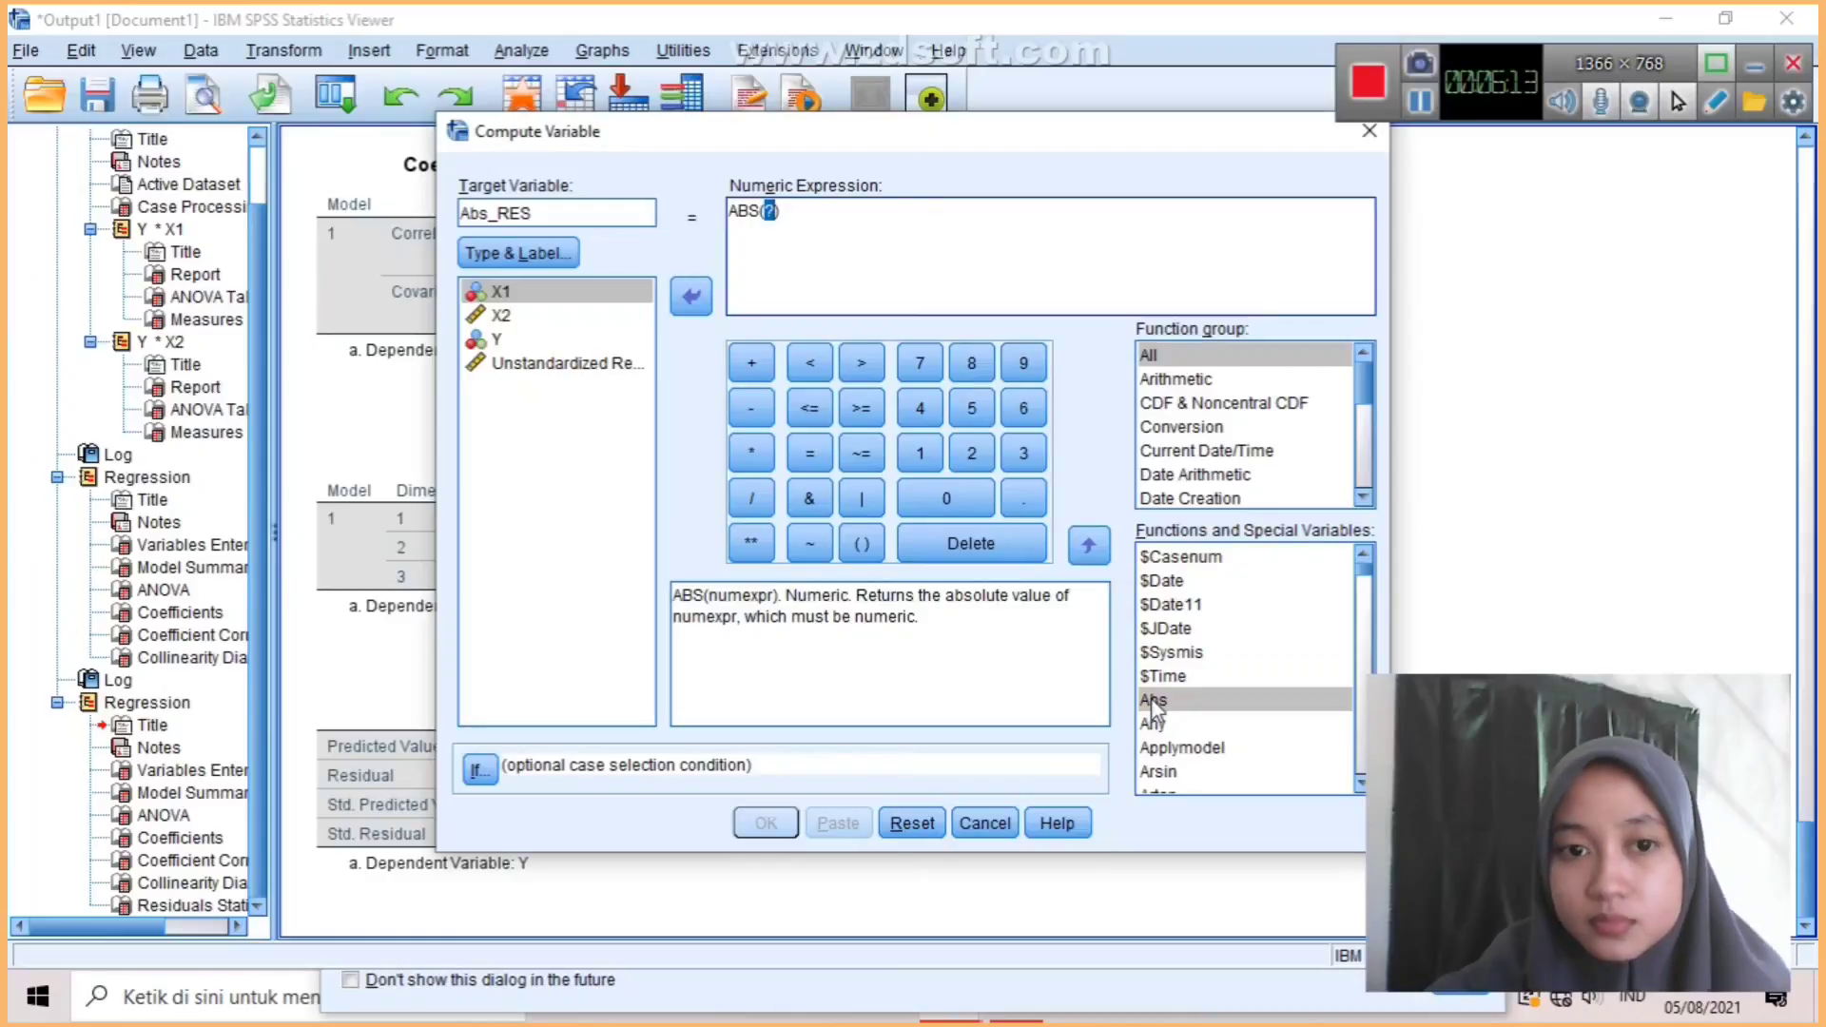
{"action": "key", "text": "Delete"}
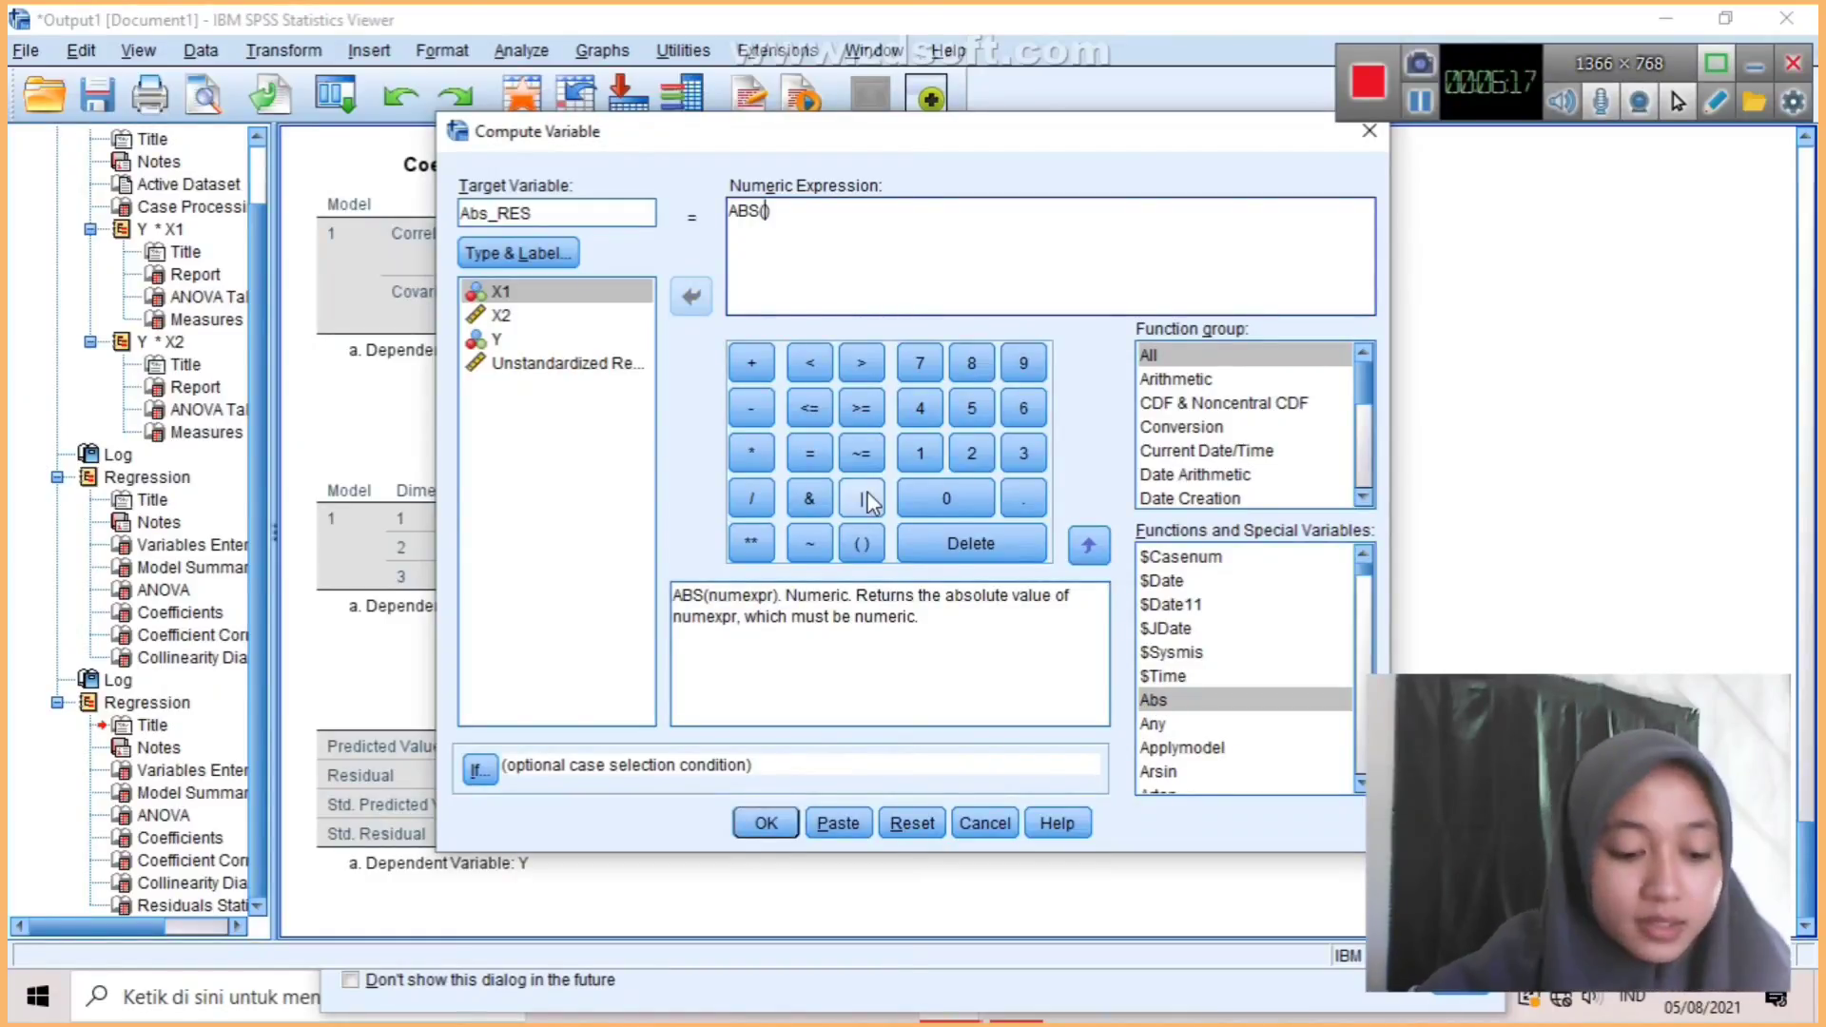
{"action": "left_click", "coordinate": [531, 367]}
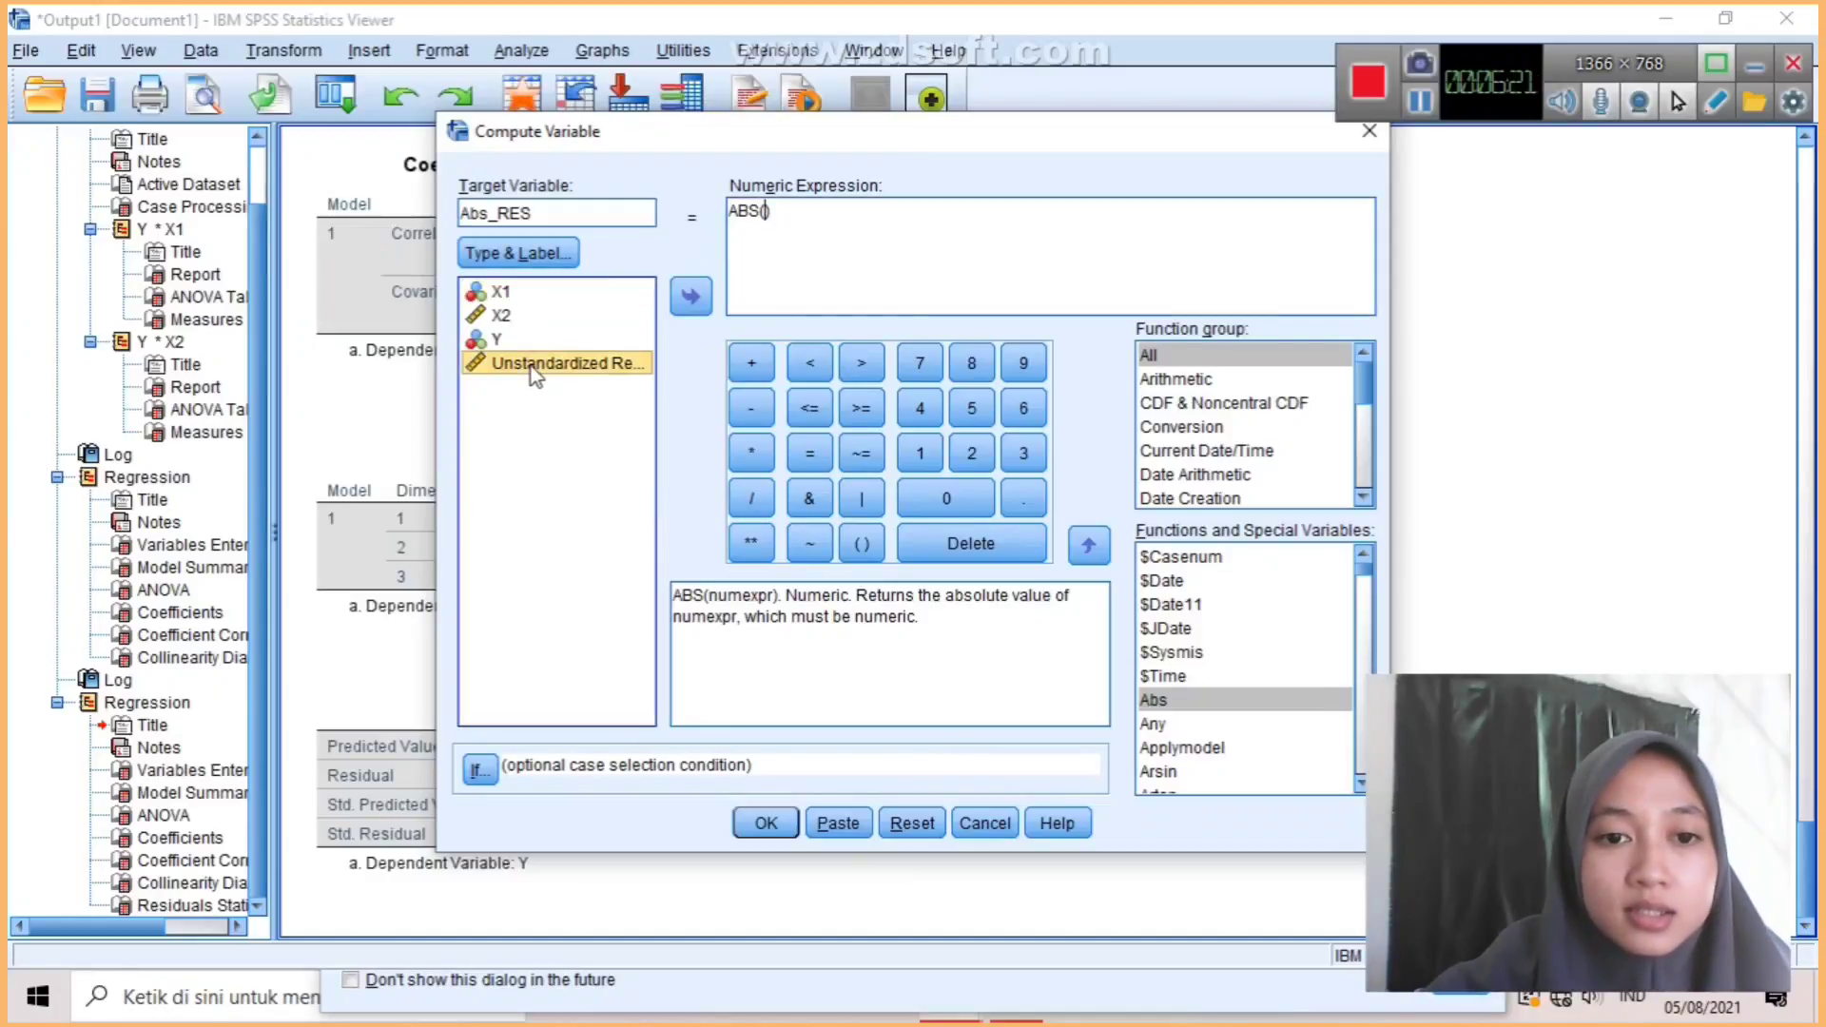
{"action": "double_click", "coordinate": [532, 368]}
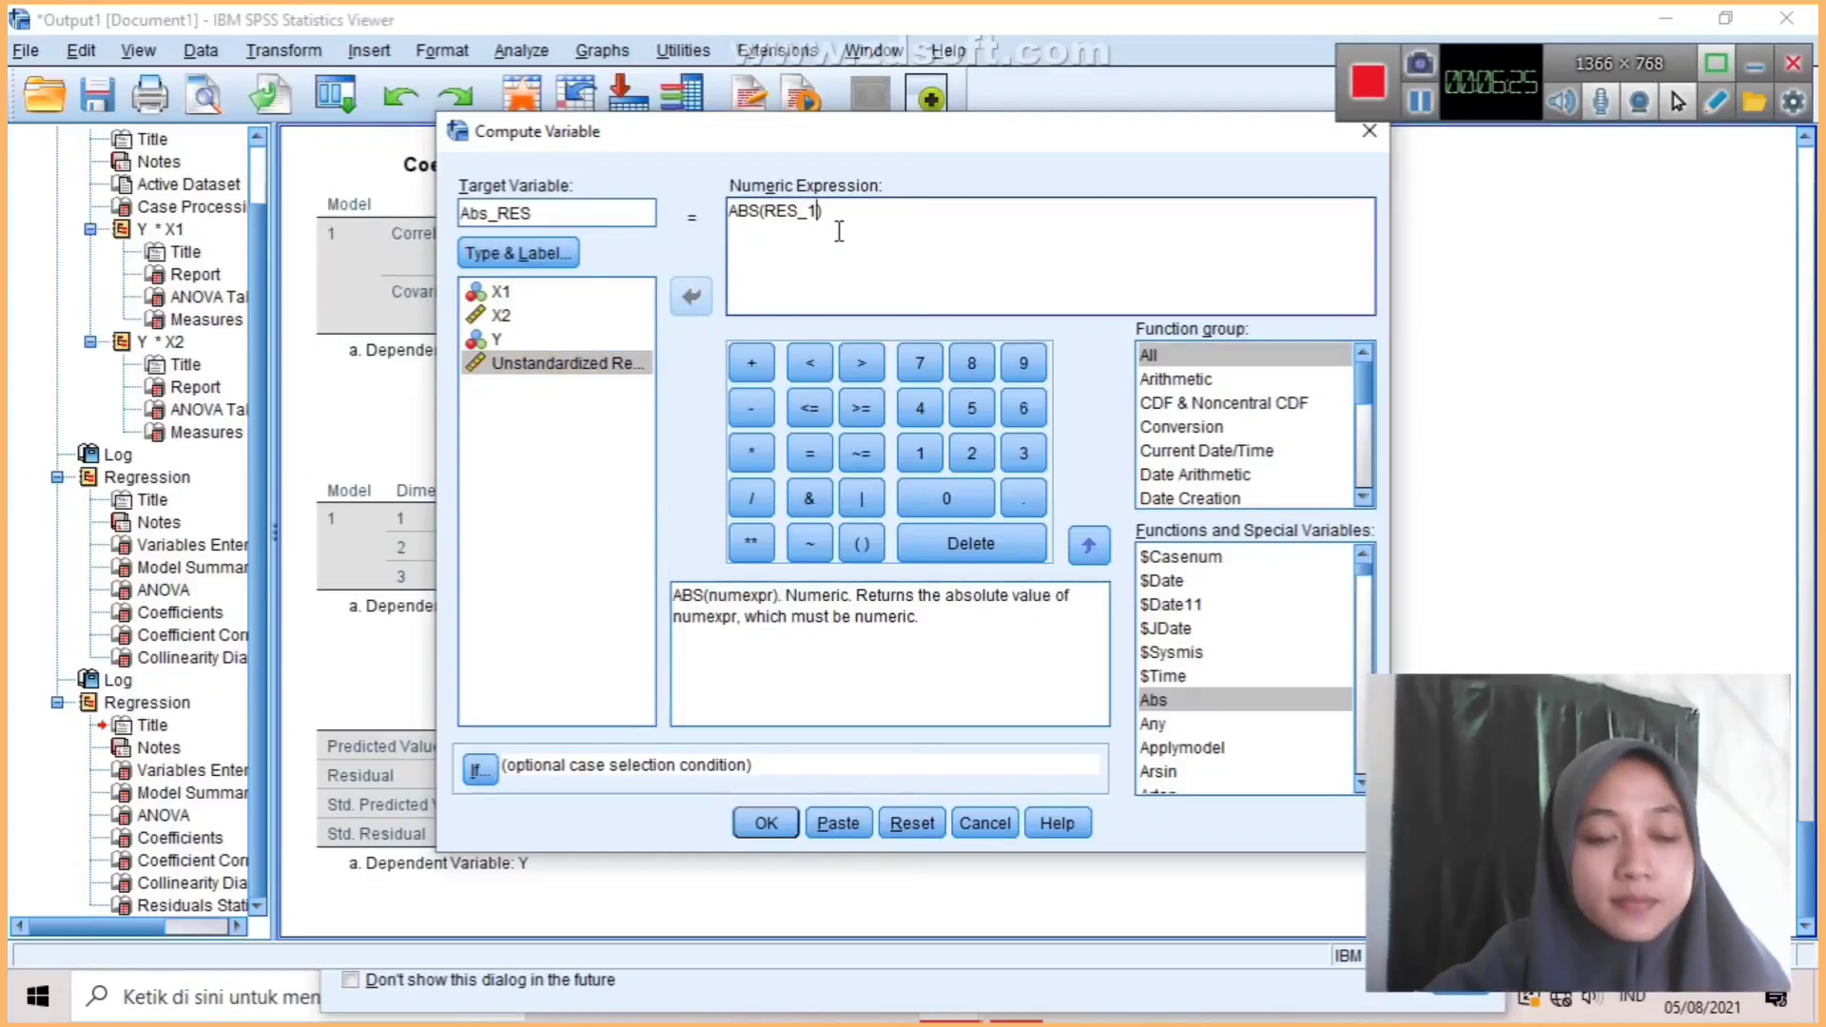
{"action": "left_click", "coordinate": [767, 823]}
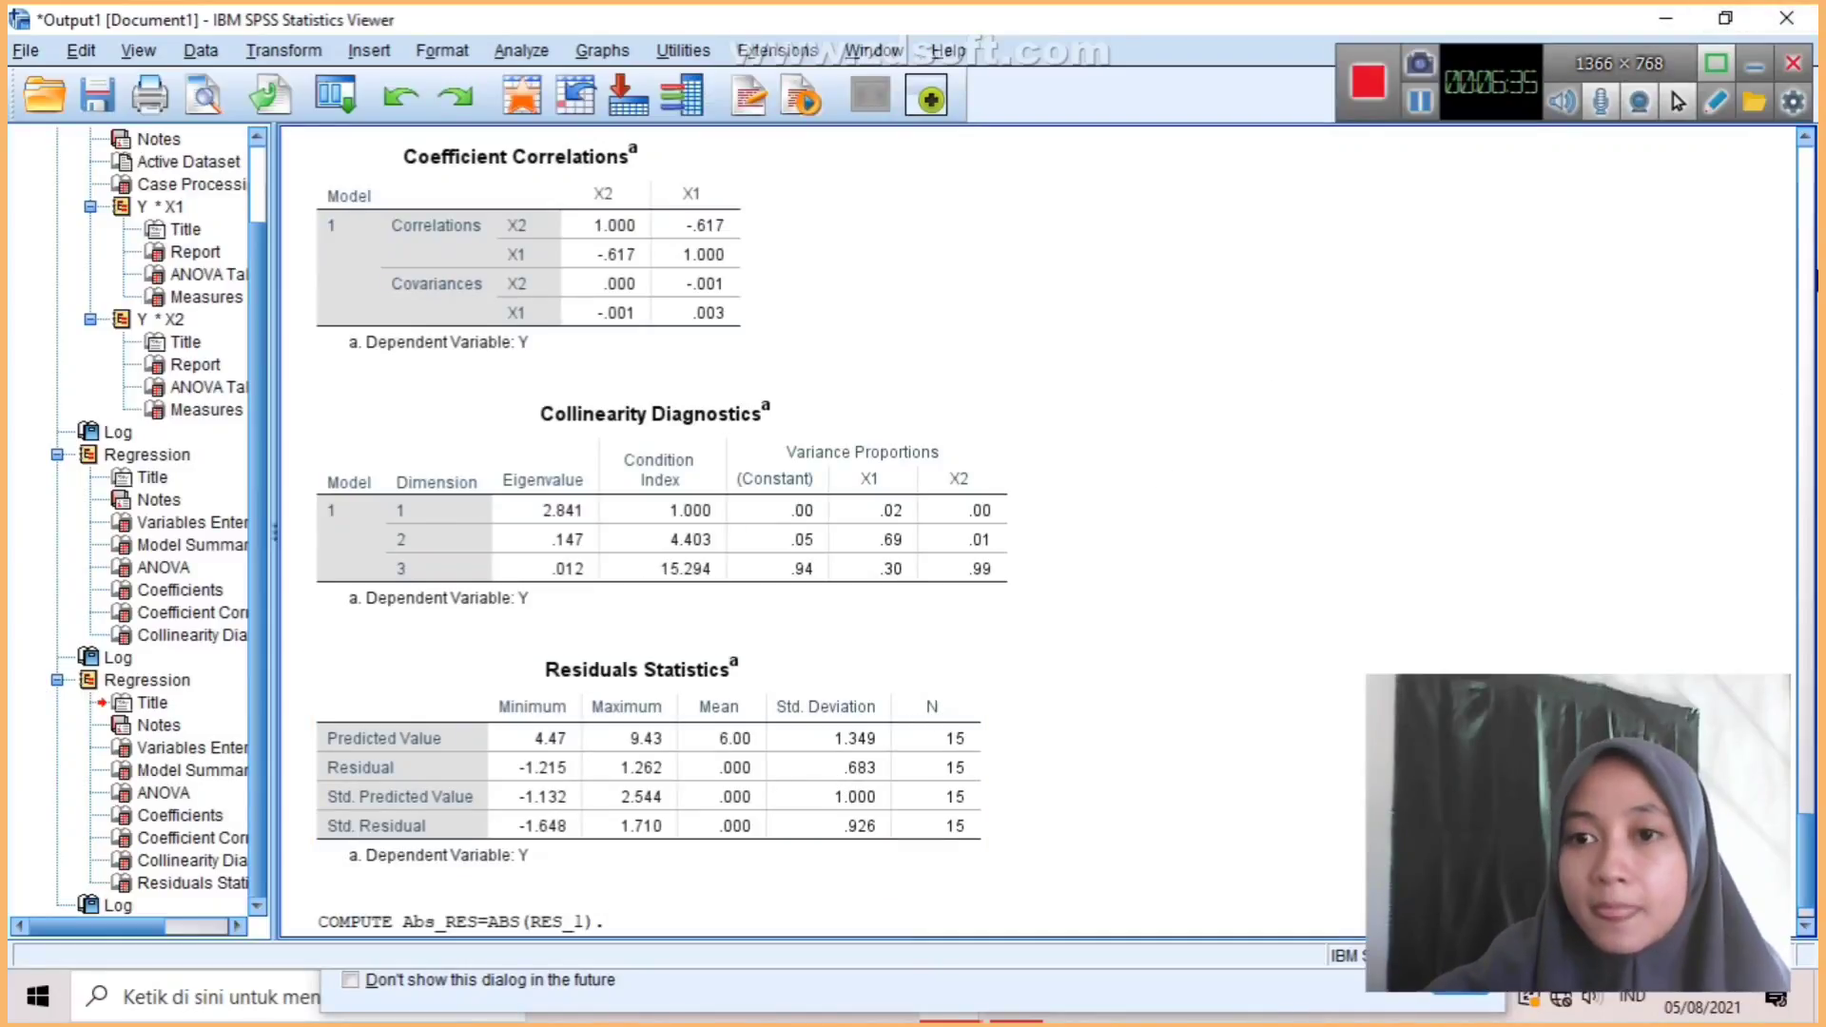
{"action": "left_click", "coordinate": [1419, 101]}
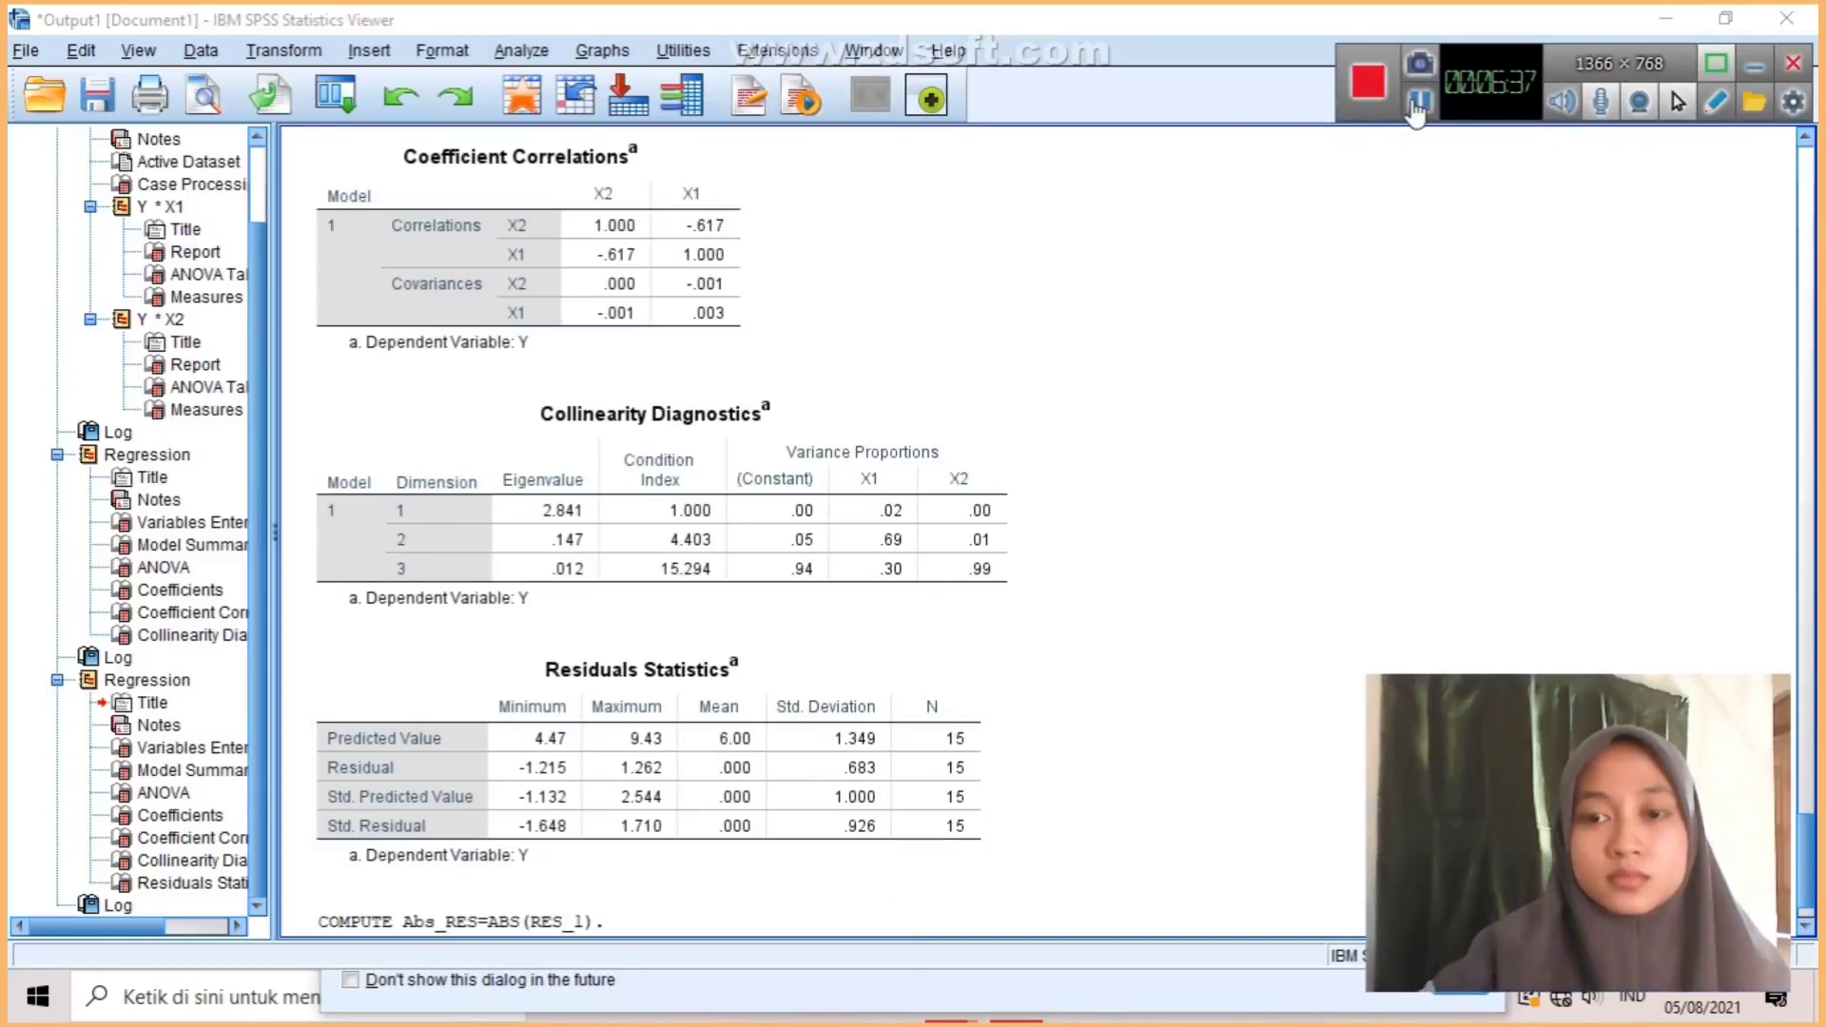
Start a linear regression on X1 and X2, replacing Y with Abs_RES as the dependent variable.
{"action": "left_click", "coordinate": [513, 57]}
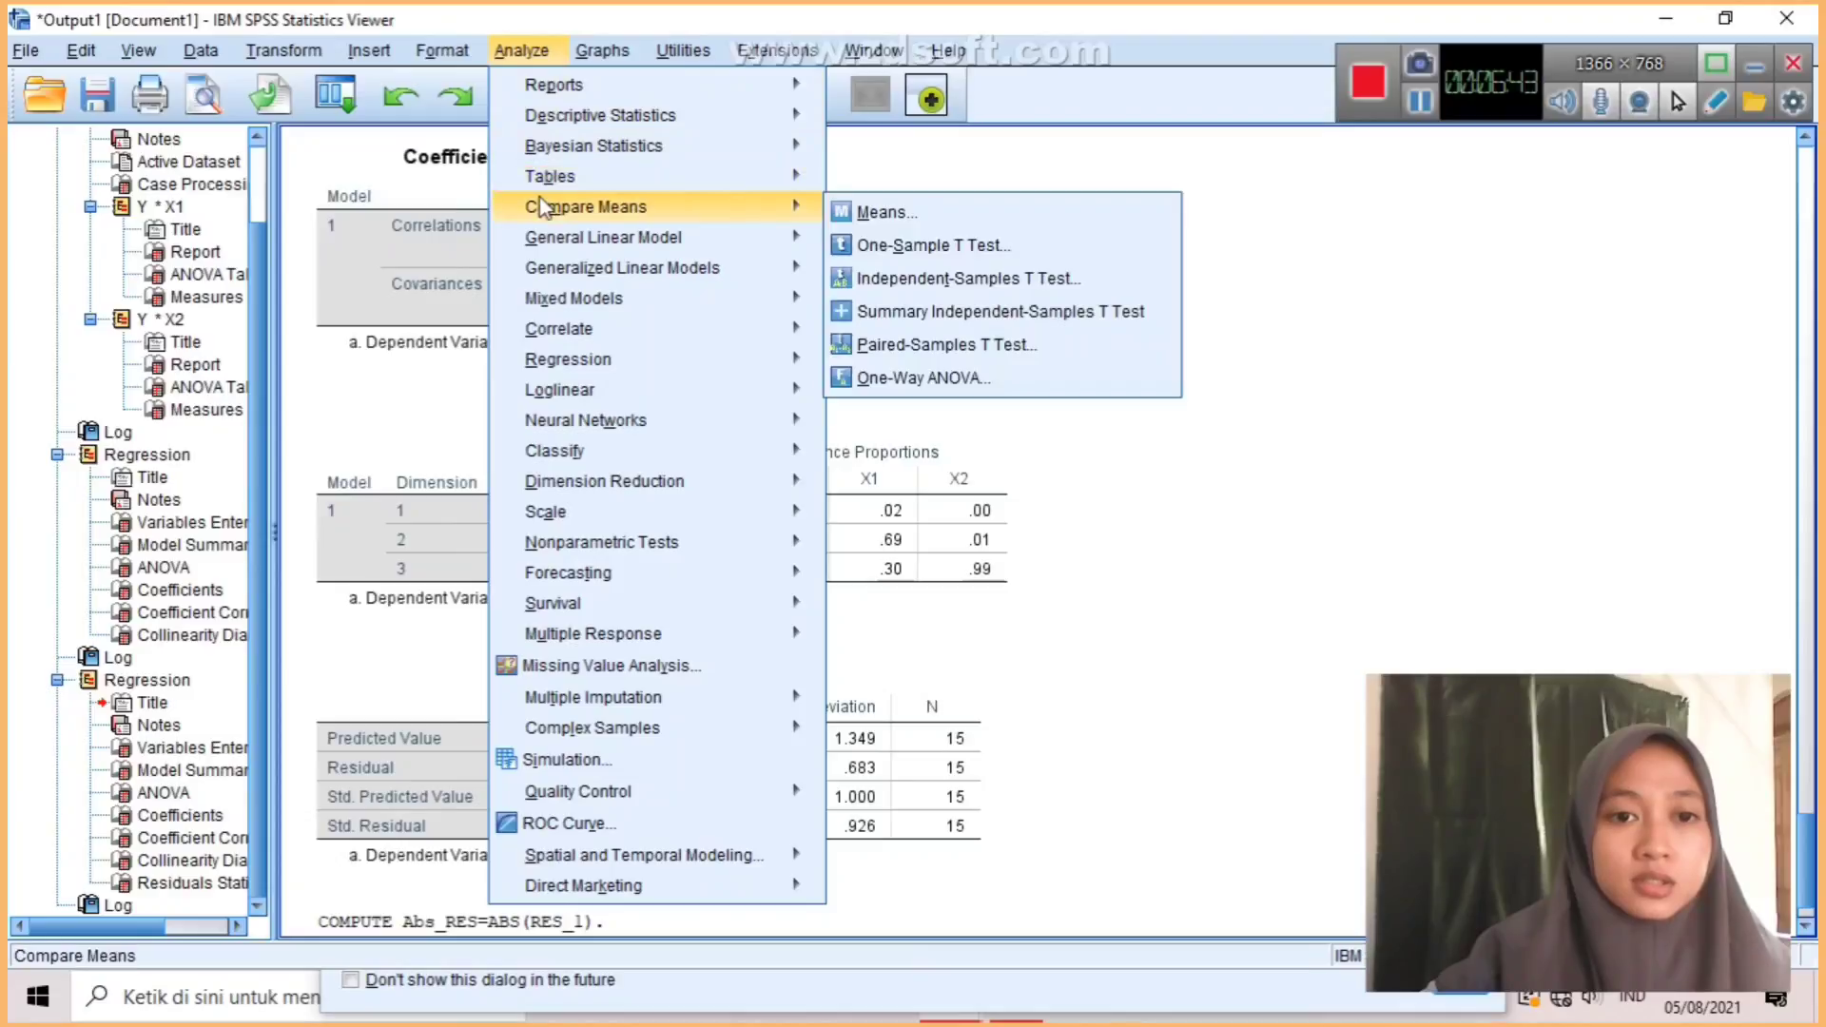
{"action": "mouse_move", "coordinate": [590, 364]}
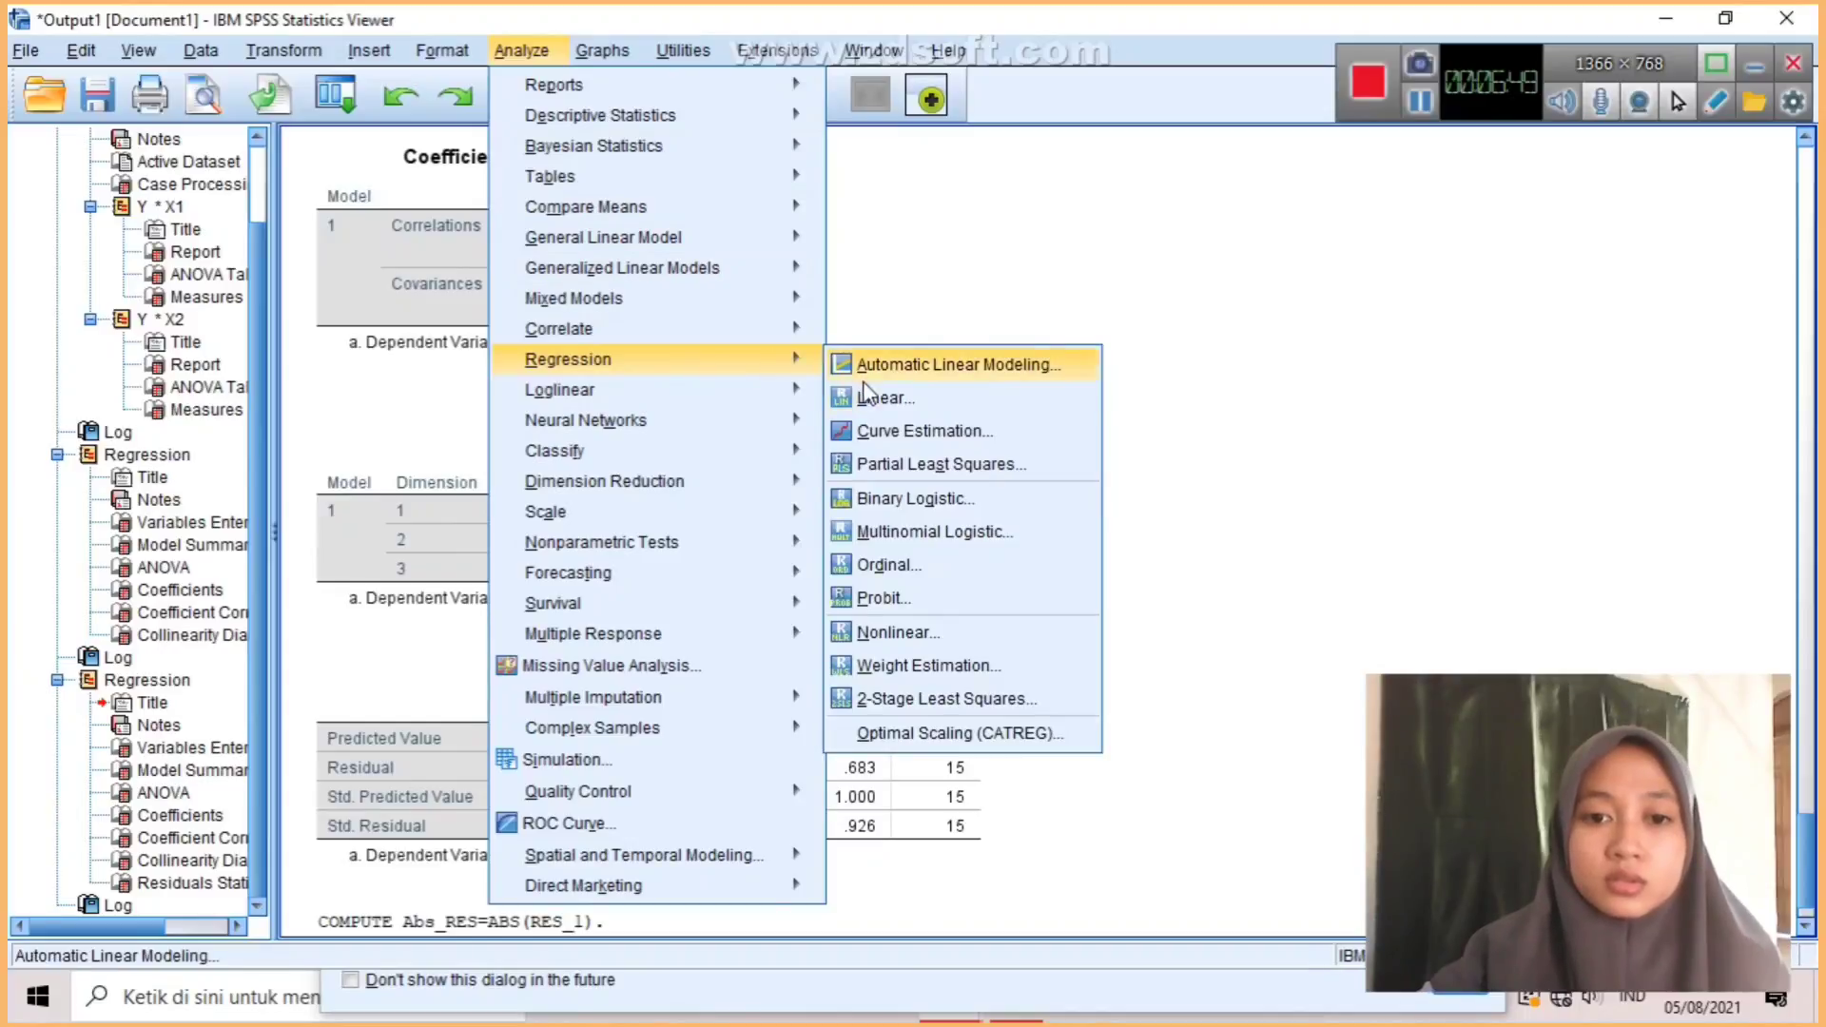
{"action": "left_click", "coordinate": [876, 399]}
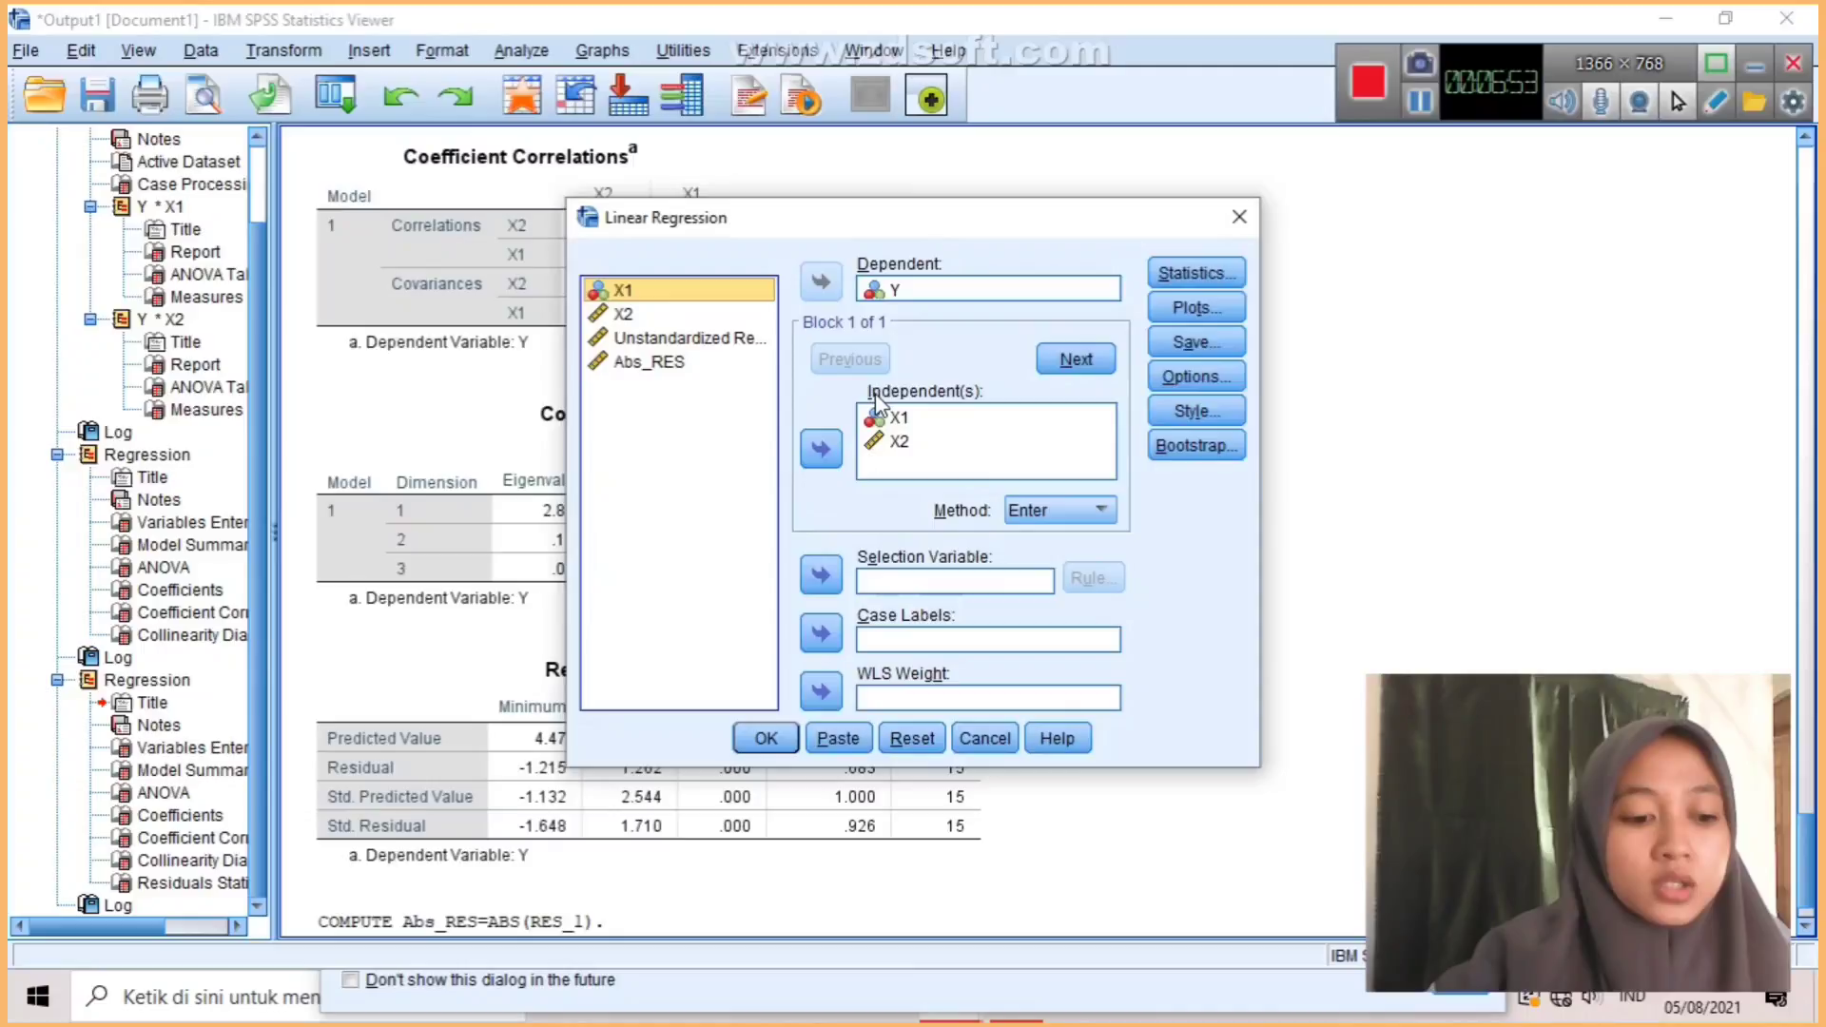
{"action": "left_click", "coordinate": [894, 289]}
{"action": "double_click", "coordinate": [894, 289]}
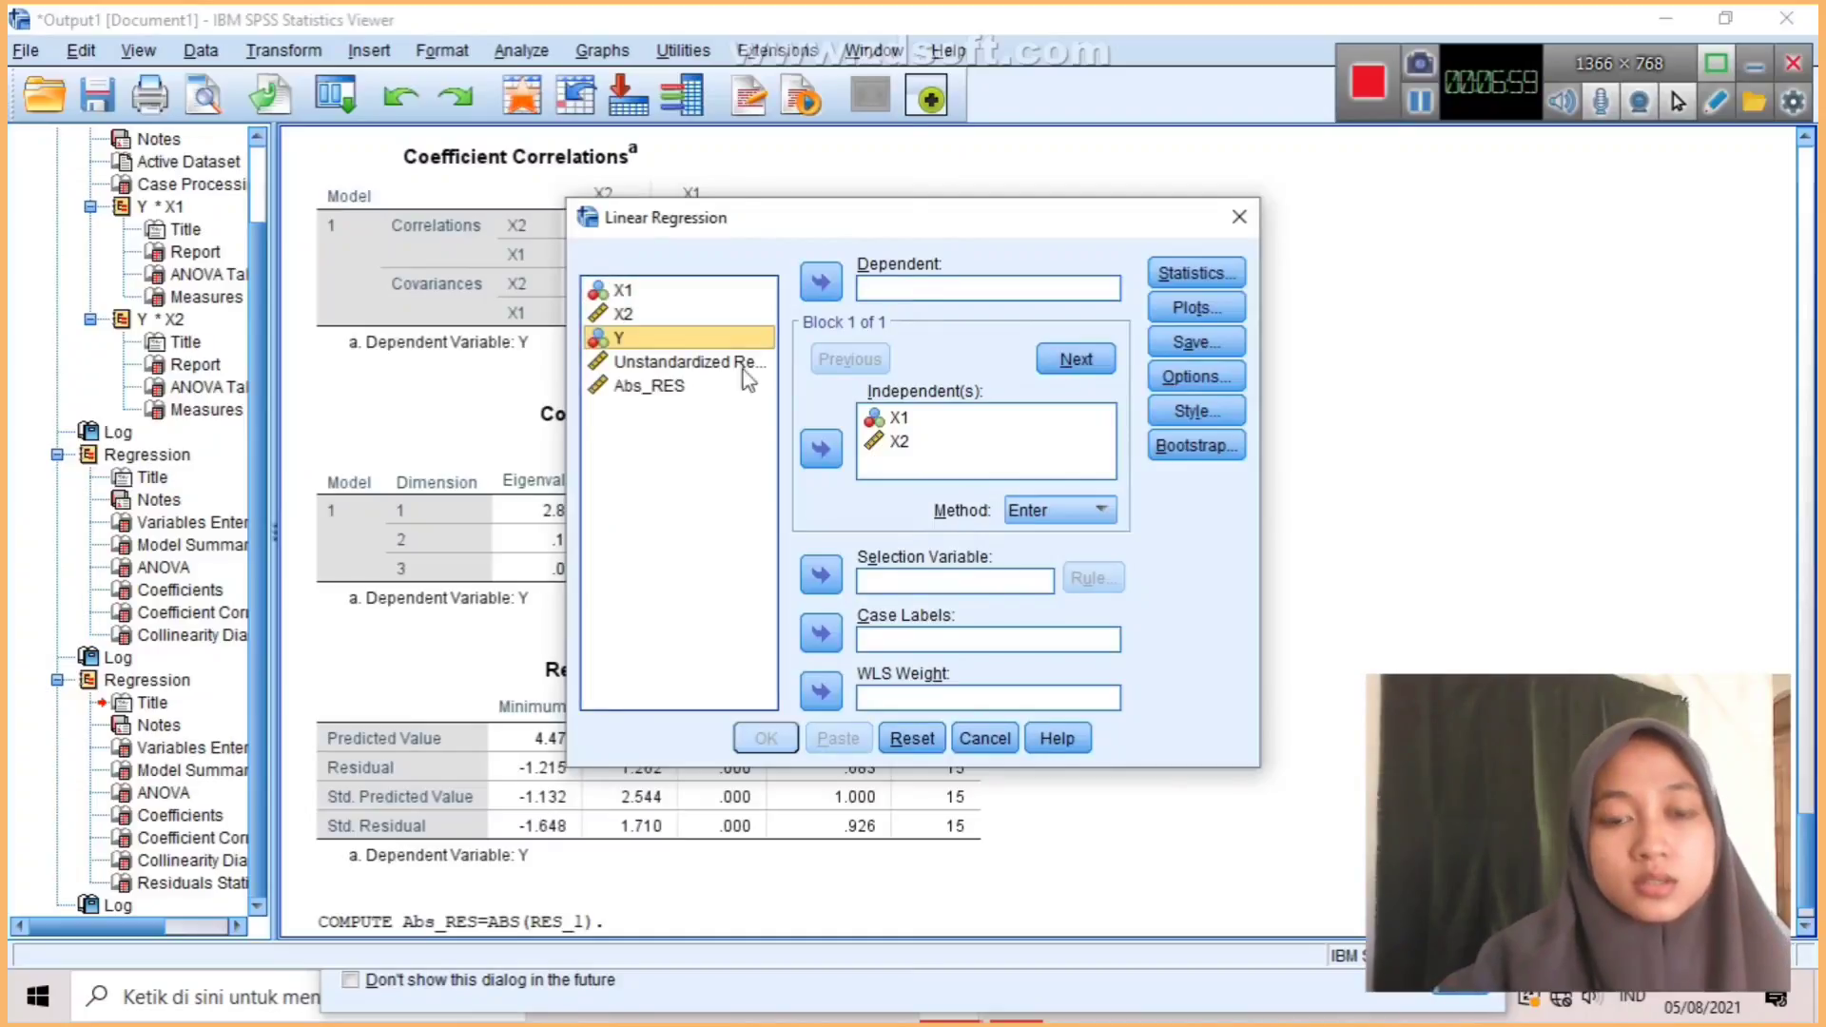
{"action": "left_click", "coordinate": [645, 392]}
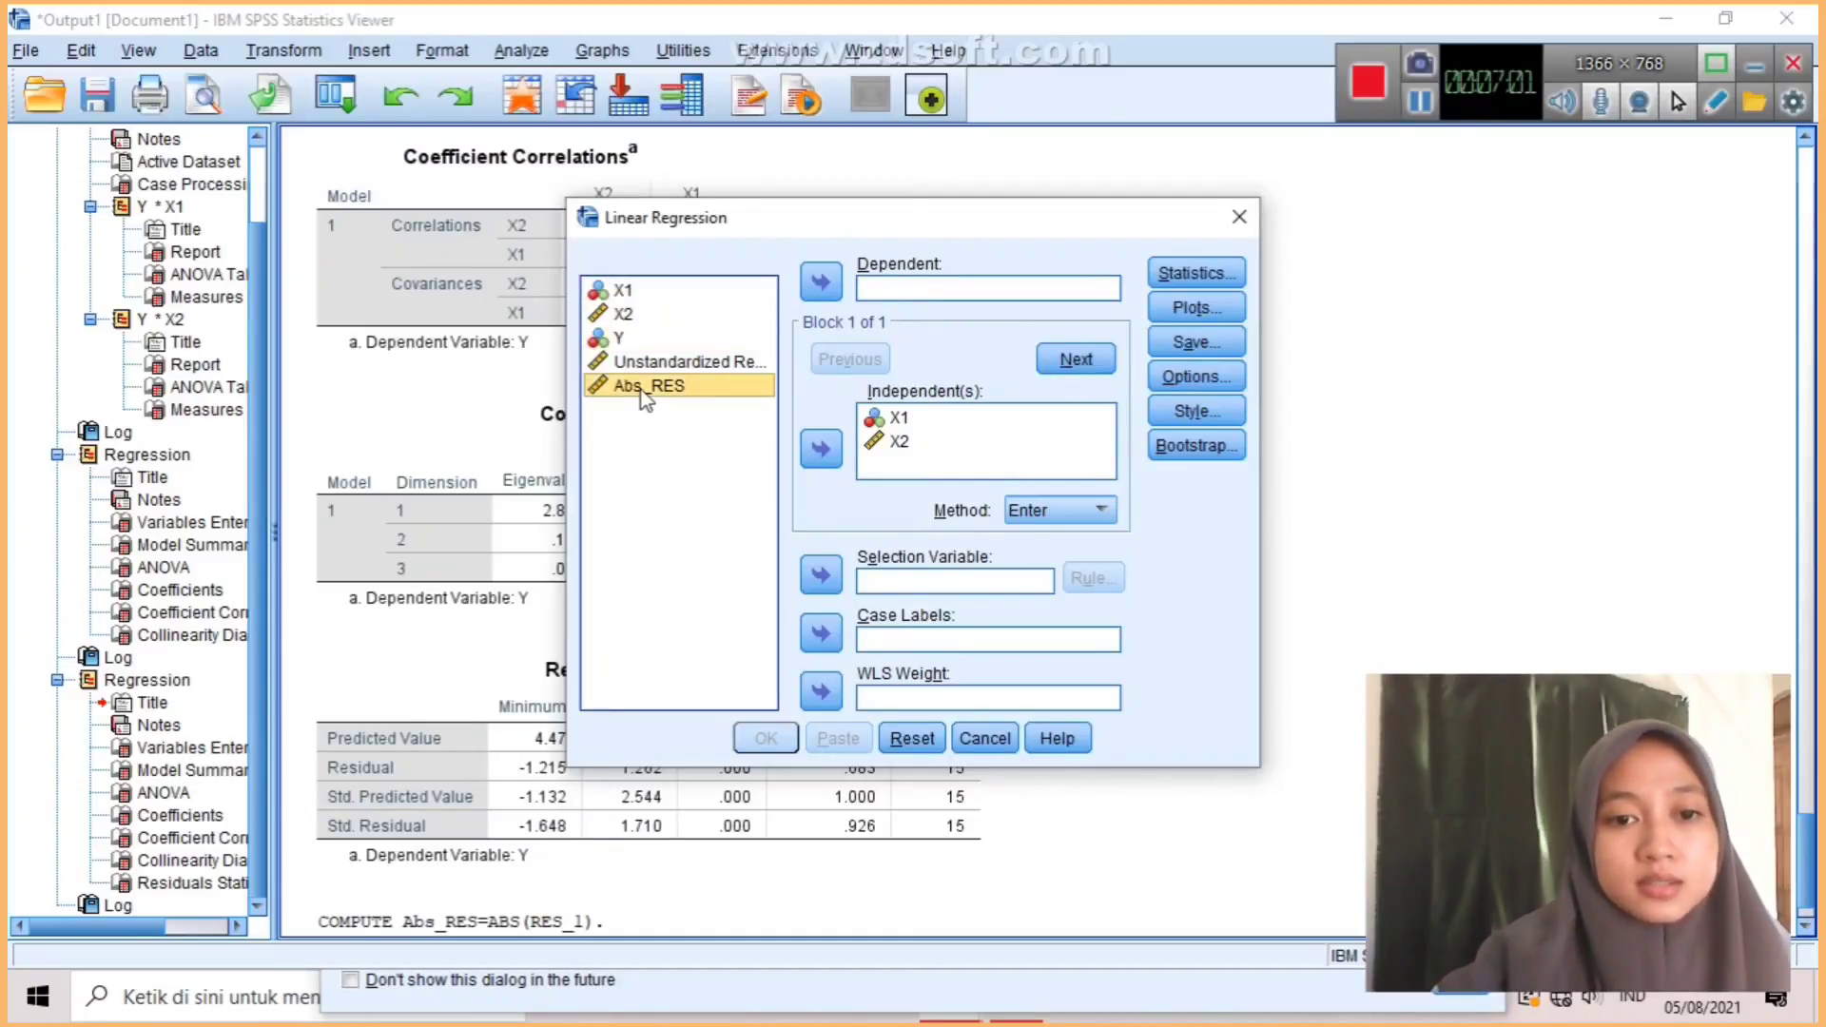
{"action": "left_click", "coordinate": [821, 283]}
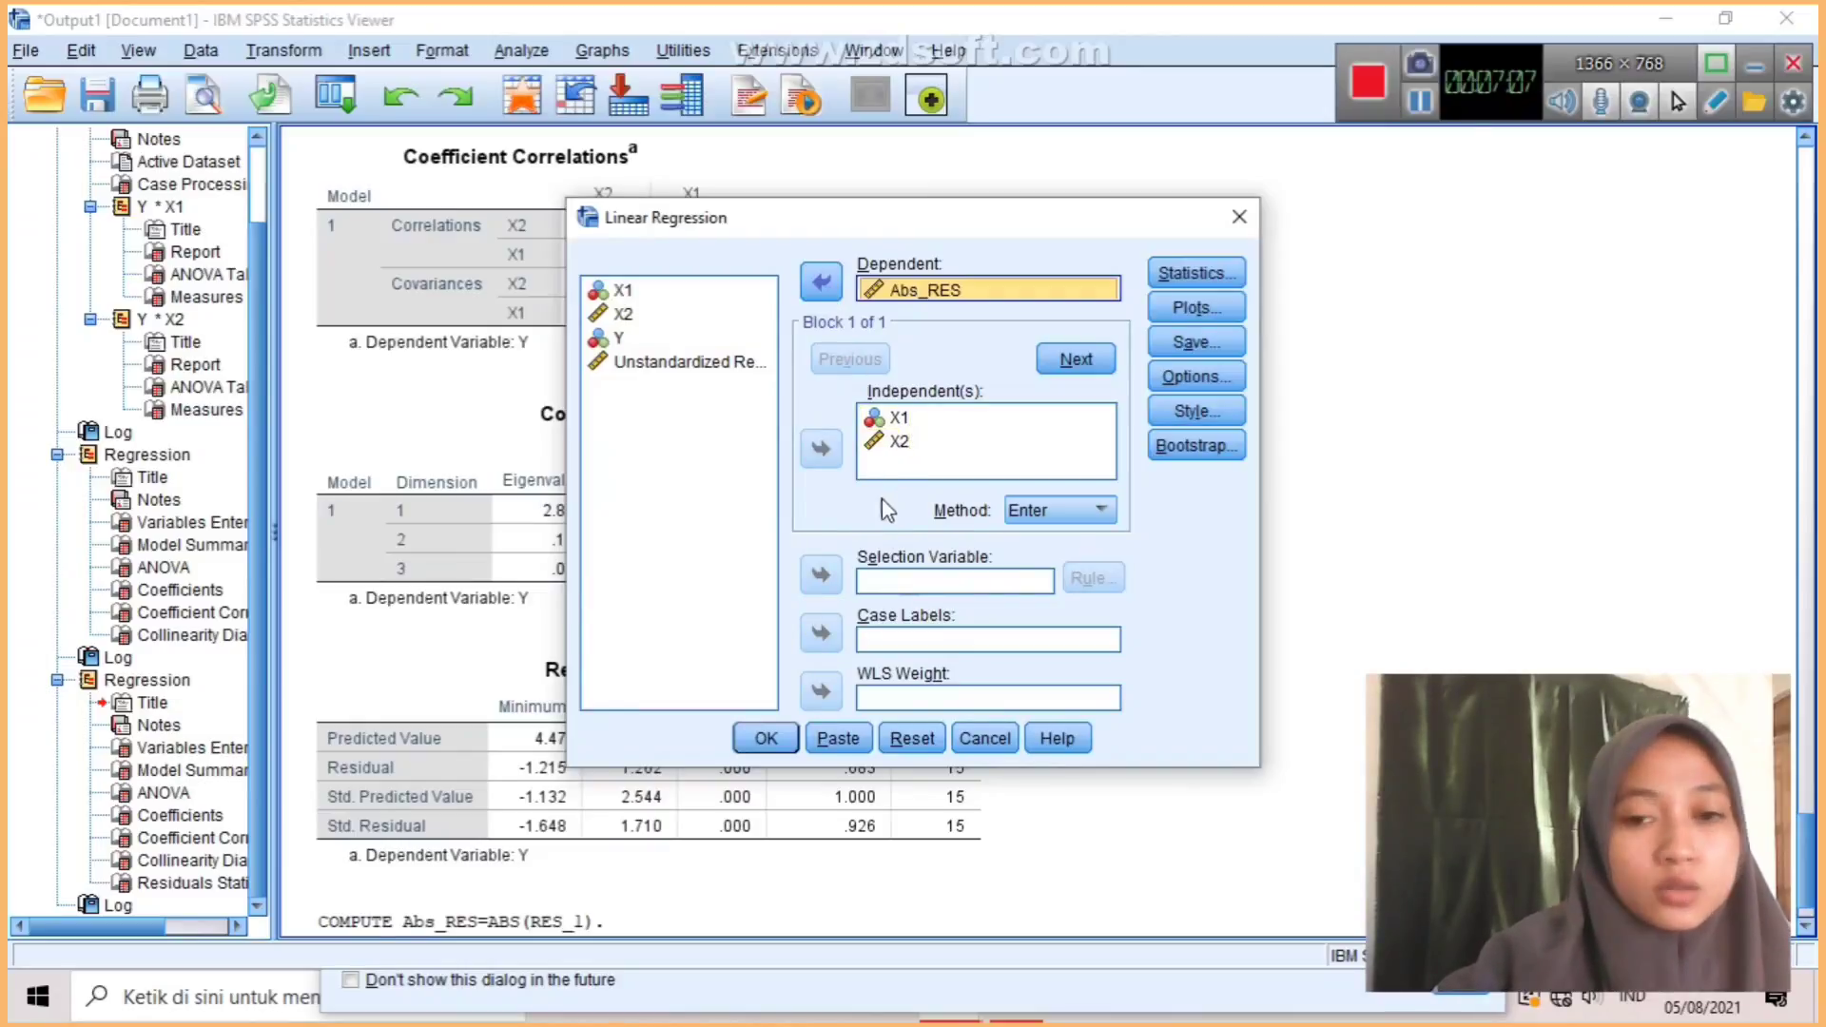
Keep saving of the unstandardized residuals, run the Abs_RES regression and review the output down to Residuals Statistics.
{"action": "left_click", "coordinate": [1189, 344]}
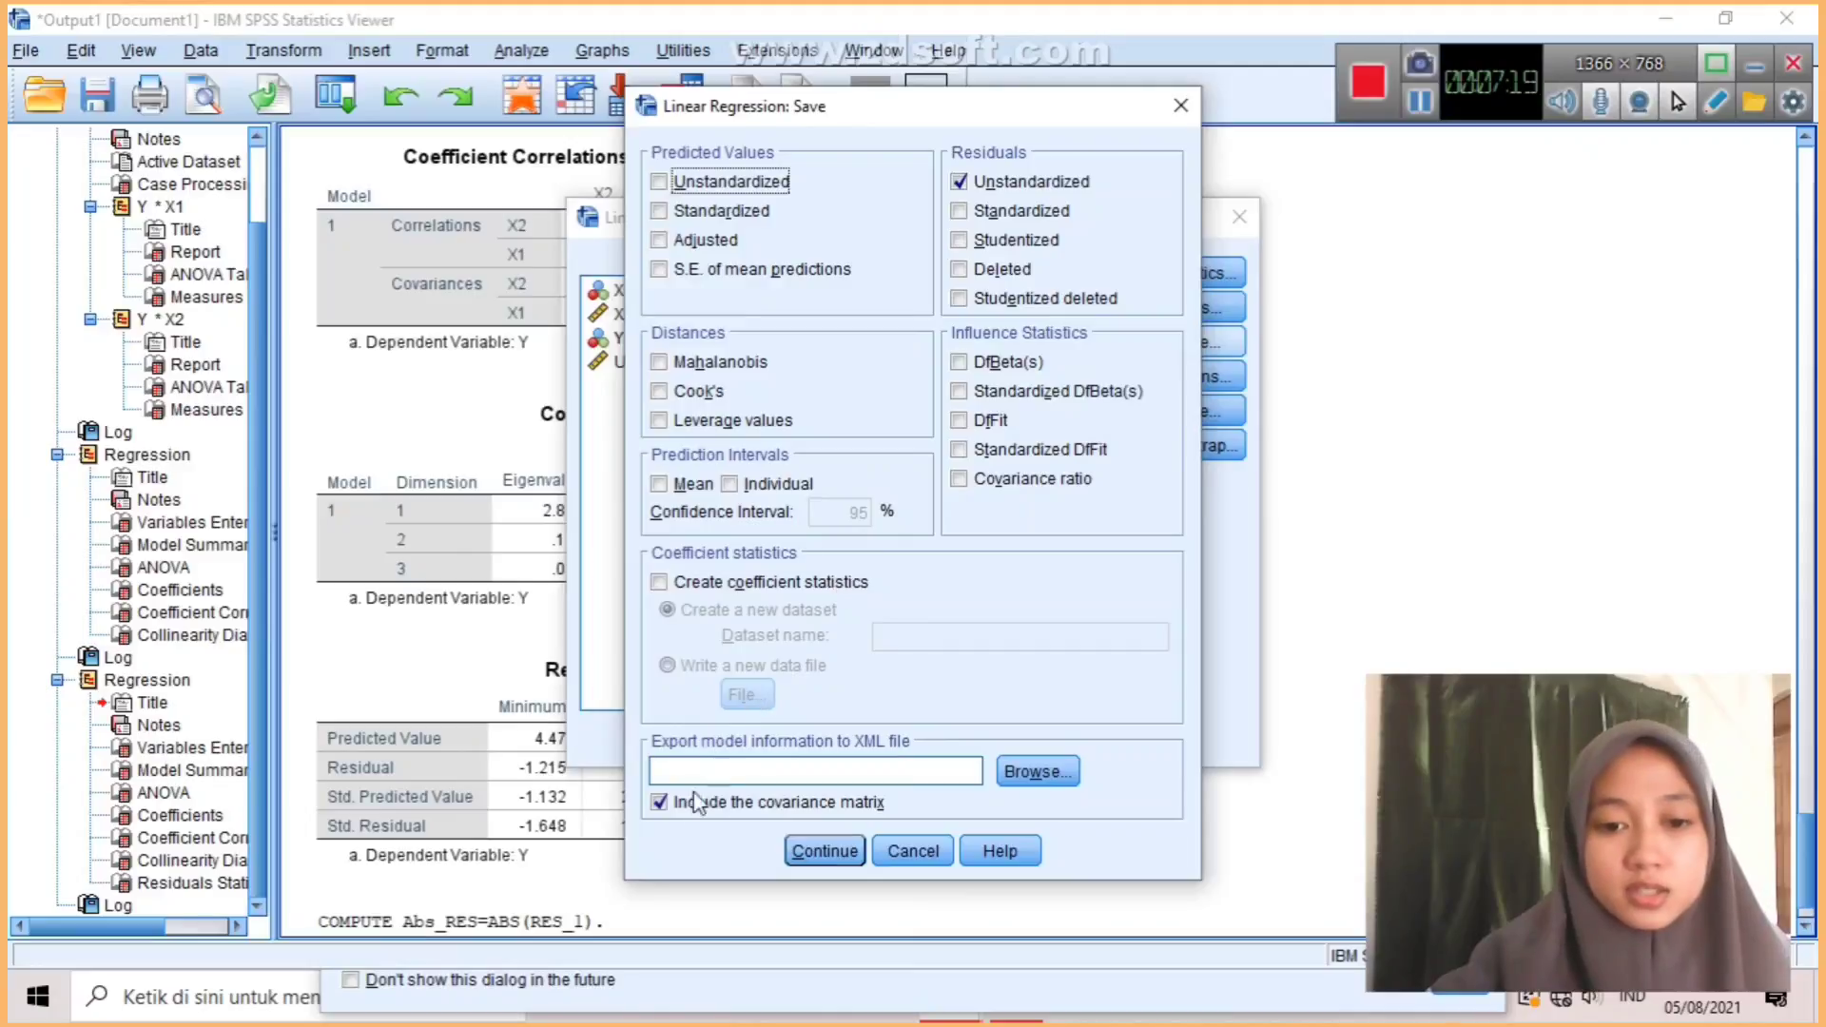
{"action": "left_click", "coordinate": [822, 852]}
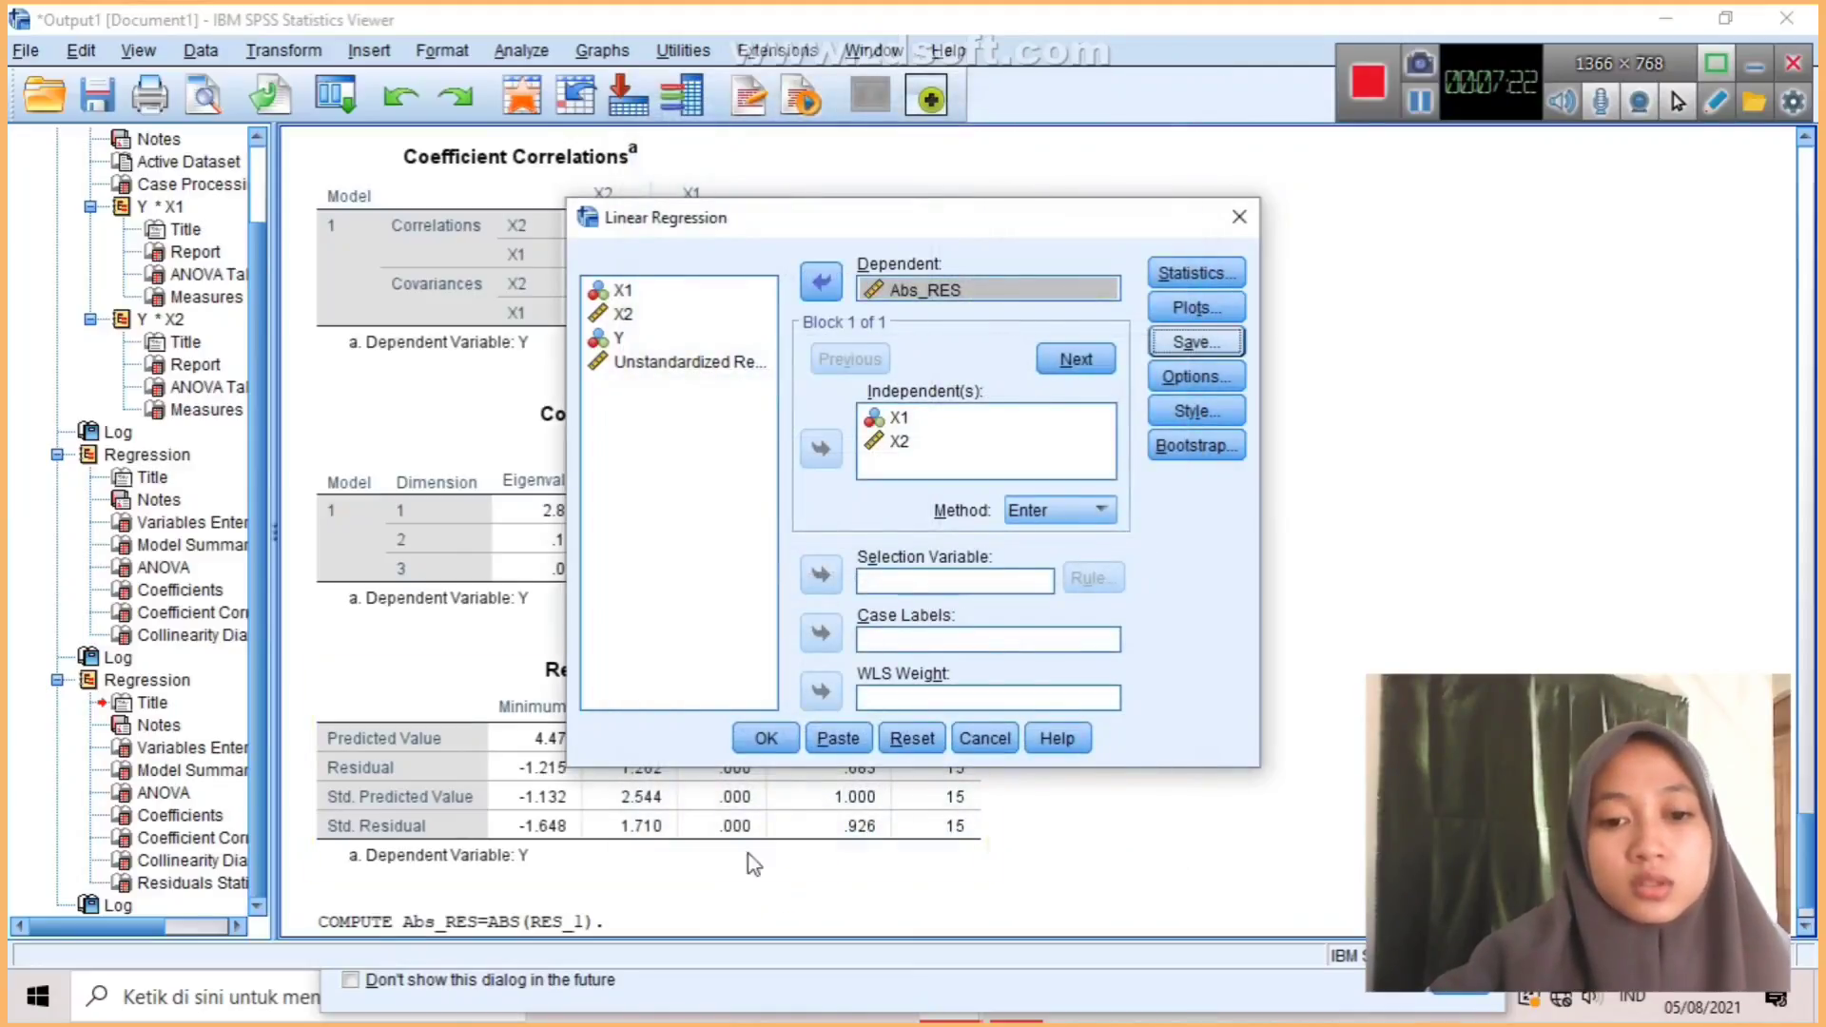
{"action": "left_click", "coordinate": [766, 739]}
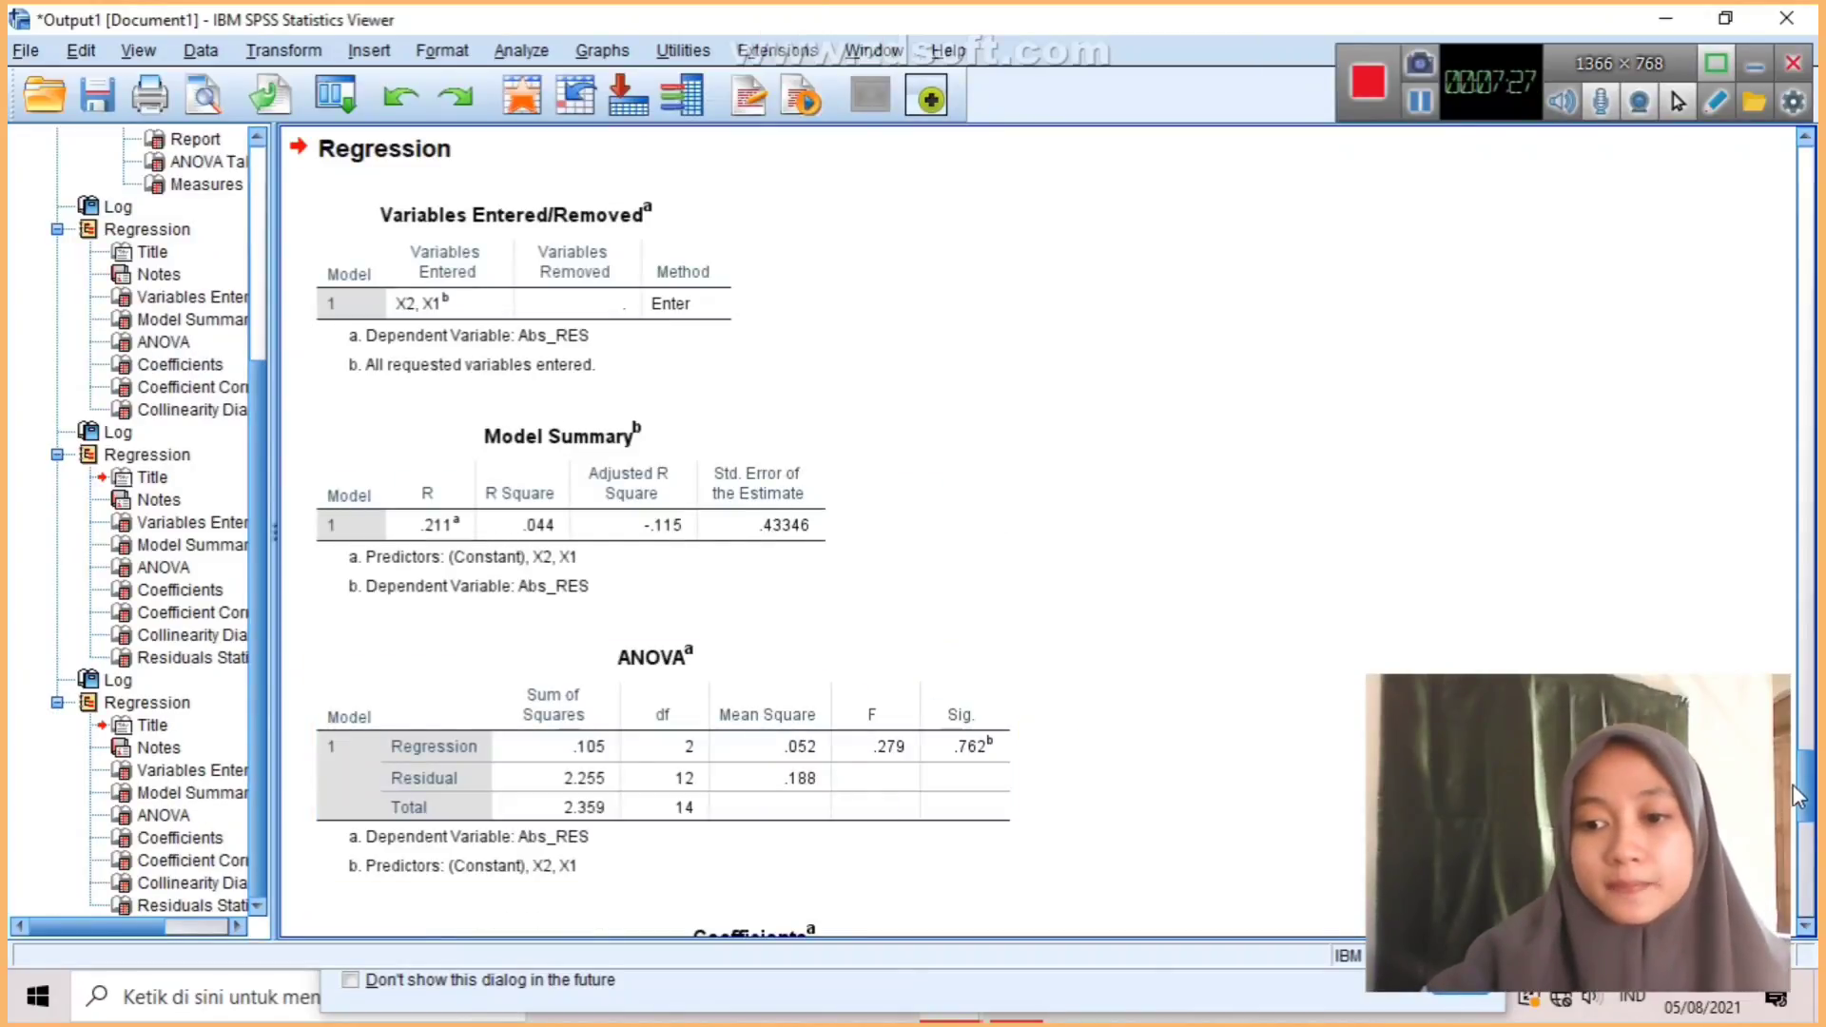
{"action": "left_click_drag", "start_coordinate": [1805, 799], "coordinate": [1809, 901]}
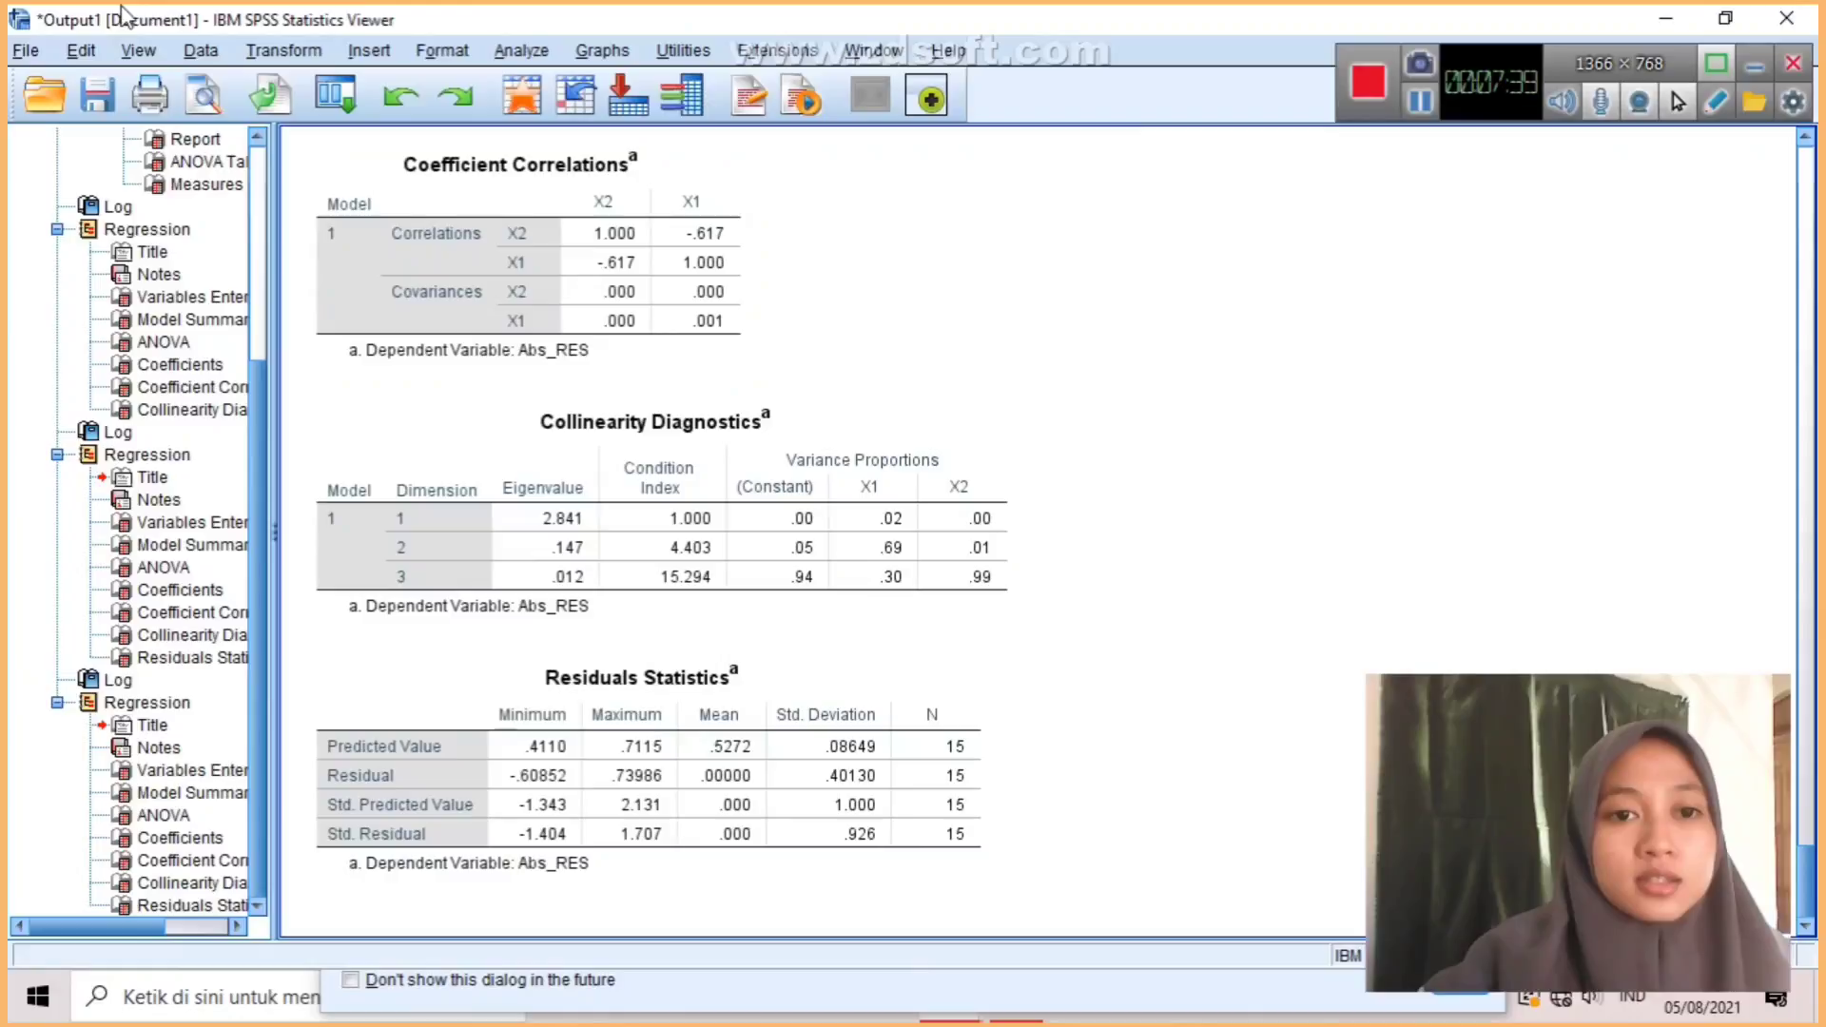
Start another linear regression on X1 and X2, remove Abs_RES as the dependent variable and select Y.
{"action": "left_click", "coordinate": [522, 53]}
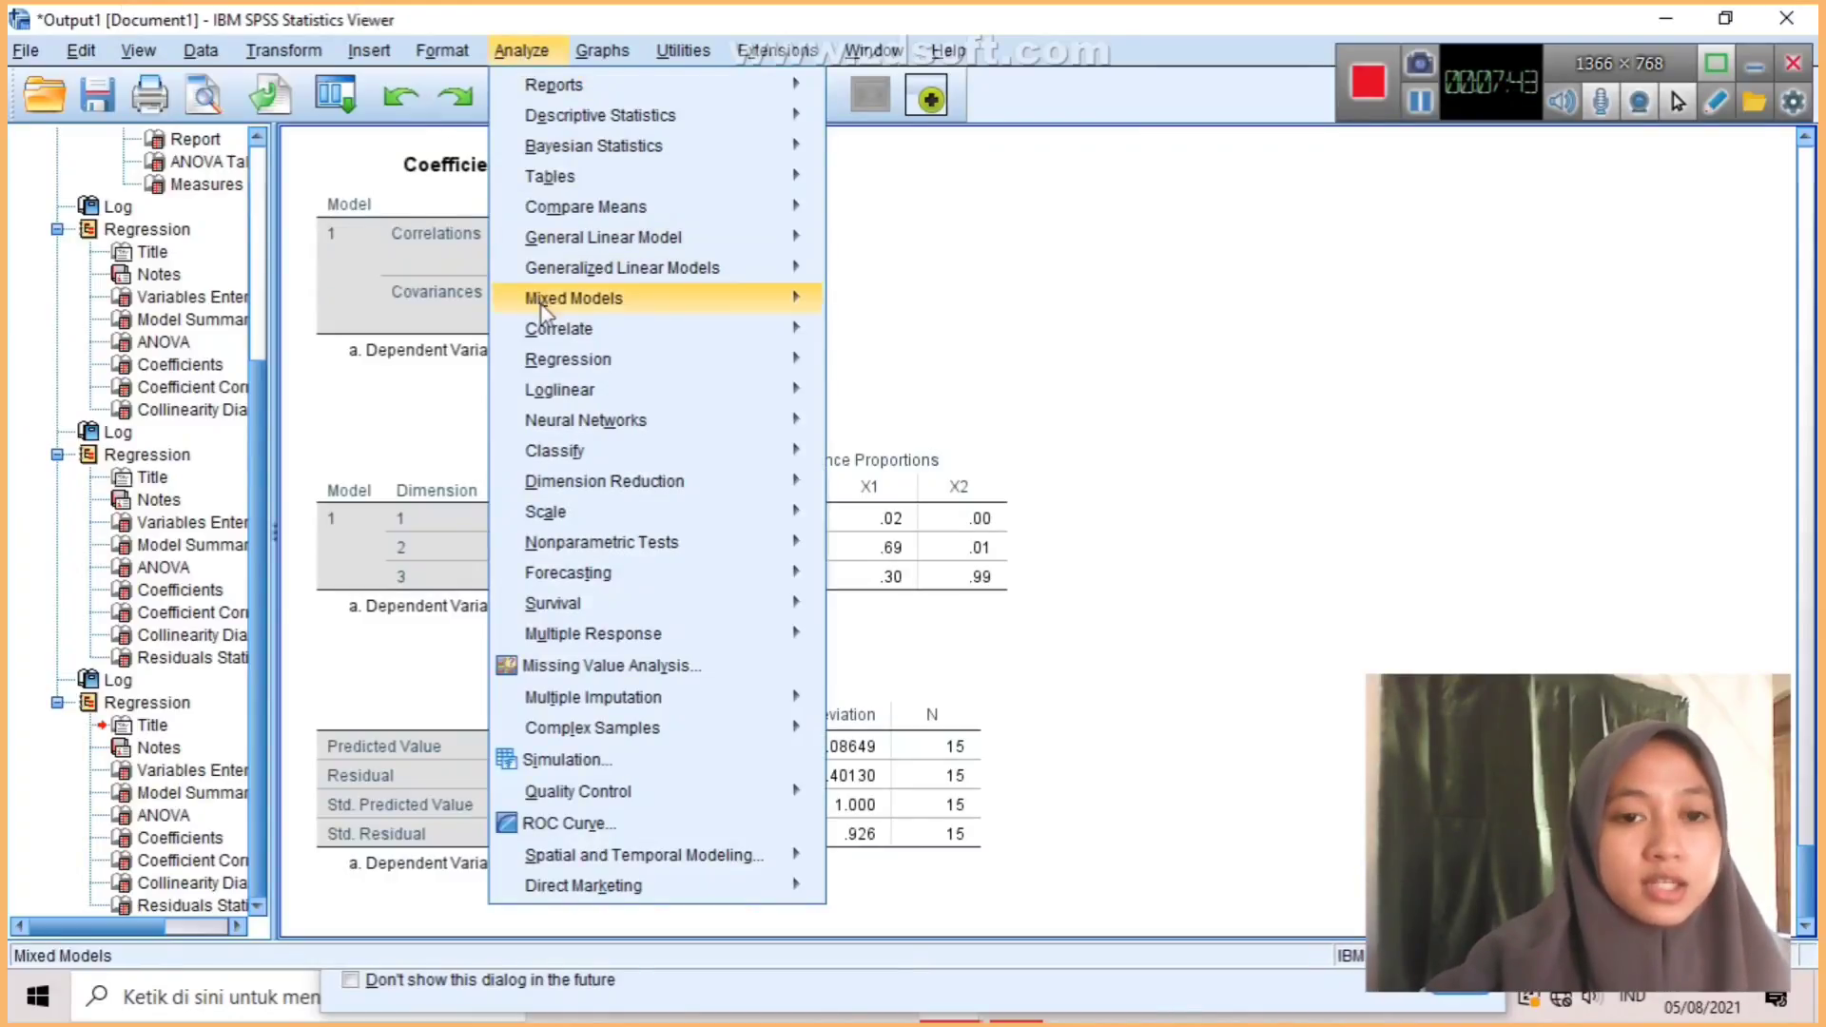
{"action": "mouse_move", "coordinate": [592, 361]}
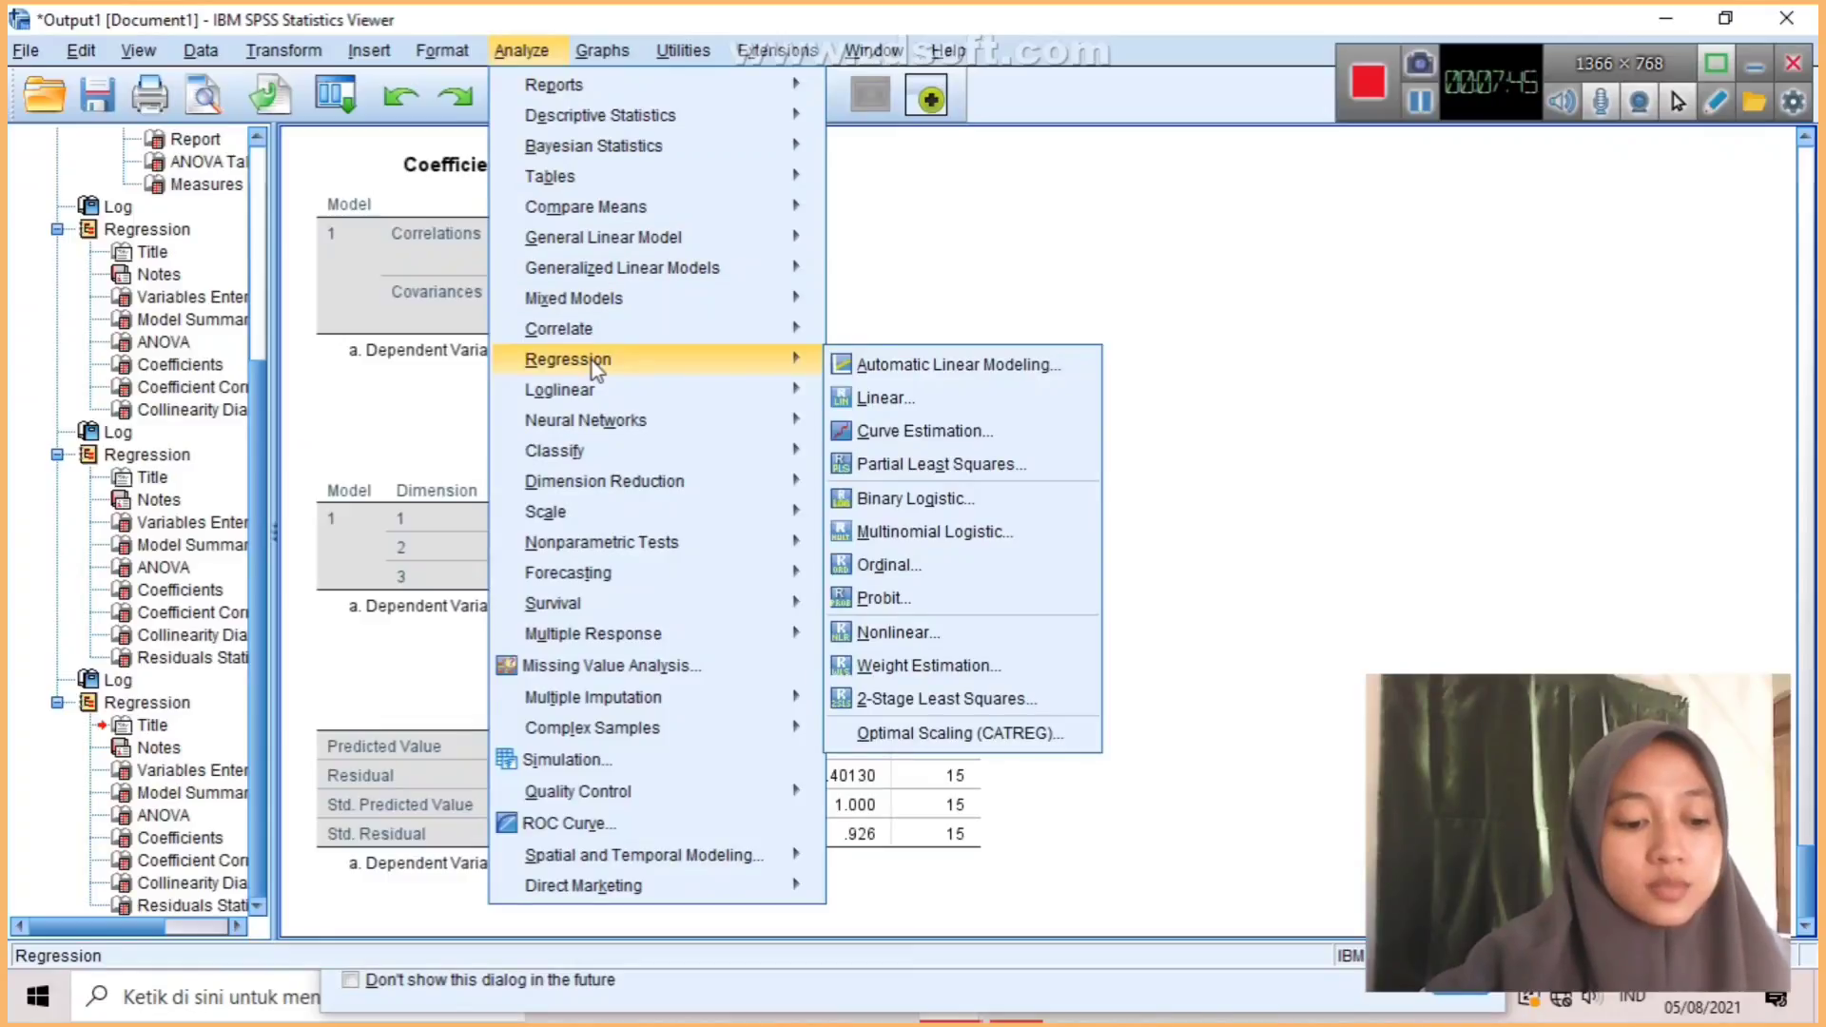
{"action": "mouse_move", "coordinate": [708, 406]}
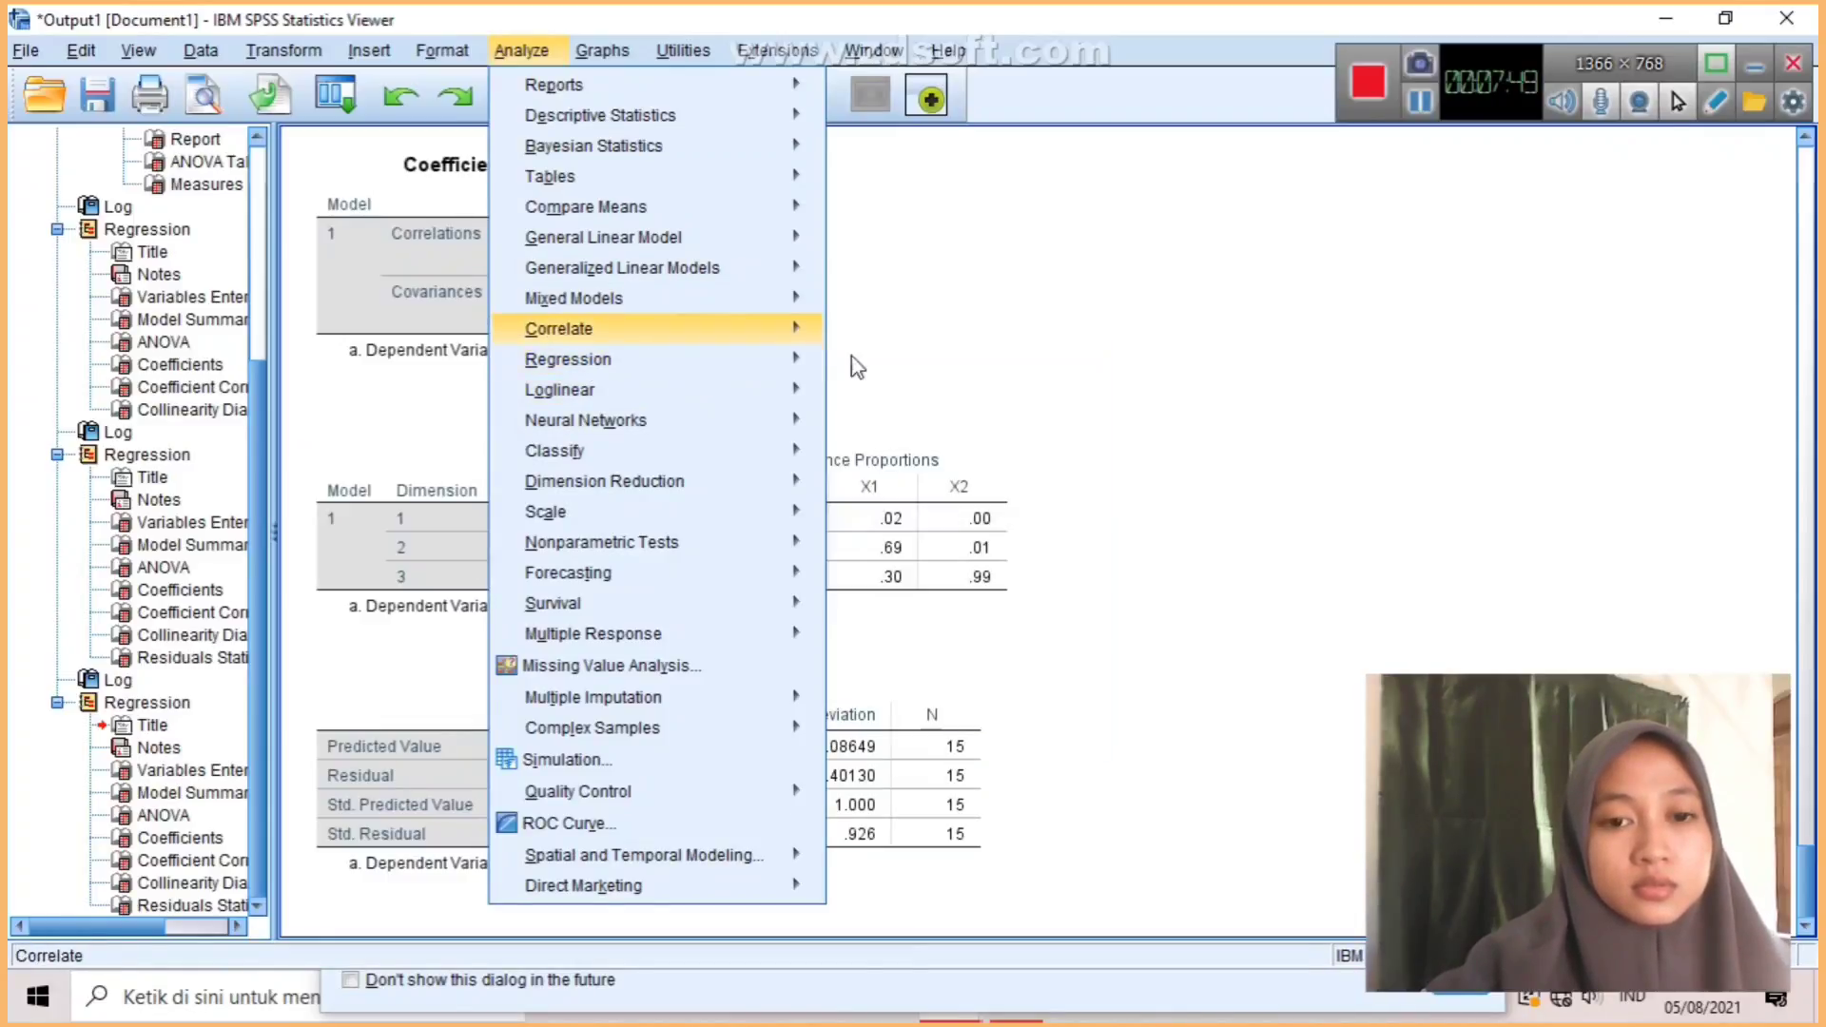
{"action": "mouse_move", "coordinate": [780, 391]}
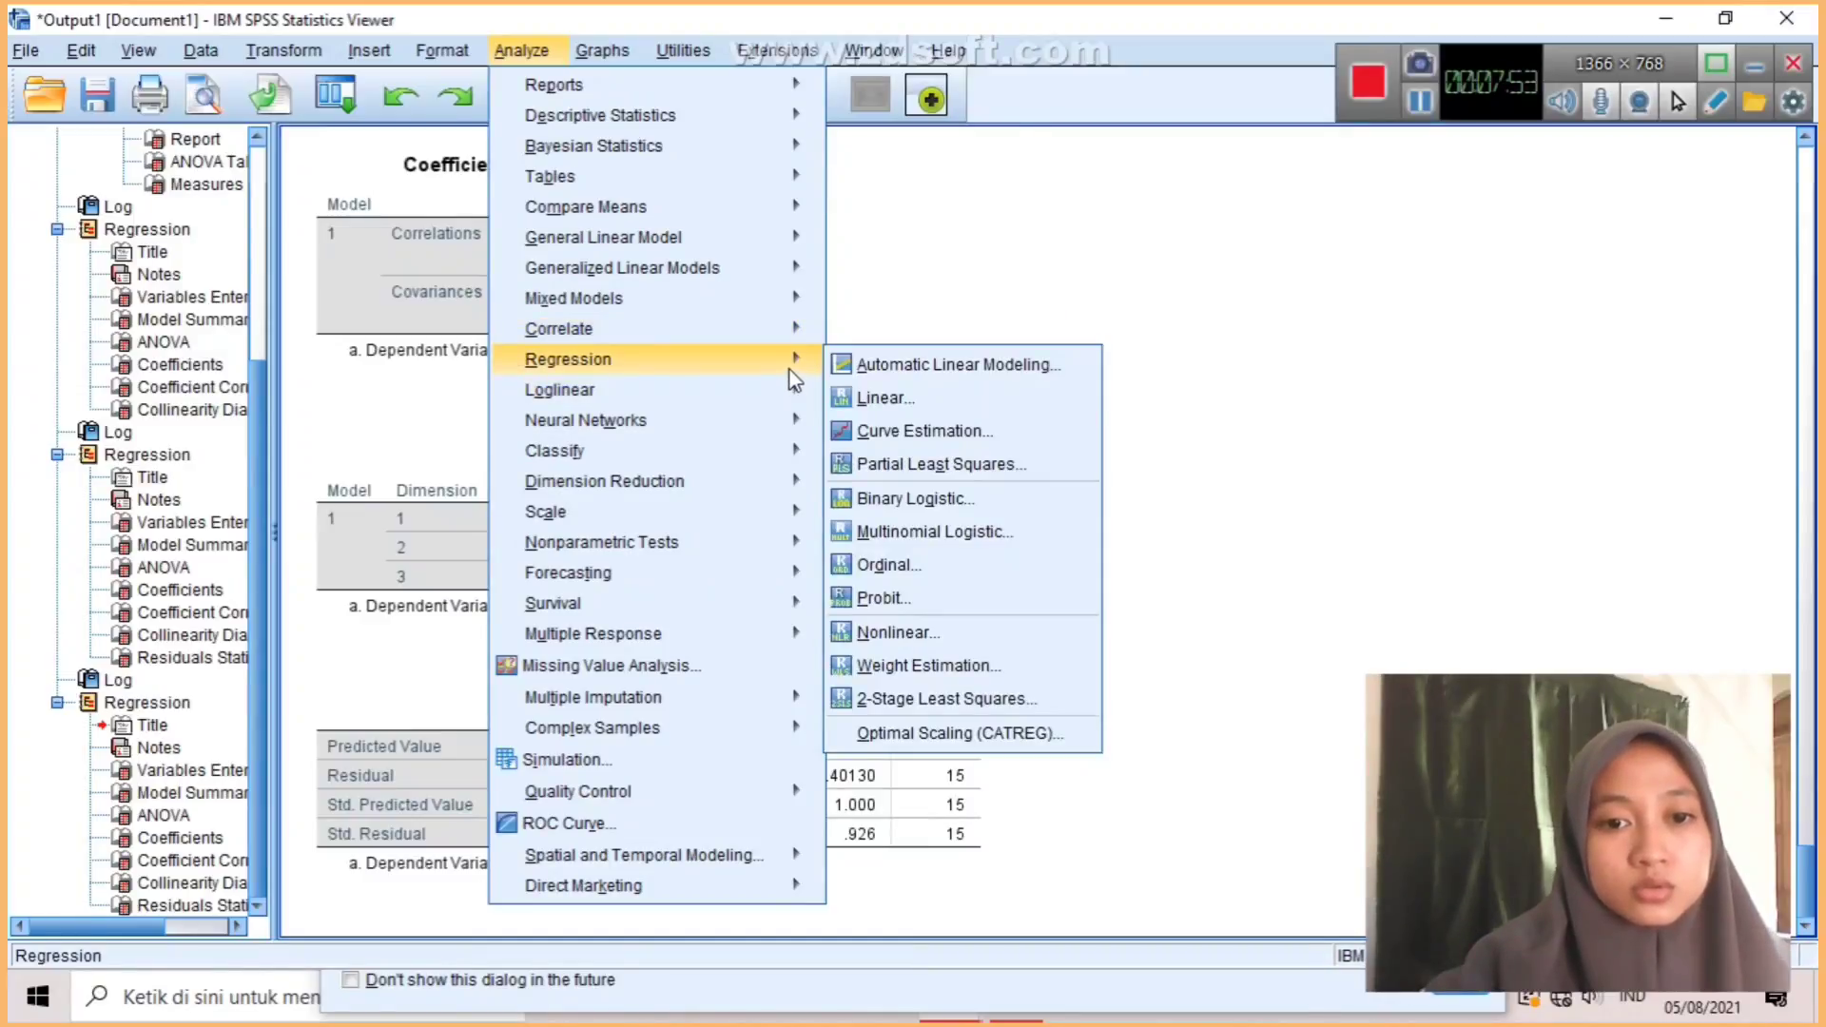
{"action": "left_click", "coordinate": [881, 401]}
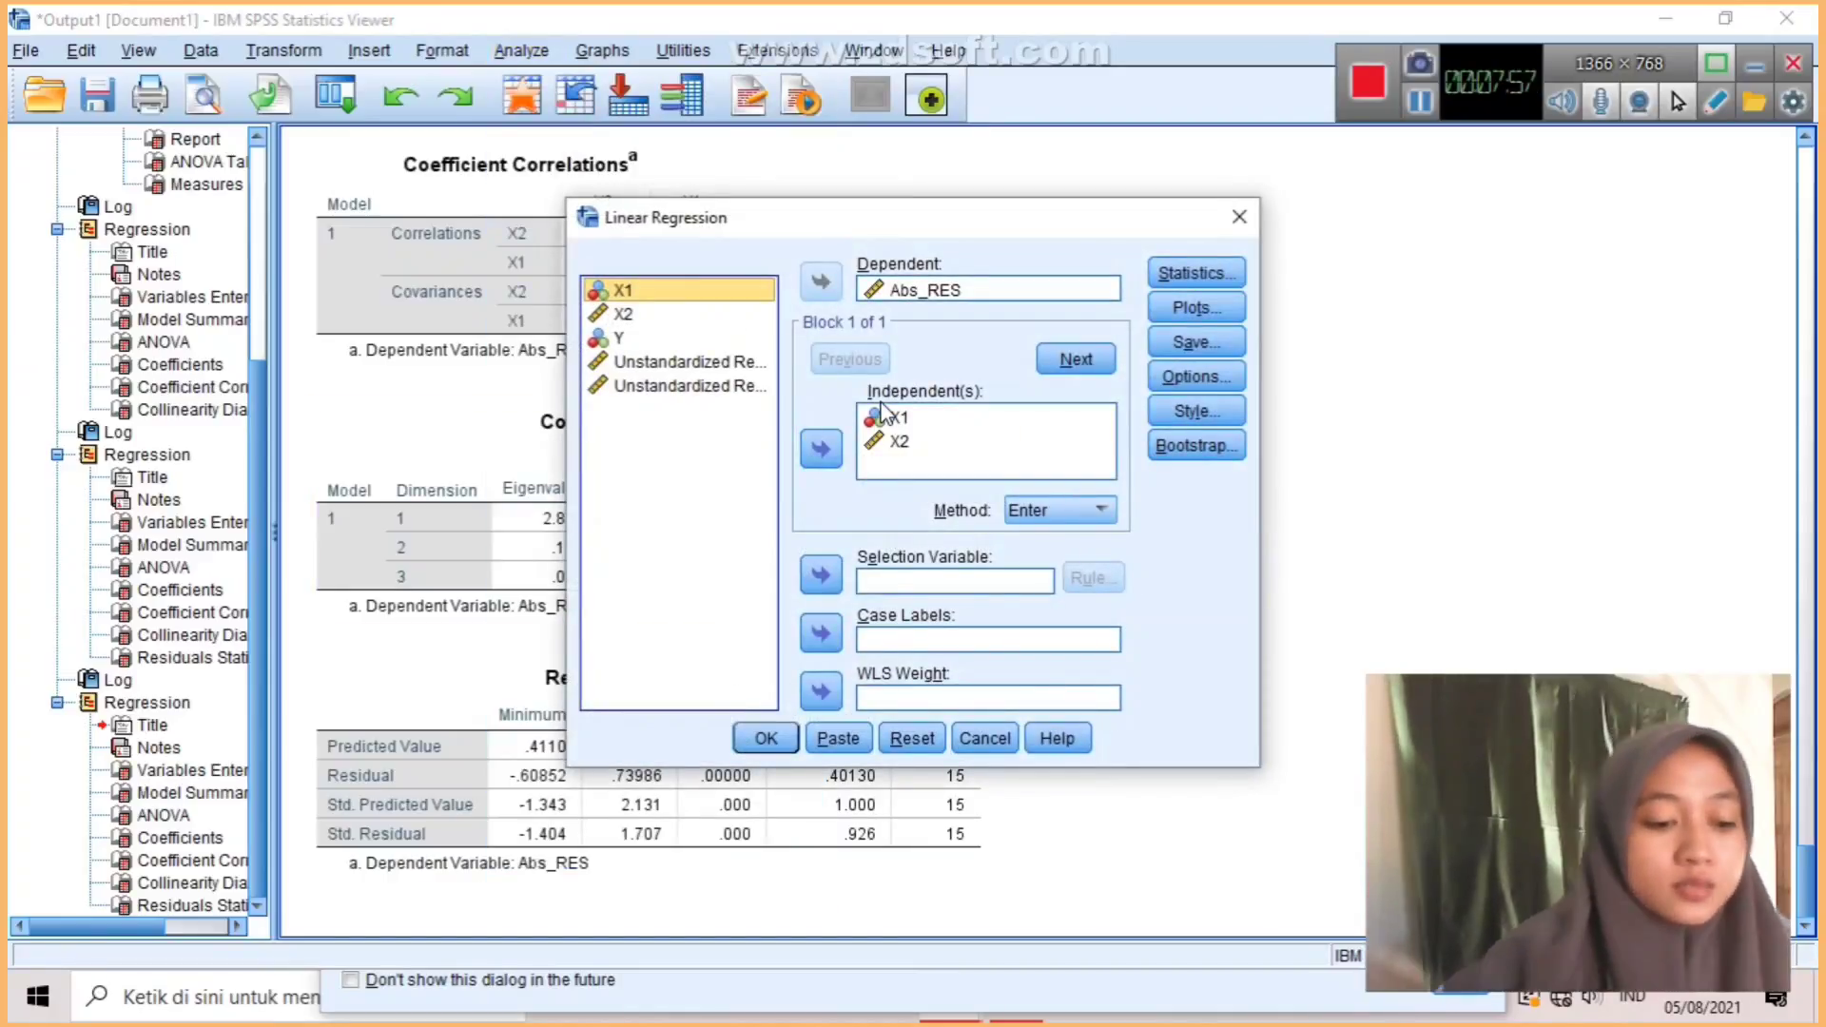
{"action": "double_click", "coordinate": [909, 290]}
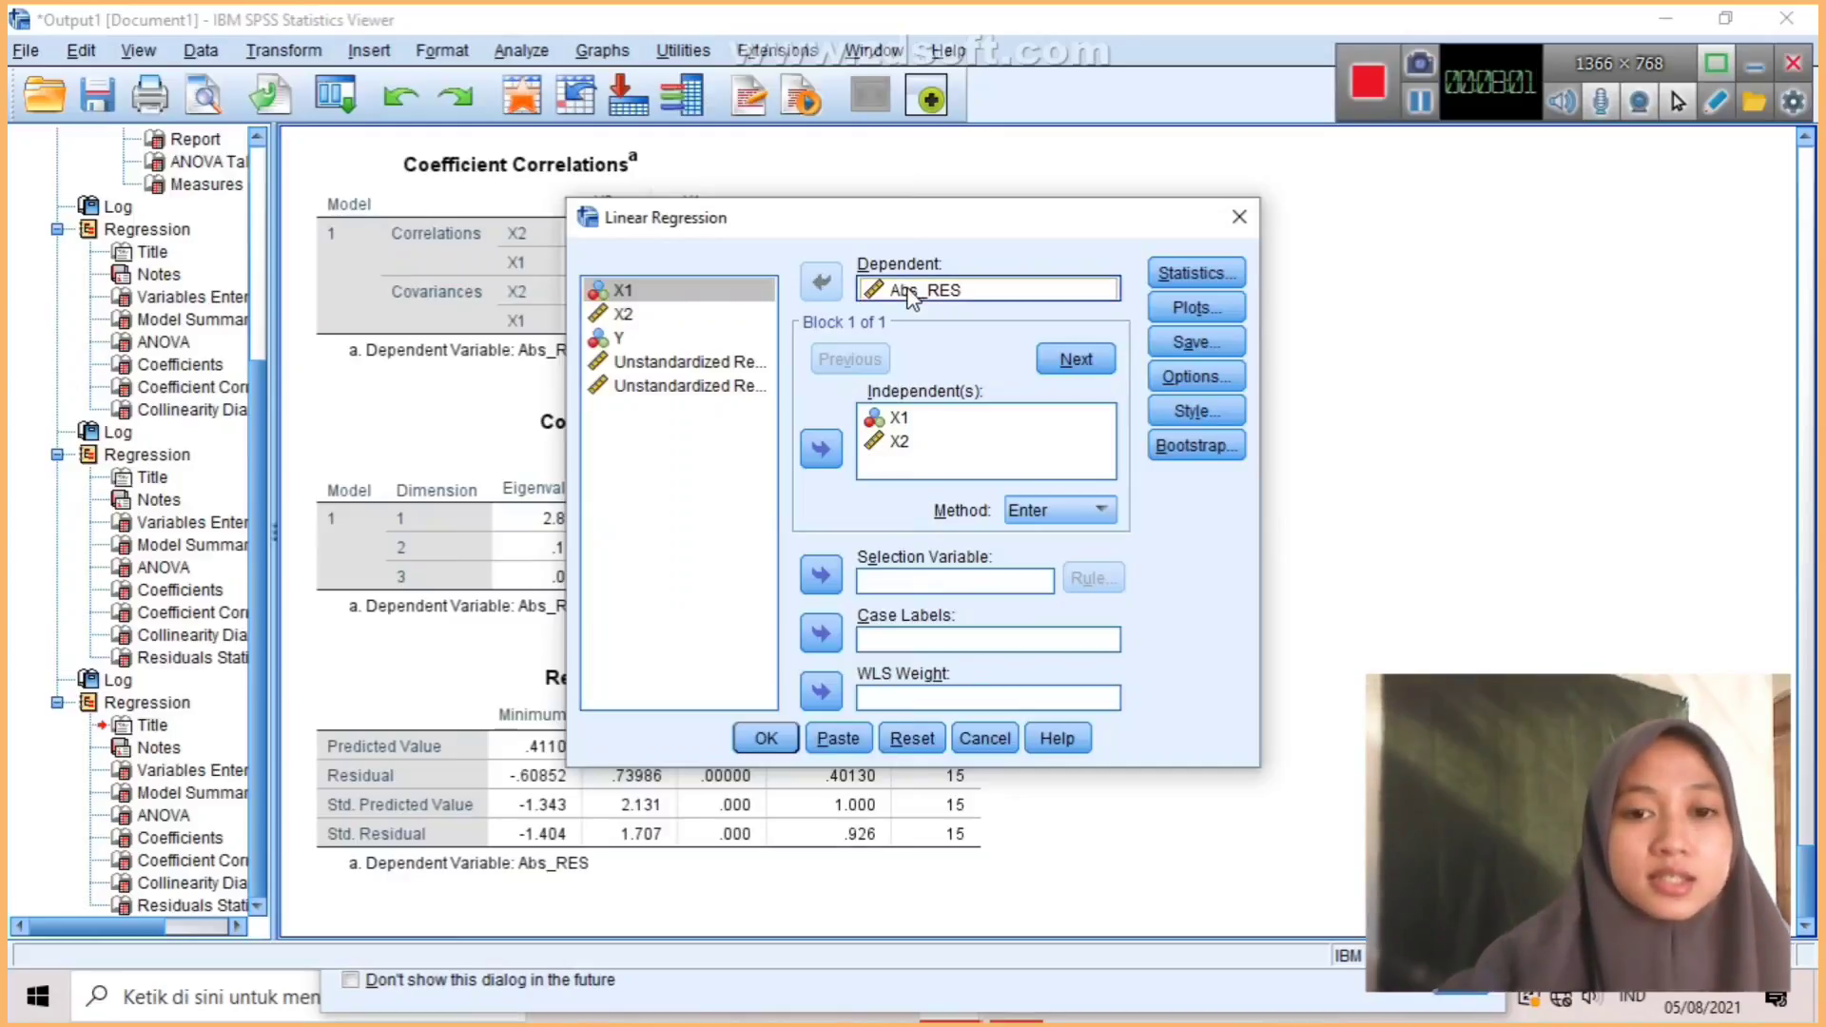
{"action": "left_click", "coordinate": [621, 339]}
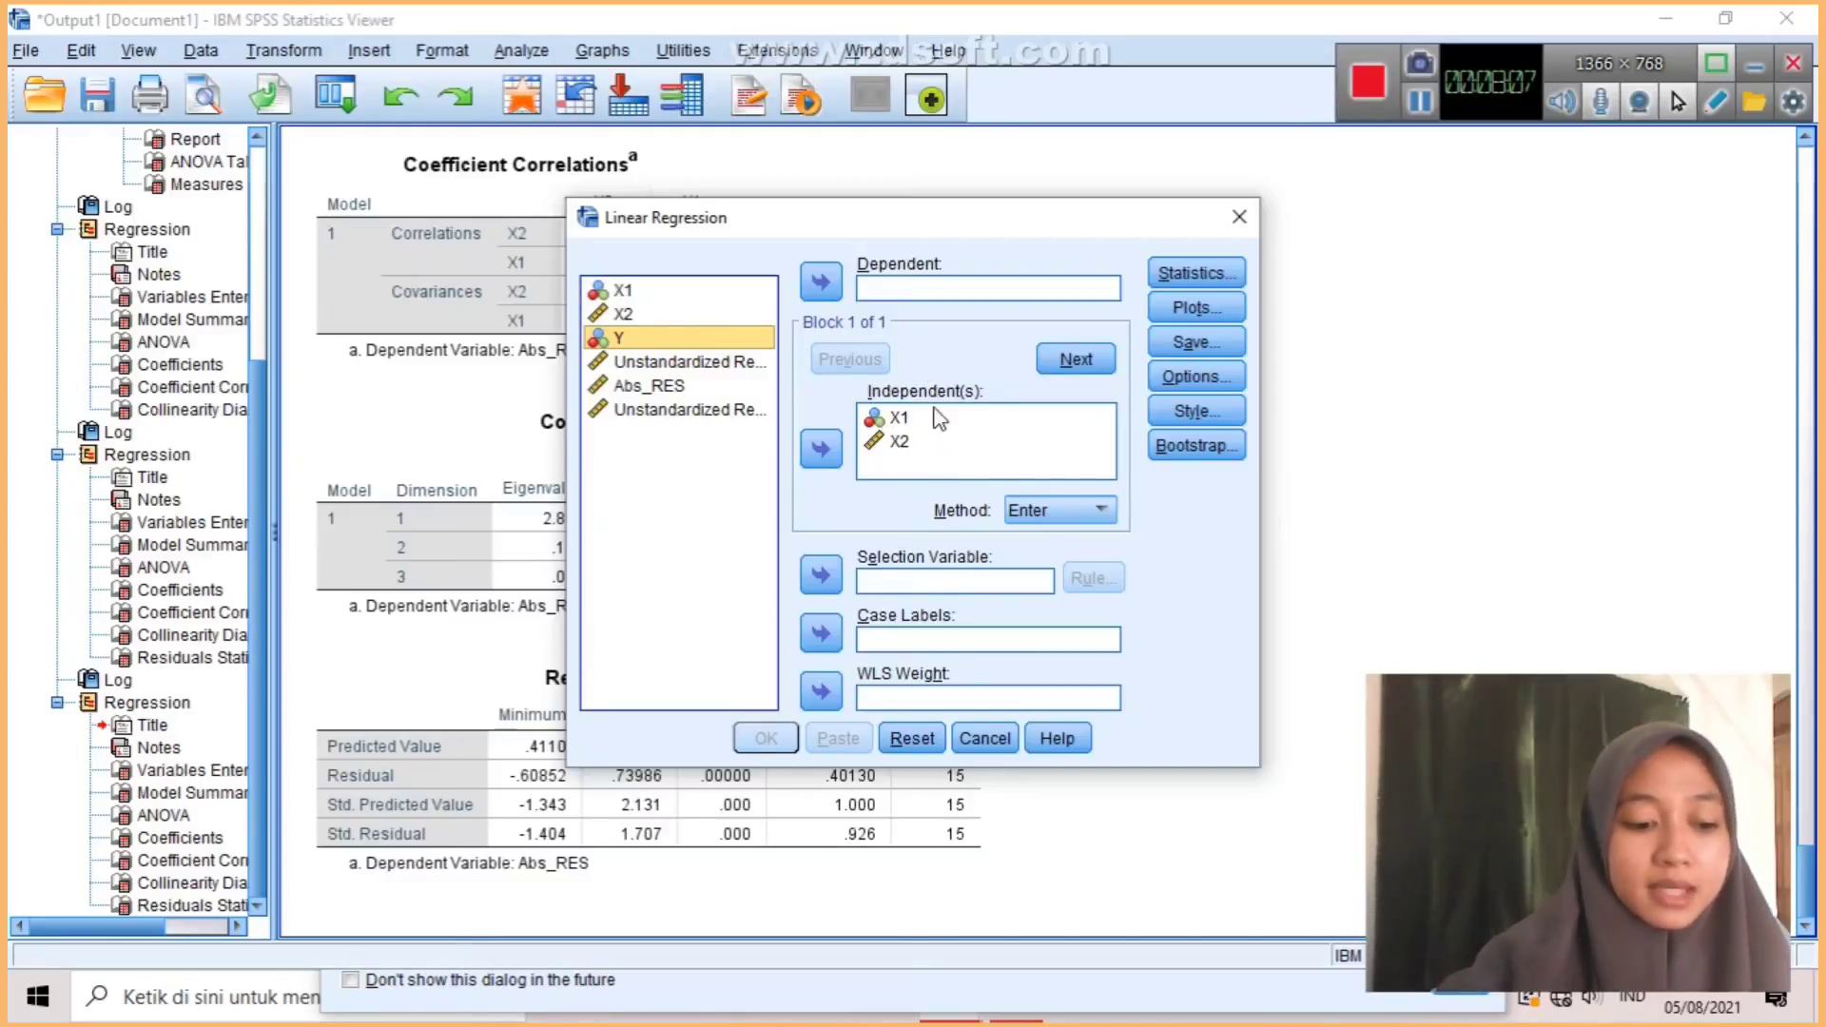
Add the Durbin-Watson residual statistic to the regression.
{"action": "left_click", "coordinate": [1220, 274]}
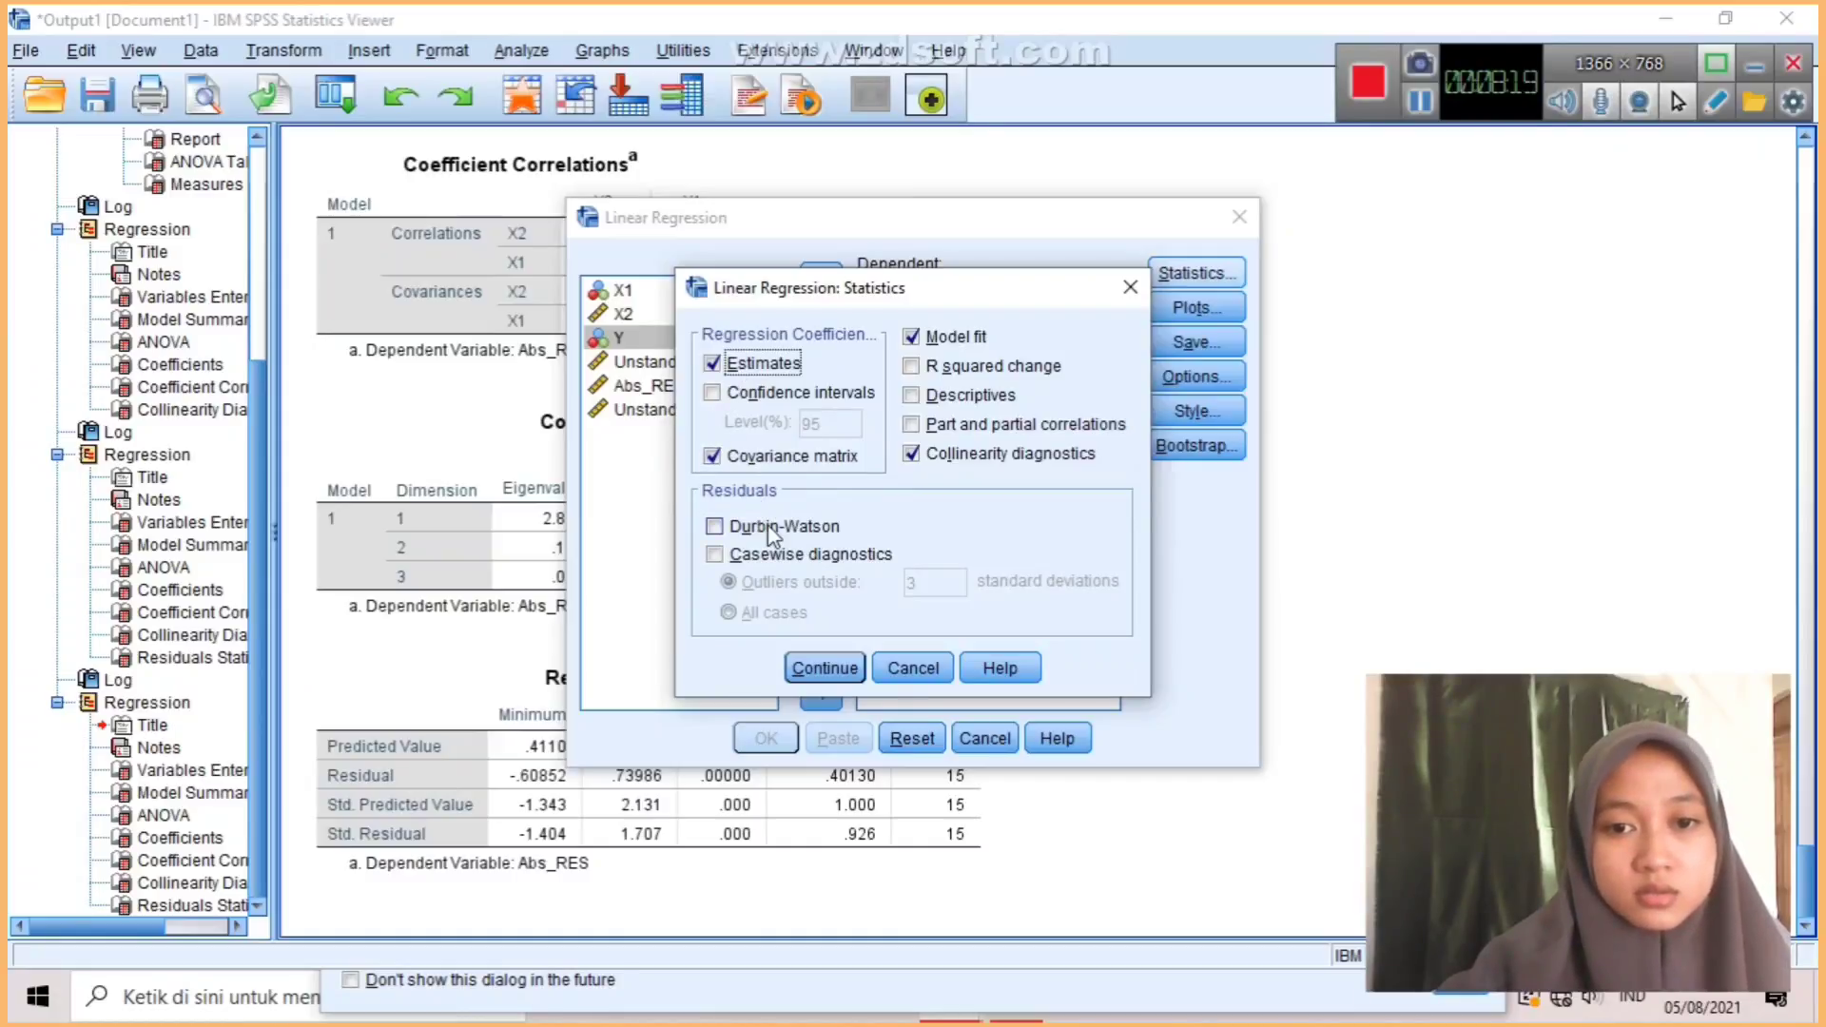
{"action": "left_click", "coordinate": [714, 527]}
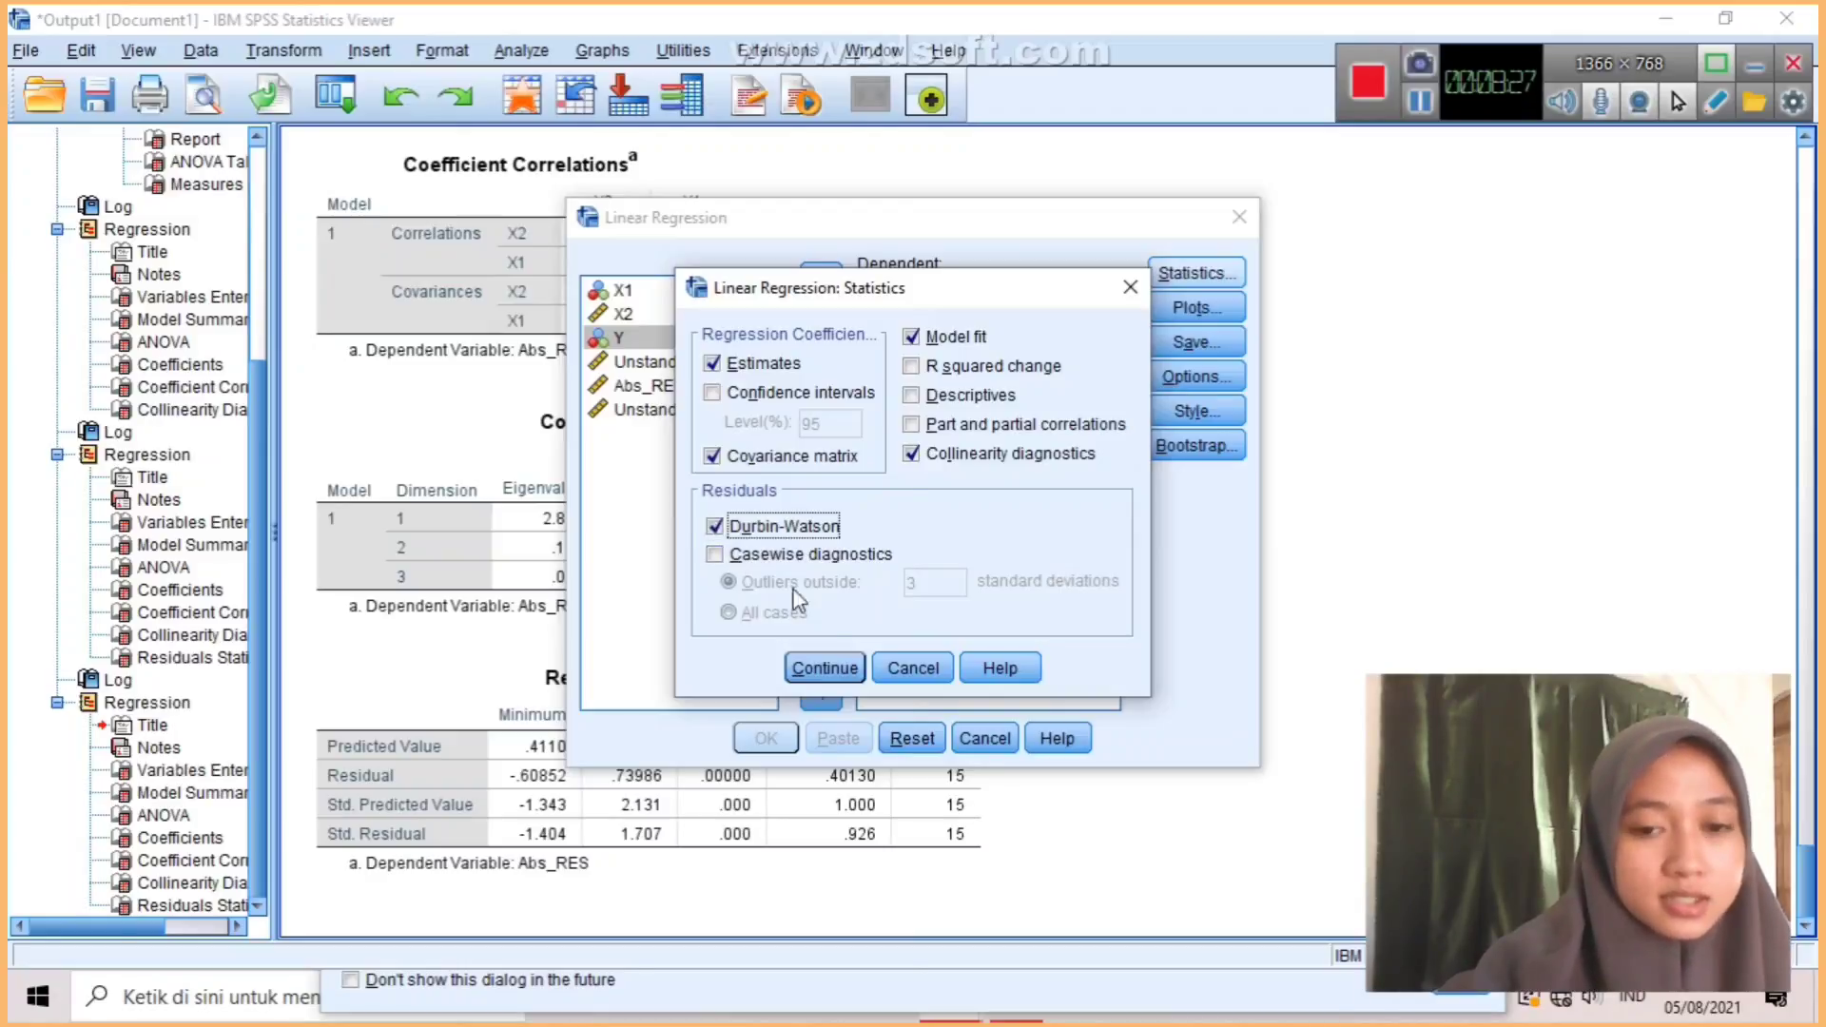
{"action": "left_click", "coordinate": [824, 669]}
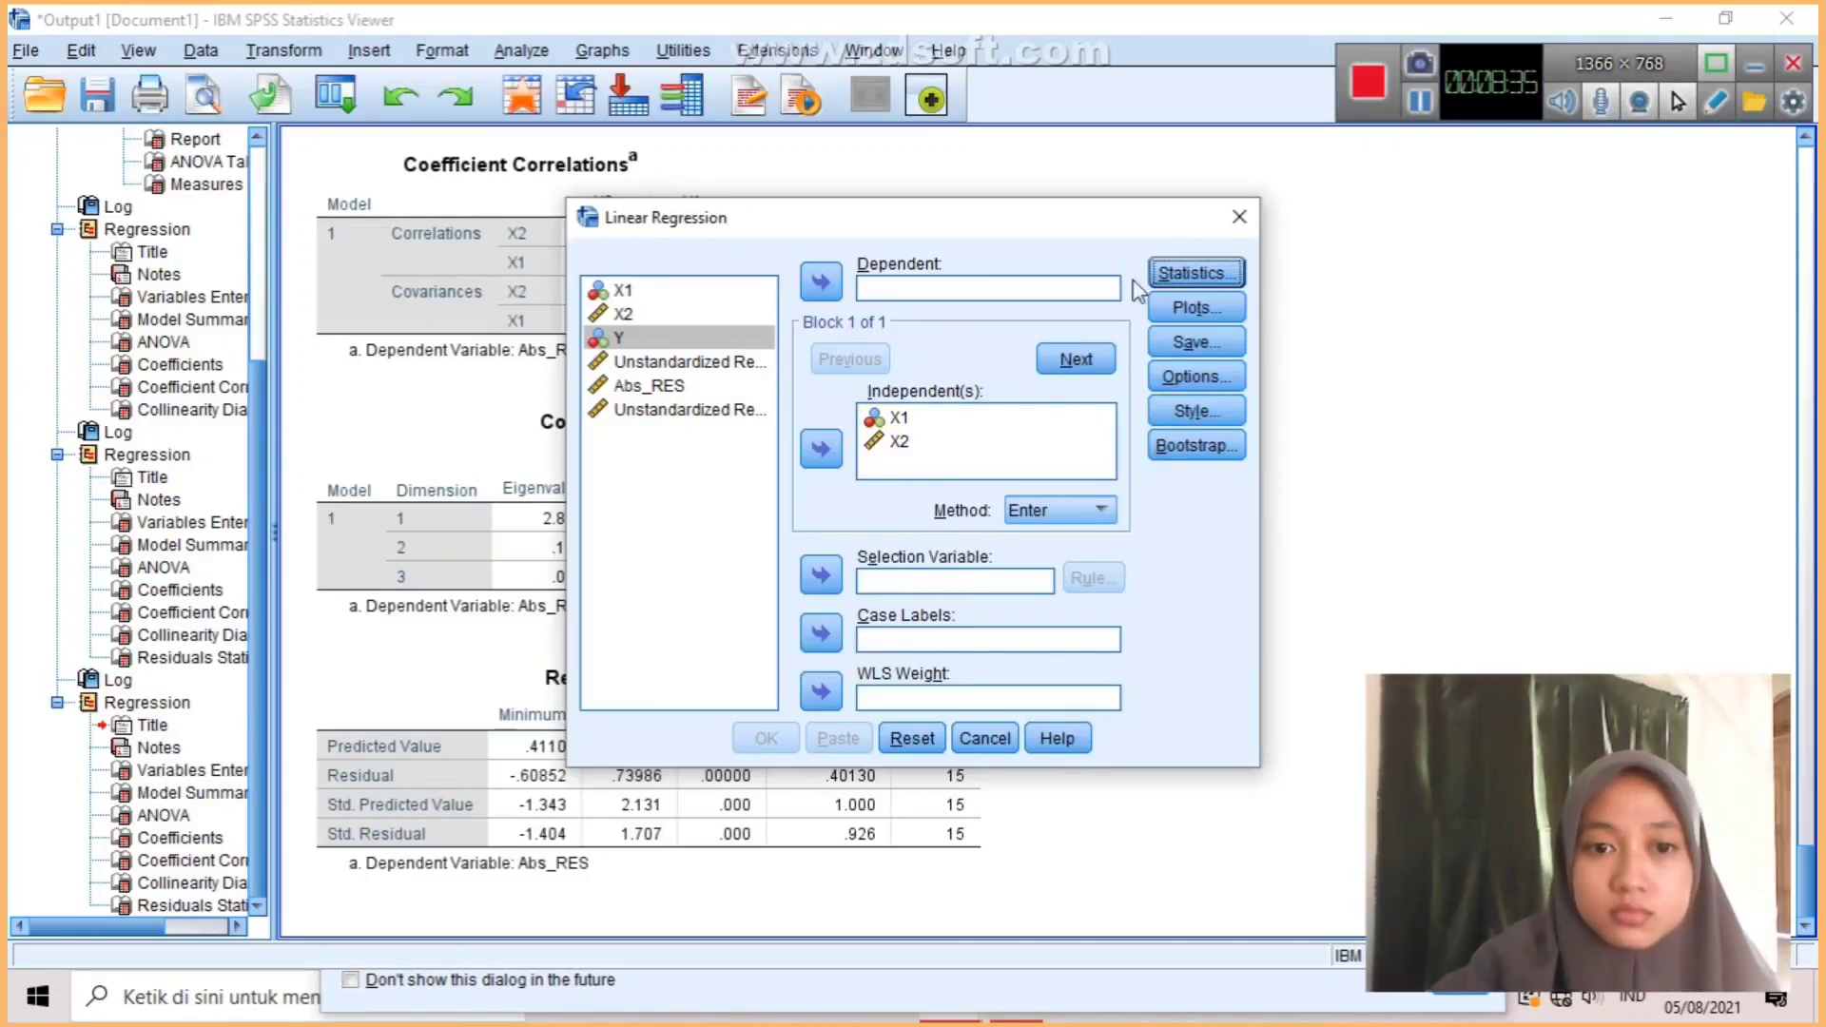
Set Y as the dependent variable, run the regression and review its output down to Residuals Statistics.
{"action": "left_click", "coordinate": [1420, 102]}
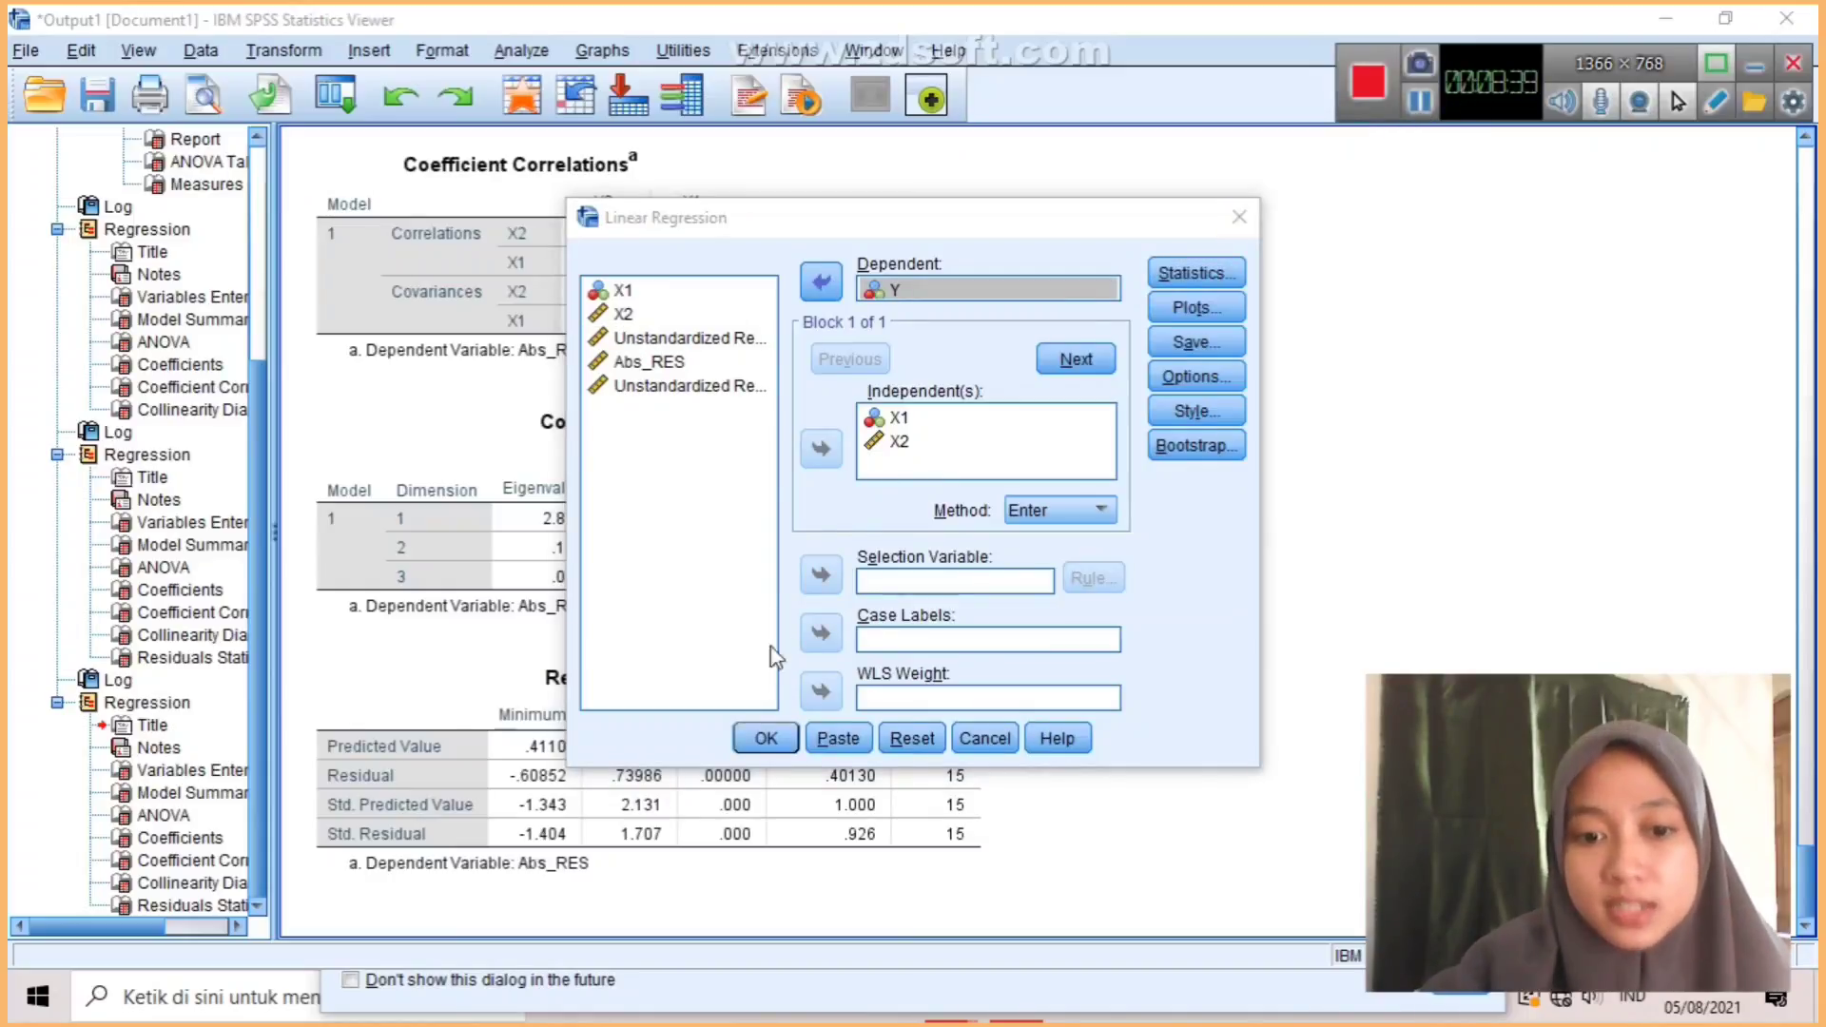
{"action": "left_click", "coordinate": [763, 740]}
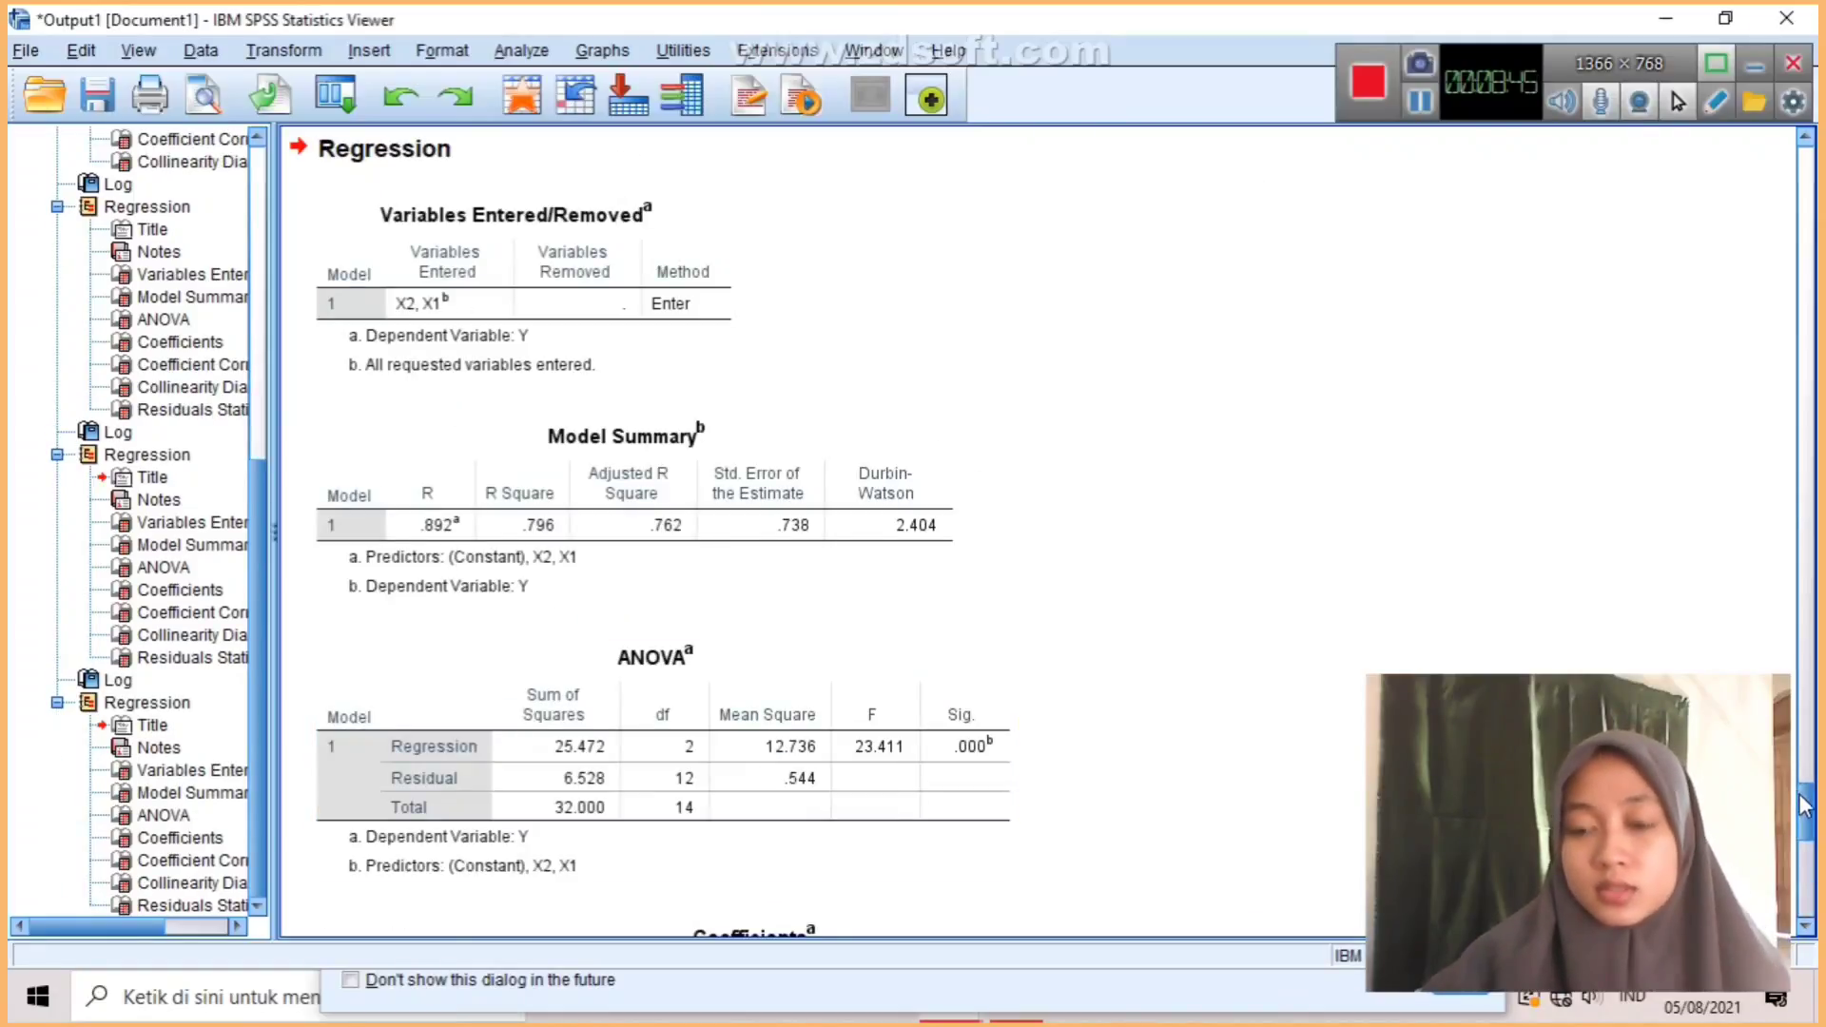
{"action": "left_click_drag", "start_coordinate": [1804, 807], "coordinate": [1804, 884]}
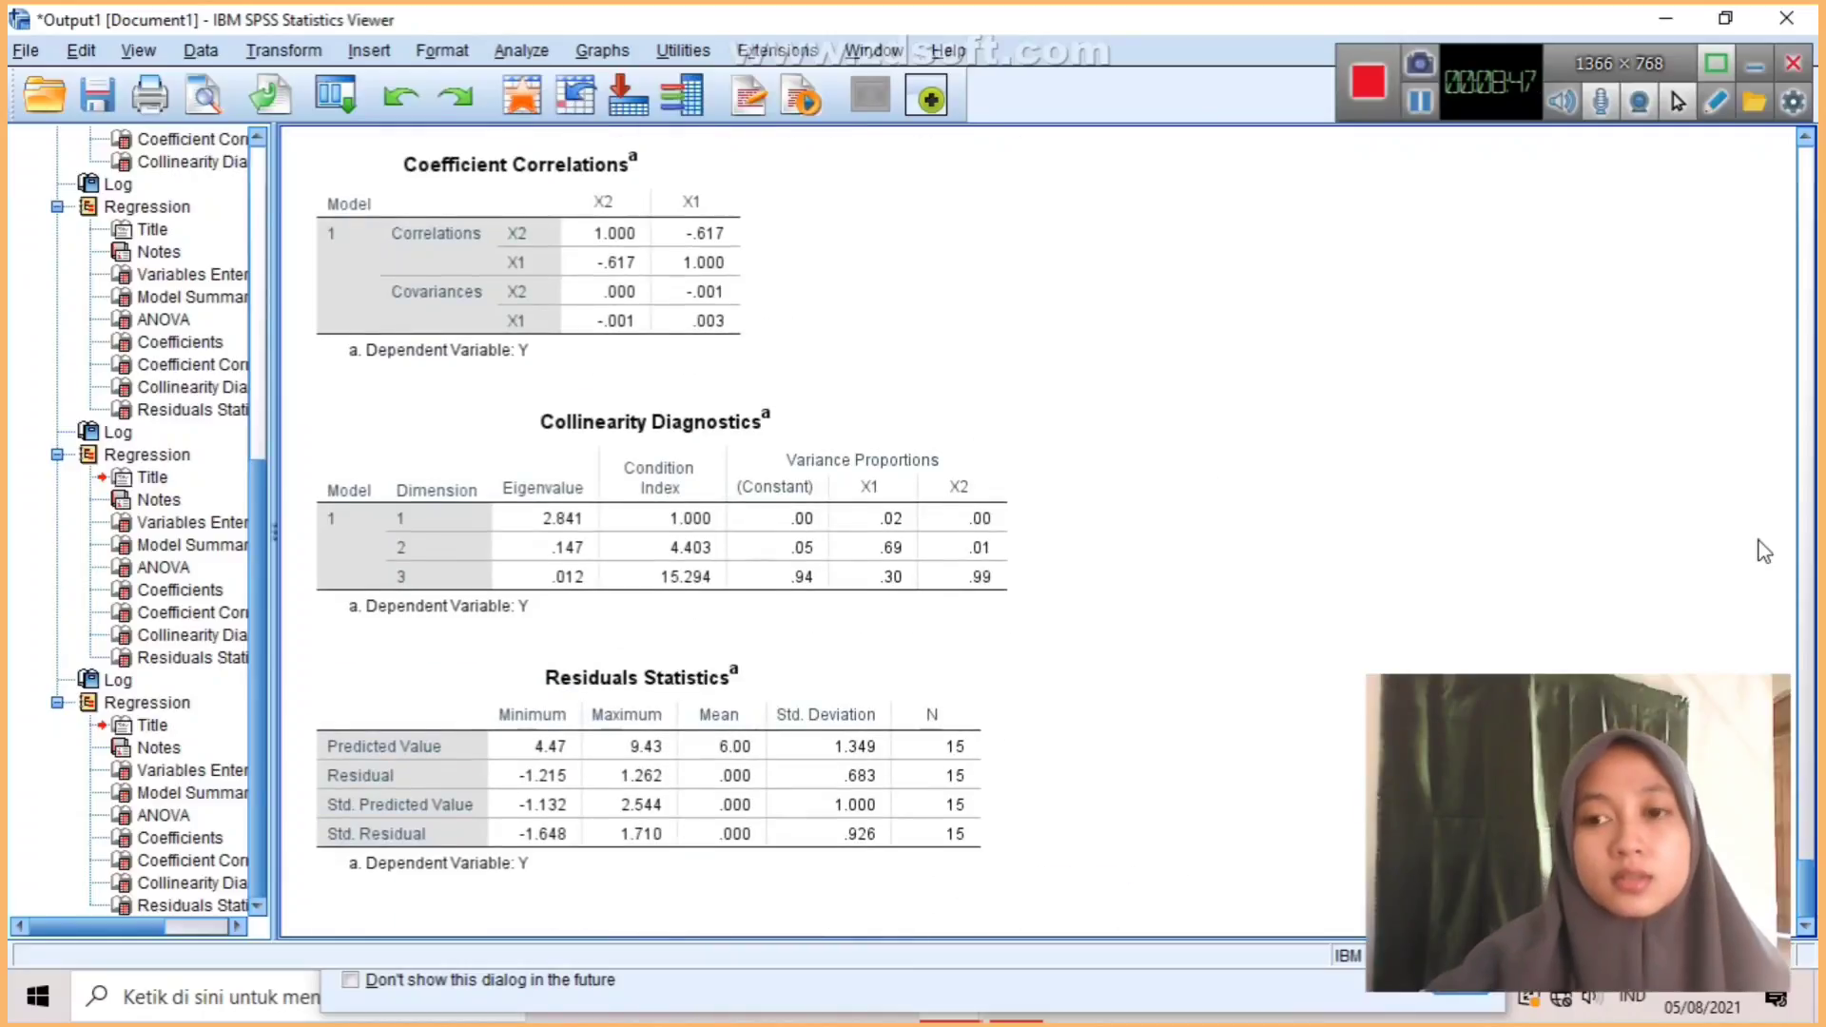
Examine the Y * X2 linearity ANOVA table and the ANOVA and Coefficients tables of the regressions of Y.
{"action": "left_click", "coordinate": [1420, 102]}
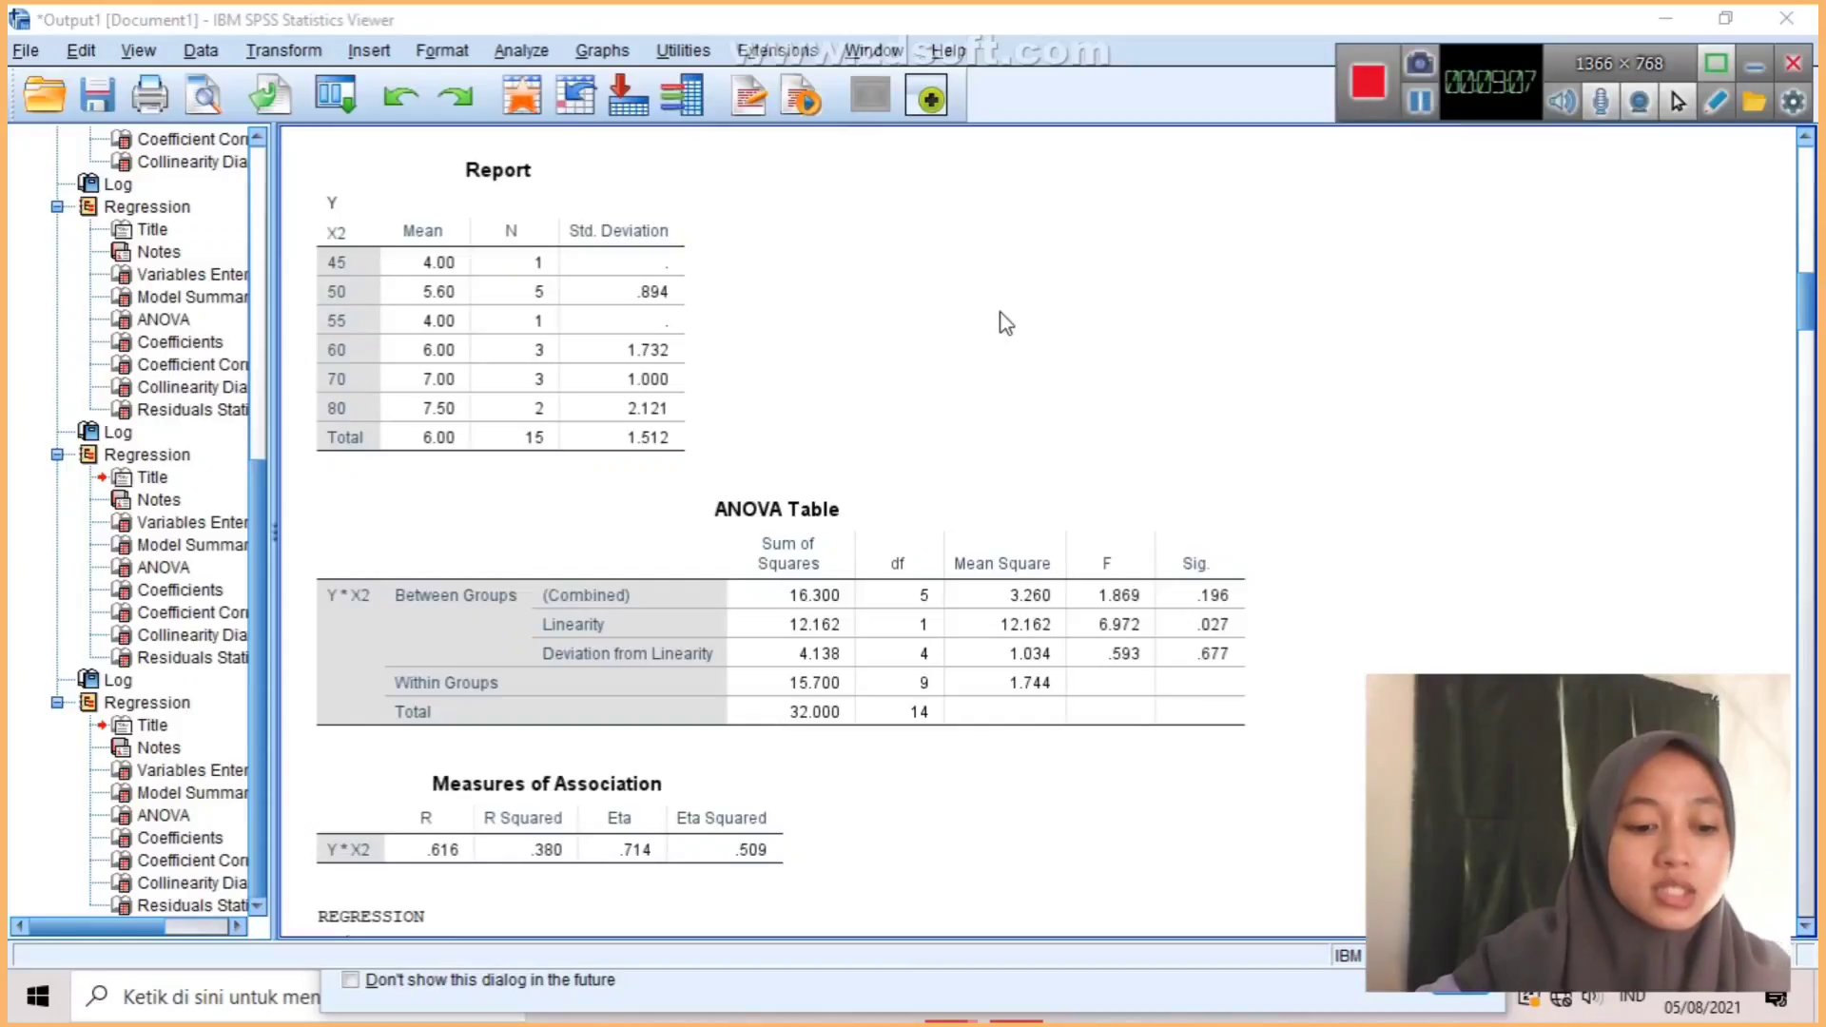
{"action": "left_click", "coordinate": [603, 578]}
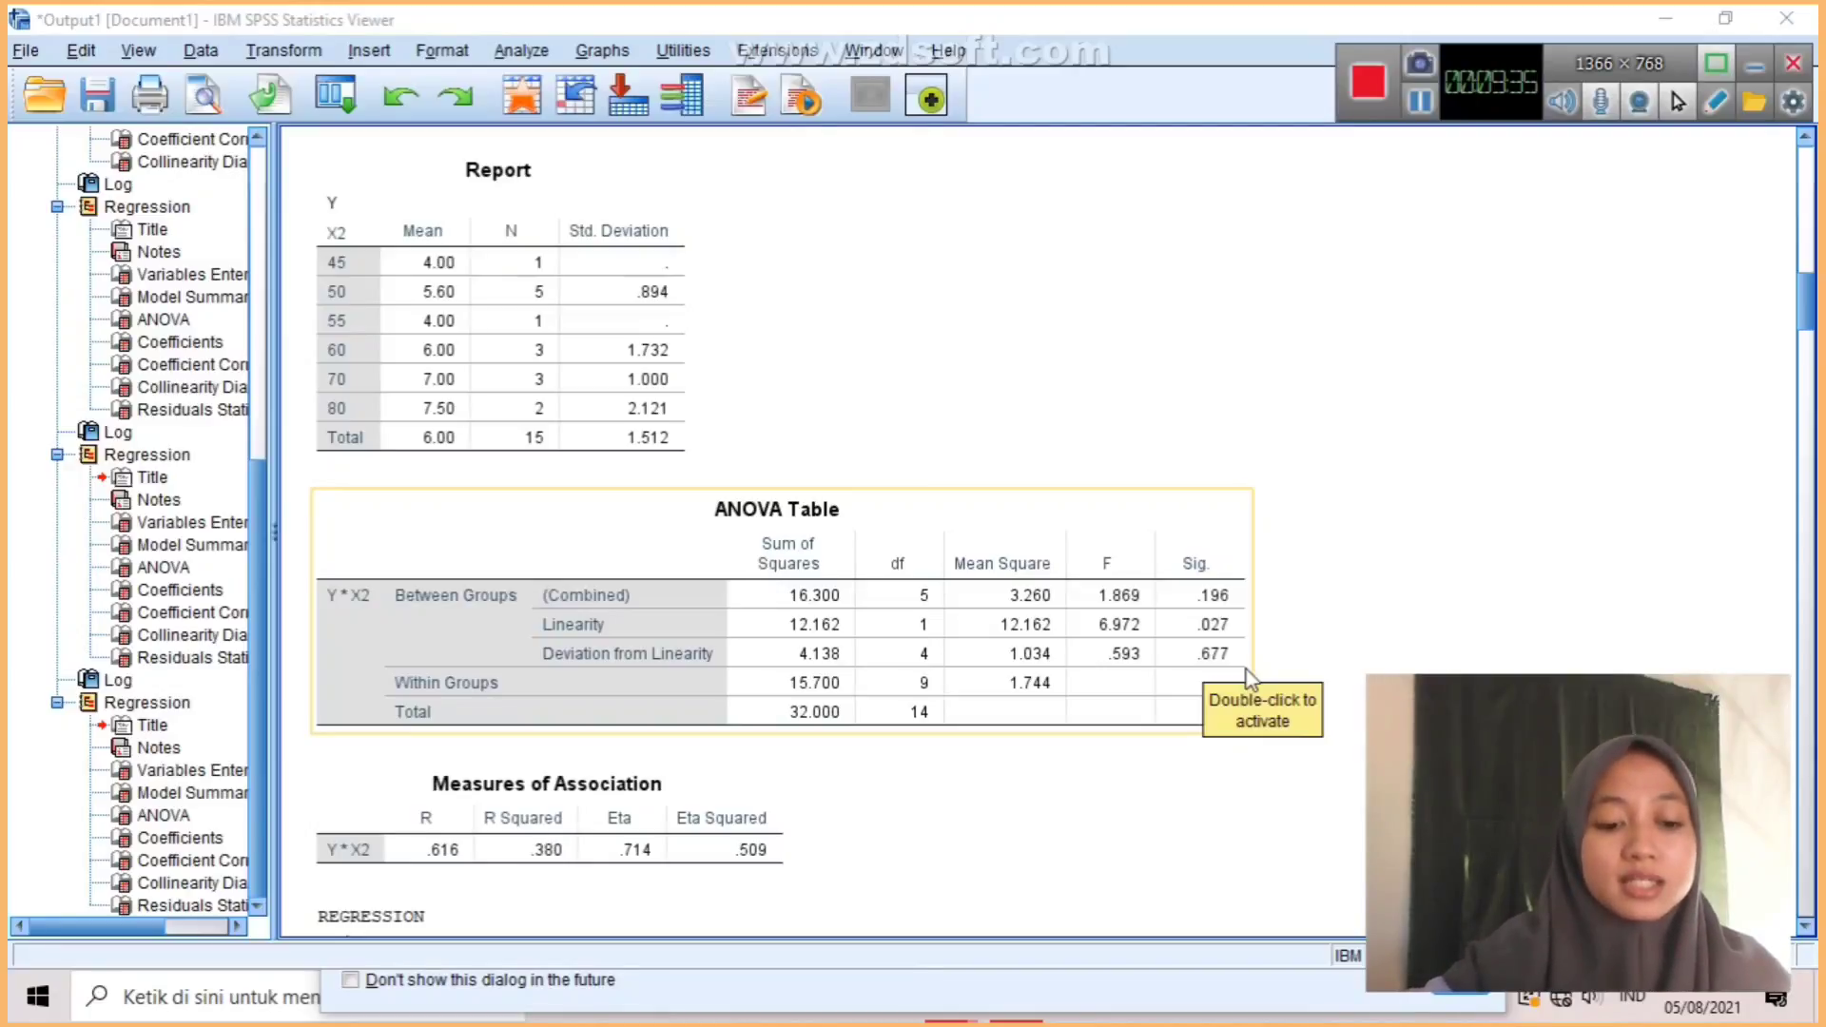
{"action": "left_click", "coordinate": [1417, 106]}
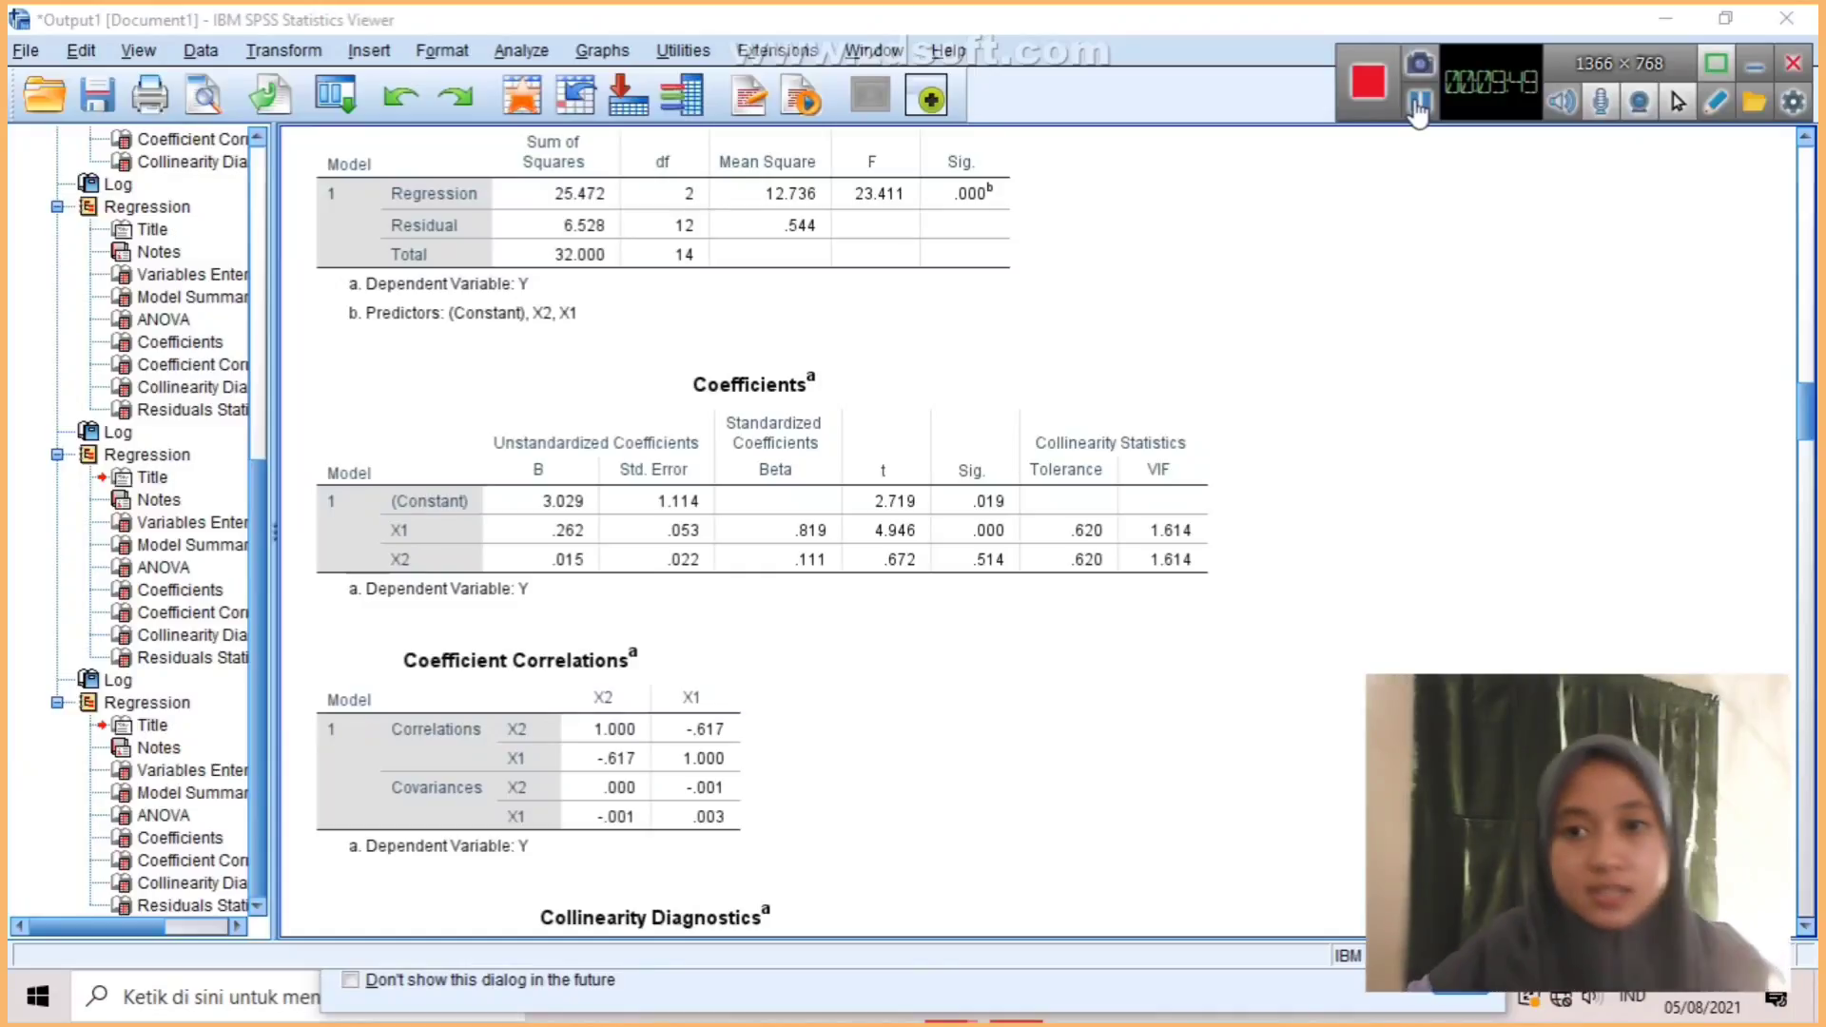
{"action": "left_click", "coordinate": [1002, 403]}
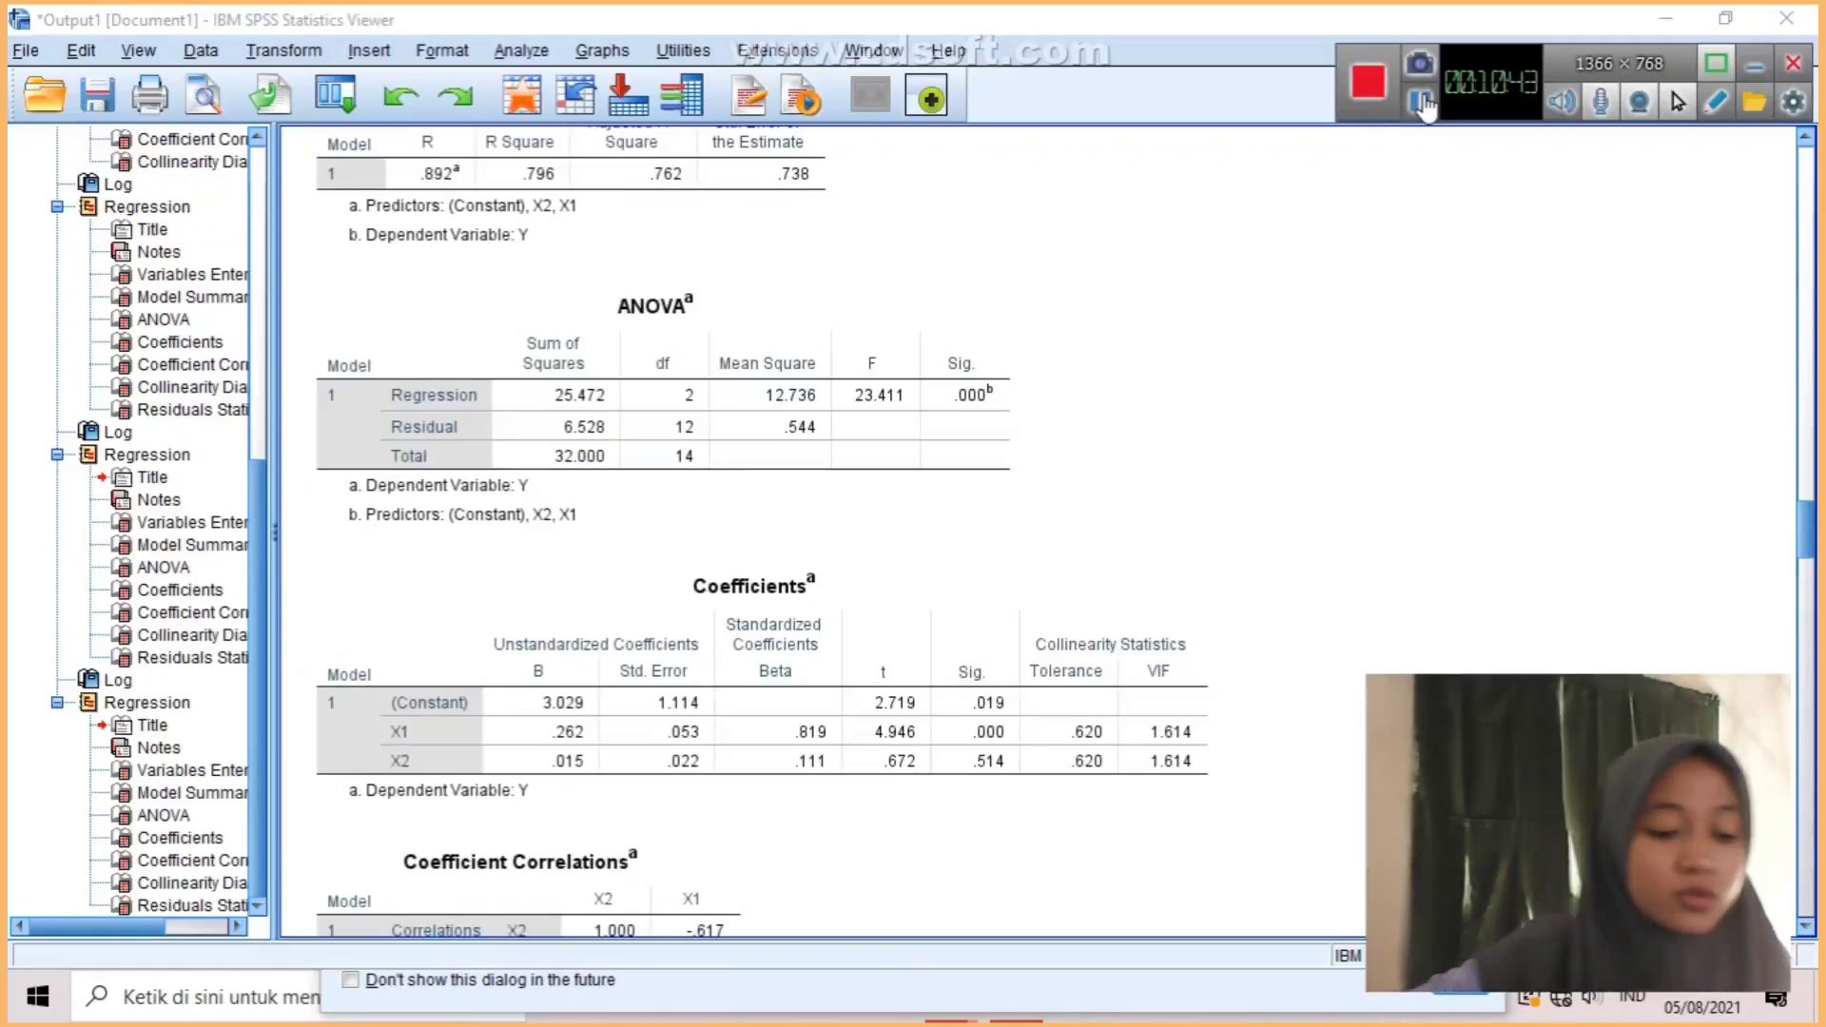
{"action": "left_click", "coordinate": [568, 522]}
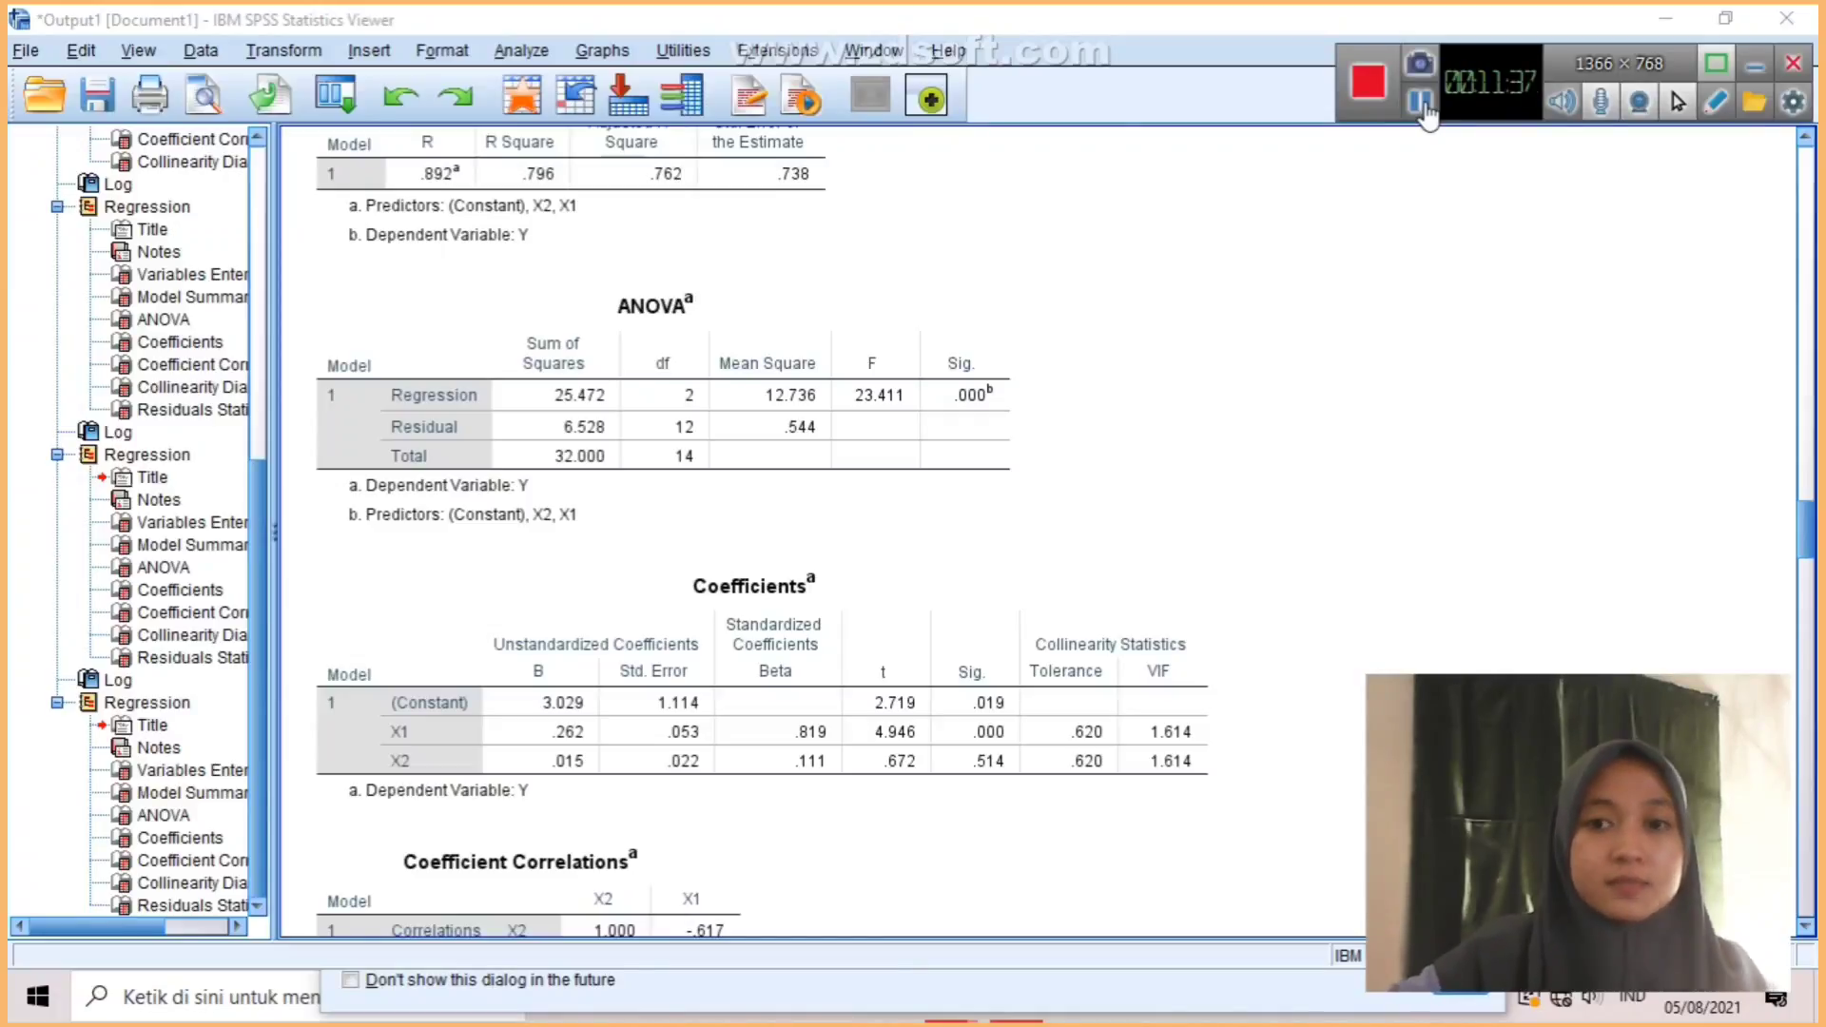
{"action": "left_click", "coordinate": [1424, 113]}
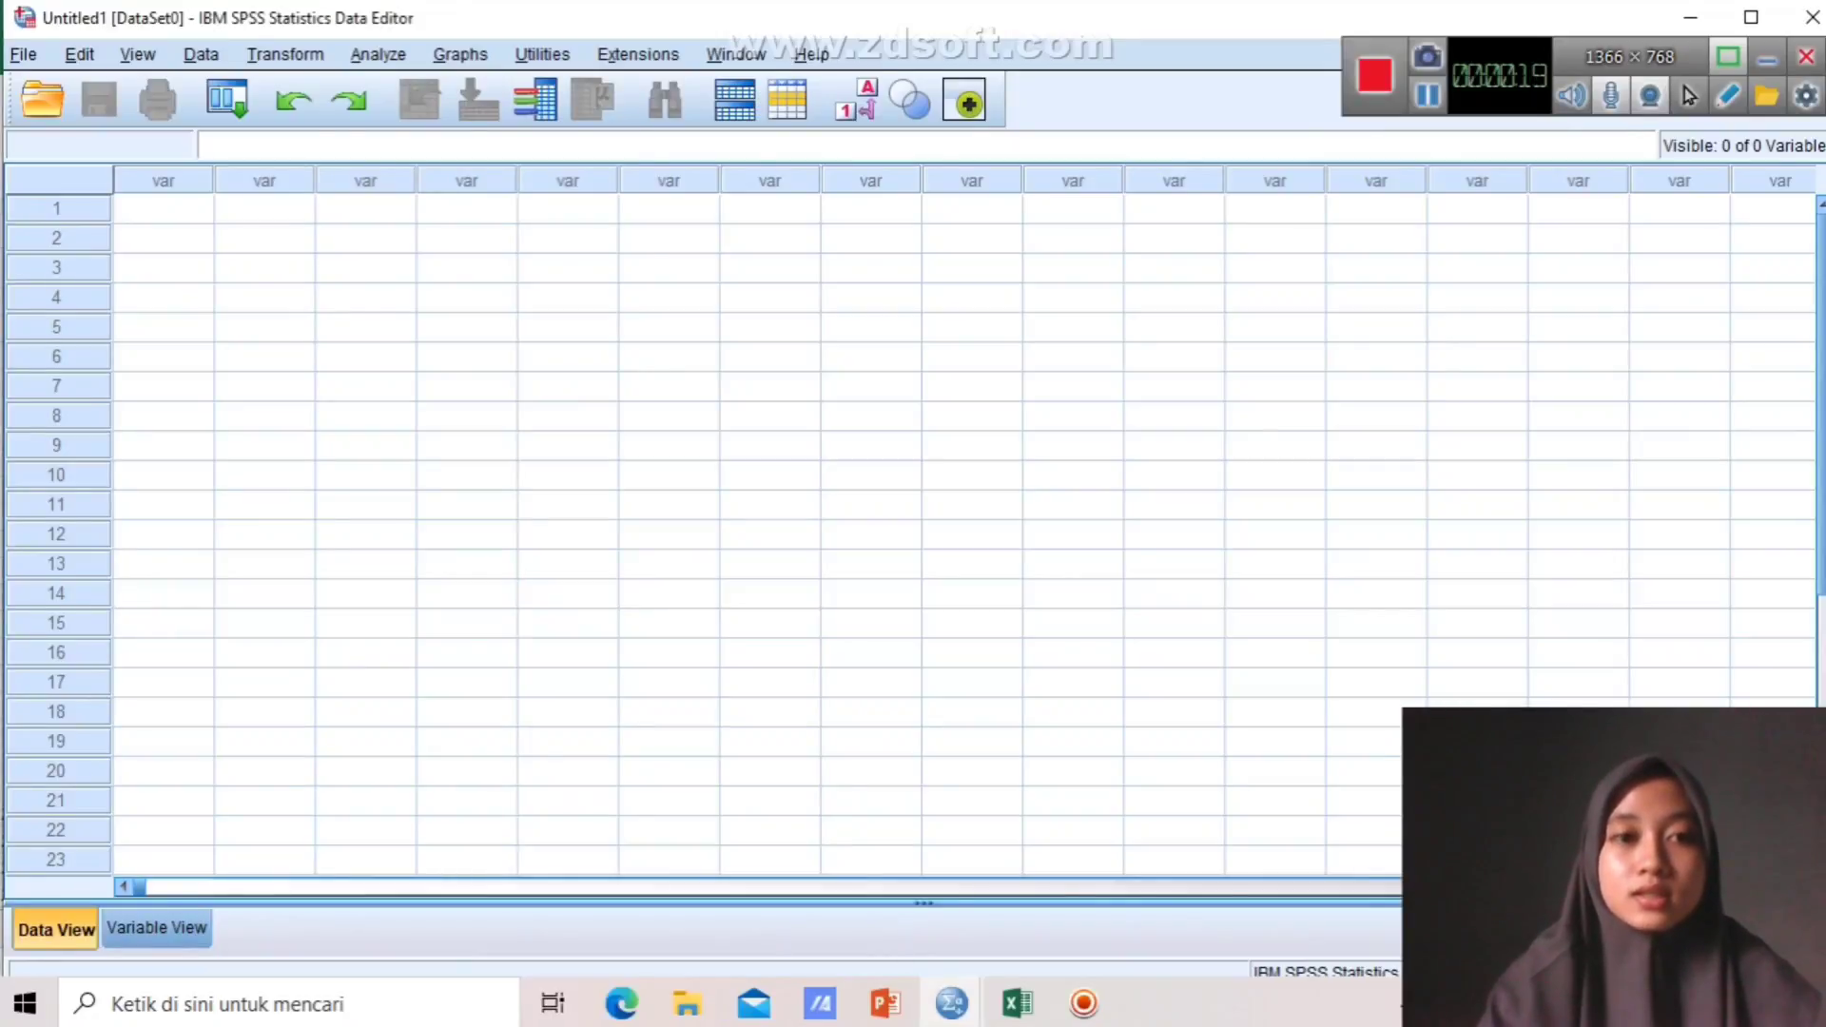
Load Sheet1 of the Excel file data input statistik.xlsx as a dataset, reading variable names from the first row.
{"action": "left_click", "coordinate": [285, 54]}
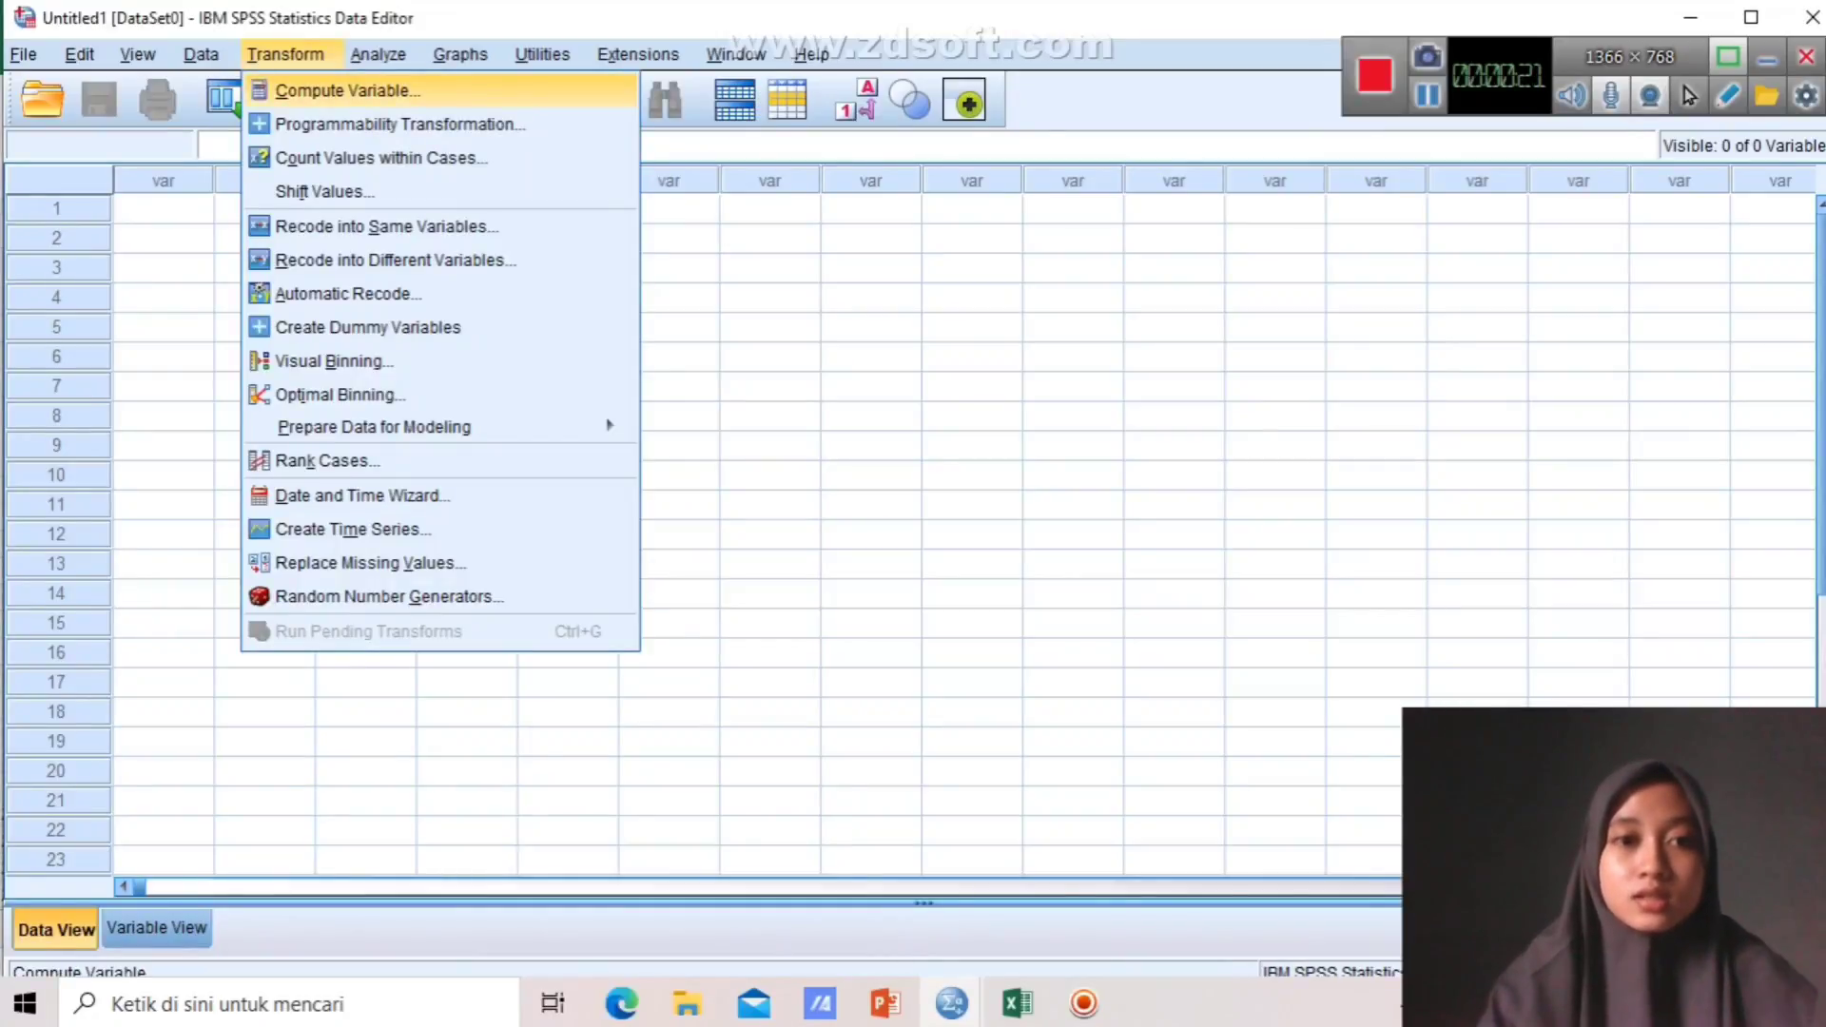
{"action": "key", "text": "Return"}
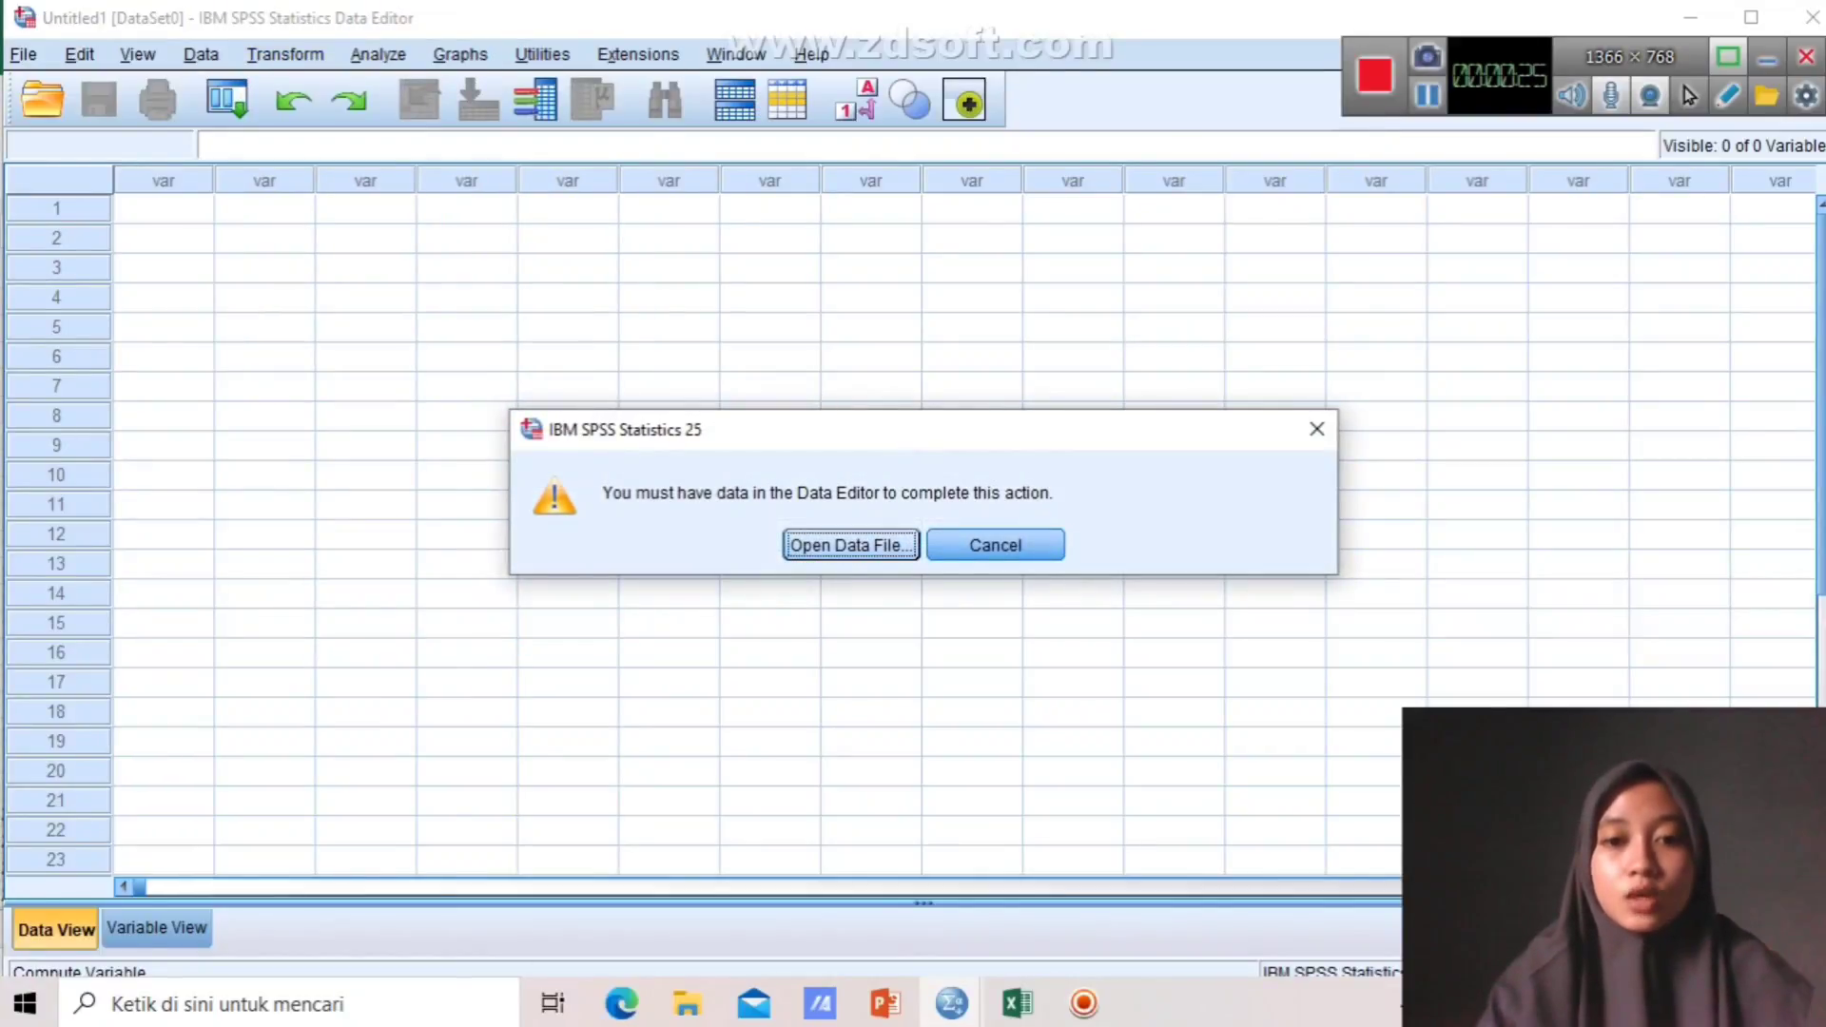
{"action": "key", "text": "Return"}
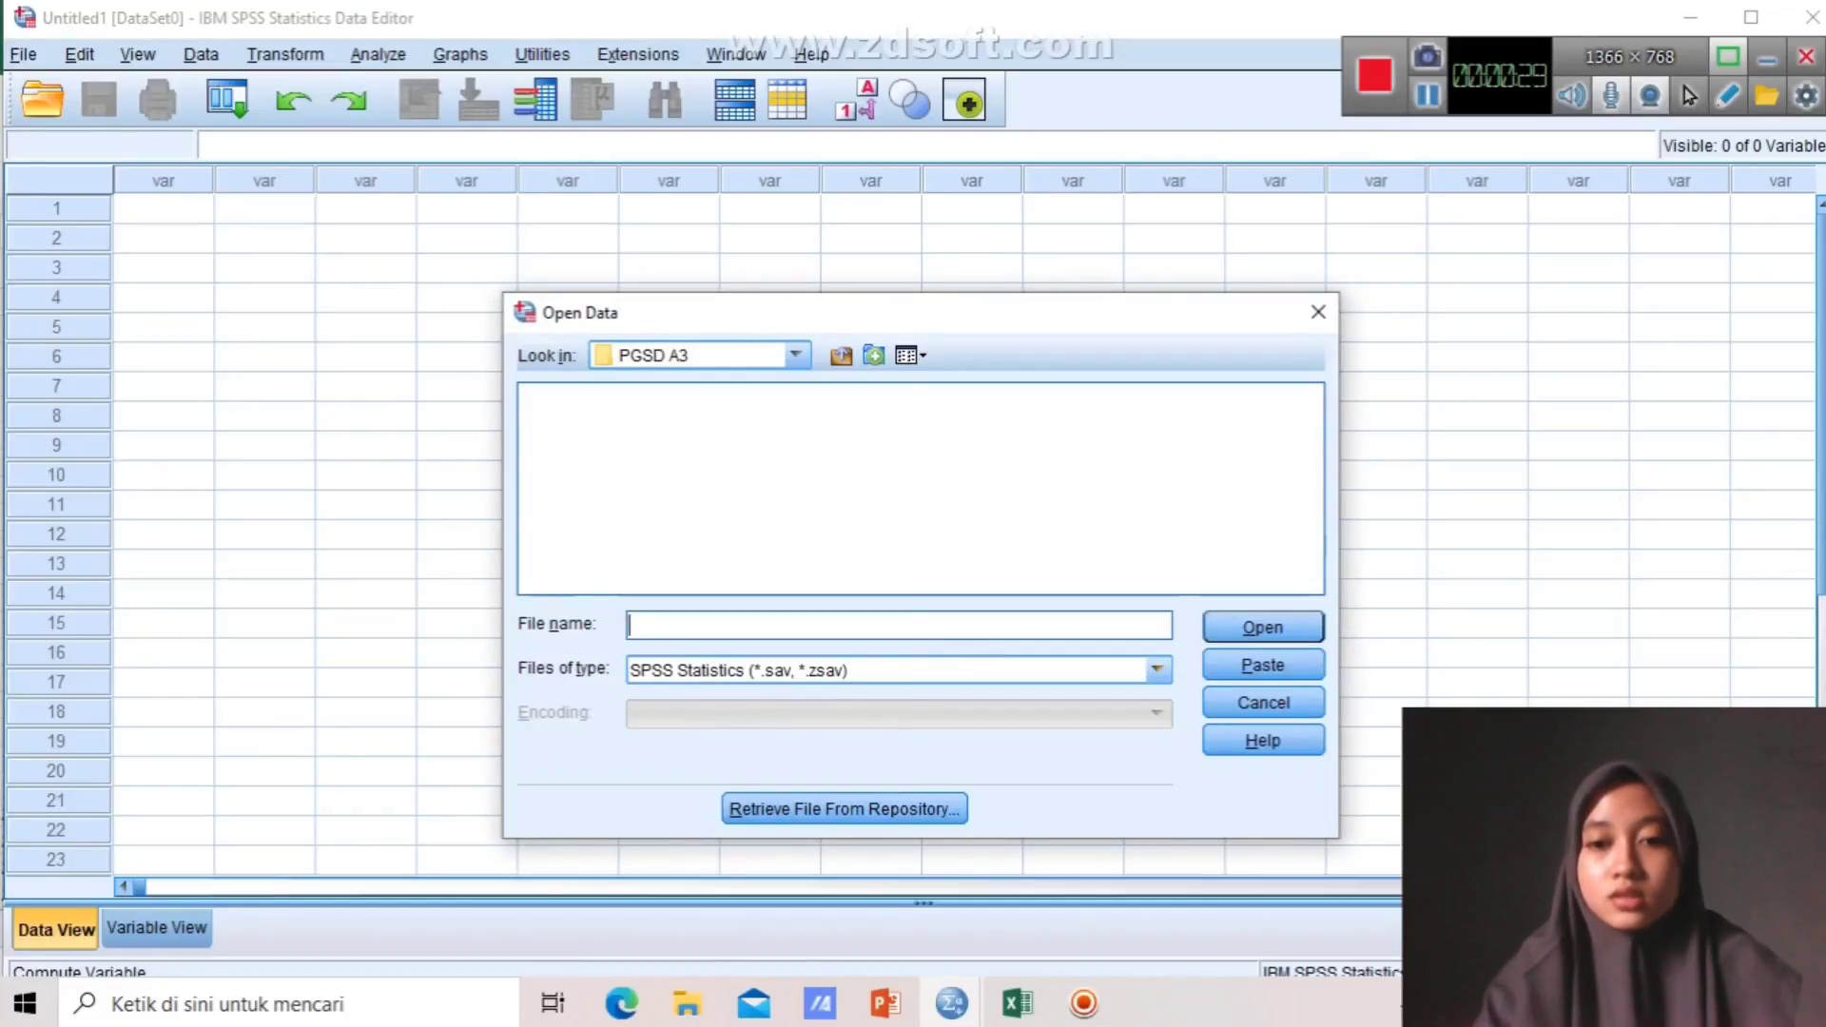
{"action": "left_click", "coordinate": [1158, 670]}
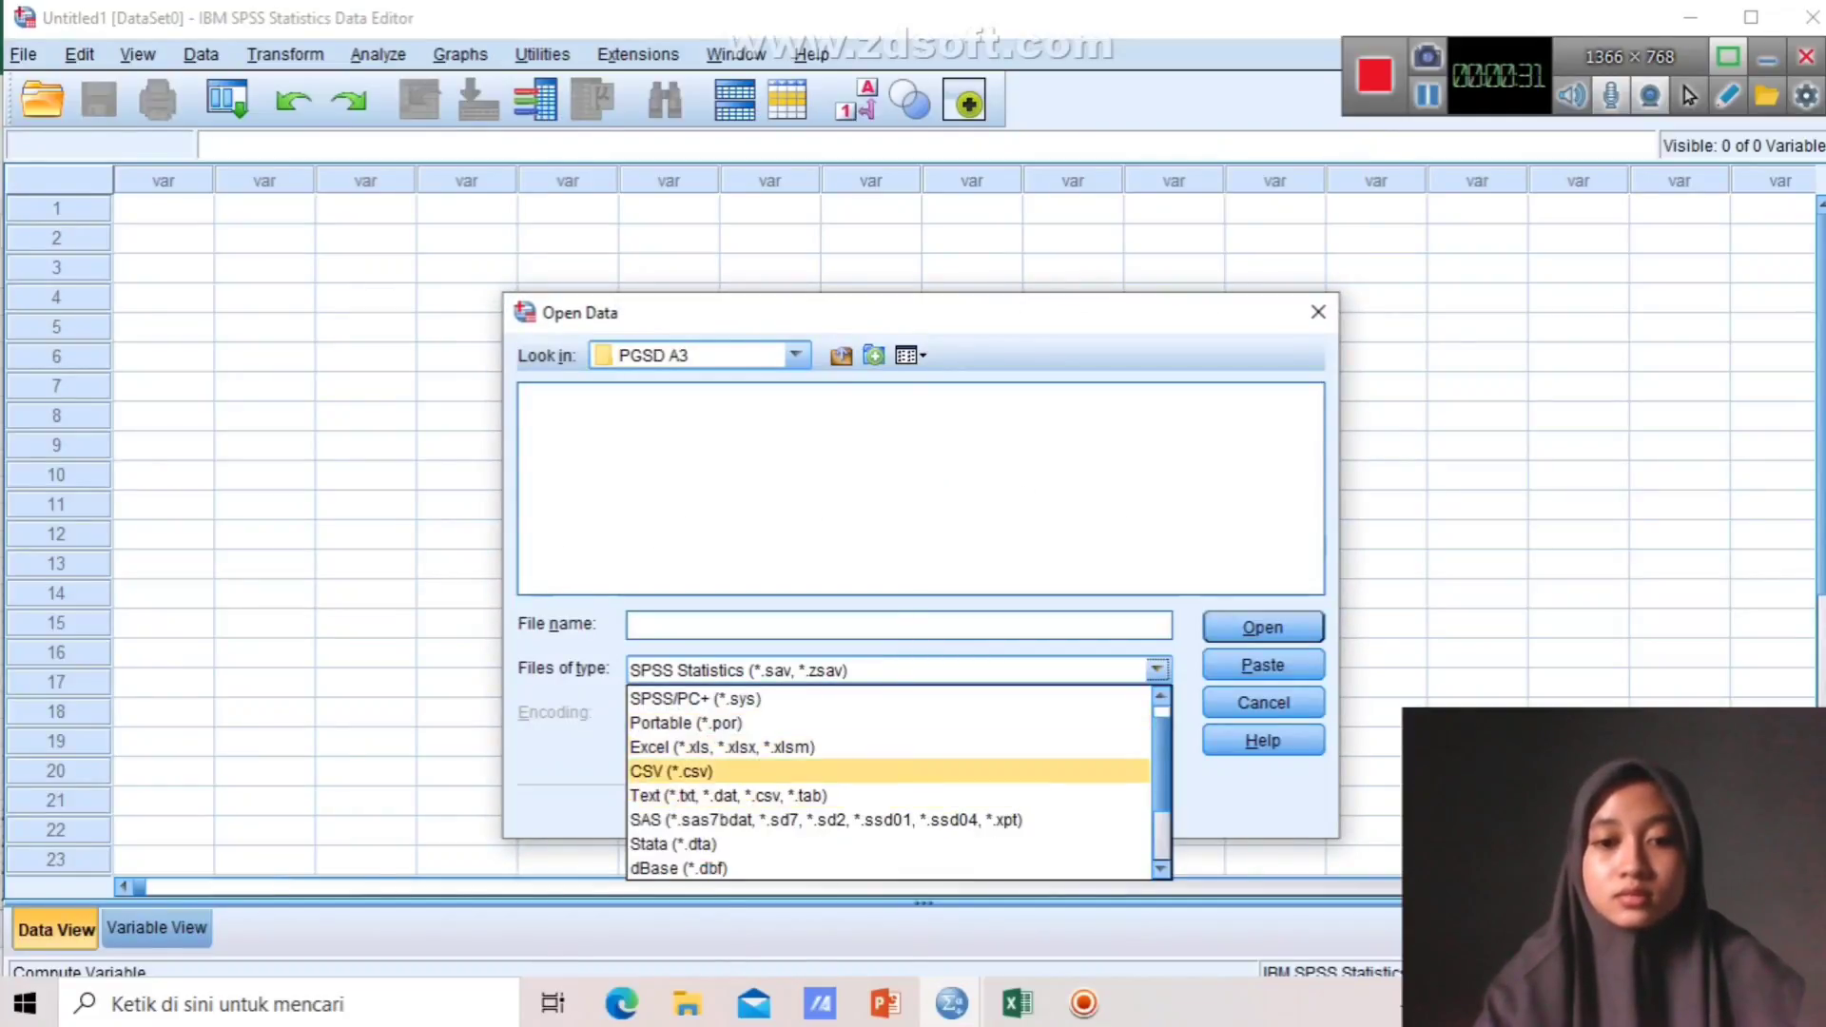
{"action": "key", "text": "Return"}
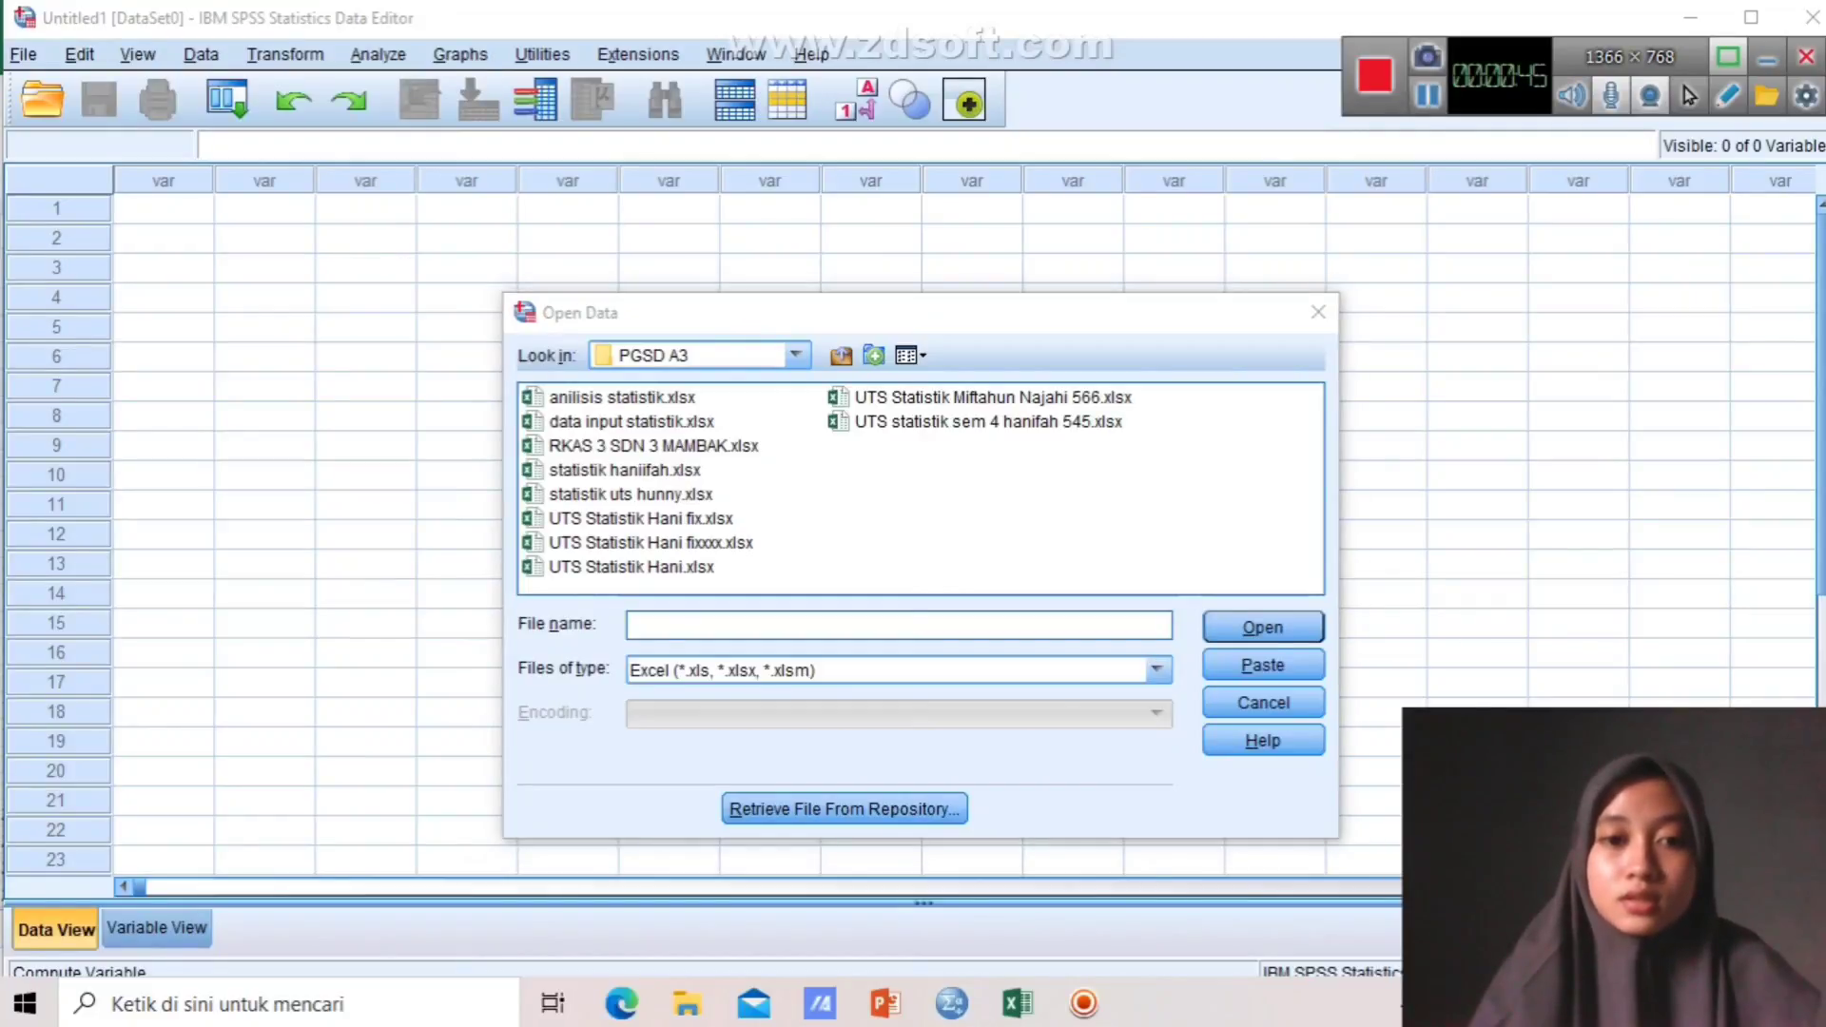
{"action": "left_click", "coordinate": [630, 422]}
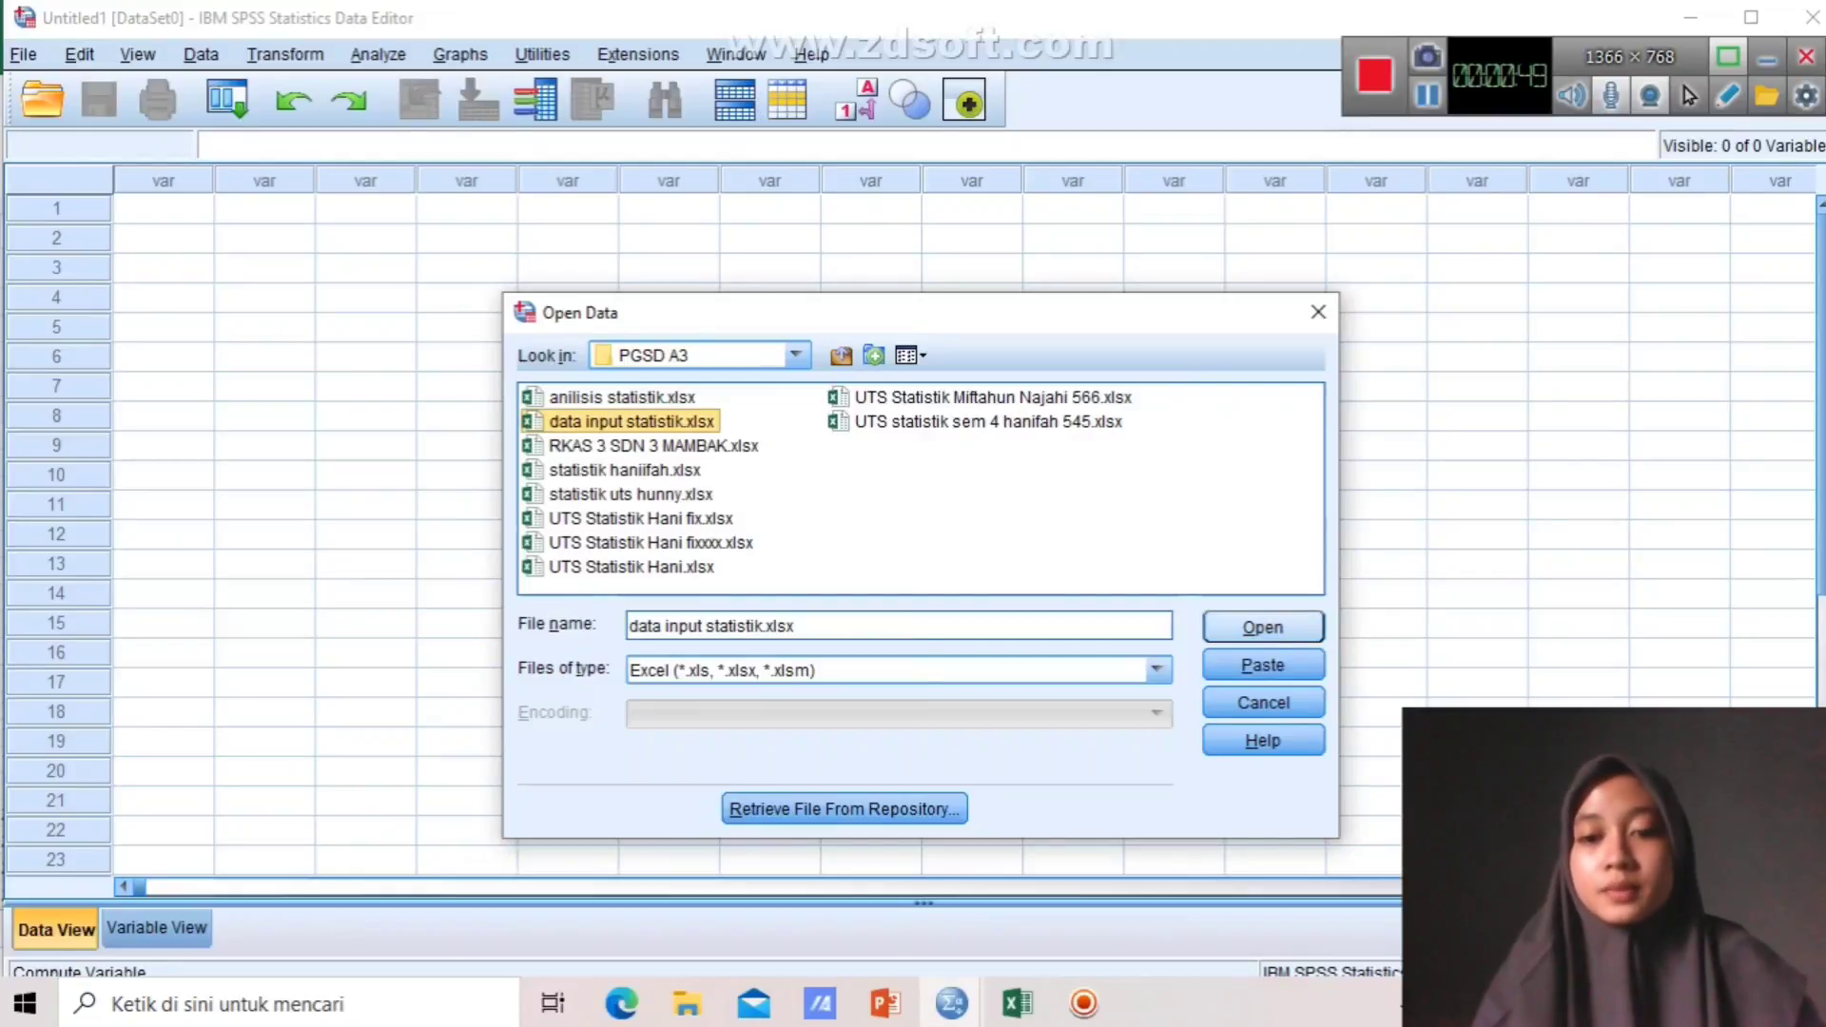
{"action": "left_click", "coordinate": [1263, 627]}
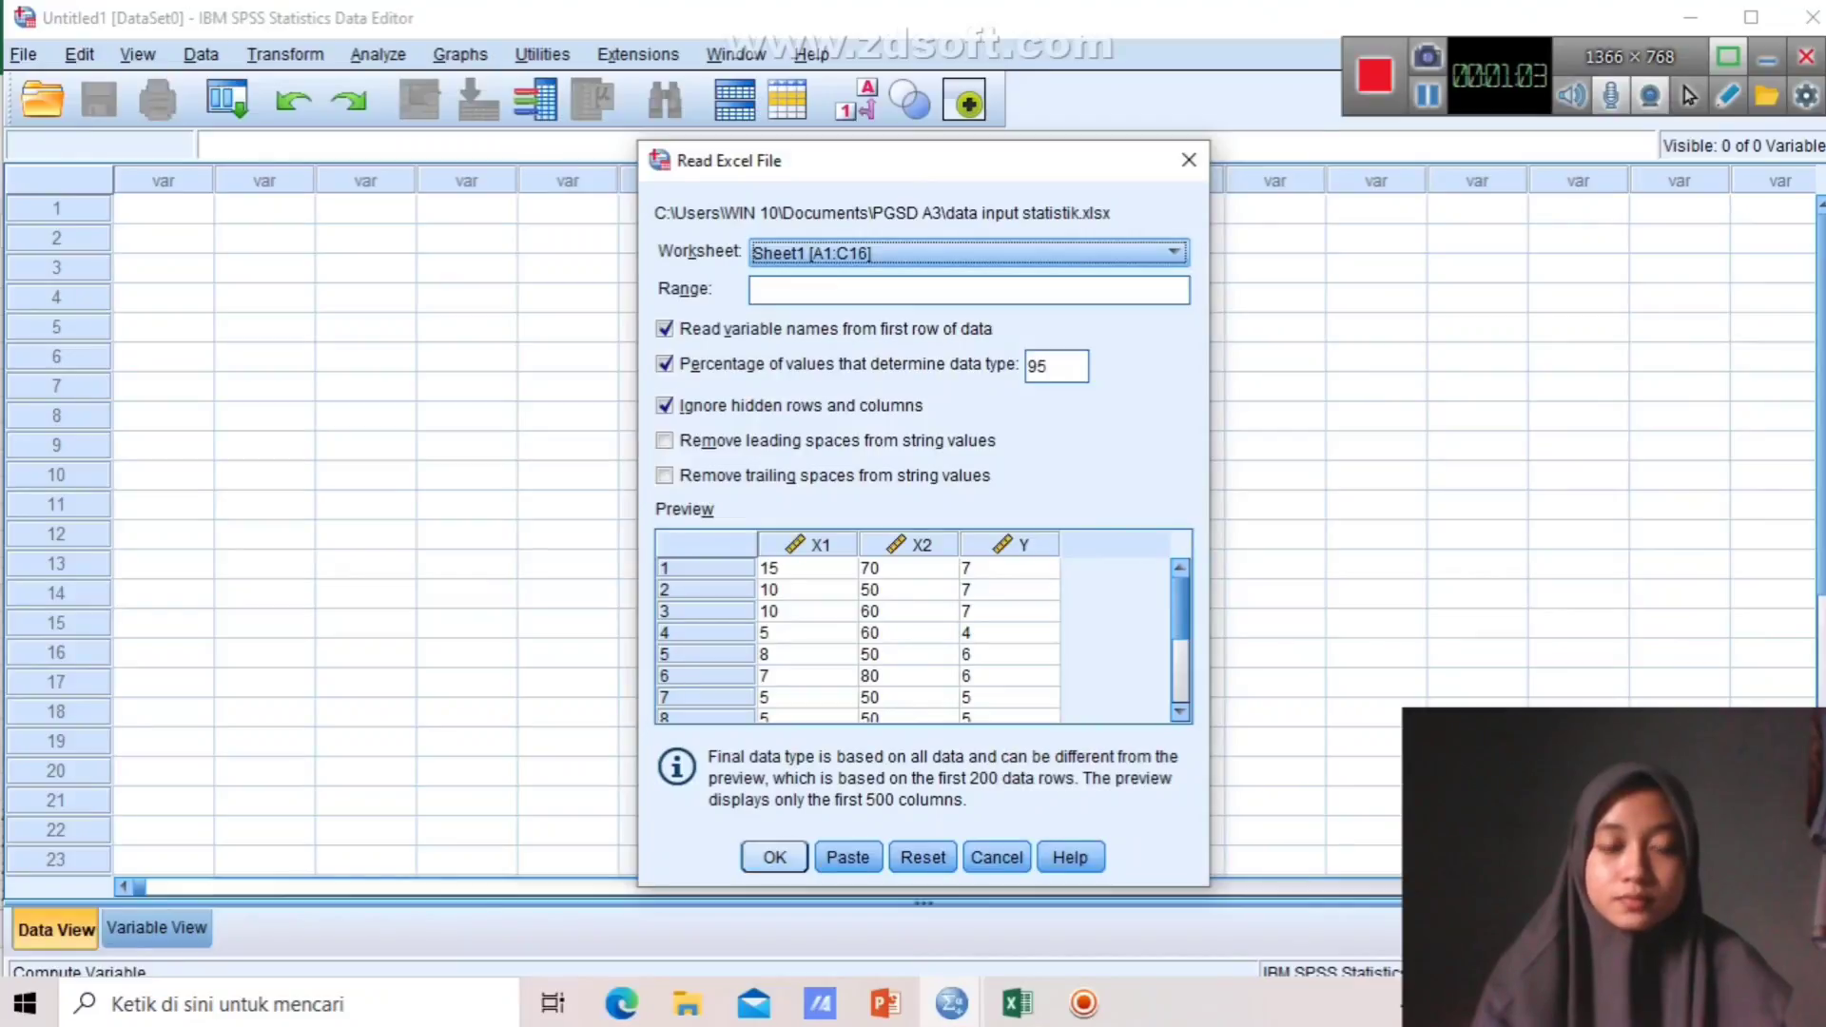
{"action": "left_click", "coordinate": [774, 856]}
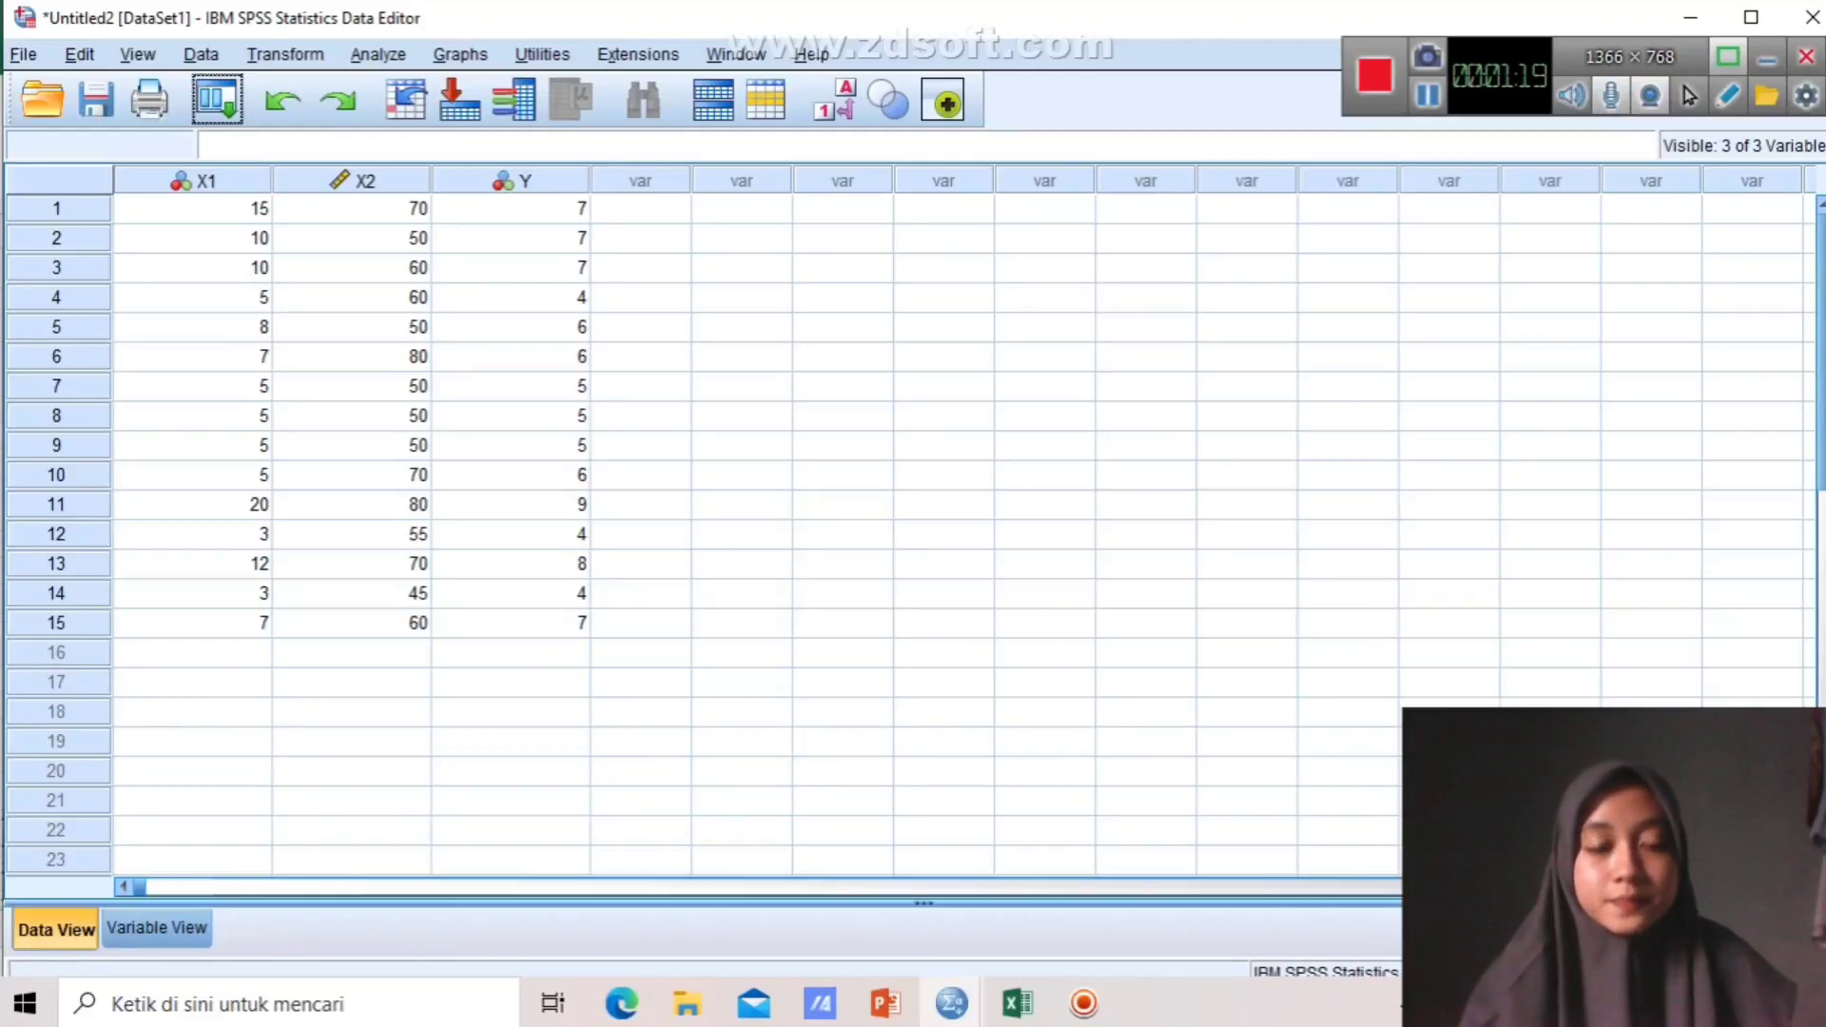
Set up a linear regression with Y as the dependent variable and X1 and X2 as the independent variables.
{"action": "left_click", "coordinate": [378, 55]}
{"action": "mouse_move", "coordinate": [452, 151]}
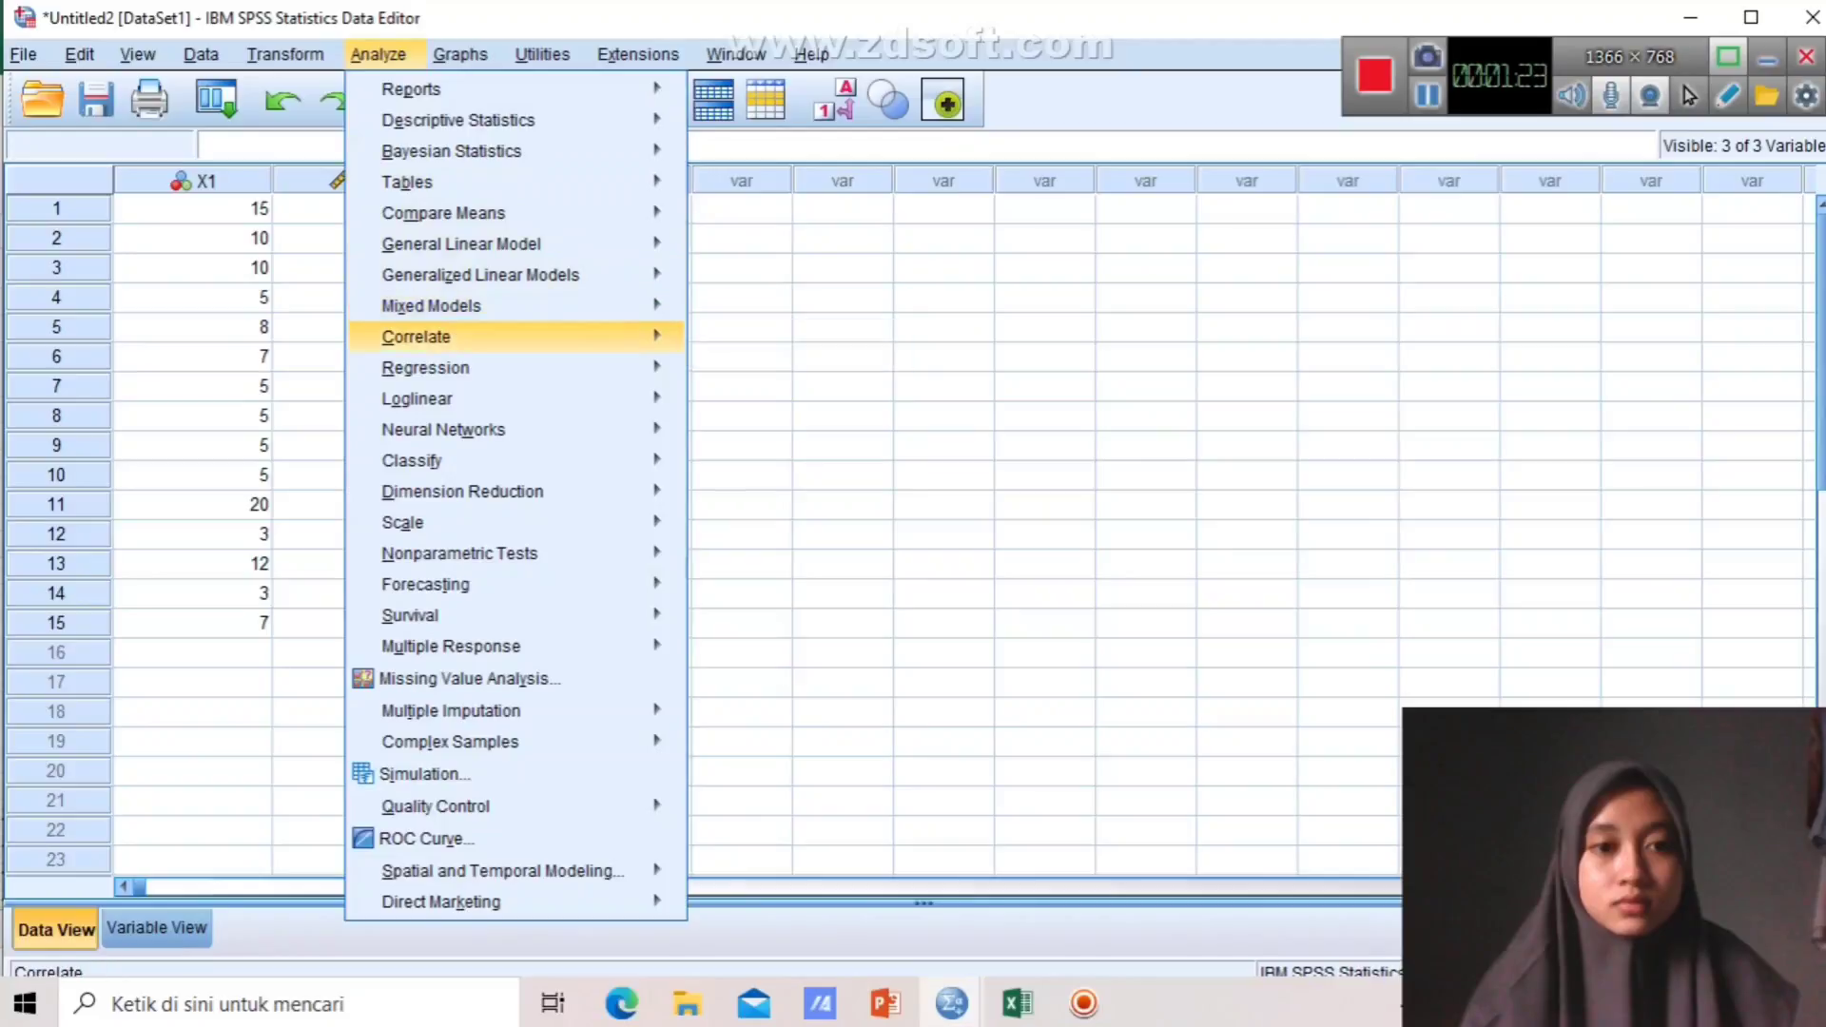
{"action": "mouse_move", "coordinate": [425, 367]}
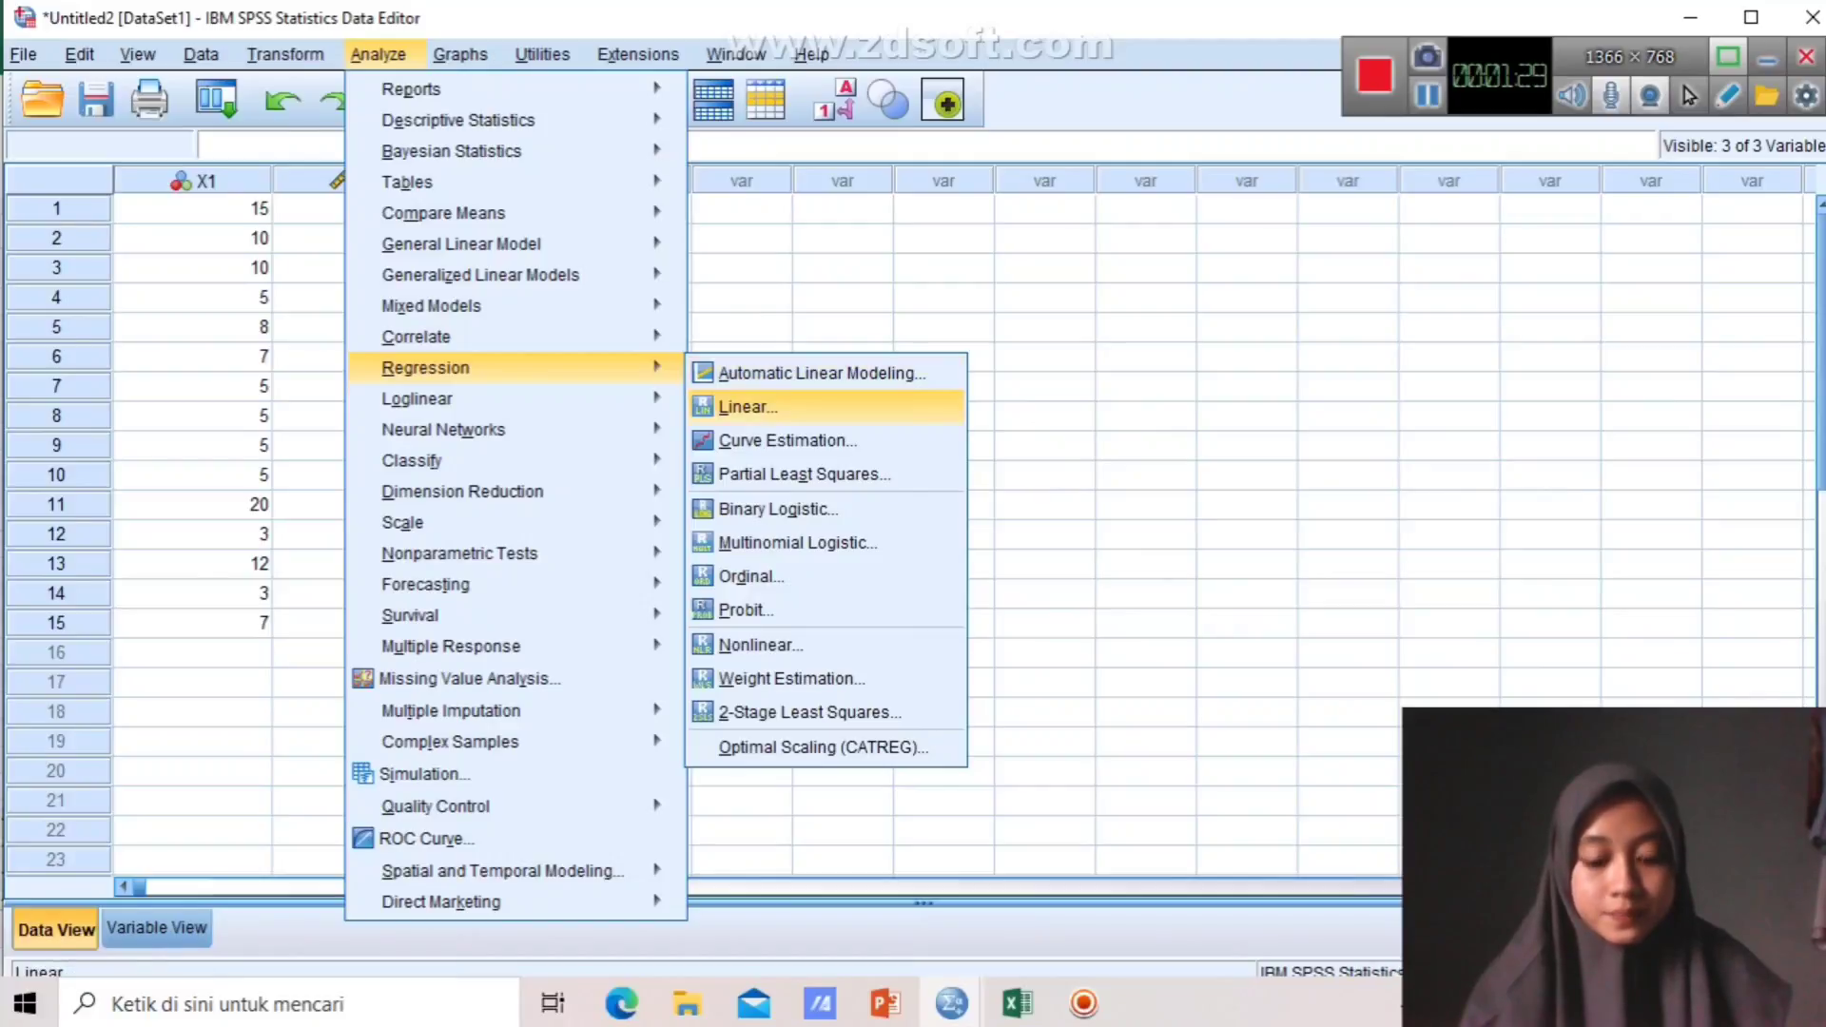
{"action": "left_click", "coordinate": [749, 407]}
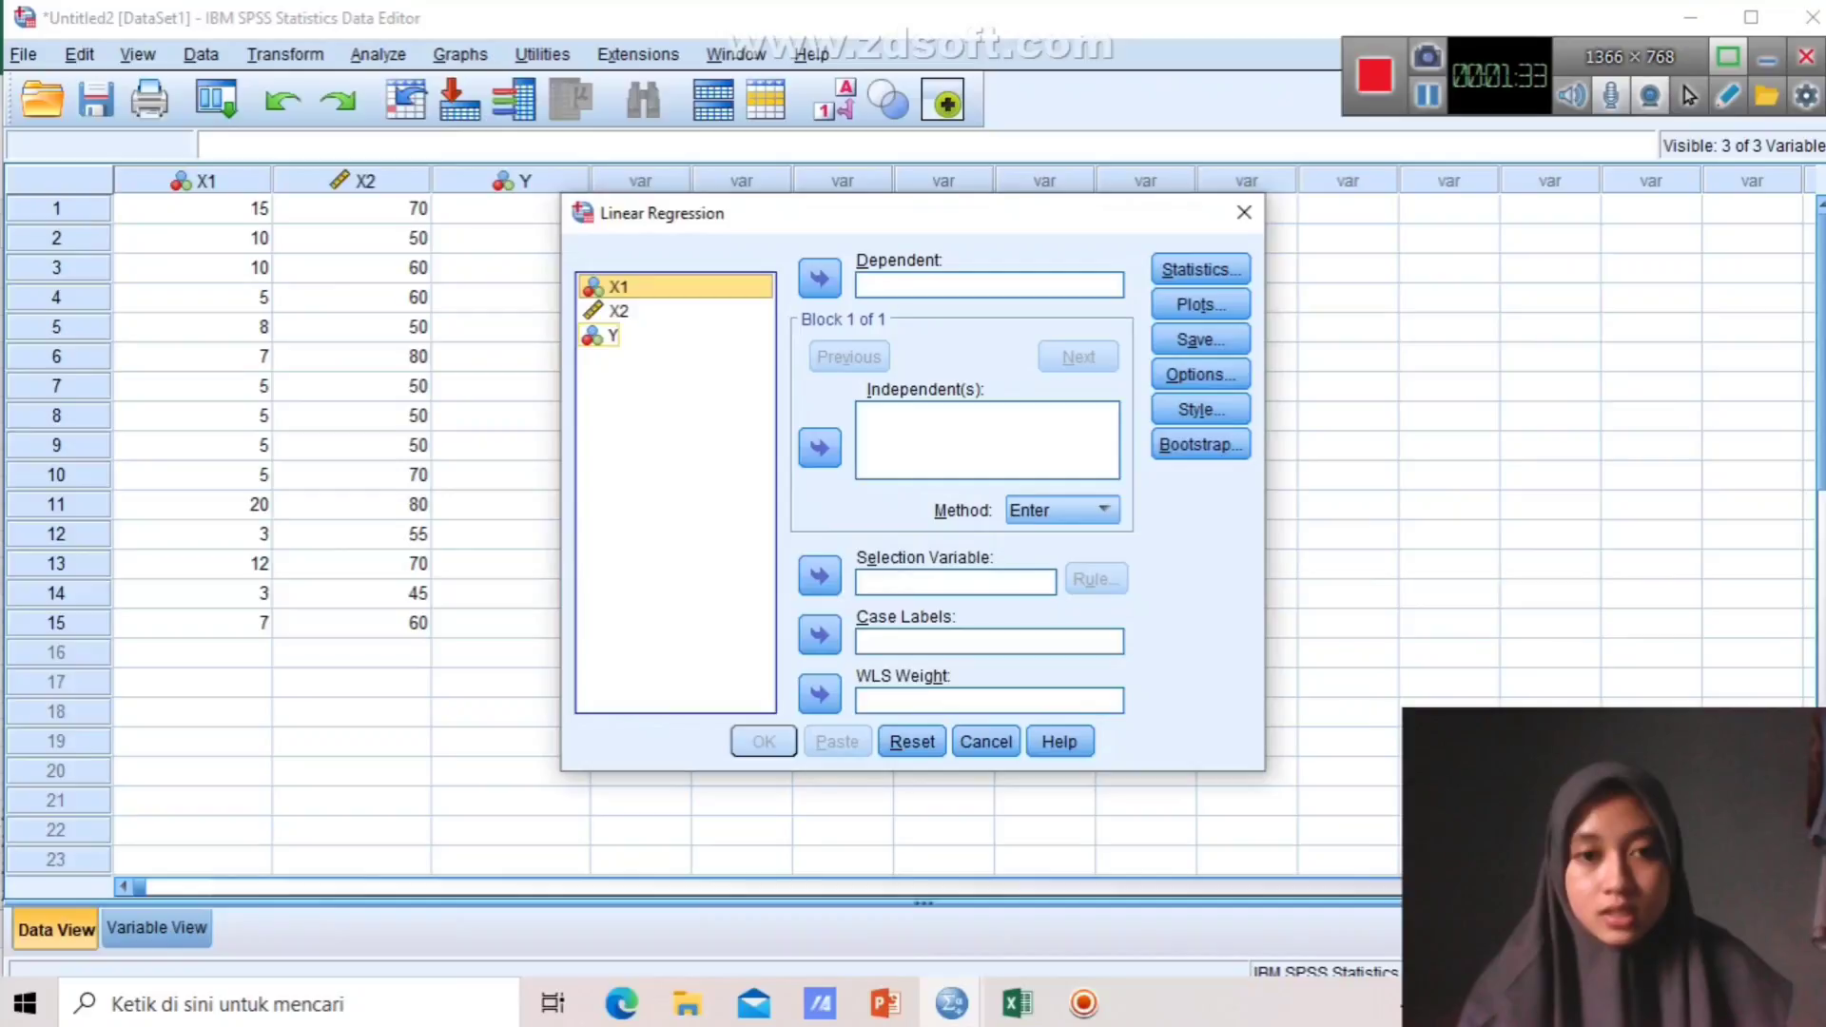
{"action": "left_click", "coordinate": [614, 336]}
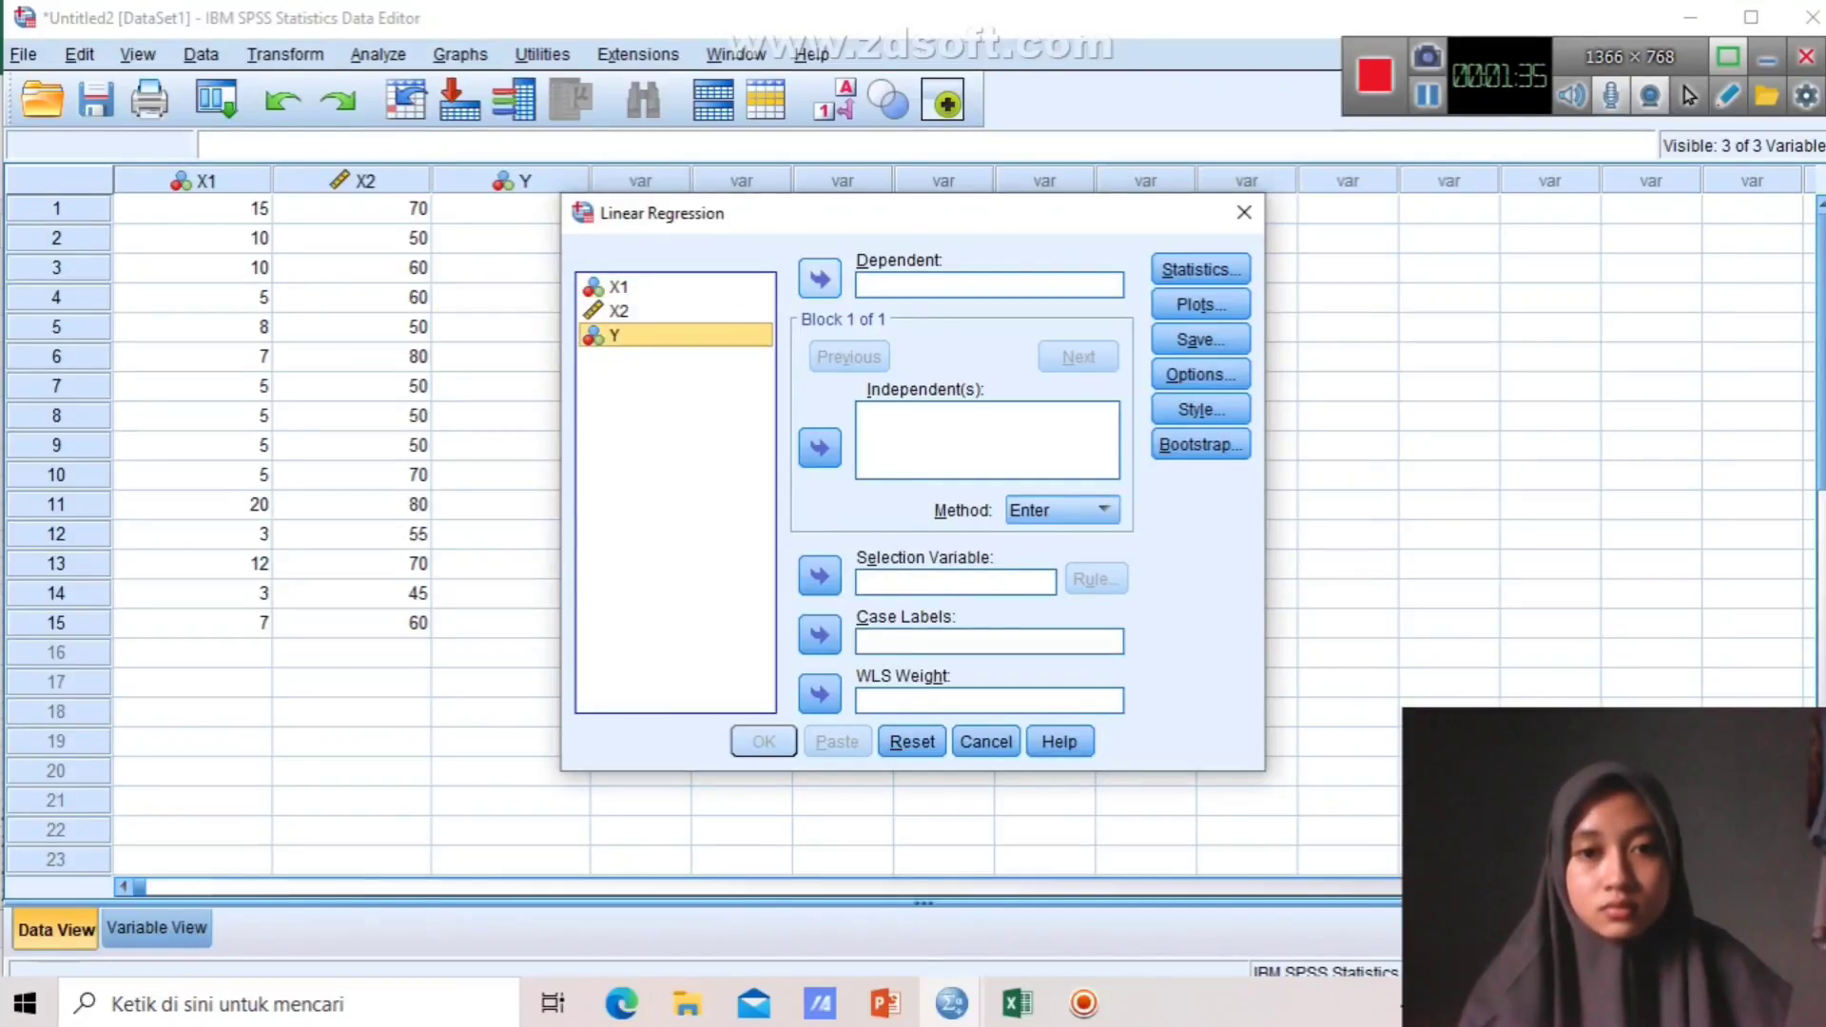
{"action": "left_click", "coordinate": [819, 278]}
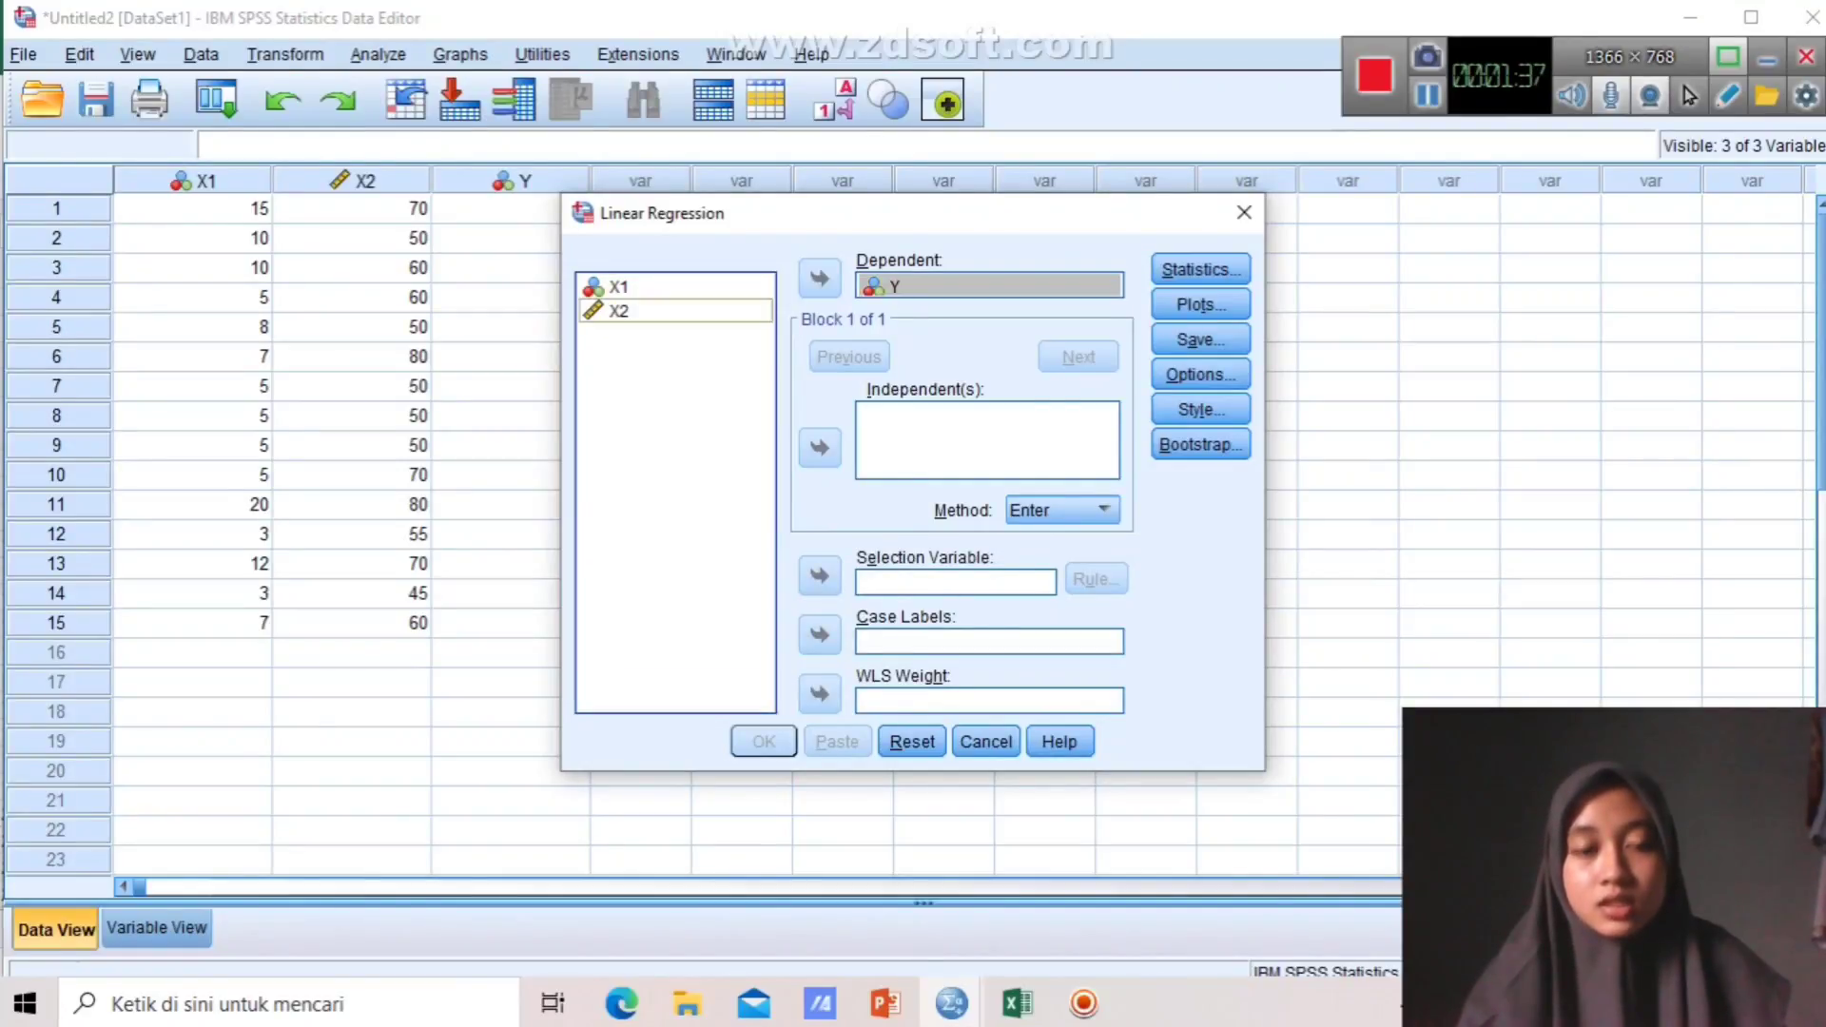
{"action": "left_click", "coordinate": [618, 287]}
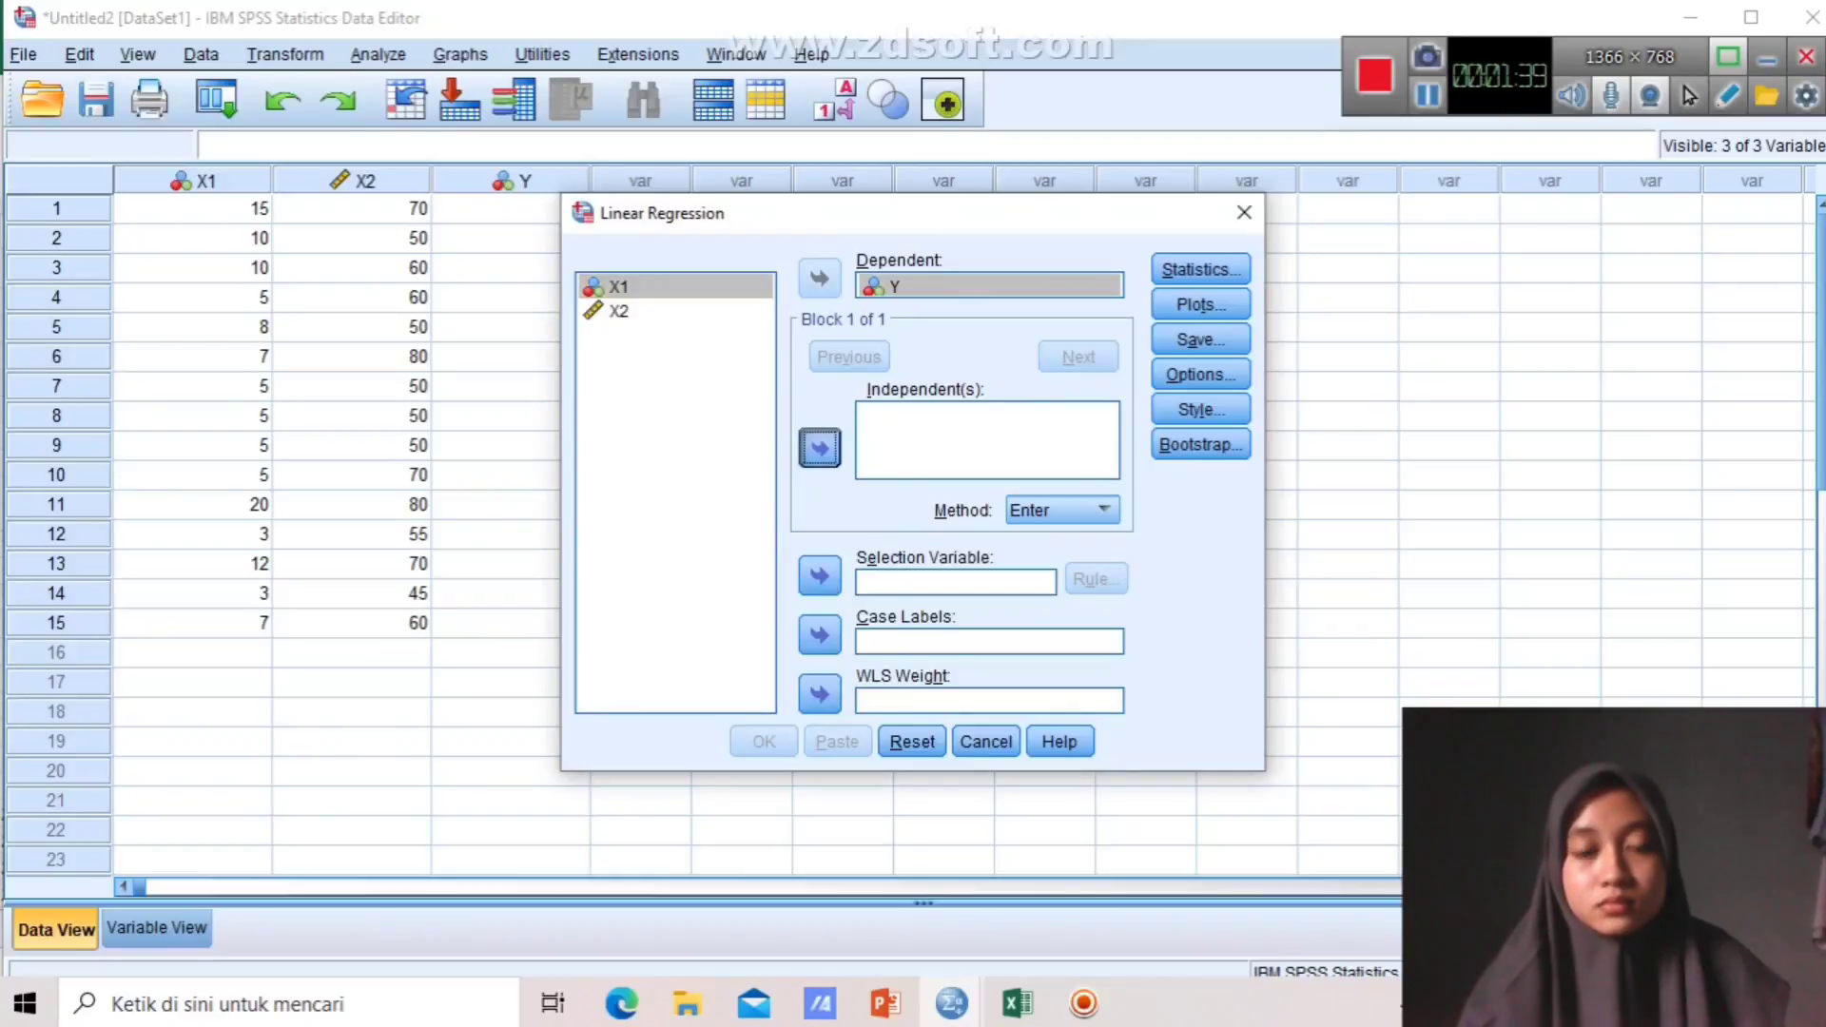
{"action": "left_click", "coordinate": [820, 448]}
{"action": "left_click", "coordinate": [618, 311]}
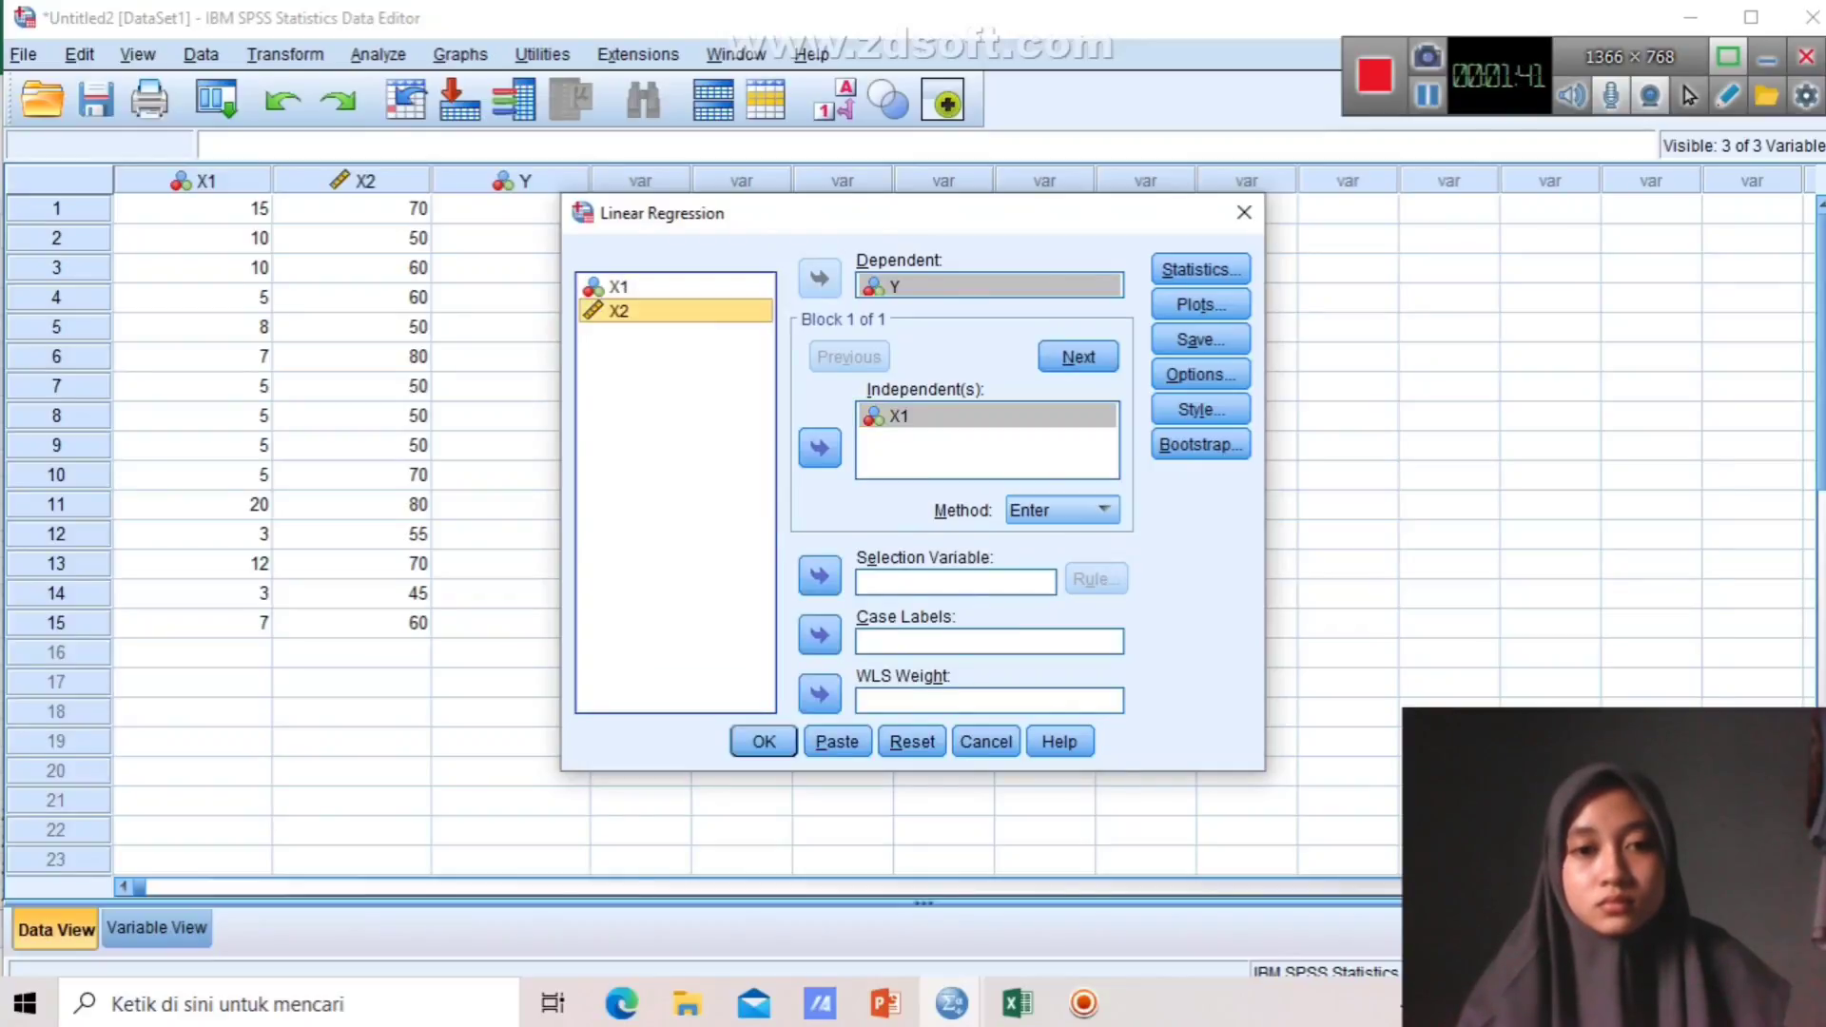
{"action": "left_click", "coordinate": [820, 448]}
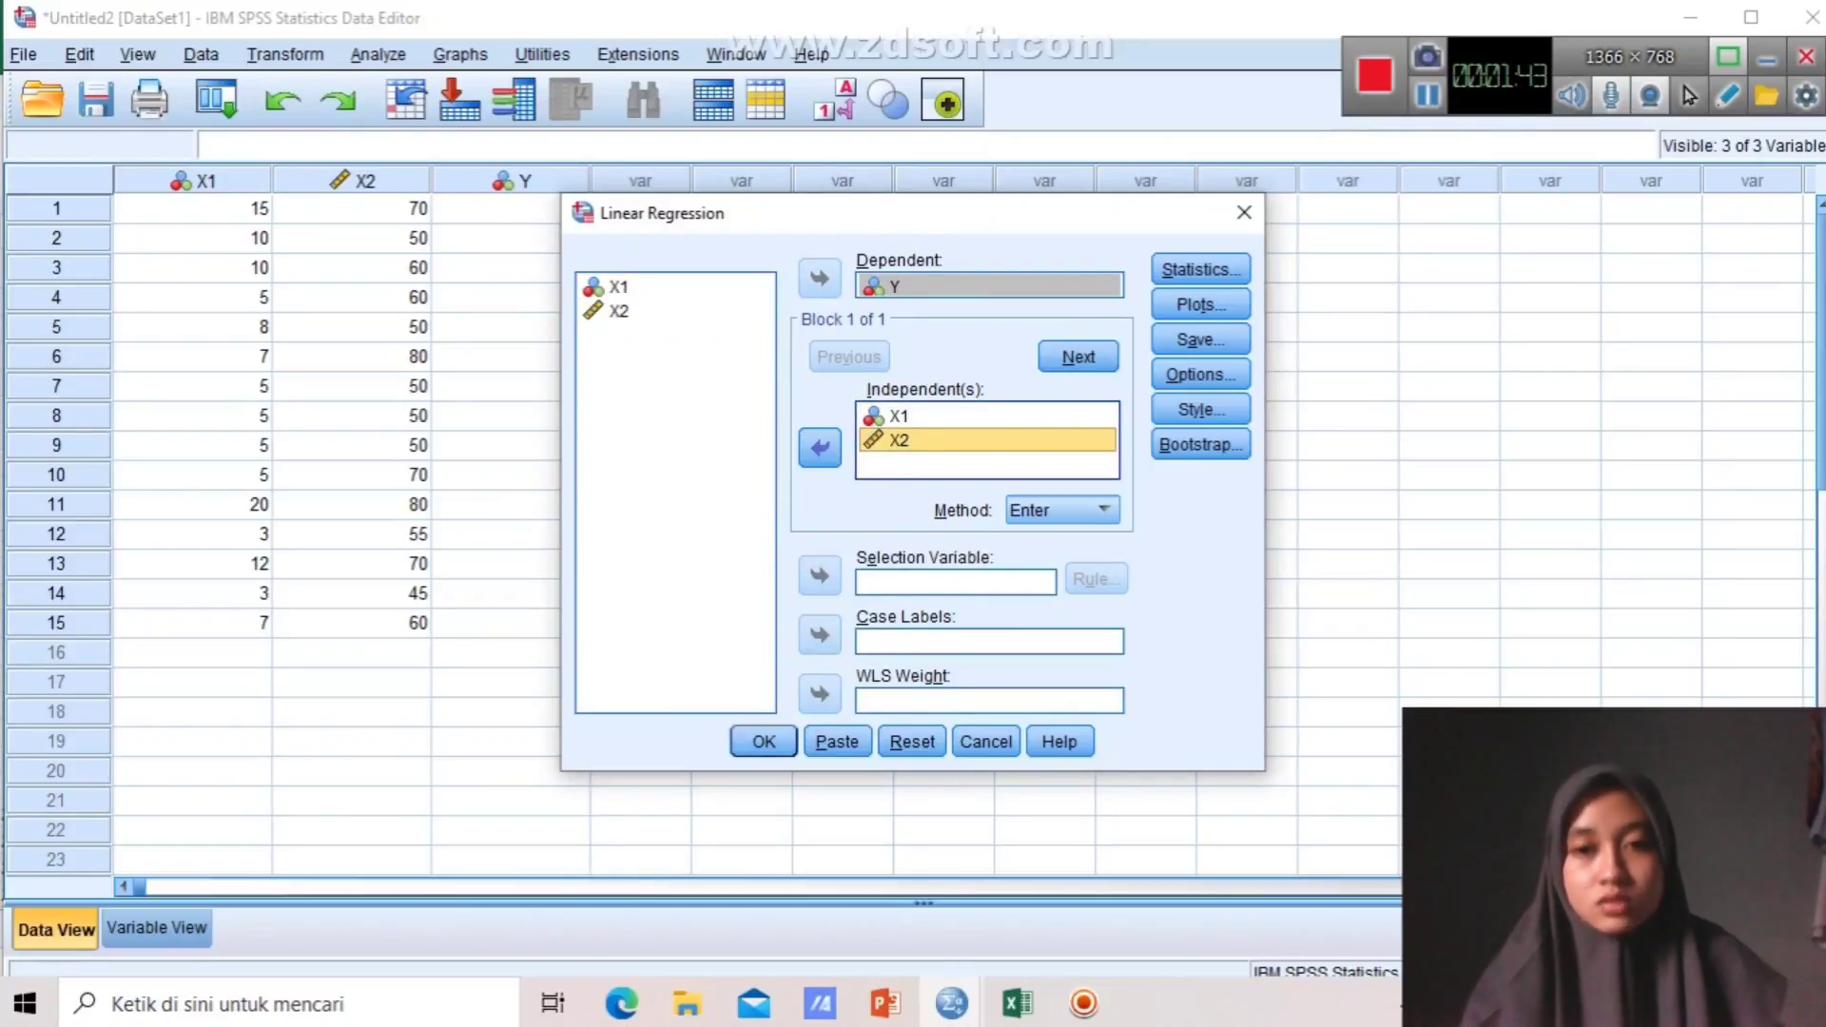
Add part and partial correlations to the regression statistics and run the regression.
{"action": "left_click", "coordinate": [1200, 269]}
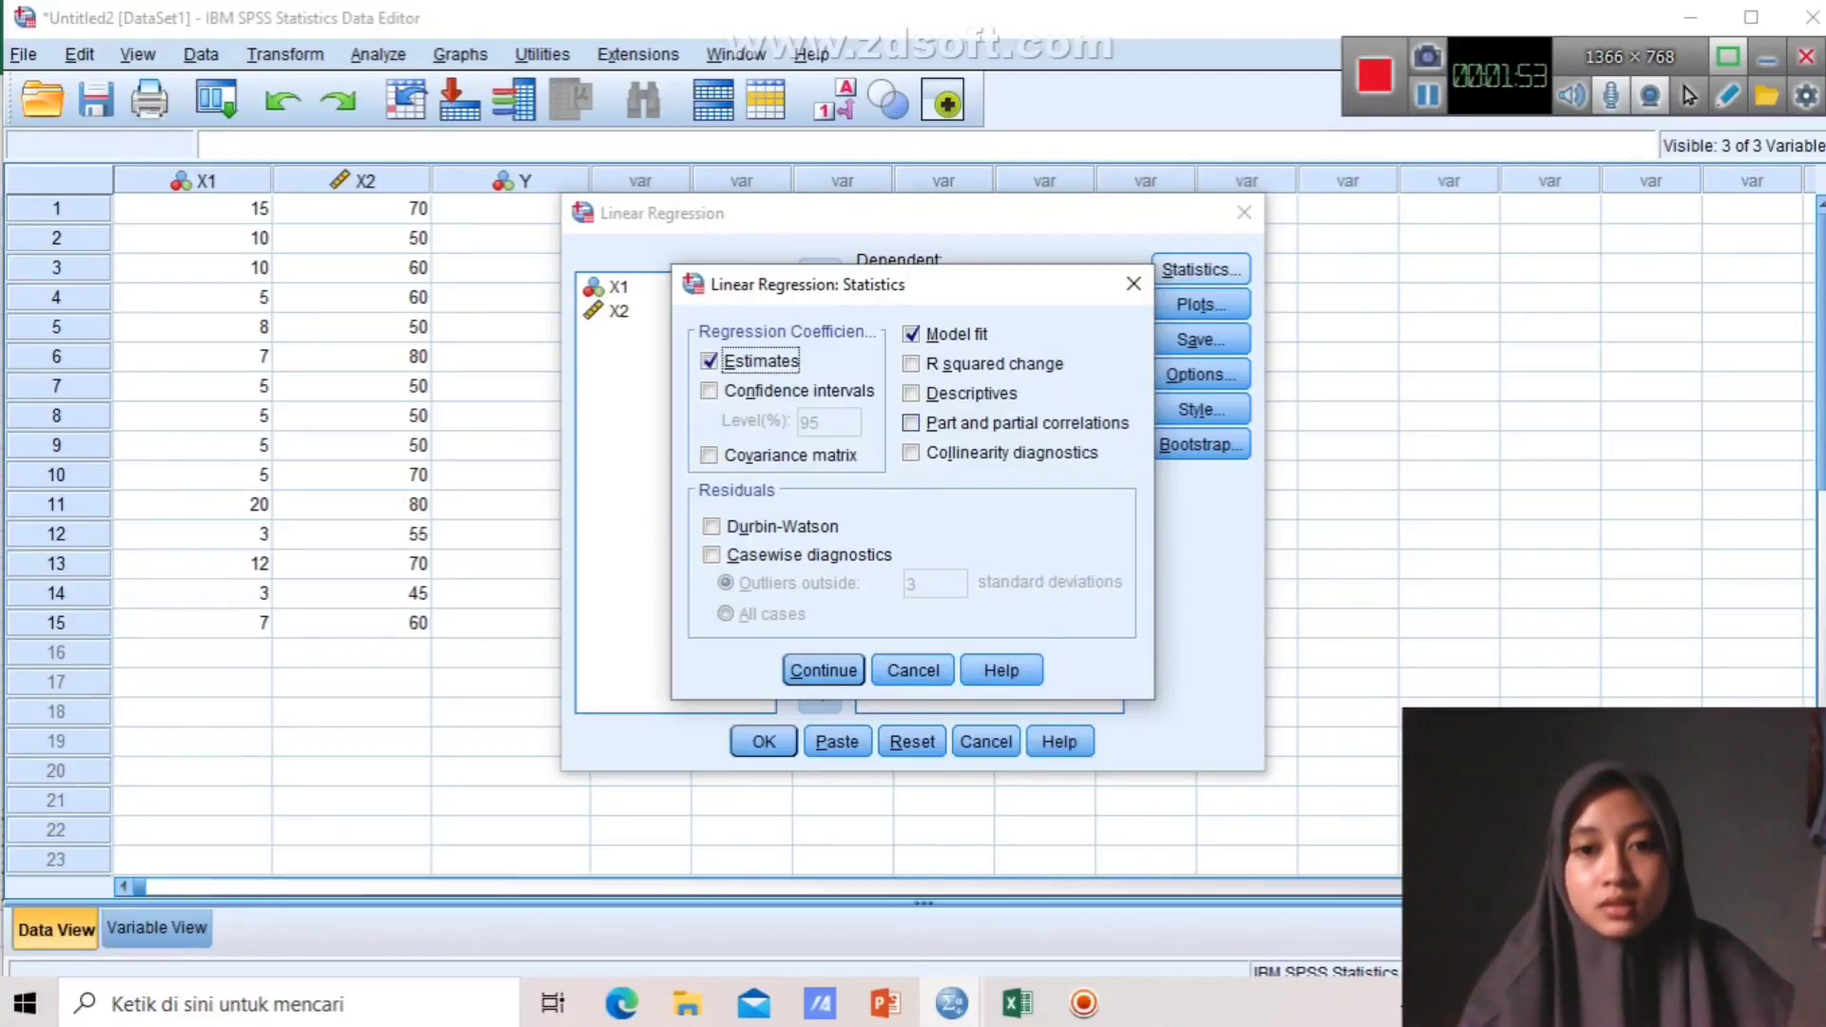
{"action": "left_click", "coordinate": [911, 423]}
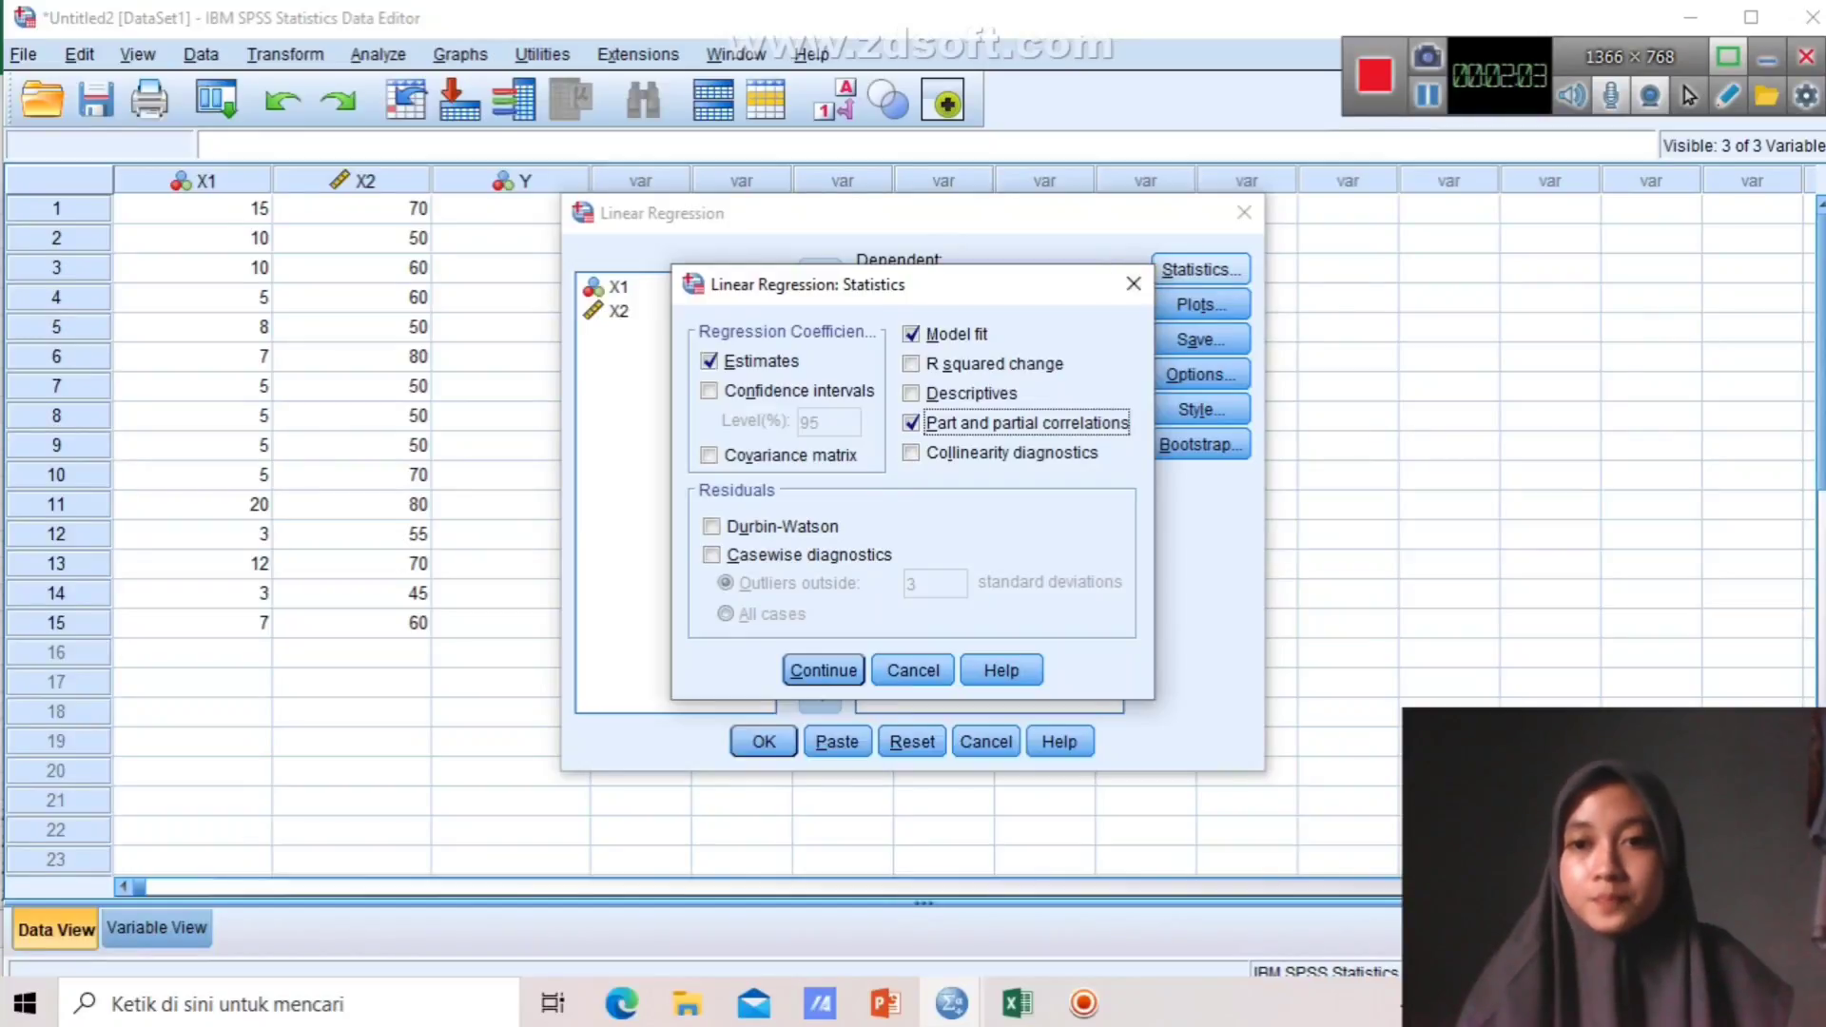
{"action": "left_click", "coordinate": [1428, 95]}
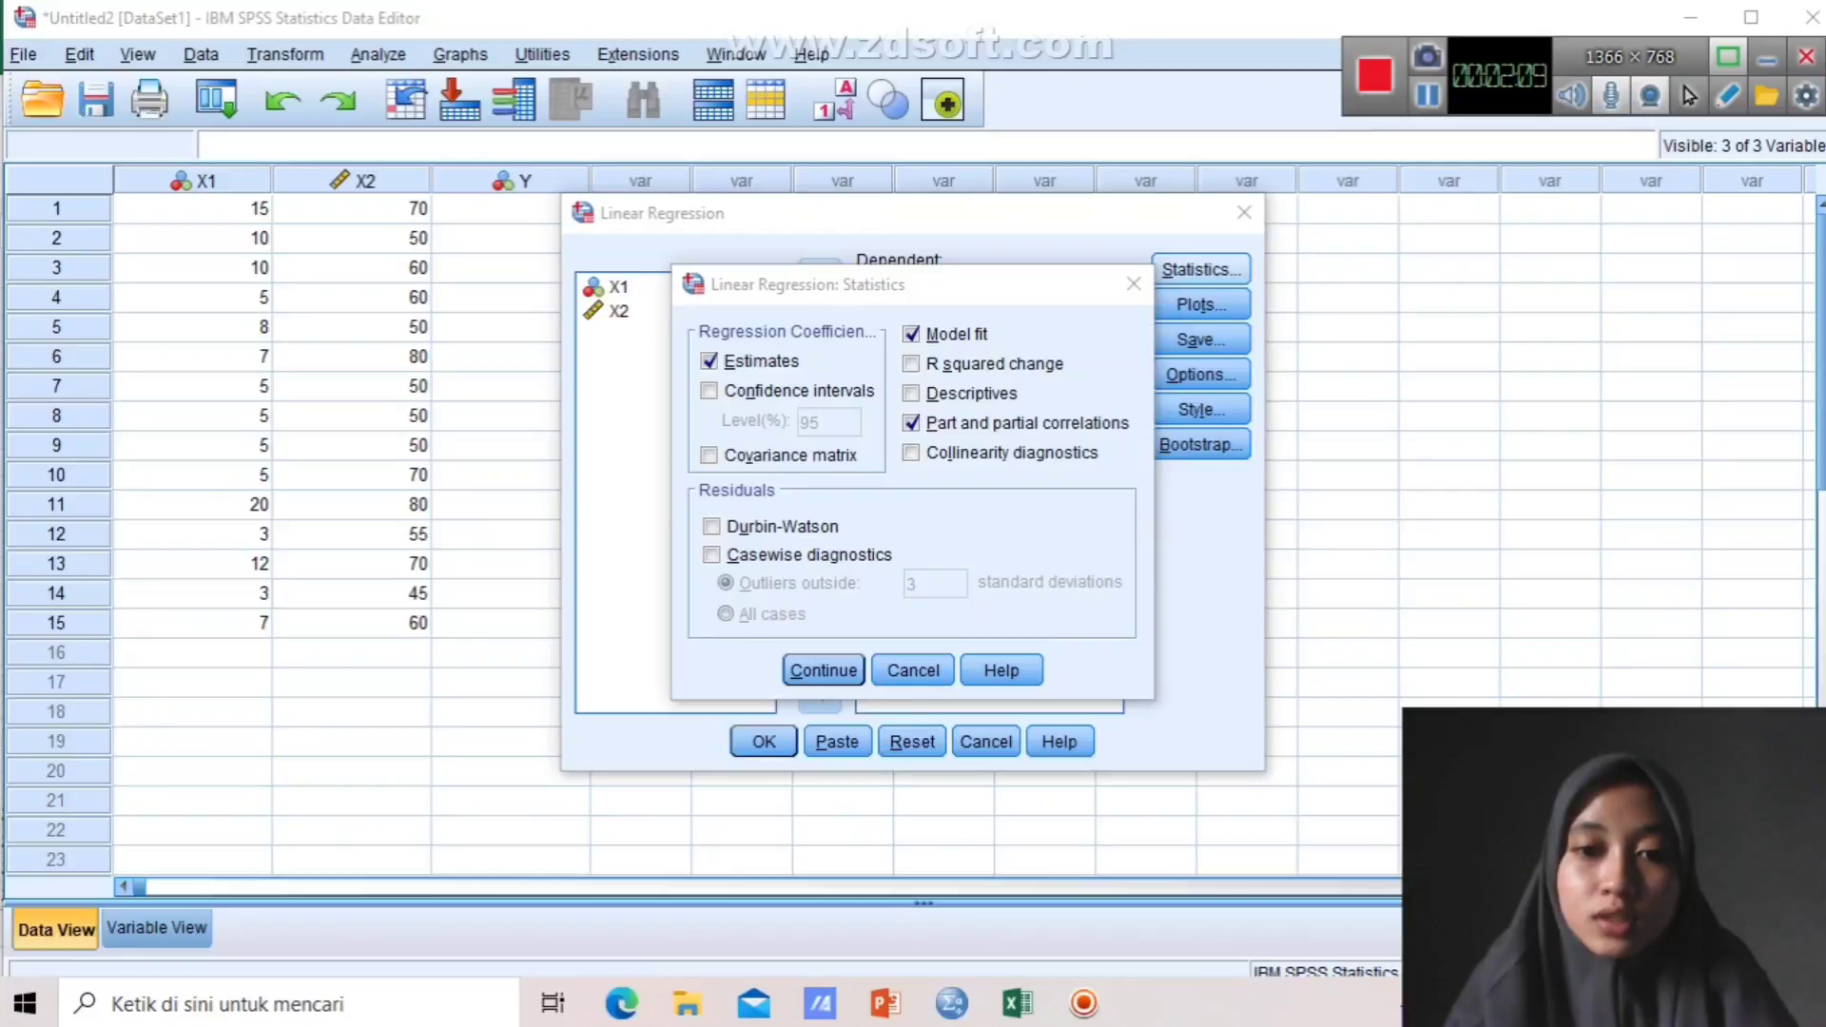
{"action": "left_click", "coordinate": [823, 670]}
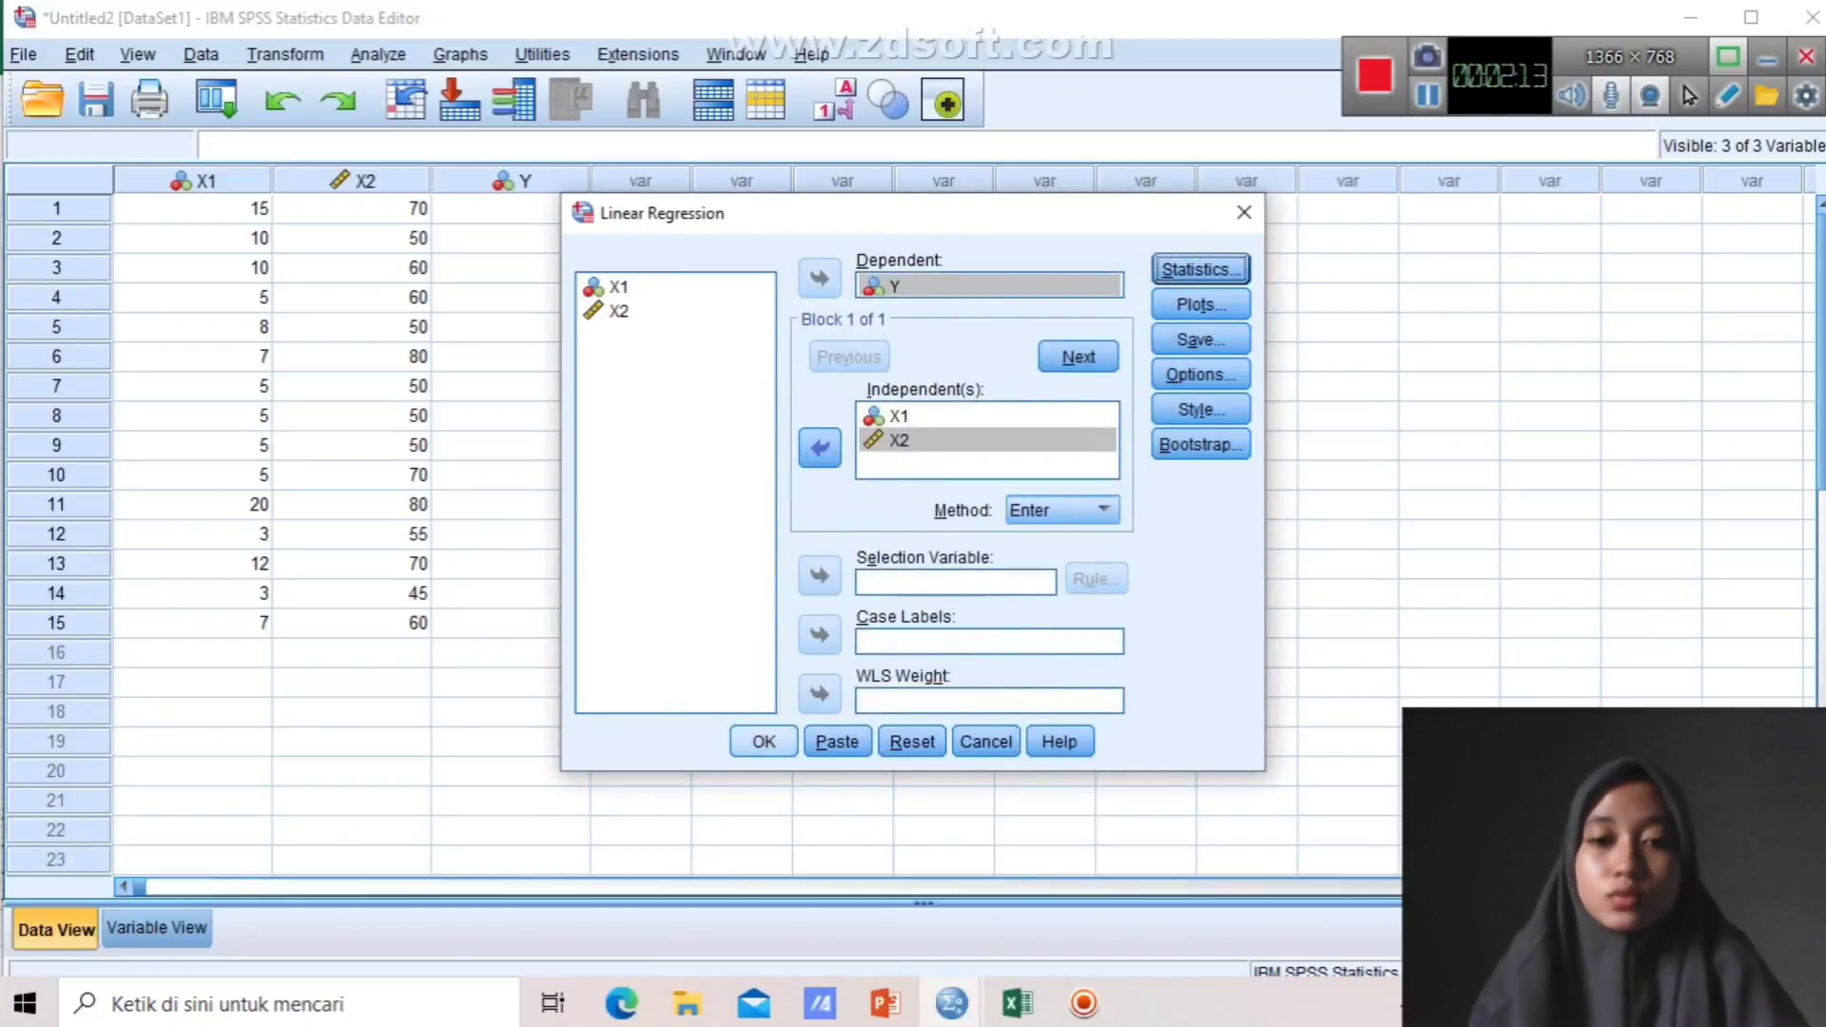
{"action": "left_click", "coordinate": [764, 741]}
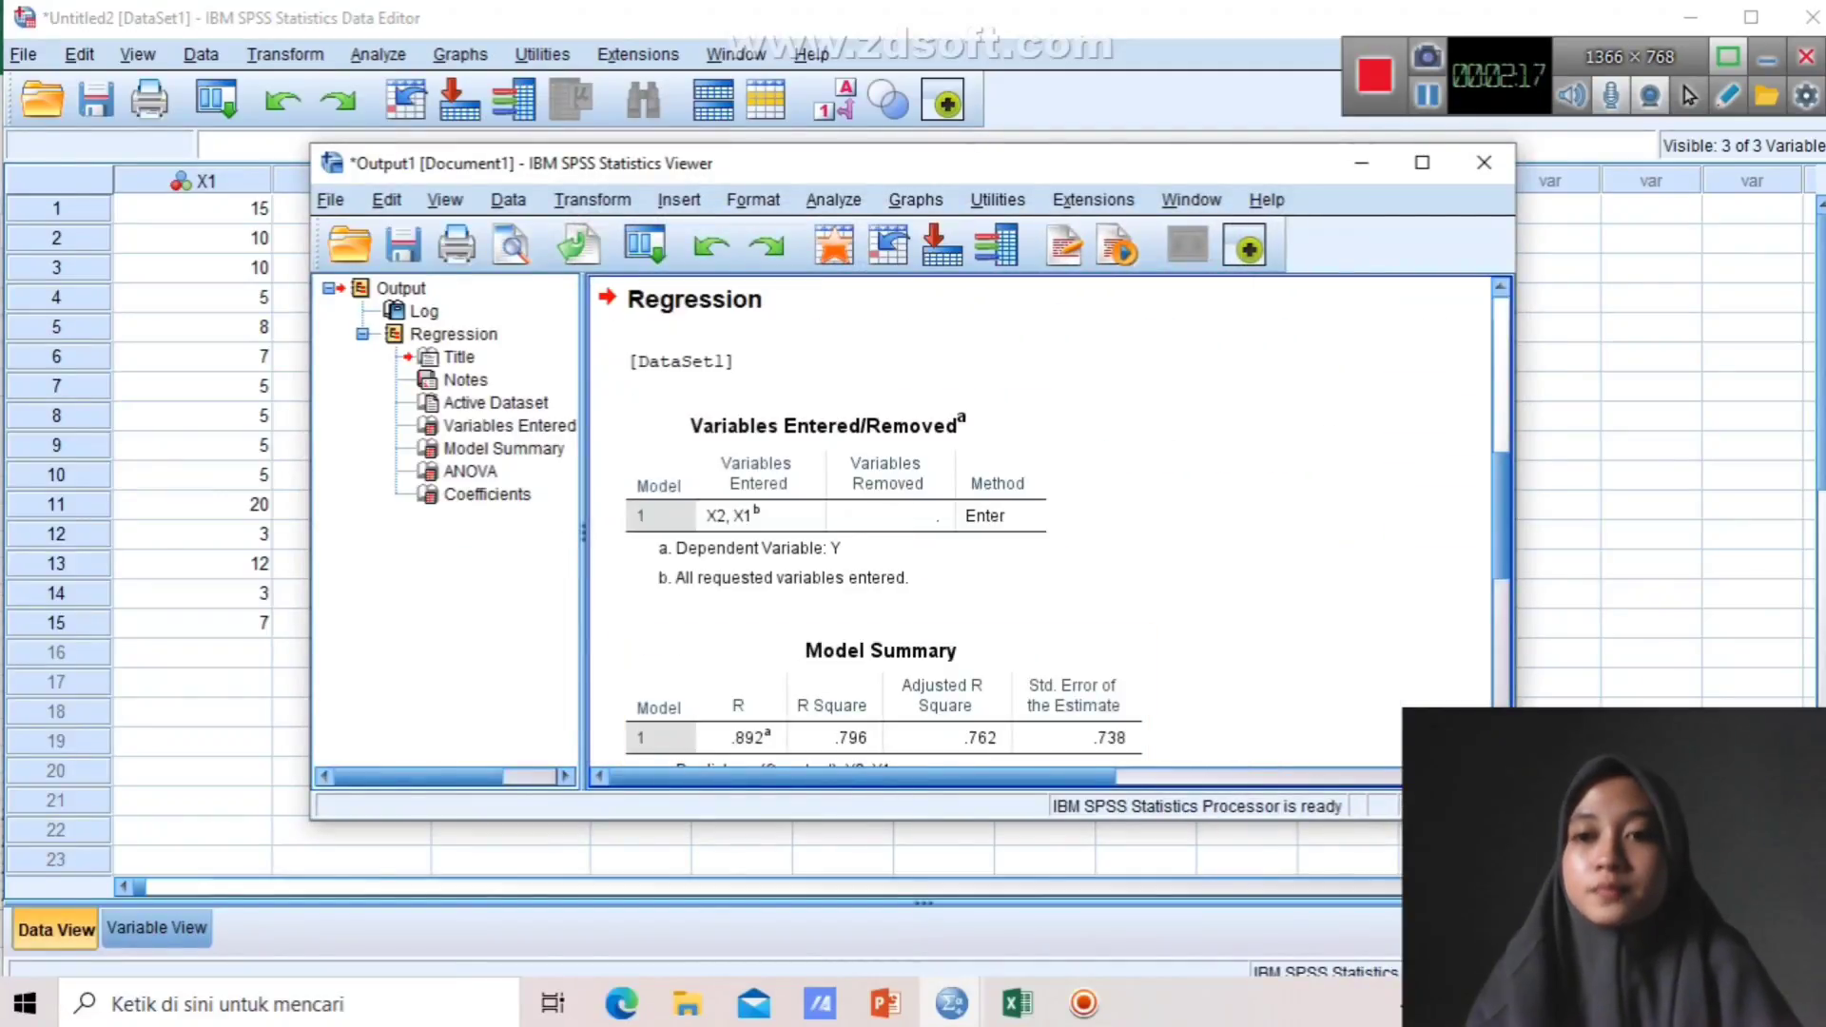
Enlarge the output window and review the regression tables down to the Coefficients table with its correlations.
{"action": "left_click", "coordinate": [1422, 163]}
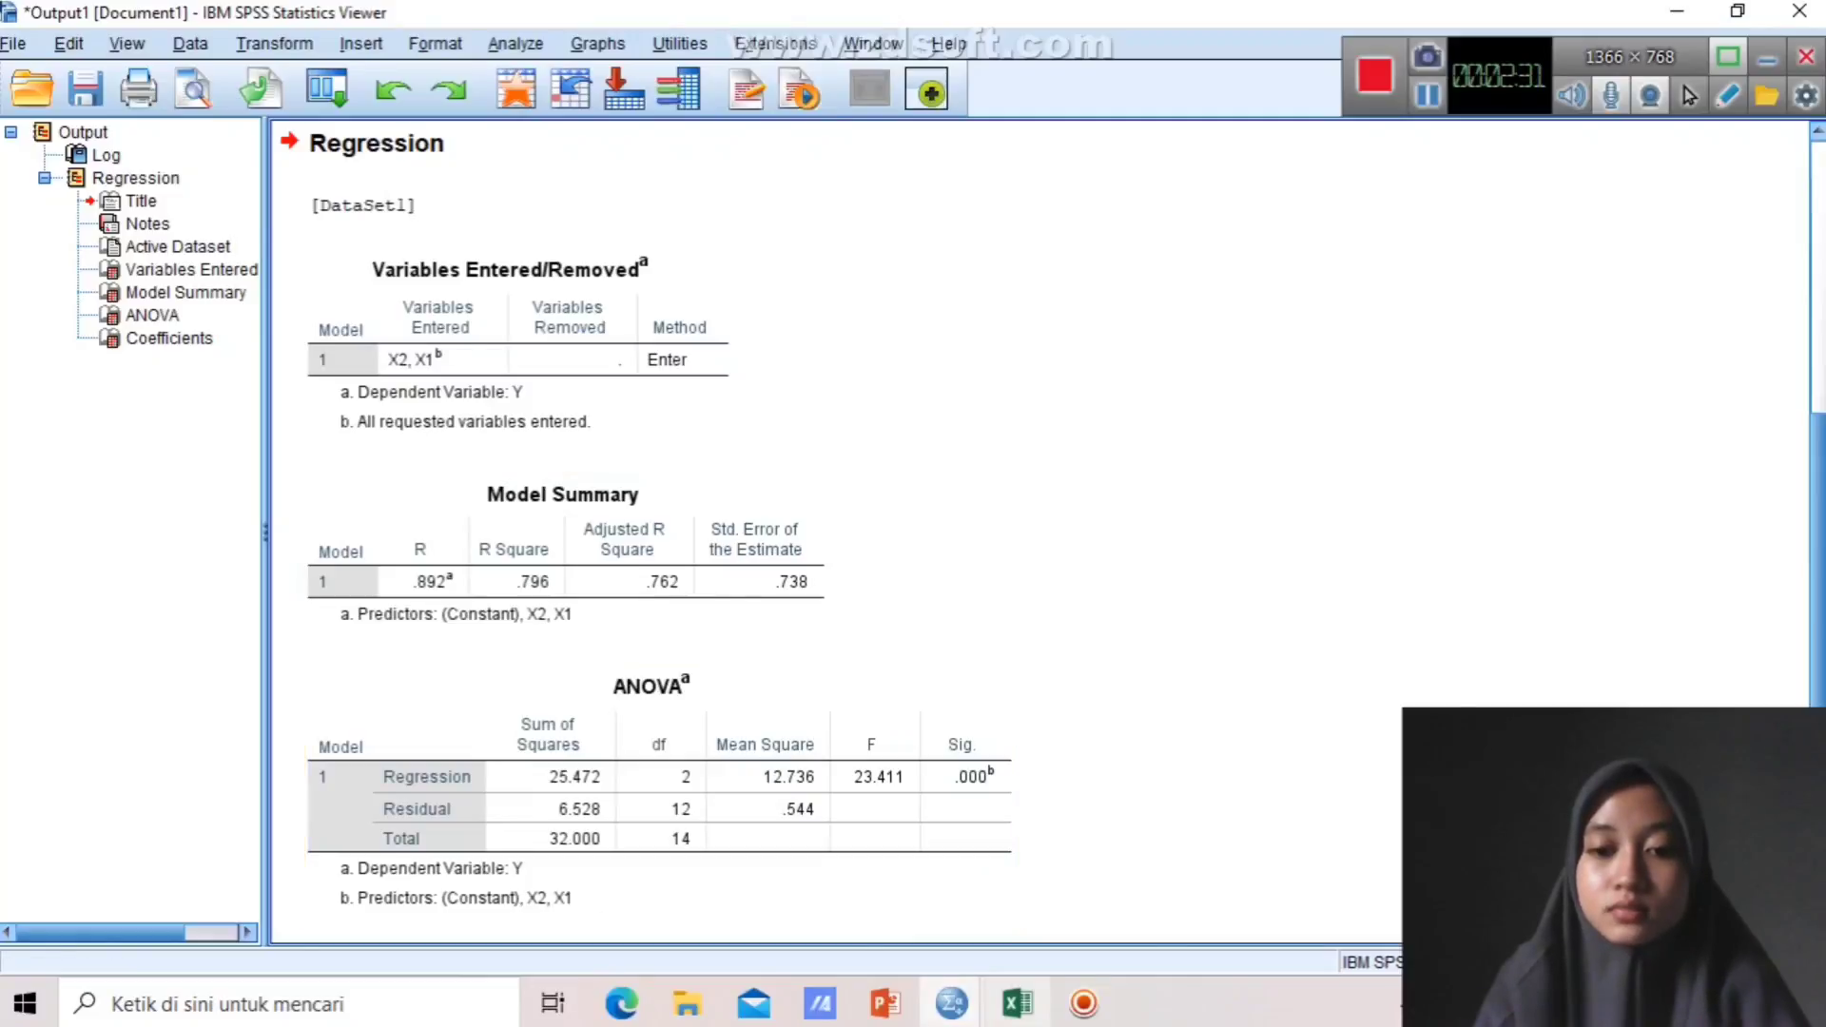
{"action": "mouse_move", "coordinate": [1018, 1003]}
{"action": "left_click", "coordinate": [1021, 856]}
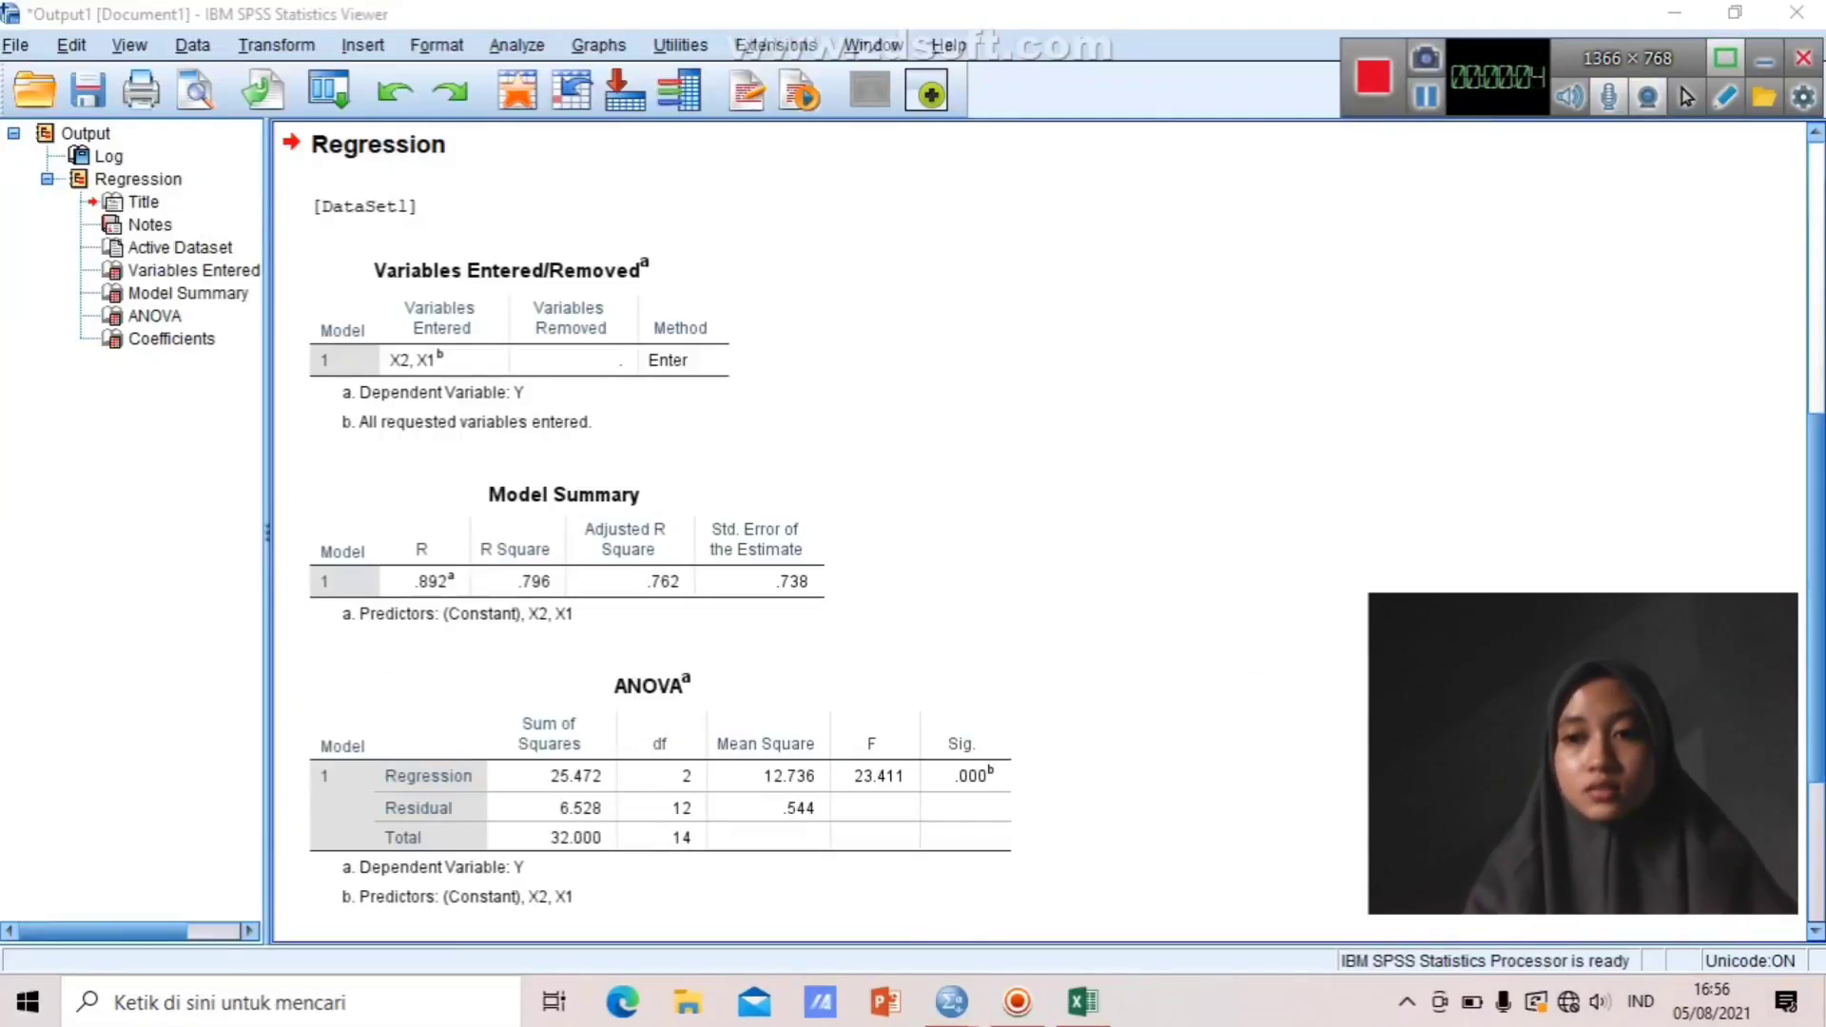
{"action": "scroll", "coordinate": [1036, 533], "scroll_direction": "down", "scroll_amount": 5}
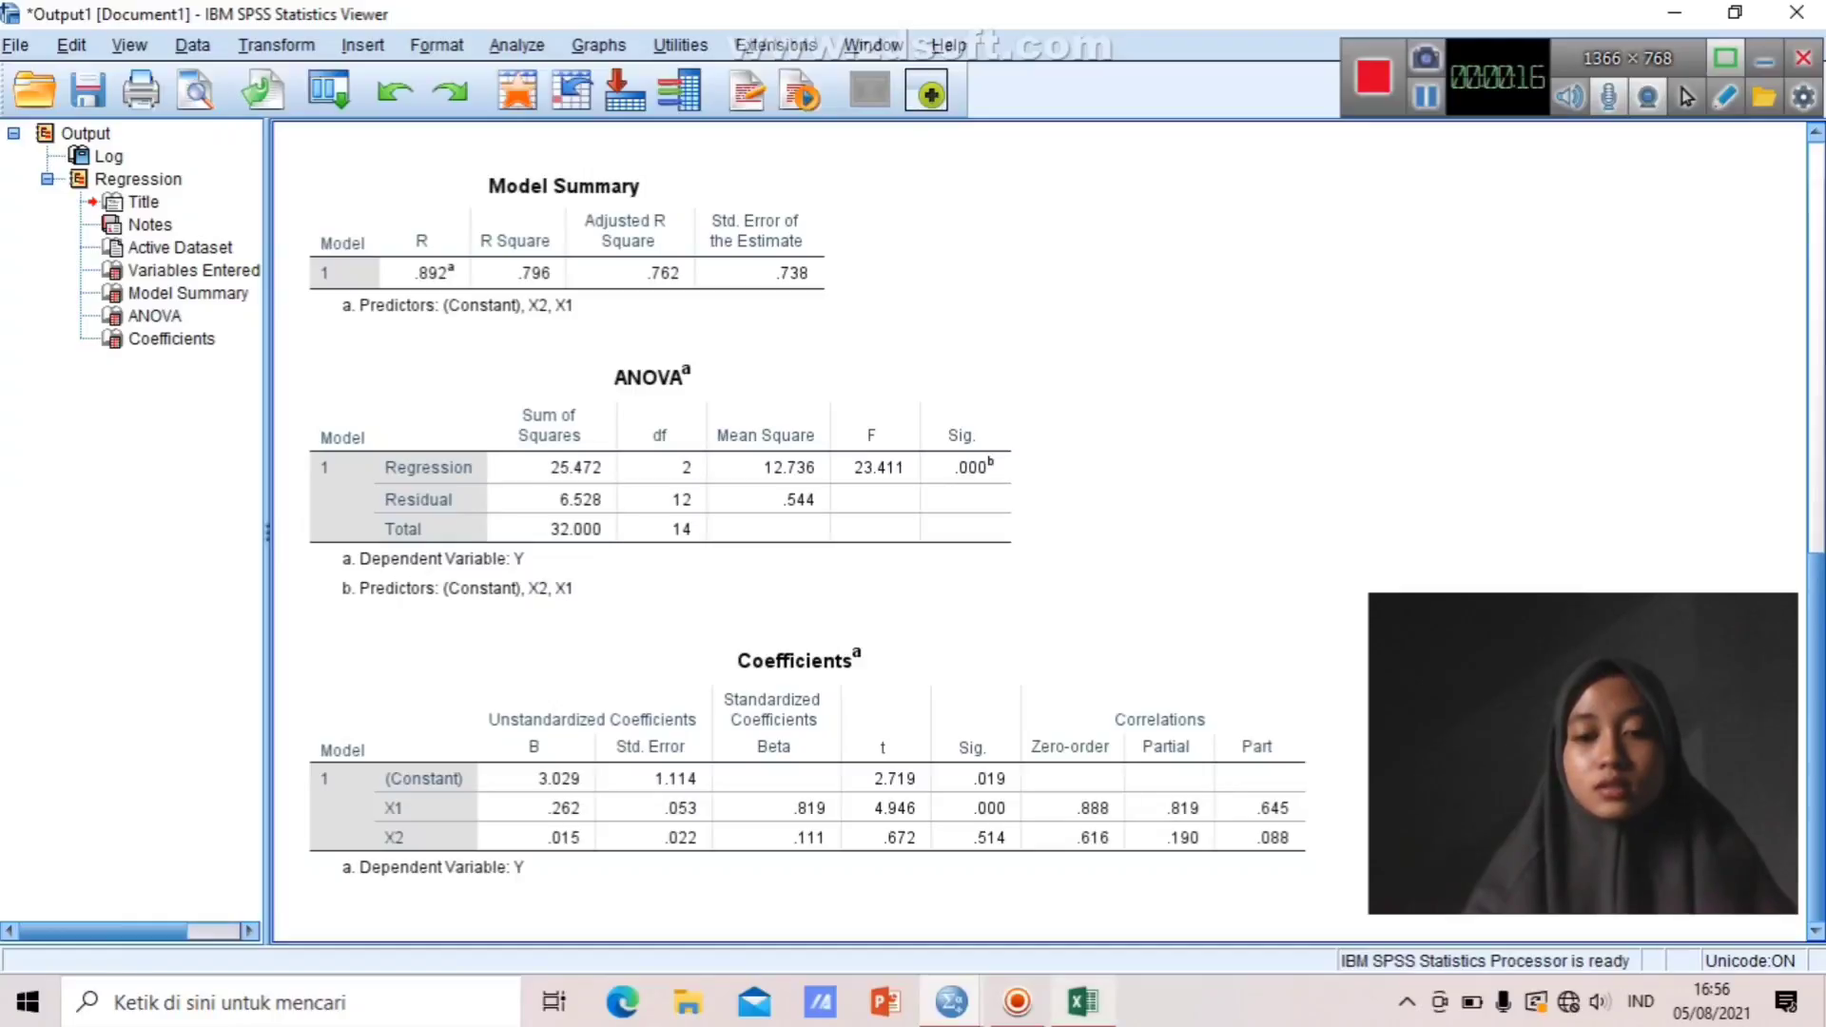
Switch to the Excel workbook Book1 and enter the Beta values 0,819 for X1 in B2 and 0,111 for X2 in B3.
{"action": "key", "text": "alt+Tab"}
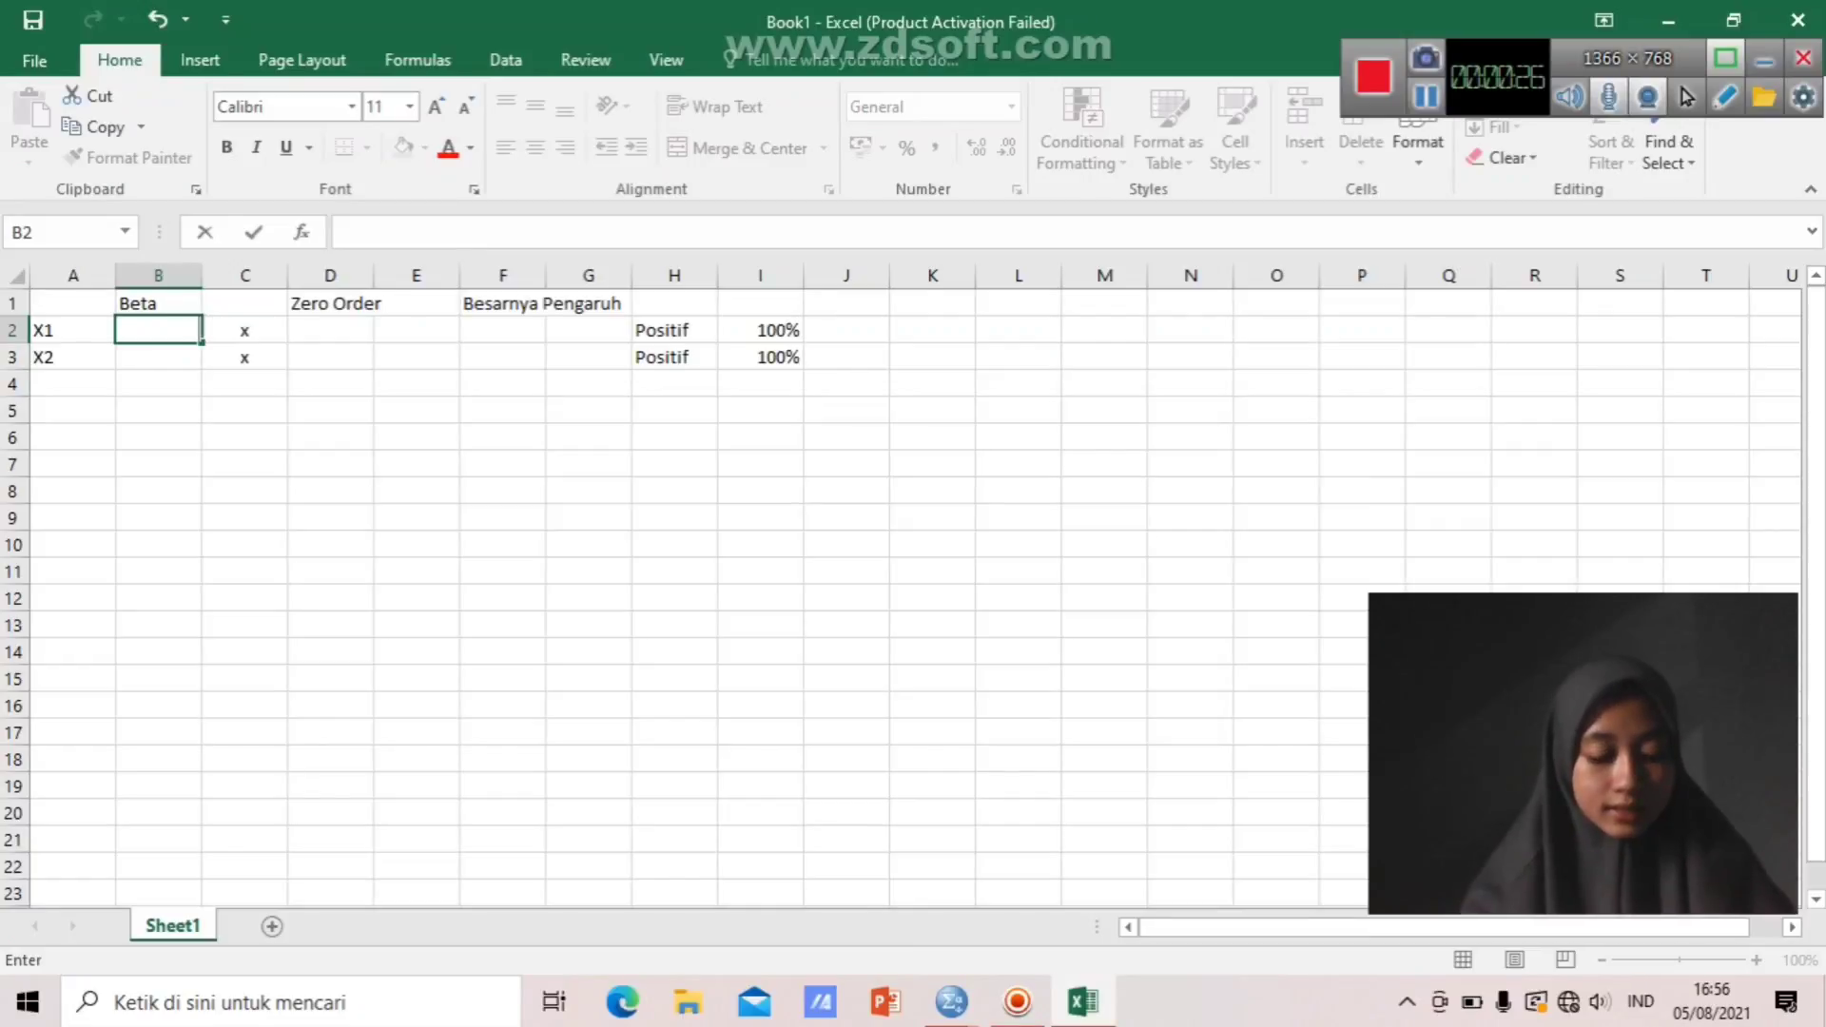
{"action": "key", "text": "F2"}
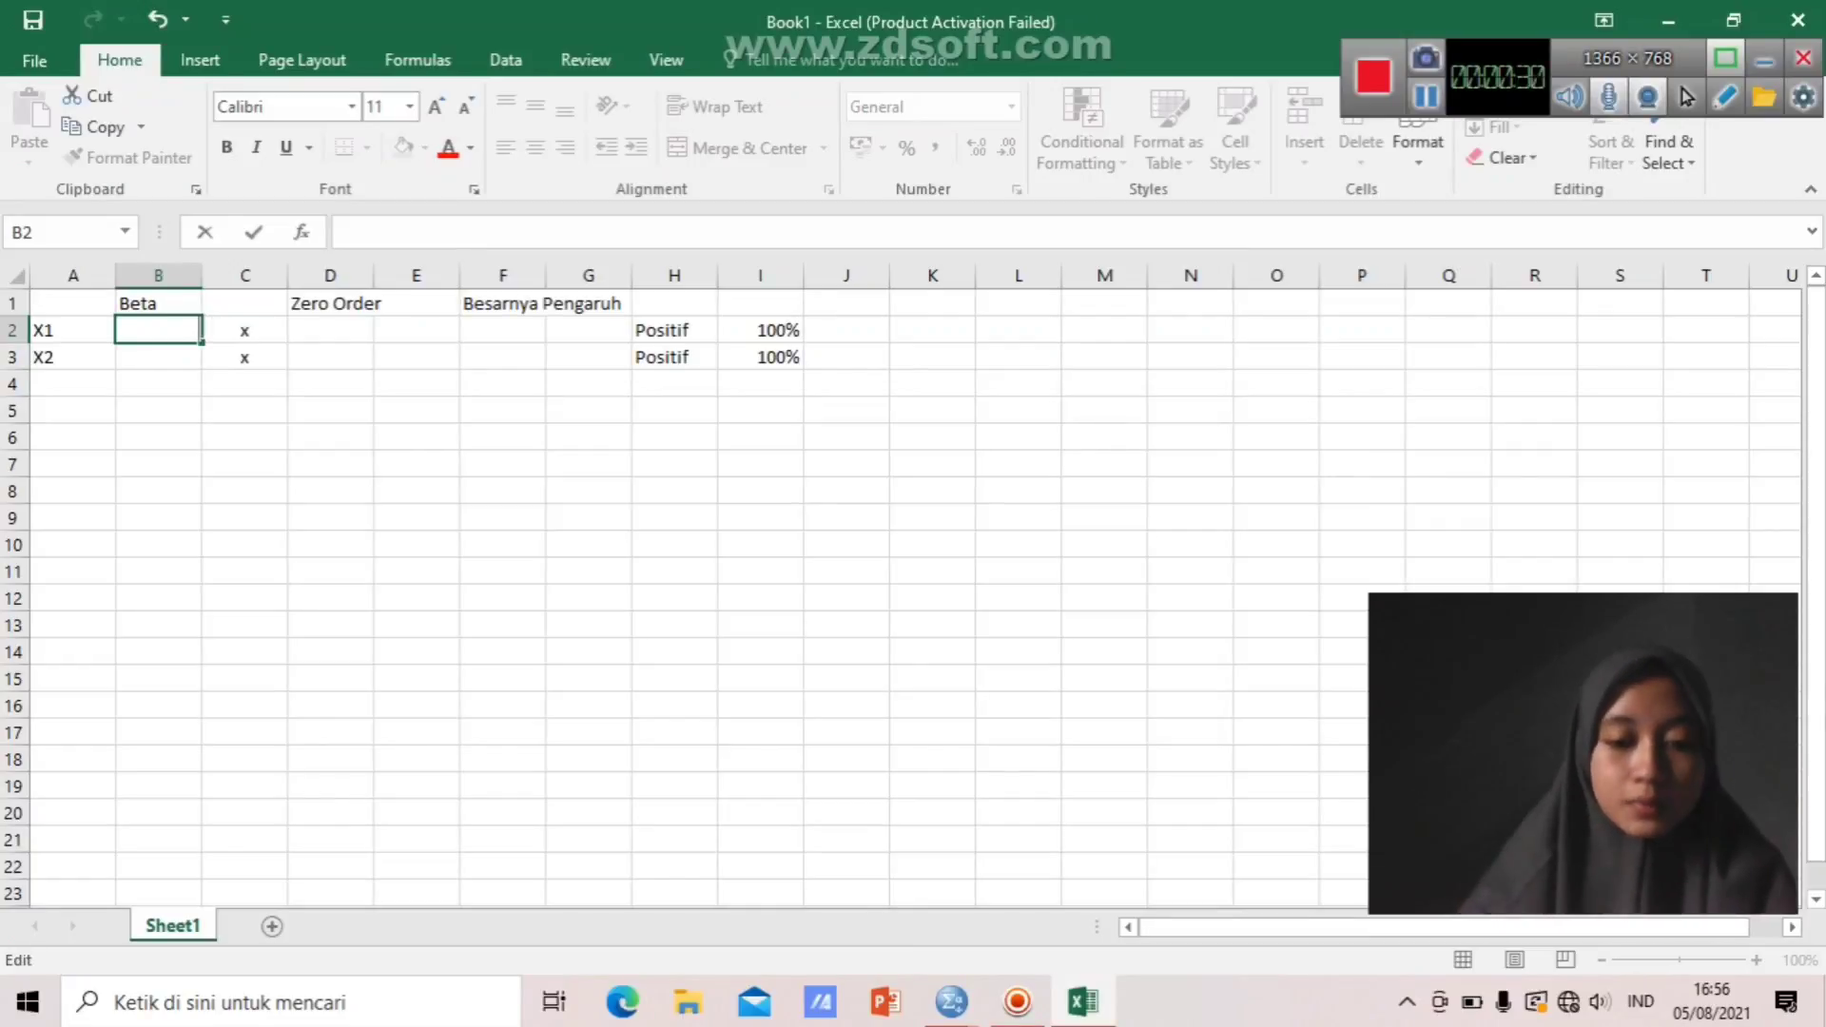
{"action": "type", "text": "0"}
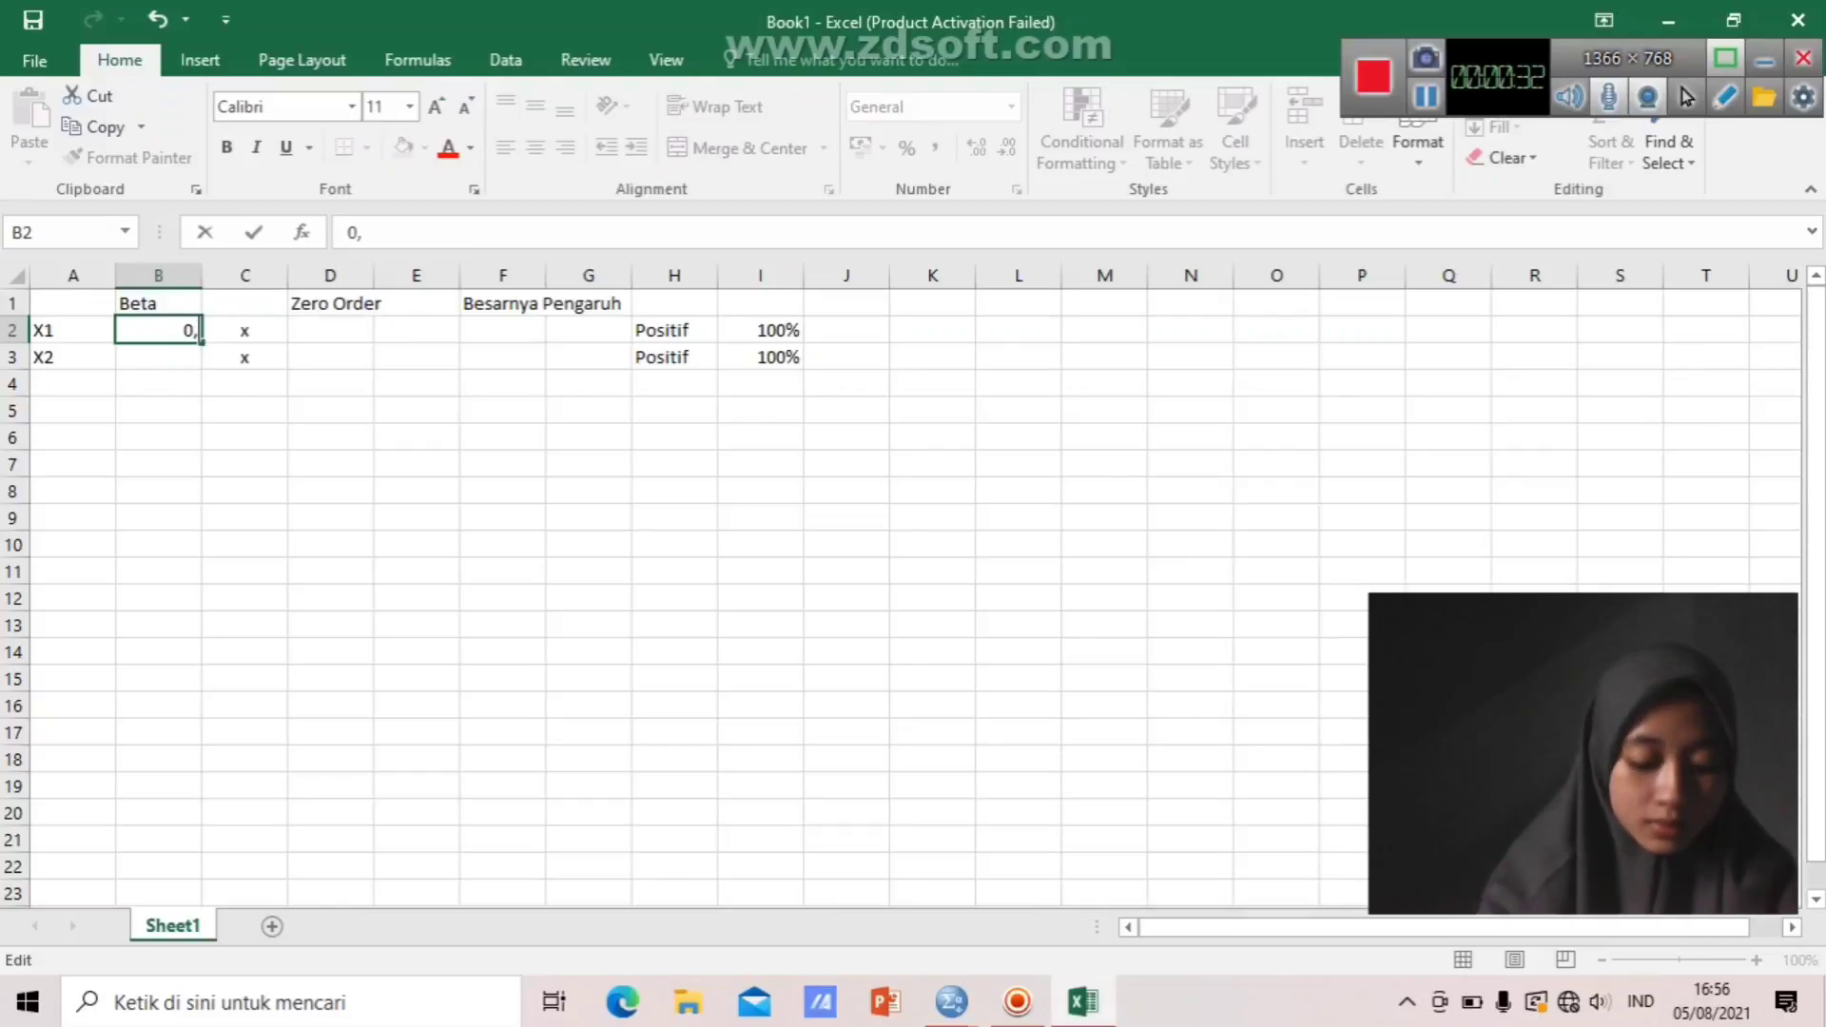
{"action": "type", "text": ",819"}
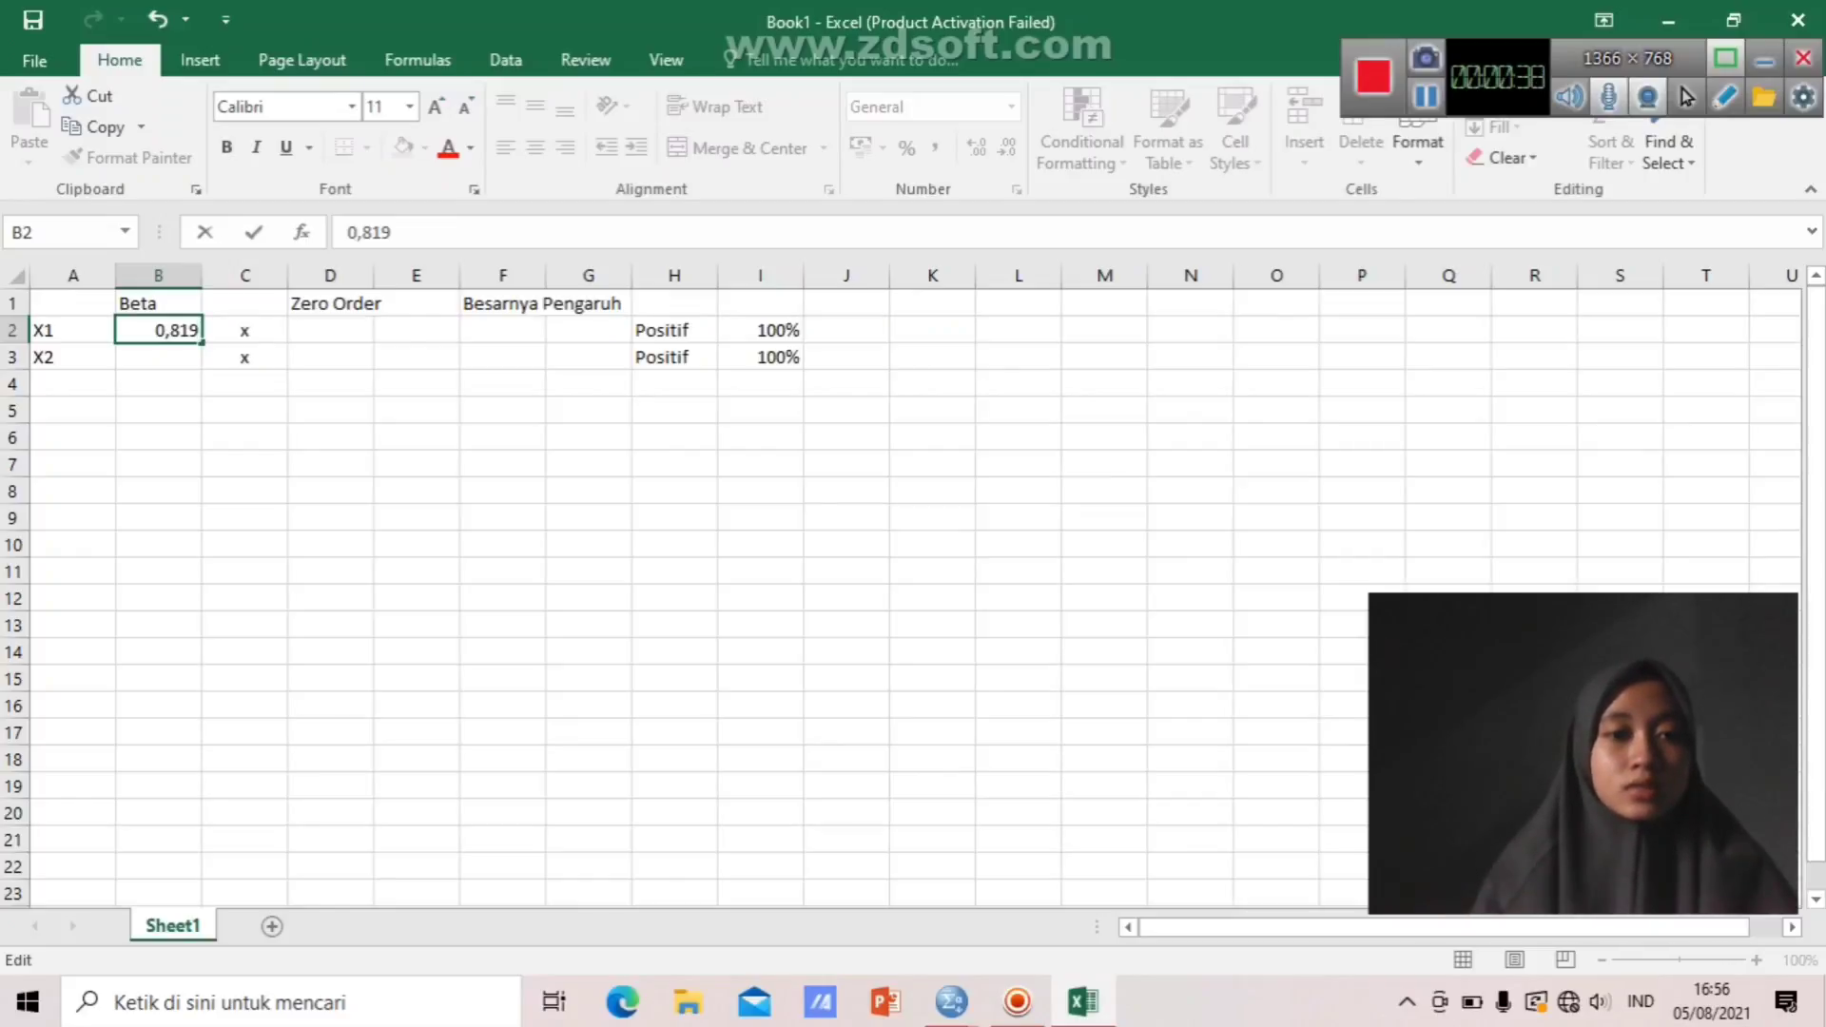
{"action": "key", "text": "Return"}
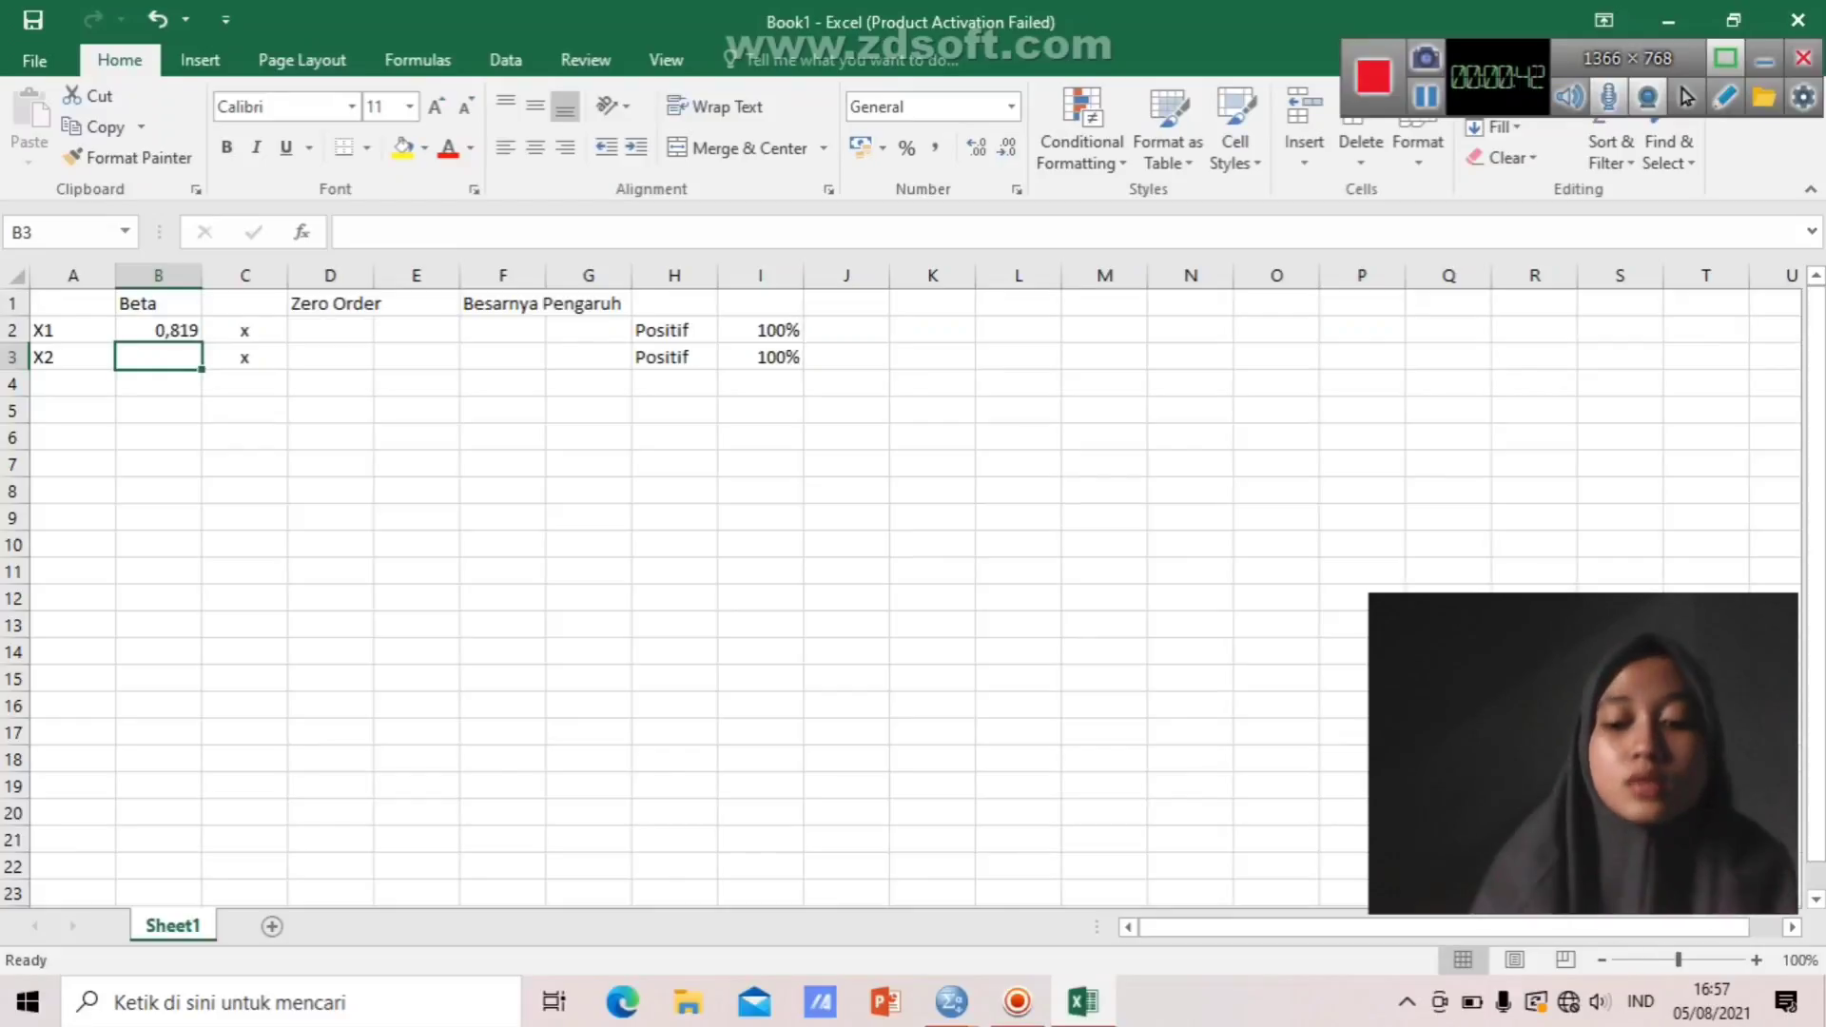
{"action": "type", "text": "0,111"}
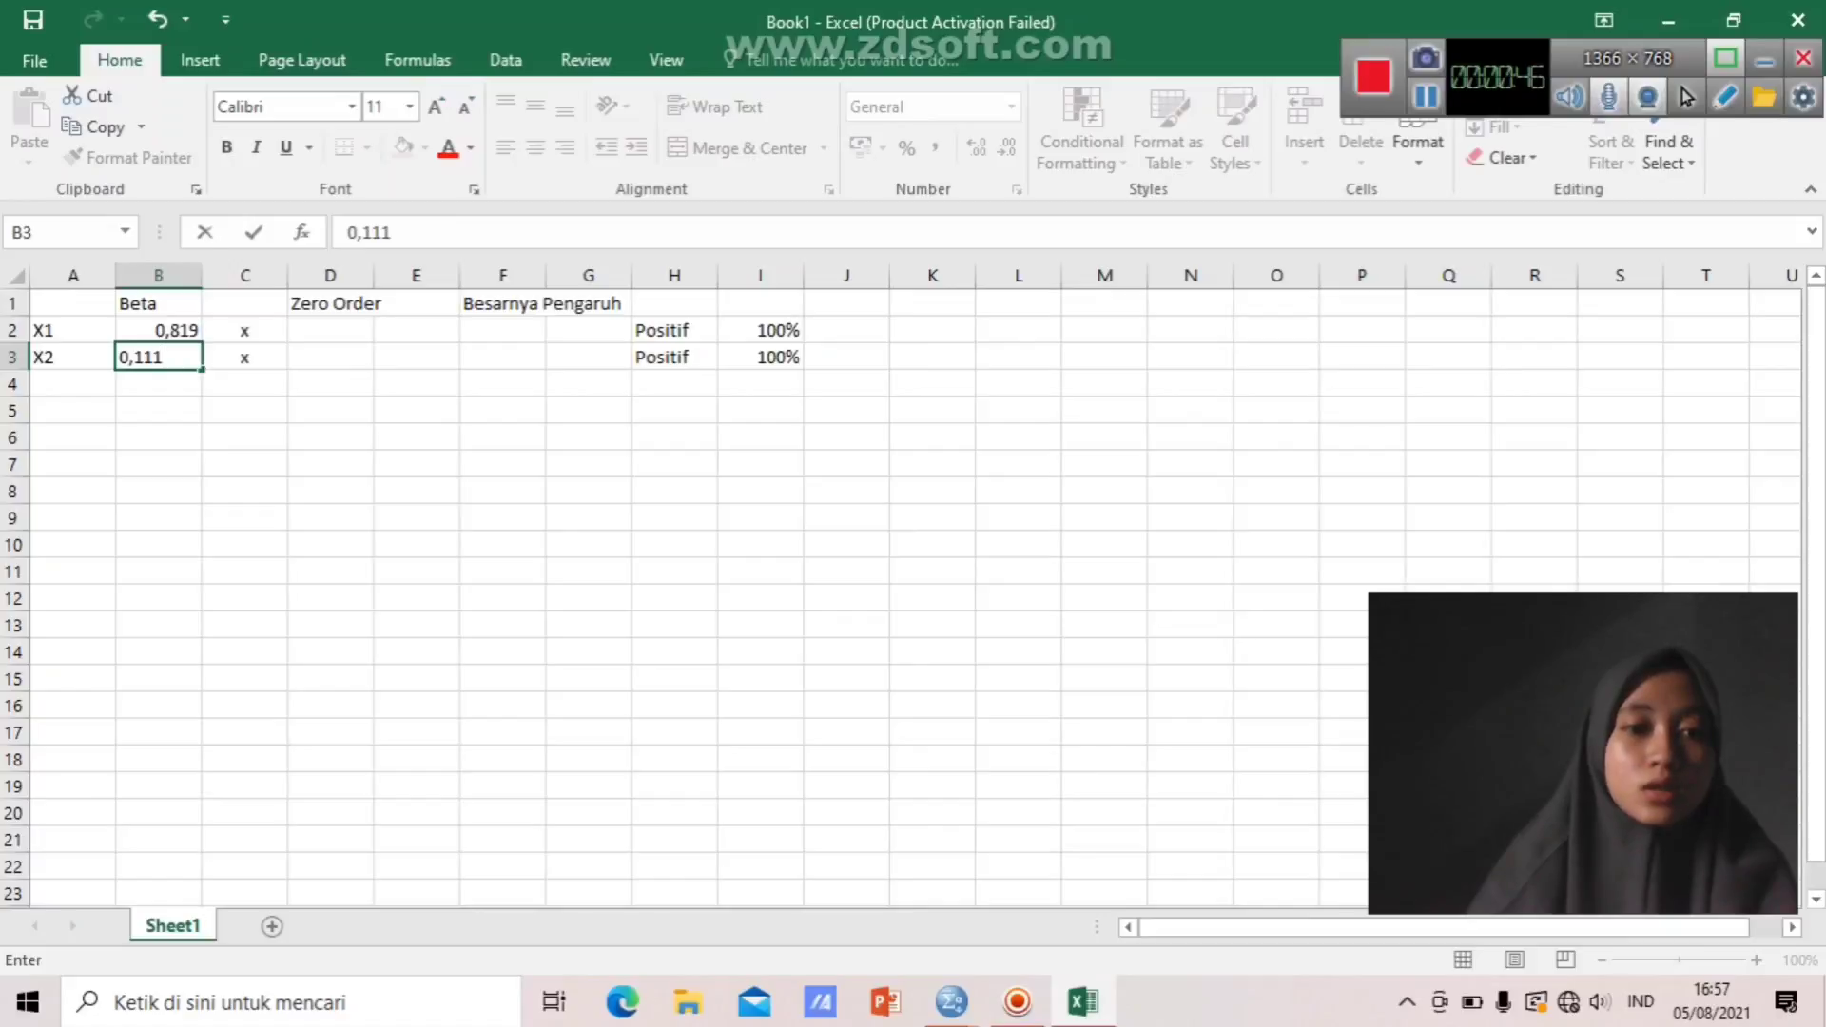
Enter the zero-order correlations 0,888 for X1 in D2 and 0,616 for X2 in D3.
{"action": "left_click", "coordinate": [330, 330]}
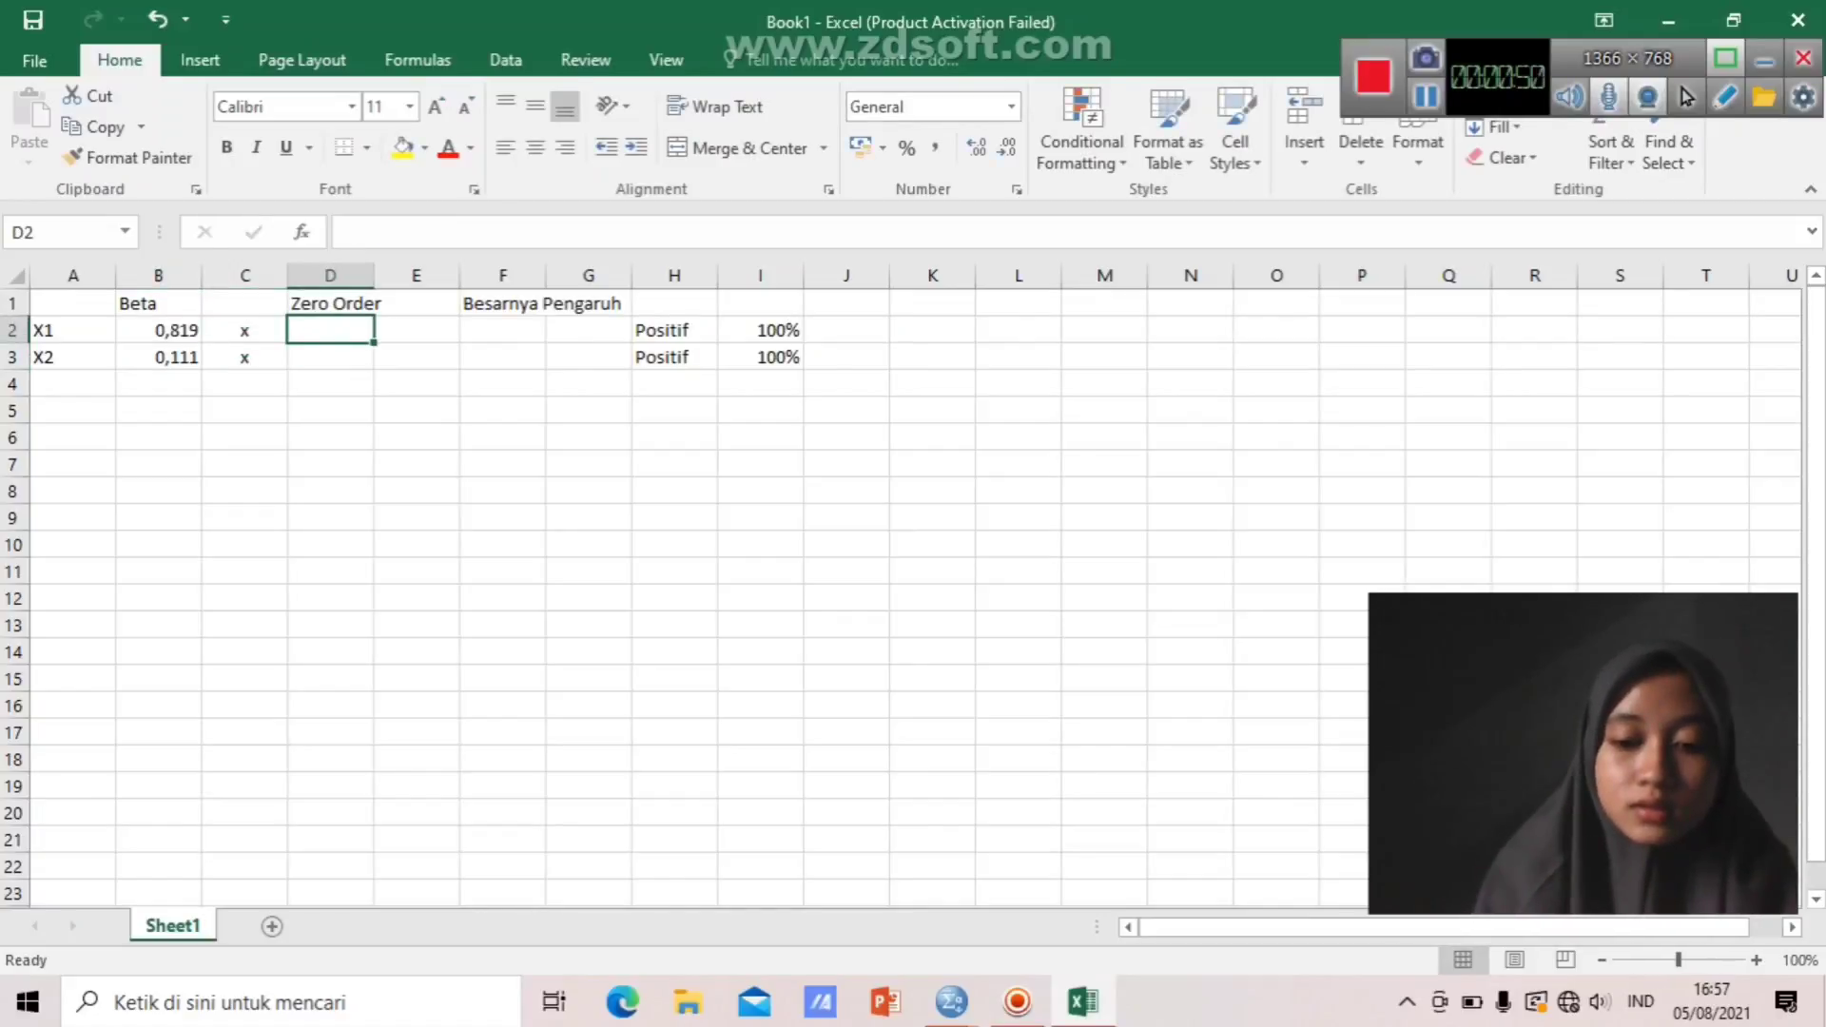
{"action": "type", "text": "0"}
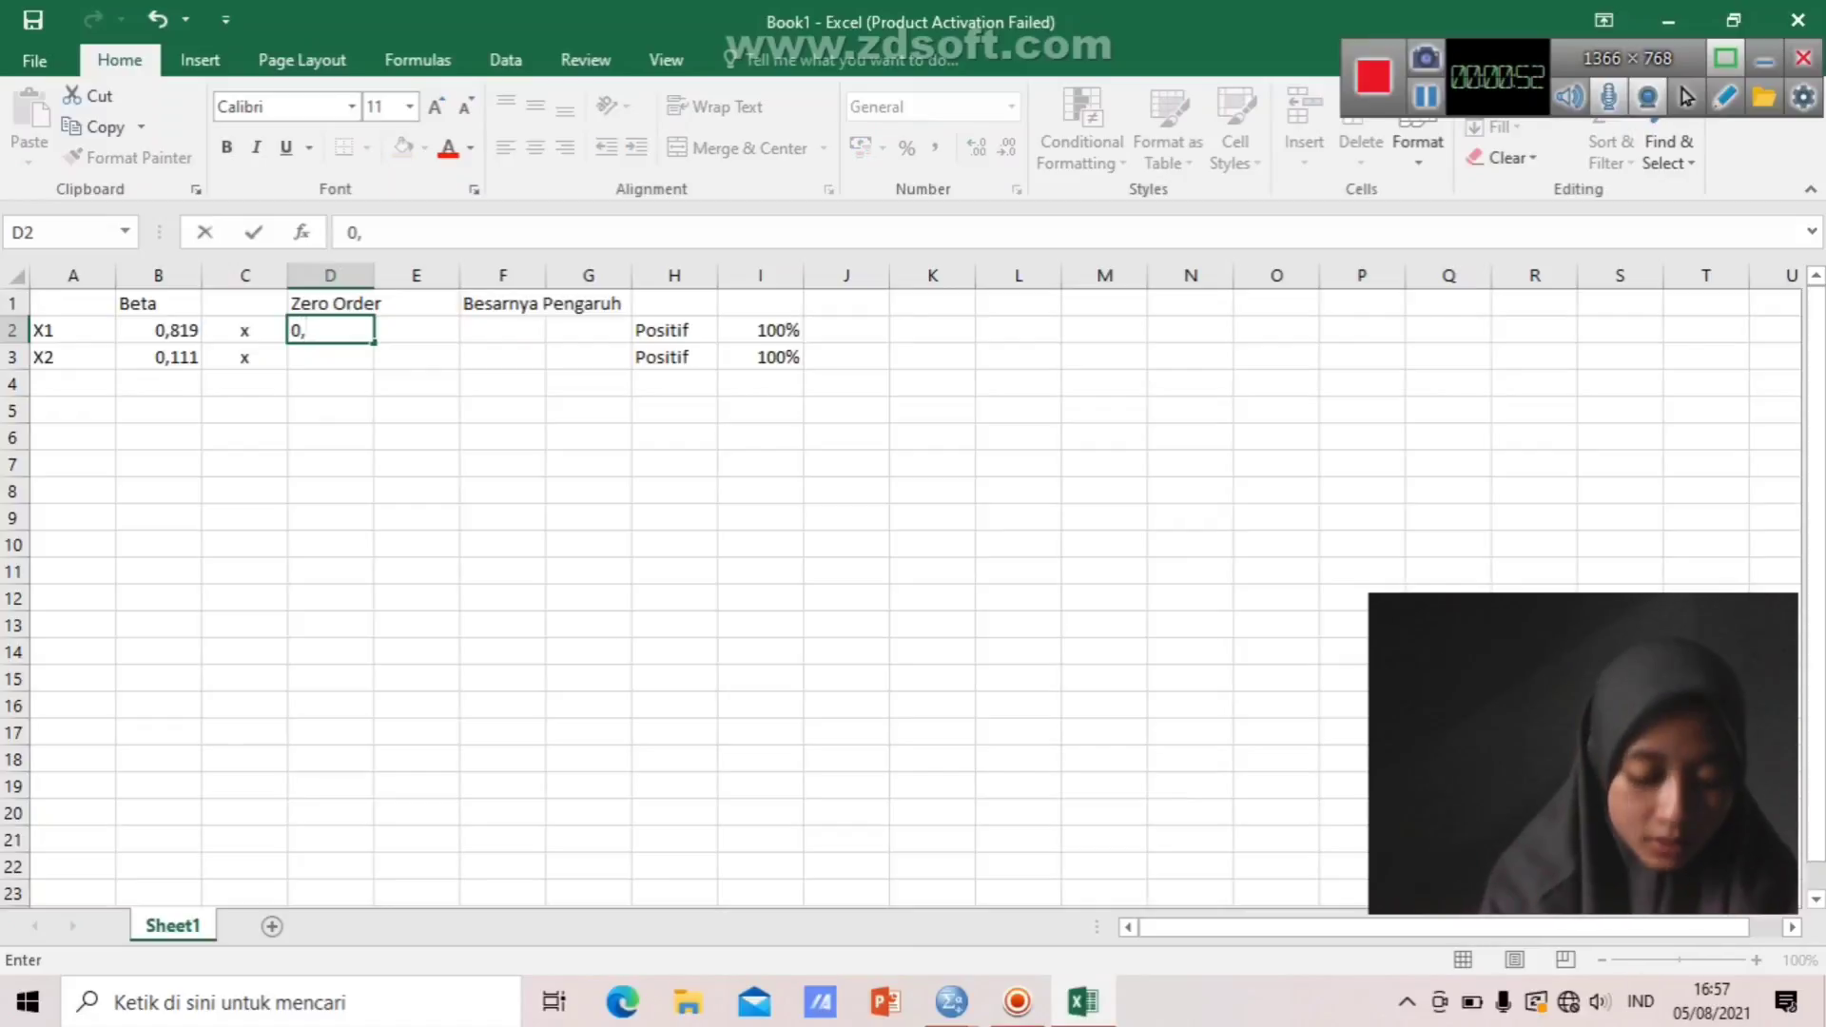
{"action": "type", "text": ",888"}
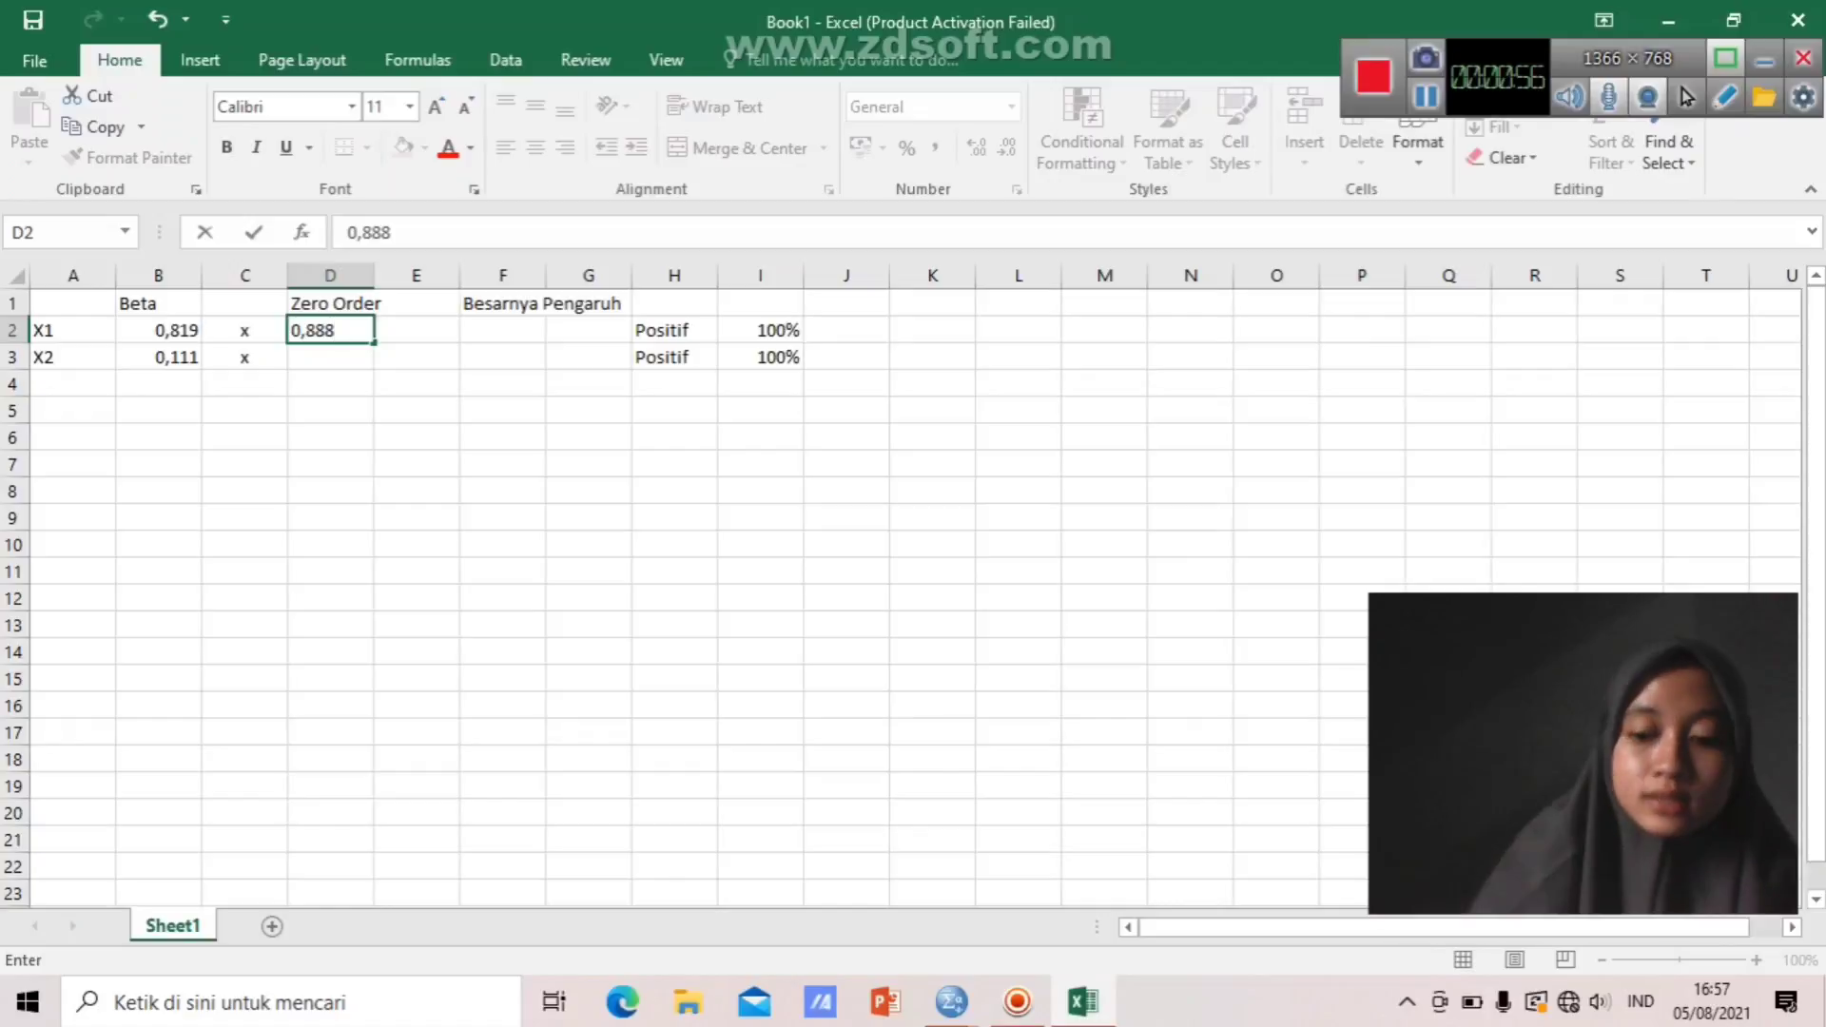
{"action": "key", "text": "Return"}
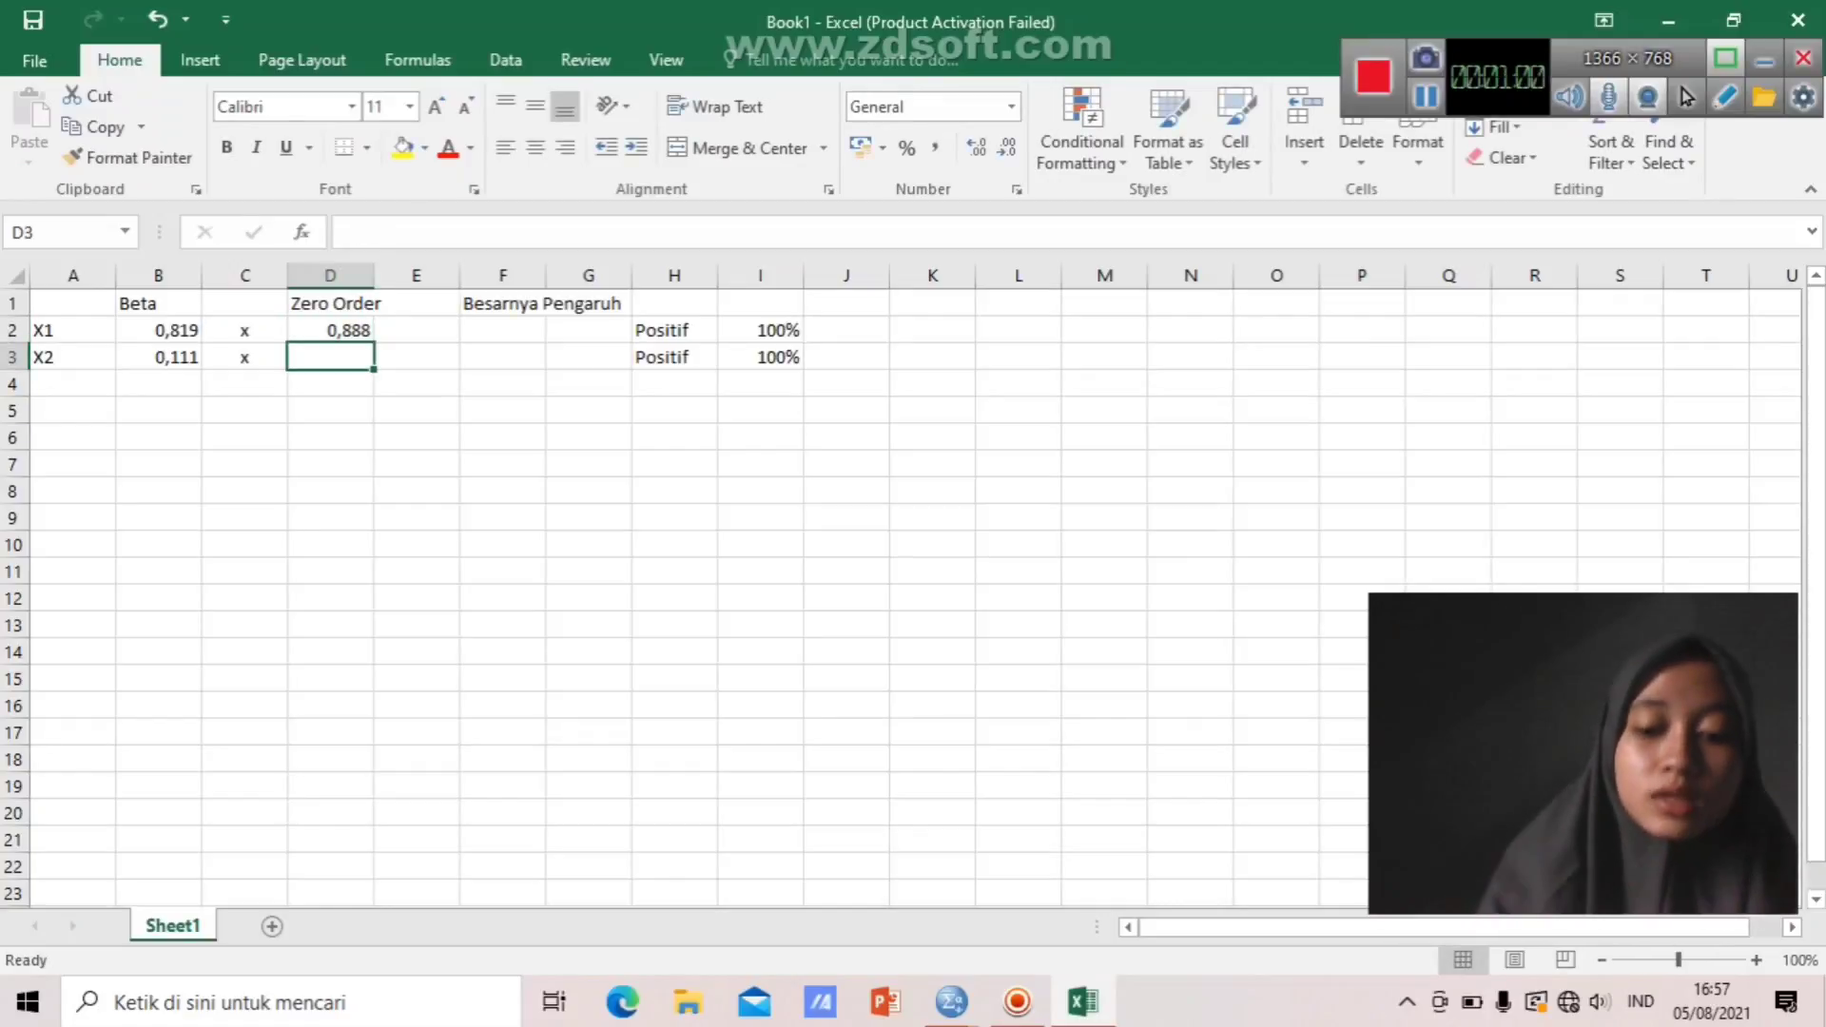
{"action": "type", "text": "0,6"}
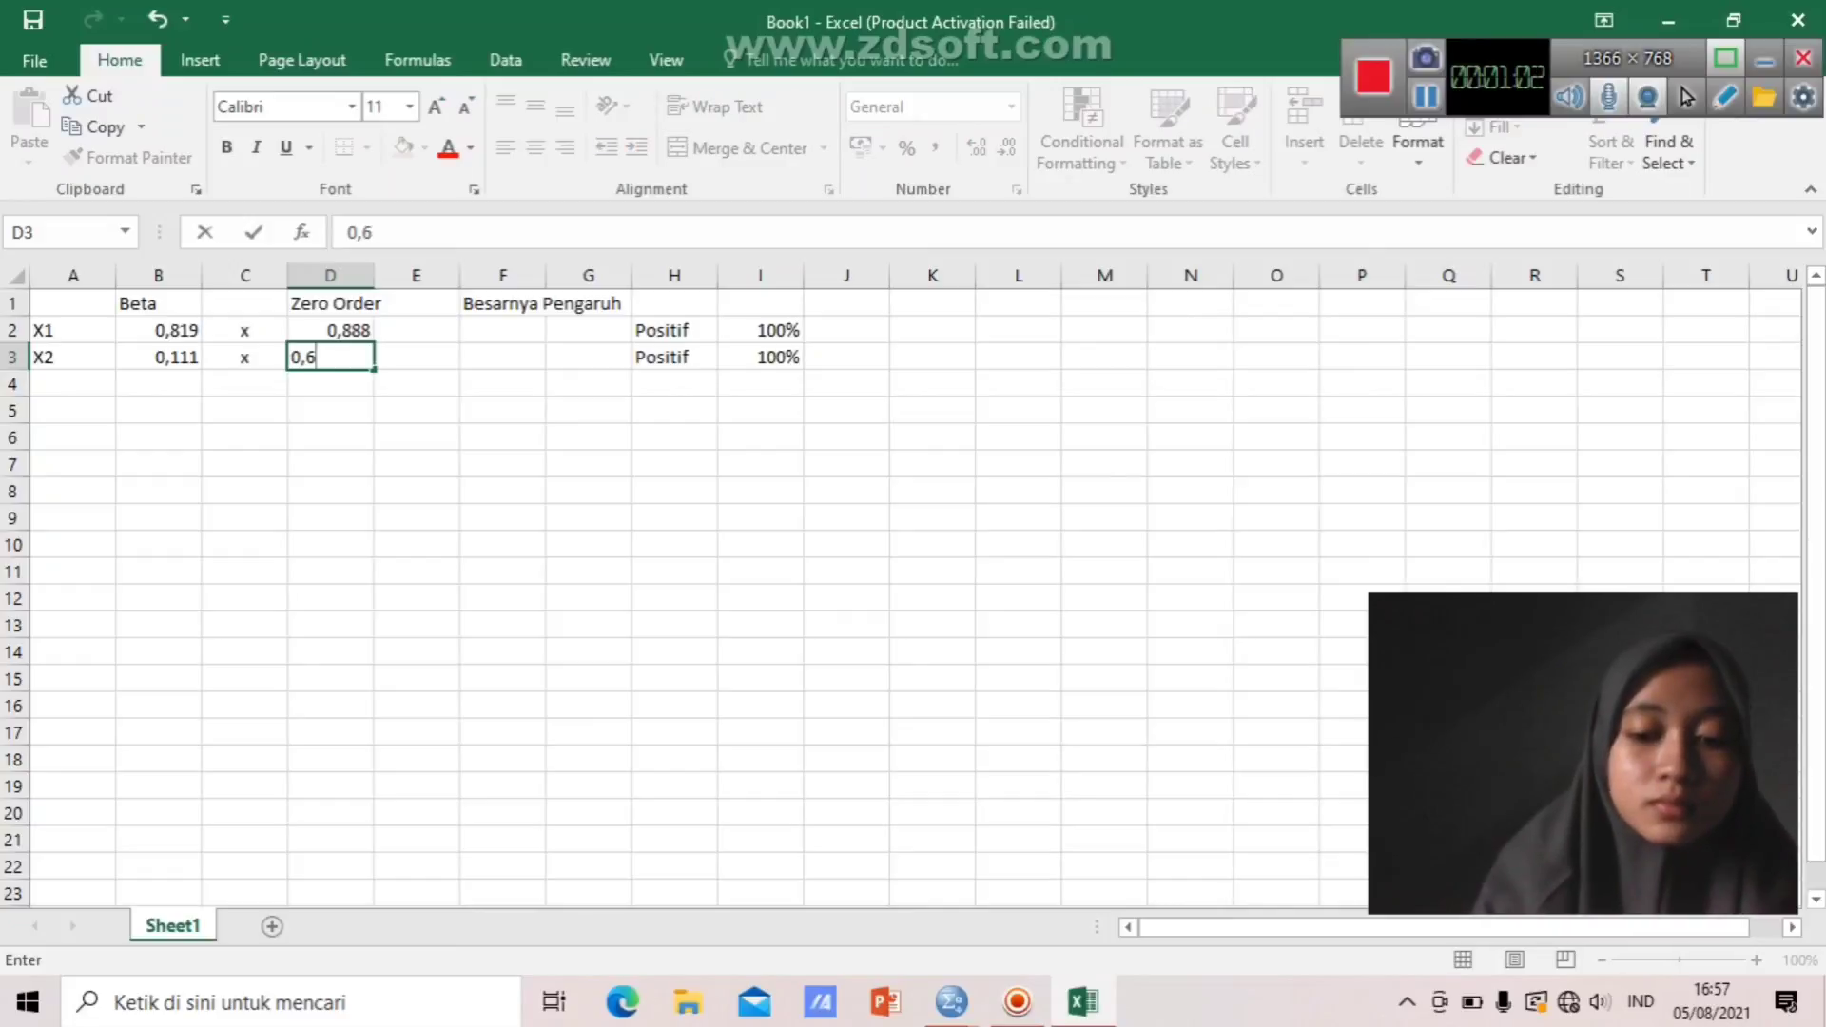
{"action": "type", "text": "16"}
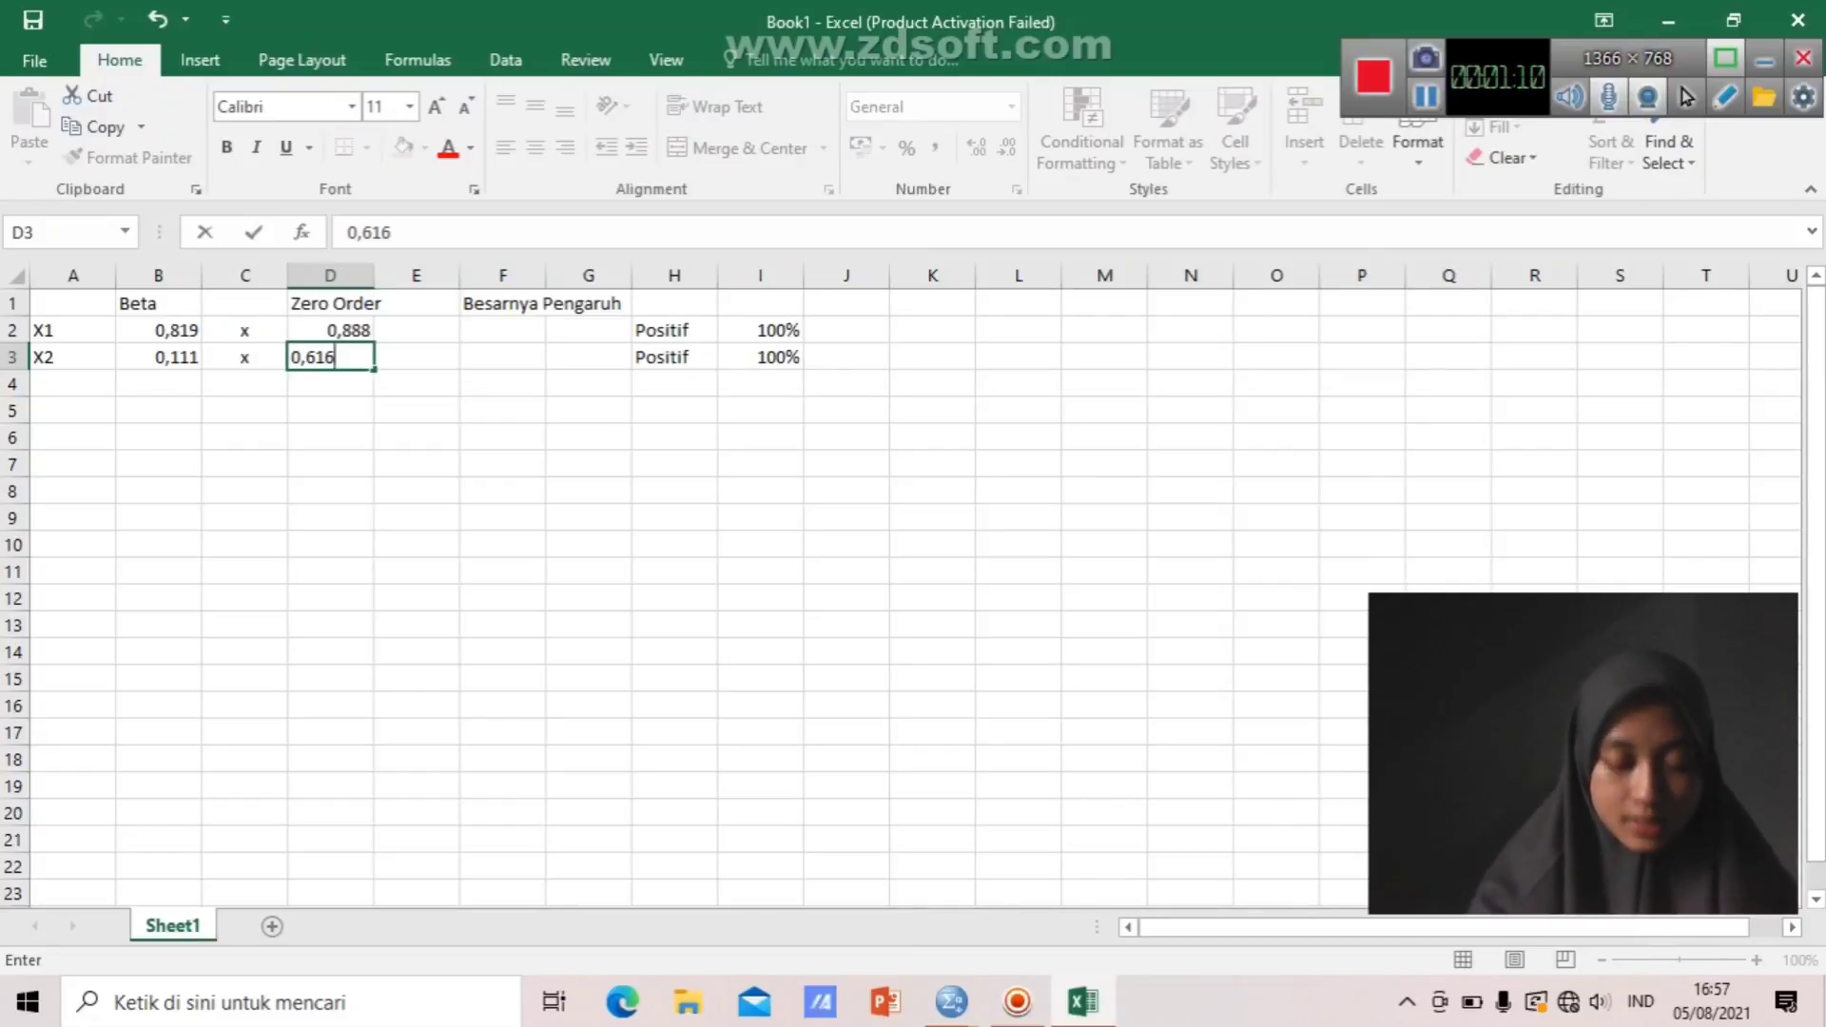
{"action": "left_click", "coordinate": [502, 330]}
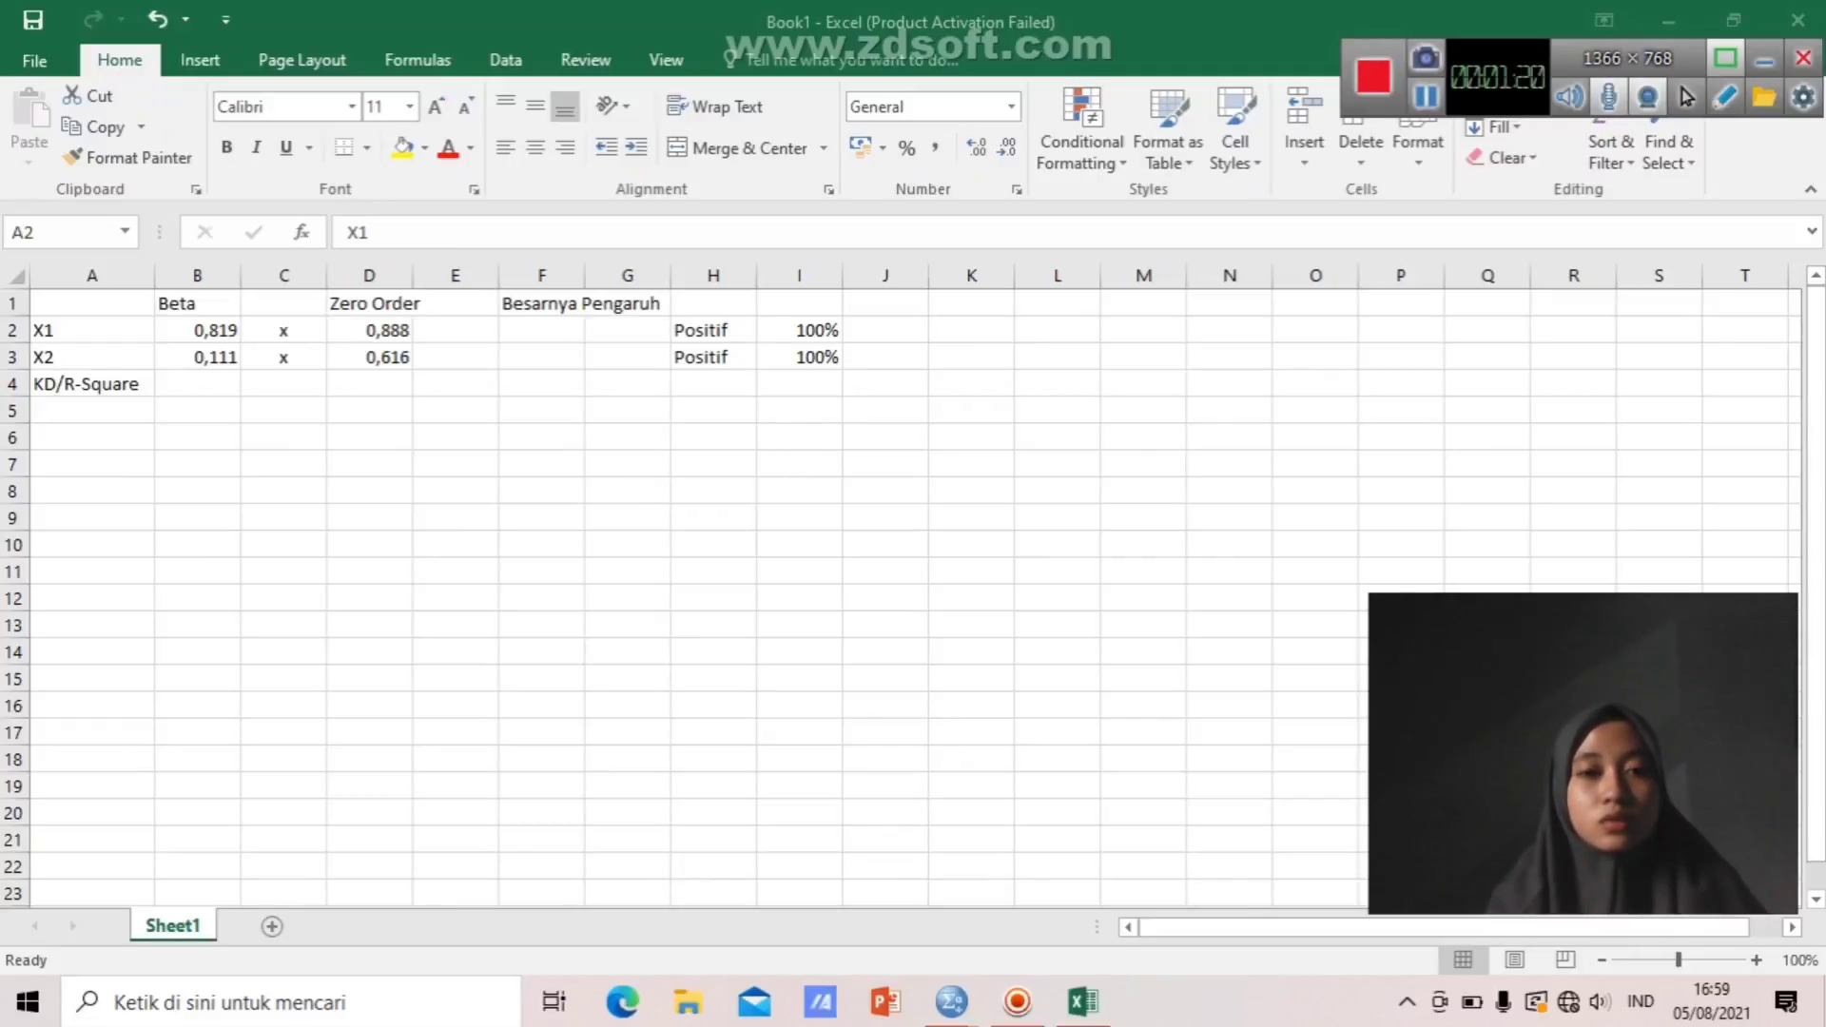
Calculate the influence of X1 in F2 with the formula =B2*D2.
{"action": "left_click", "coordinate": [541, 330]}
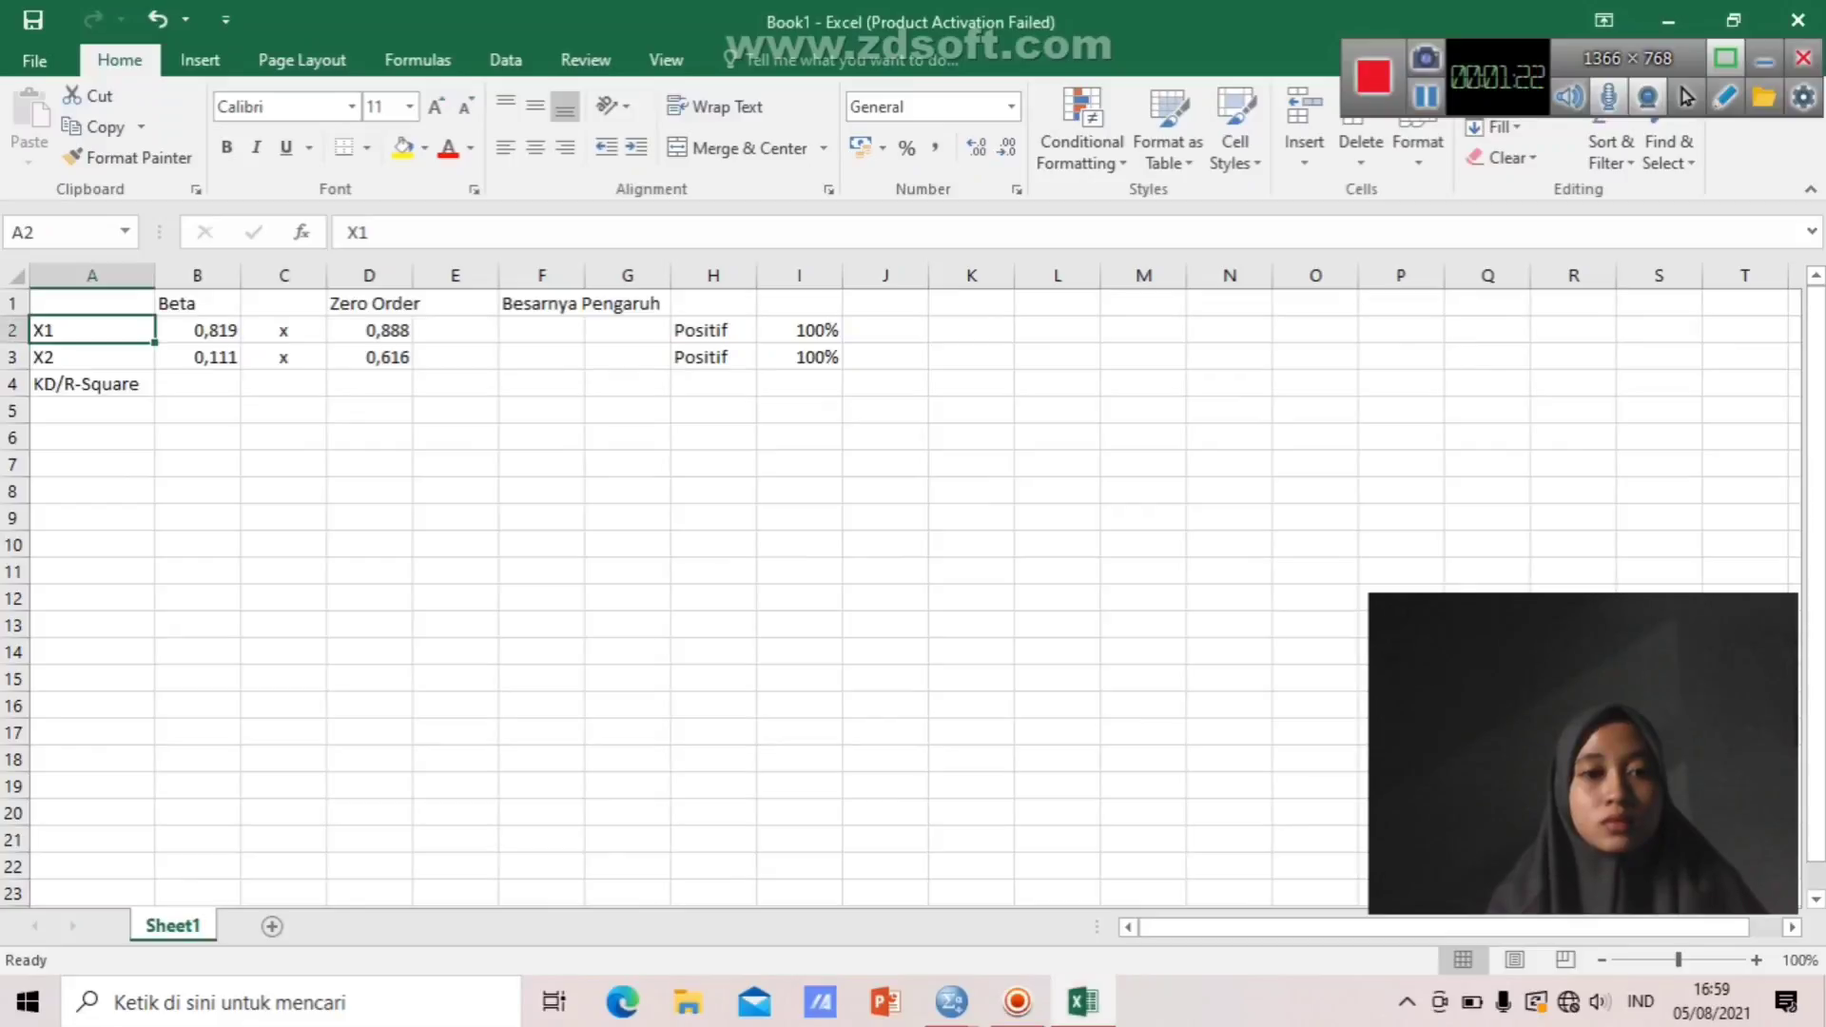
{"action": "left_click", "coordinate": [541, 330]}
{"action": "type", "text": "="}
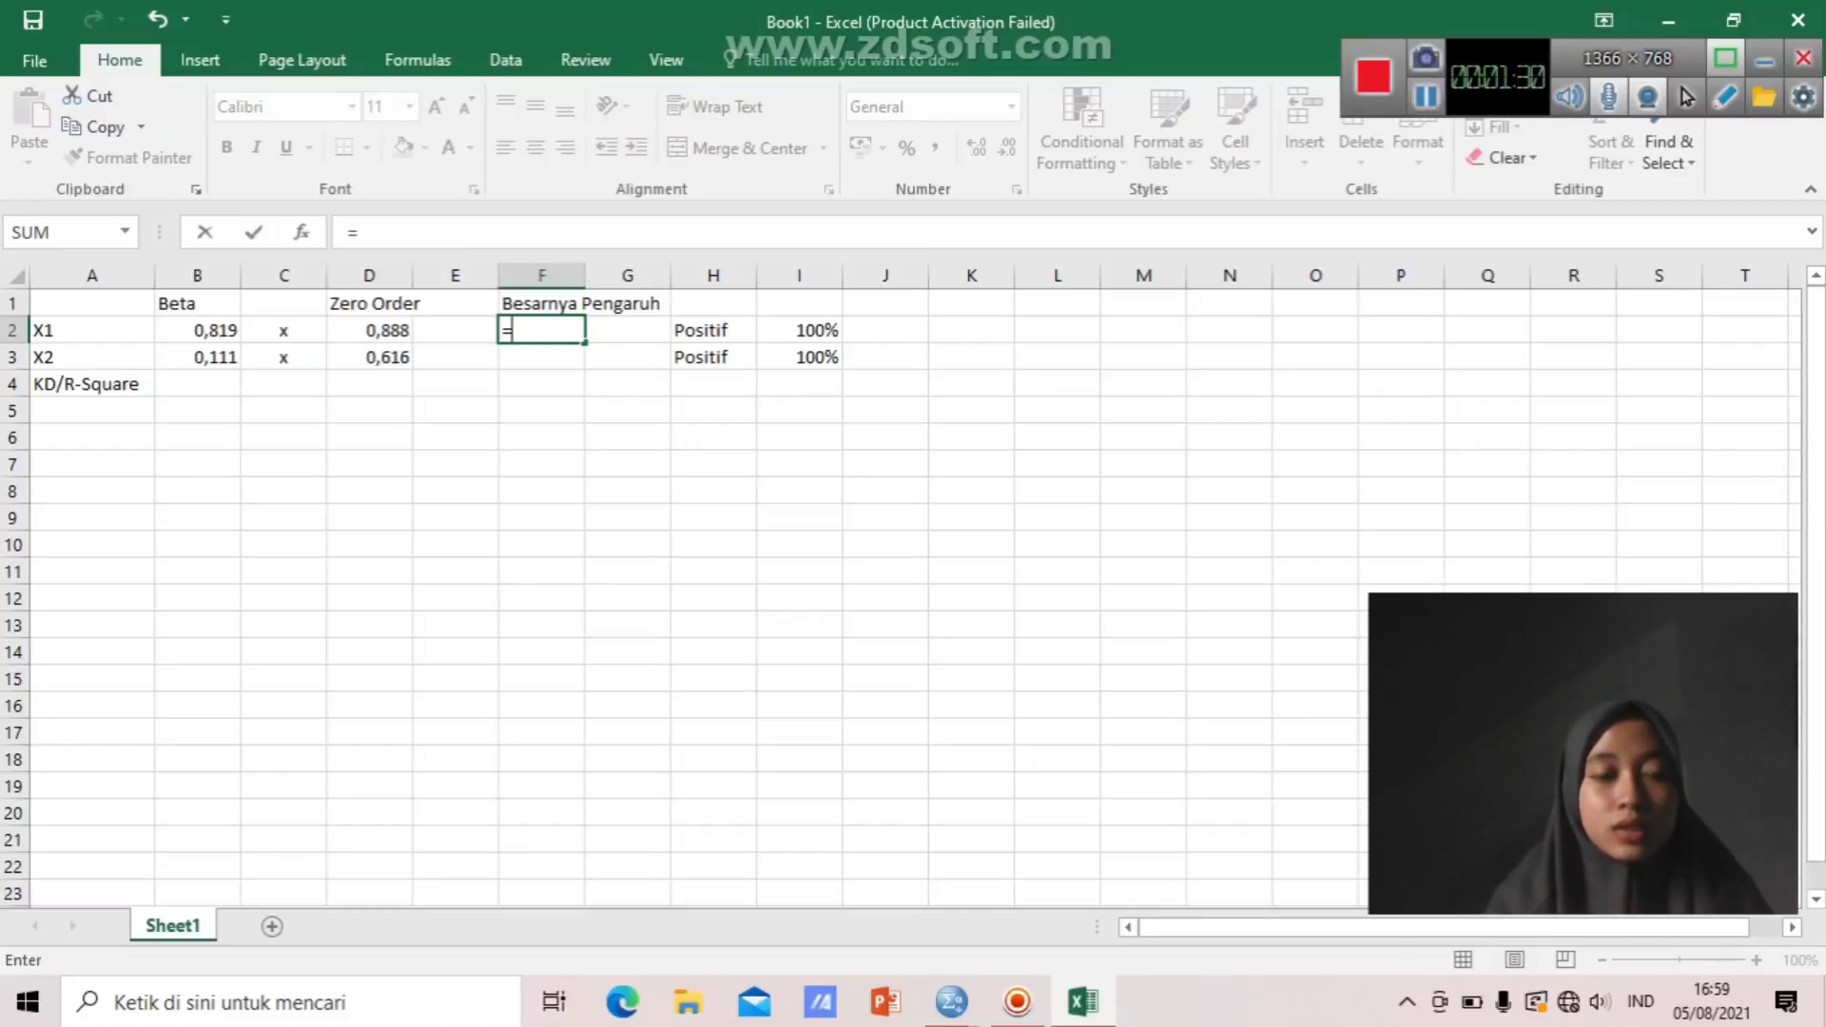
{"action": "left_click", "coordinate": [198, 329]}
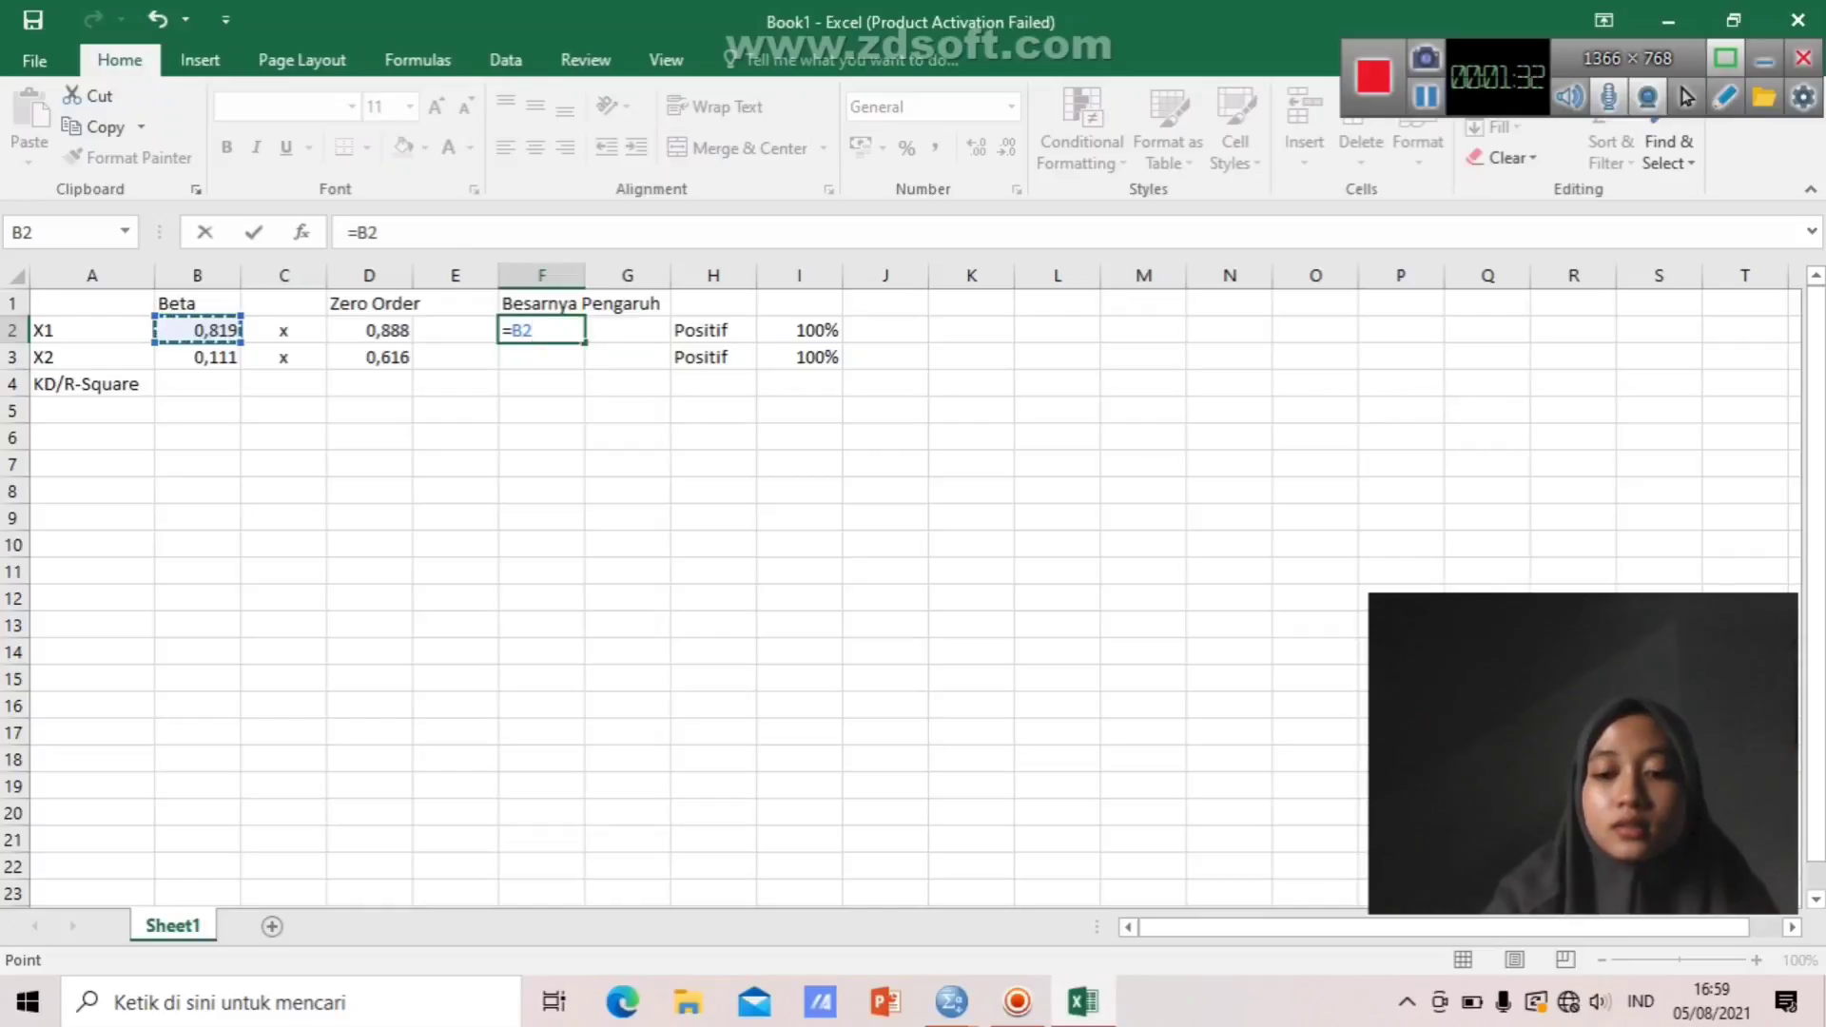
{"action": "type", "text": "*"}
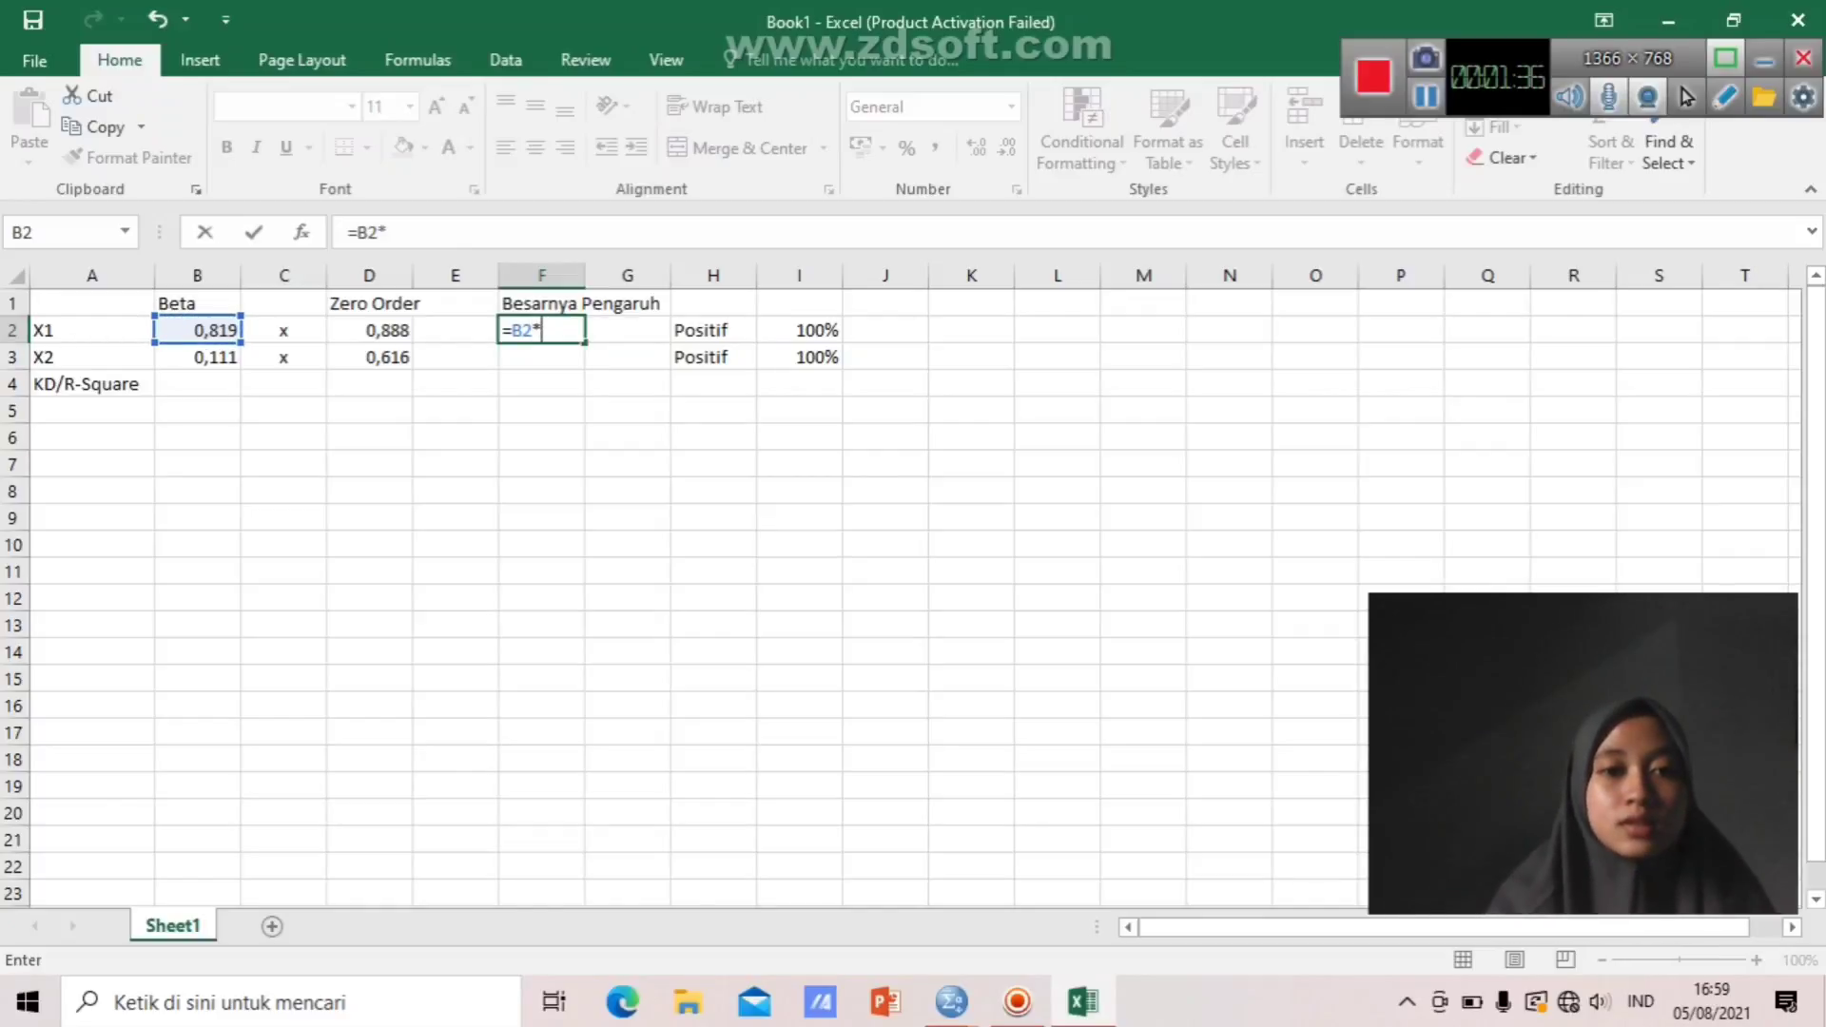
{"action": "left_click", "coordinate": [369, 330]}
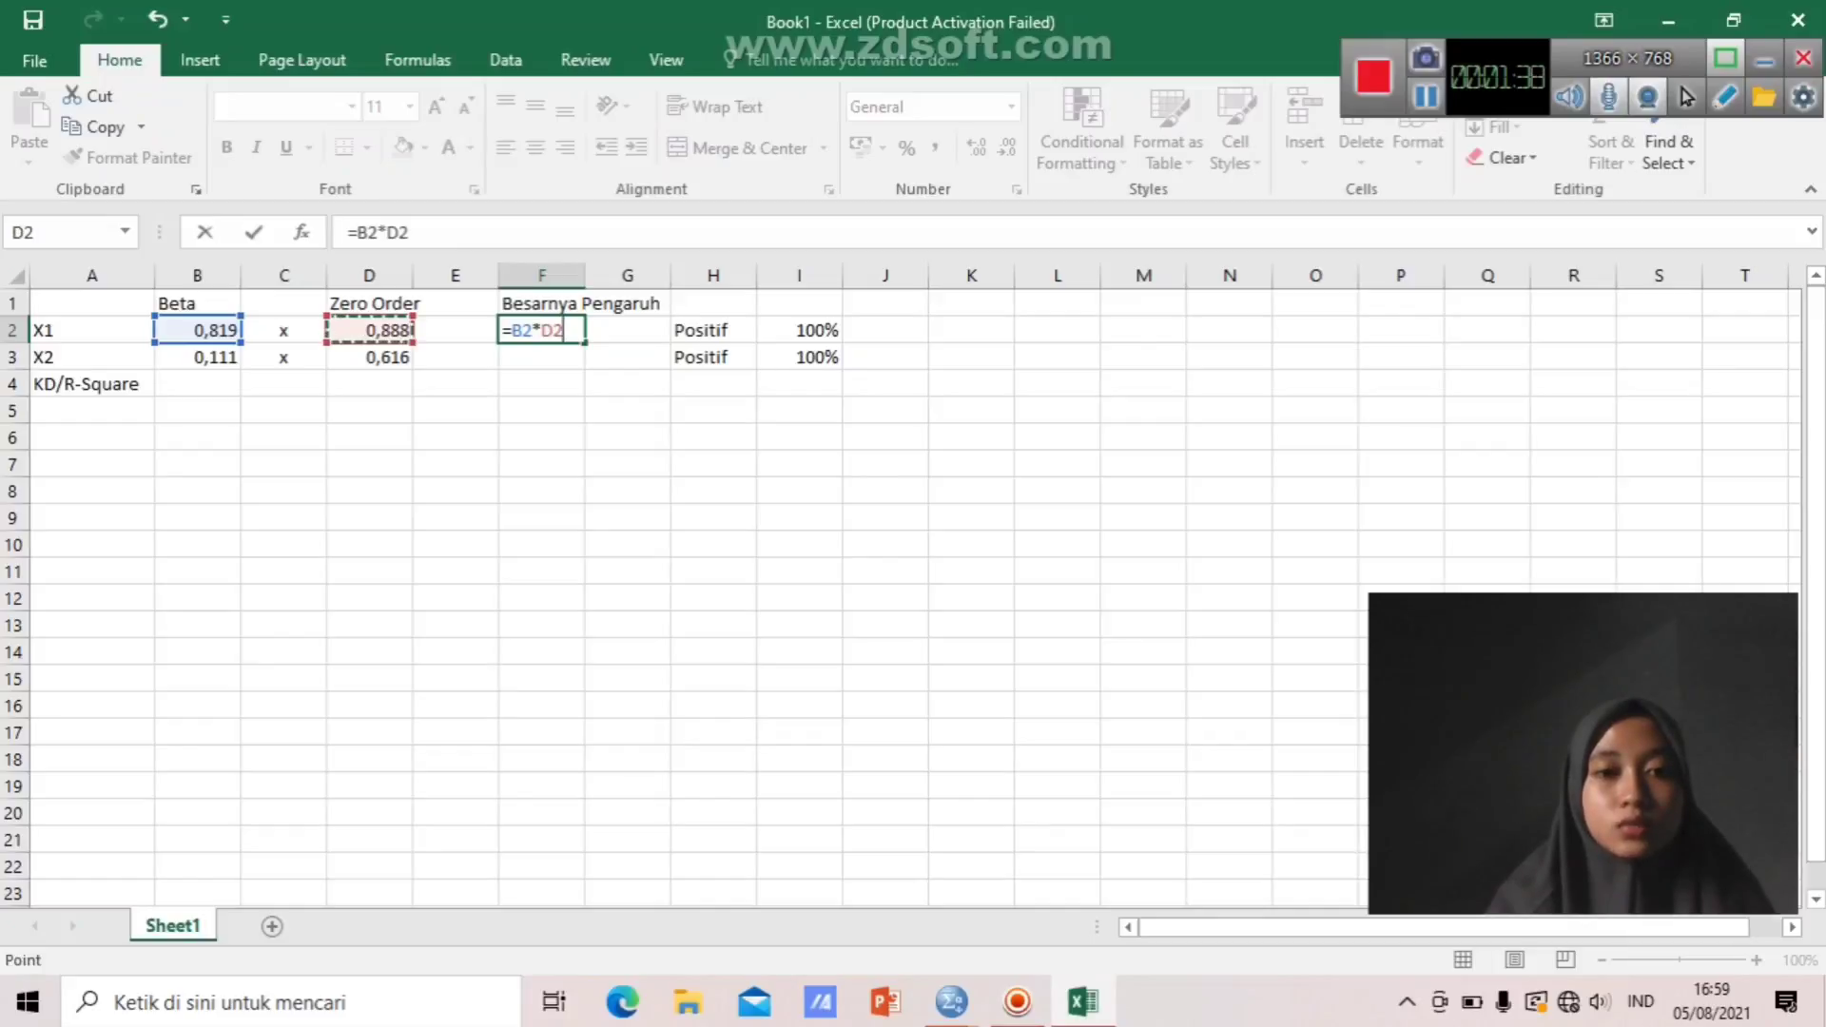
{"action": "key", "text": "Return"}
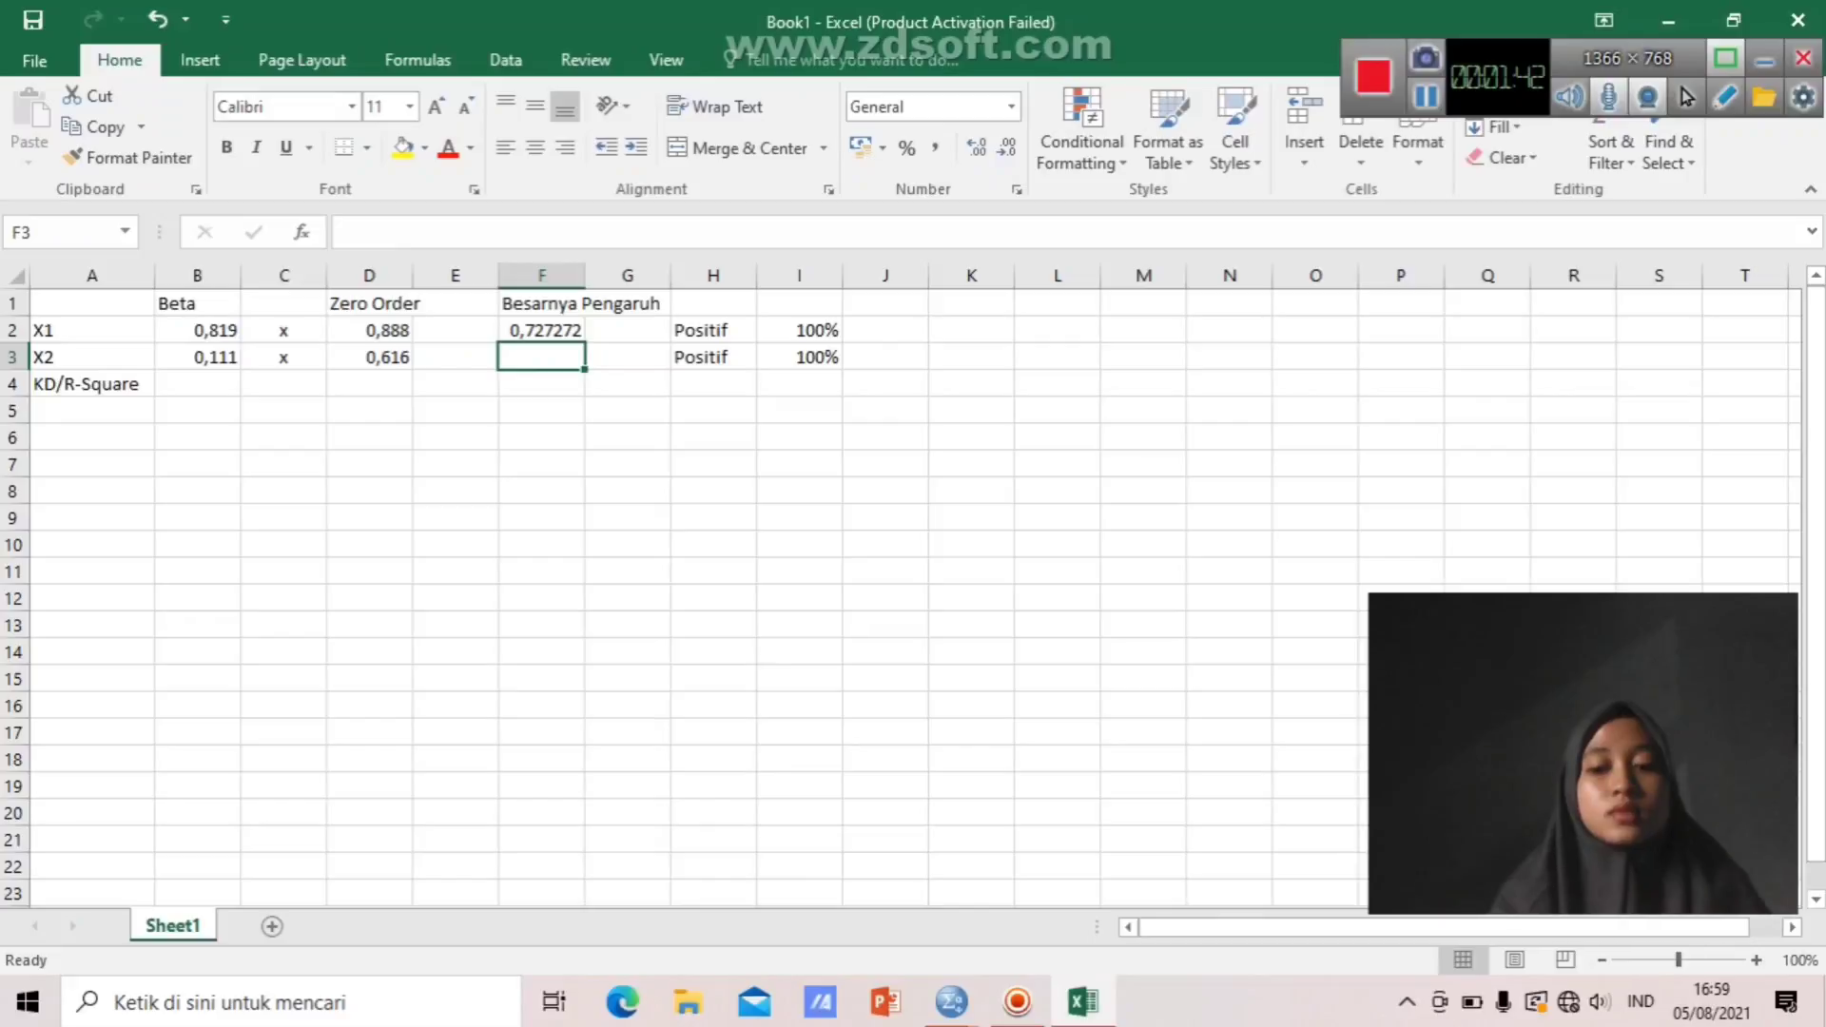
Calculate the influence of X2 in F3 with the formula =B3*D3.
{"action": "type", "text": "="}
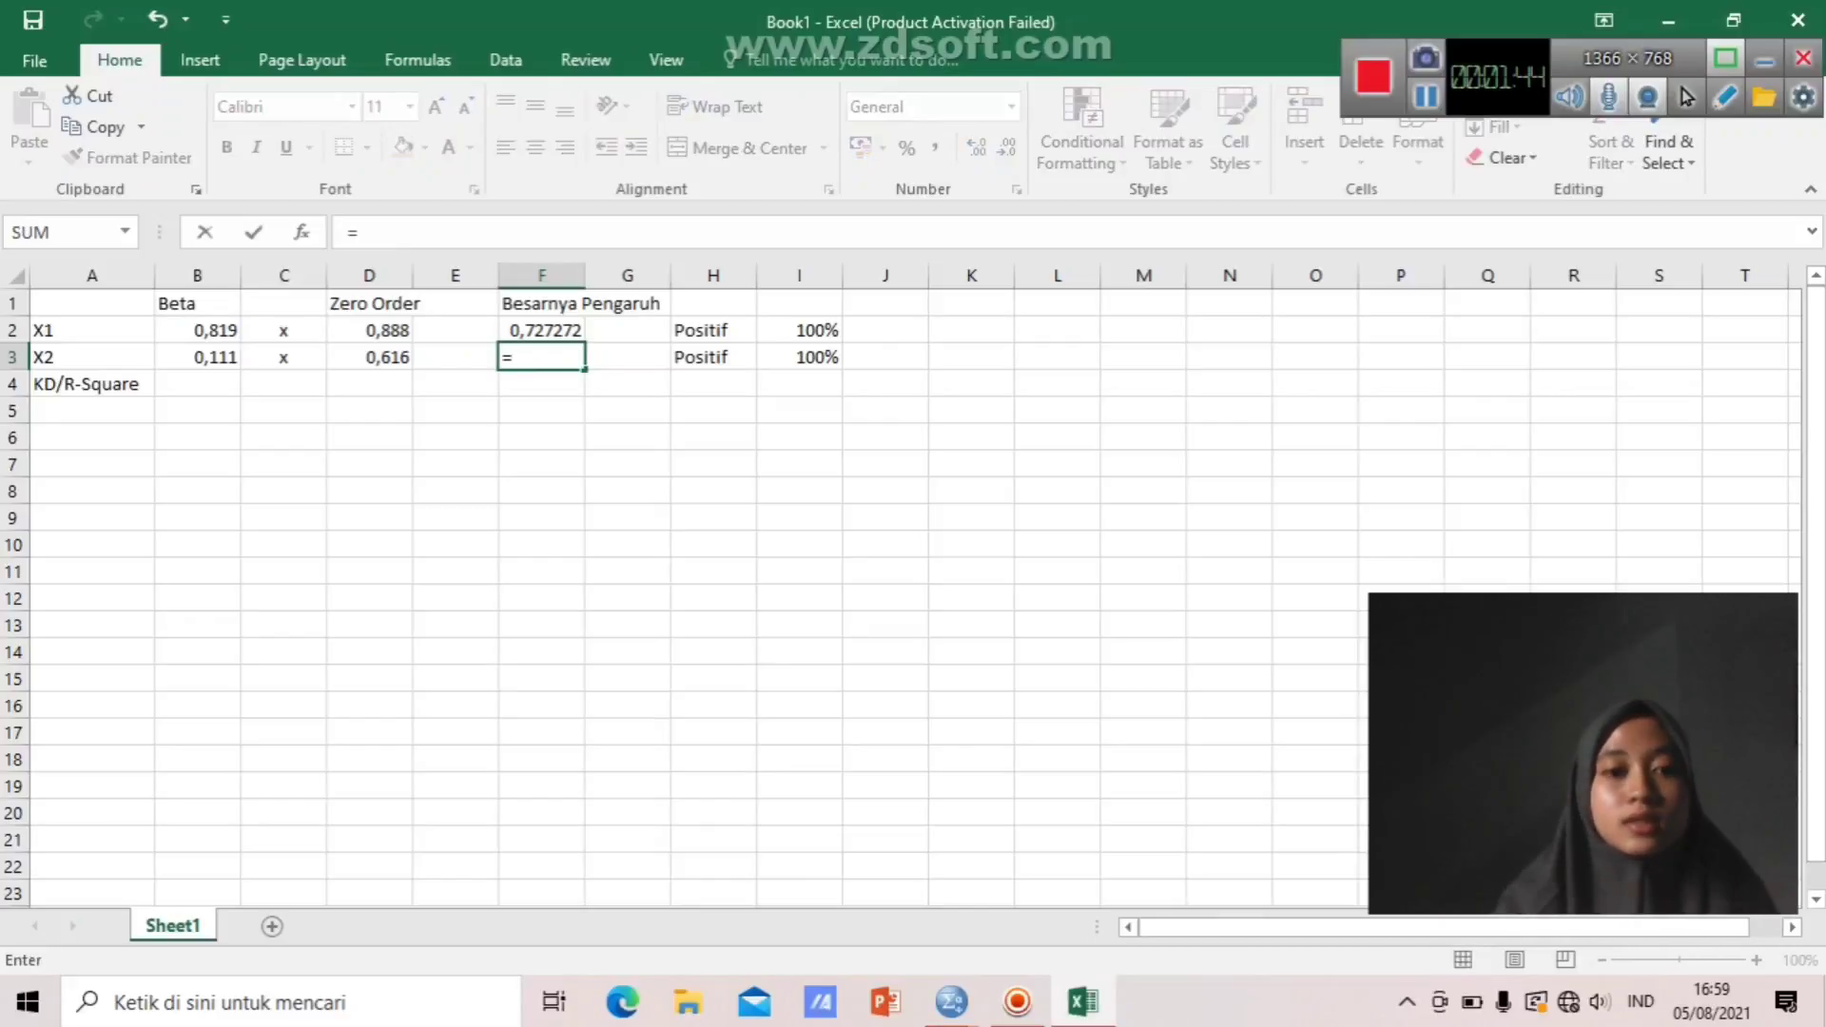
{"action": "left_click", "coordinate": [197, 357]}
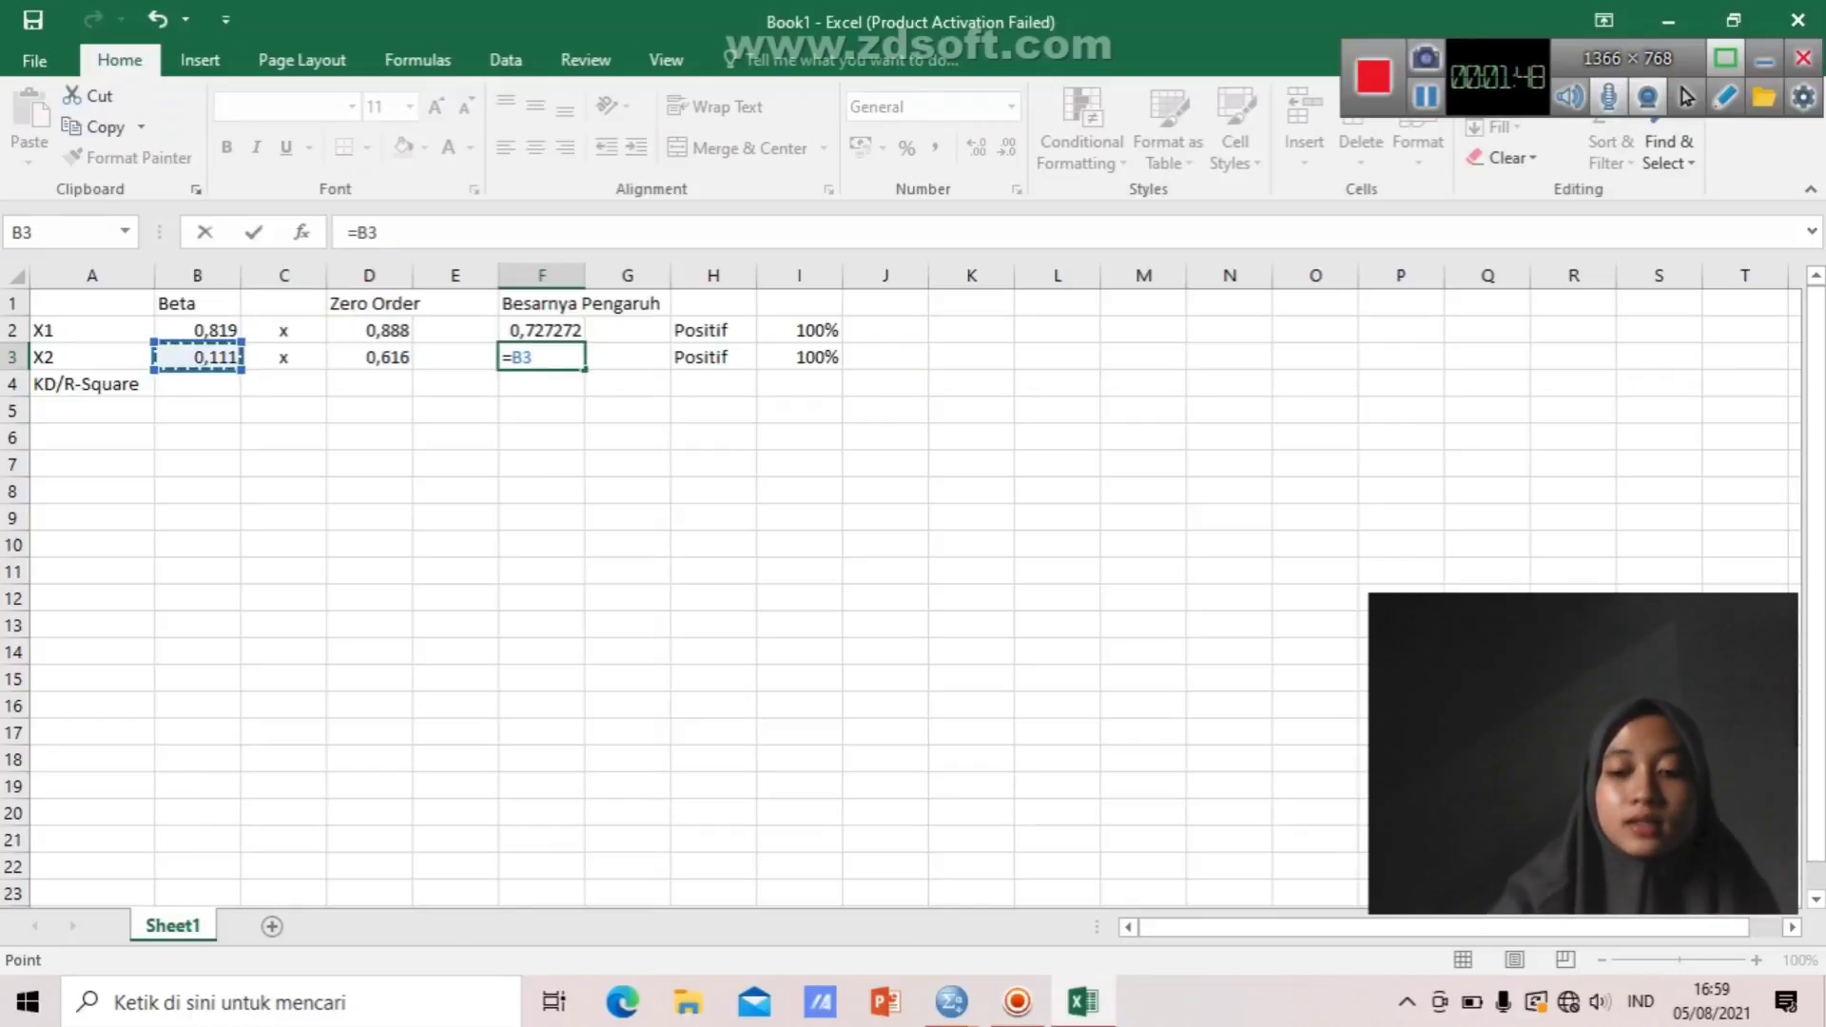
{"action": "type", "text": "*"}
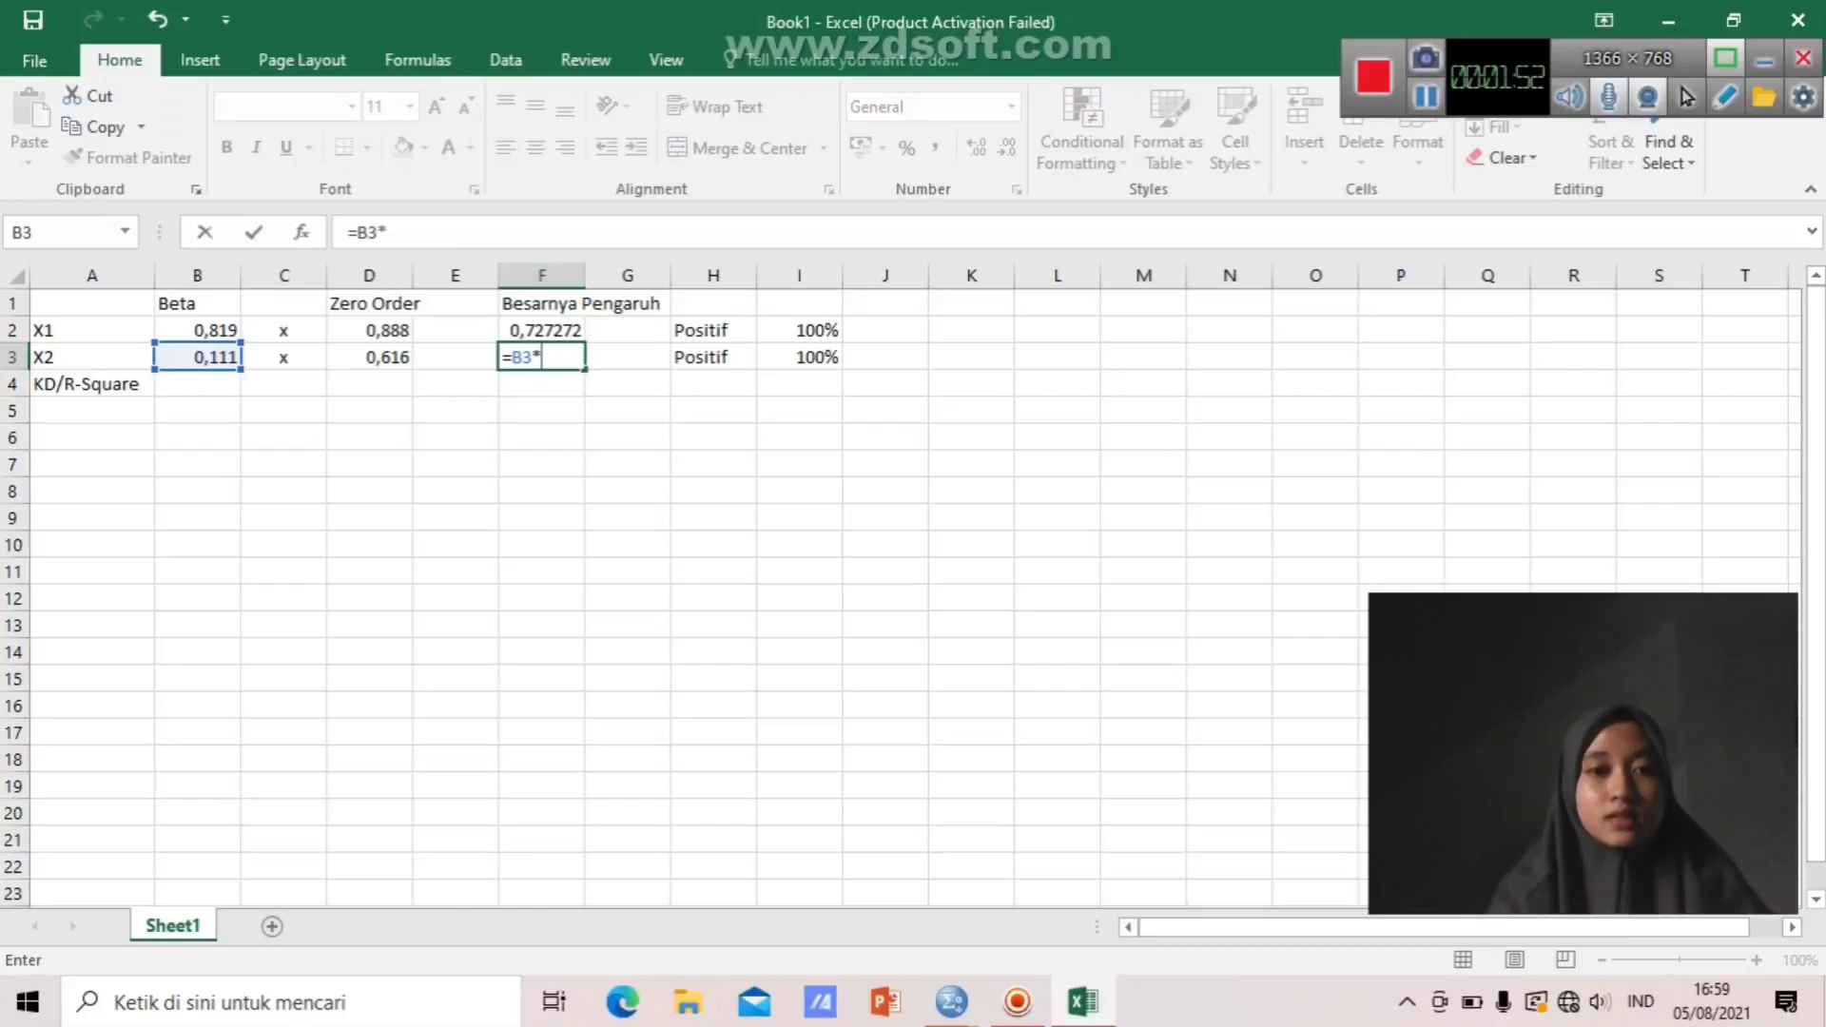
{"action": "left_click", "coordinate": [369, 358]}
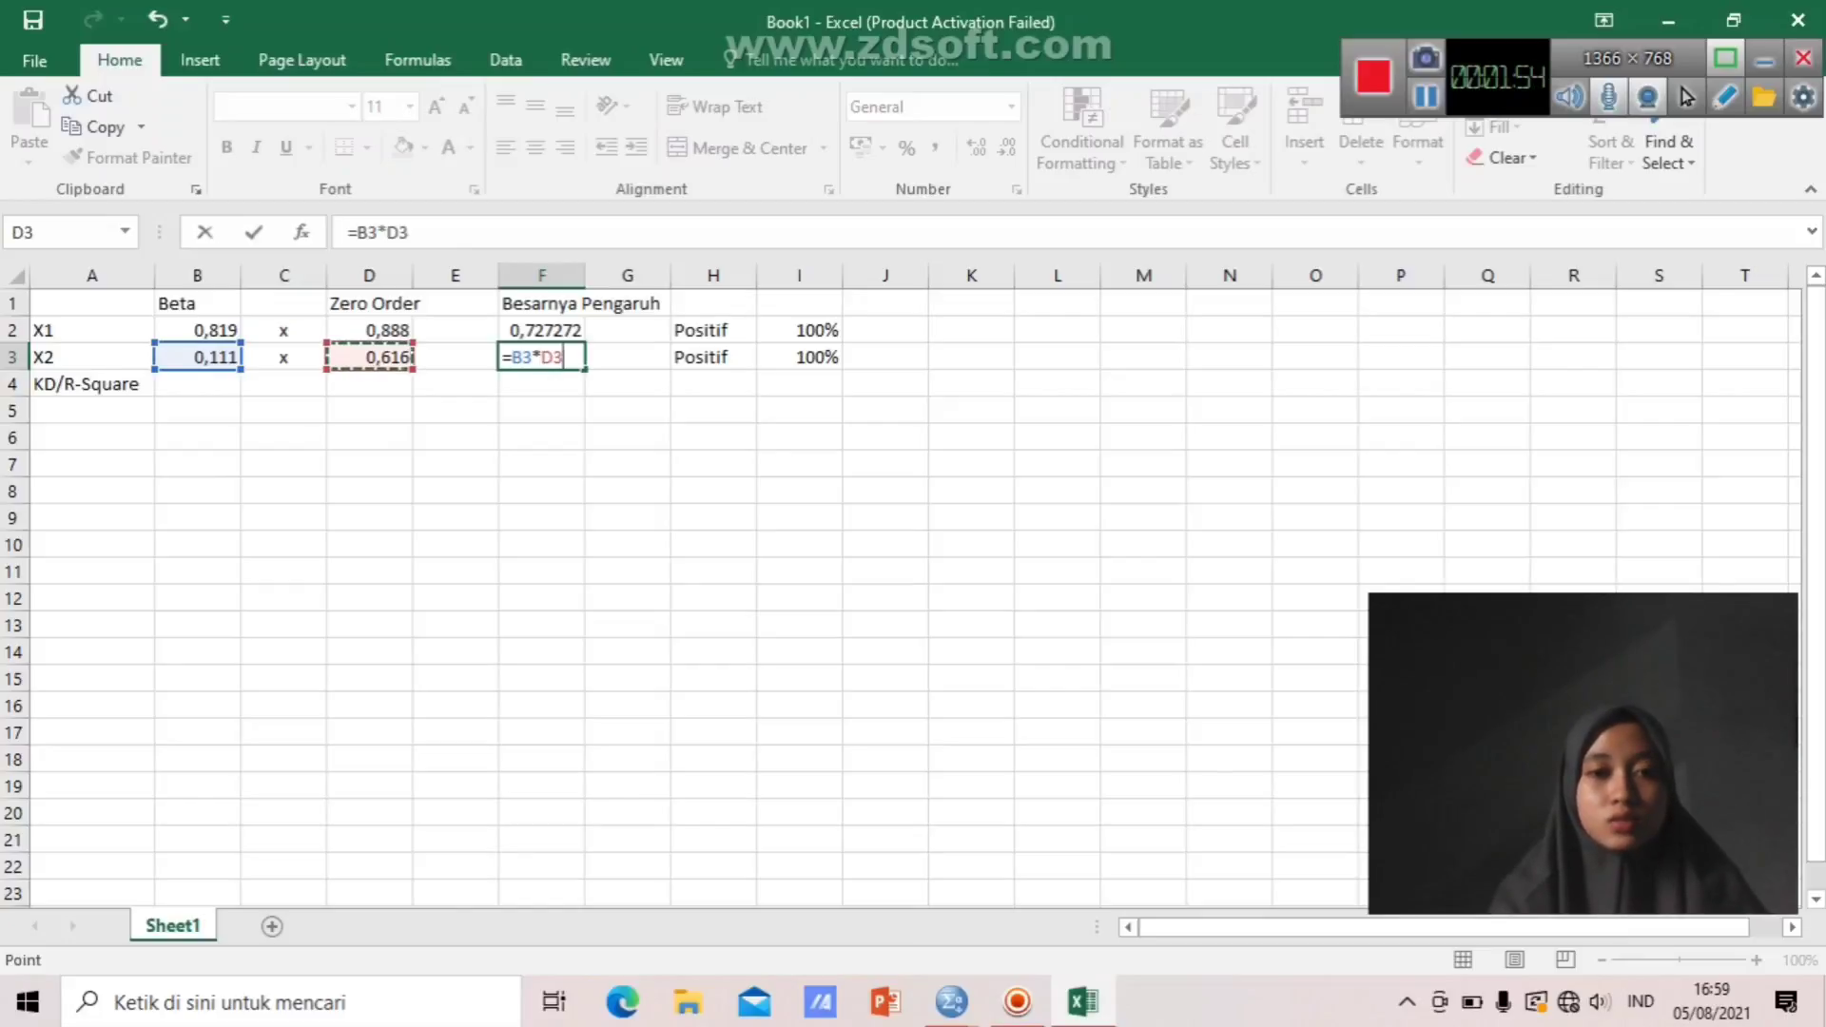
{"action": "key", "text": "Return"}
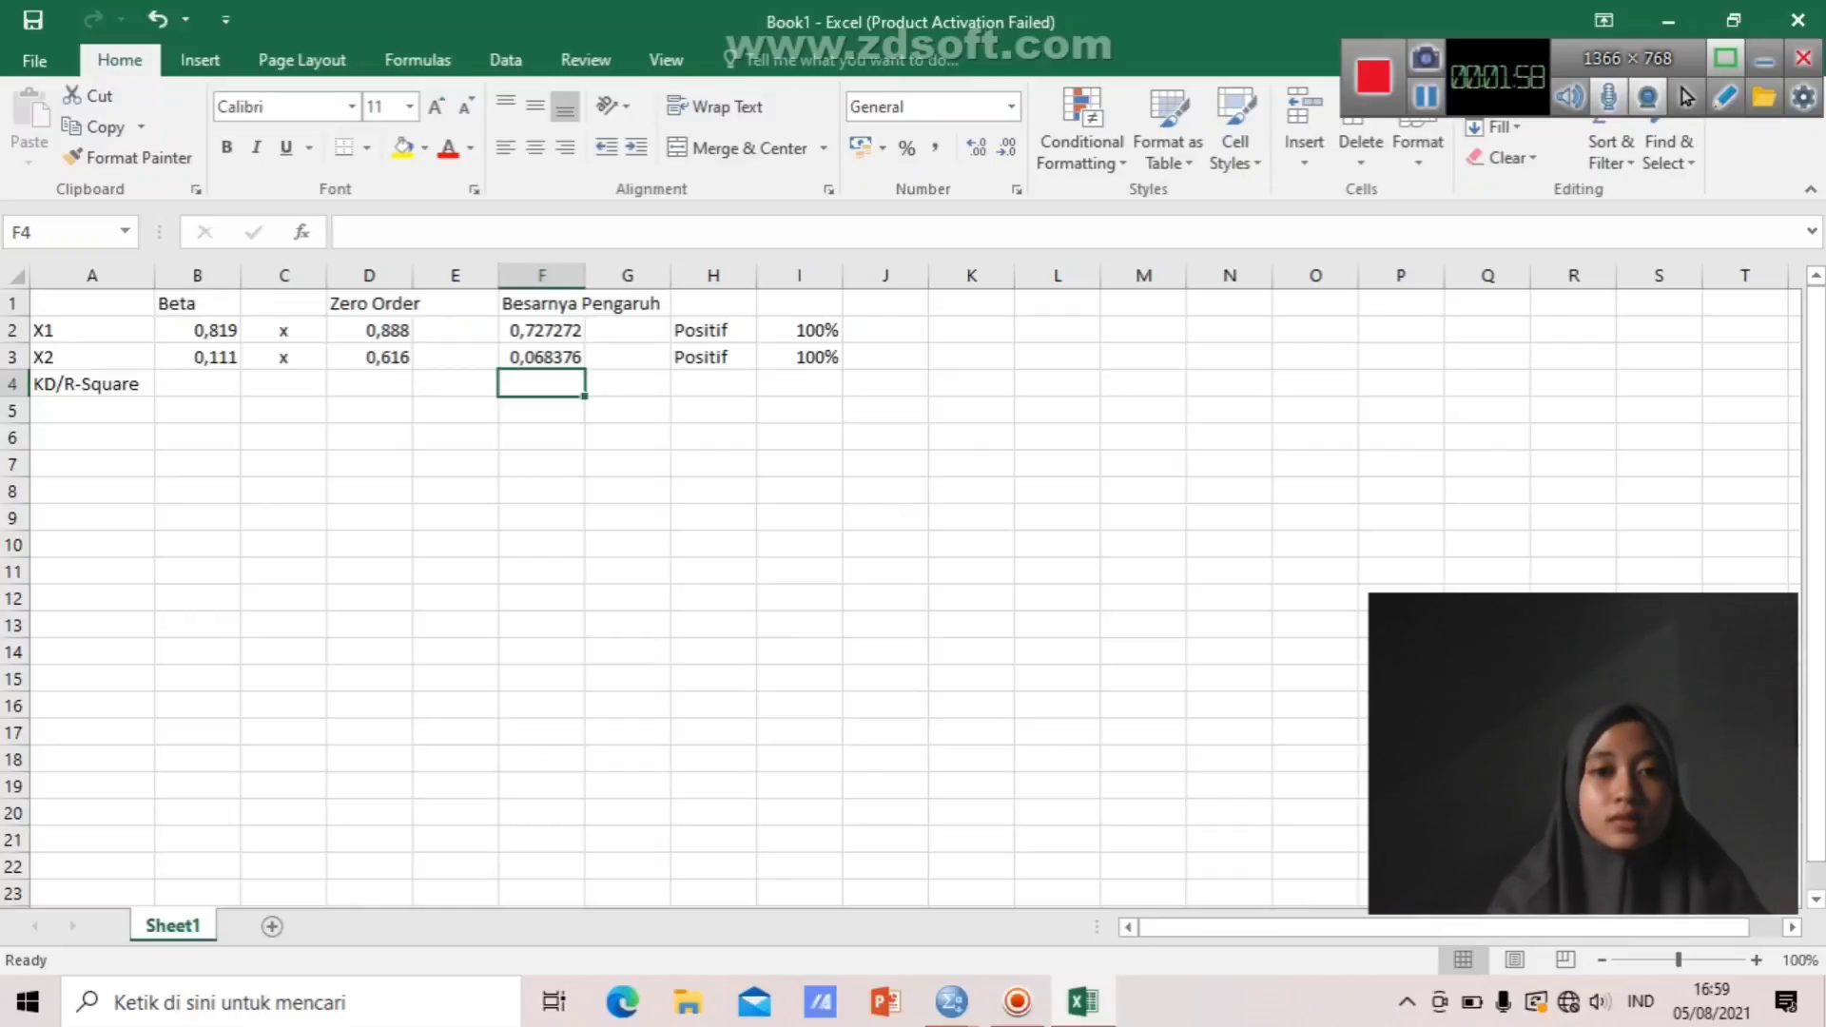
{"action": "mouse_move", "coordinate": [542, 330]}
{"action": "left_mouse_down"}
{"action": "mouse_move", "coordinate": [542, 383]}
{"action": "mouse_move", "coordinate": [543, 357]}
{"action": "left_mouse_up"}
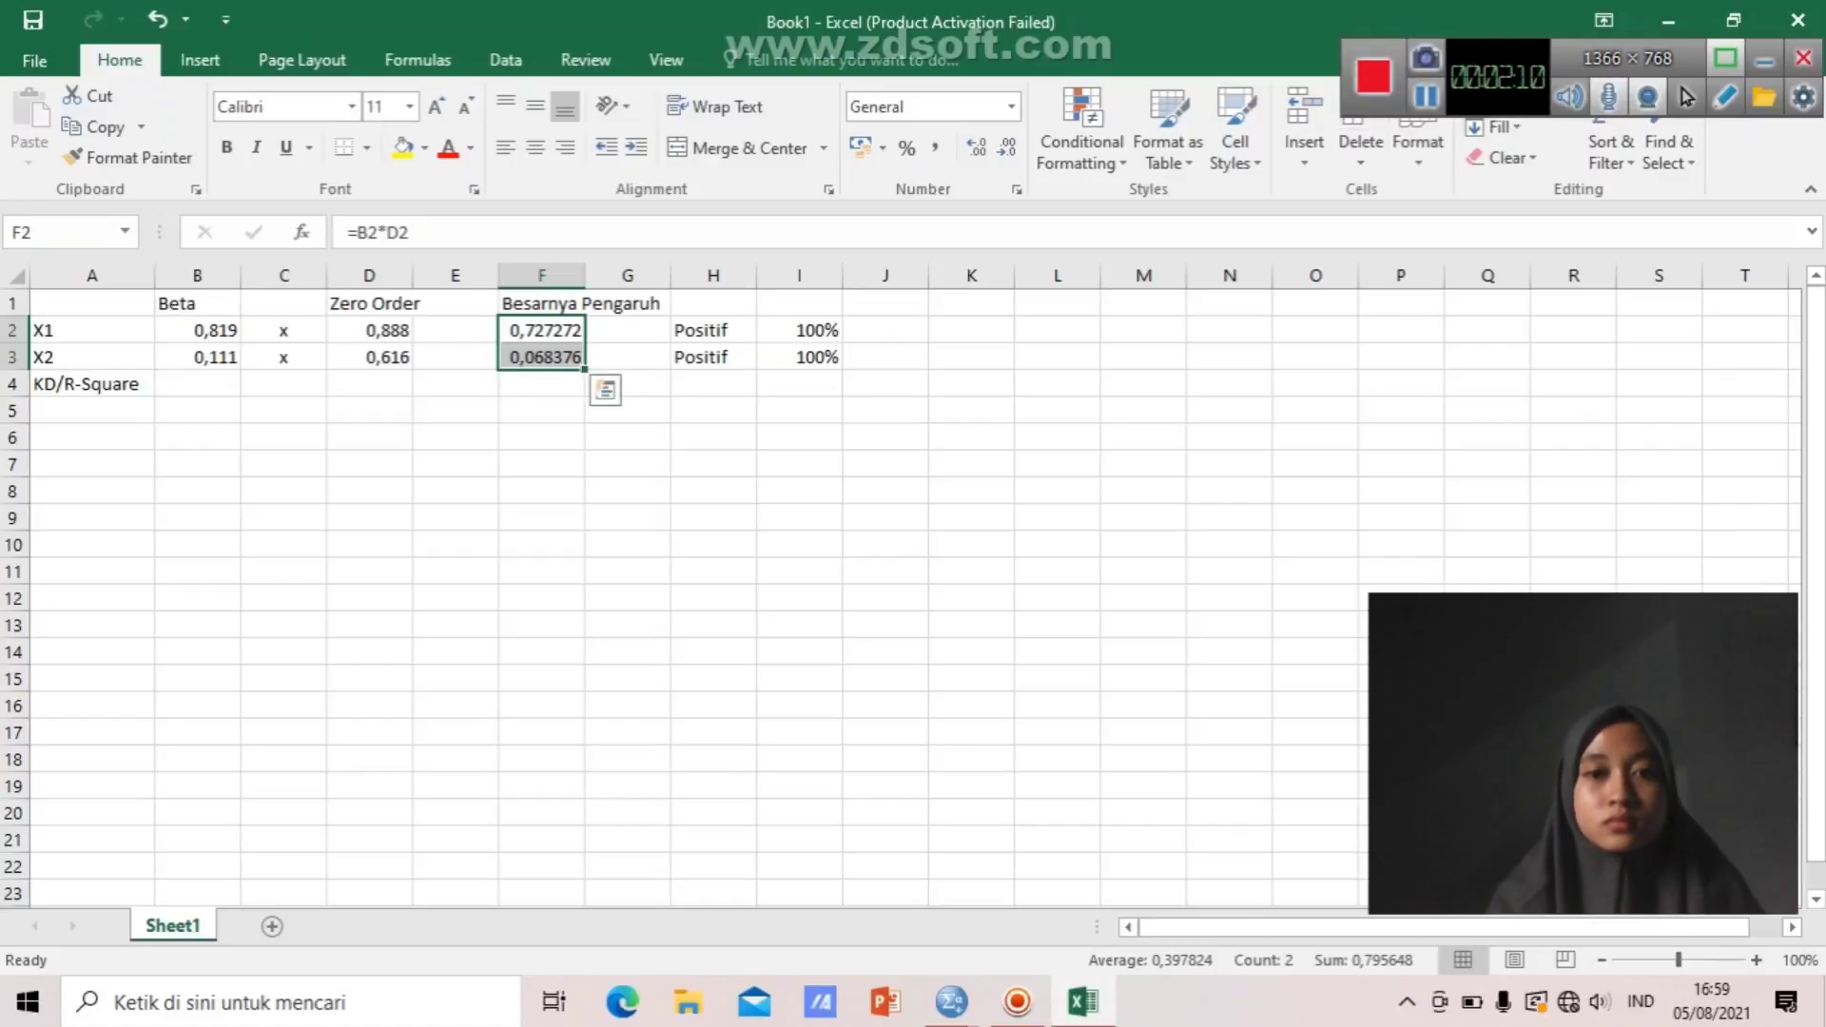
{"action": "left_click", "coordinate": [541, 517]}
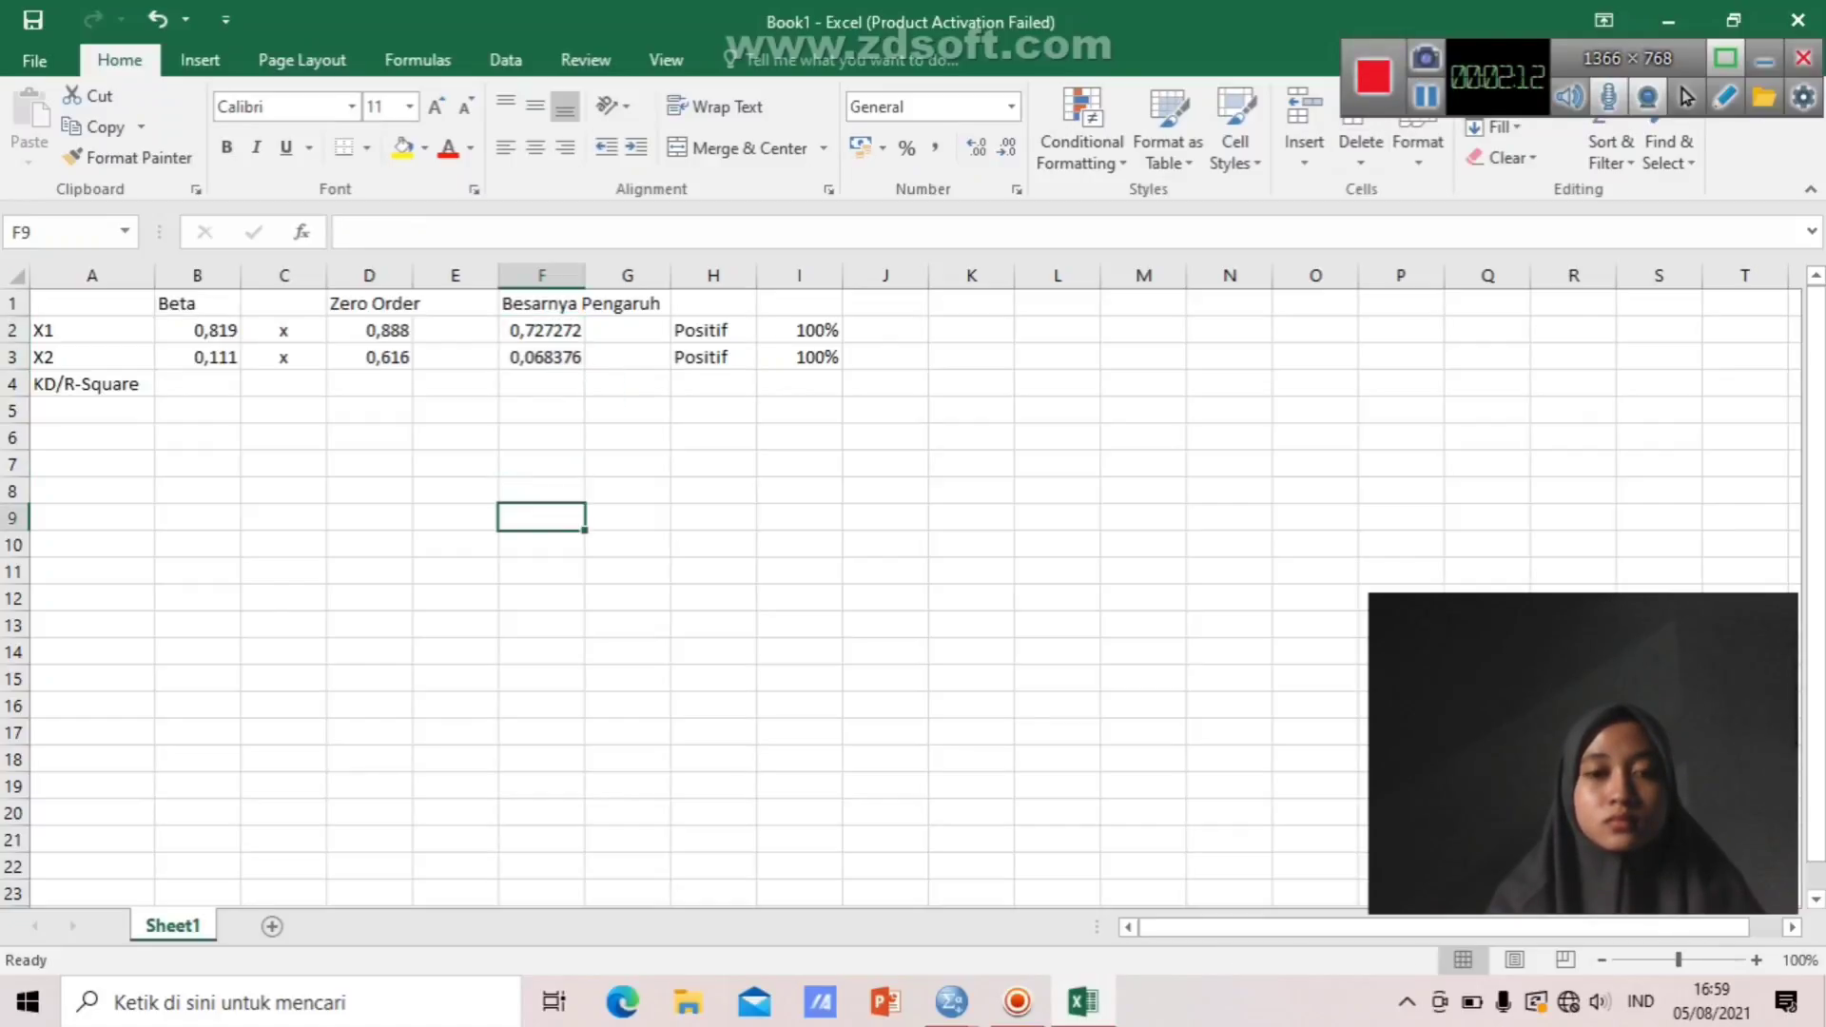
{"action": "left_click_drag", "start_coordinate": [541, 330], "coordinate": [541, 384]}
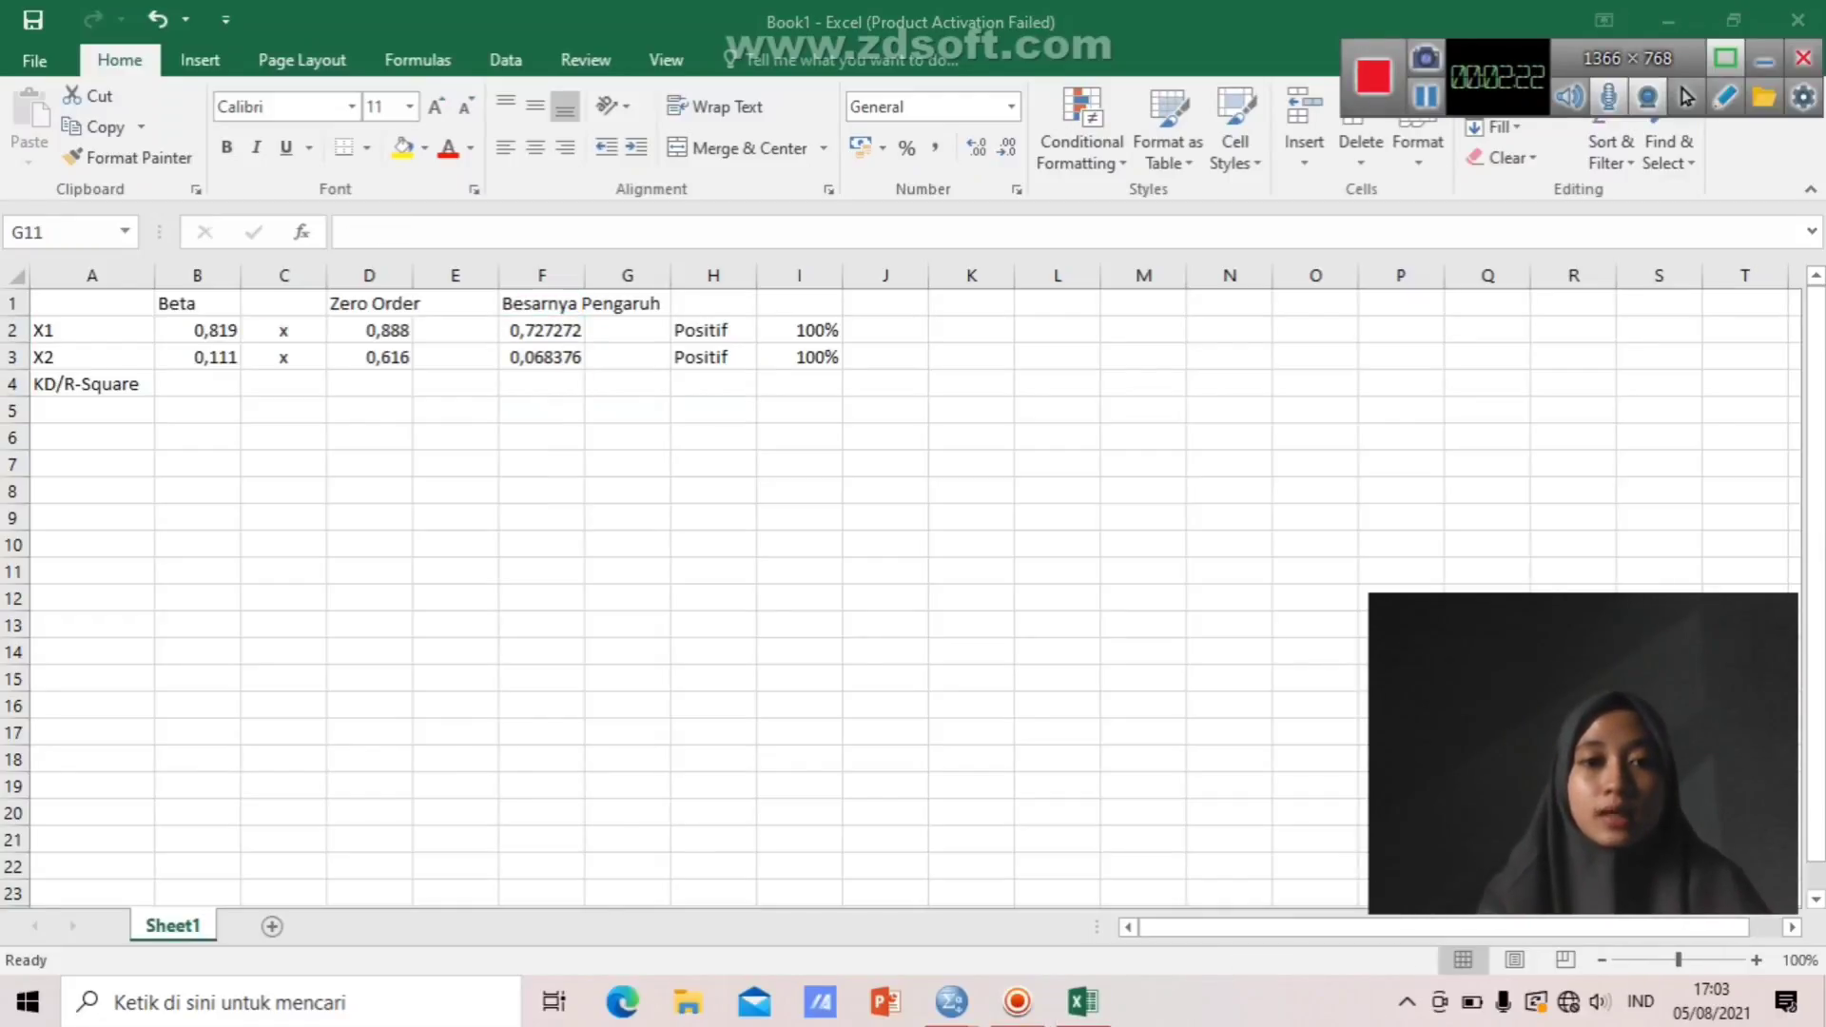
{"action": "left_click", "coordinate": [627, 571]}
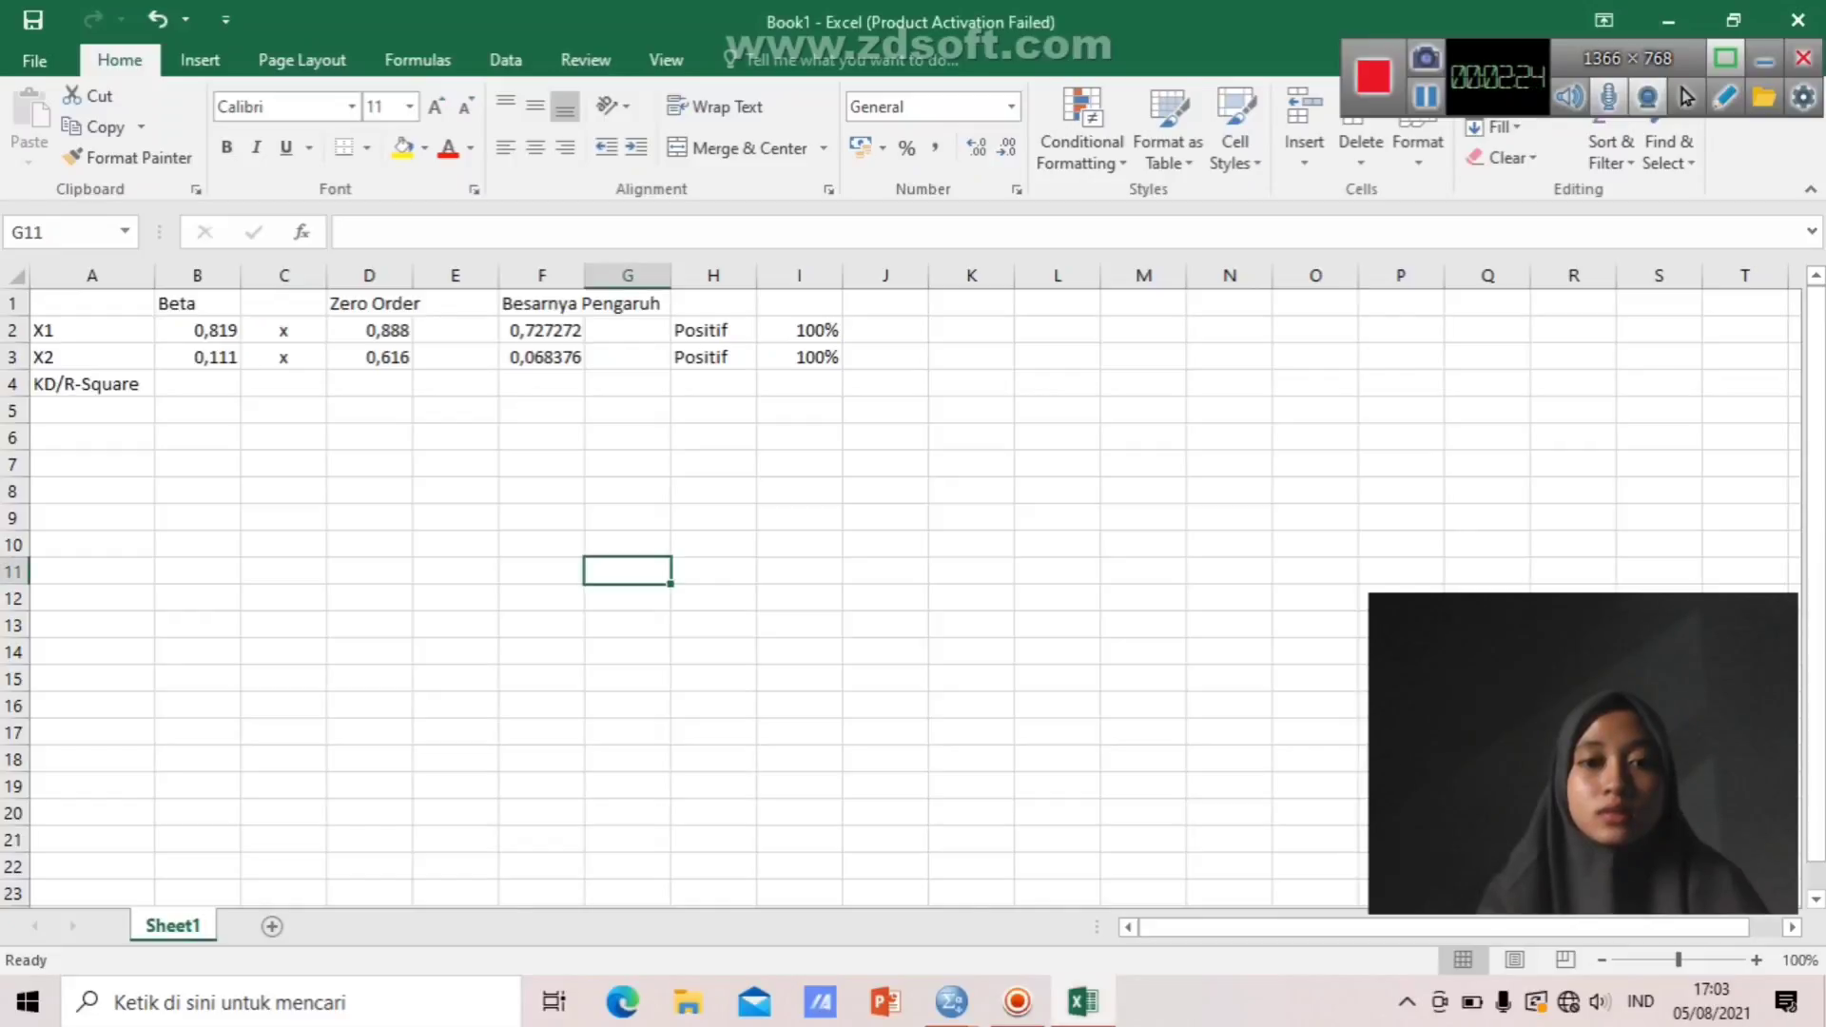
Begin a SUM formula in F4 of the KD/R-Square row with F2 as its first argument.
{"action": "left_click", "coordinate": [541, 384]}
{"action": "type", "text": "="}
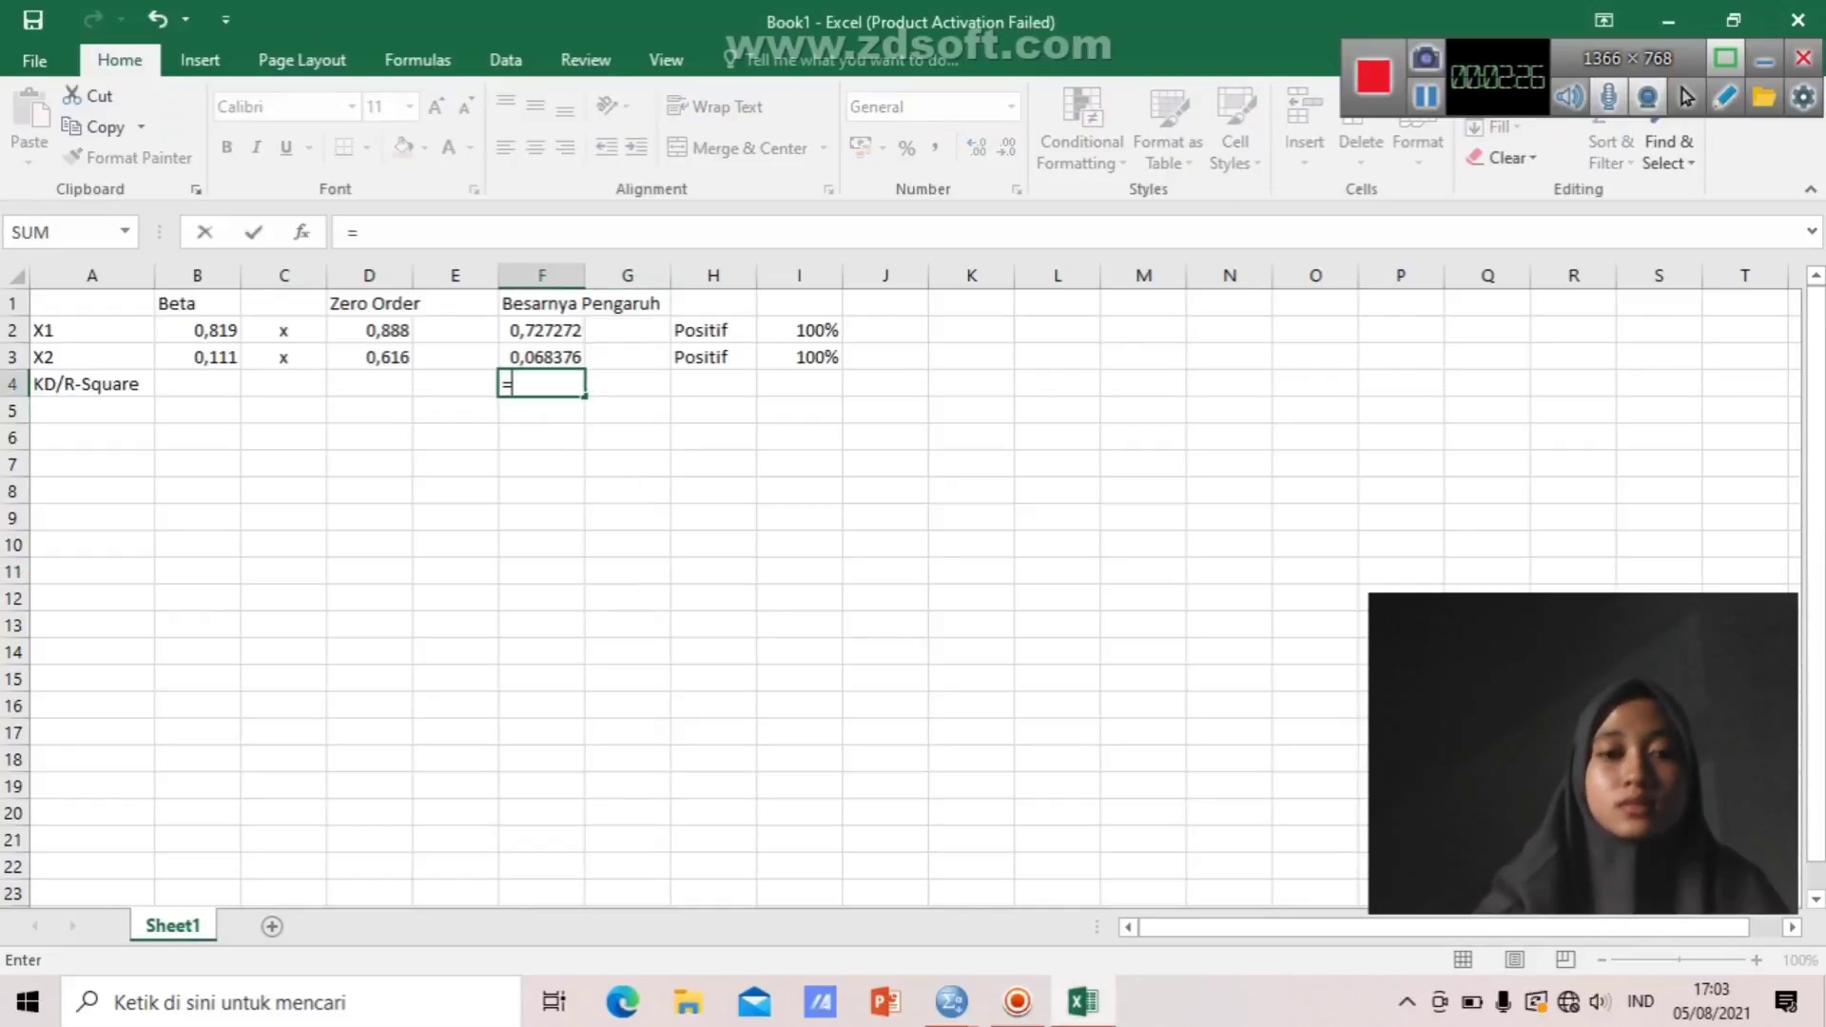
{"action": "type", "text": "sum"}
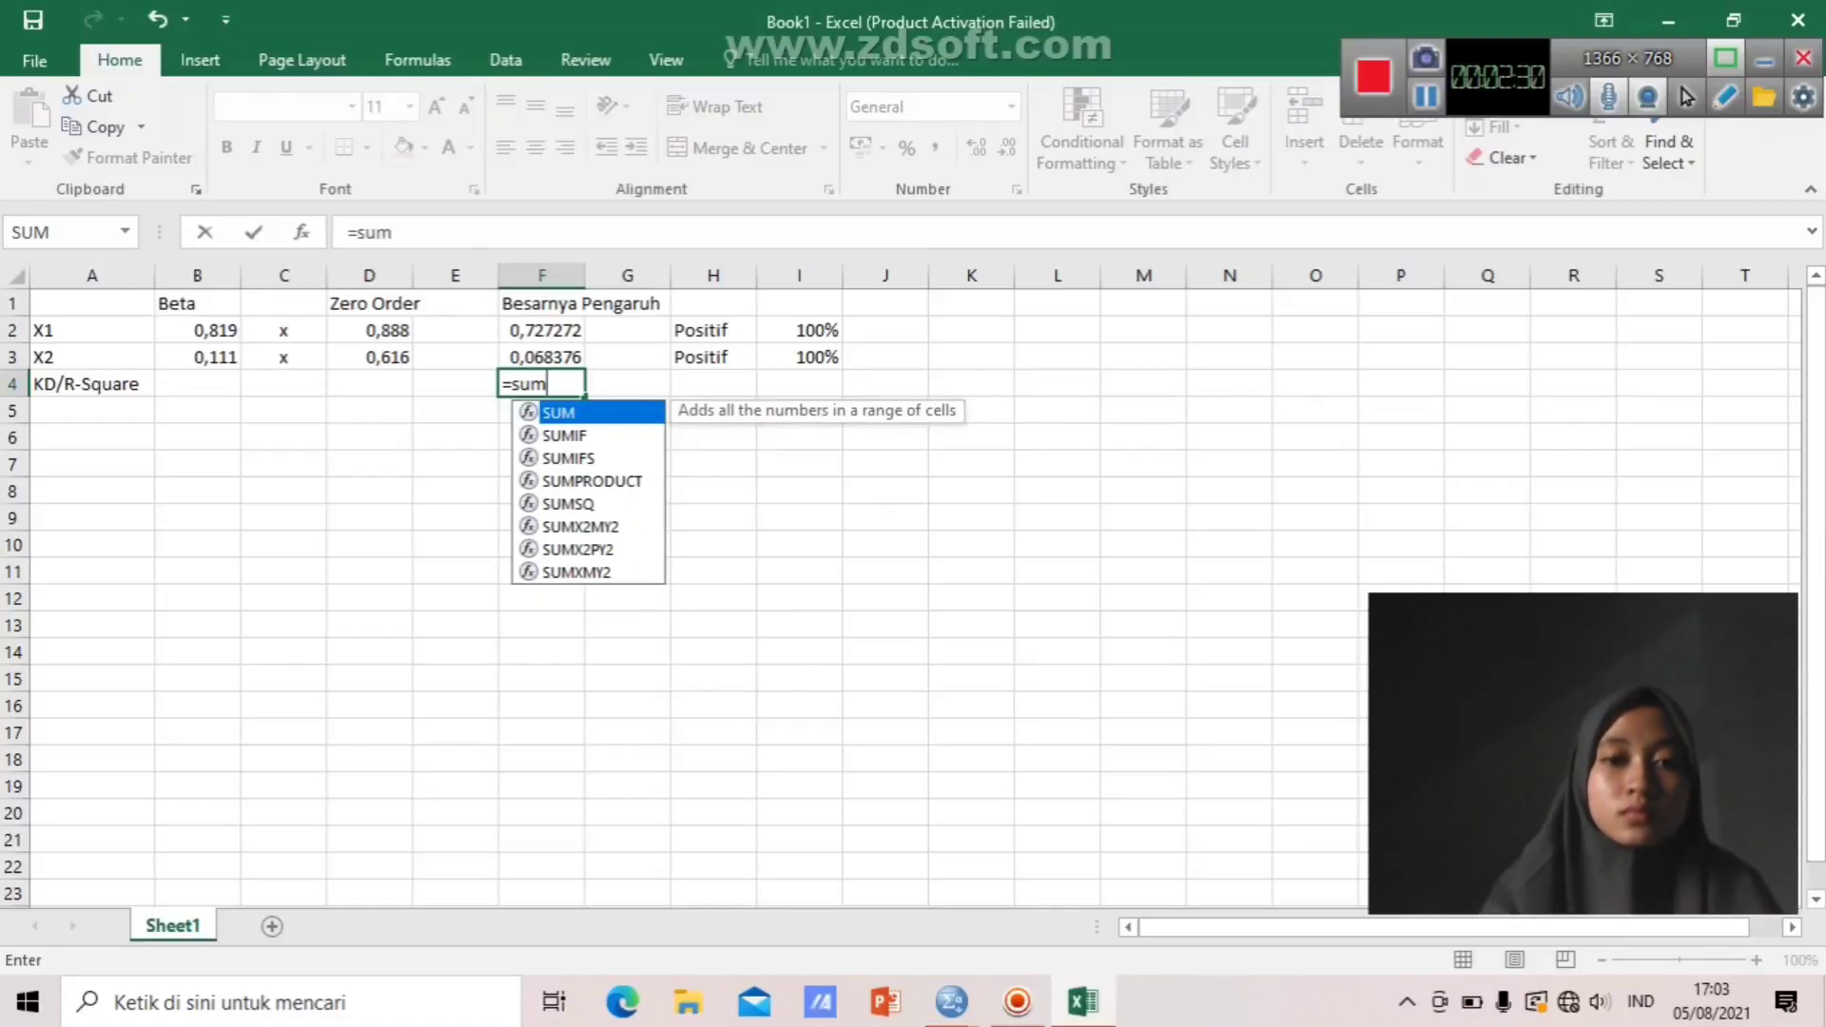
{"action": "key", "text": "Tab"}
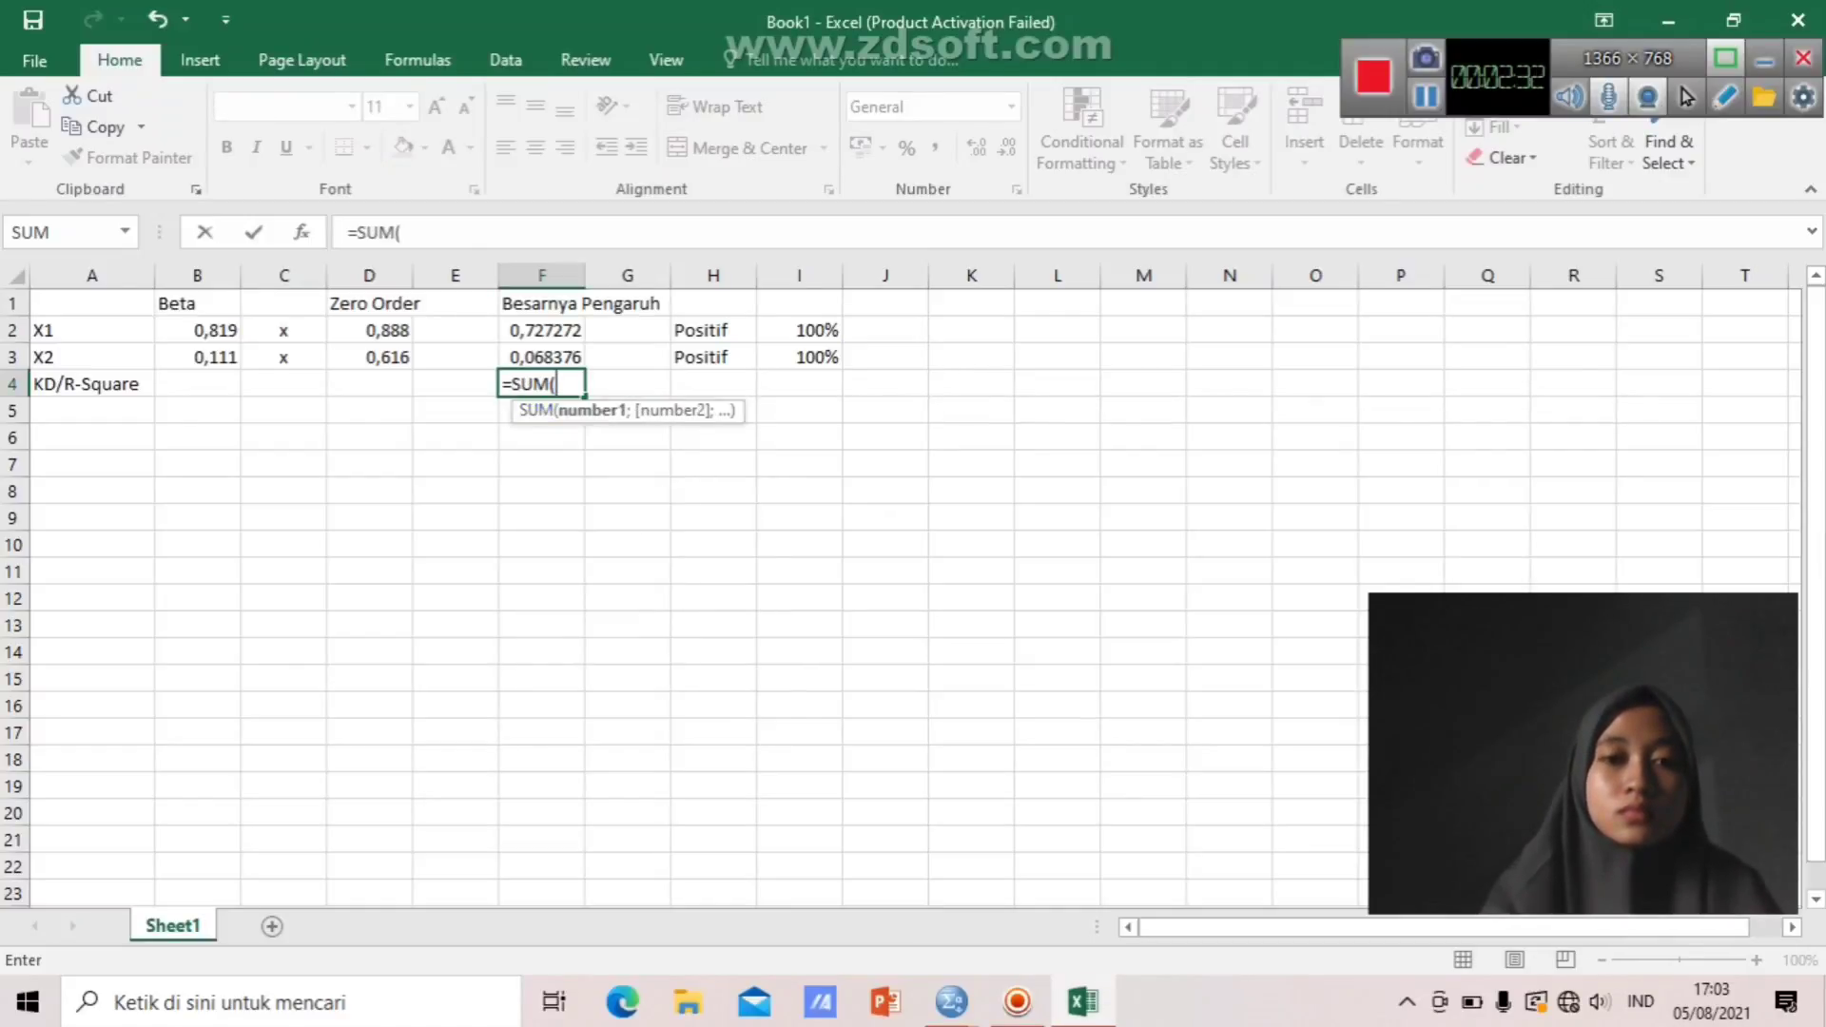
{"action": "left_click", "coordinate": [542, 331]}
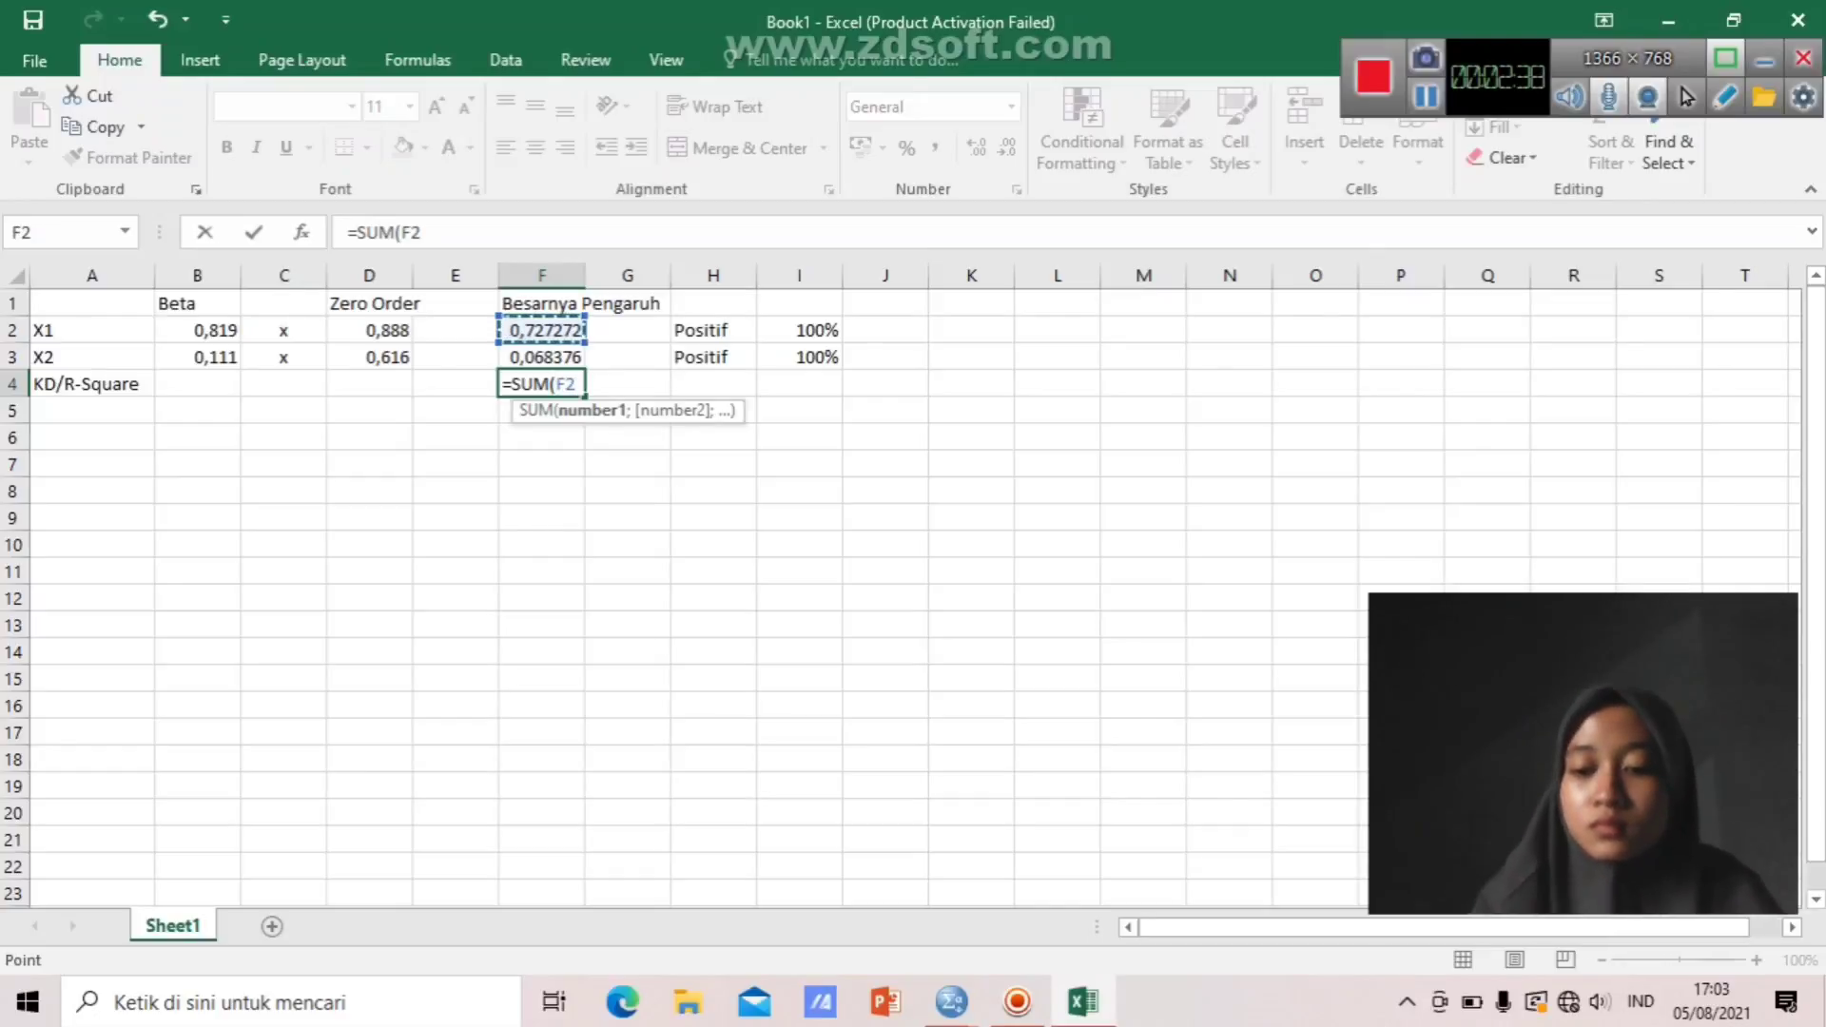
{"action": "type", "text": ";"}
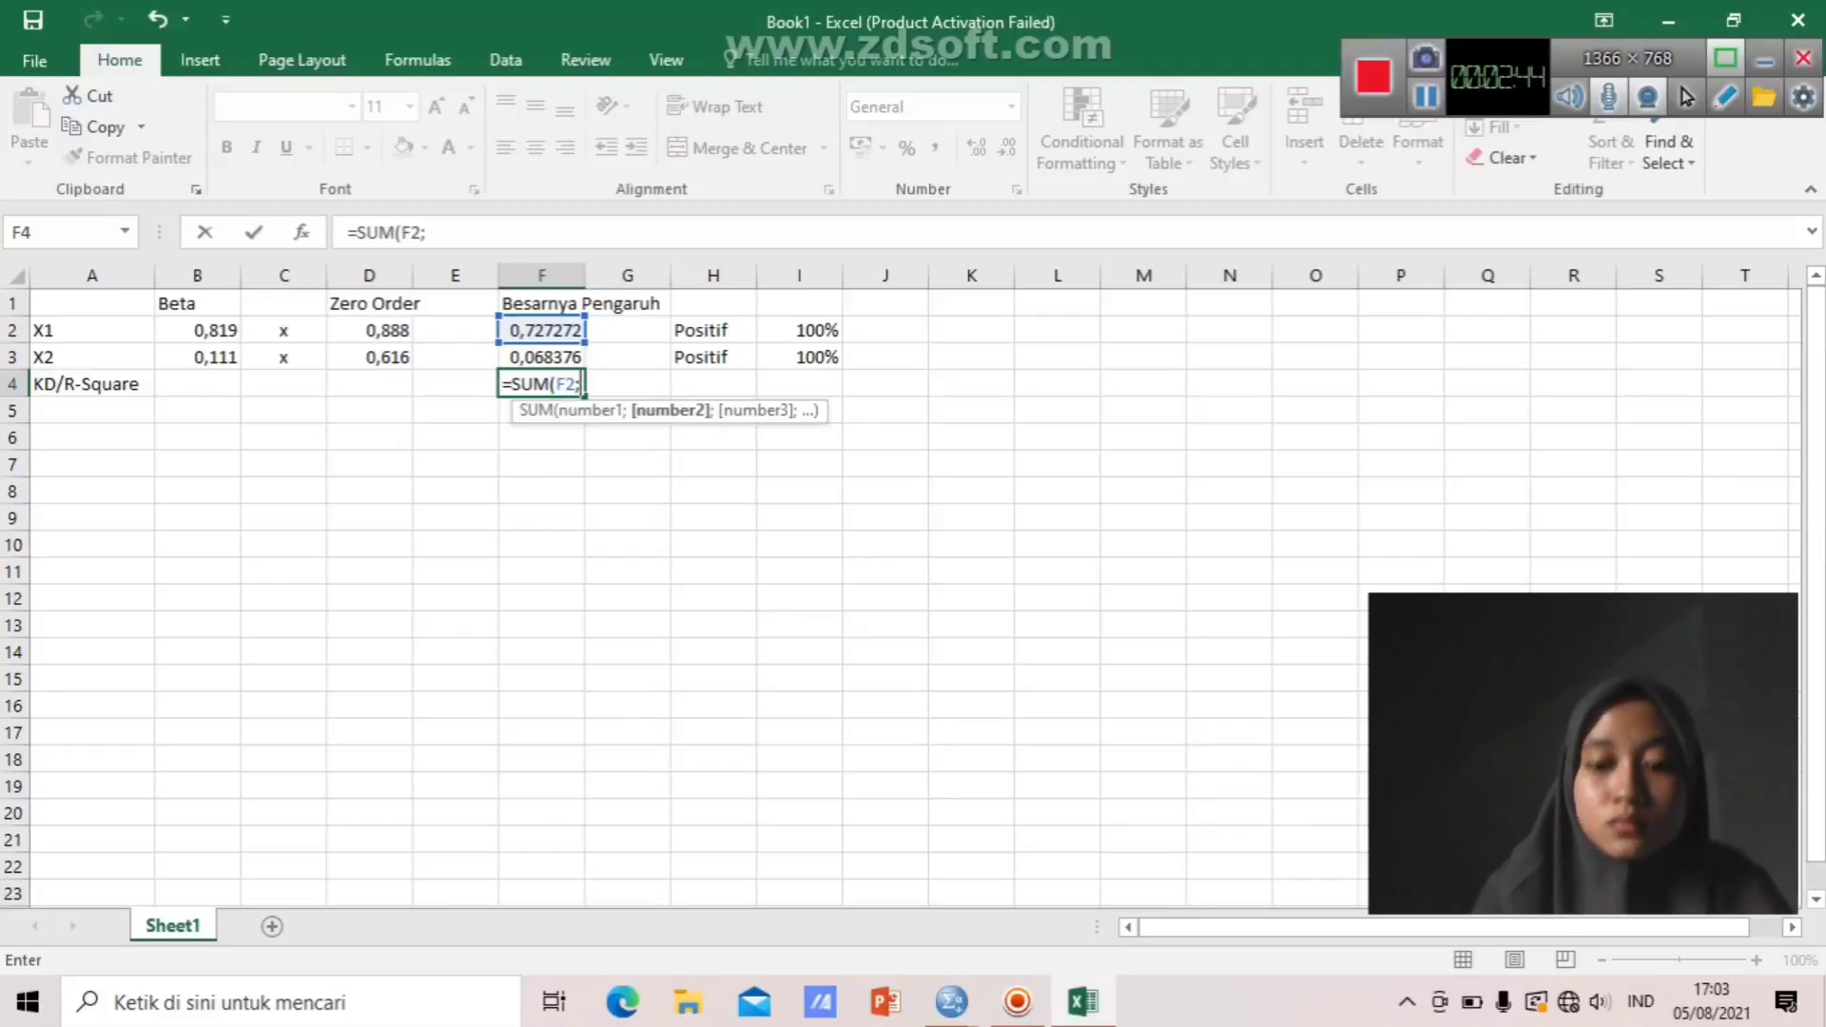
{"action": "key", "text": "Left"}
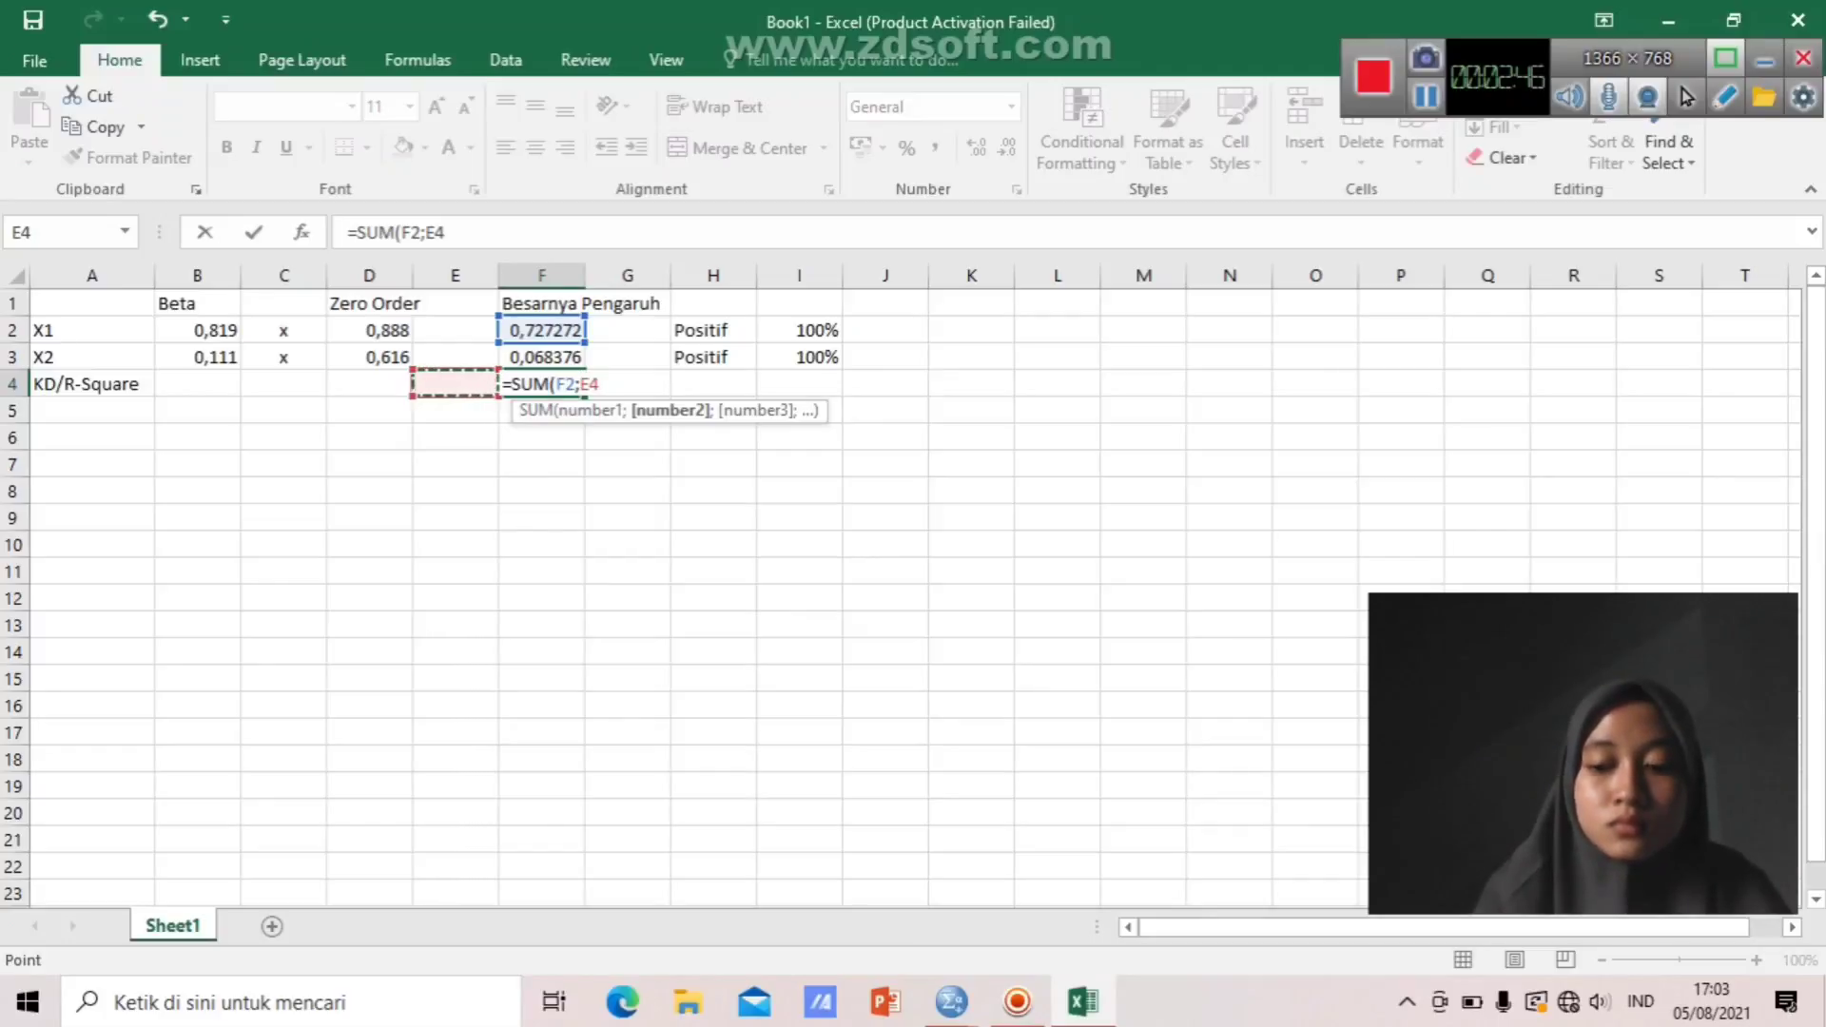
{"action": "key", "text": "BackSpace"}
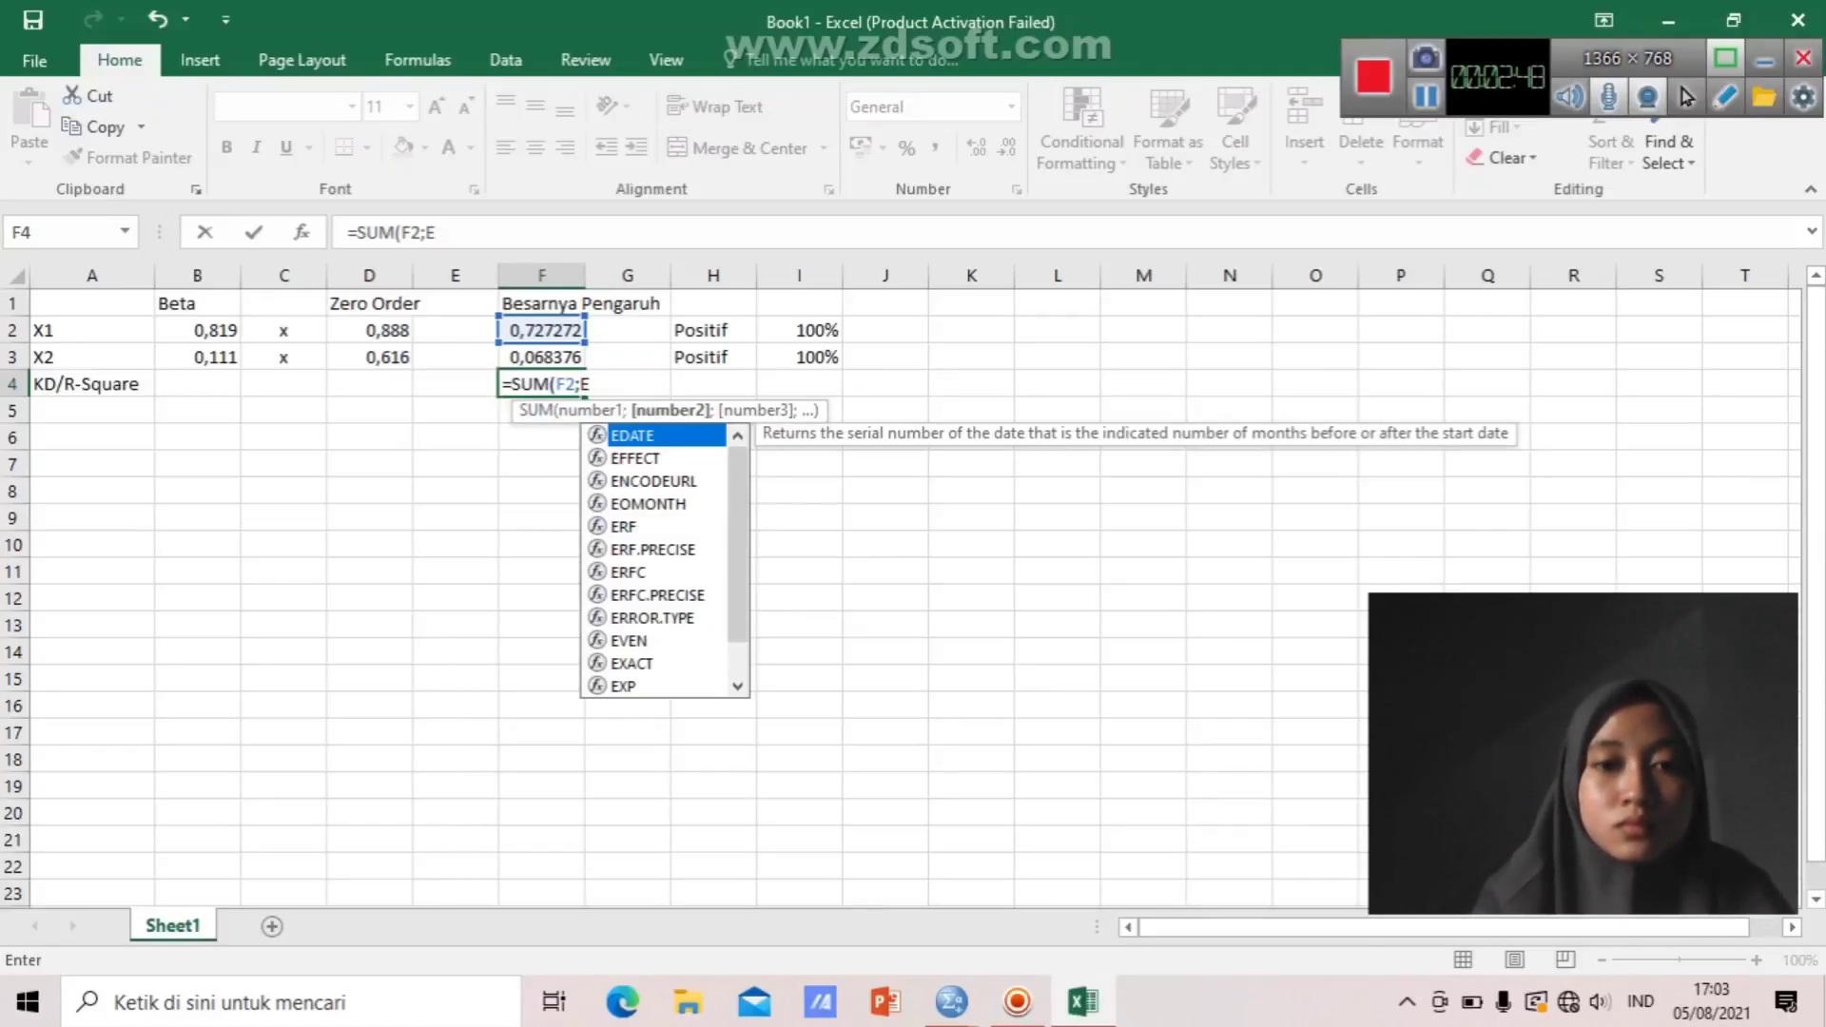
{"action": "key", "text": "BackSpace"}
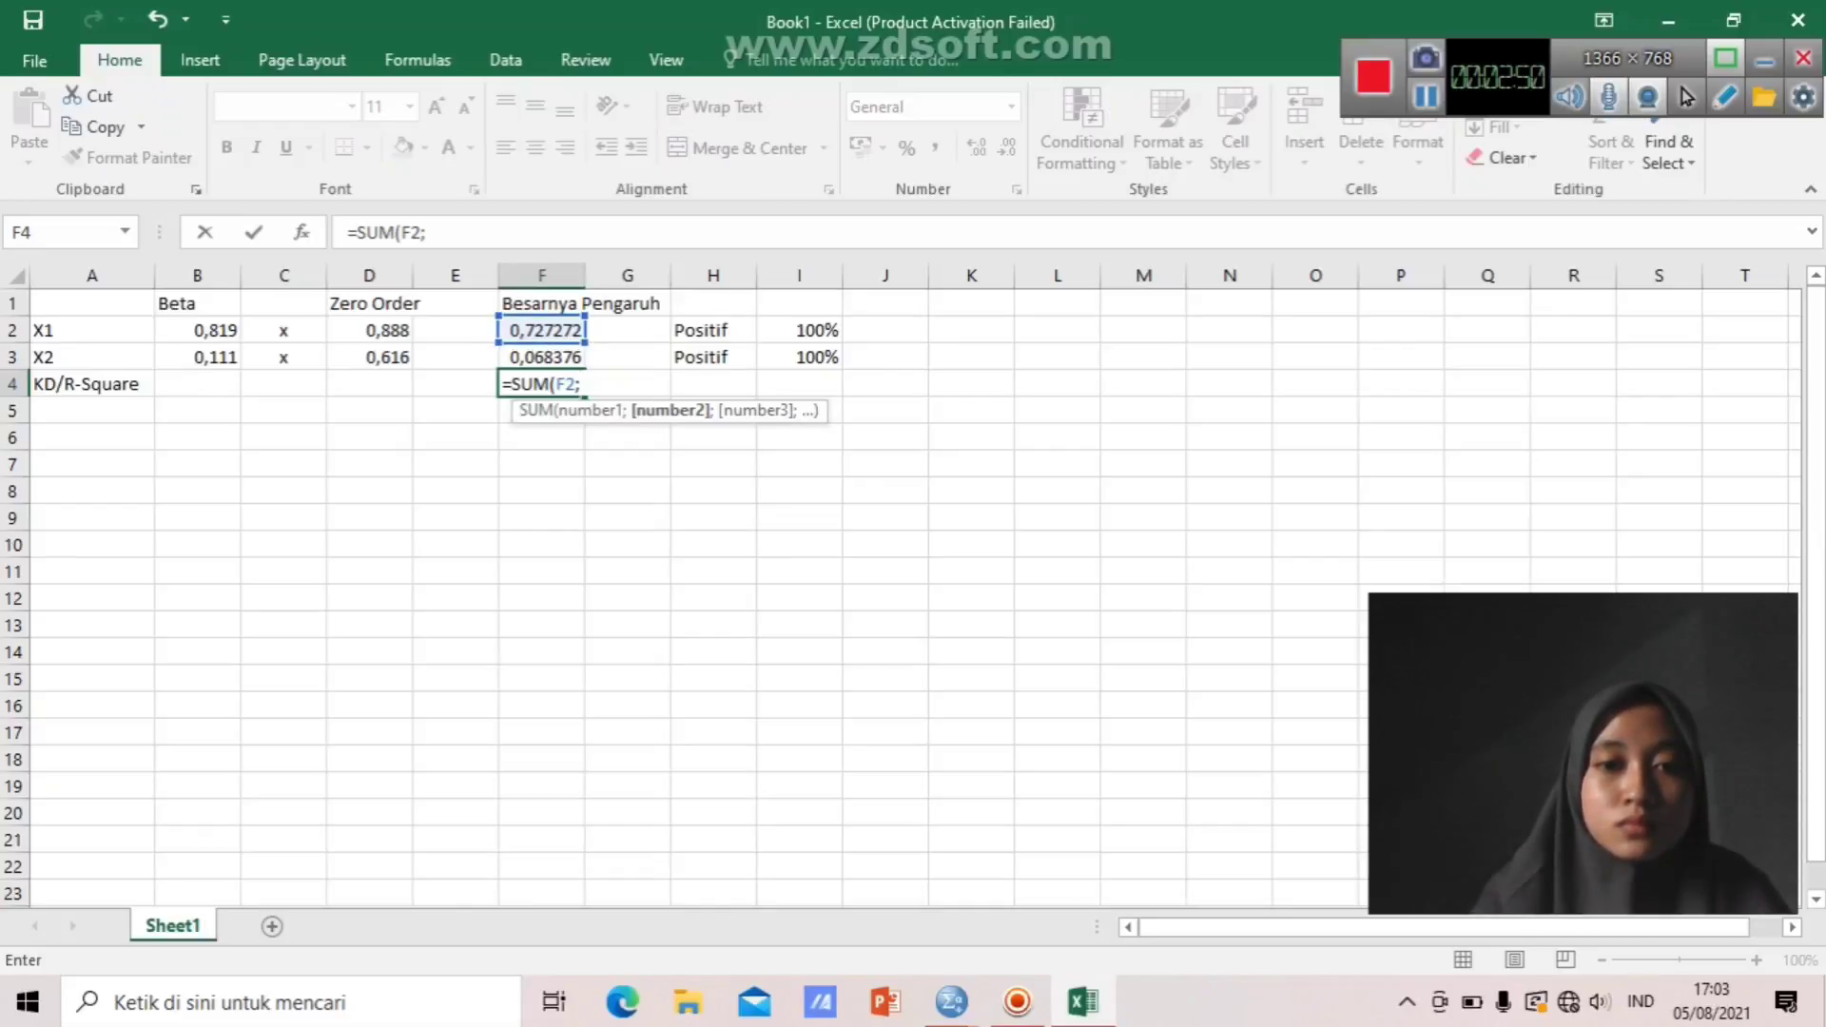
Try to total the X1 and X2 influences in F4 with the formula =SUM(F2);(F3).
{"action": "left_click", "coordinate": [576, 384]}
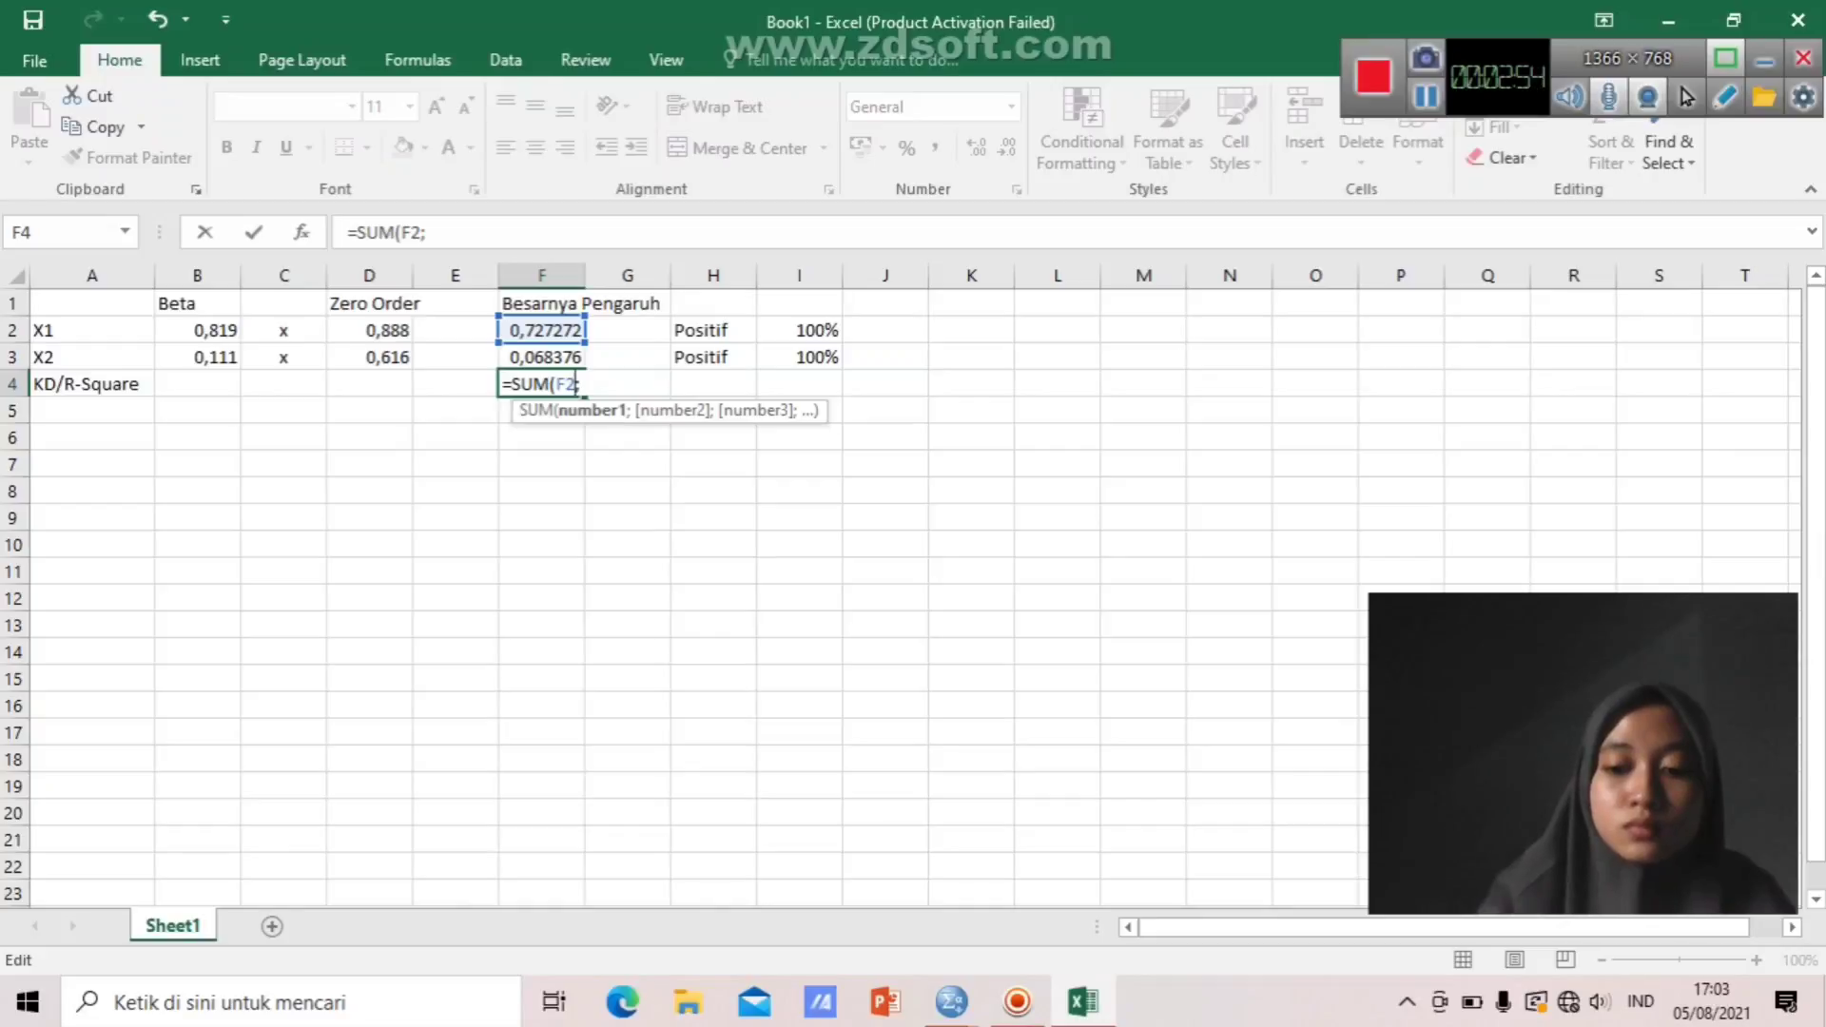
{"action": "type", "text": ")"}
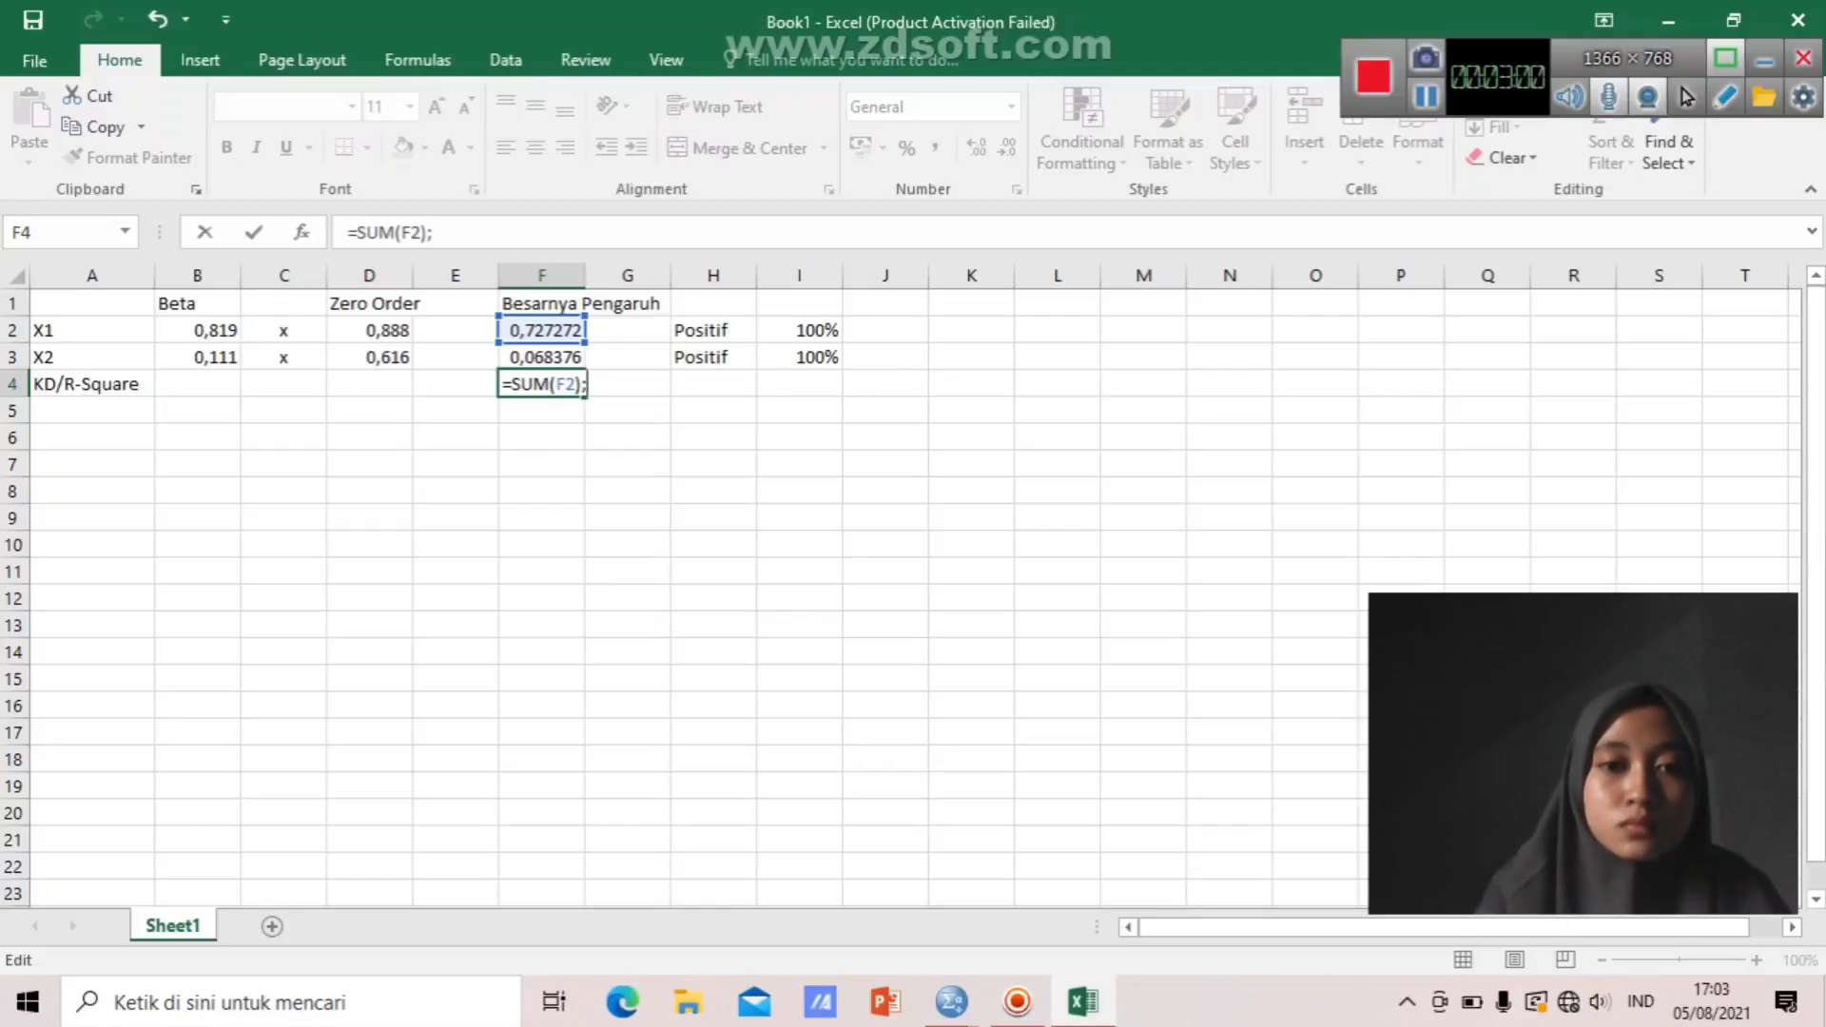
{"action": "type", "text": "("}
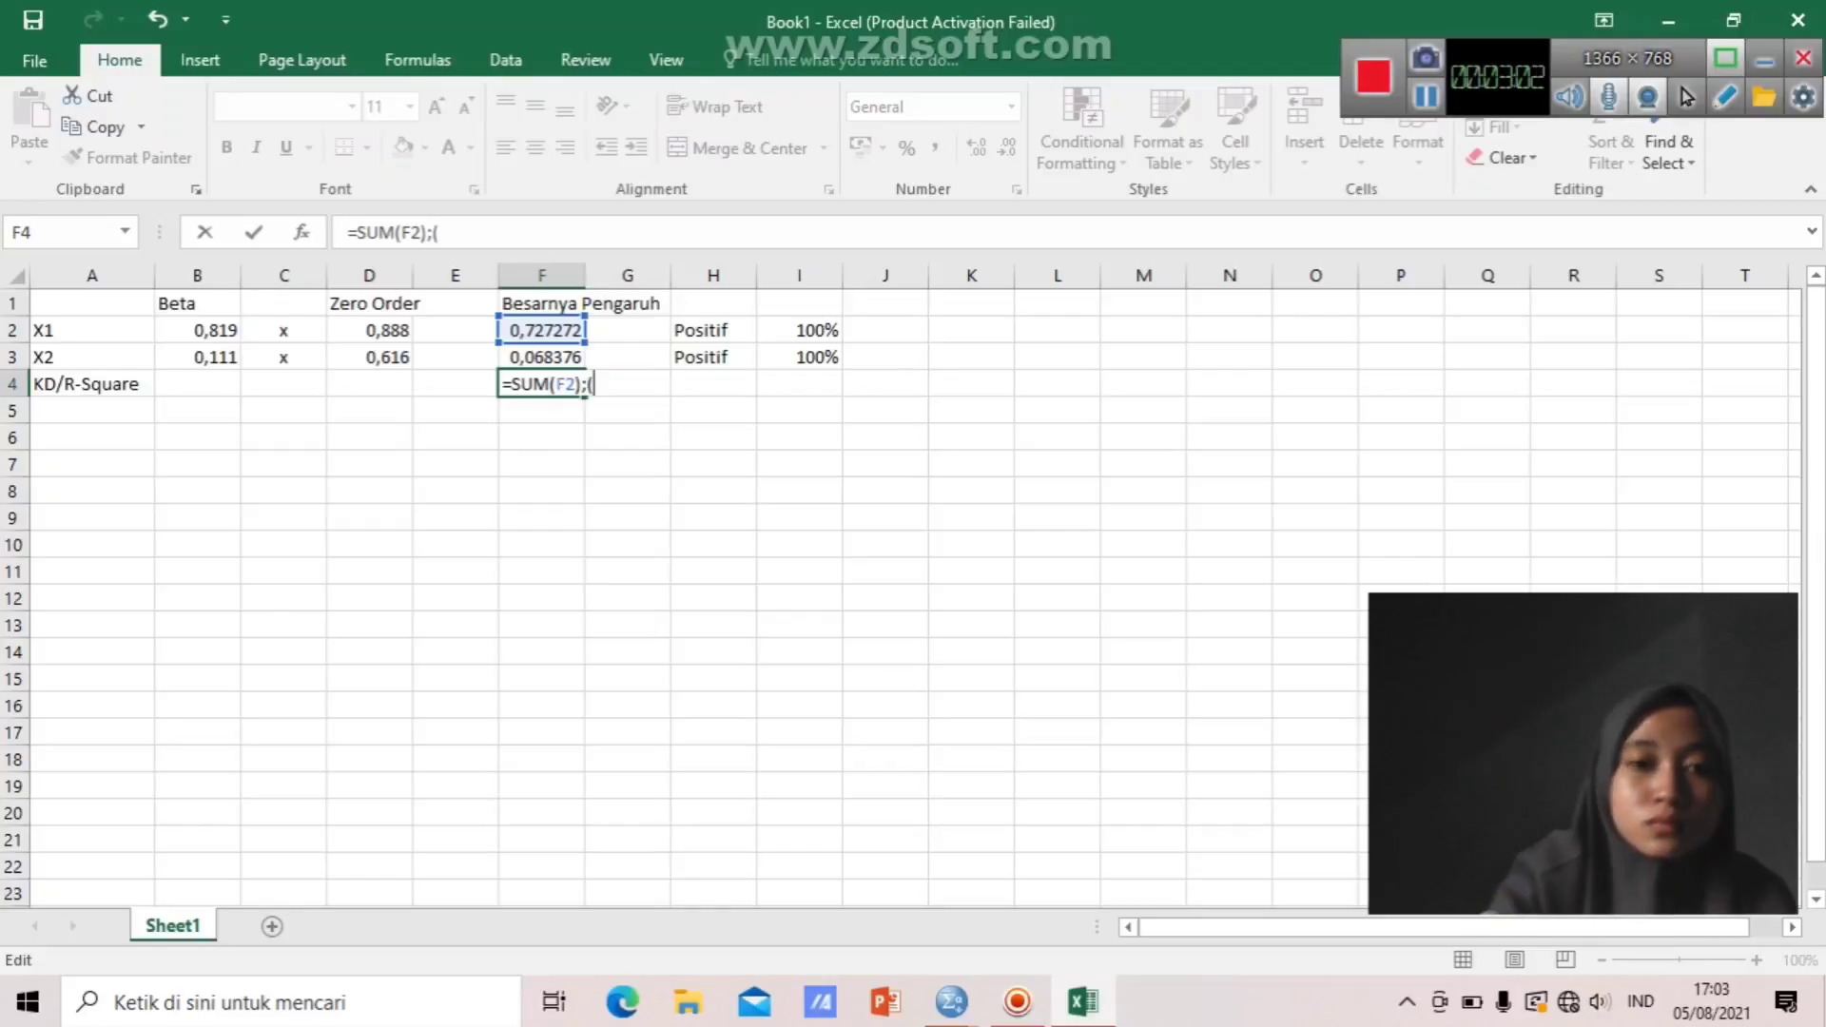
{"action": "left_click", "coordinate": [541, 357]}
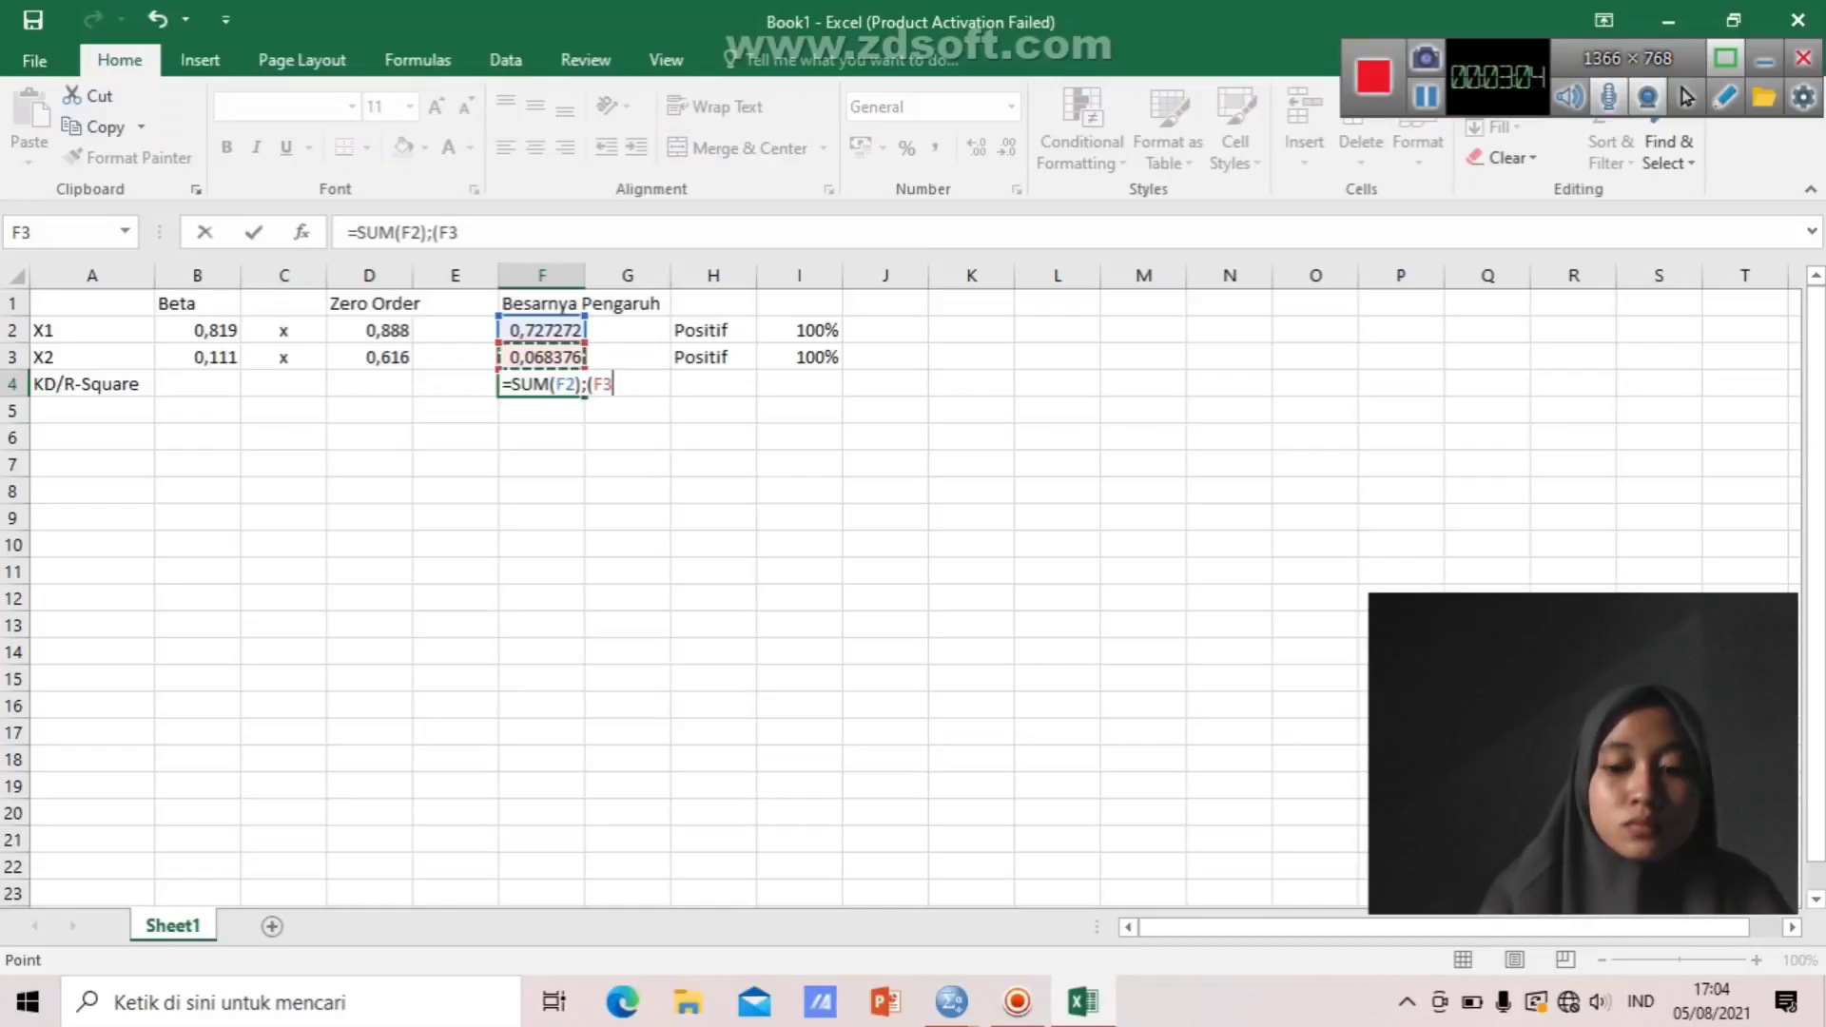
{"action": "type", "text": ")"}
{"action": "key", "text": "Return"}
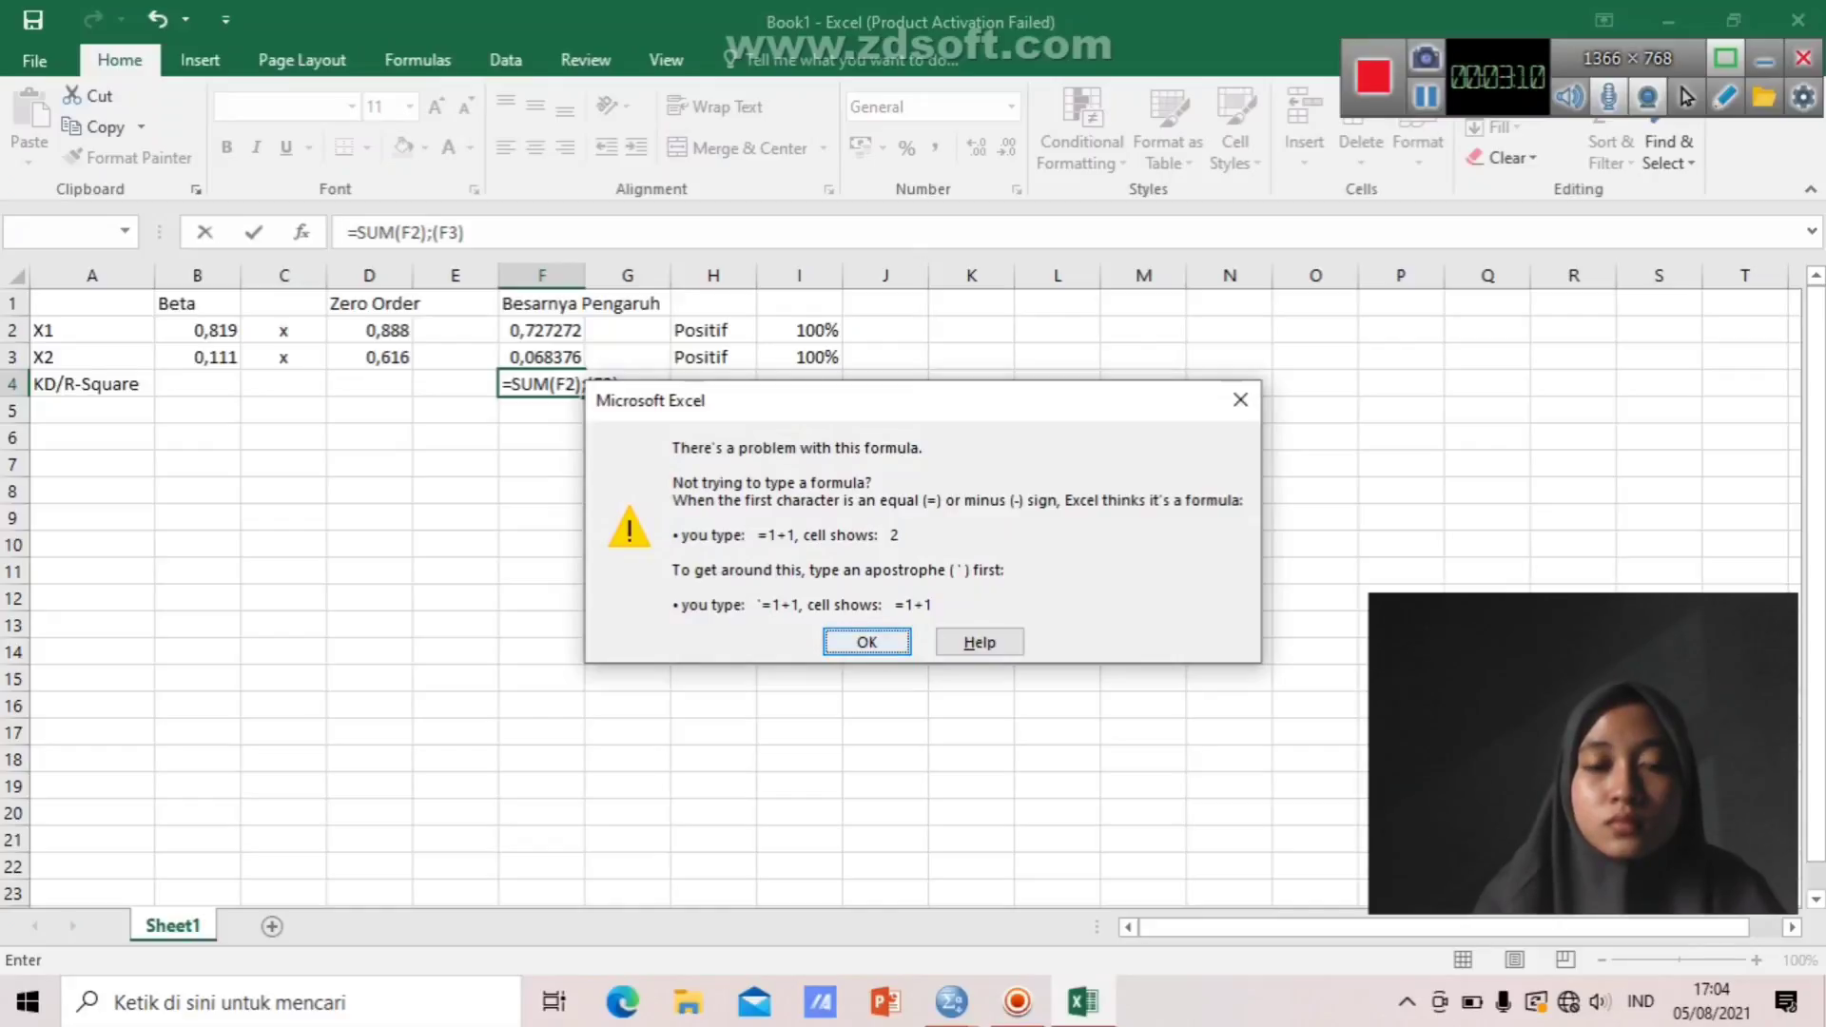
{"action": "key", "text": "Return"}
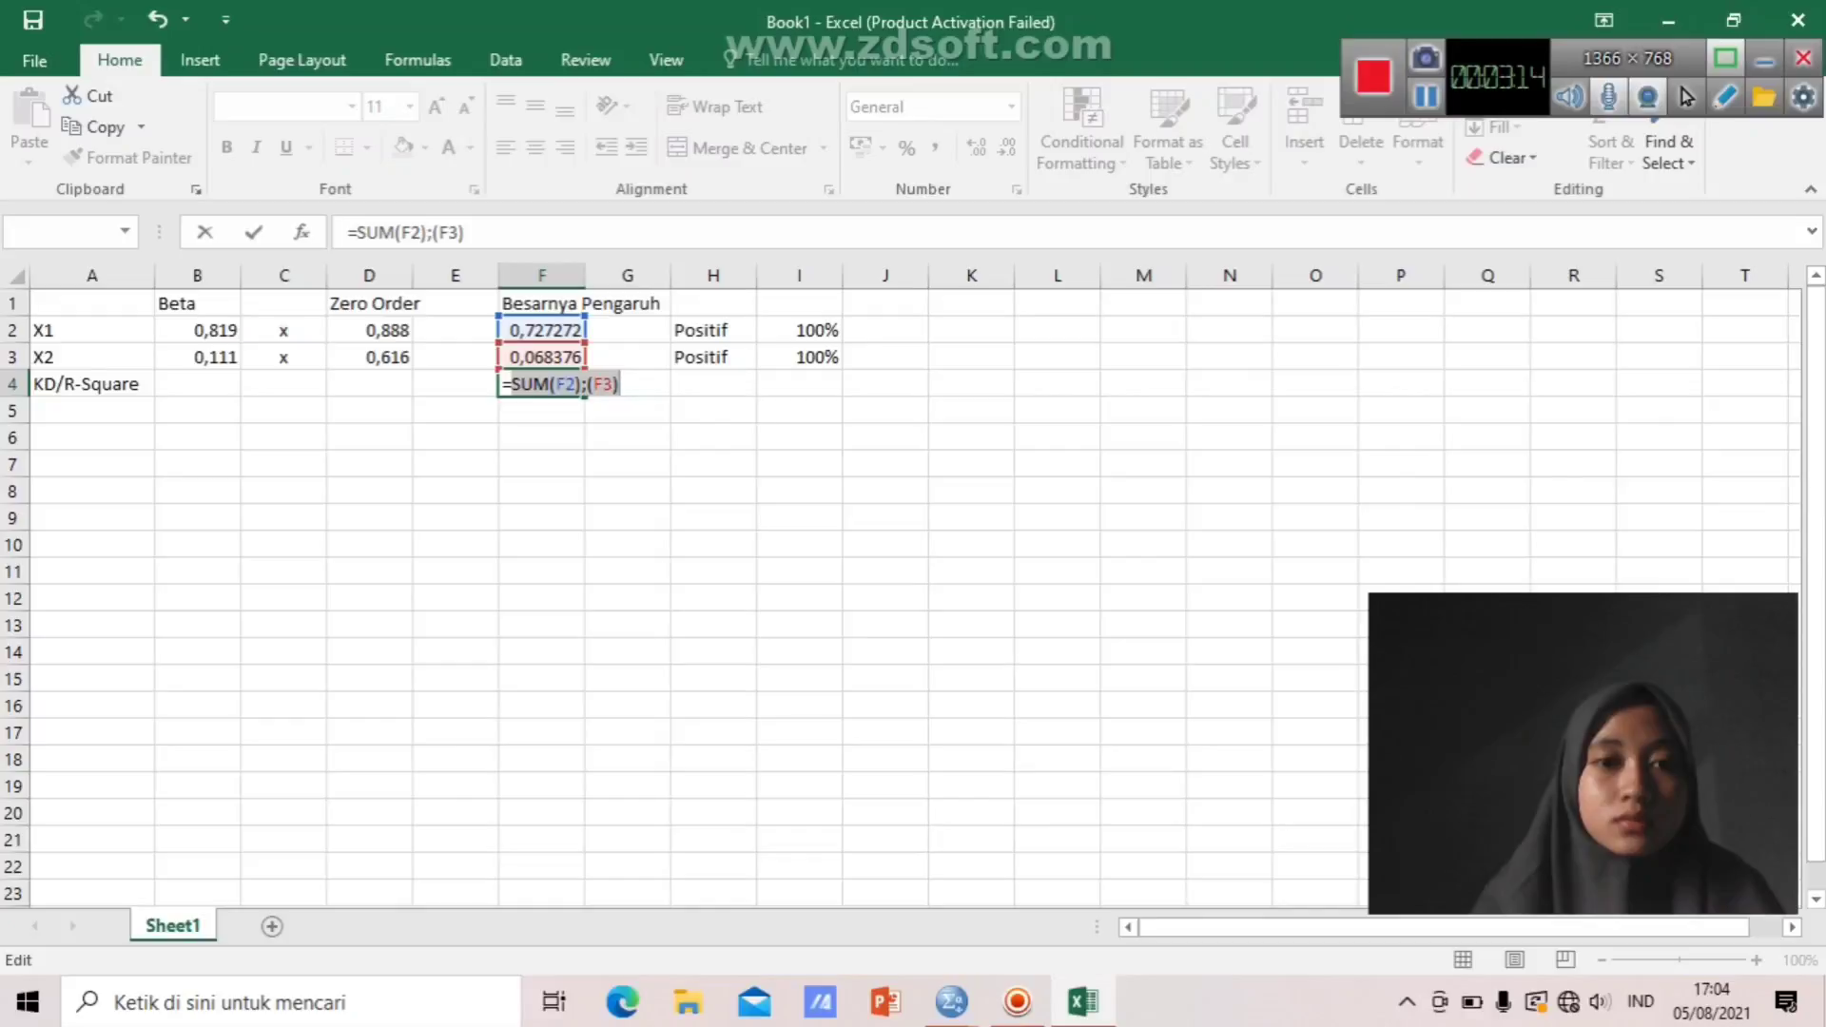
Correct the F4 total by removing the parenthesis after F2 and accepting the formula =SUM(F2;(F3)).
{"action": "left_click", "coordinate": [427, 233]}
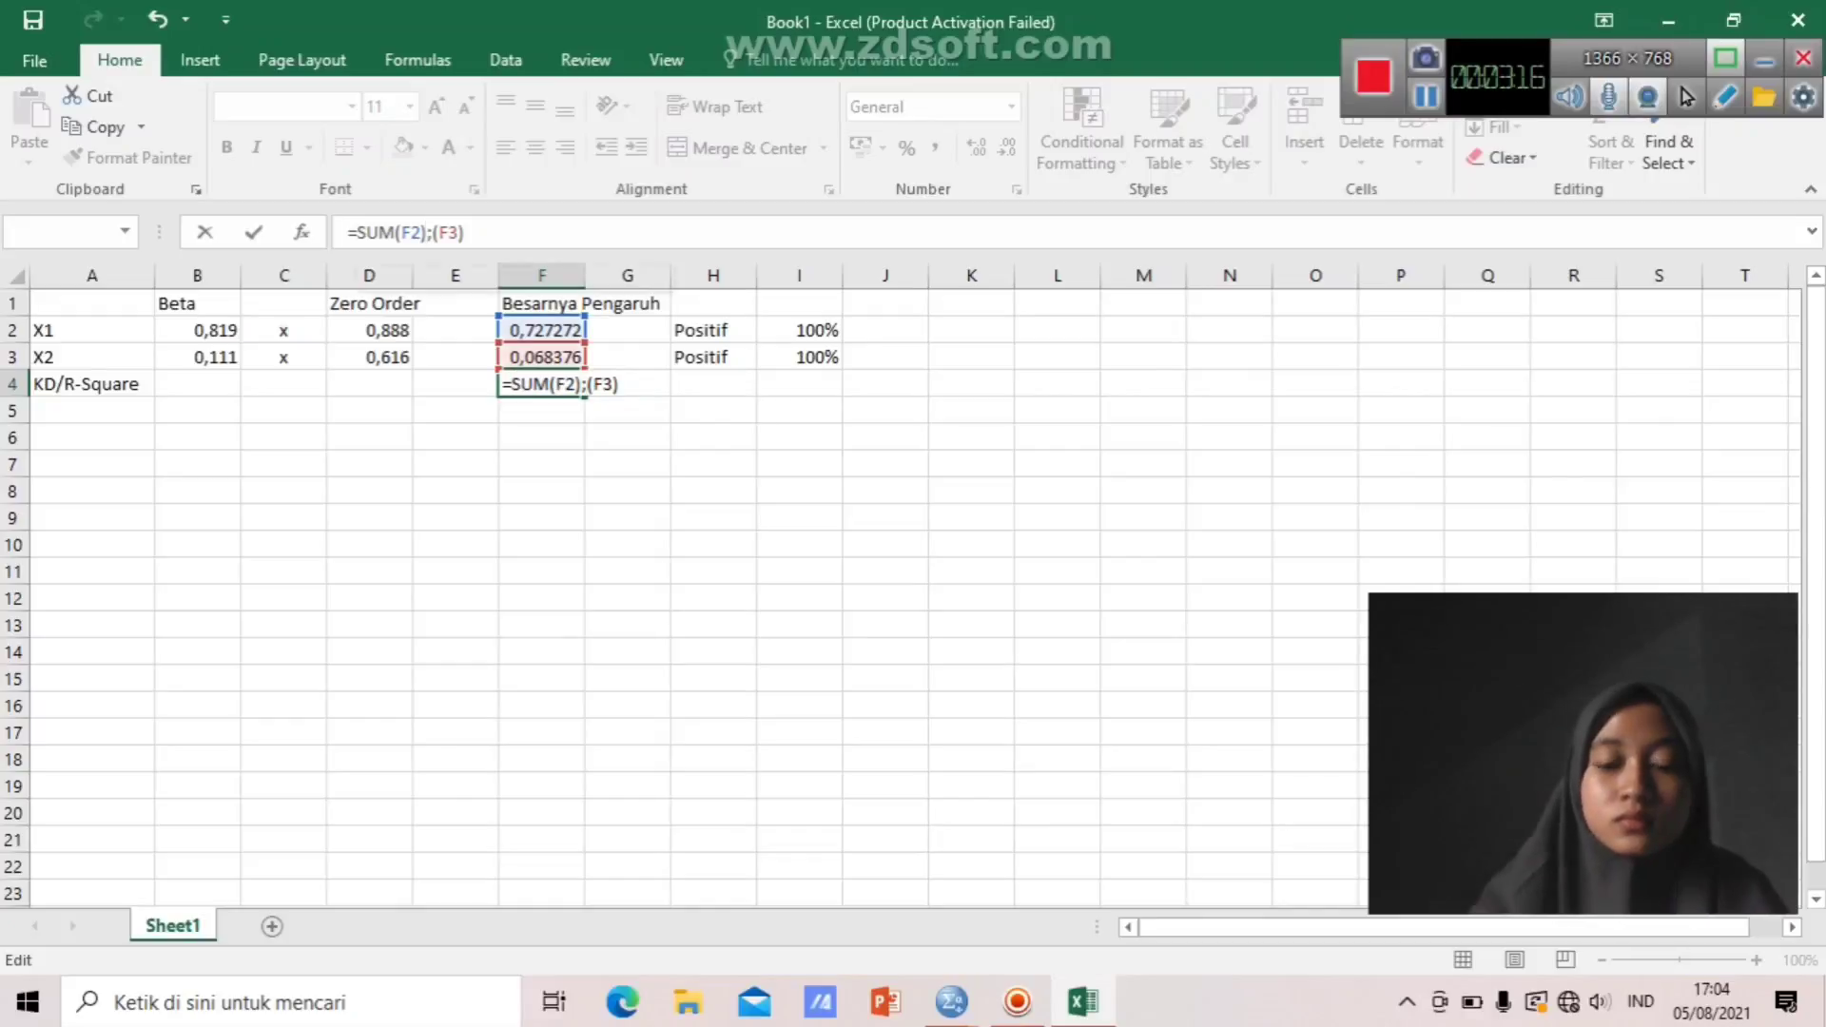
{"action": "key", "text": "BackSpace"}
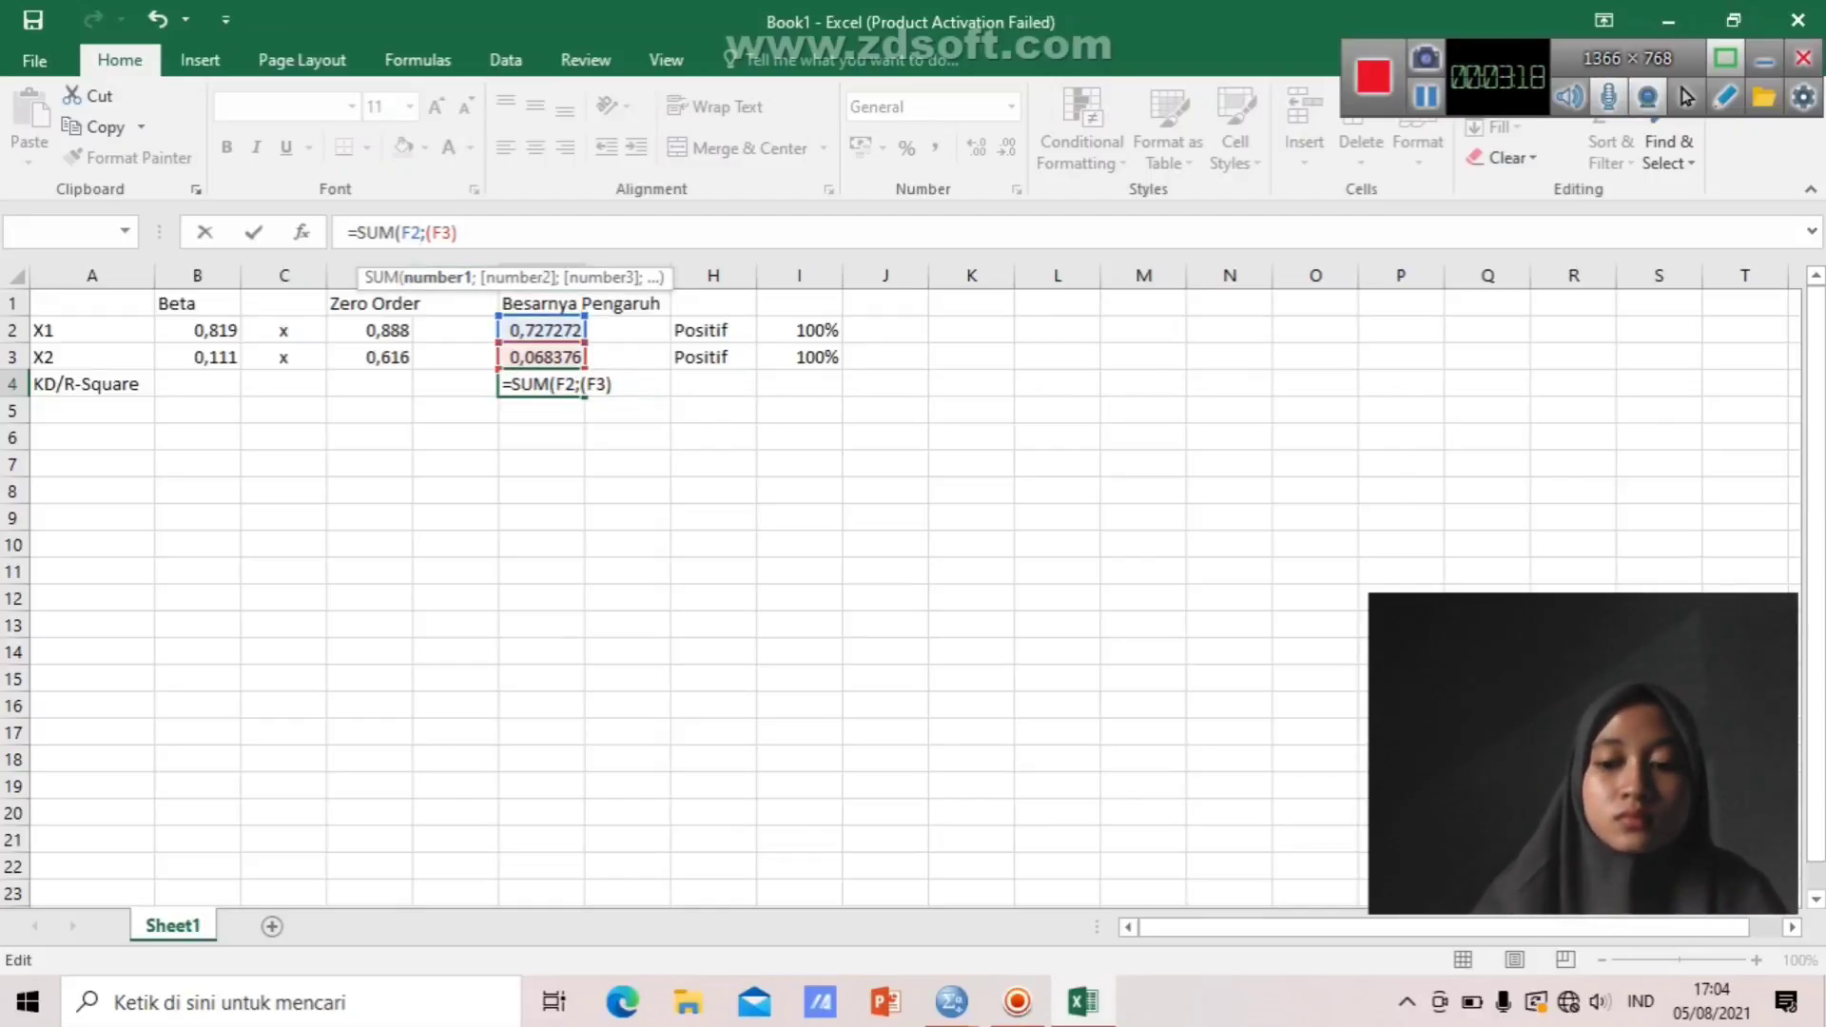
{"action": "key", "text": "Return"}
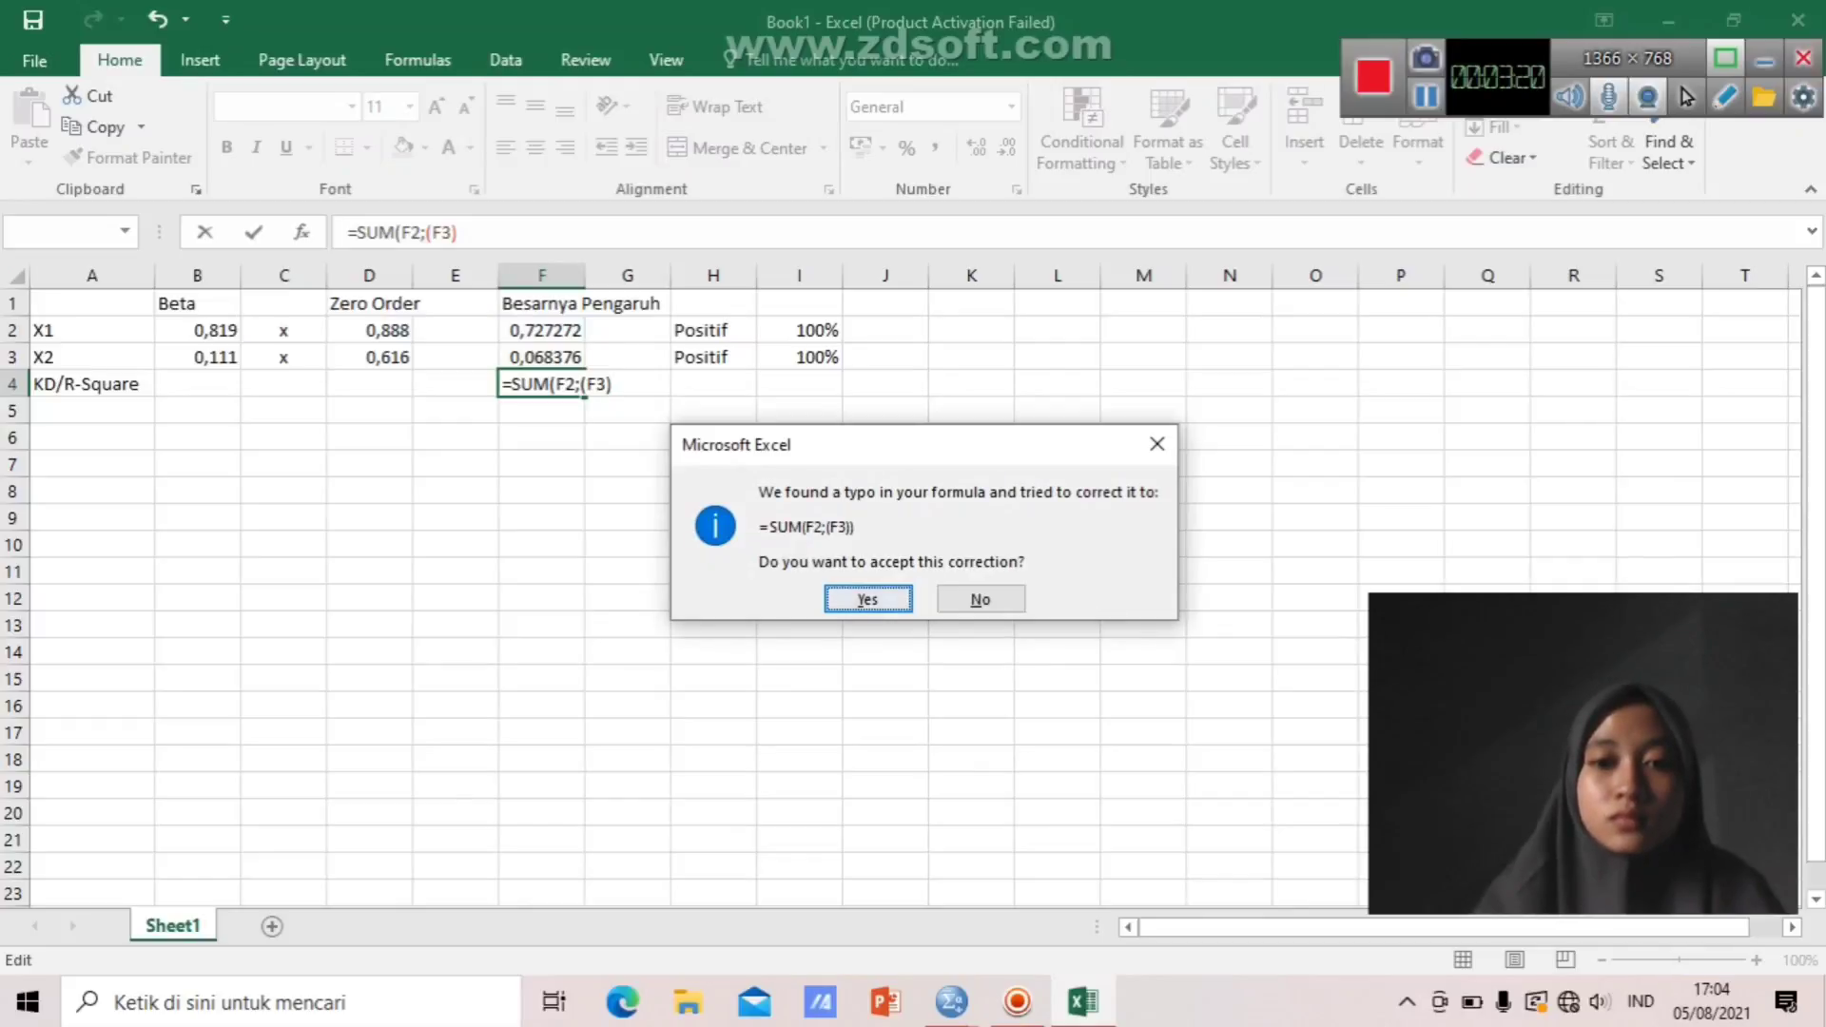
{"action": "key", "text": "Return"}
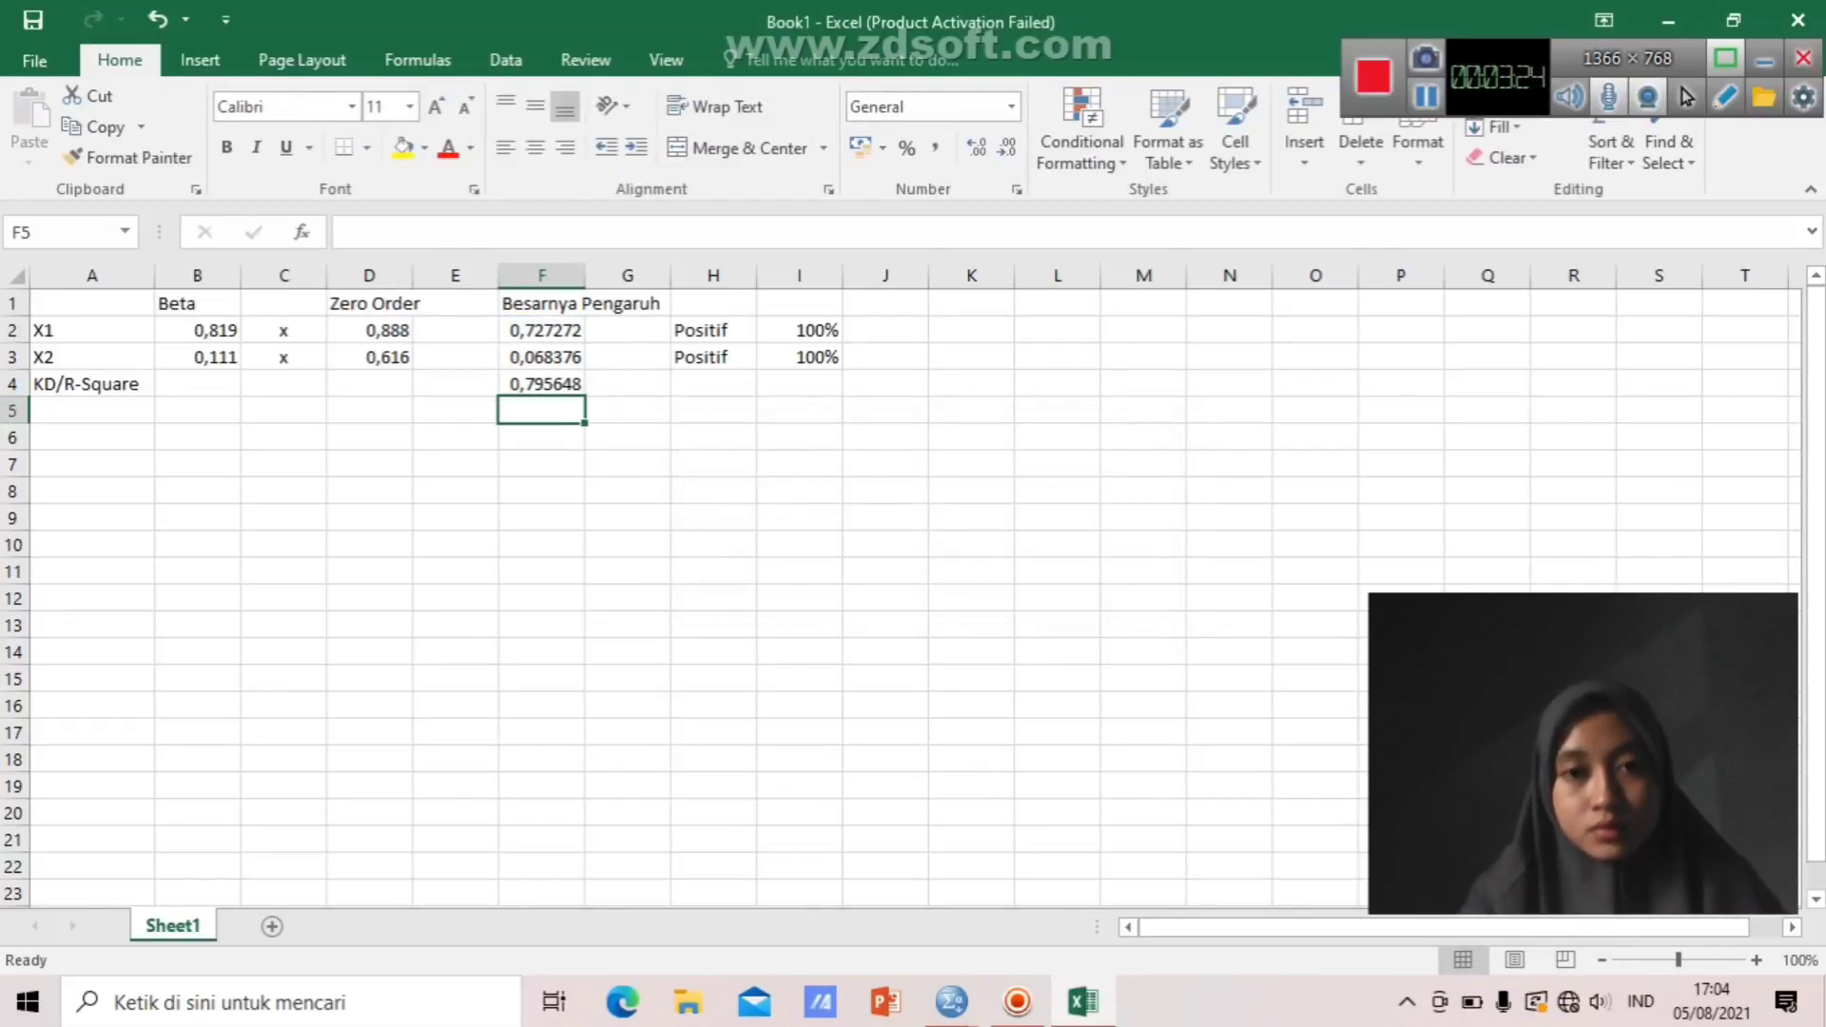
{"action": "left_click", "coordinate": [1425, 96]}
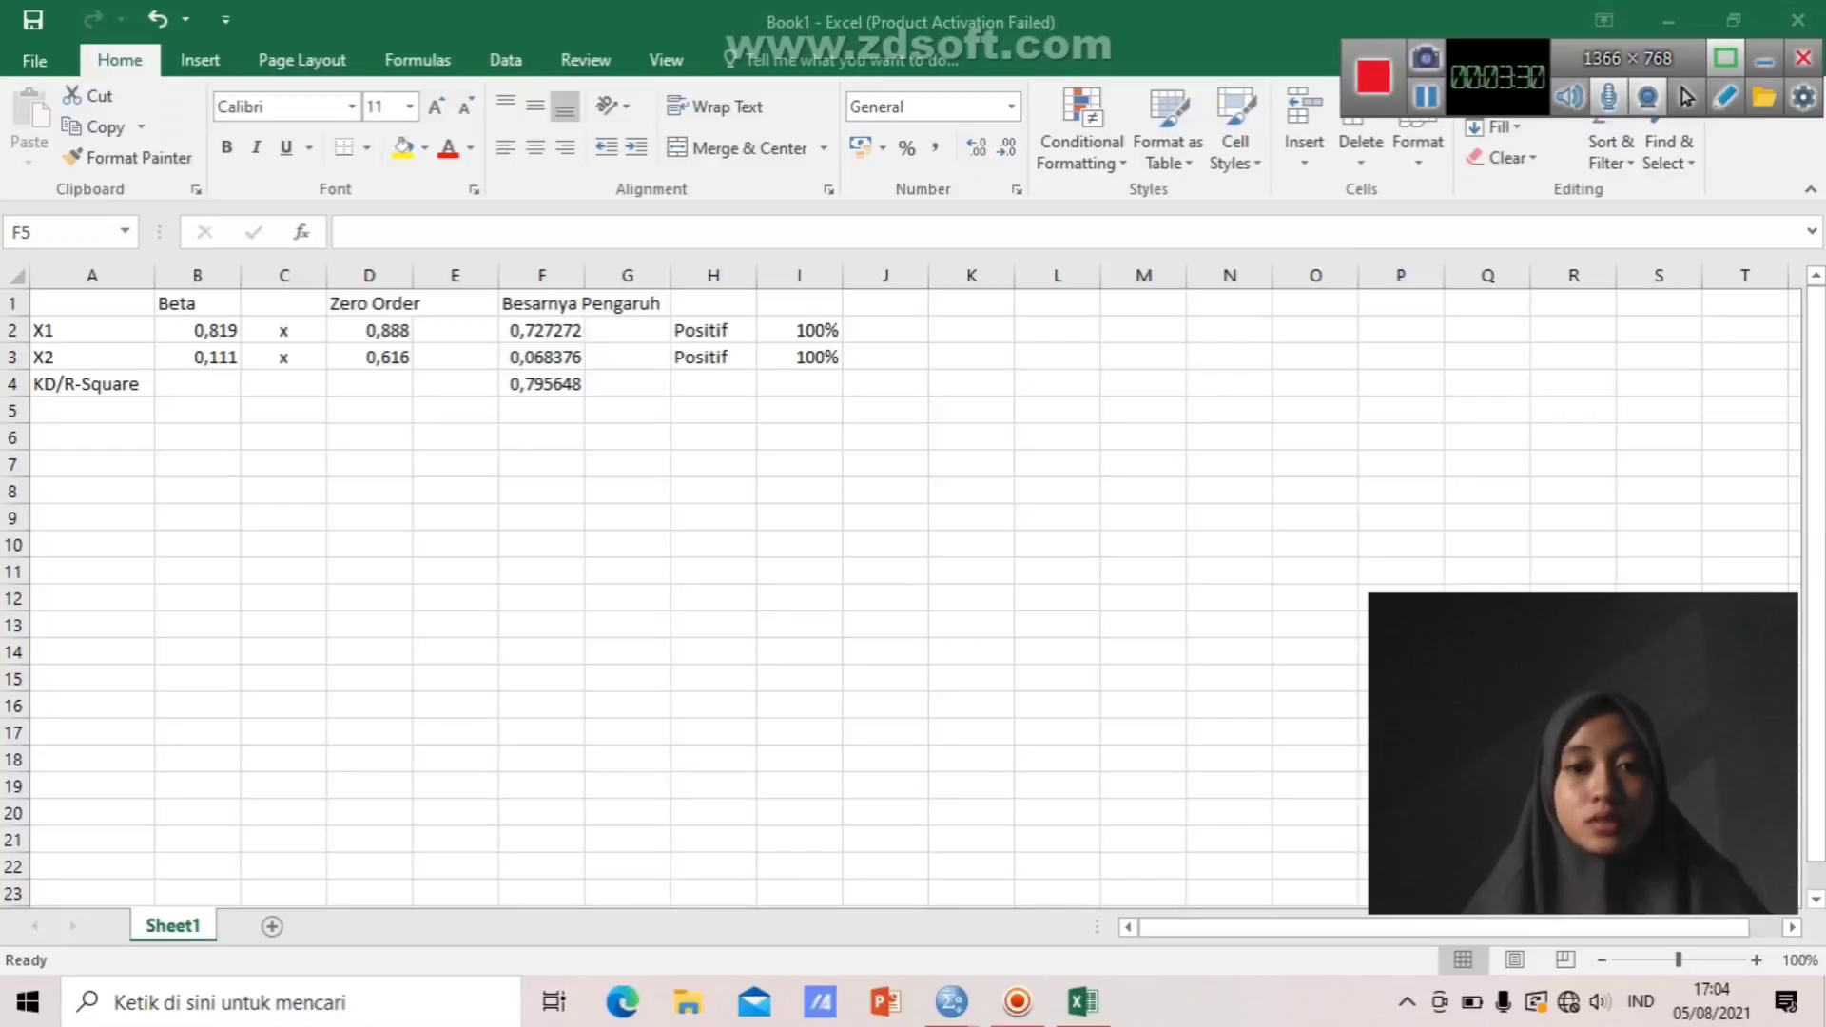
{"action": "key", "text": "alt+Tab"}
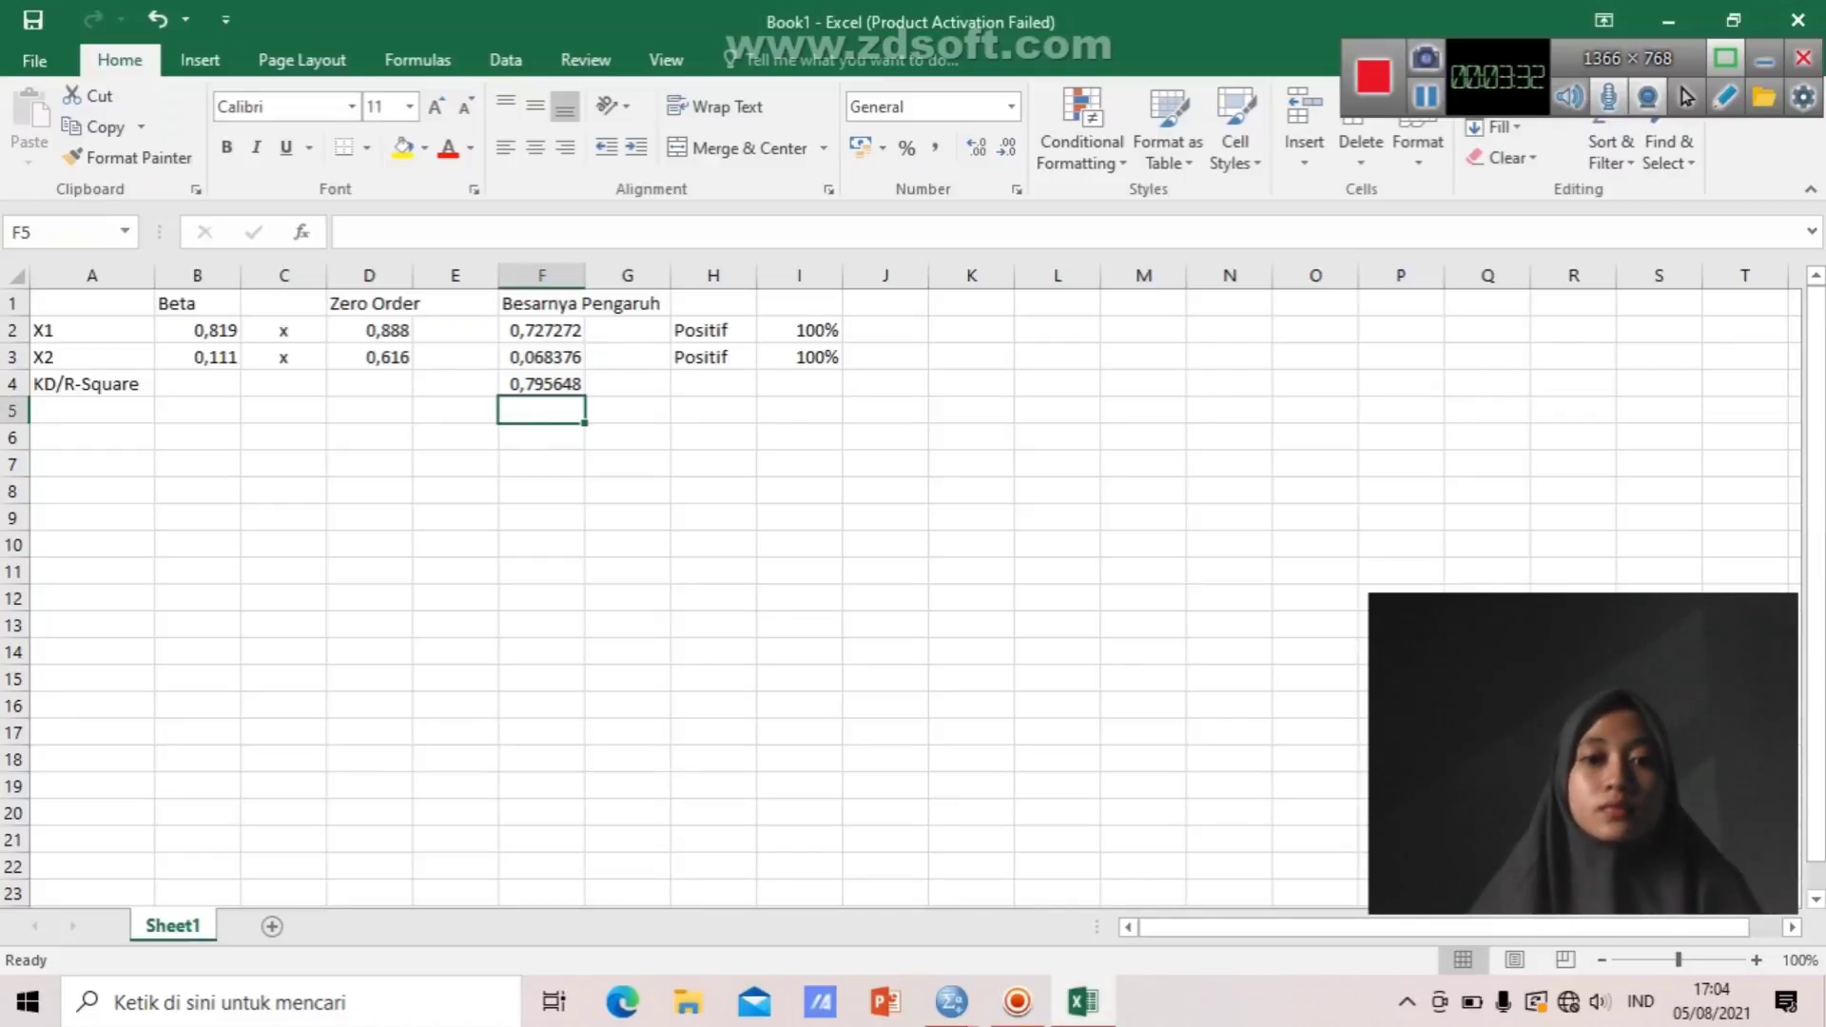
Complete the KD/R-Square row by entering "positif" in H4 and 100% in I4.
{"action": "left_click", "coordinate": [713, 384]}
{"action": "type", "text": "positif"}
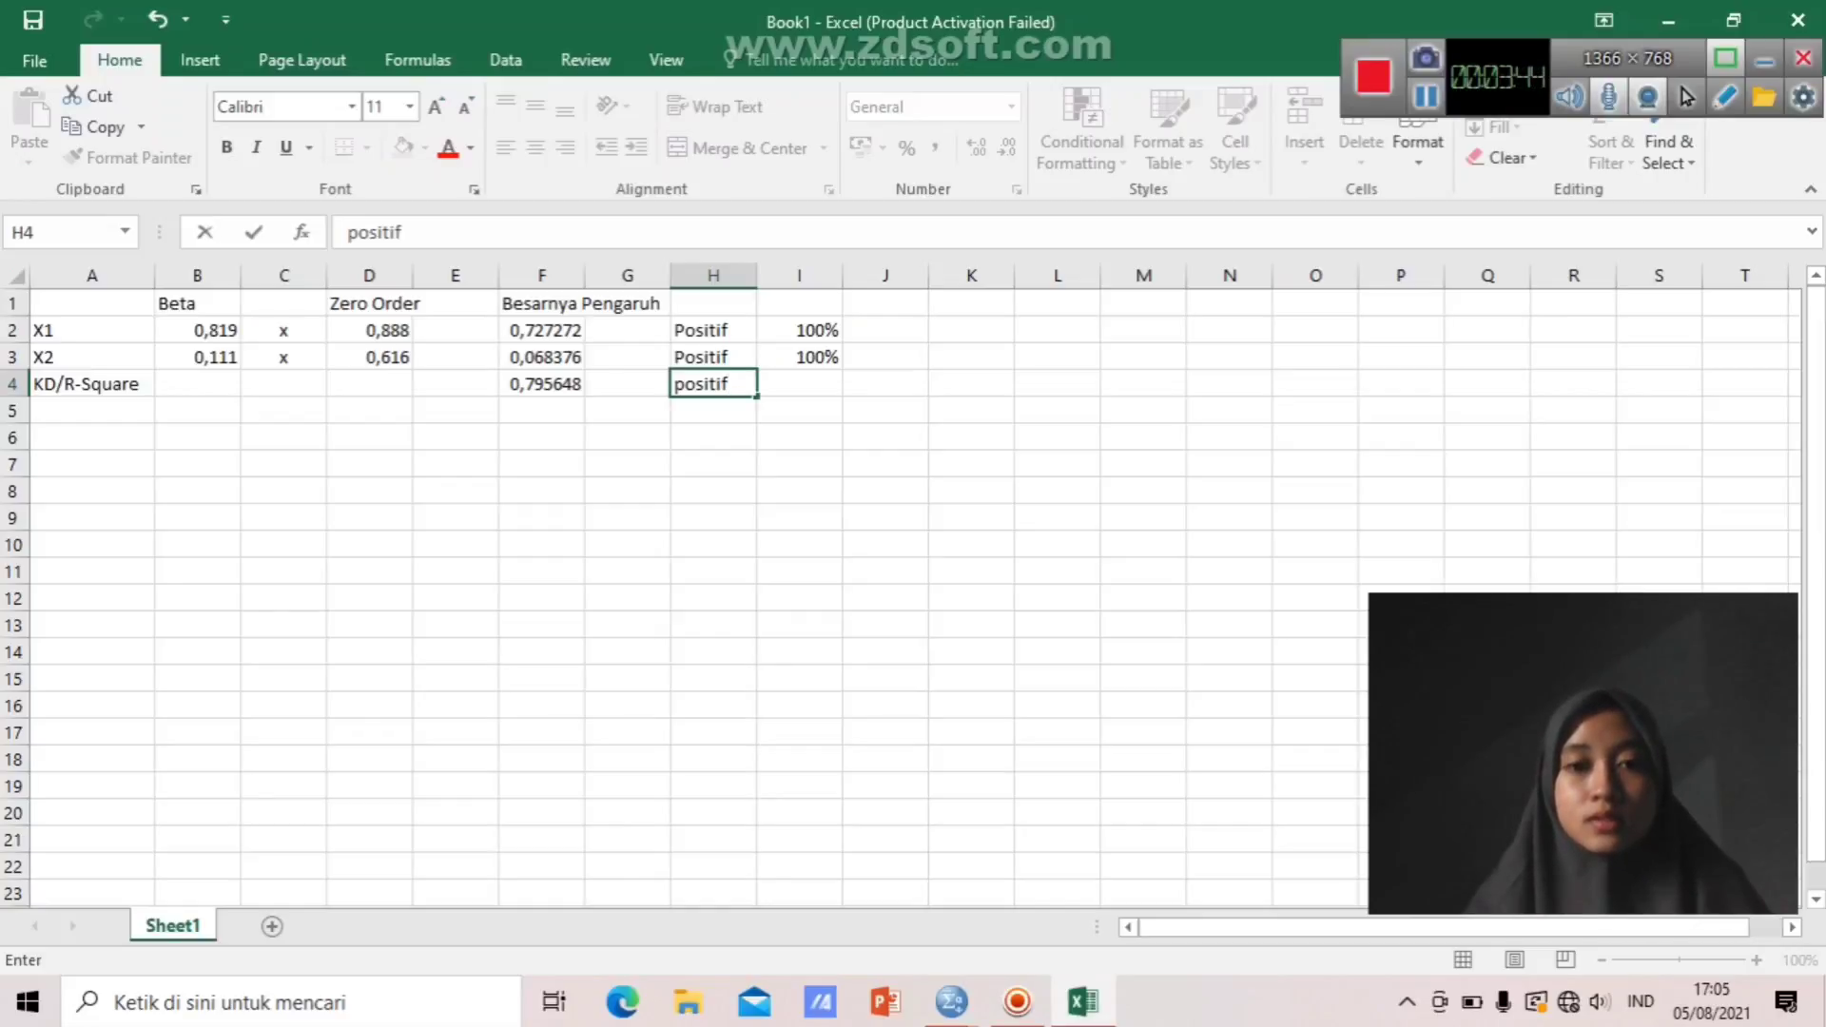
{"action": "key", "text": "Tab"}
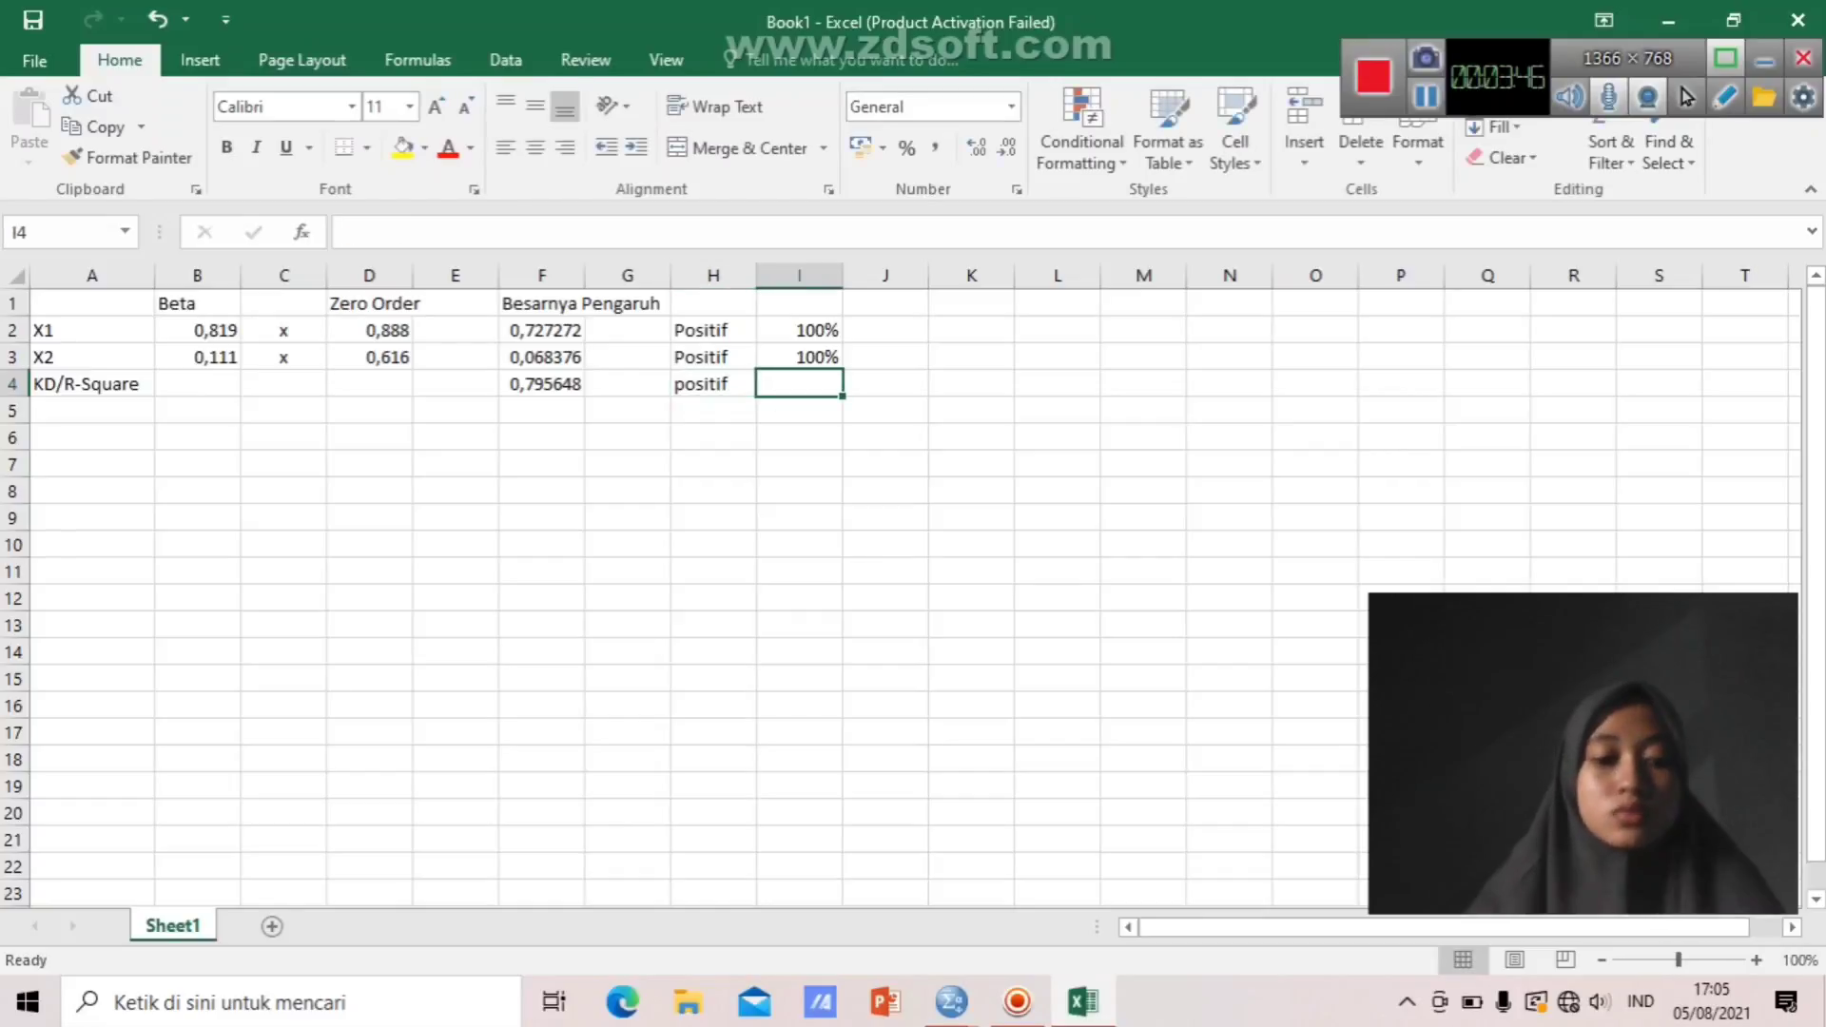
{"action": "type", "text": "100"}
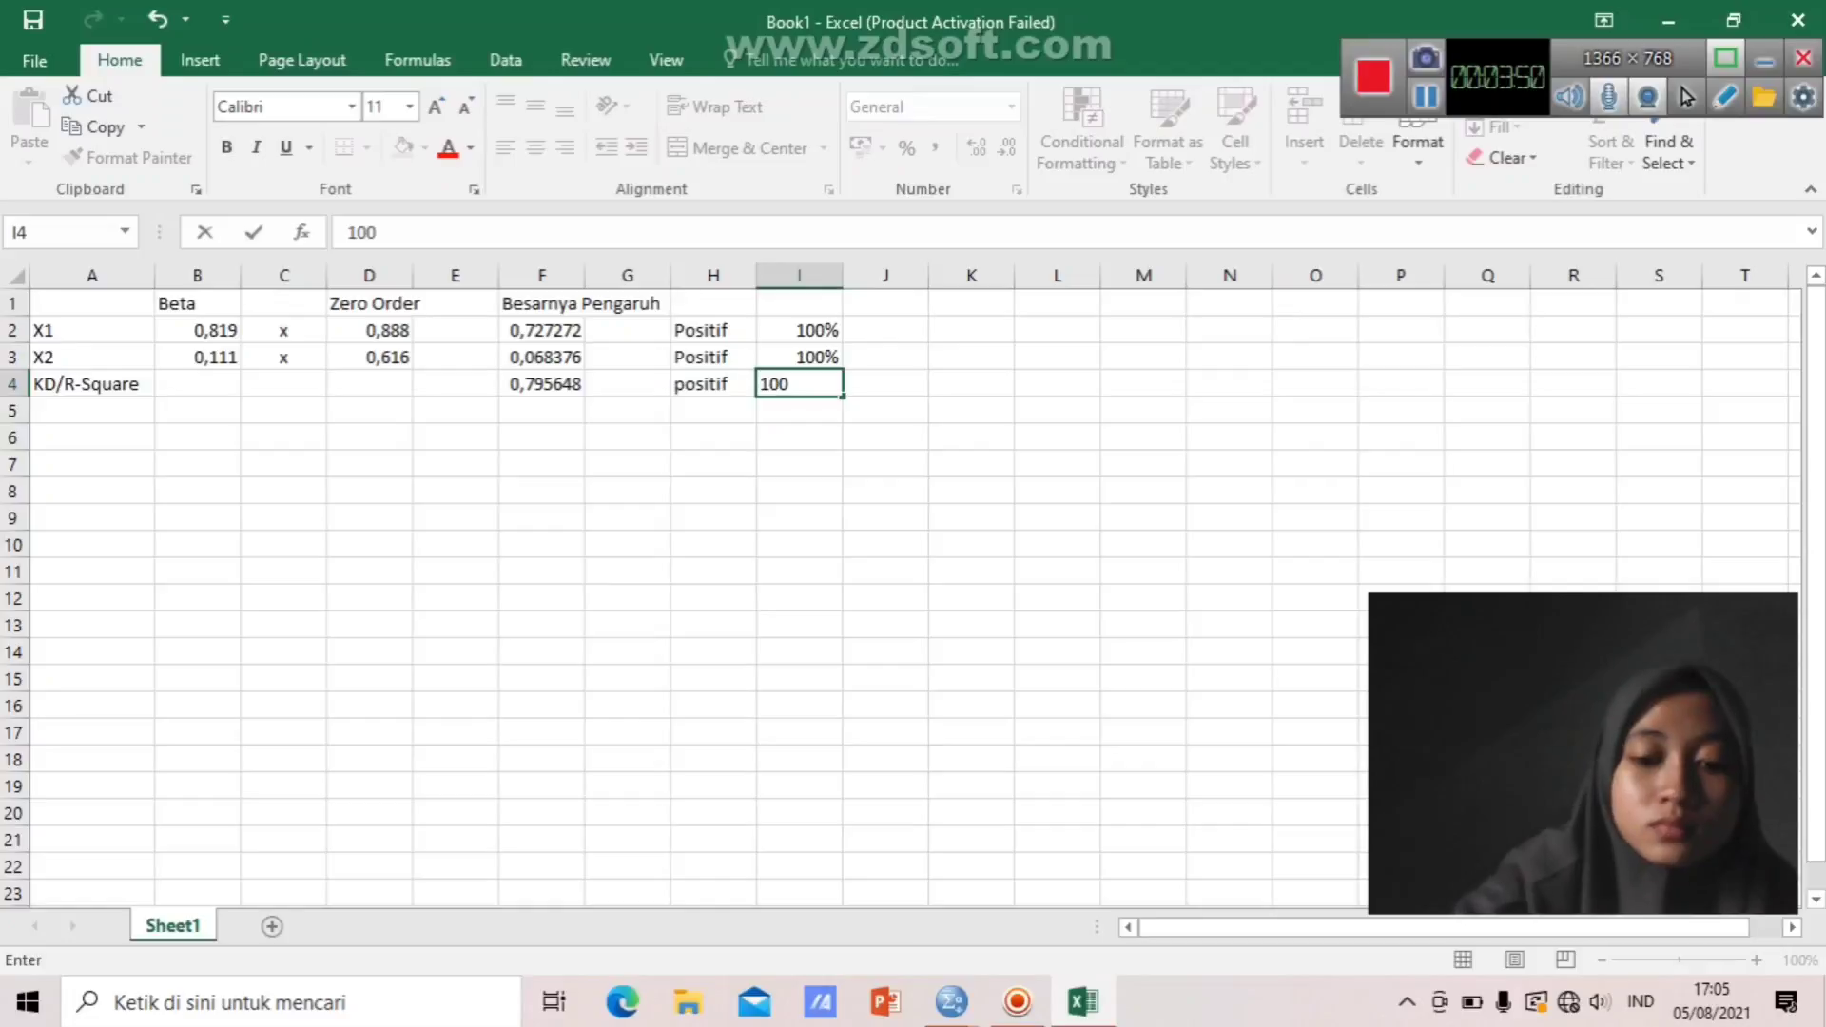
{"action": "type", "text": "%"}
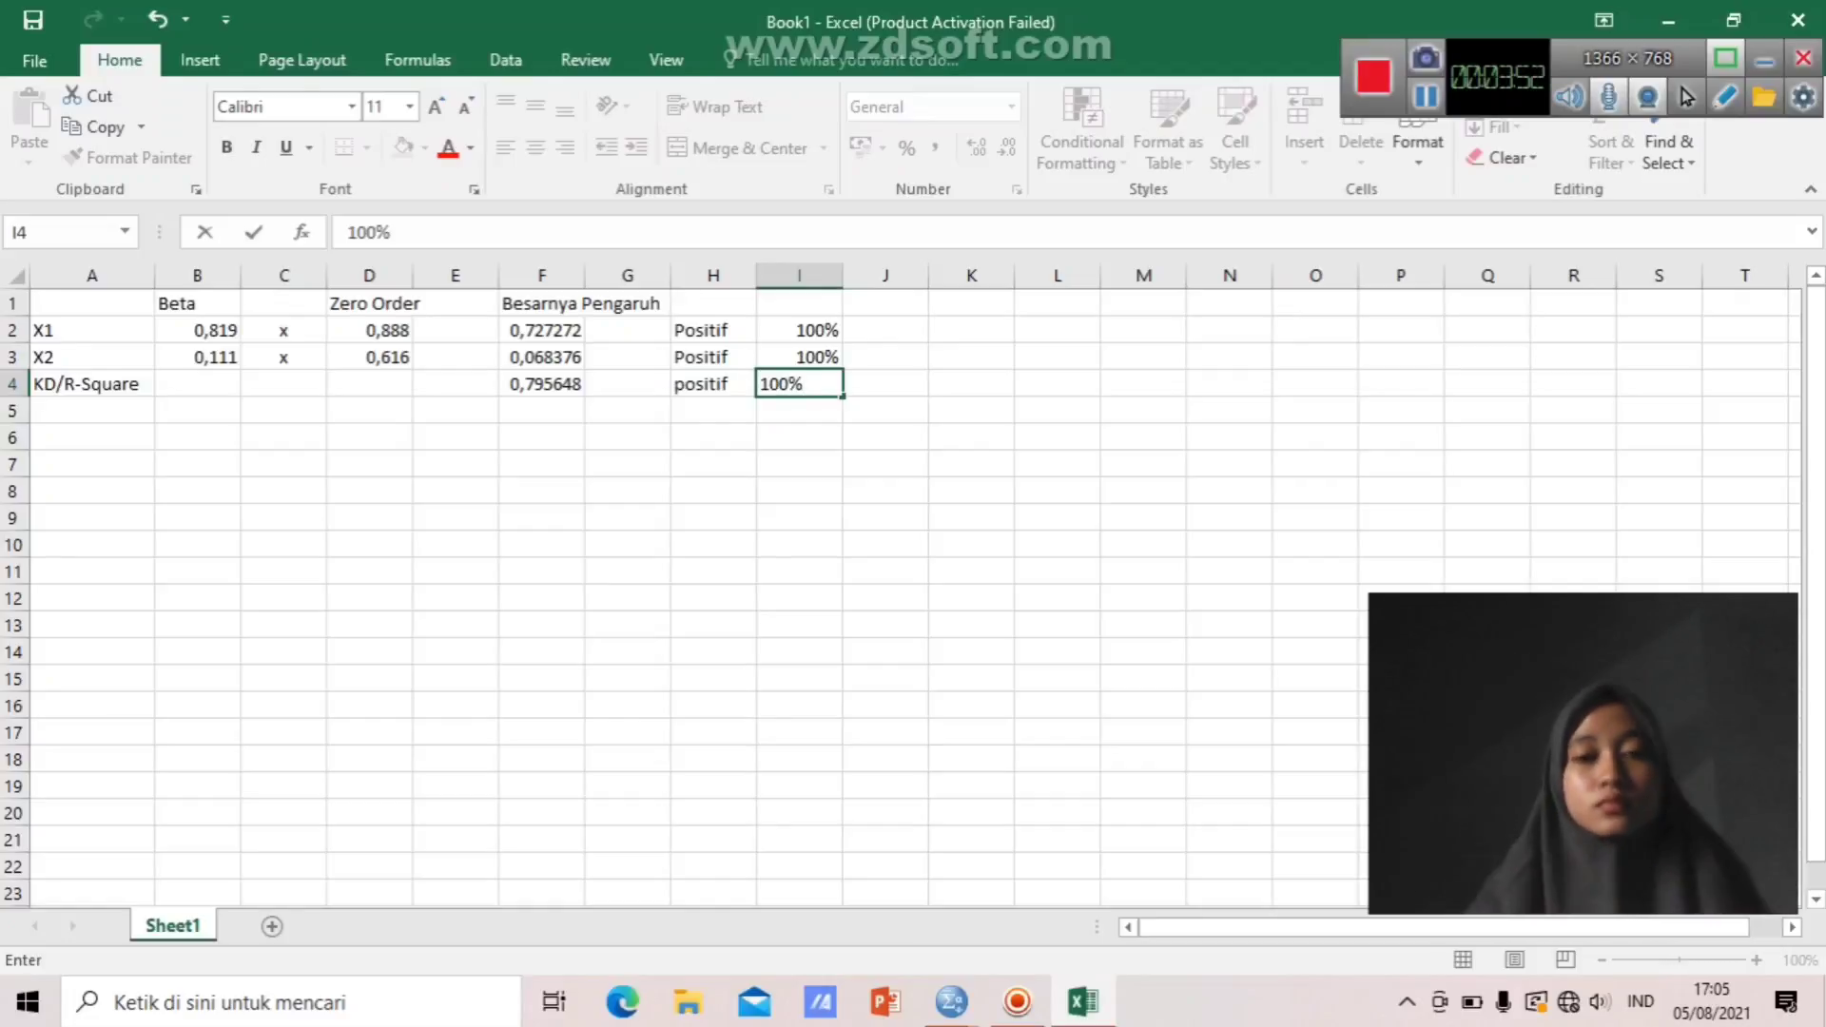
Calculate the X1 influence in J2 with the formula =F2*I2 and format the cell as a percentage.
{"action": "left_click", "coordinate": [885, 331]}
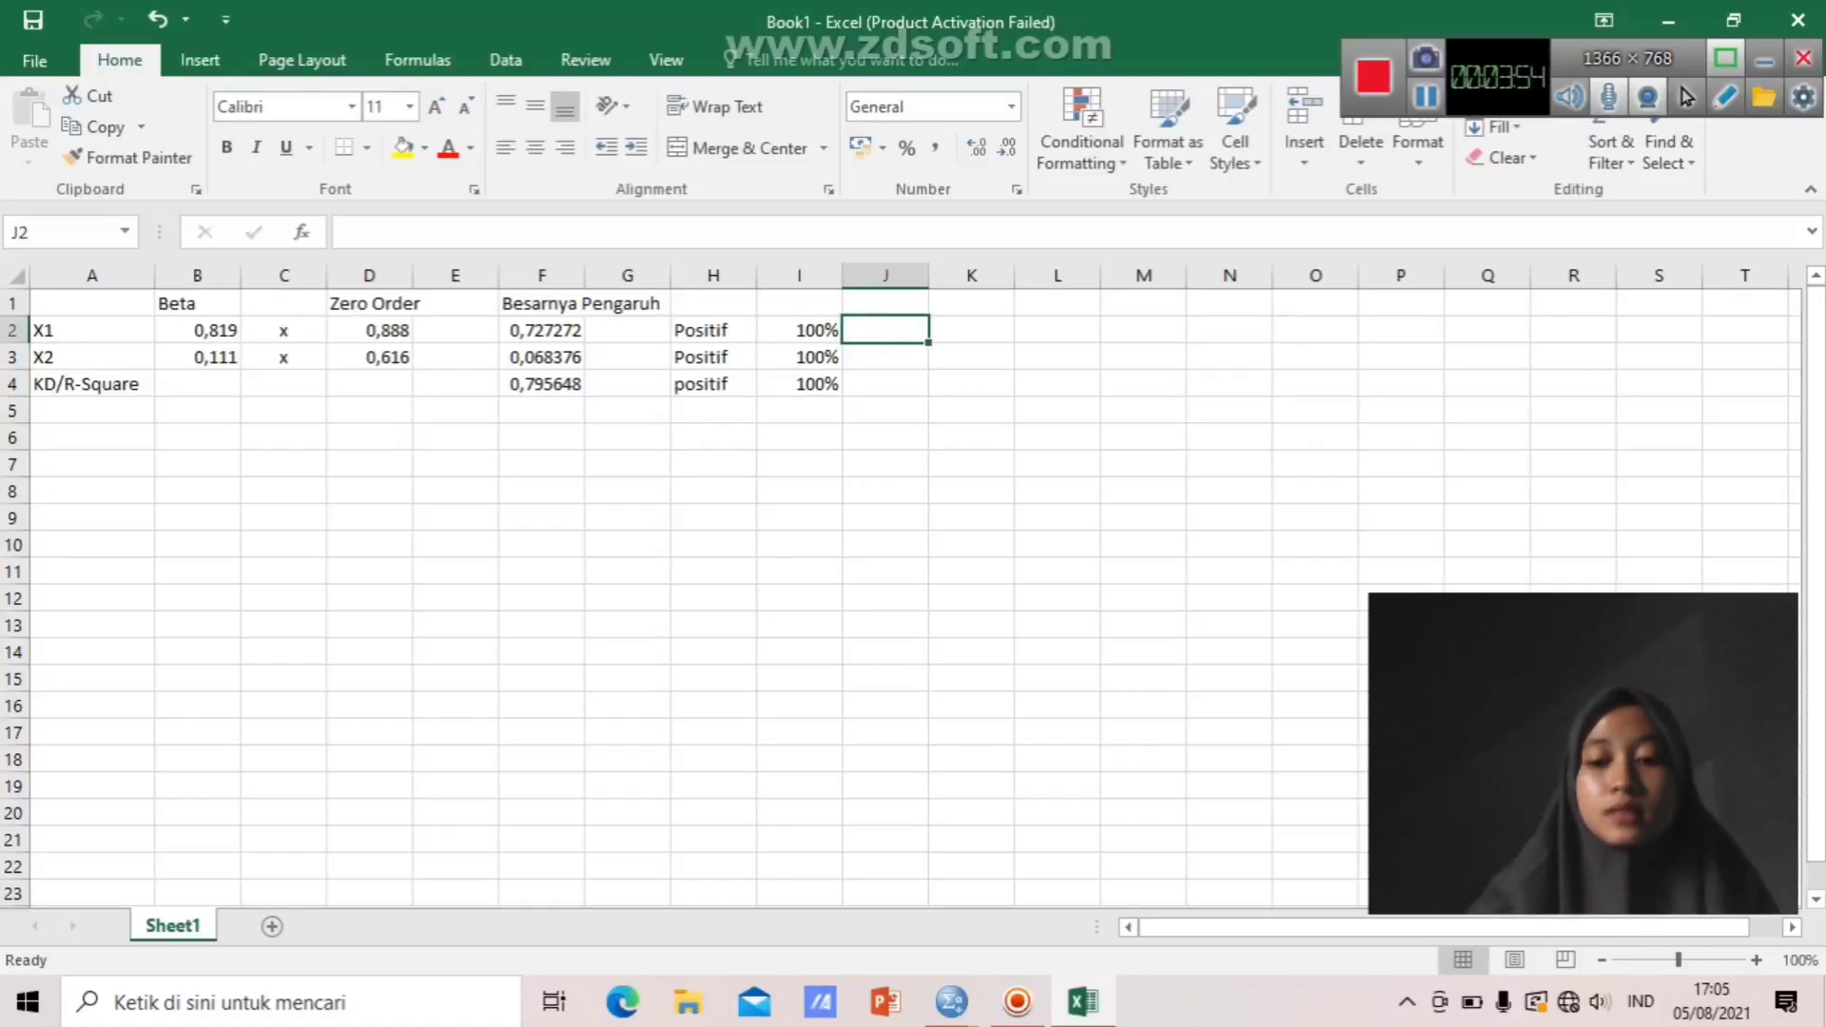
{"action": "type", "text": "="}
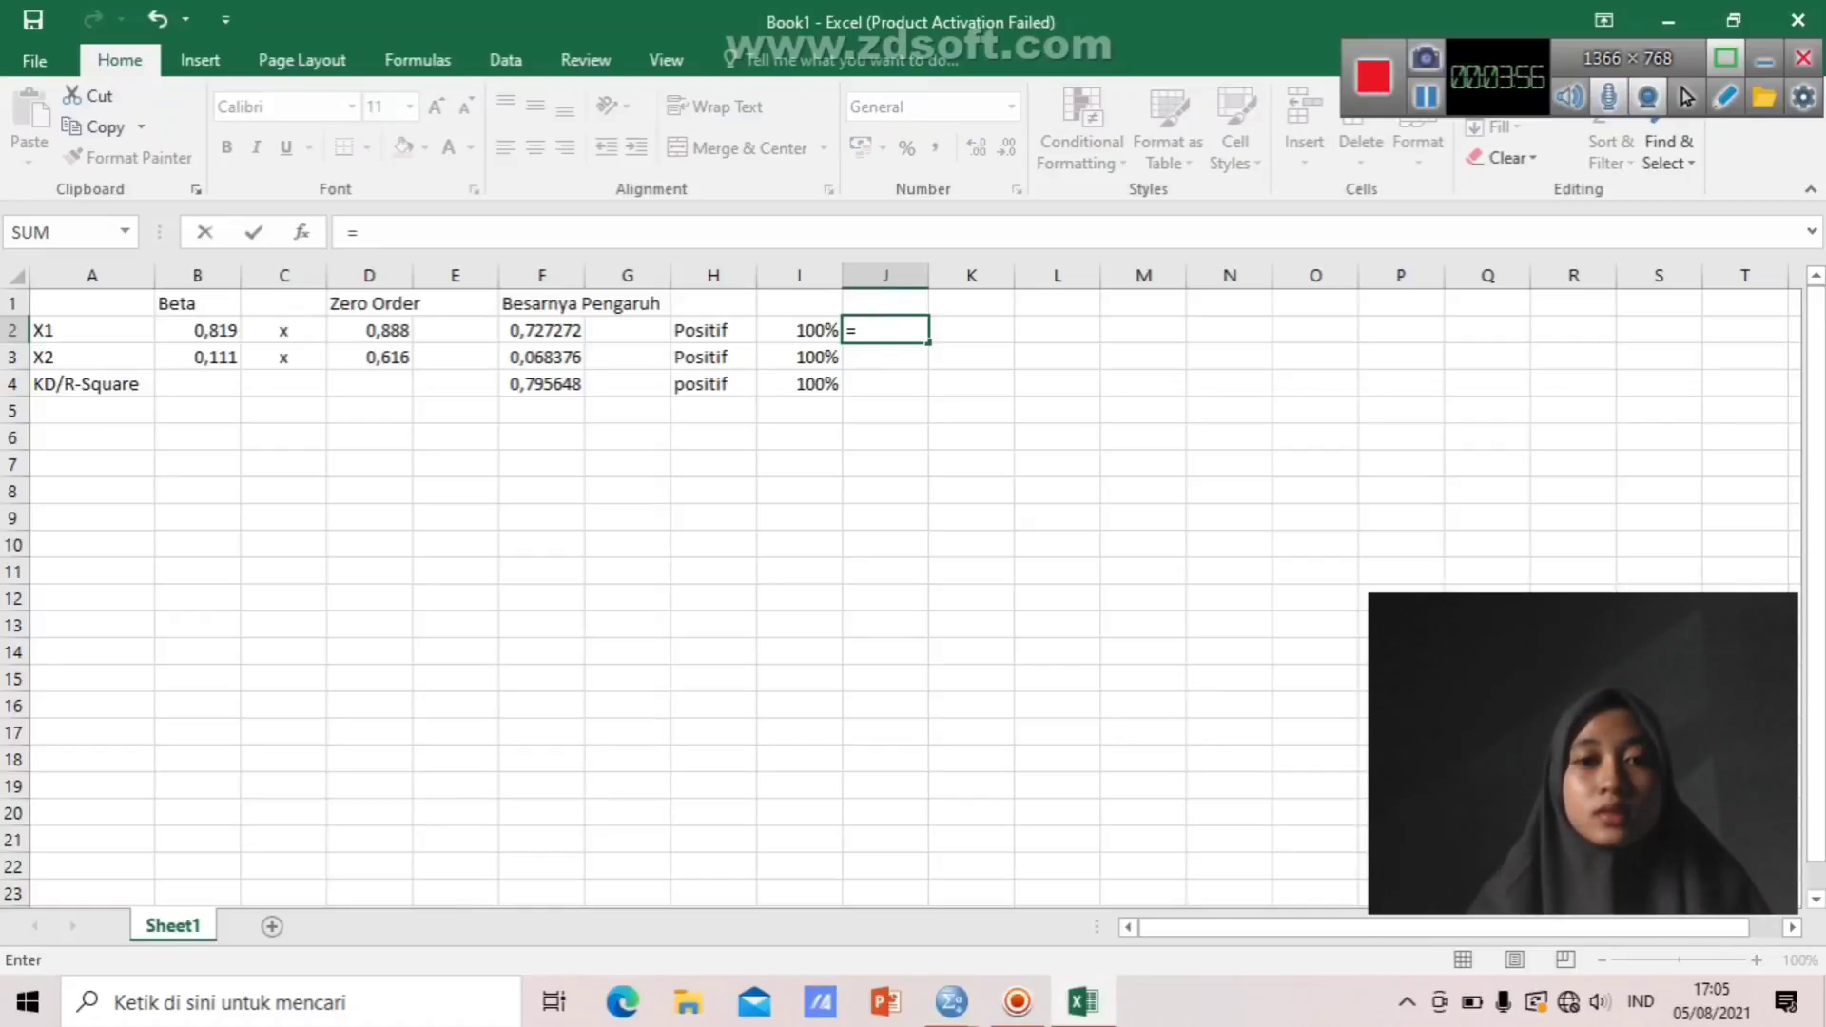
{"action": "left_click", "coordinate": [542, 330]}
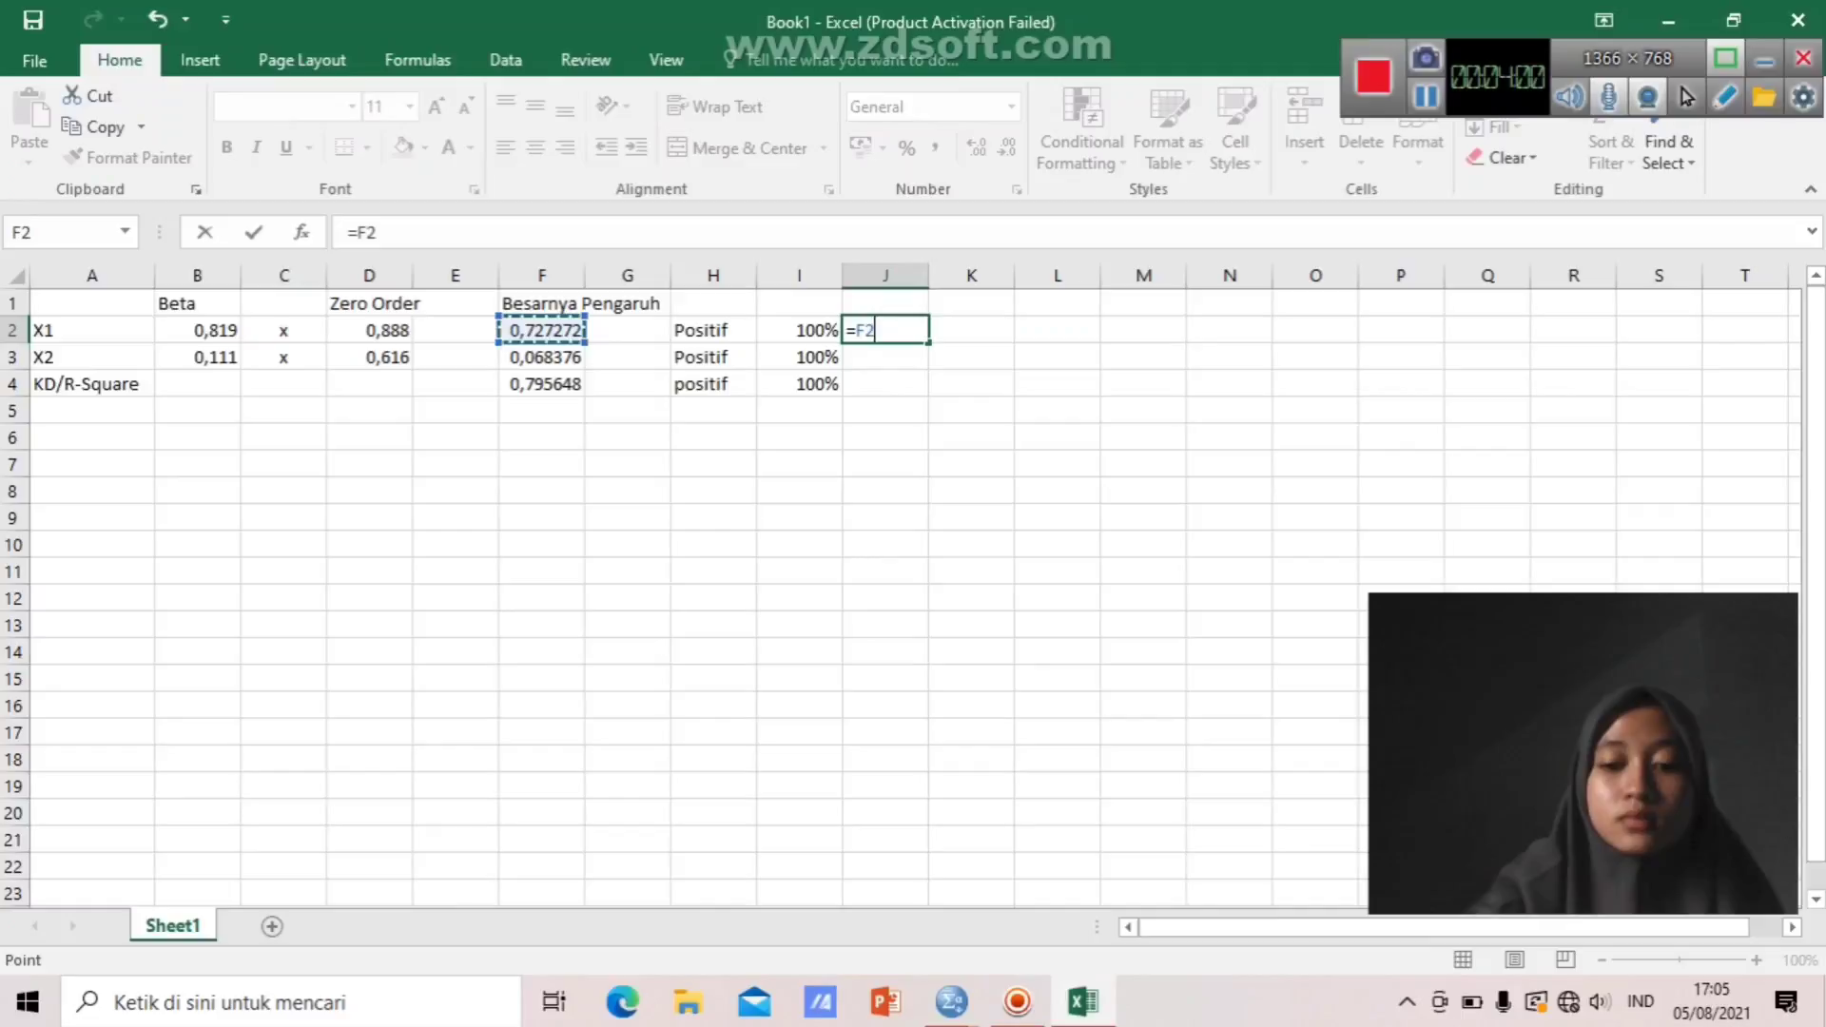
{"action": "type", "text": "*"}
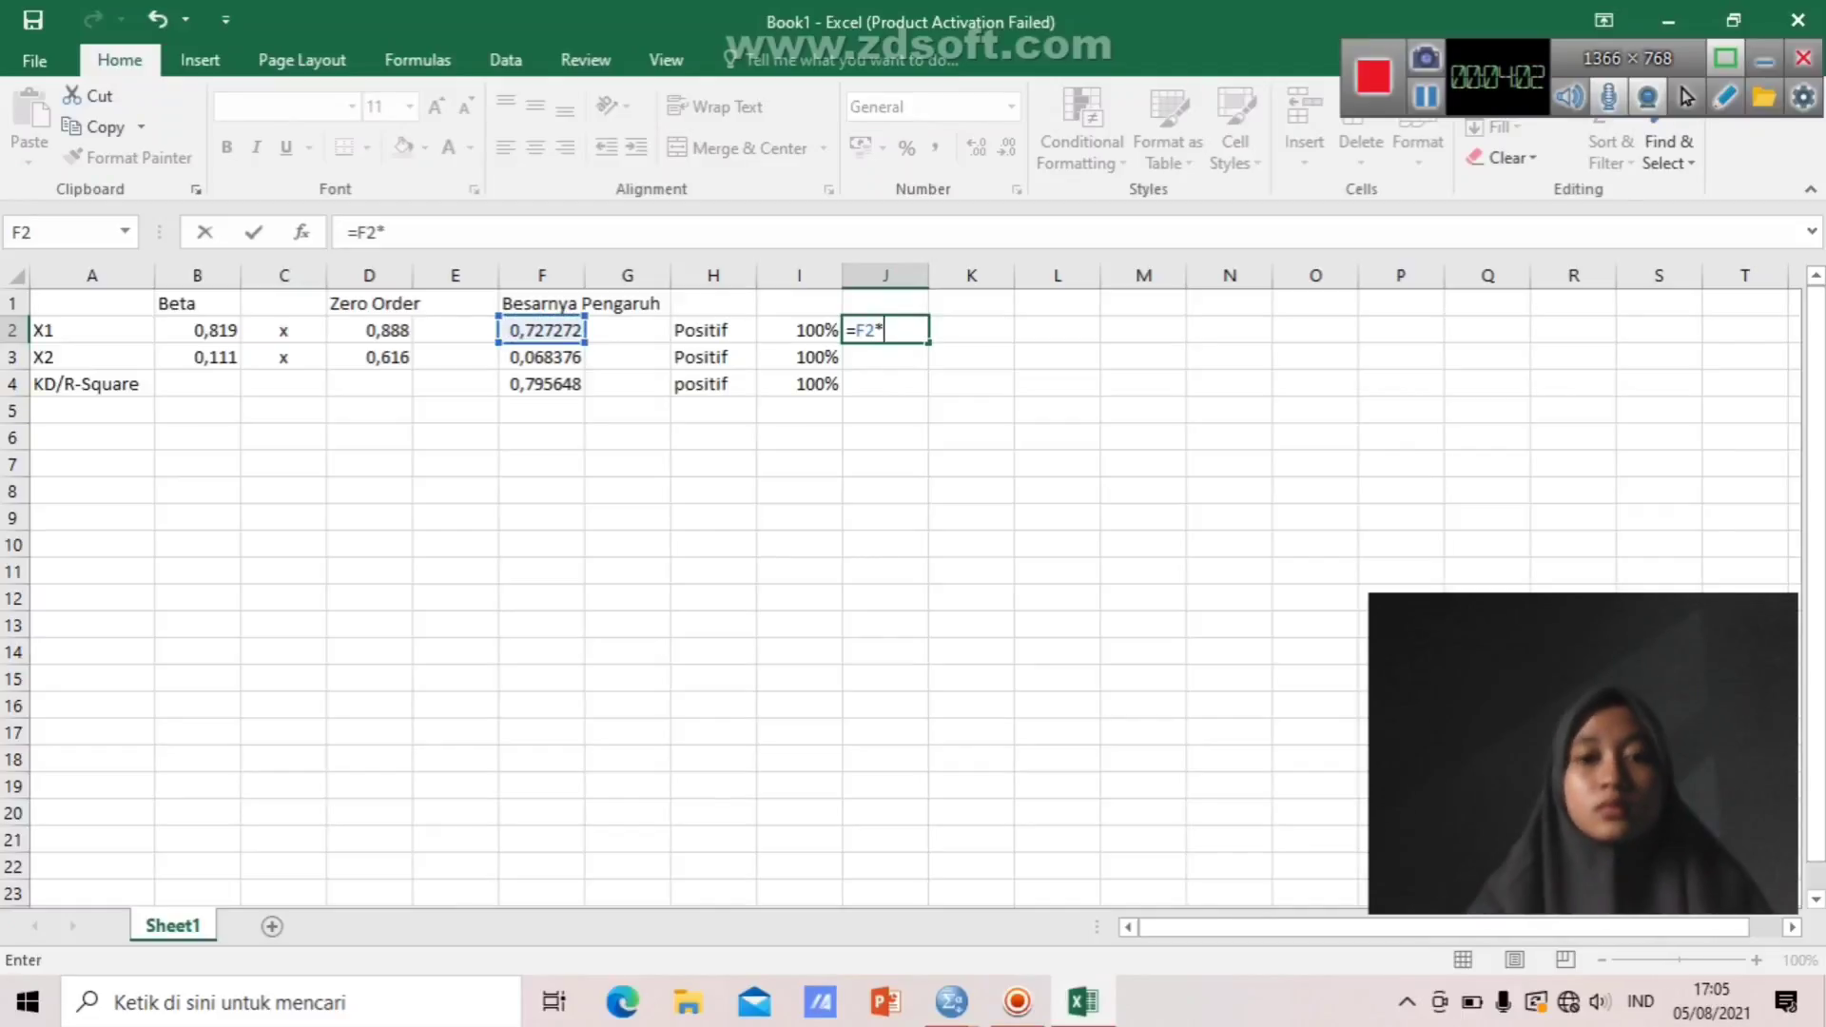
{"action": "left_click", "coordinate": [799, 330]}
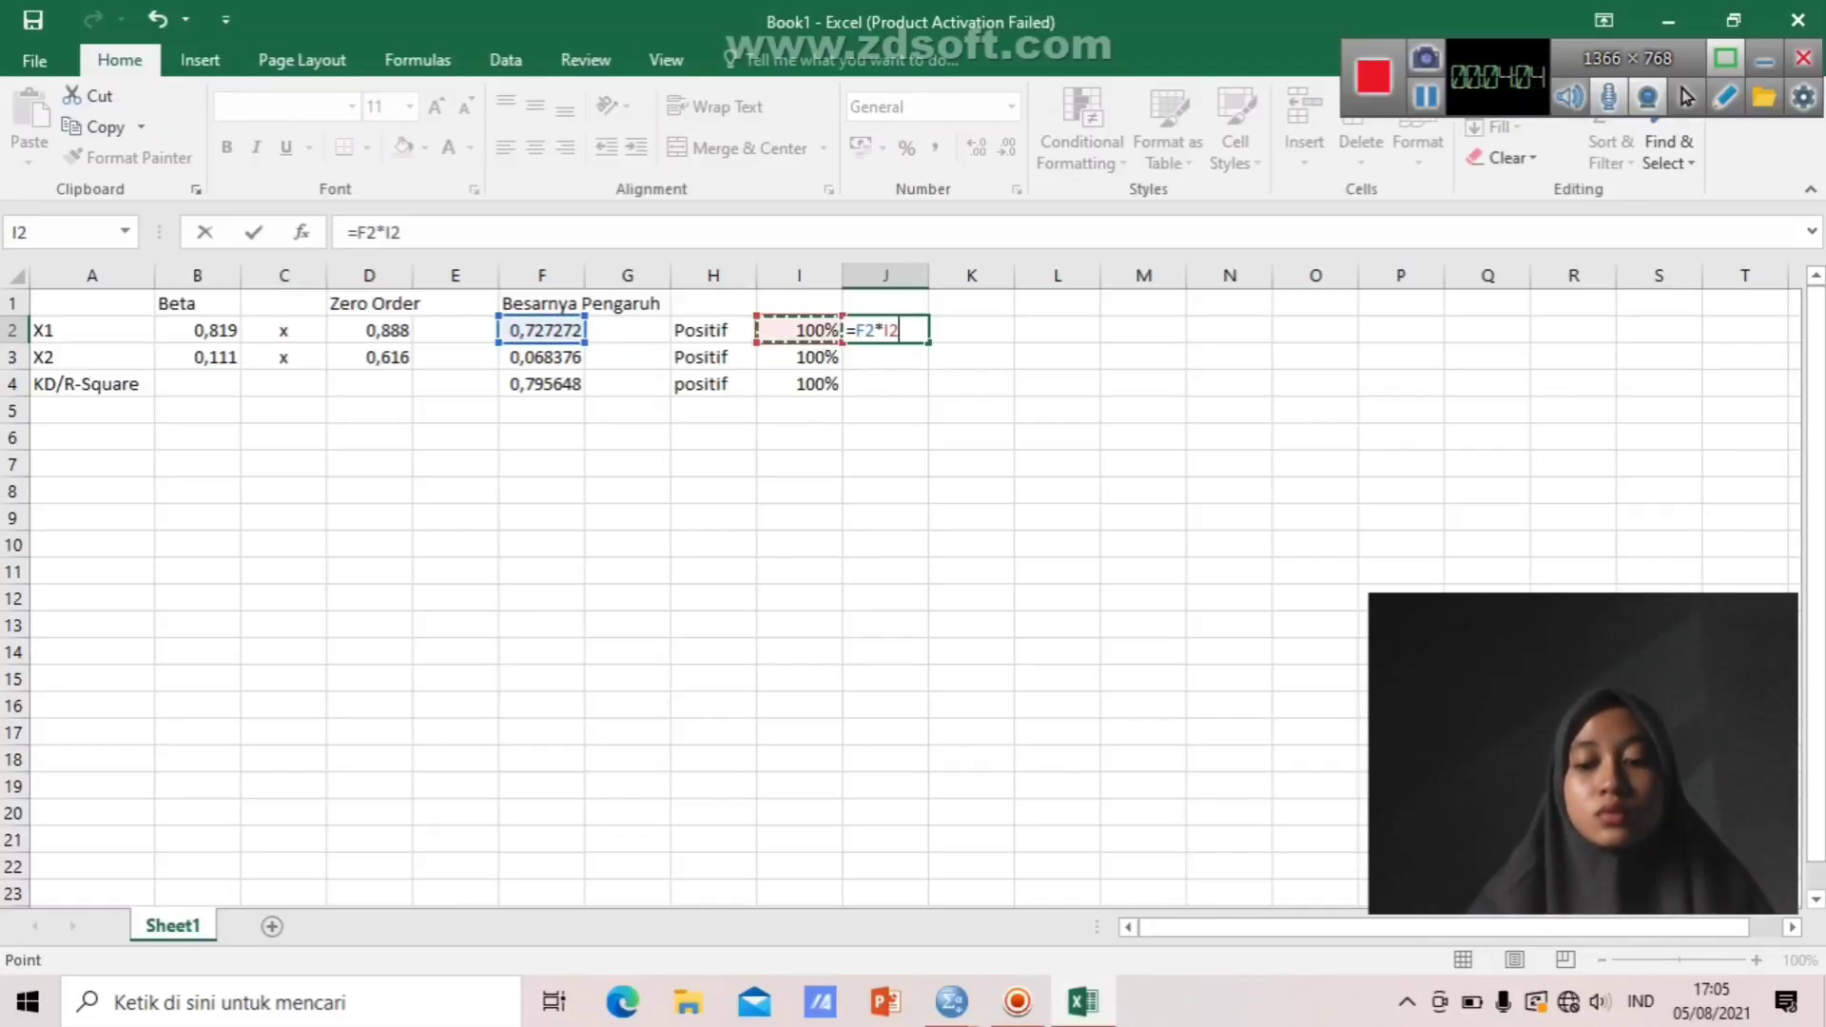
{"action": "key", "text": "Return"}
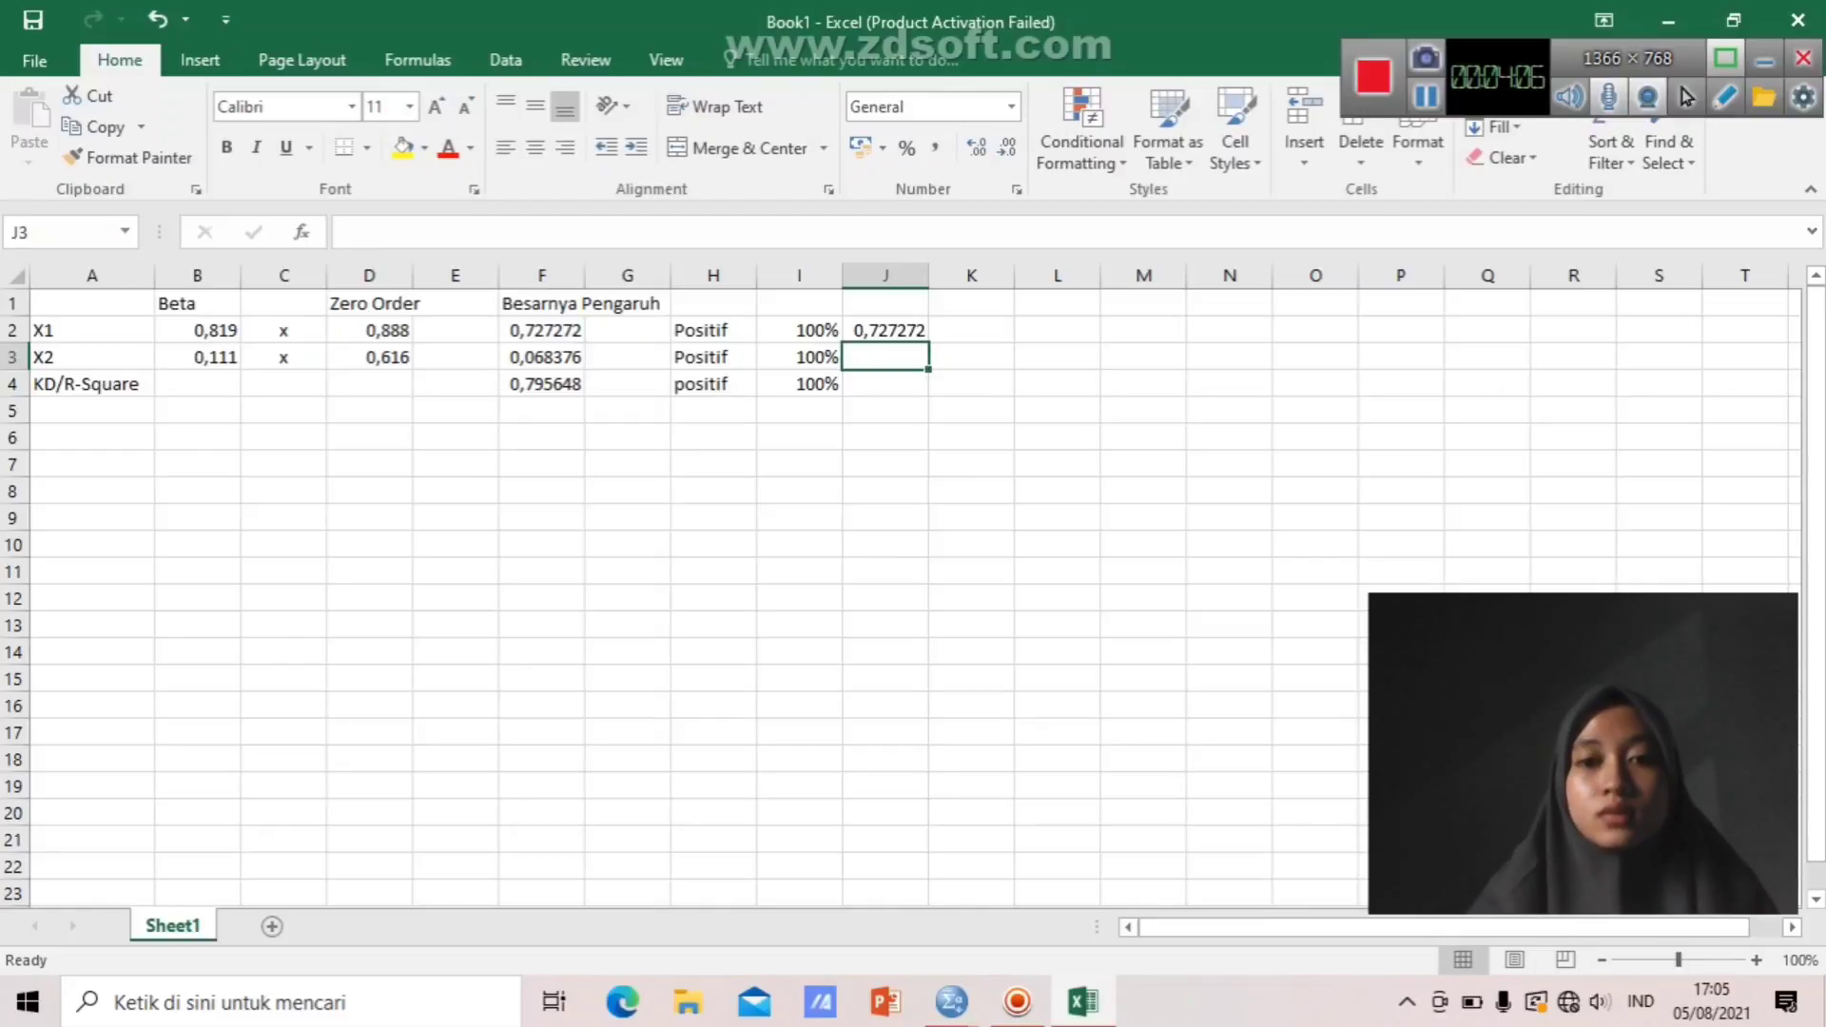
{"action": "left_click", "coordinate": [885, 330]}
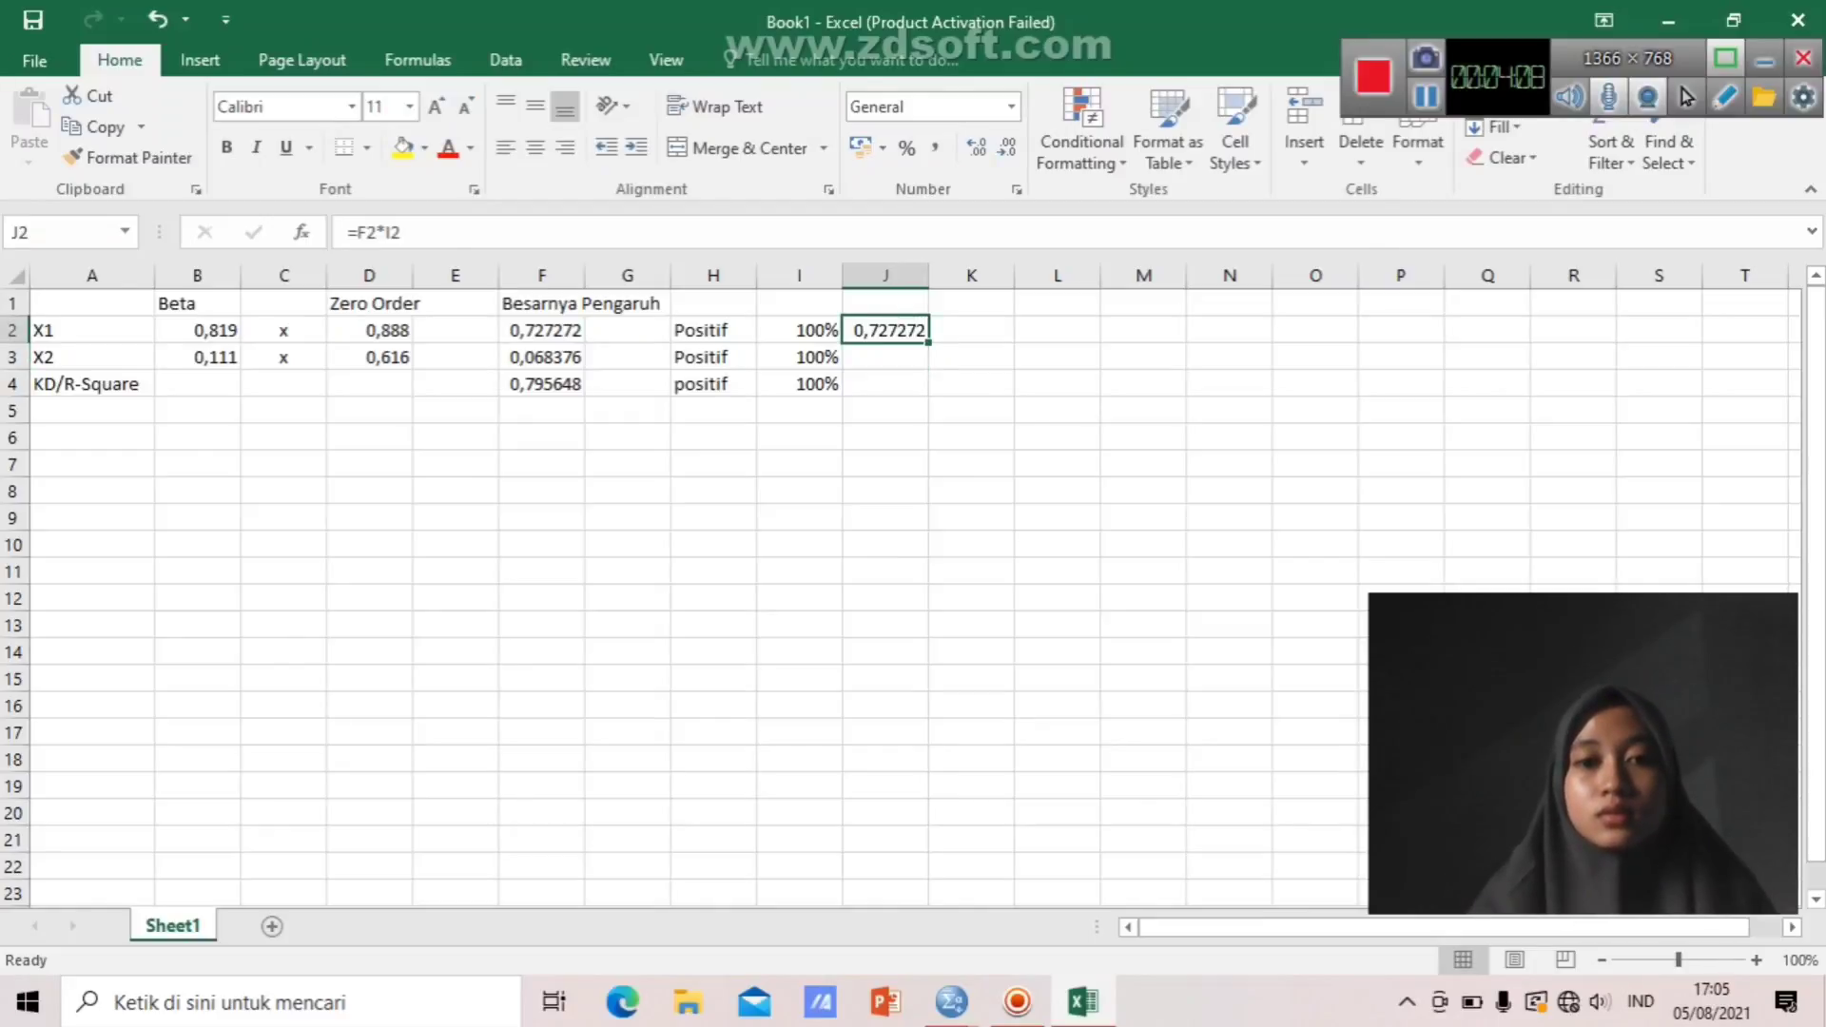
{"action": "left_click", "coordinate": [906, 147]}
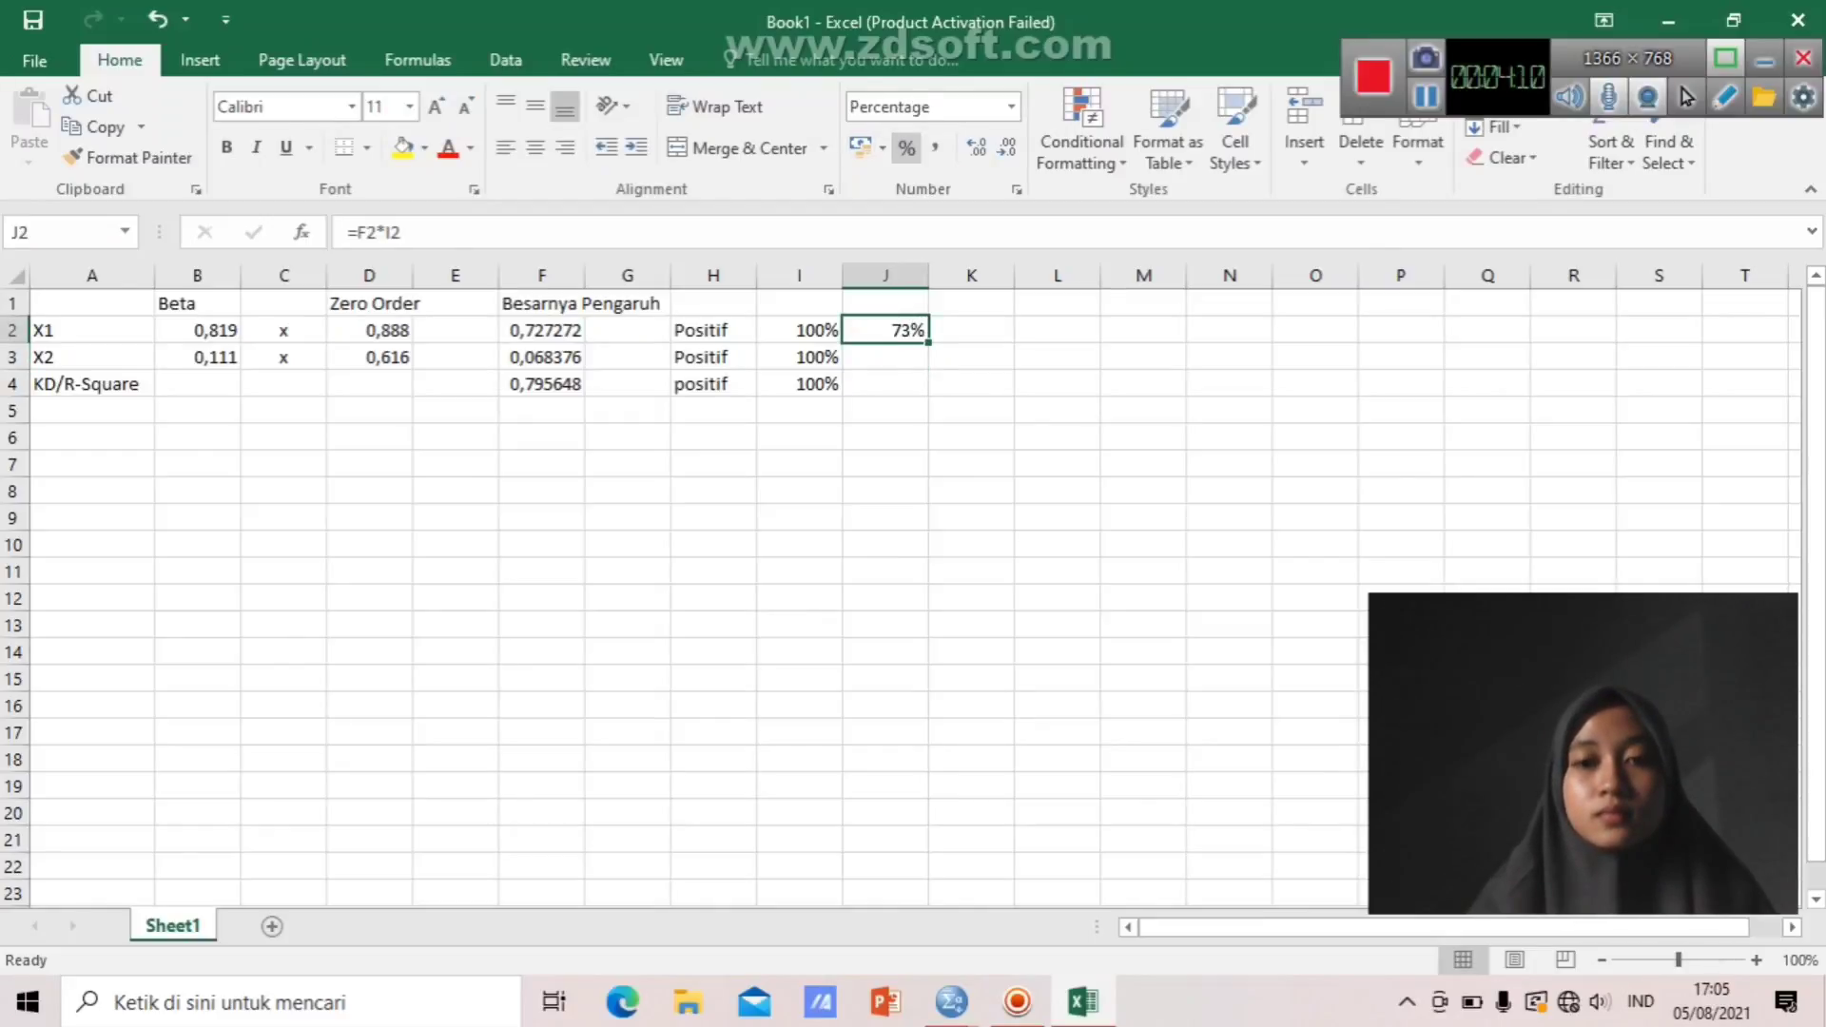
{"action": "left_click", "coordinate": [886, 356]}
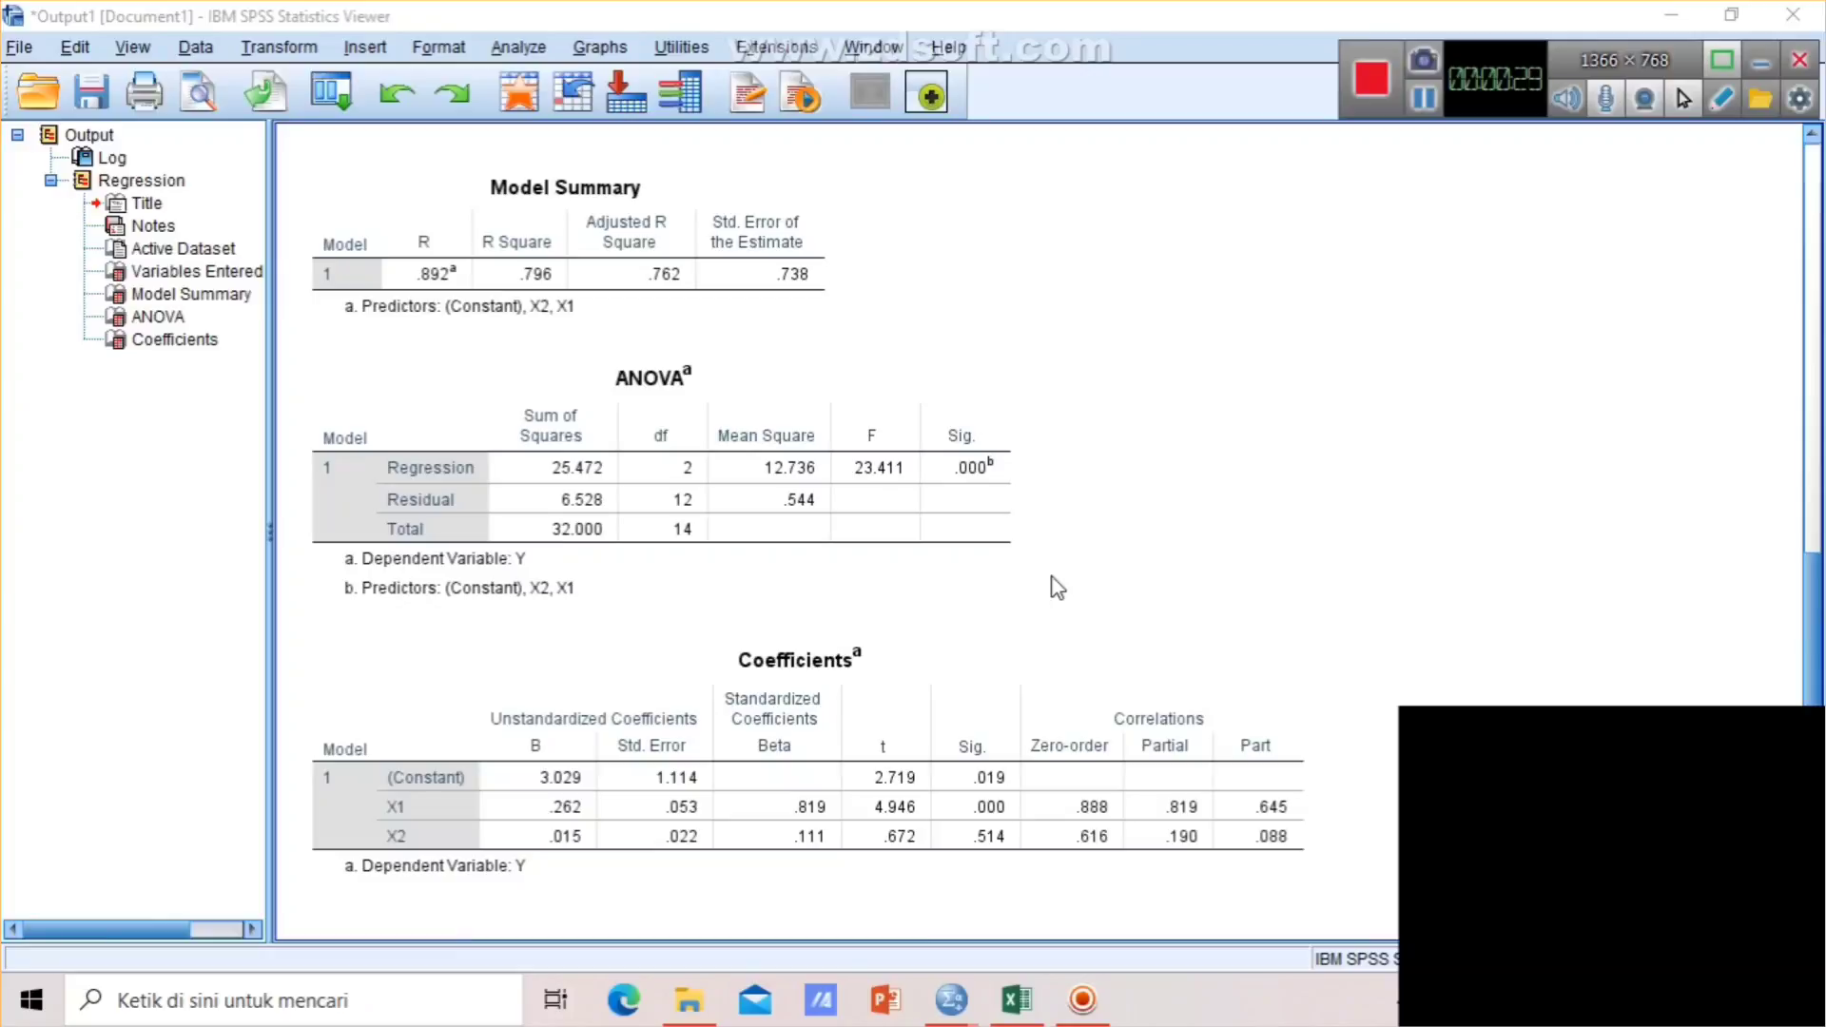
Select the Coefficients table in the SPSS Statistics Viewer regression output.
{"action": "left_click", "coordinate": [346, 885]}
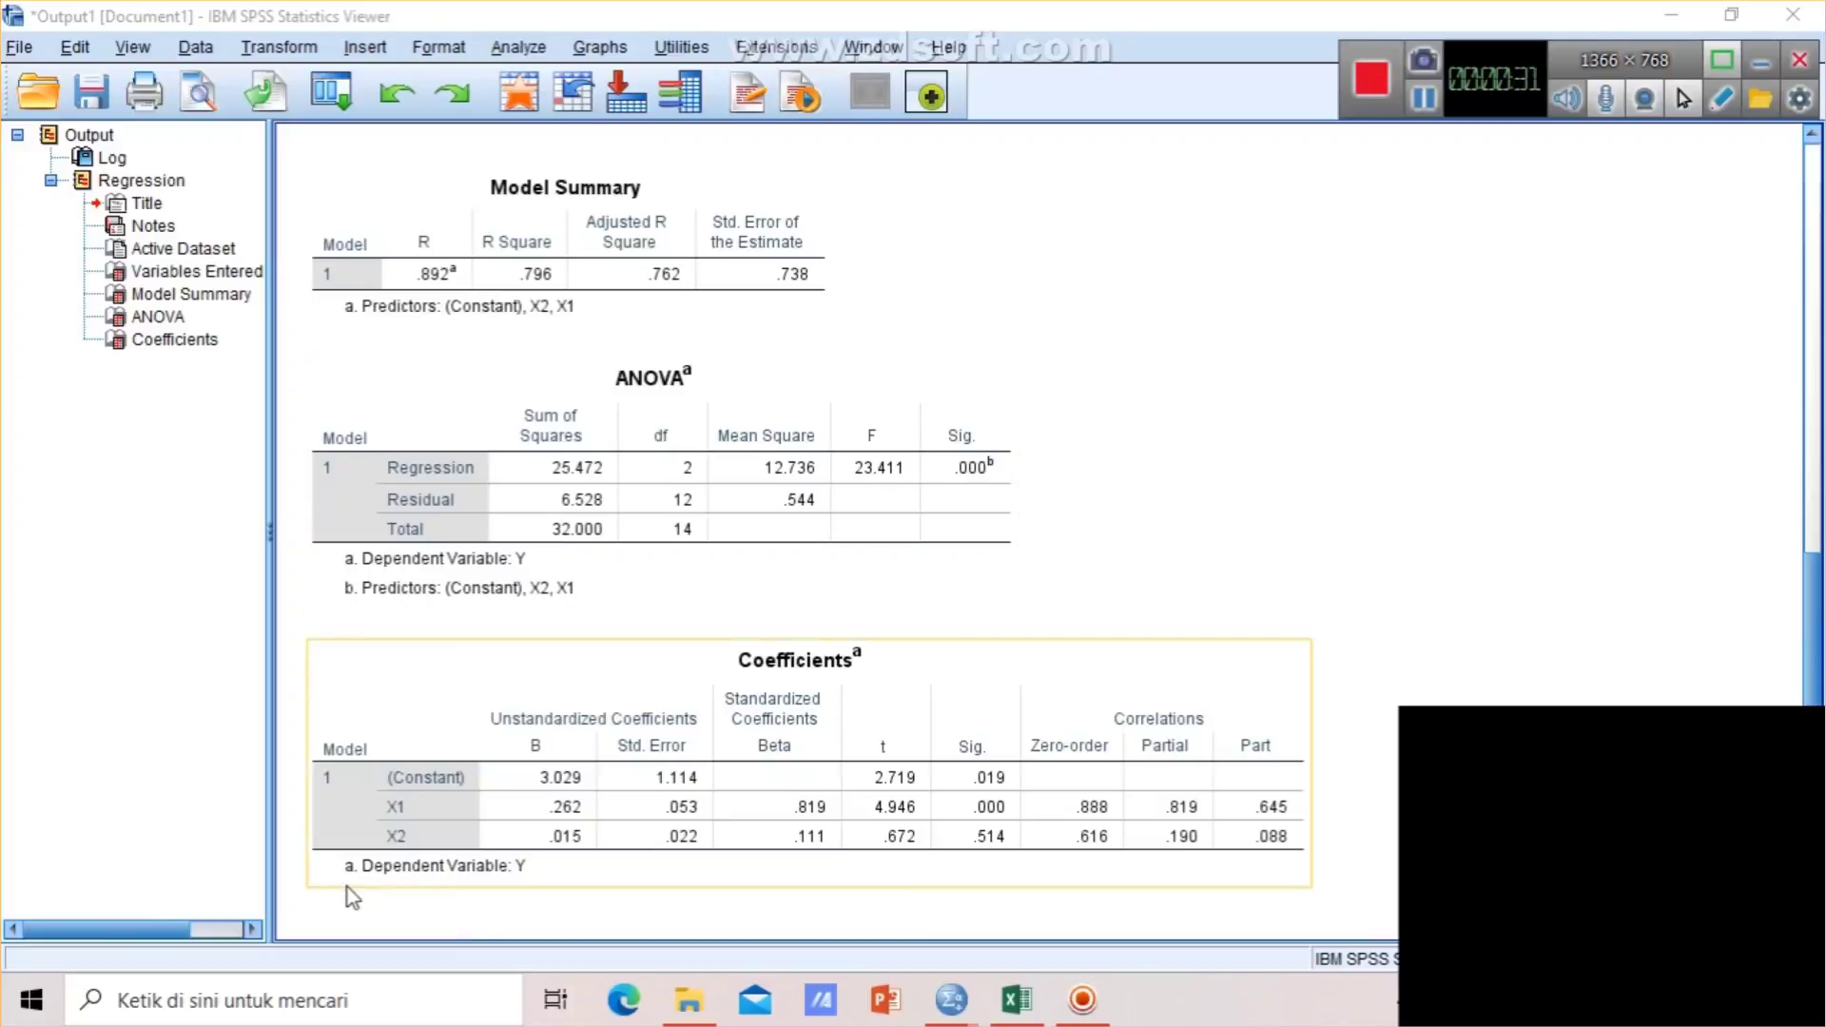